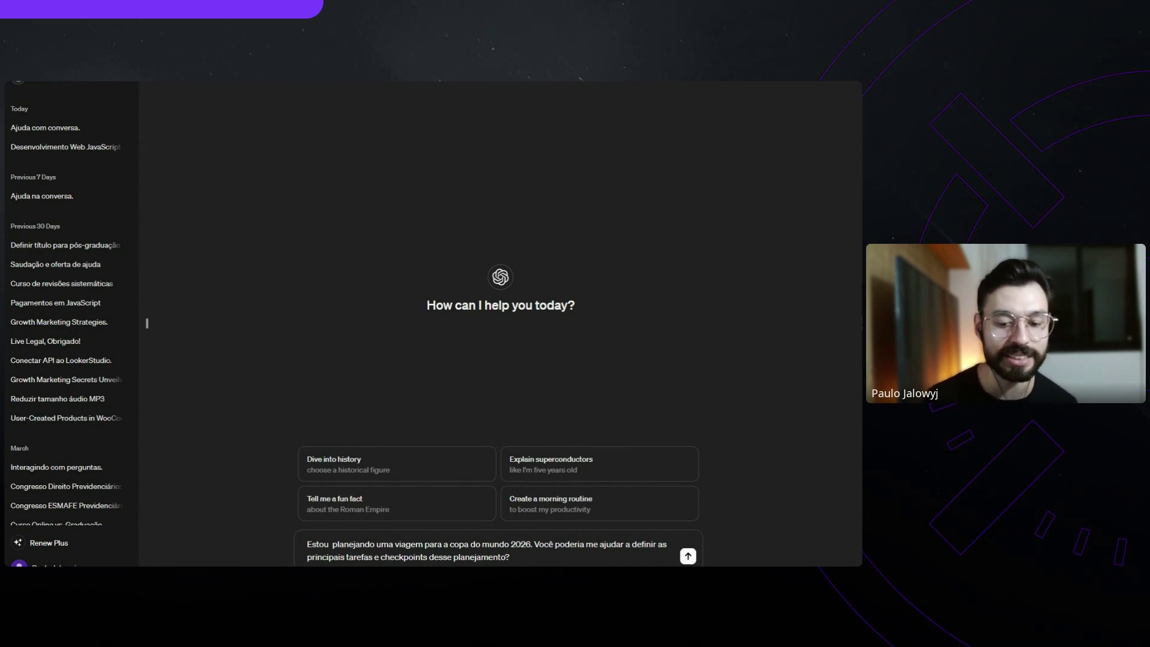
Send the prompt asking for help defining the main tasks and checkpoints for a 2026 World Cup trip
{"action": "left_click", "coordinate": [688, 556]}
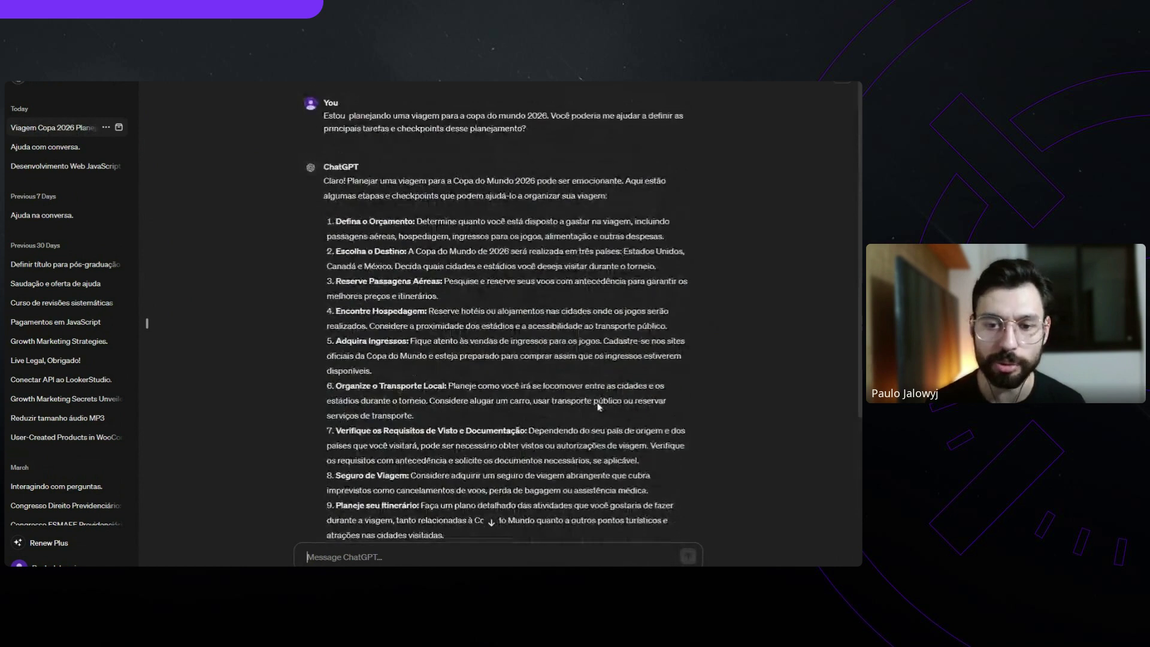
{"action": "scroll", "coordinate": [597, 402], "scroll_direction": "down", "scroll_amount": 1}
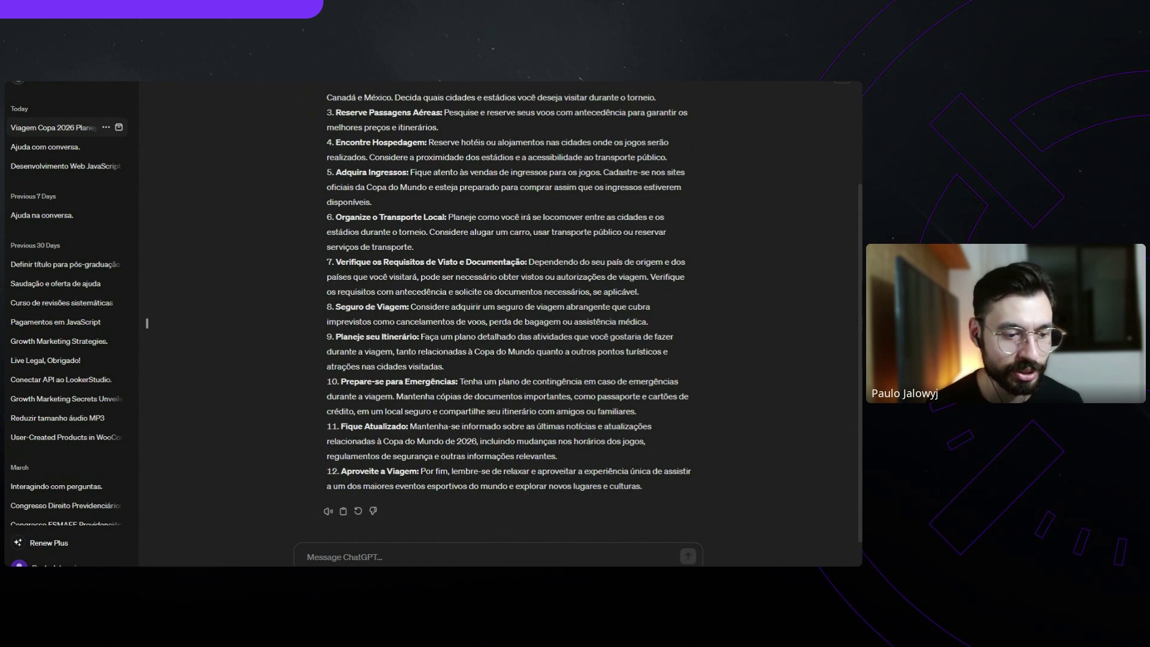
Hide the conversation history, enlarge the page text and read through the suggested travel planning steps
{"action": "left_click", "coordinate": [147, 324]}
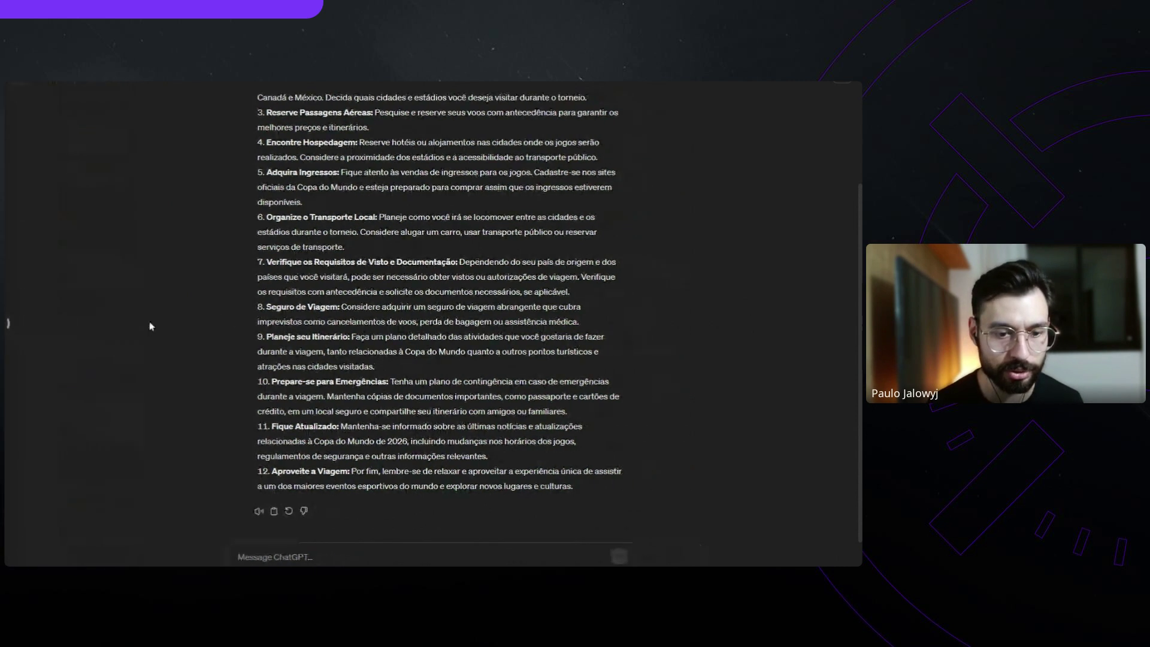
{"action": "key", "text": "ctrl+plus"}
{"action": "scroll", "coordinate": [555, 326], "scroll_direction": "up", "scroll_amount": 5}
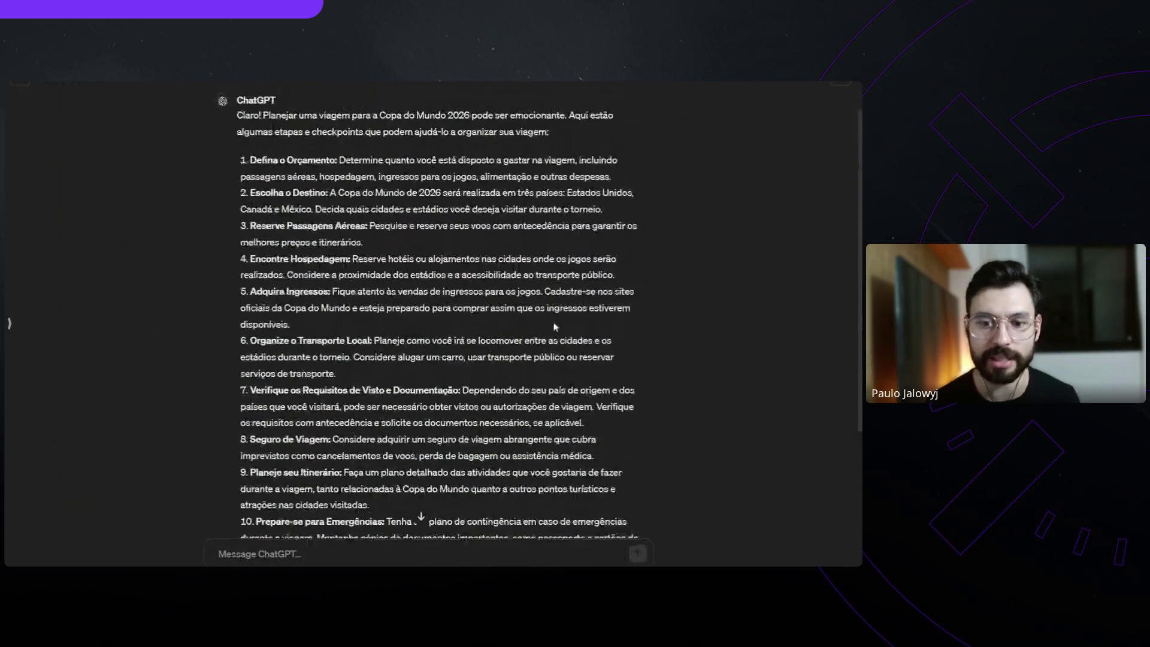
{"action": "scroll", "coordinate": [556, 327], "scroll_direction": "down", "scroll_amount": 2}
{"action": "scroll", "coordinate": [555, 327], "scroll_direction": "down", "scroll_amount": 3}
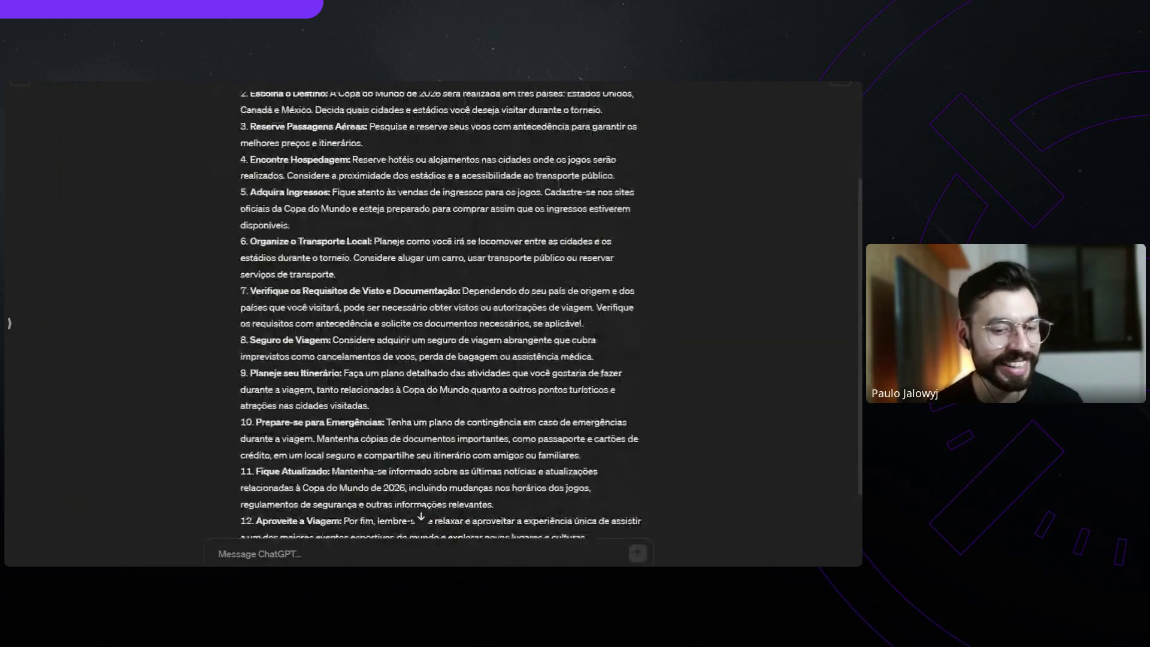
{"action": "scroll", "coordinate": [539, 323], "scroll_direction": "up", "scroll_amount": 5}
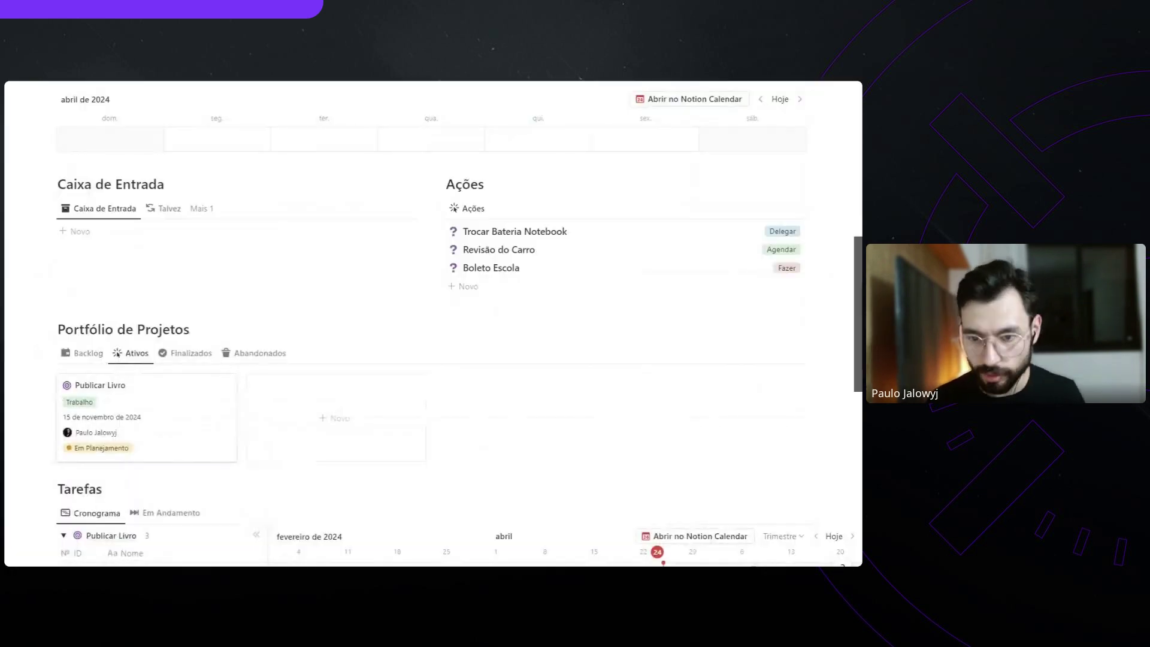
Look over the Planner Notion page, from the calendar to the inbox, actions, project portfolio and task timeline
{"action": "scroll", "coordinate": [434, 323], "scroll_direction": "down", "scroll_amount": 3}
{"action": "scroll", "coordinate": [433, 324], "scroll_direction": "up", "scroll_amount": 3}
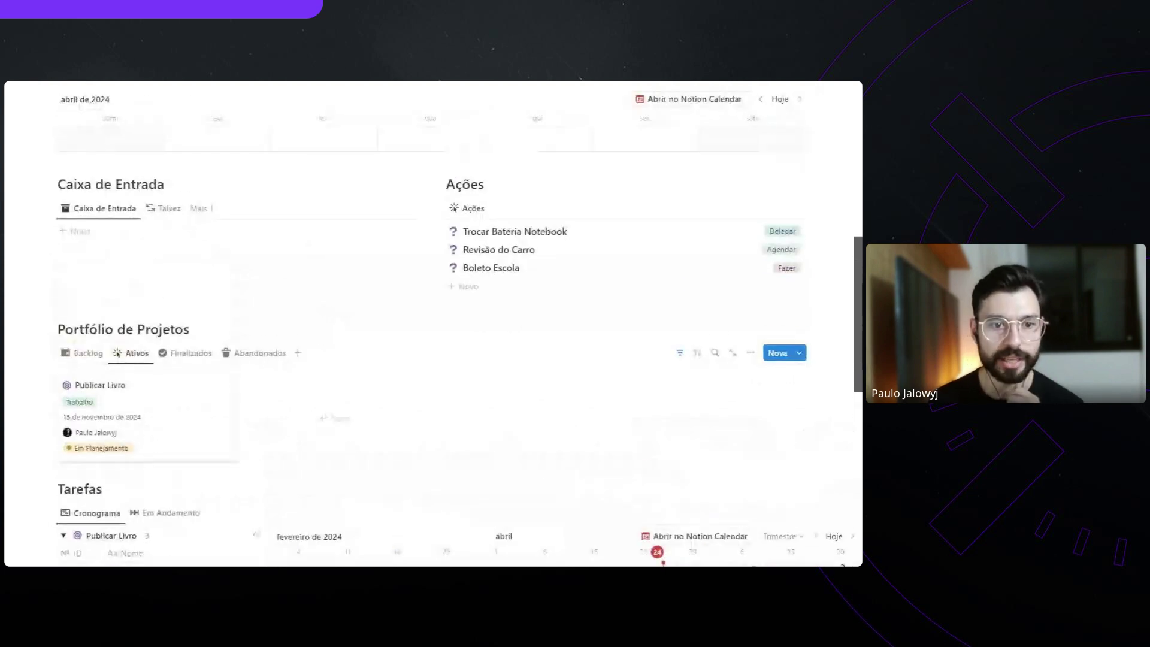
{"action": "scroll", "coordinate": [600, 359], "scroll_direction": "up", "scroll_amount": 3}
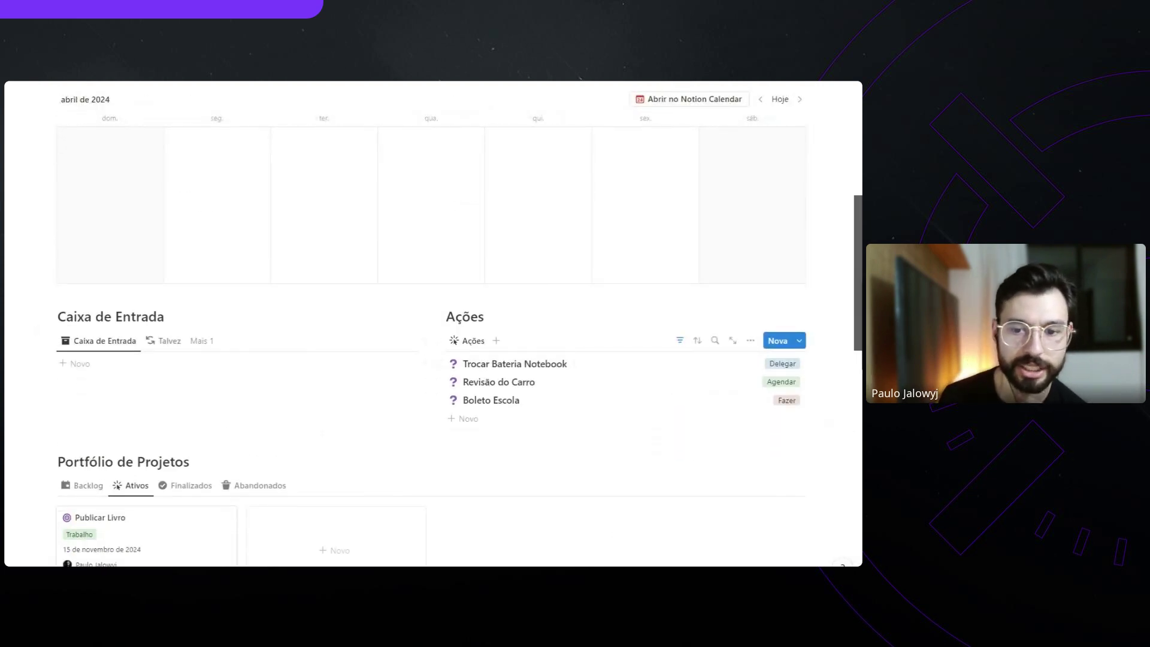
{"action": "scroll", "coordinate": [492, 385], "scroll_direction": "up", "scroll_amount": 3}
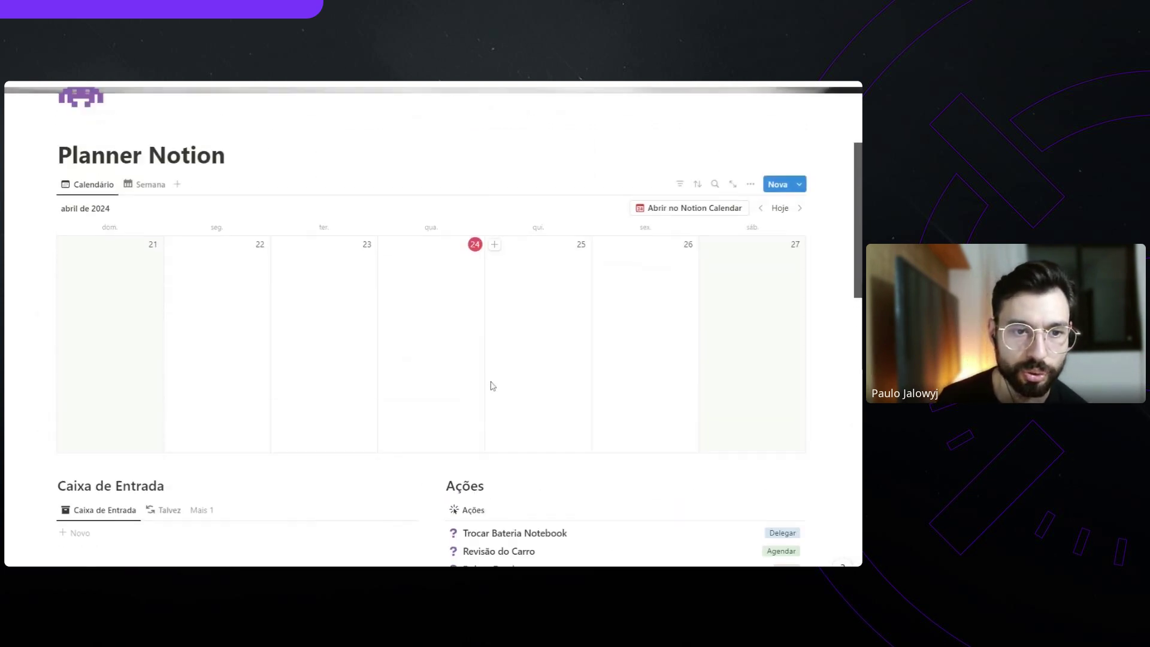
{"action": "scroll", "coordinate": [360, 385], "scroll_direction": "up", "scroll_amount": 2}
{"action": "scroll", "coordinate": [673, 232], "scroll_direction": "down", "scroll_amount": 2}
{"action": "scroll", "coordinate": [375, 316], "scroll_direction": "down", "scroll_amount": 5}
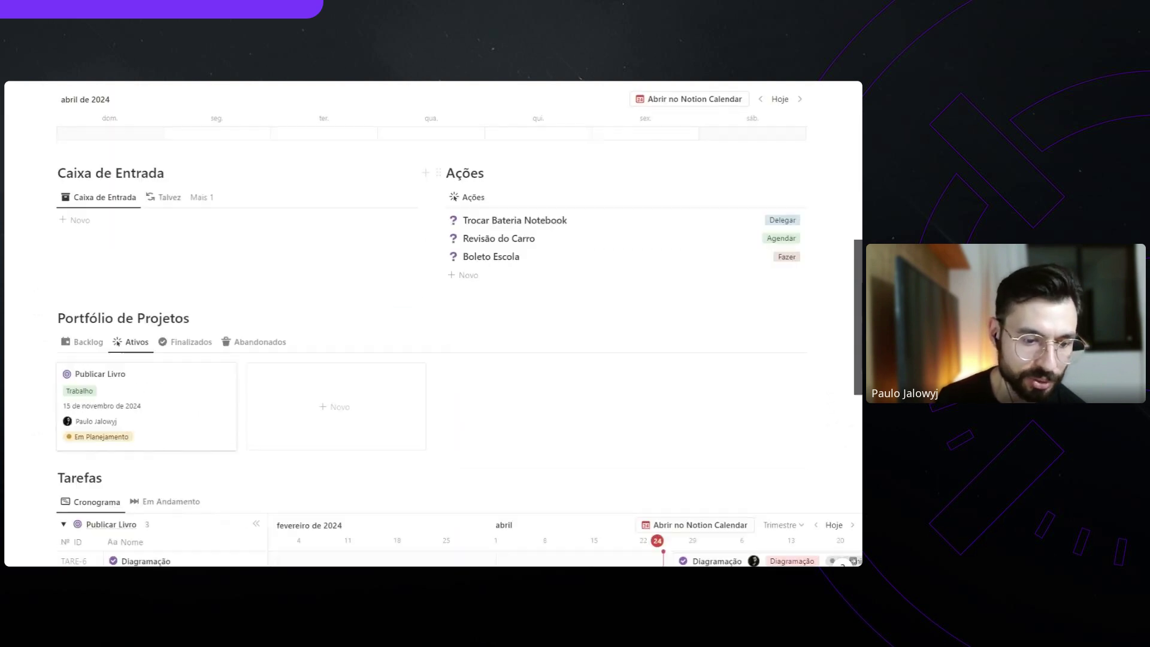
{"action": "scroll", "coordinate": [431, 323], "scroll_direction": "down", "scroll_amount": 2}
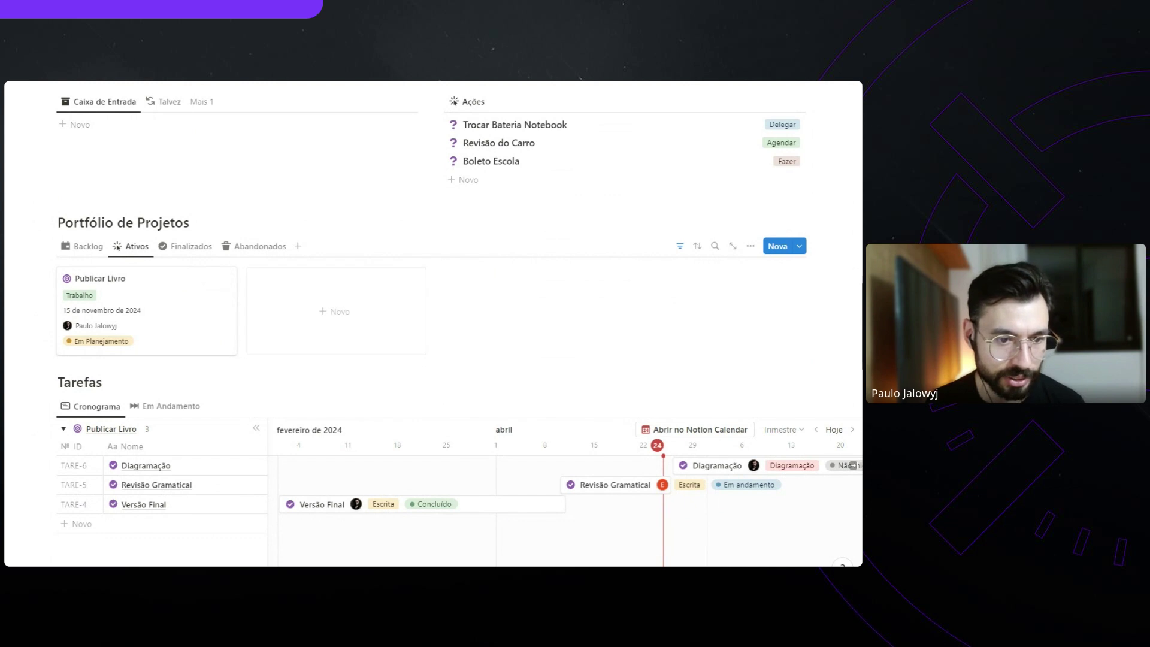
Open the Publicar Livro project from the active projects and review its properties and linked tasks
{"action": "left_click", "coordinate": [200, 333]}
{"action": "scroll", "coordinate": [447, 336], "scroll_direction": "down", "scroll_amount": 3}
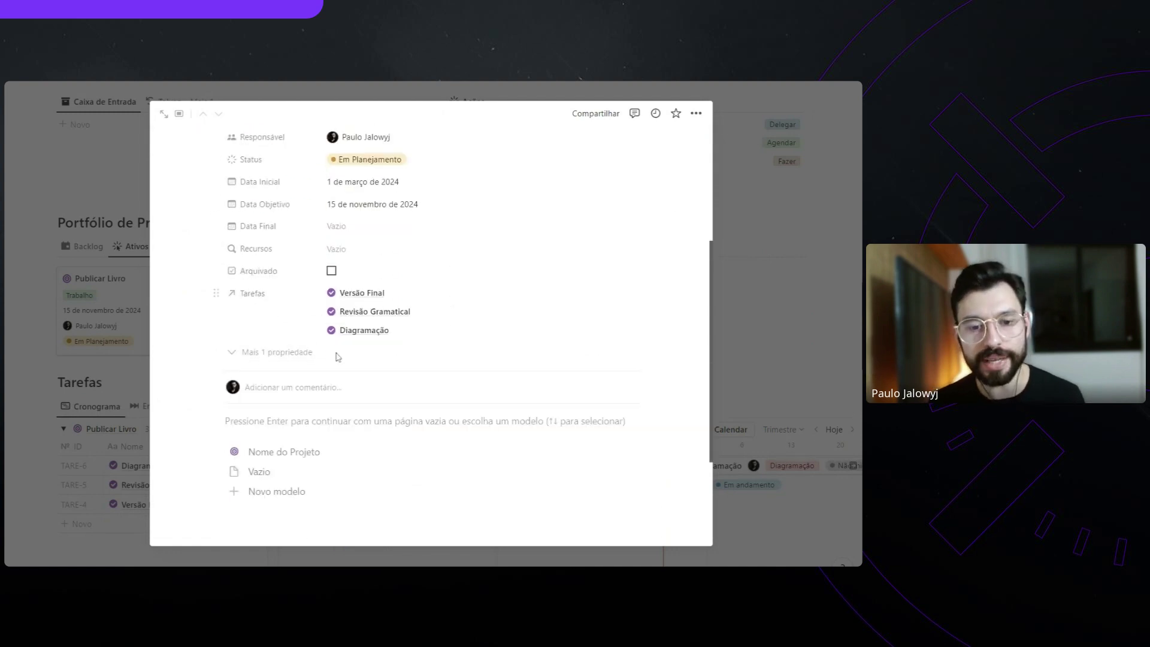
{"action": "scroll", "coordinate": [219, 328], "scroll_direction": "up", "scroll_amount": 3}
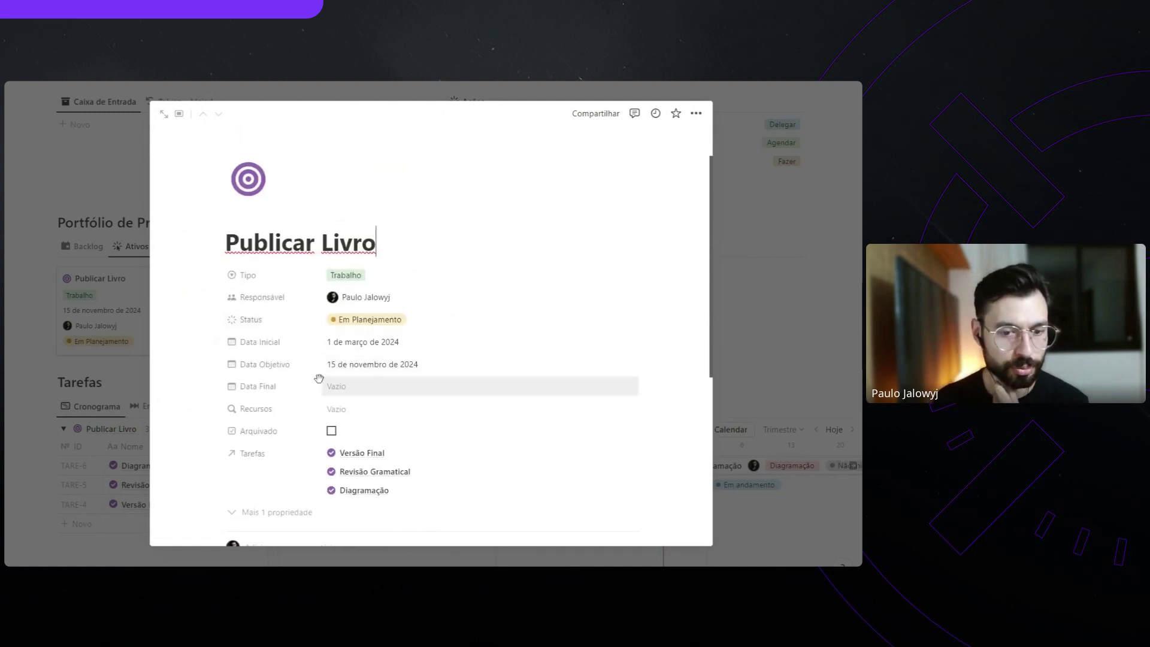
{"action": "scroll", "coordinate": [275, 395], "scroll_direction": "down", "scroll_amount": 2}
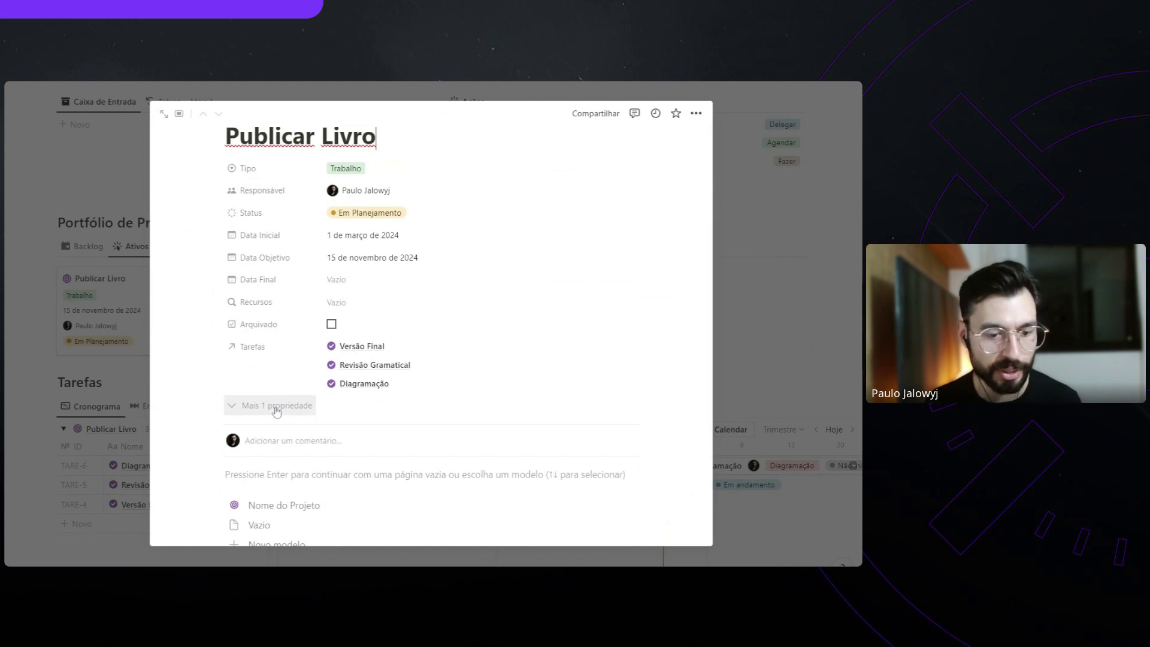
Reveal the hidden property of the Publicar Livro project and add a Rollup property based on the Tarefas relation
{"action": "left_click", "coordinate": [275, 407]}
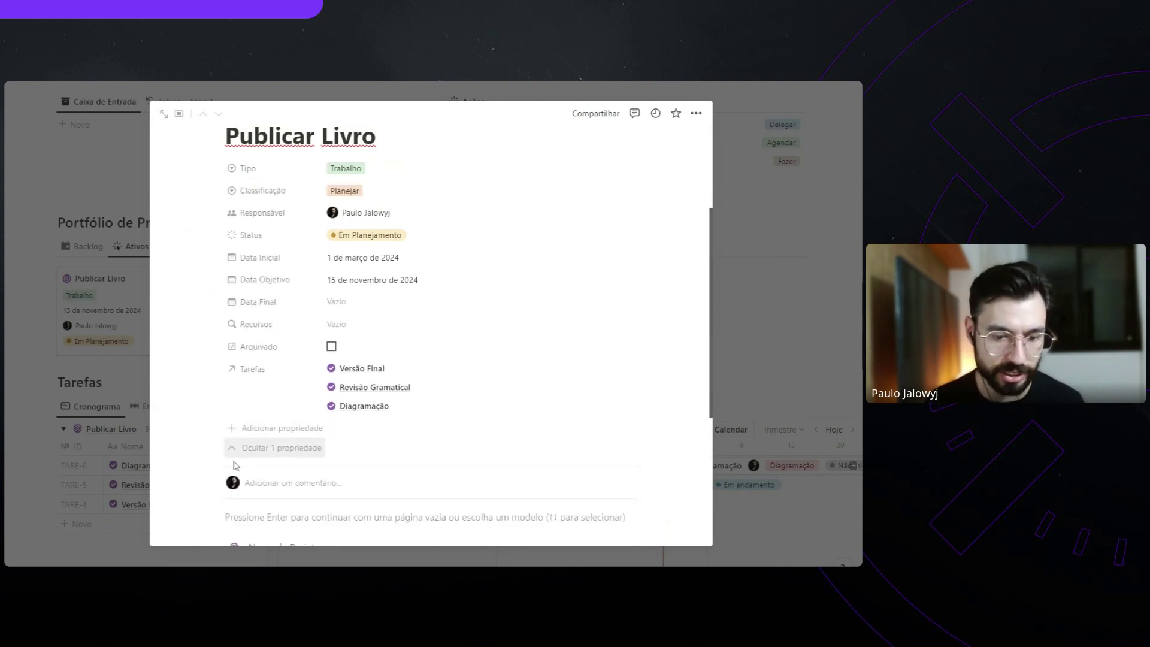
{"action": "left_click", "coordinate": [269, 426]}
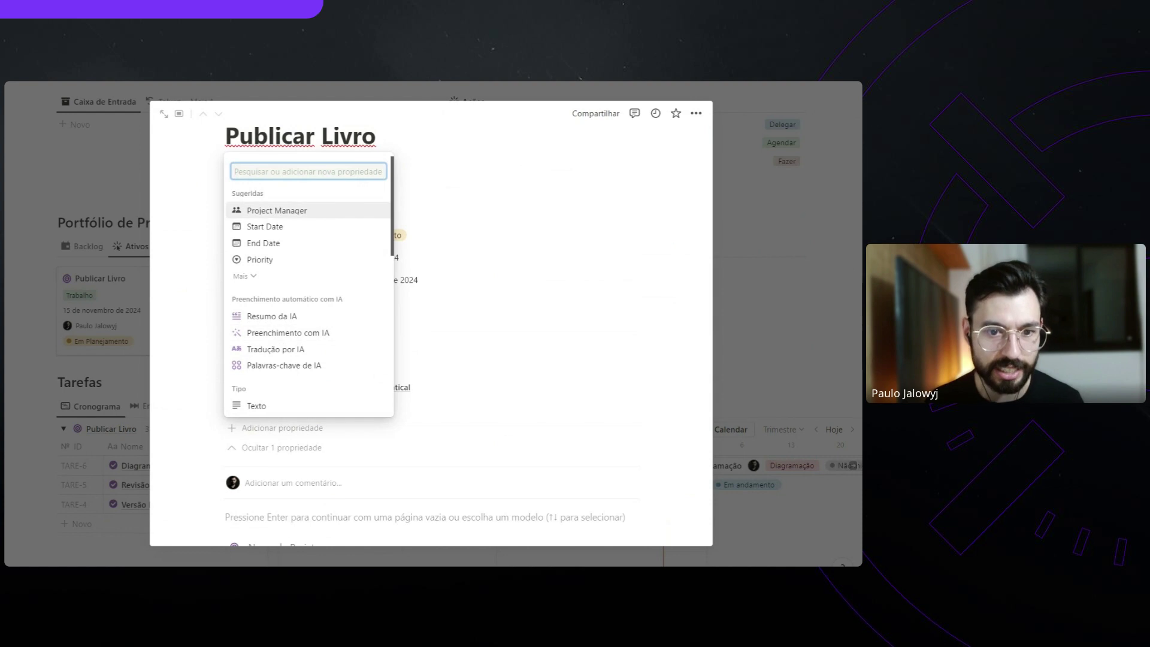
{"action": "type", "text": "roll"}
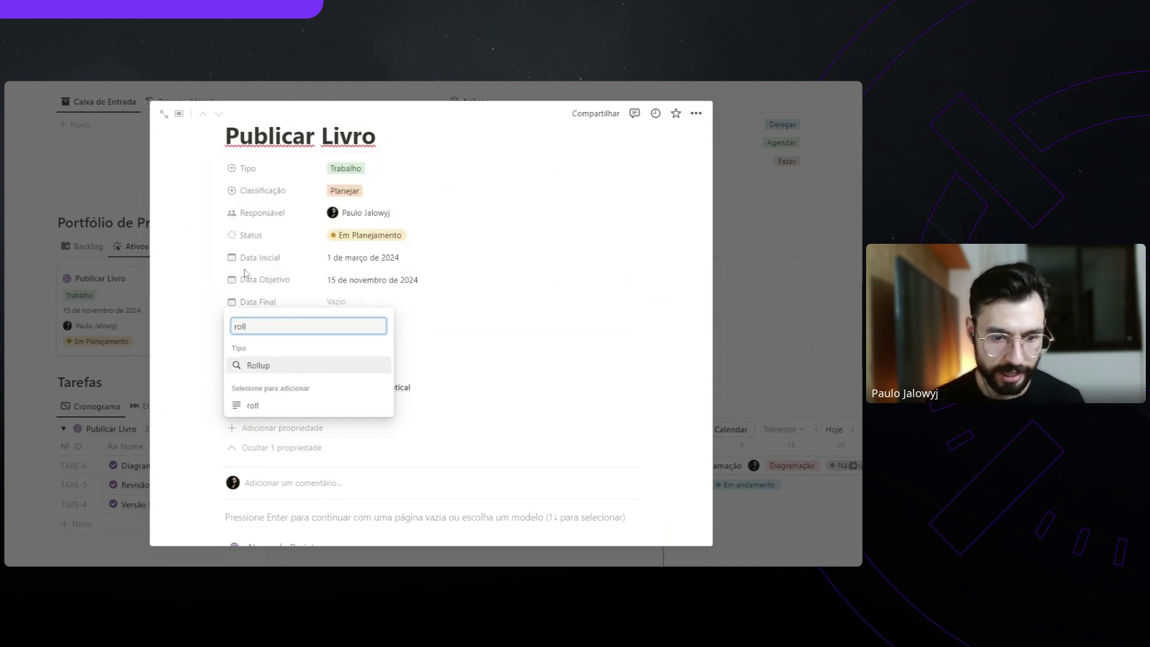
{"action": "left_click", "coordinate": [259, 366]}
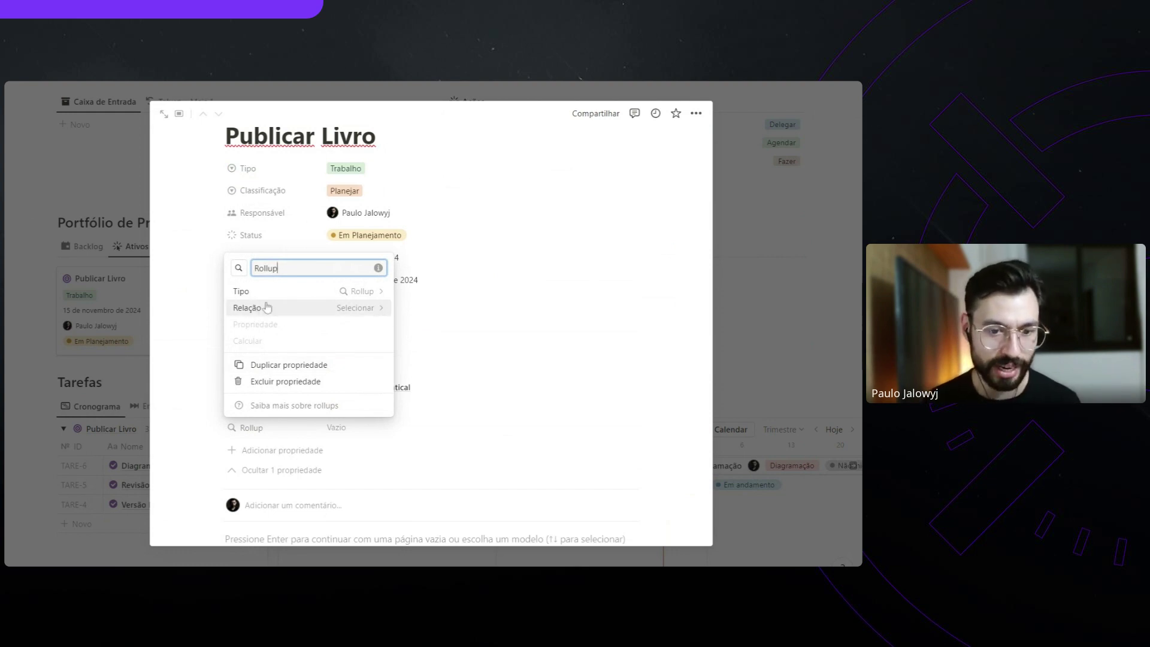
{"action": "left_click", "coordinate": [355, 309]}
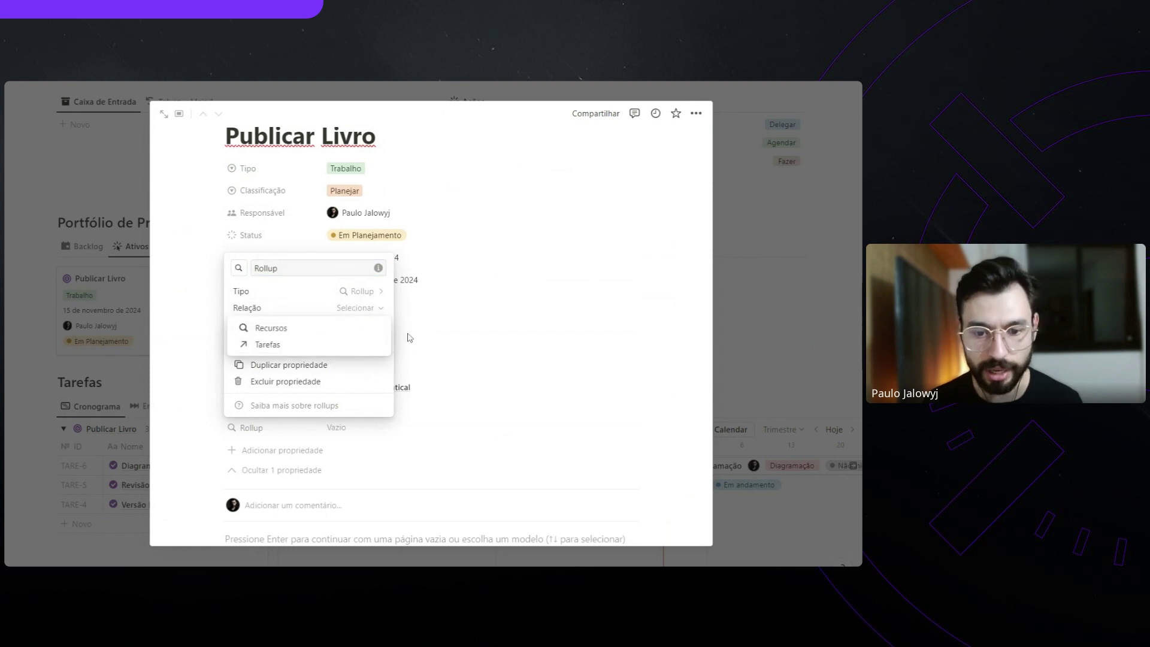
{"action": "left_click", "coordinate": [295, 344]}
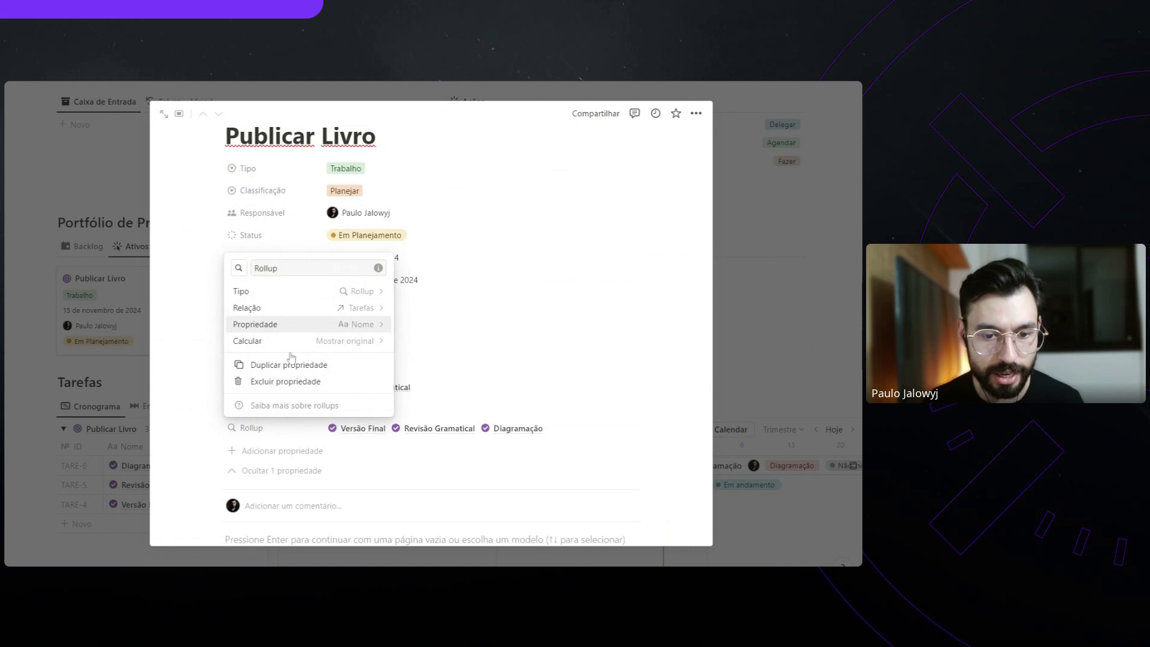
{"action": "left_click", "coordinate": [292, 324]}
{"action": "key", "text": "Escape"}
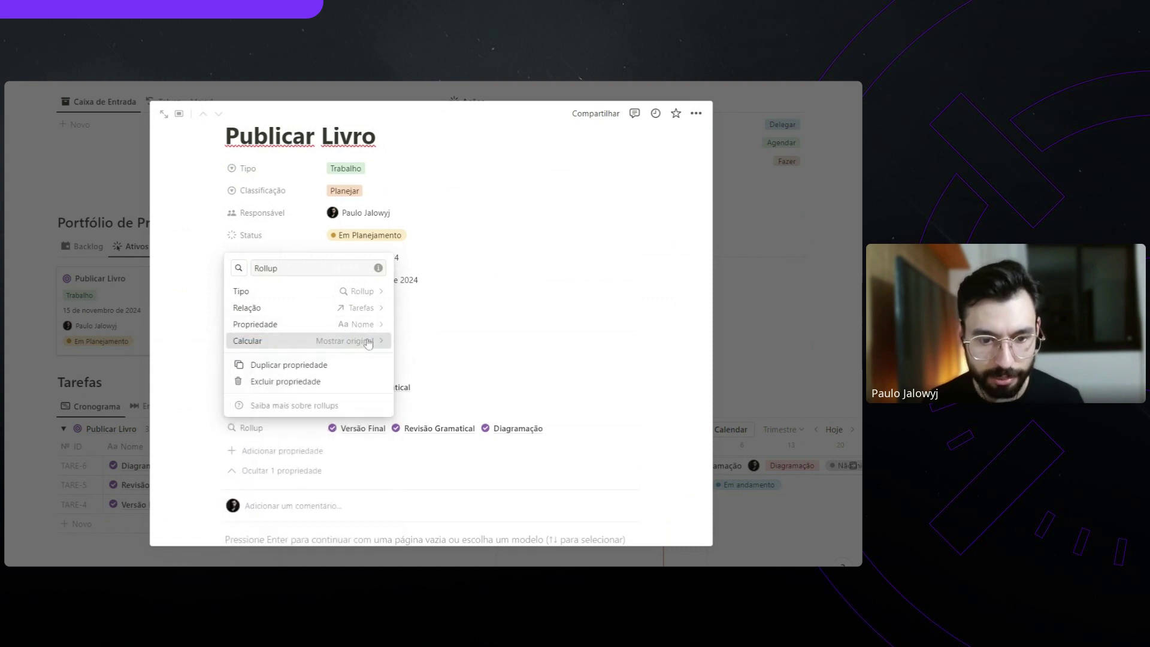
{"action": "left_click", "coordinate": [367, 342]}
{"action": "mouse_move", "coordinate": [336, 412]}
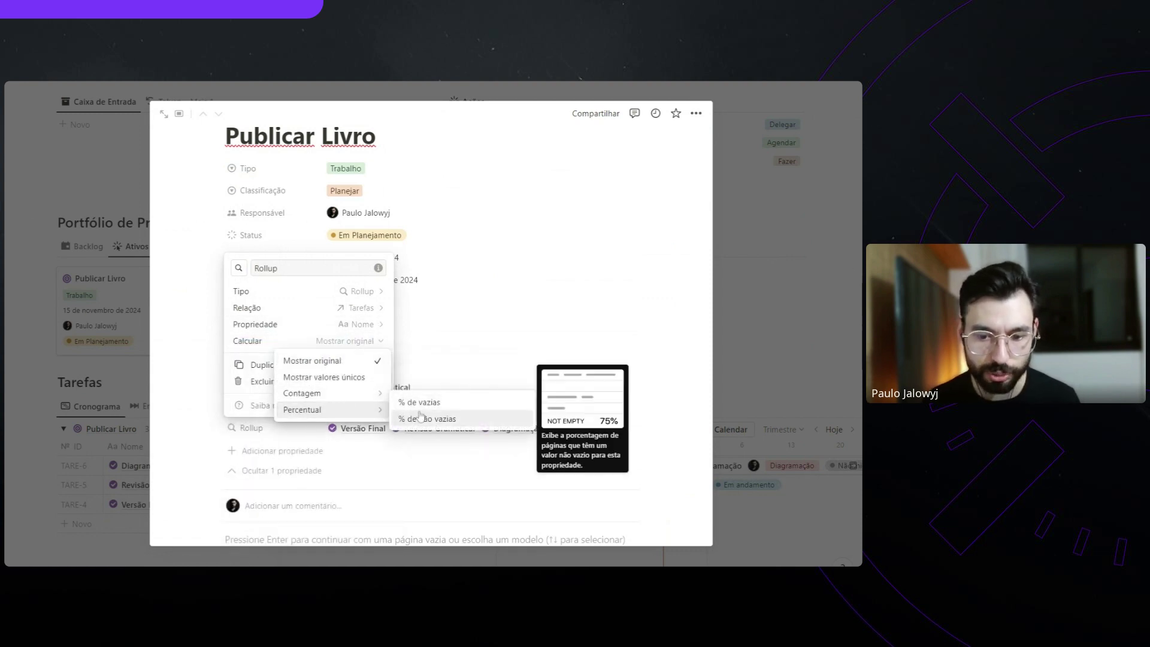
{"action": "left_click", "coordinate": [309, 323]}
Set the rollup to use the tasks' Status property, calculated as the percentage per group for Complete
{"action": "left_click", "coordinate": [311, 324]}
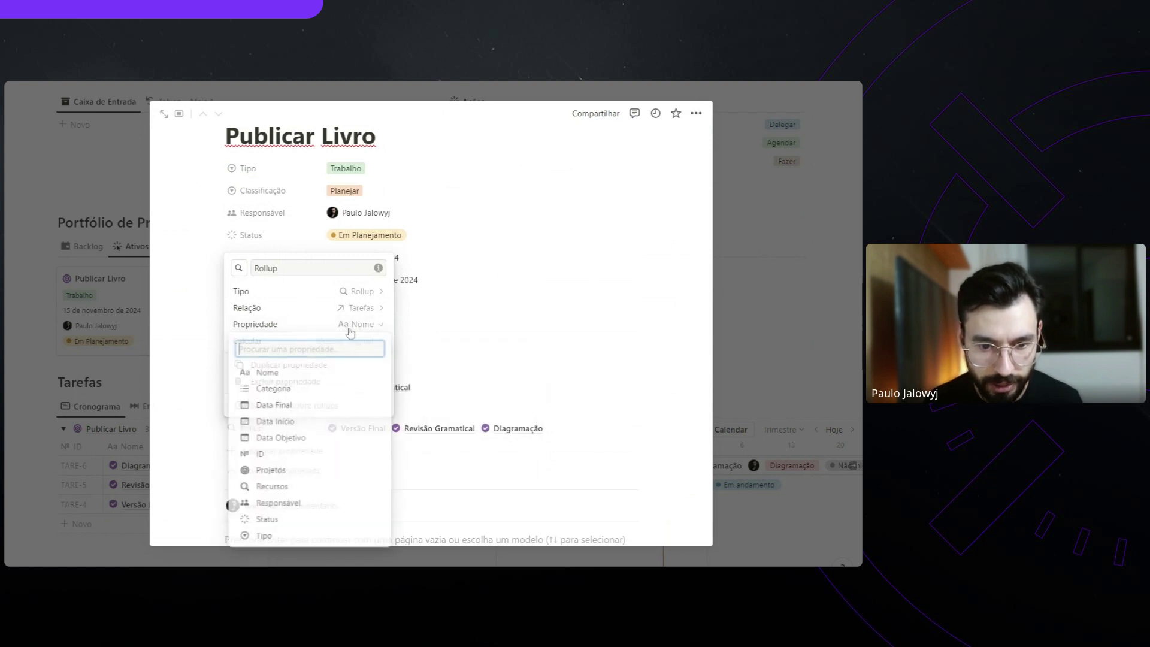
{"action": "left_click", "coordinate": [264, 521]}
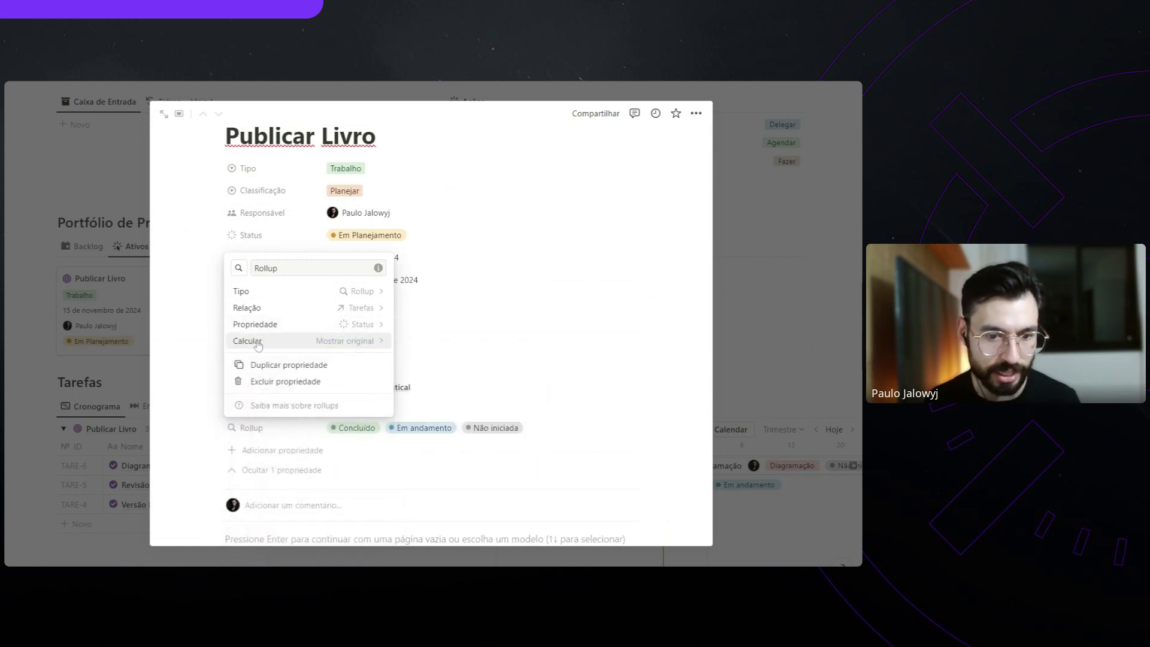
{"action": "left_click", "coordinate": [258, 344]}
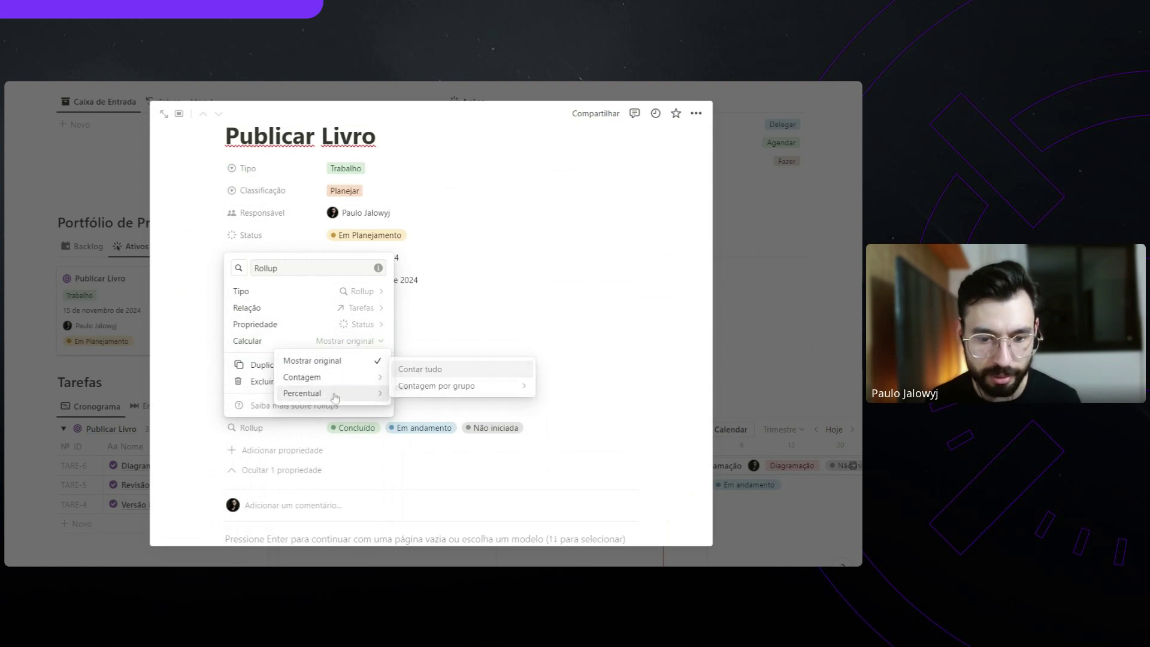
{"action": "mouse_move", "coordinate": [335, 398]}
{"action": "mouse_move", "coordinate": [432, 397]}
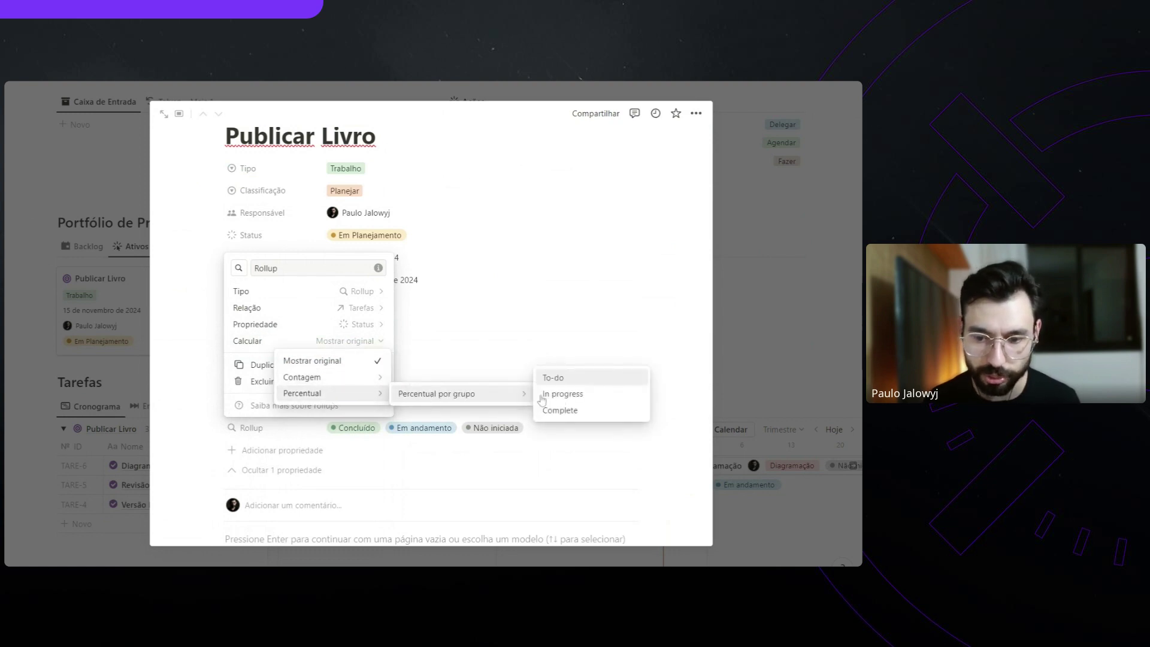
{"action": "left_click", "coordinate": [585, 416]}
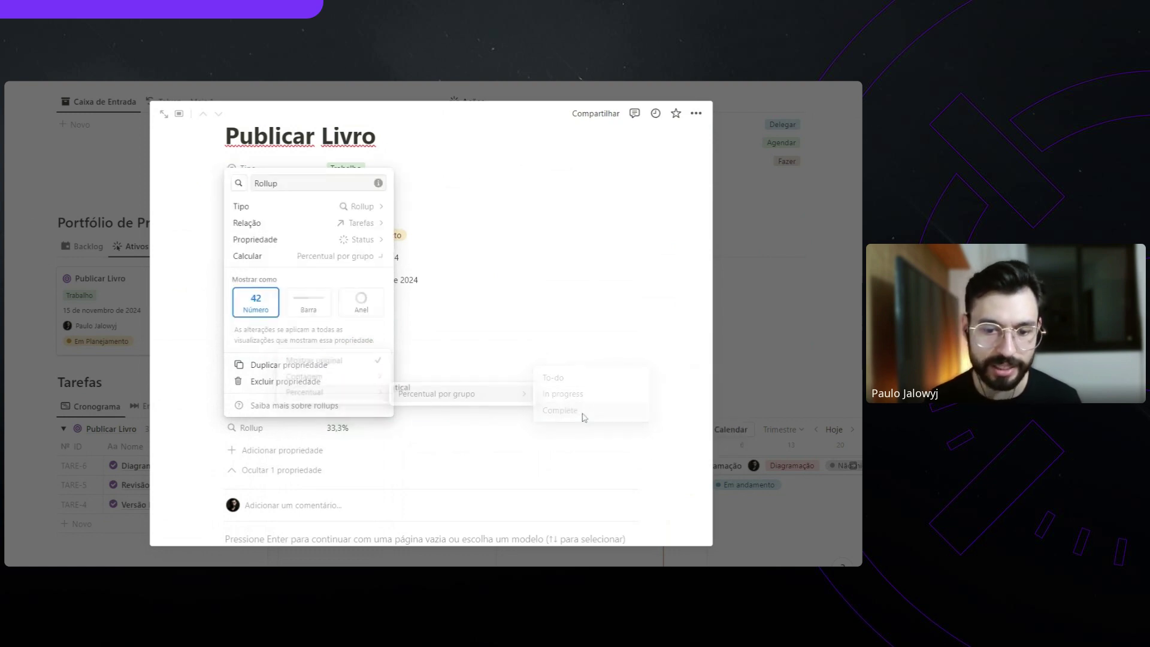
Display the rollup percentage as a bar and rename the property to Conclusão
{"action": "left_click", "coordinate": [317, 316]}
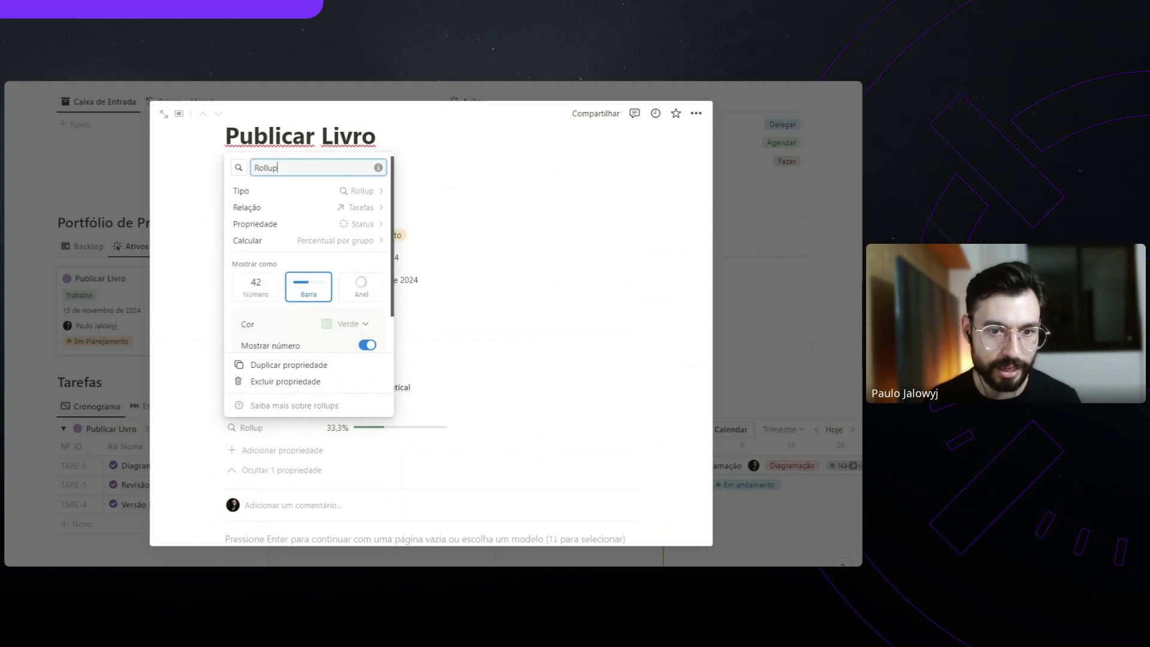
{"action": "key", "text": "ctrl+a"}
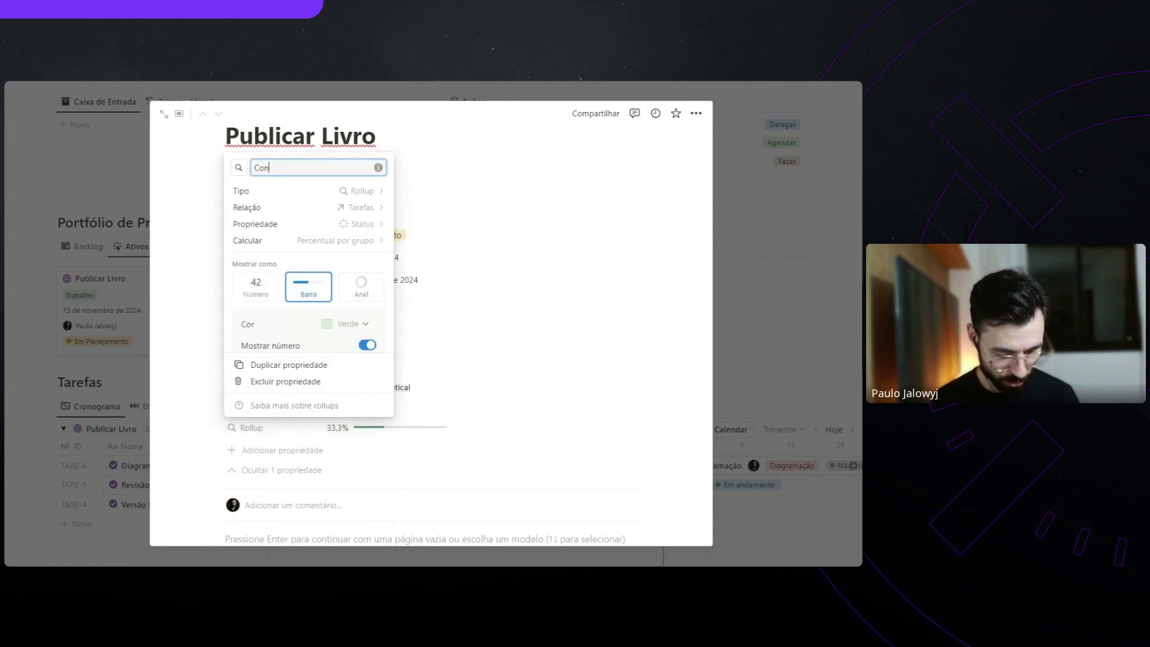
Give the Conclusão property the gauge-style dashboard icon, found by filtering the icons for "dash"
{"action": "left_click", "coordinate": [239, 168]}
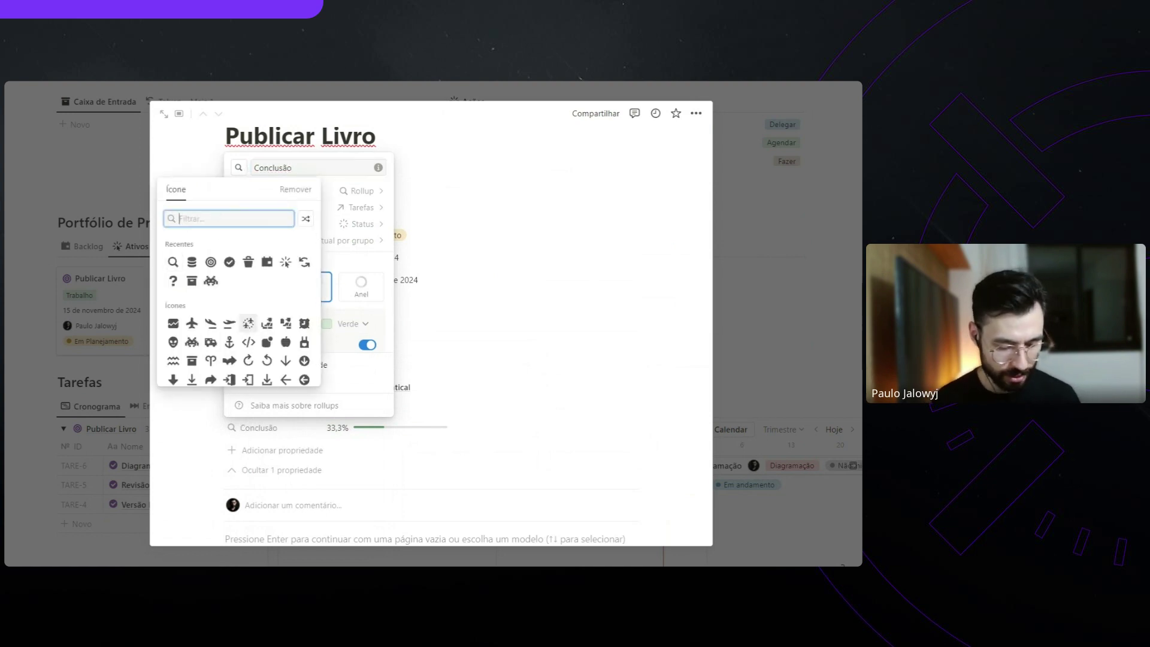
{"action": "type", "text": "dash"}
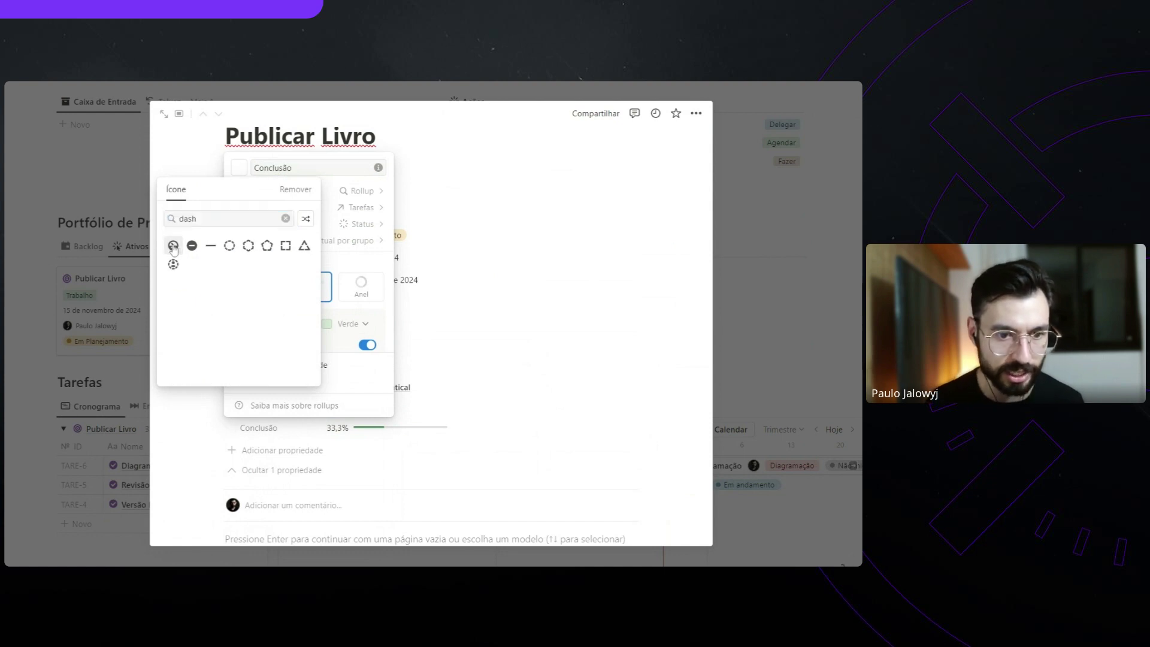
{"action": "left_click", "coordinate": [173, 246]}
{"action": "left_click", "coordinate": [598, 312]}
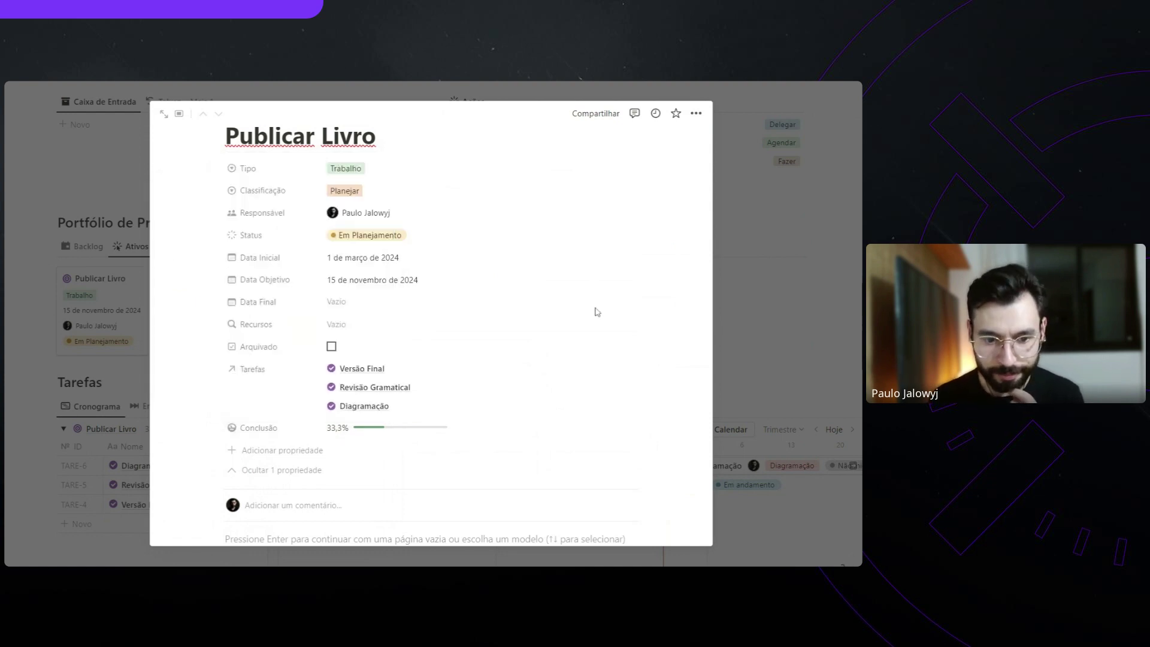
Move the Conclusão property to the head of the project's property list, above Tipo, and close the project
{"action": "left_click_drag", "start_coordinate": [213, 394], "coordinate": [226, 236]}
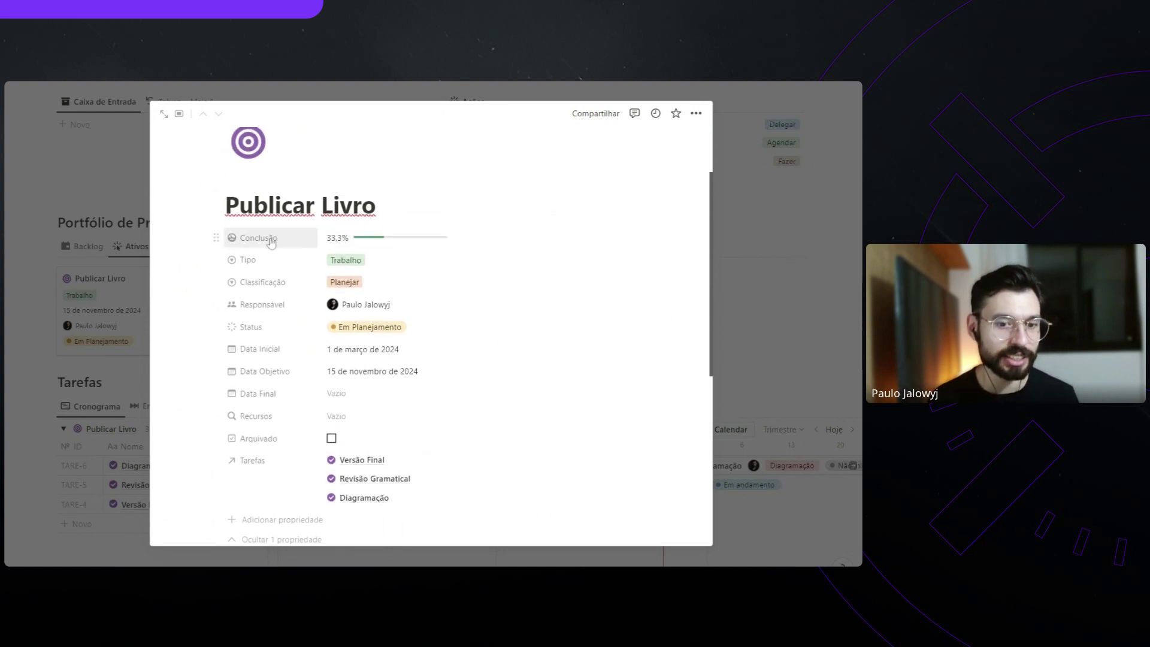
{"action": "left_click", "coordinate": [839, 277]}
{"action": "scroll", "coordinate": [599, 407], "scroll_direction": "down", "scroll_amount": 2}
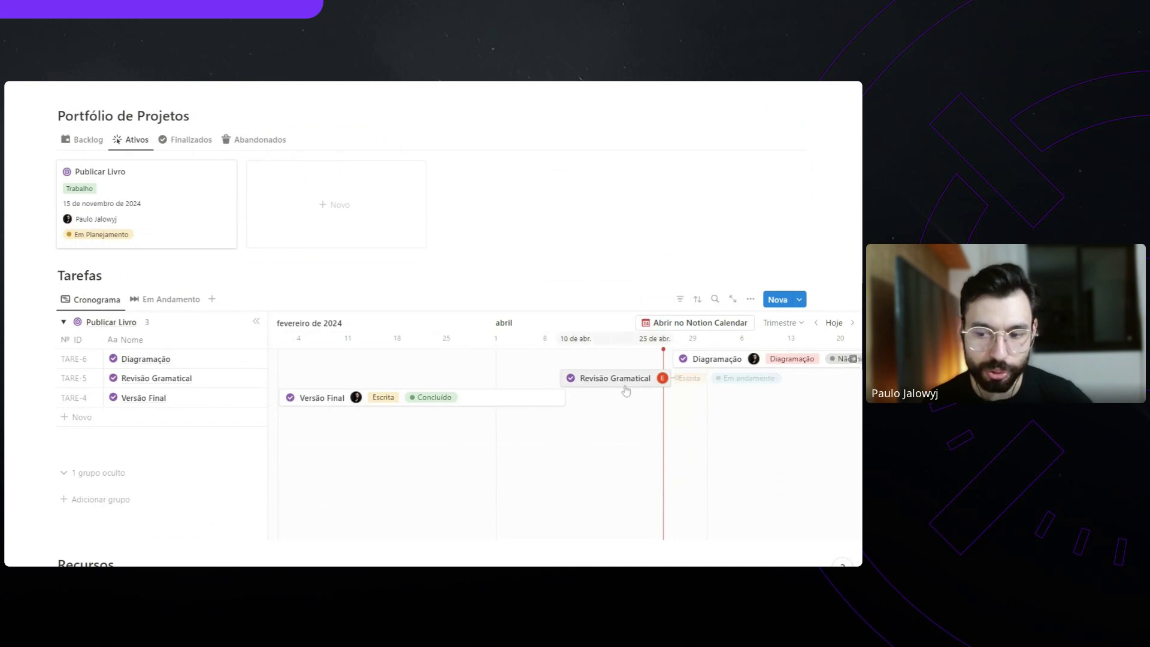
{"action": "scroll", "coordinate": [359, 359], "scroll_direction": "up", "scroll_amount": 2}
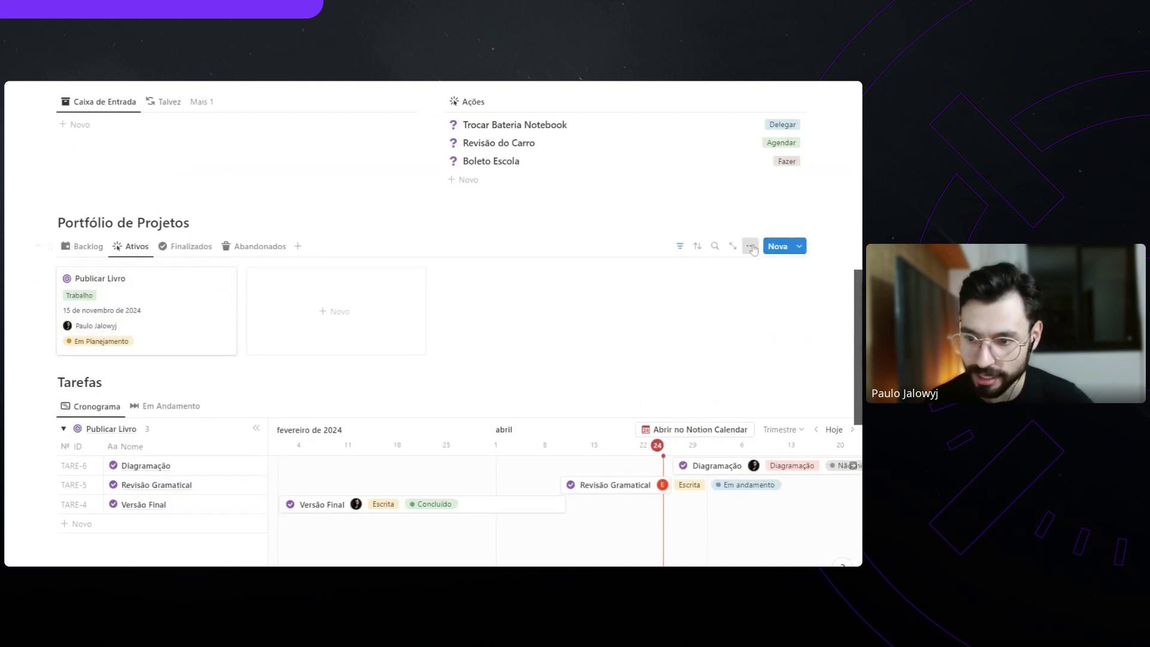
Show the Conclusão property on the Ativos gallery cards of Portfólio de Projetos and place it above Tipo
{"action": "left_click", "coordinate": [751, 246]}
{"action": "left_click", "coordinate": [737, 340]}
{"action": "scroll", "coordinate": [763, 360], "scroll_direction": "down", "scroll_amount": 3}
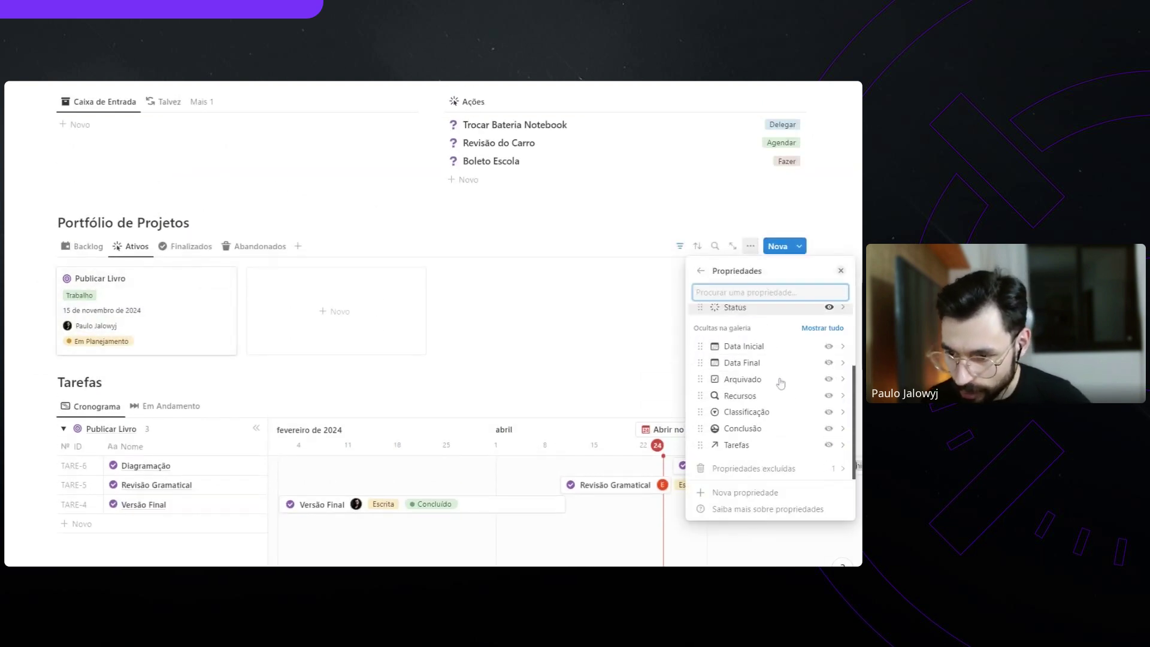
{"action": "left_click", "coordinate": [829, 429]}
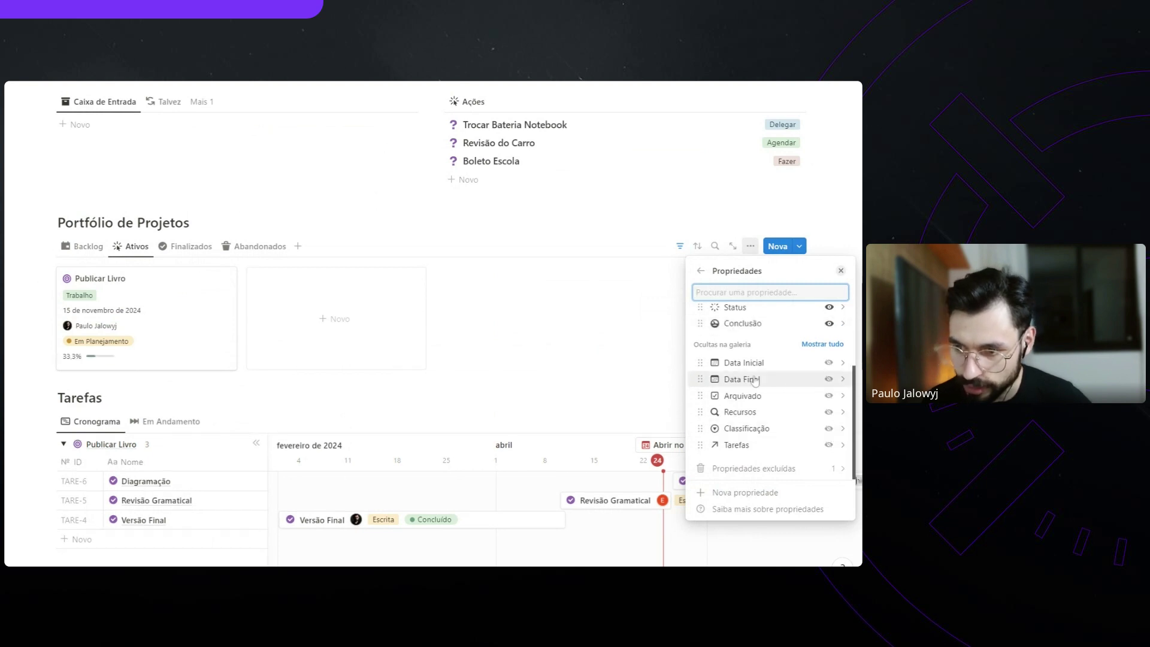
{"action": "scroll", "coordinate": [712, 405], "scroll_direction": "up", "scroll_amount": 2}
{"action": "left_click_drag", "start_coordinate": [699, 417], "coordinate": [701, 335]}
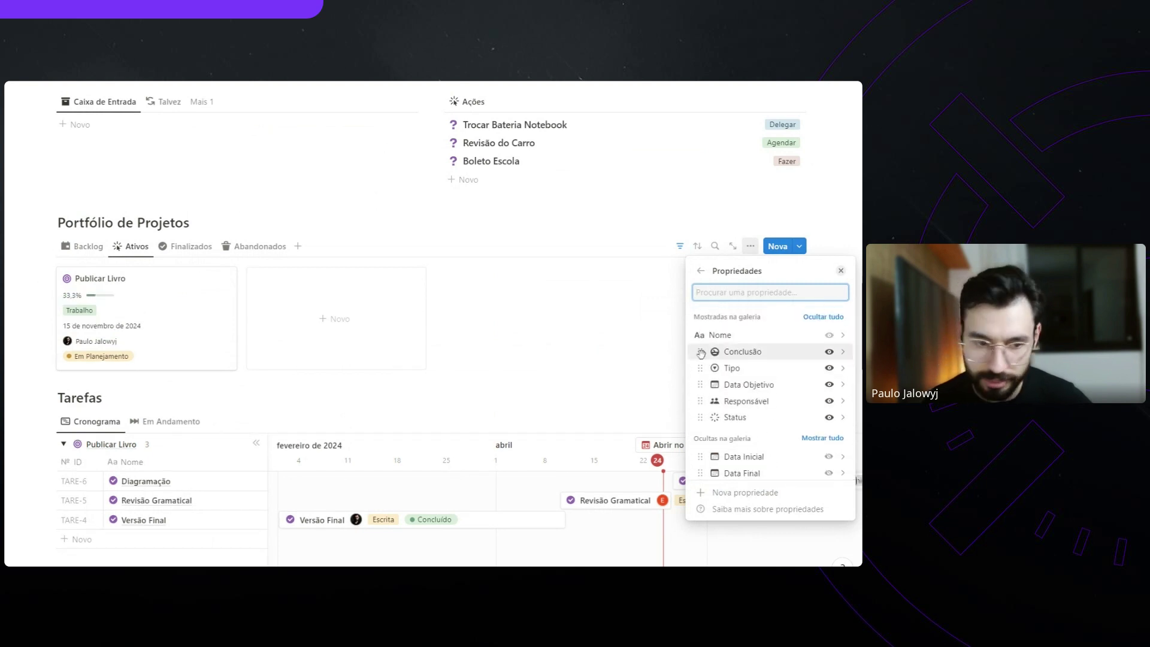
{"action": "left_click", "coordinate": [501, 342]}
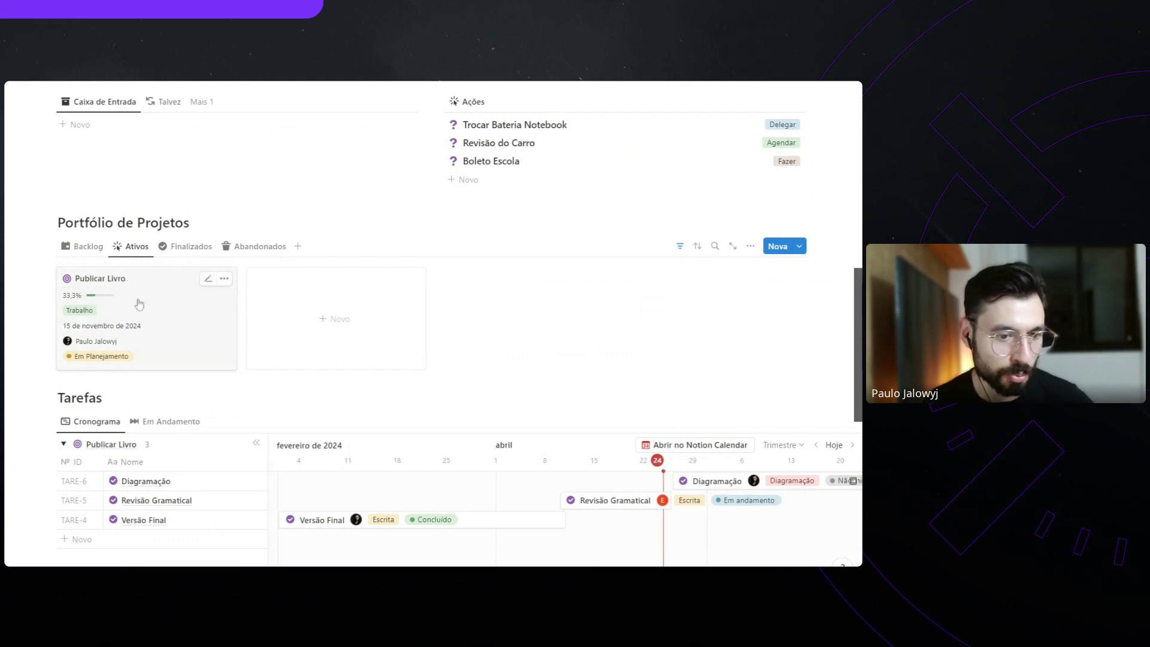
Set the status of the Revisão Gramatical task to Concluído and close the task
{"action": "left_click", "coordinate": [616, 502]}
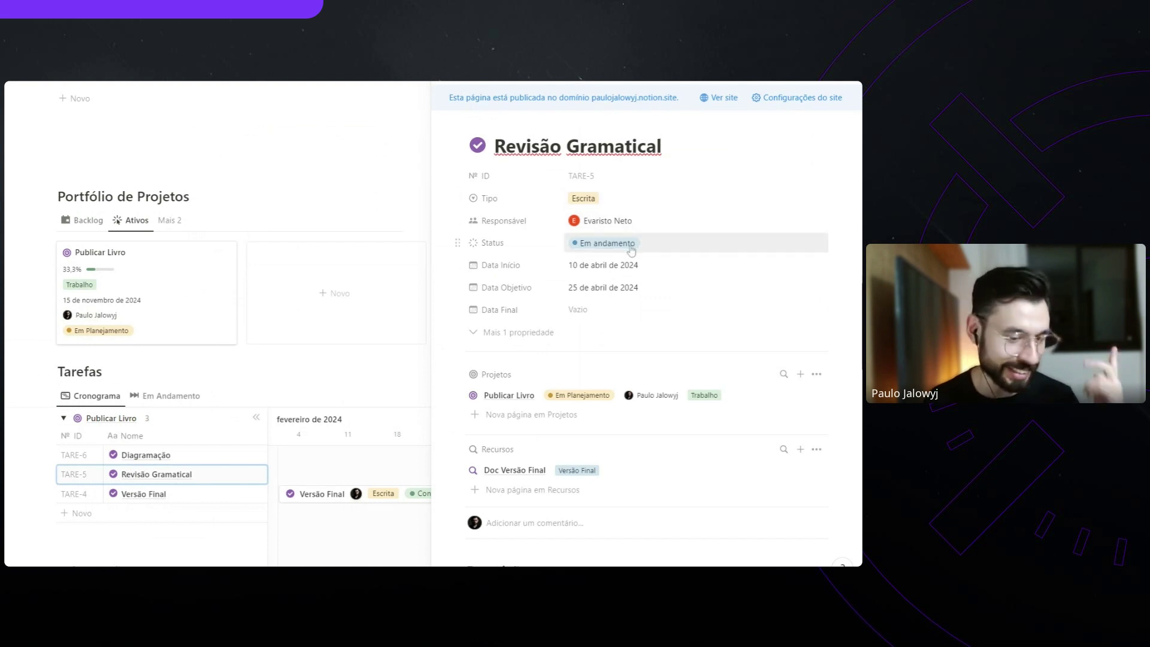
{"action": "left_click", "coordinate": [631, 249]}
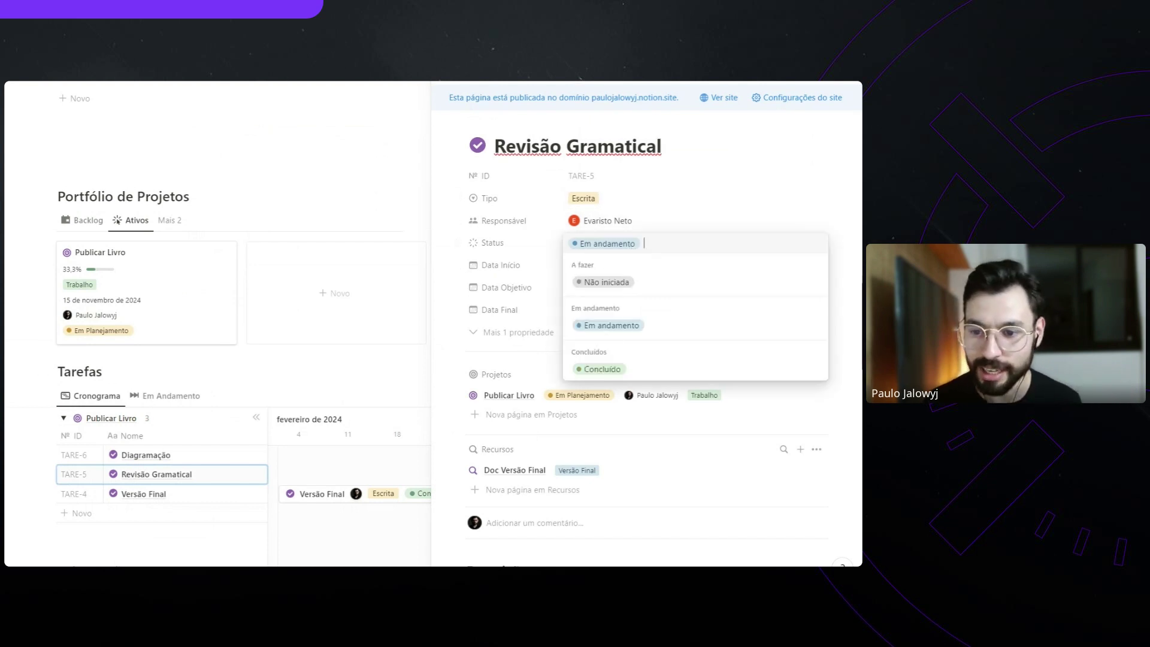
{"action": "left_click", "coordinate": [614, 370]}
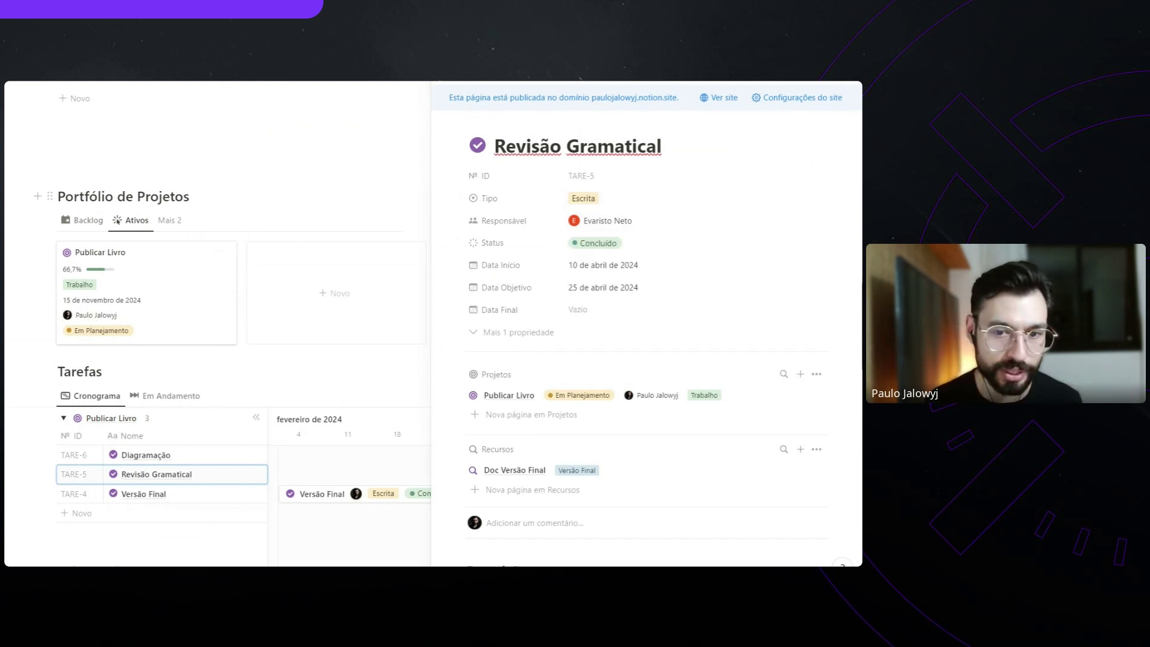
{"action": "left_click", "coordinate": [48, 195]}
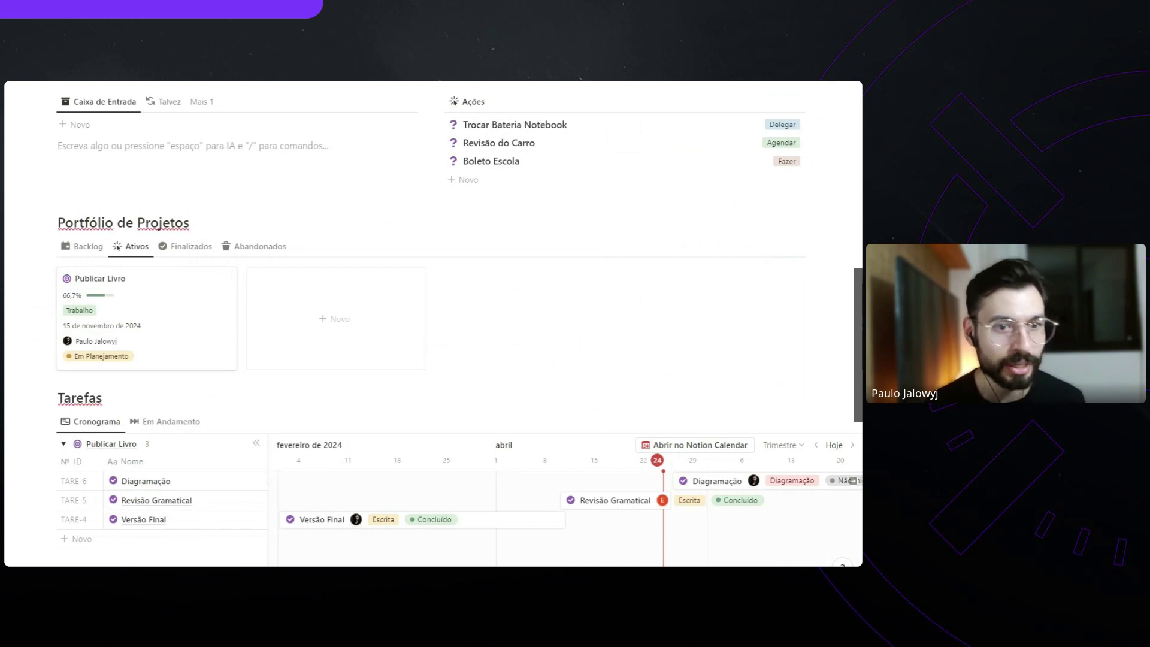
{"action": "scroll", "coordinate": [431, 324], "scroll_direction": "down", "scroll_amount": 1}
{"action": "scroll", "coordinate": [431, 323], "scroll_direction": "up", "scroll_amount": 1}
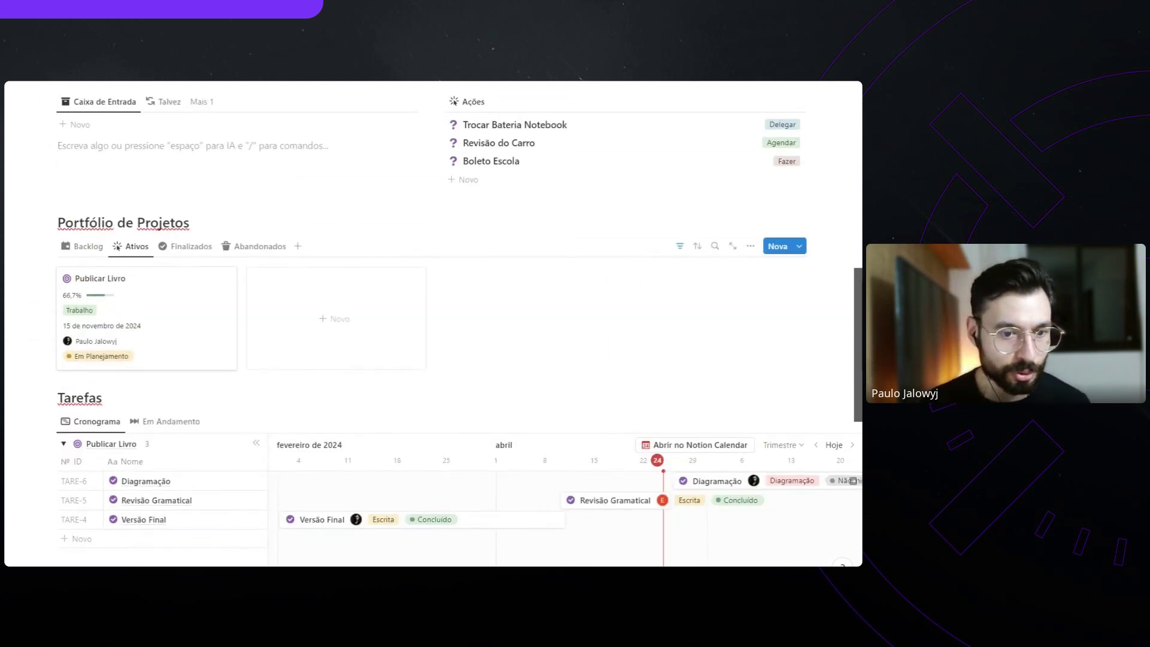
Create a new project in the Ativos gallery and name it Copa do Mundo 2026
{"action": "left_click", "coordinate": [352, 316]}
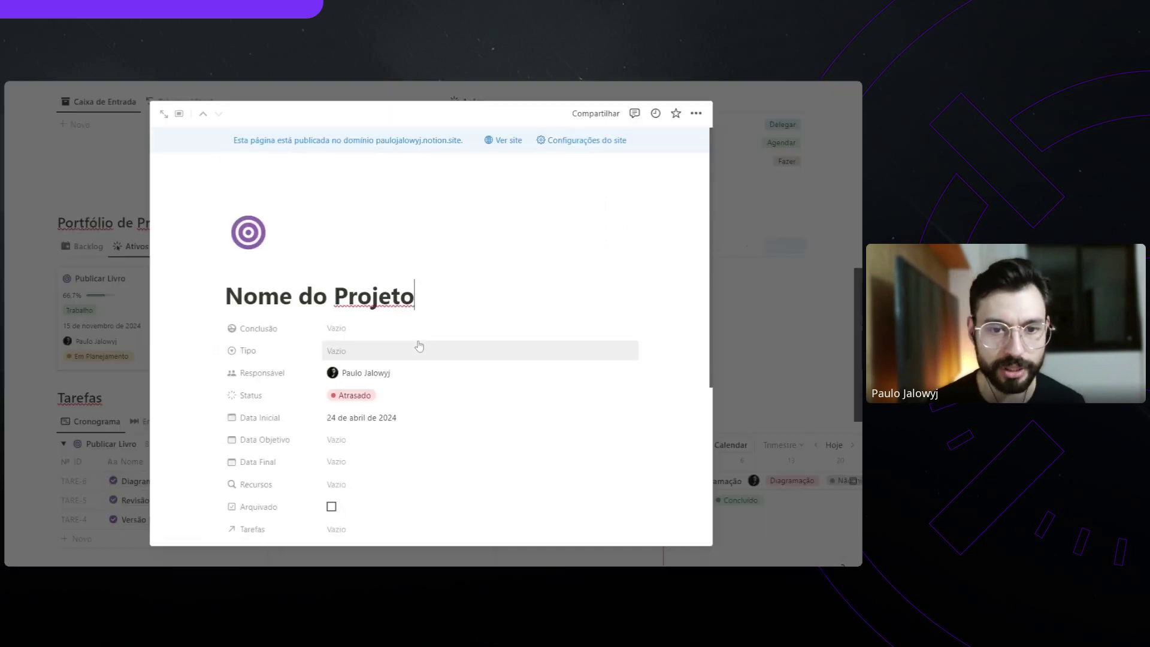
{"action": "key", "text": "ctrl+a"}
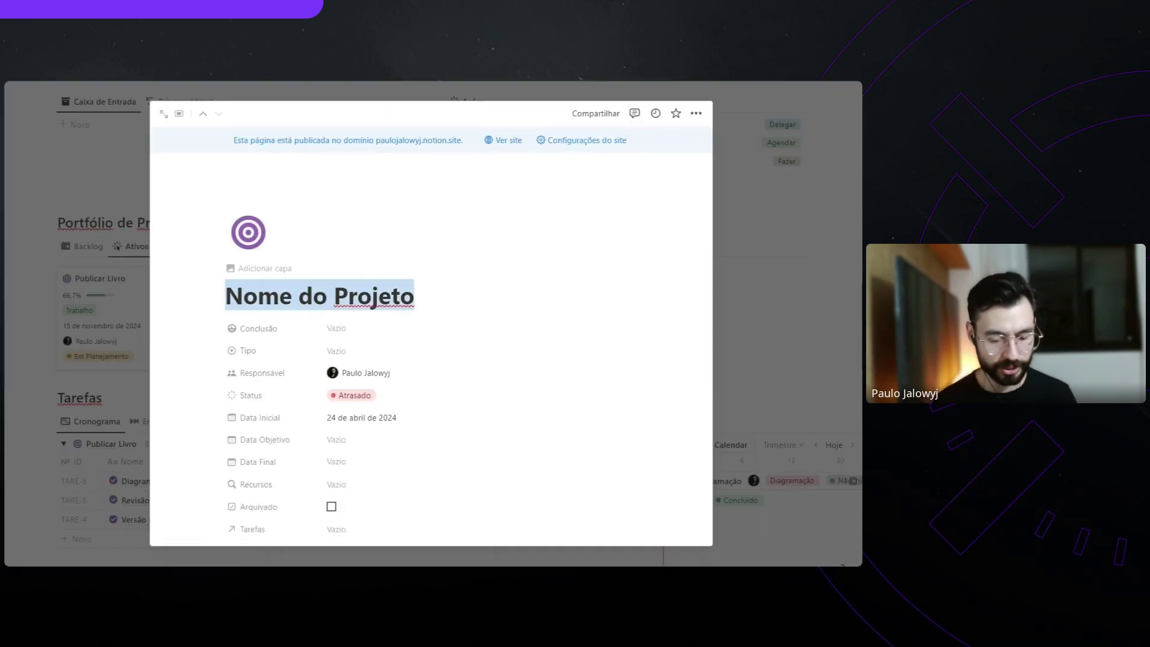
{"action": "type", "text": "Copa do "}
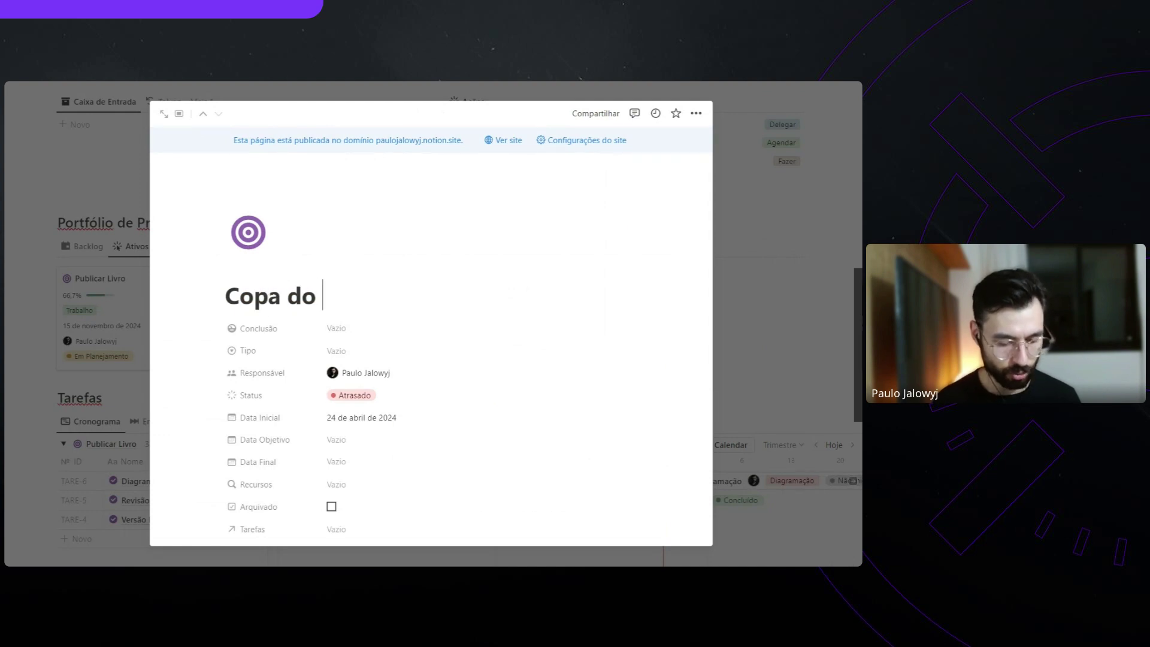
{"action": "type", "text": "Mundo 2026"}
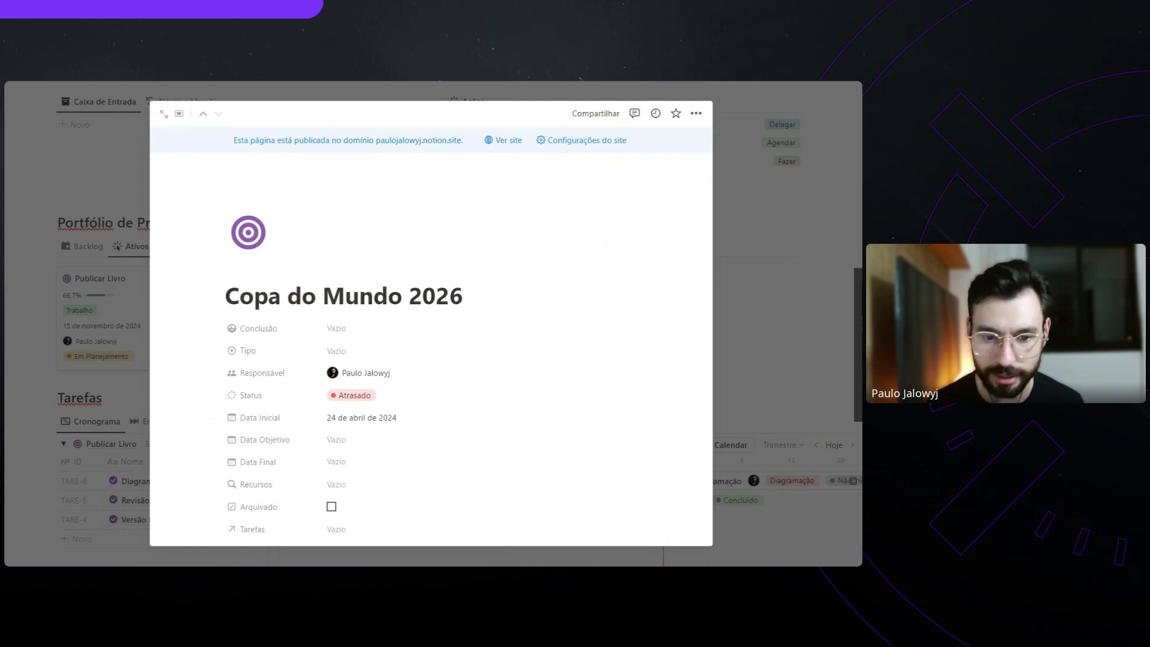
{"action": "key", "text": "Down"}
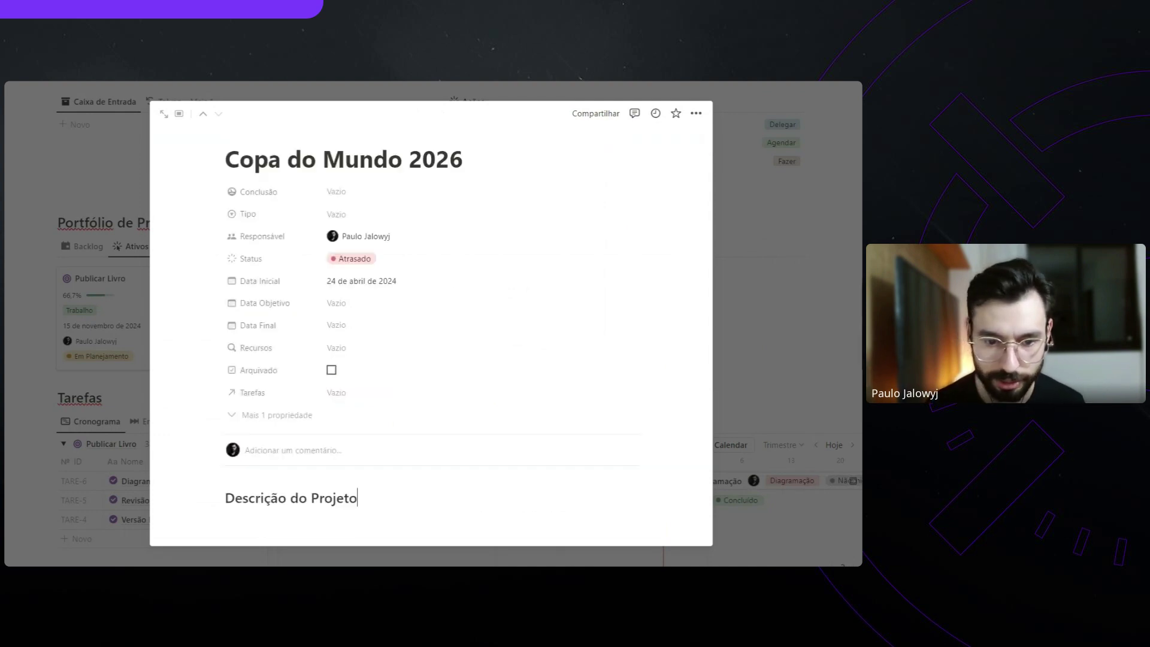
Set the new project's Tipo to Viagem and its Status to Em Planejamento, keeping its Data Inicial
{"action": "left_click", "coordinate": [350, 216]}
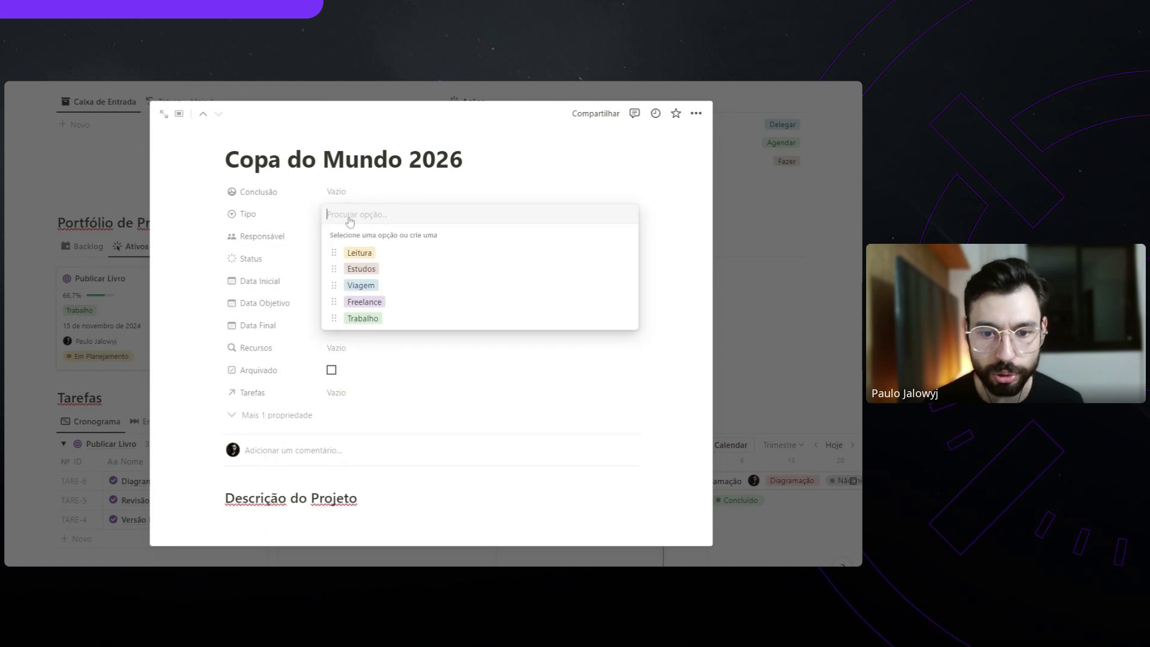
{"action": "left_click", "coordinate": [363, 285]}
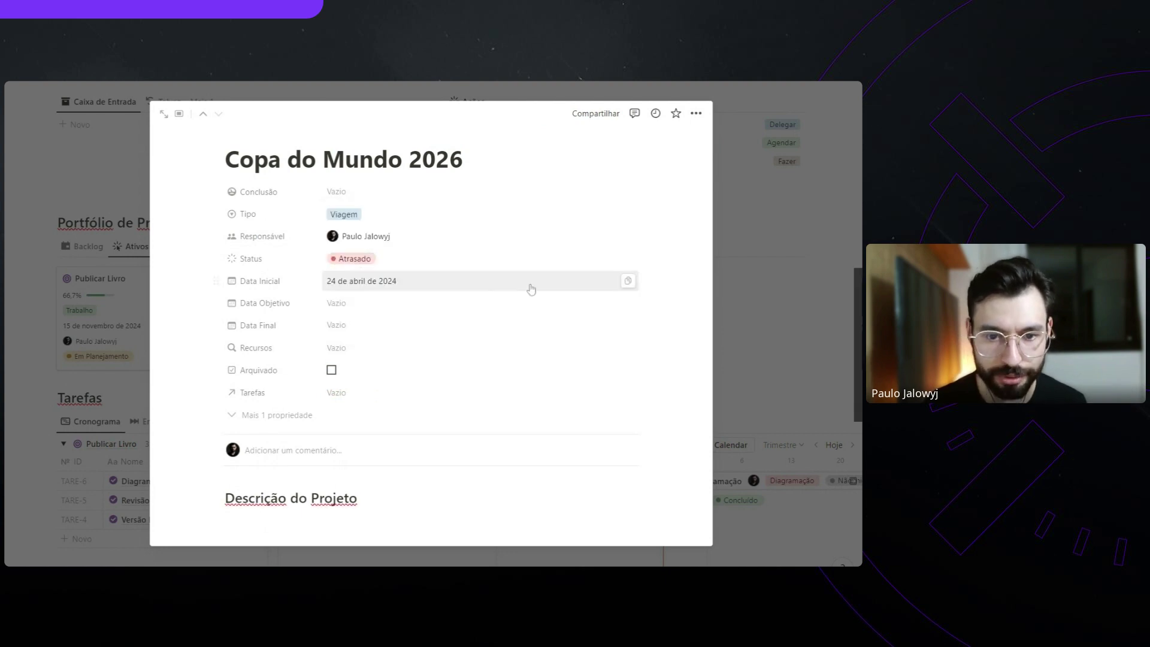
{"action": "left_click", "coordinate": [372, 259]}
{"action": "left_click", "coordinate": [367, 359]}
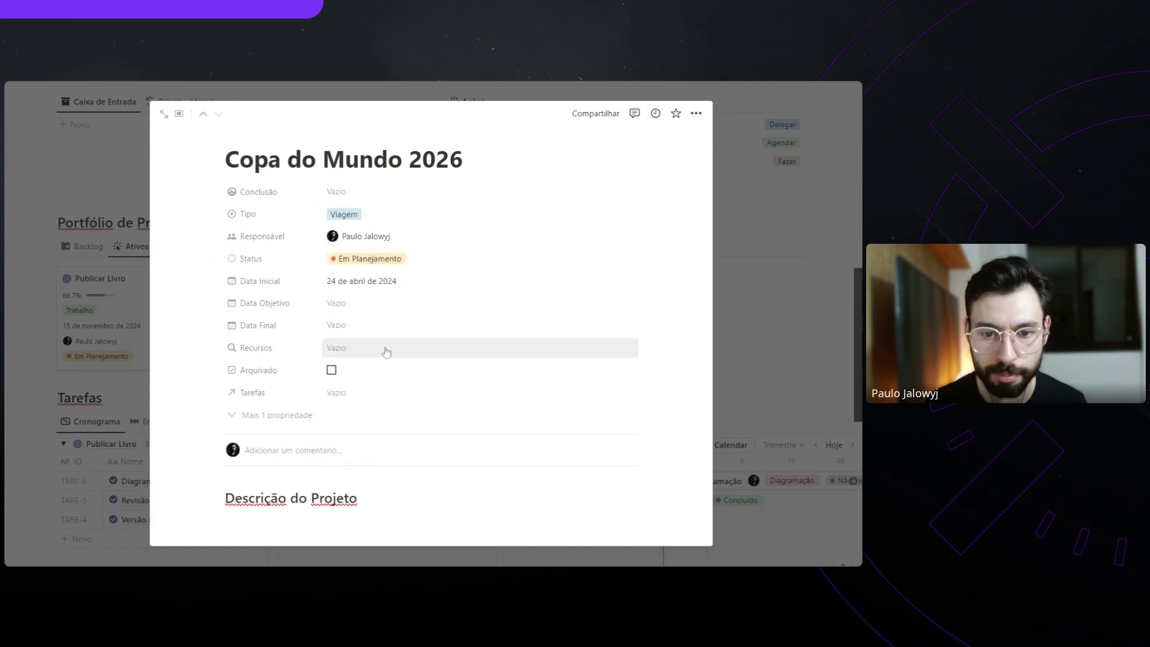
{"action": "left_click", "coordinate": [370, 281]}
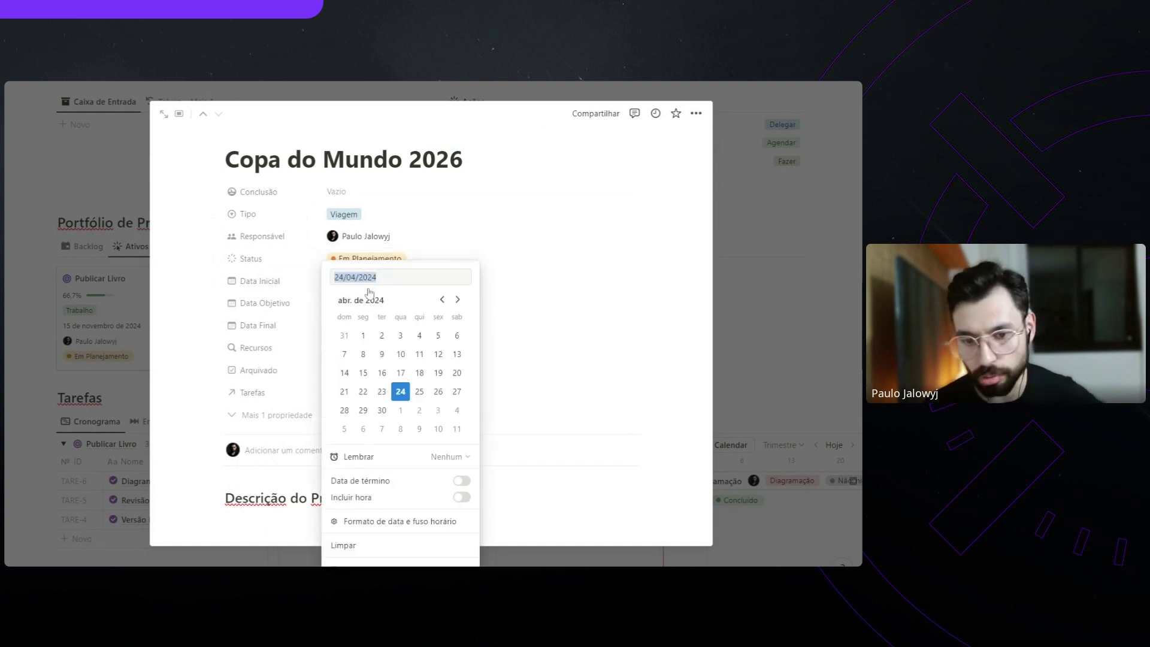
{"action": "left_click", "coordinate": [690, 329]}
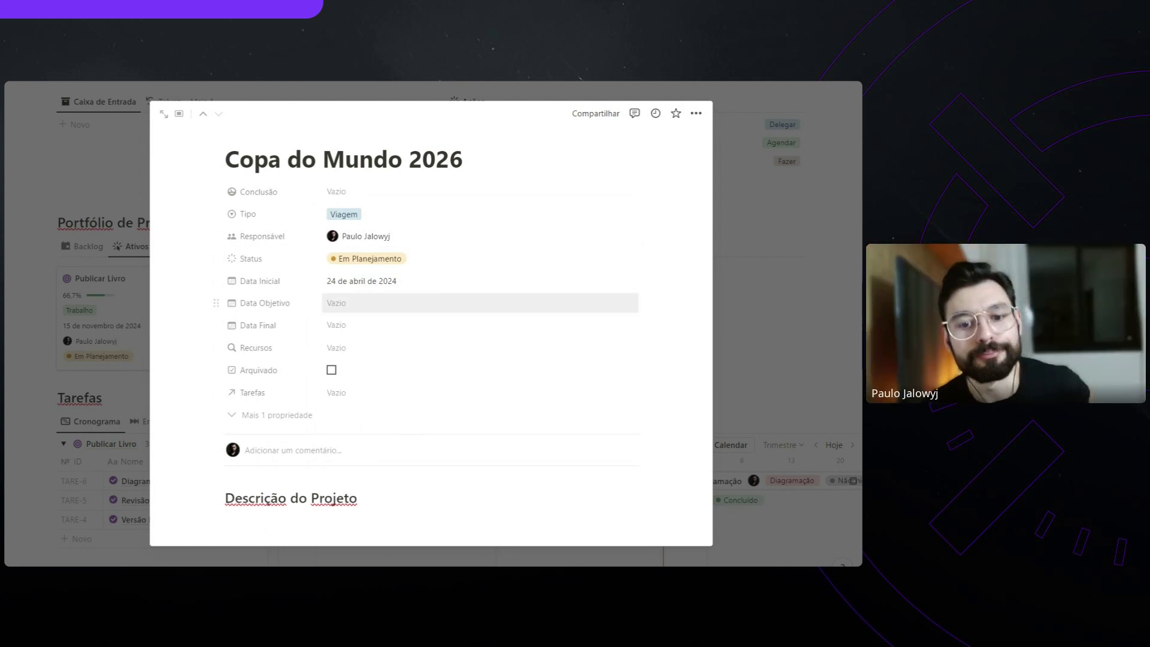
Set the project's Data Objetivo to 19 July 2024
{"action": "left_click", "coordinate": [394, 311]}
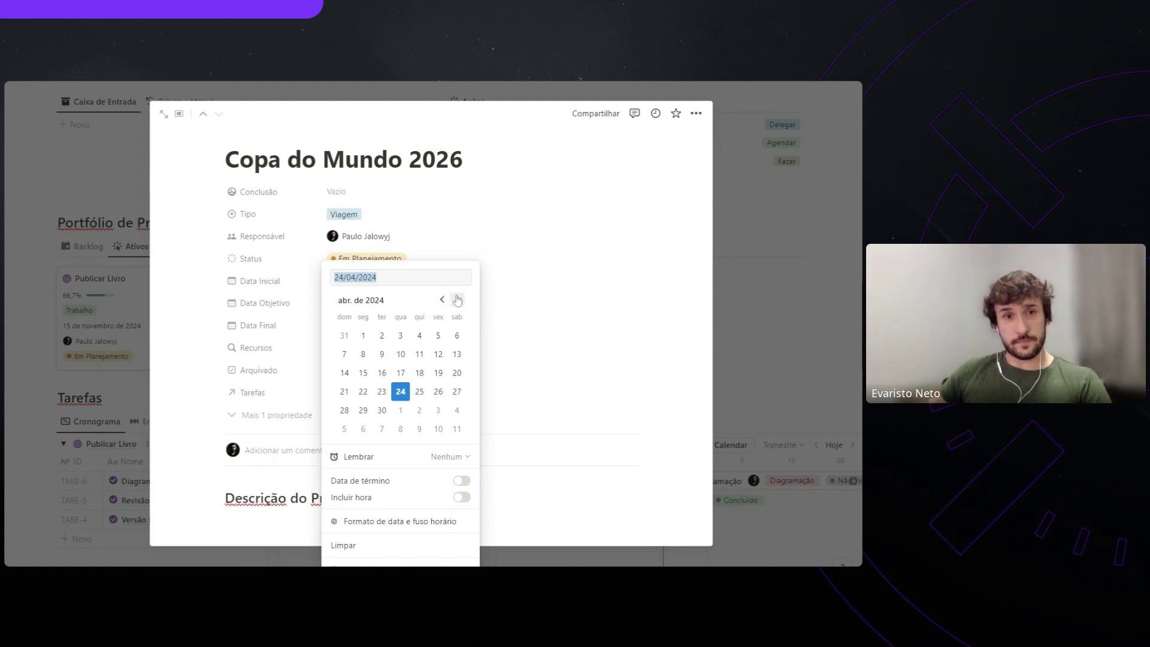
{"action": "left_click", "coordinate": [458, 300]}
{"action": "left_click", "coordinate": [458, 300]}
{"action": "left_click", "coordinate": [458, 300]}
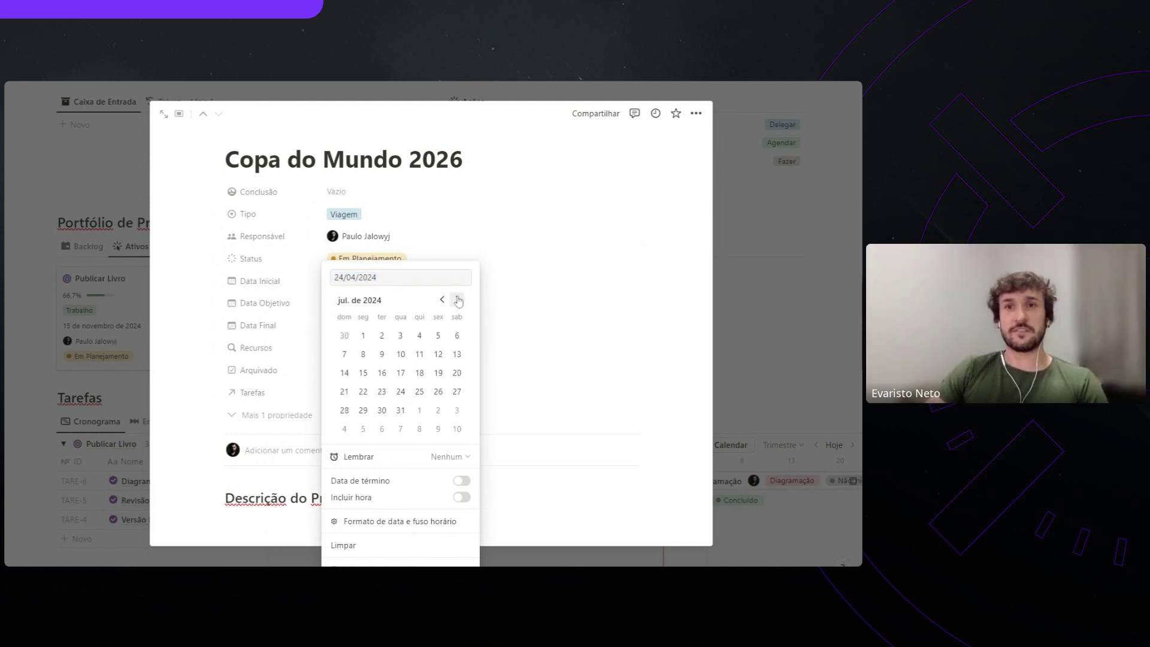
{"action": "left_click", "coordinate": [438, 374]}
{"action": "left_click", "coordinate": [644, 308]}
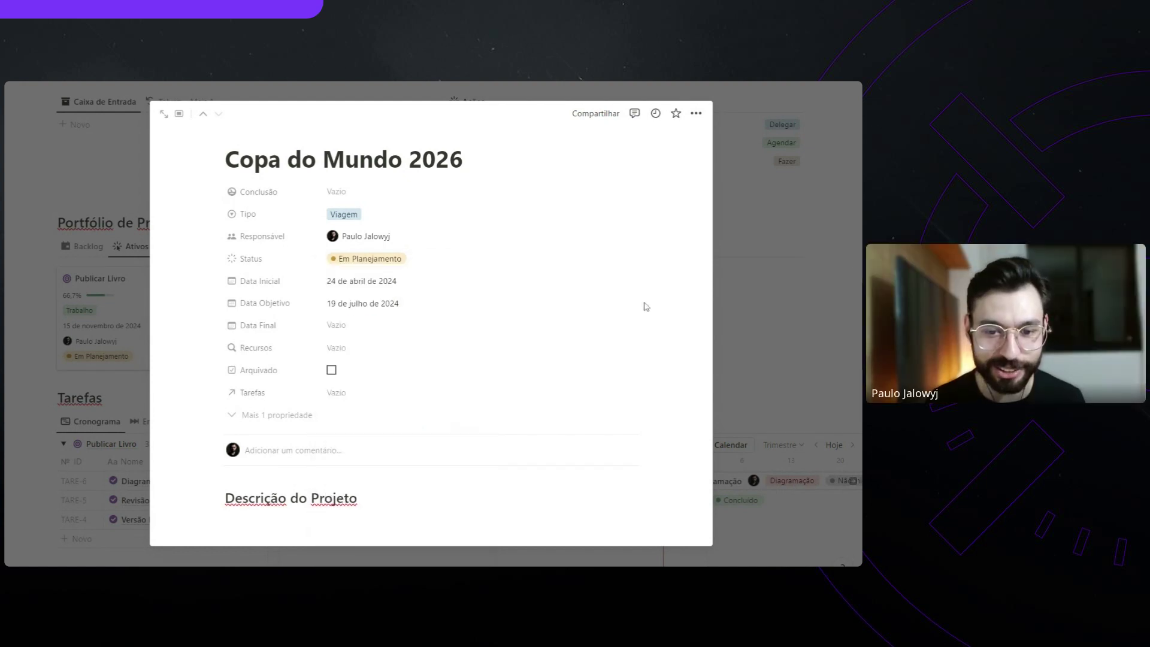
Set the project's Data Objetivo to 19/07/2026, move the Arquivado property directly below Conclusão, and close the project
{"action": "left_click", "coordinate": [458, 311]}
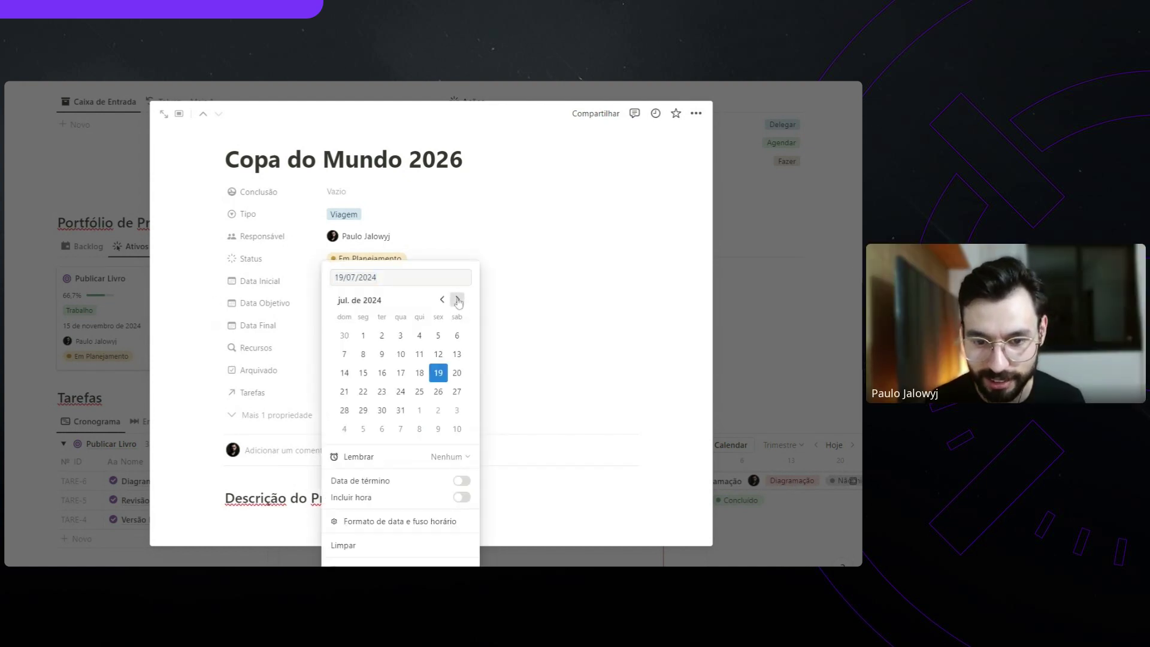
{"action": "left_click", "coordinate": [458, 299]}
{"action": "left_click", "coordinate": [459, 300]}
{"action": "left_click", "coordinate": [459, 300]}
{"action": "left_click", "coordinate": [459, 299]}
{"action": "left_click", "coordinate": [459, 300]}
{"action": "left_click", "coordinate": [458, 299]}
{"action": "left_click", "coordinate": [458, 302]}
{"action": "left_click", "coordinate": [458, 302]}
{"action": "left_click", "coordinate": [459, 301]}
{"action": "left_click", "coordinate": [458, 301]}
{"action": "left_click", "coordinate": [459, 302]}
{"action": "left_click", "coordinate": [459, 301]}
{"action": "left_click", "coordinate": [458, 301]}
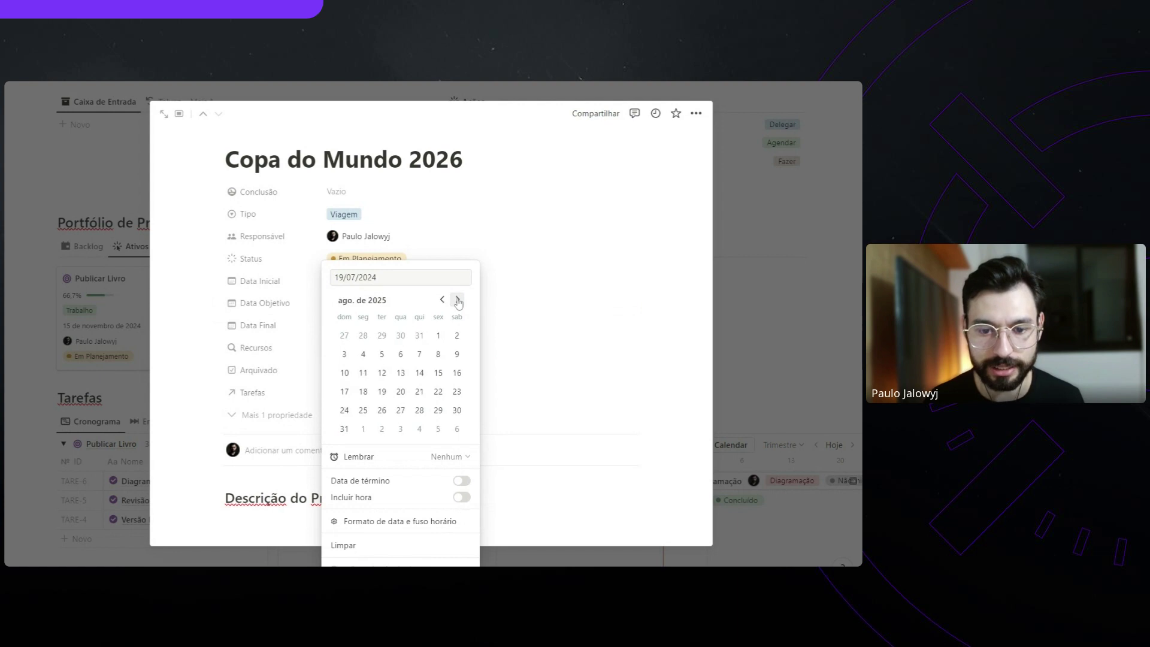
{"action": "left_click", "coordinate": [378, 277]}
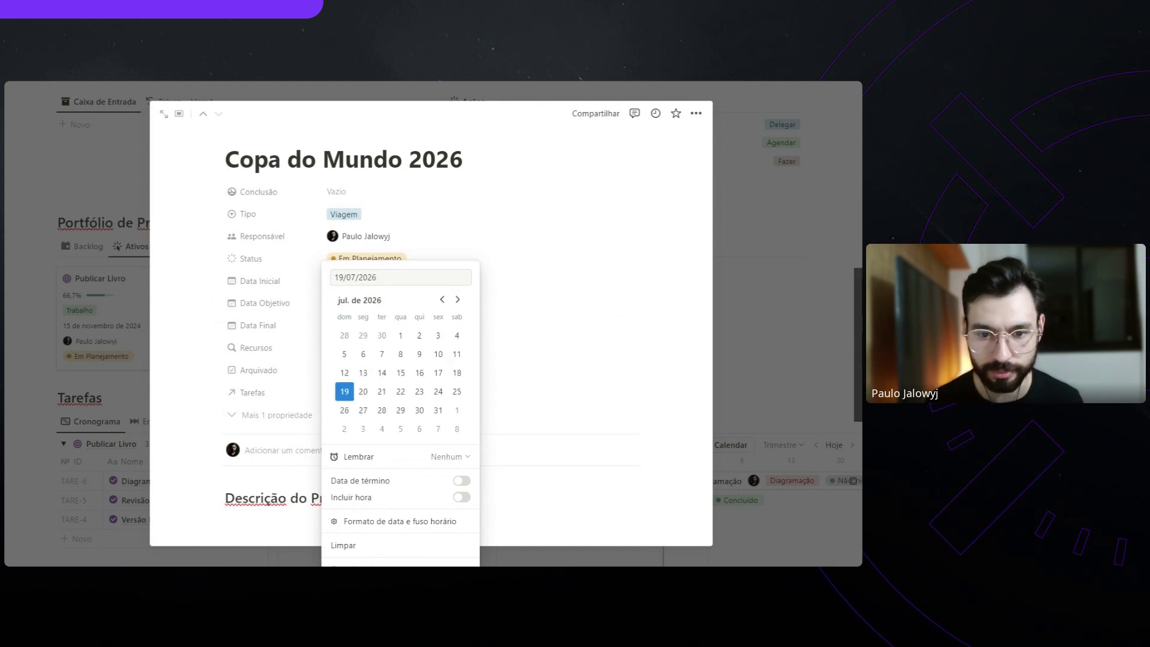
{"action": "type", "text": "19/07/2026"}
{"action": "left_click", "coordinate": [657, 323]}
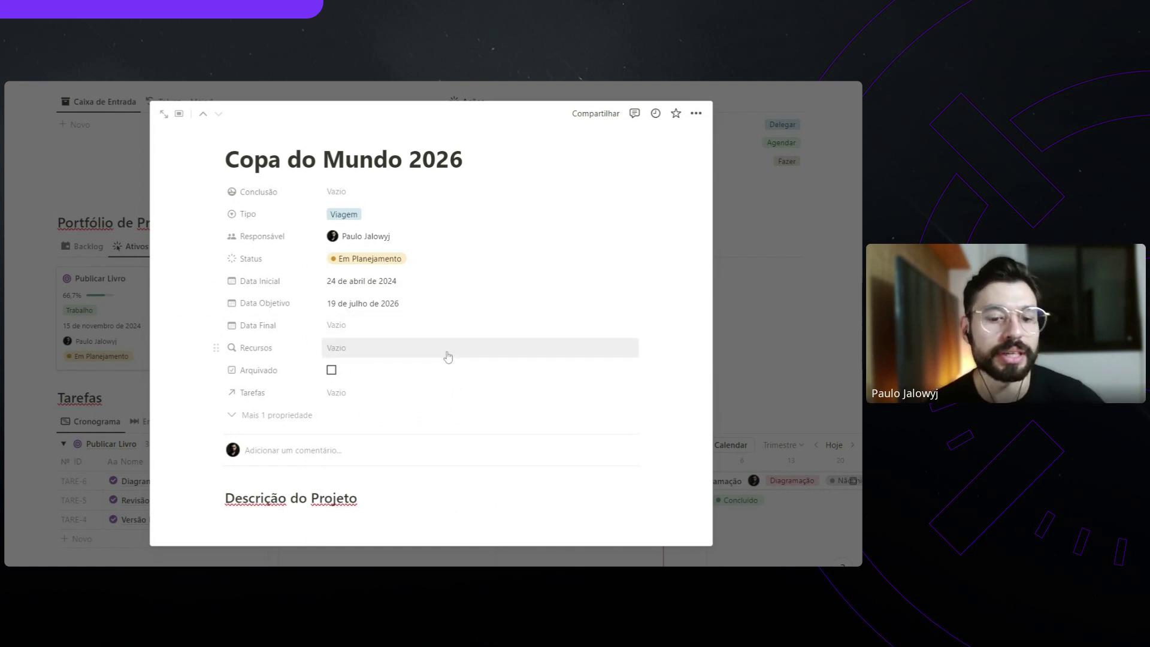
{"action": "left_click_drag", "start_coordinate": [215, 363], "coordinate": [229, 233]}
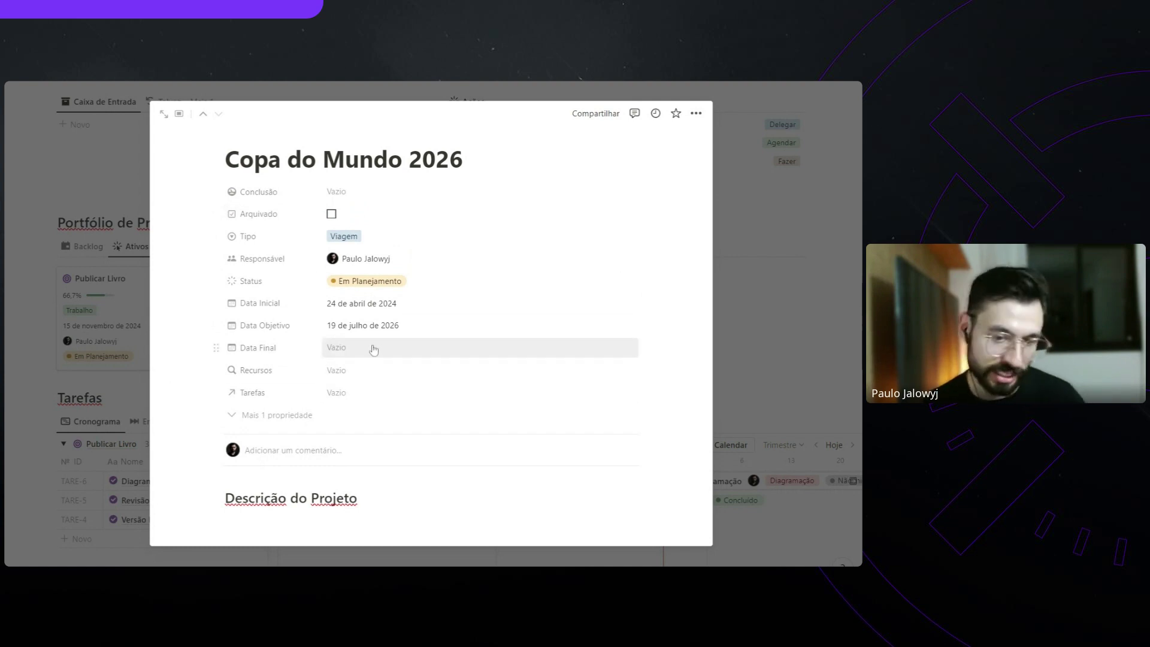
{"action": "left_click", "coordinate": [739, 284]}
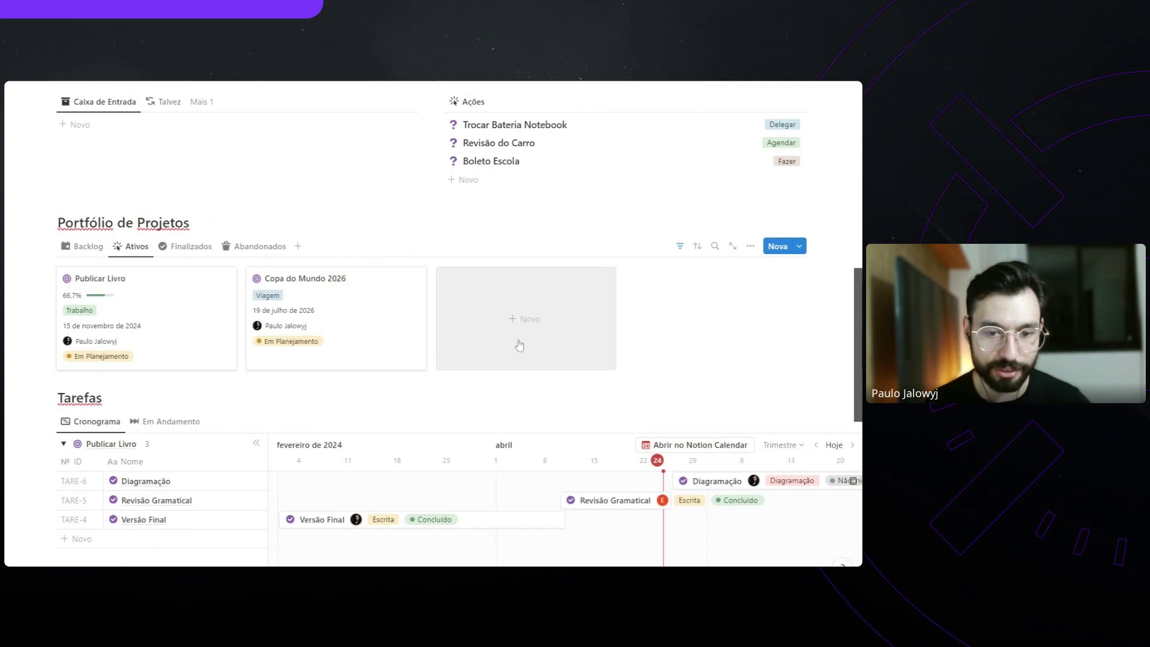
Create a new task in the Tarefas timeline from the Nova Tarefa template
{"action": "scroll", "coordinate": [323, 239], "scroll_direction": "down", "scroll_amount": 2}
{"action": "scroll", "coordinate": [314, 192], "scroll_direction": "down", "scroll_amount": 3}
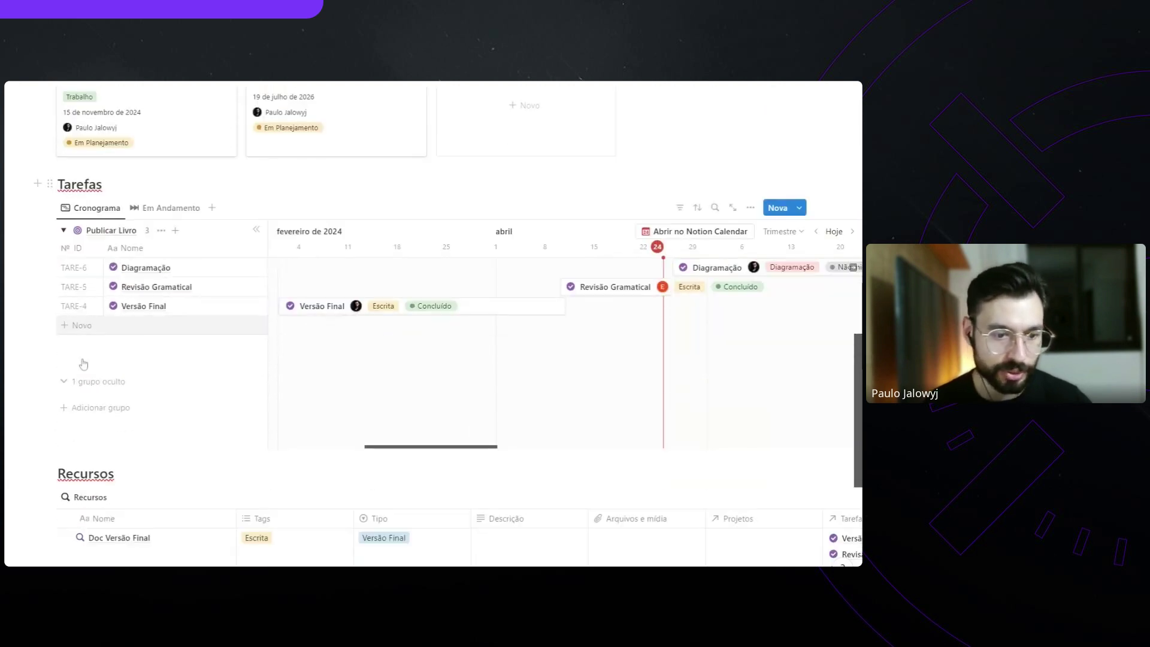
{"action": "left_click", "coordinate": [801, 208]}
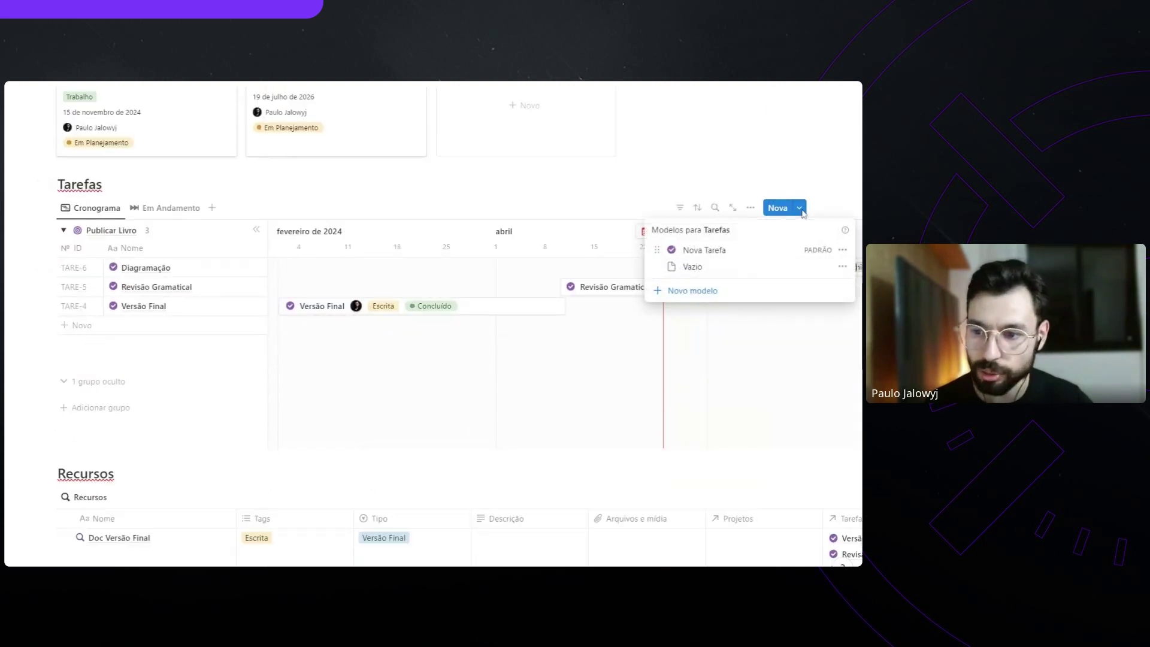
{"action": "left_click", "coordinate": [711, 255]}
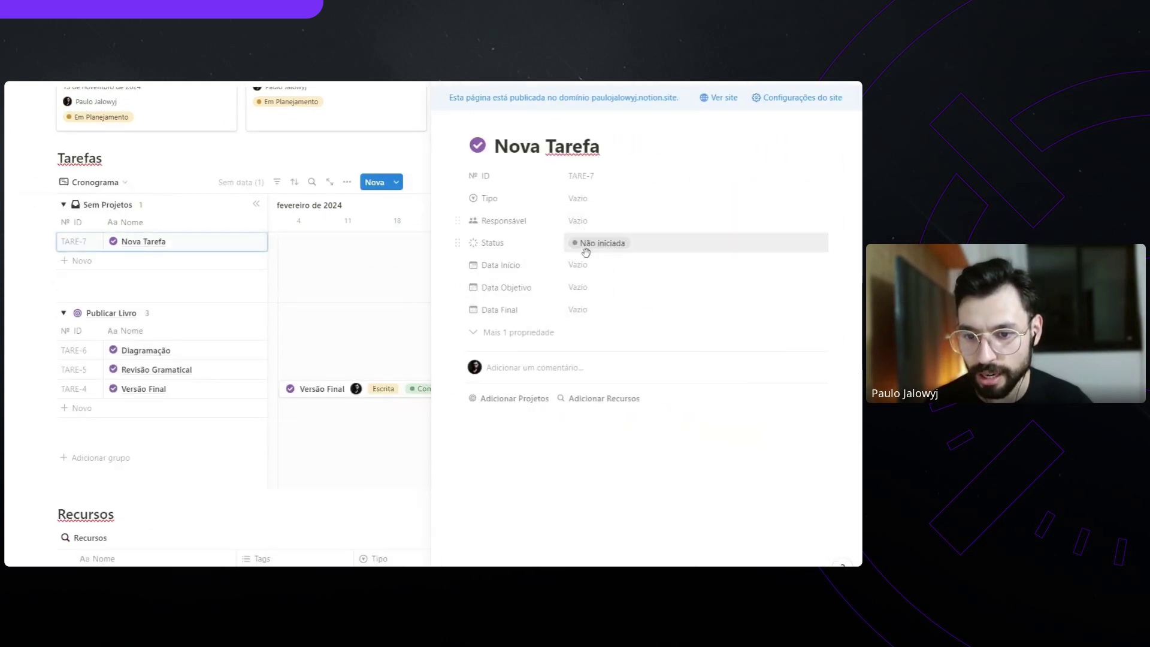
Expand the new task's hidden property and link the task to the Copa do Mundo 2026 project
{"action": "left_click", "coordinate": [522, 333]}
{"action": "left_click", "coordinate": [516, 441]}
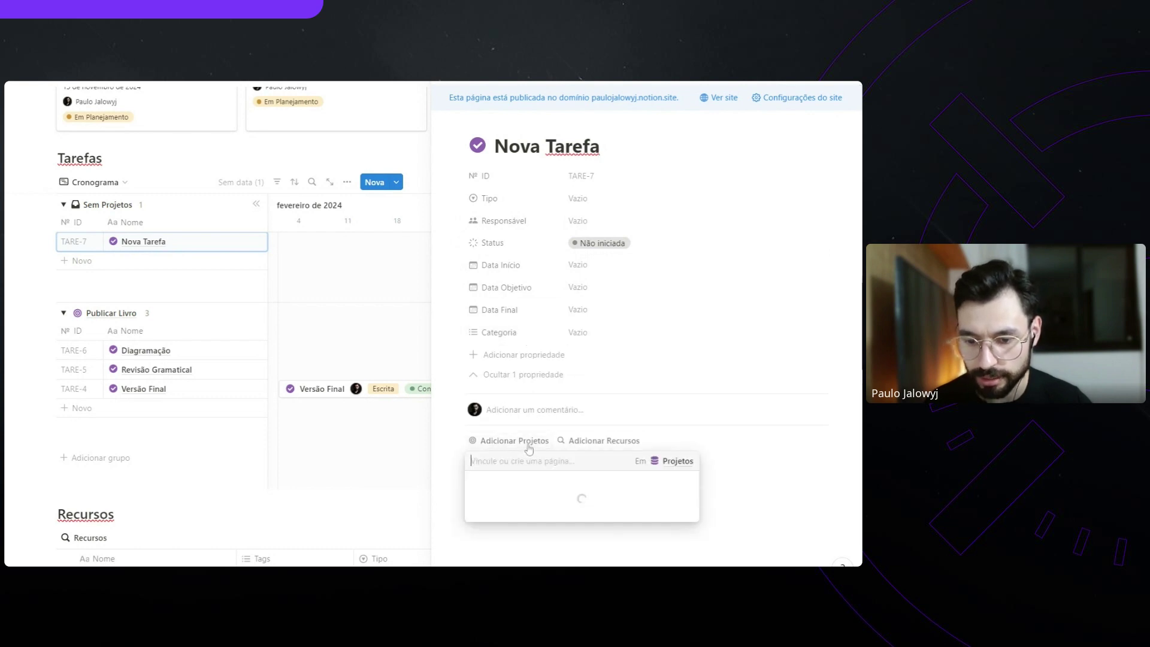
{"action": "left_click", "coordinate": [514, 520]}
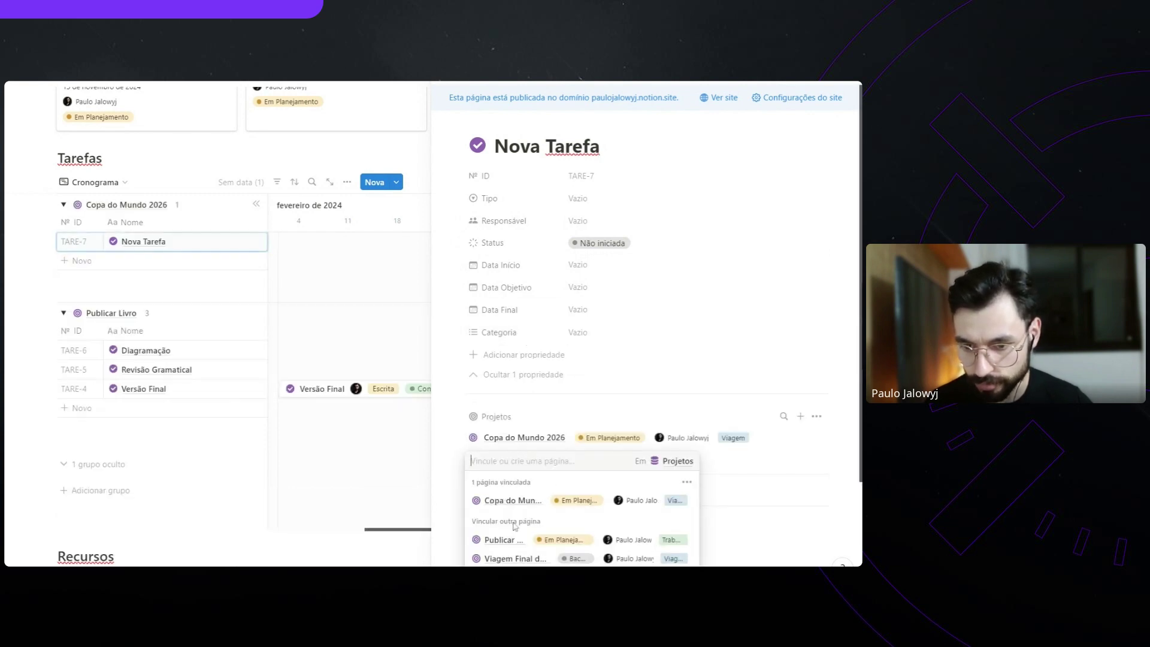
{"action": "left_click", "coordinate": [773, 547]}
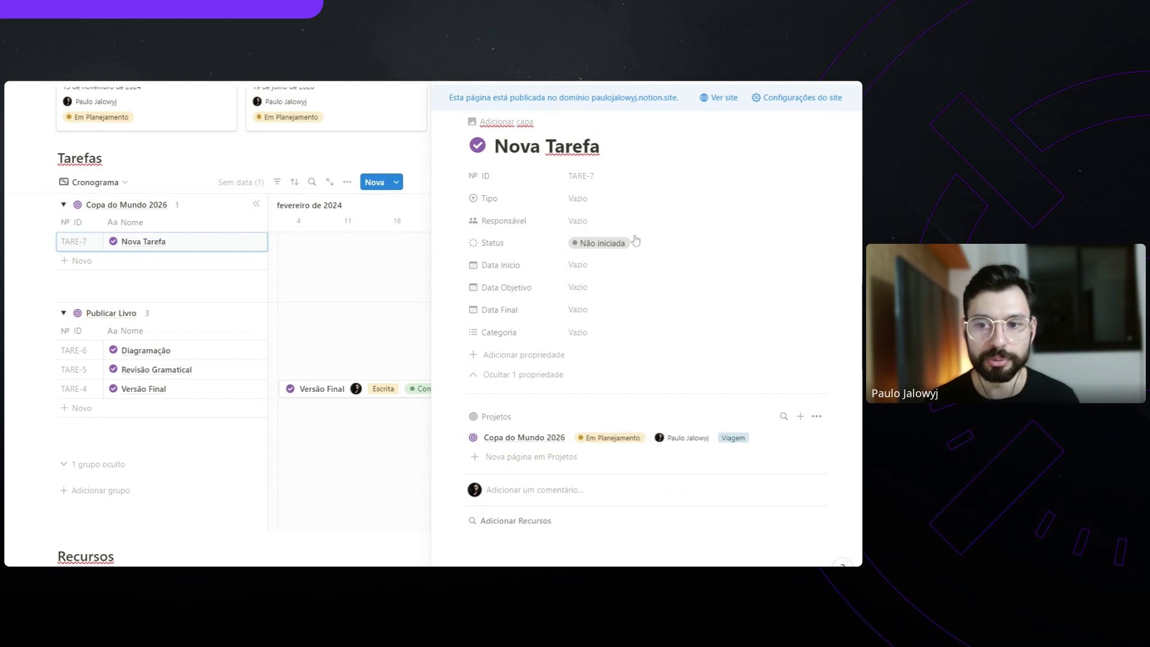
Rename the new task as Escolha o Destino and set its Tipo to a new option, Planejamento
{"action": "triple_click", "coordinate": [572, 146]}
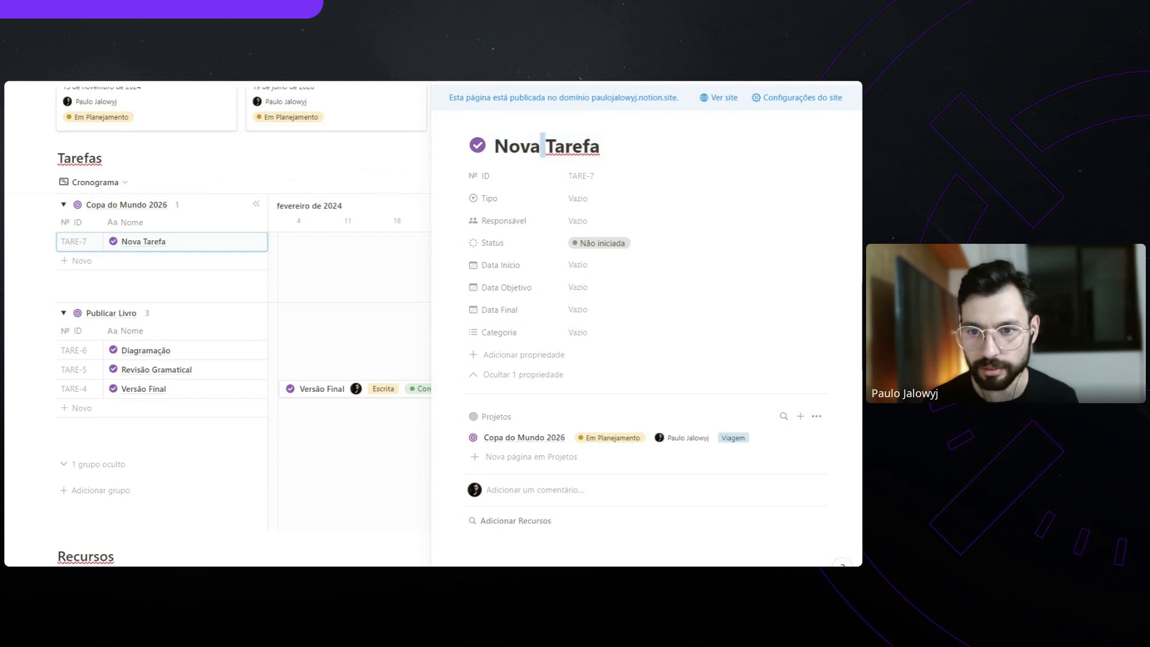
{"action": "type", "text": "Escolha o Destino"}
{"action": "left_click", "coordinate": [615, 199]}
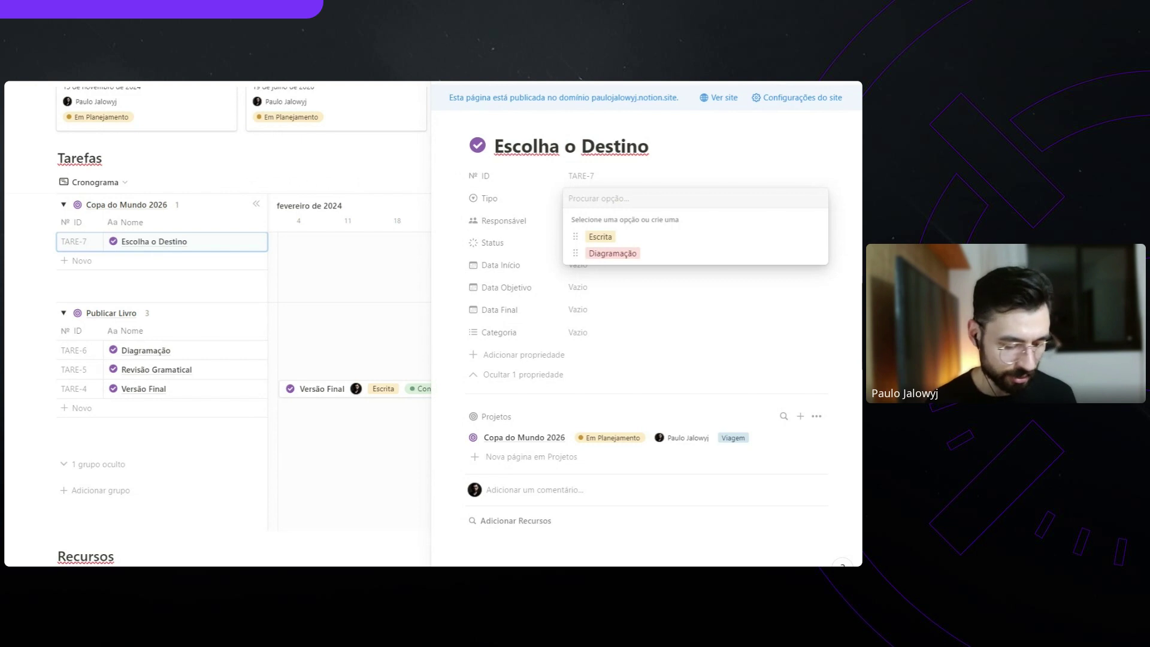
{"action": "type", "text": "Planejamento"}
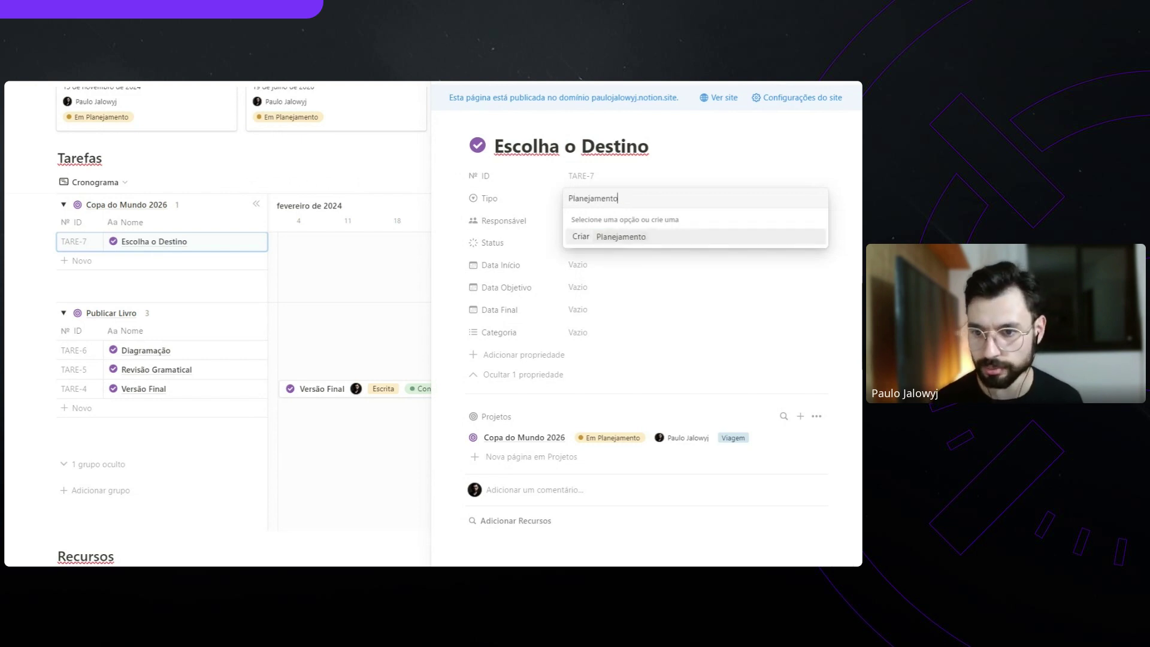
{"action": "key", "text": "Return"}
Assign a person as the task's Responsável and set its Status to Em andamento
{"action": "left_click", "coordinate": [605, 221]}
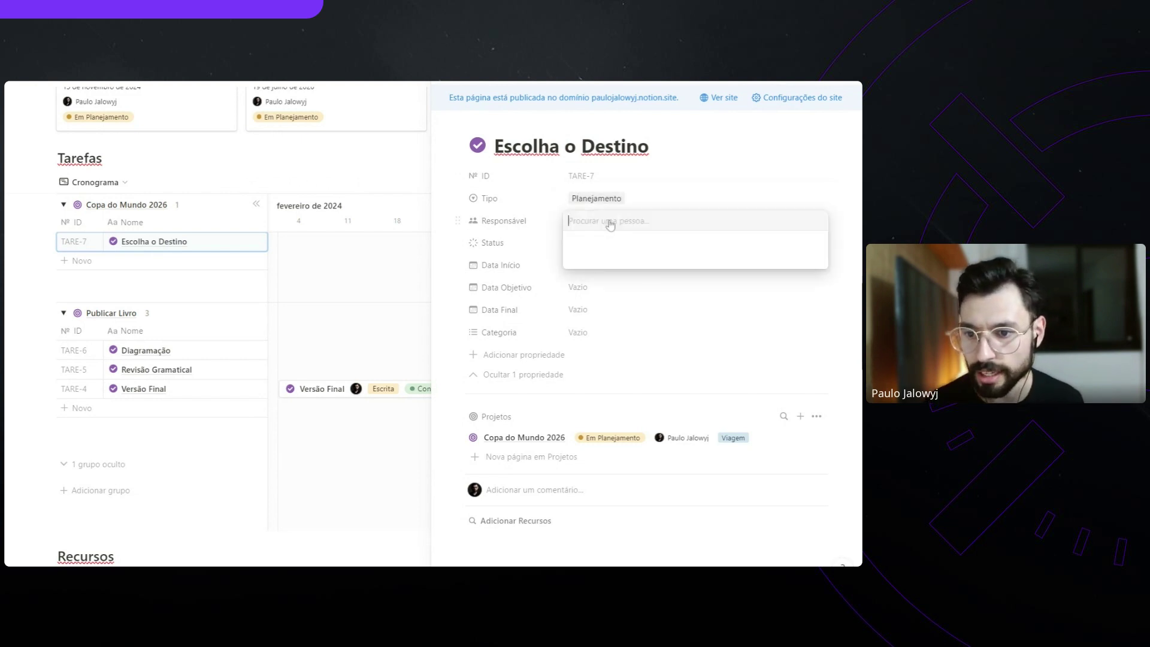
{"action": "left_click", "coordinate": [716, 259]}
{"action": "left_click", "coordinate": [845, 255]}
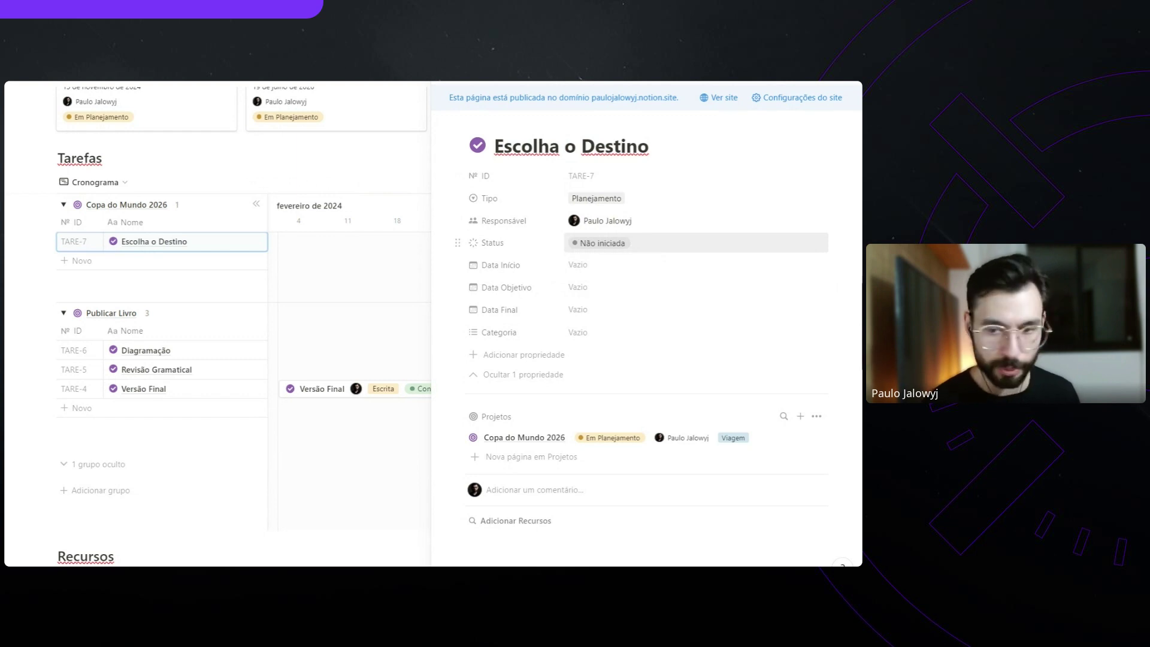
{"action": "left_click", "coordinate": [654, 255]}
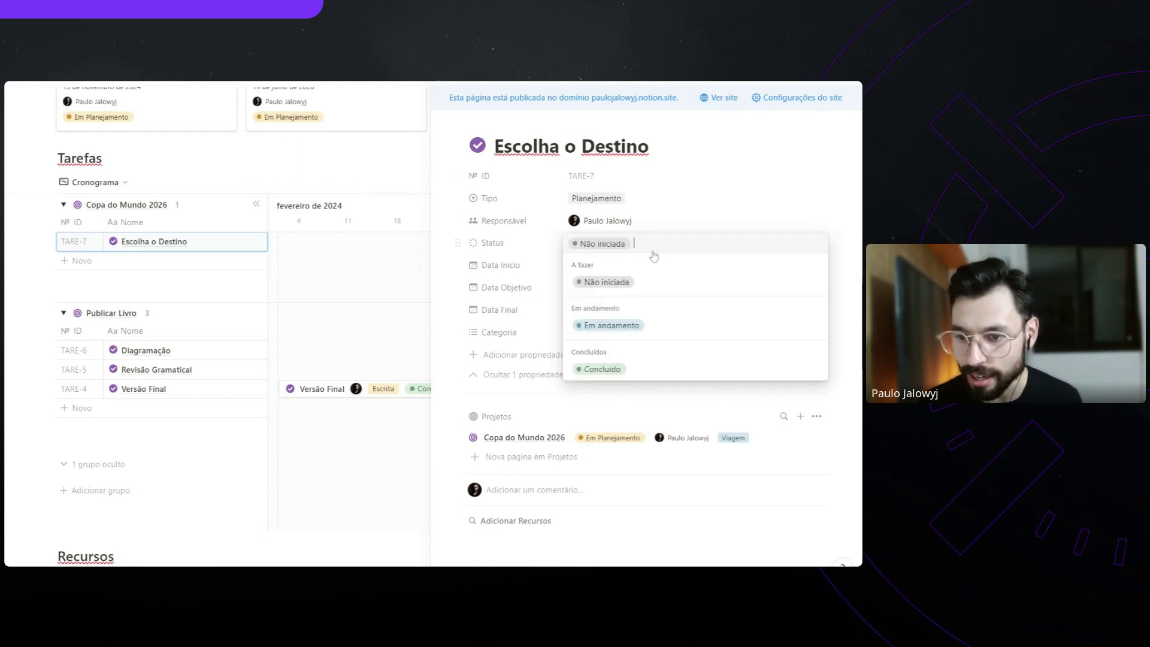
{"action": "left_click", "coordinate": [611, 325]}
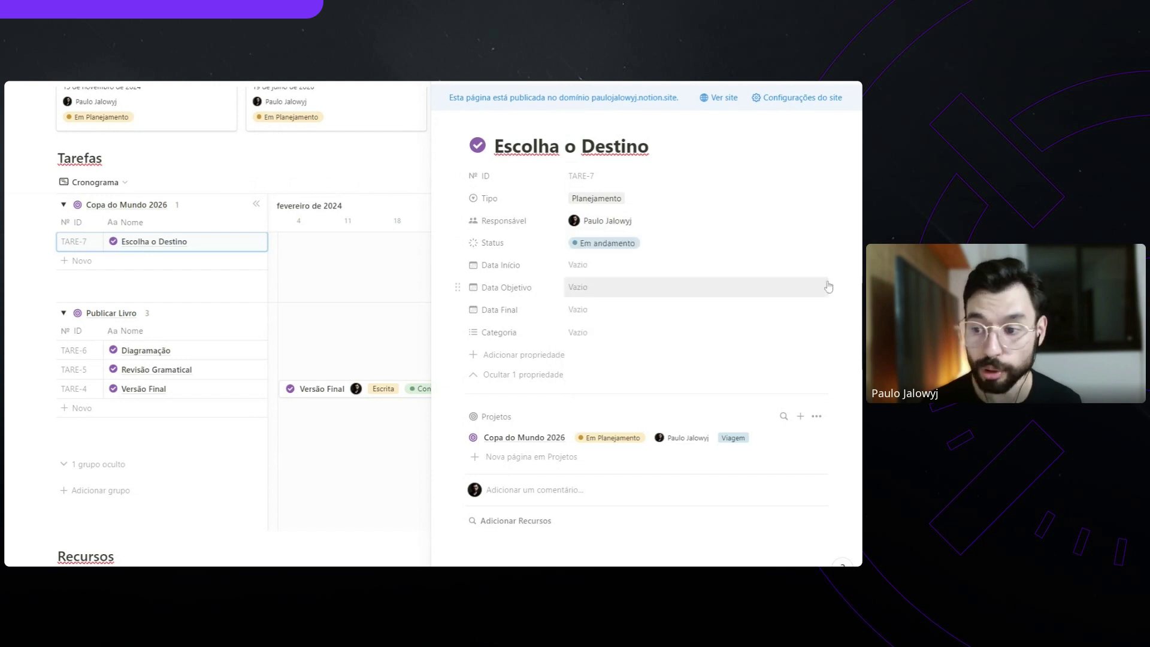
Set the task's Data Início to 24/04/2024 and its Data Objetivo to 08/05/2024
{"action": "left_click", "coordinate": [593, 266]}
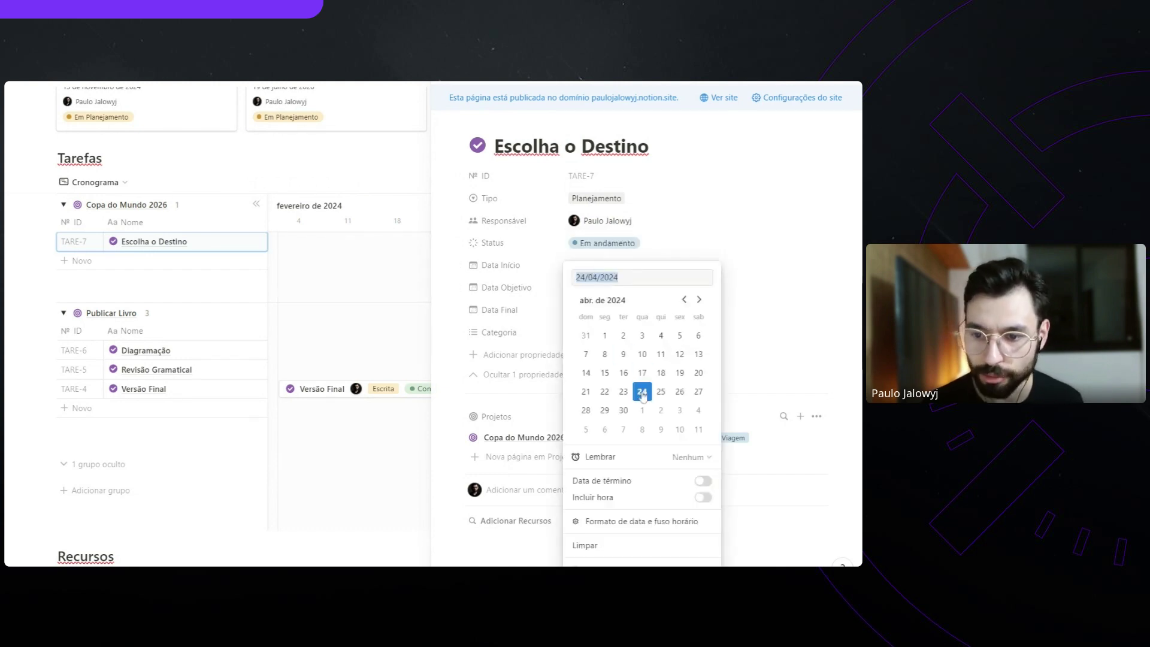
{"action": "left_click", "coordinate": [803, 317]}
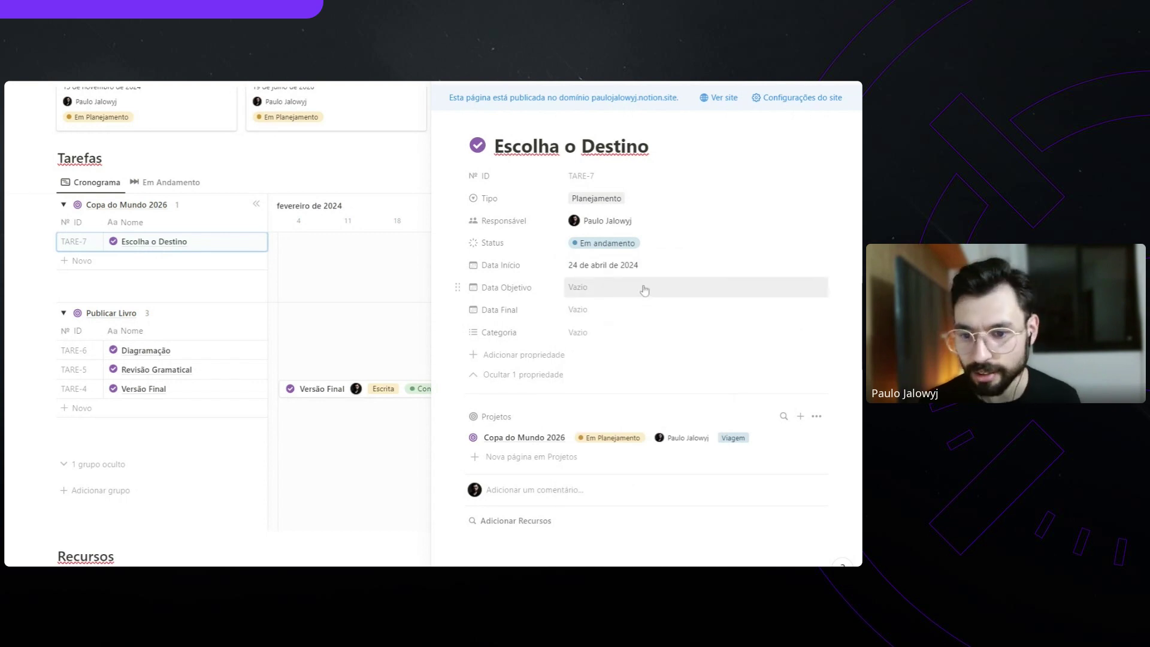
{"action": "left_click", "coordinate": [644, 290]}
{"action": "left_click", "coordinate": [699, 299]}
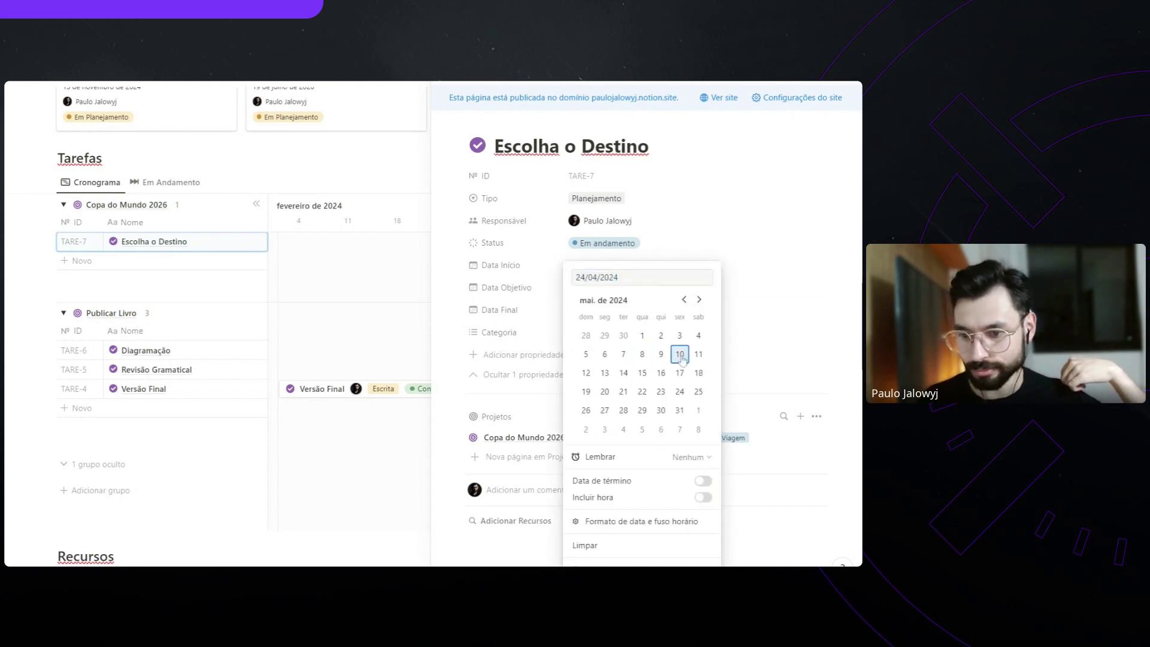
{"action": "left_click", "coordinate": [684, 299]}
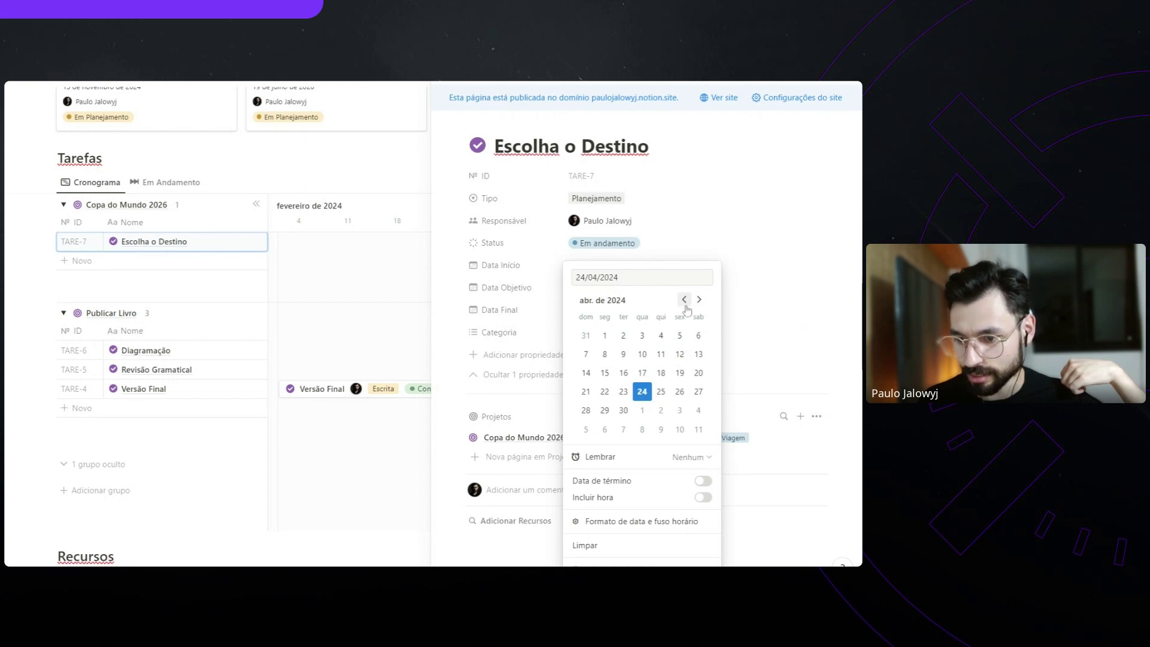
{"action": "left_click", "coordinate": [643, 430]}
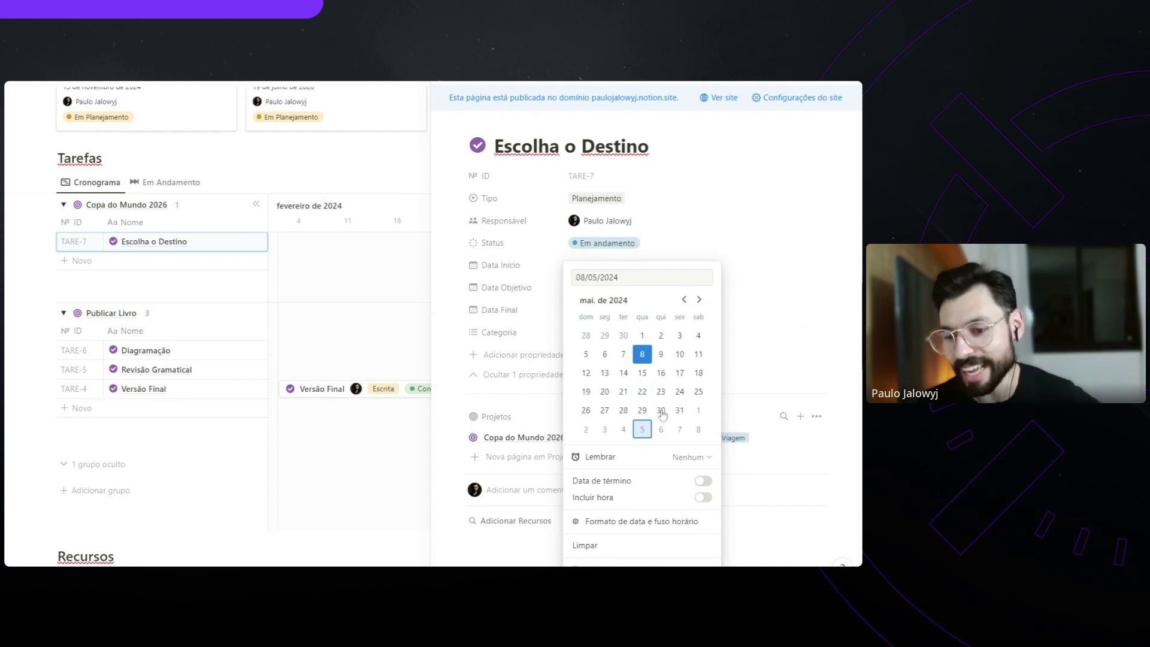
{"action": "left_click", "coordinate": [761, 303]}
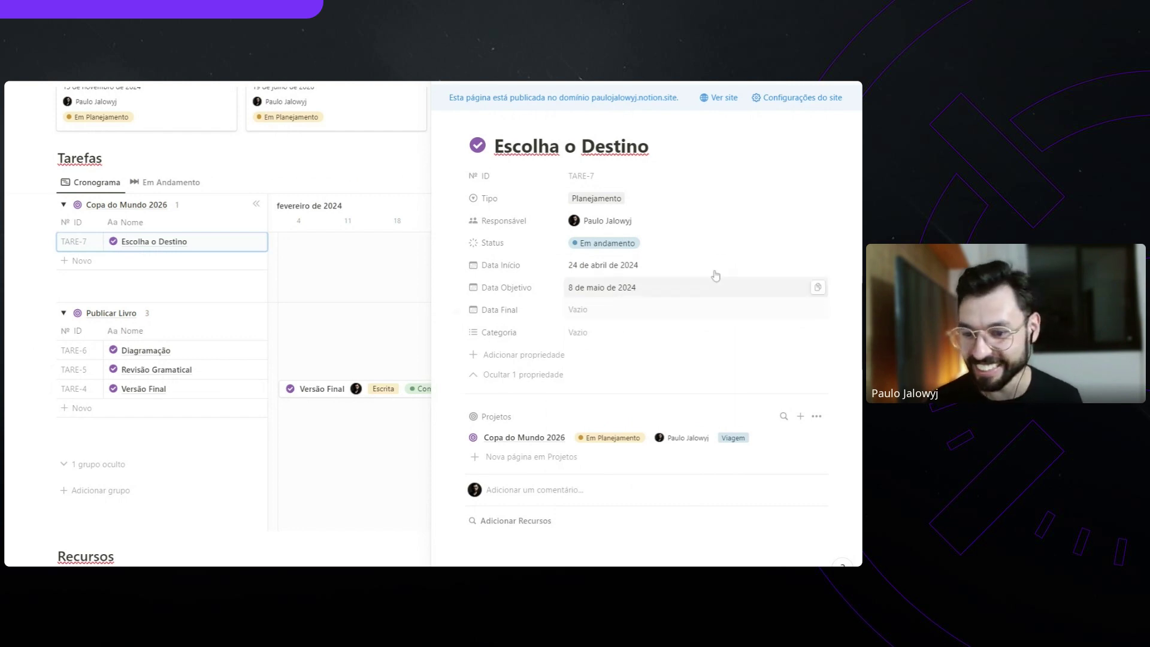
{"action": "left_click", "coordinate": [653, 289]}
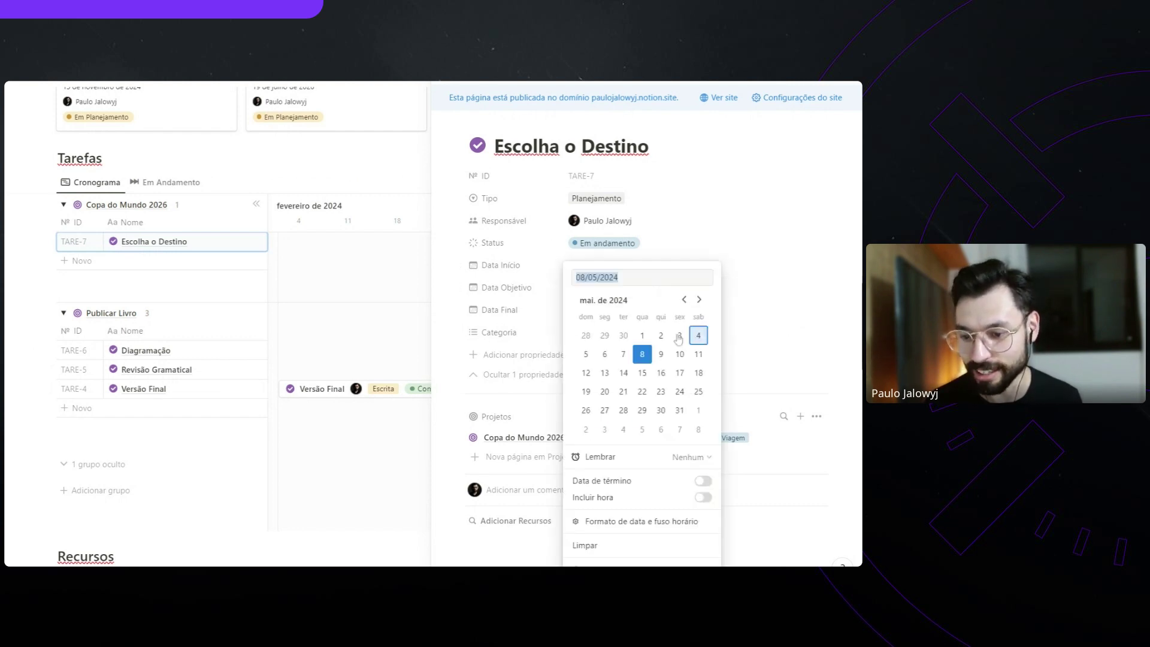
{"action": "left_click", "coordinate": [782, 330]}
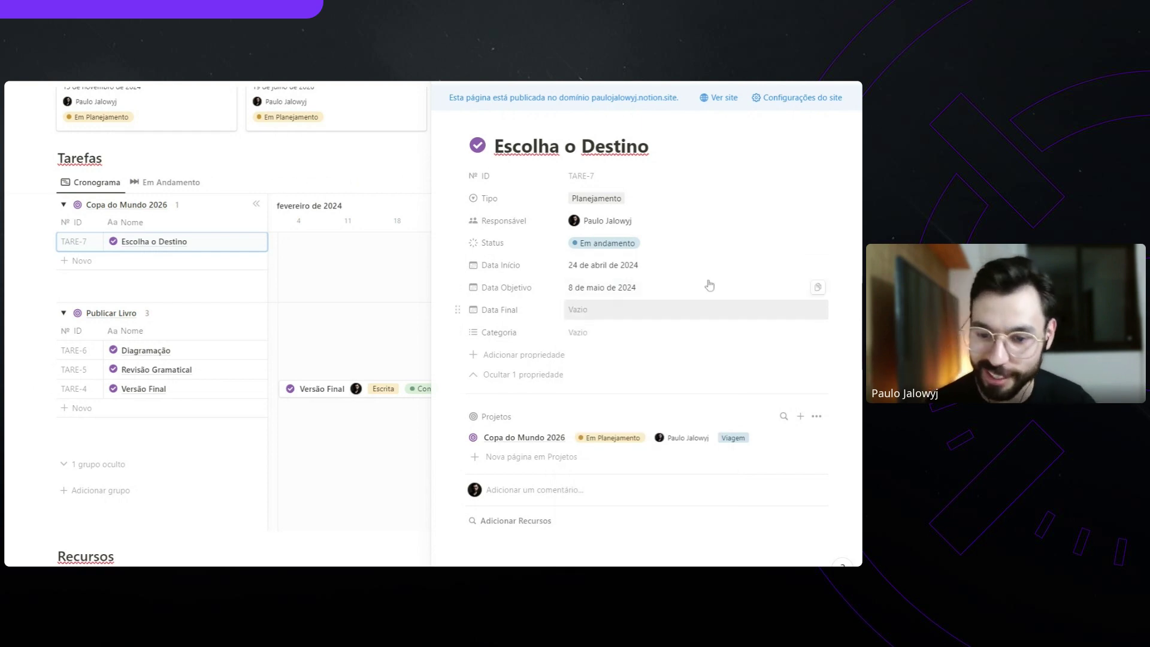
Set the task's Categoria to Projeto, hide the extra property again, and close the task
{"action": "left_click", "coordinate": [590, 332]}
{"action": "key", "text": "Down"}
{"action": "key", "text": "Up"}
{"action": "key", "text": "Down"}
{"action": "key", "text": "Up"}
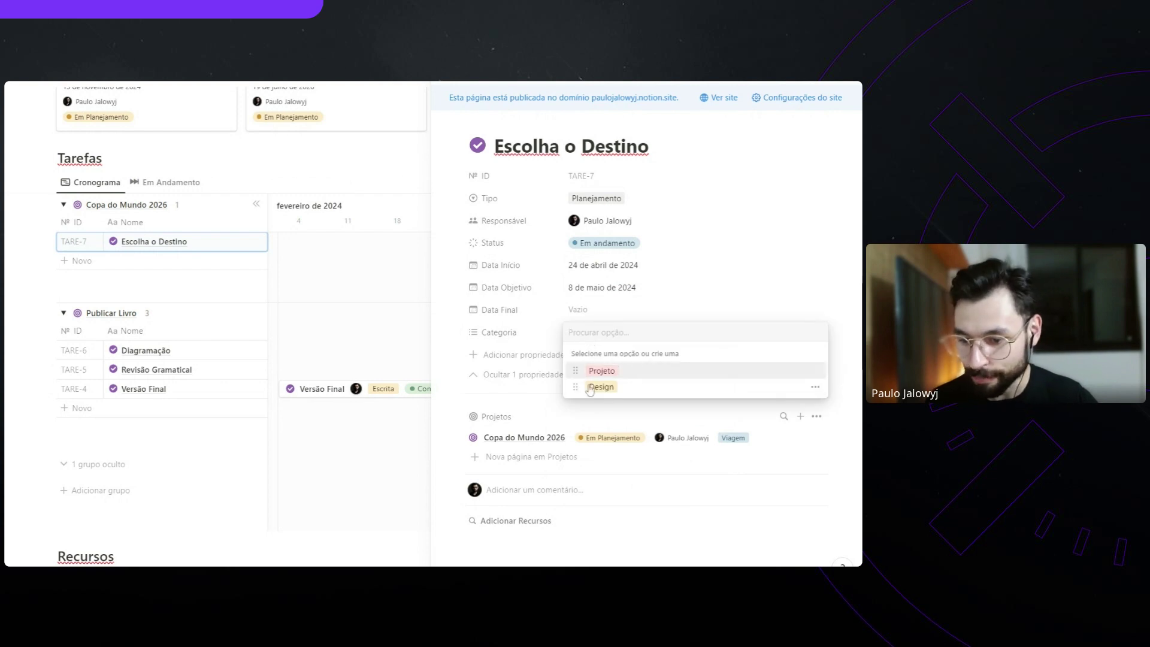
{"action": "key", "text": "Return"}
{"action": "left_click", "coordinate": [454, 357]}
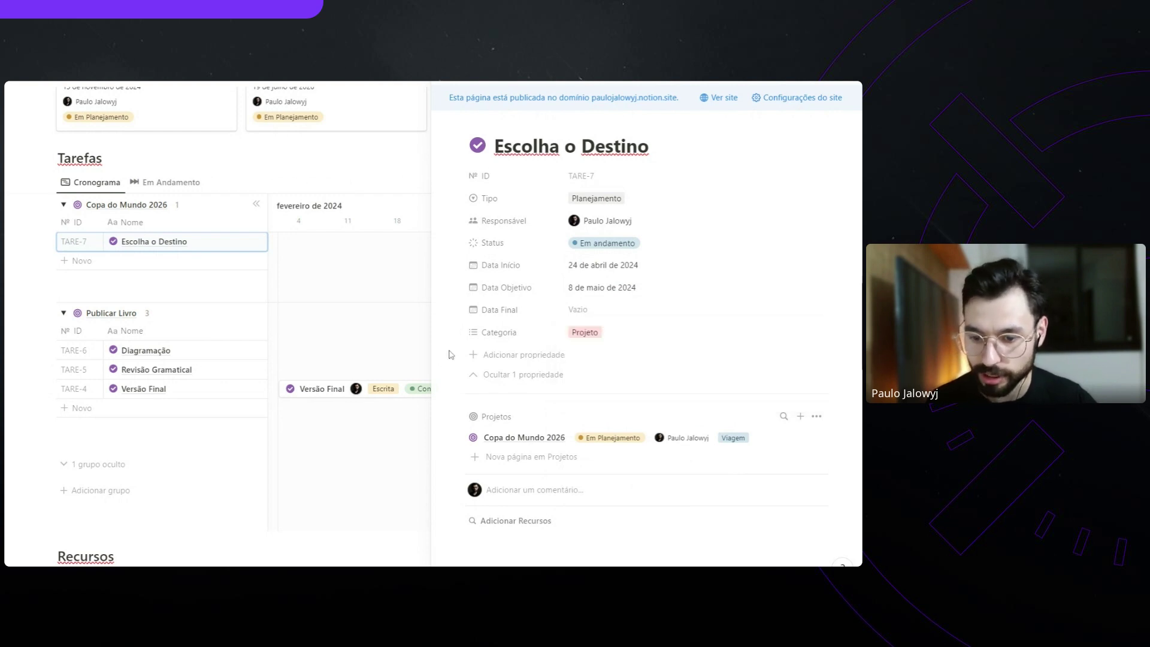
{"action": "left_click", "coordinate": [518, 375]}
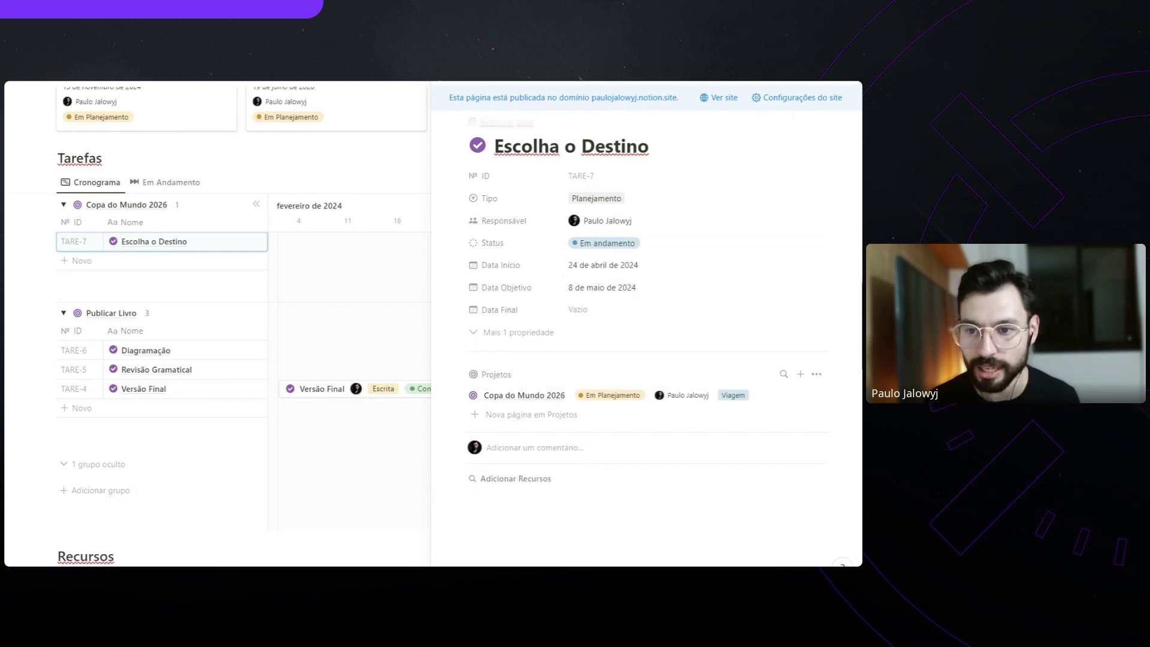
{"action": "key", "text": "Escape"}
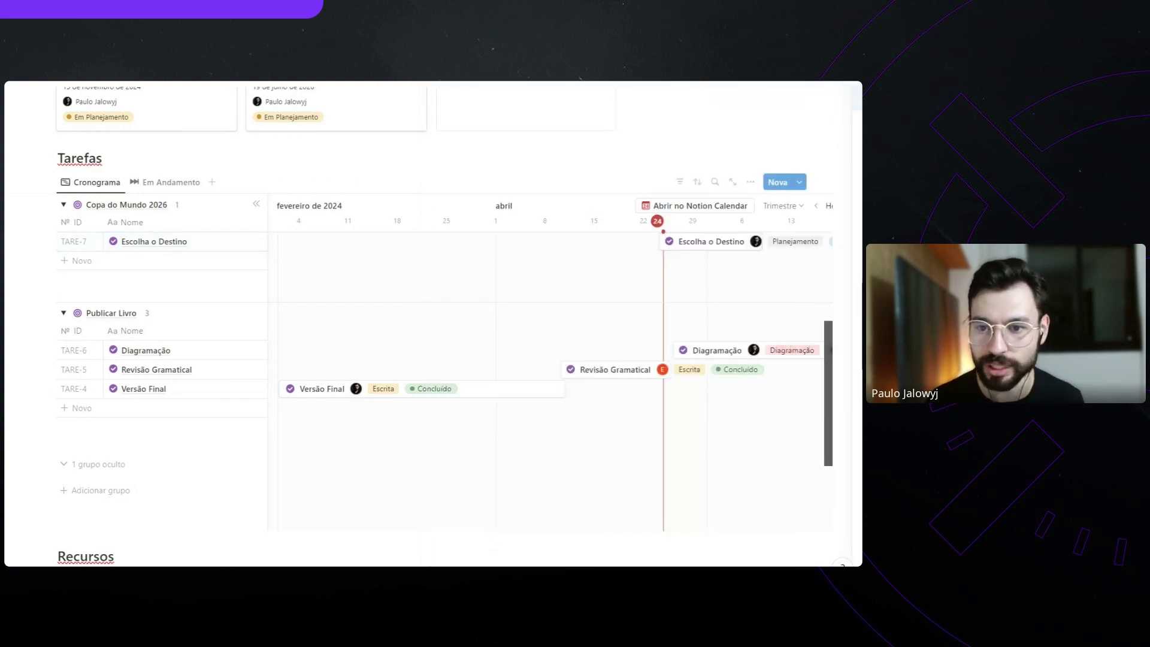
Examine the Escolha o Destino task on the Tarefas timeline around today's date, the active project cards and the timeline's view settings
{"action": "scroll", "coordinate": [779, 239], "scroll_direction": "up", "scroll_amount": 1}
{"action": "left_click", "coordinate": [832, 232]}
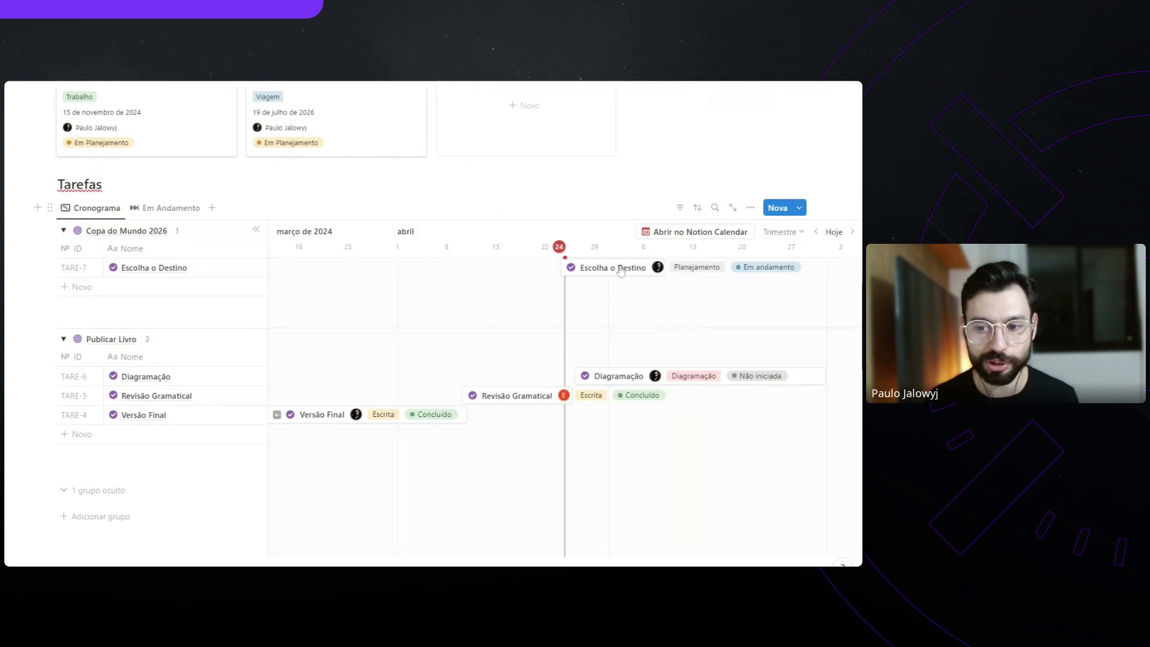
{"action": "scroll", "coordinate": [180, 312], "scroll_direction": "up", "scroll_amount": 1}
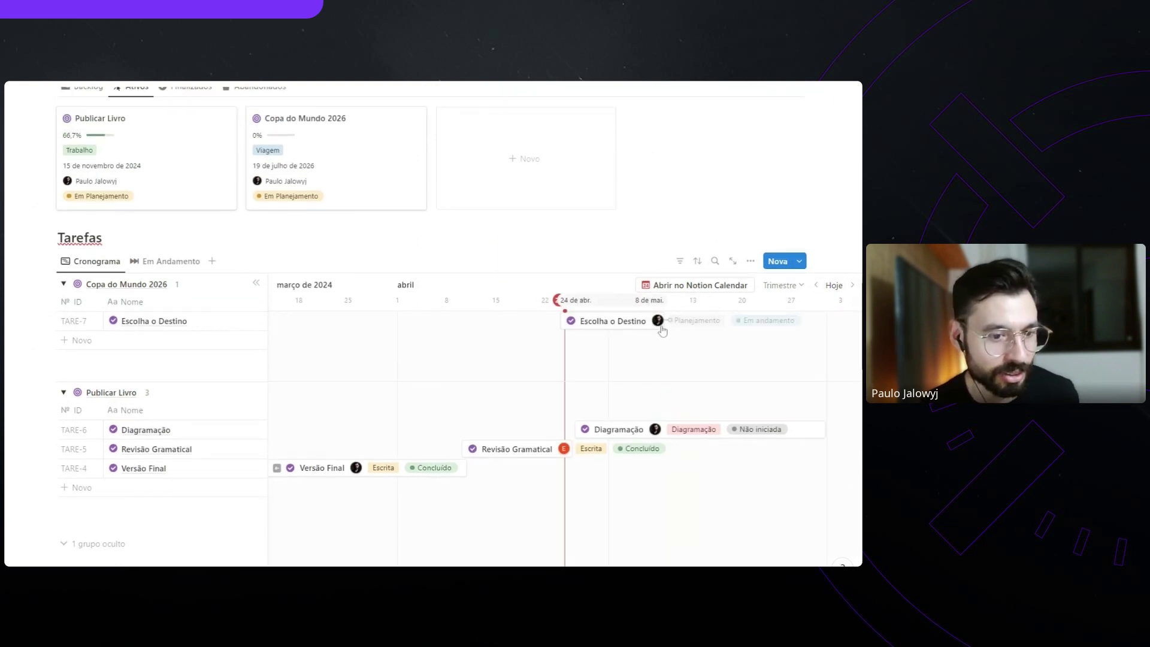
{"action": "scroll", "coordinate": [419, 252], "scroll_direction": "up", "scroll_amount": 1}
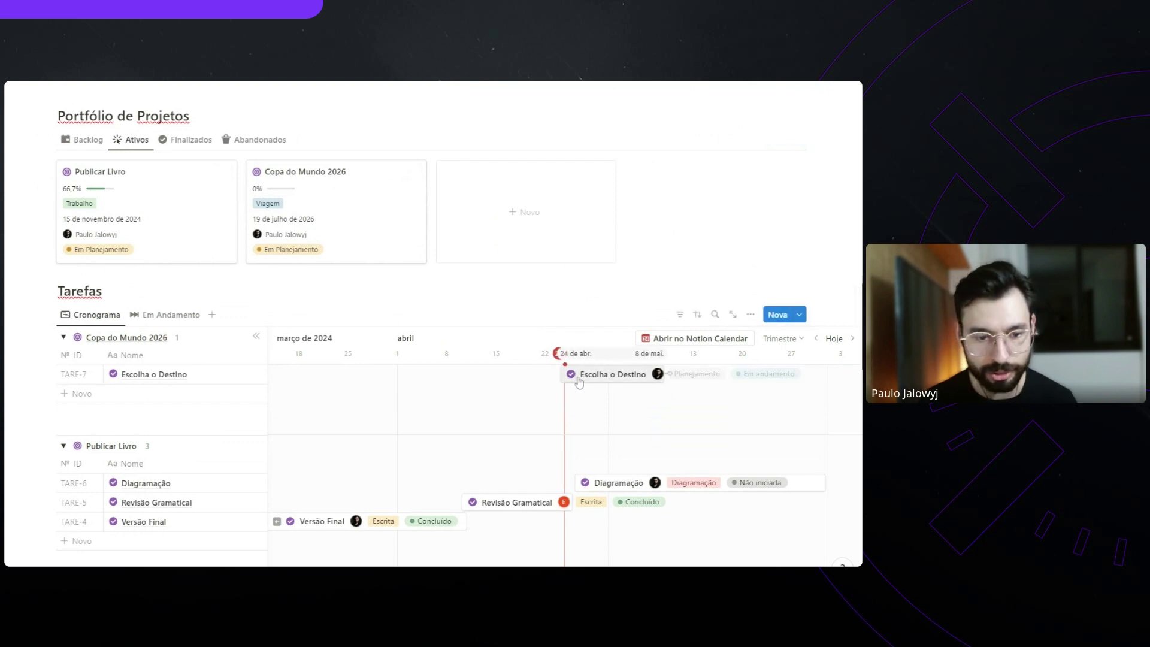
{"action": "left_click", "coordinate": [750, 314]}
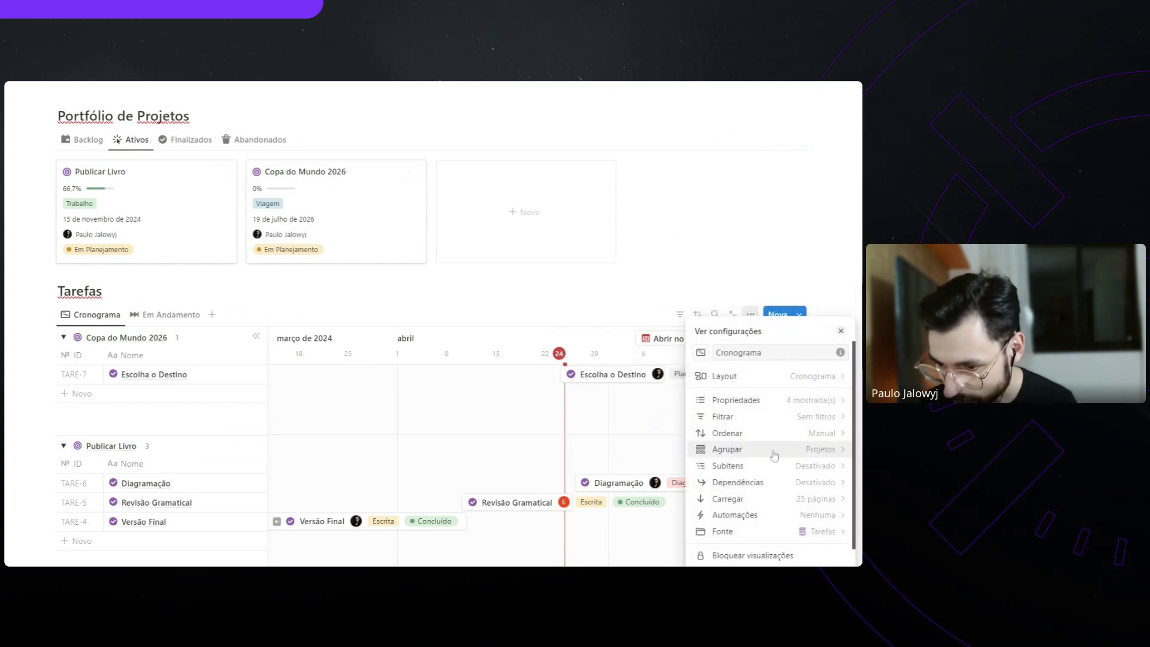
{"action": "left_click", "coordinate": [733, 256]}
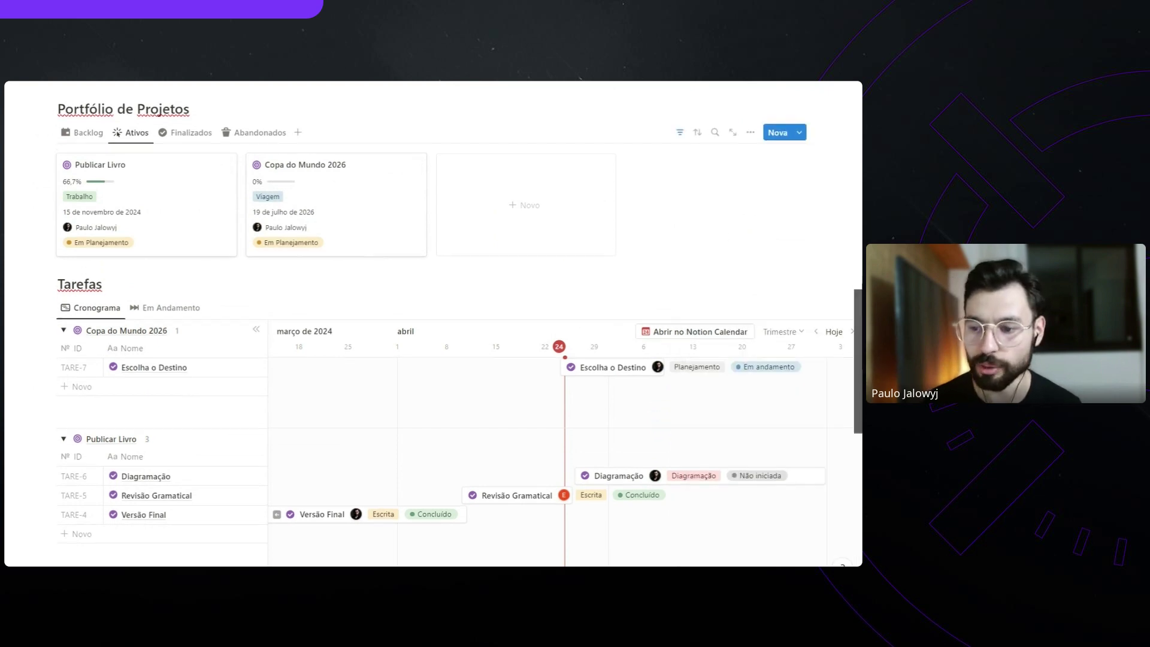
{"action": "scroll", "coordinate": [749, 264], "scroll_direction": "down", "scroll_amount": 1}
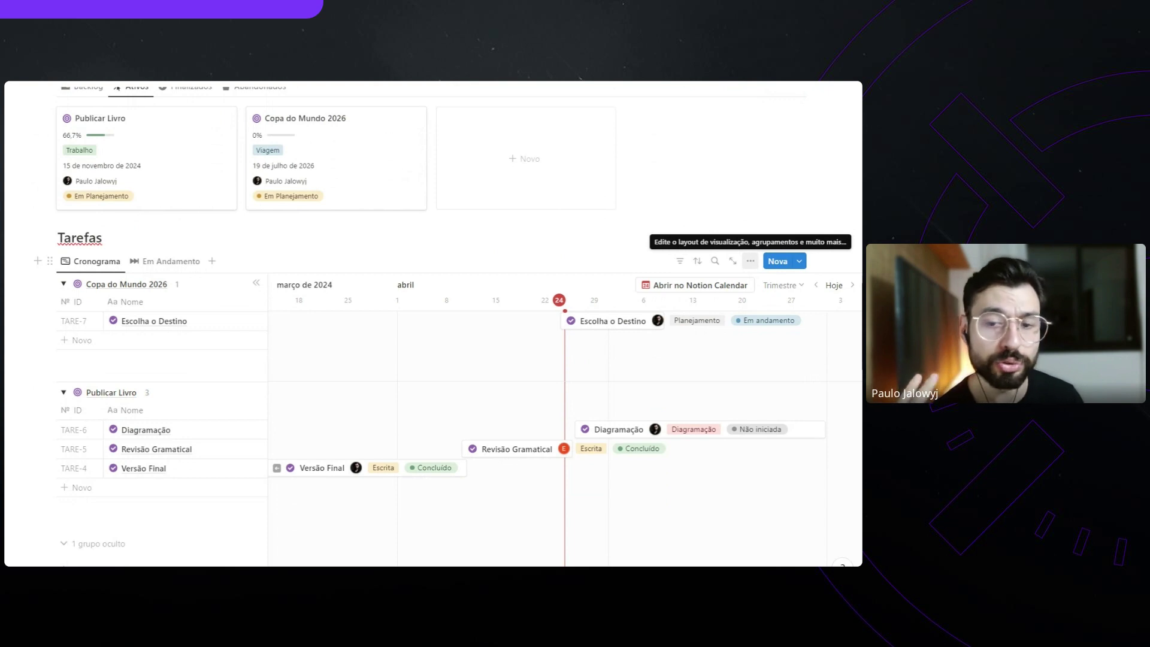
{"action": "left_click", "coordinate": [751, 261]}
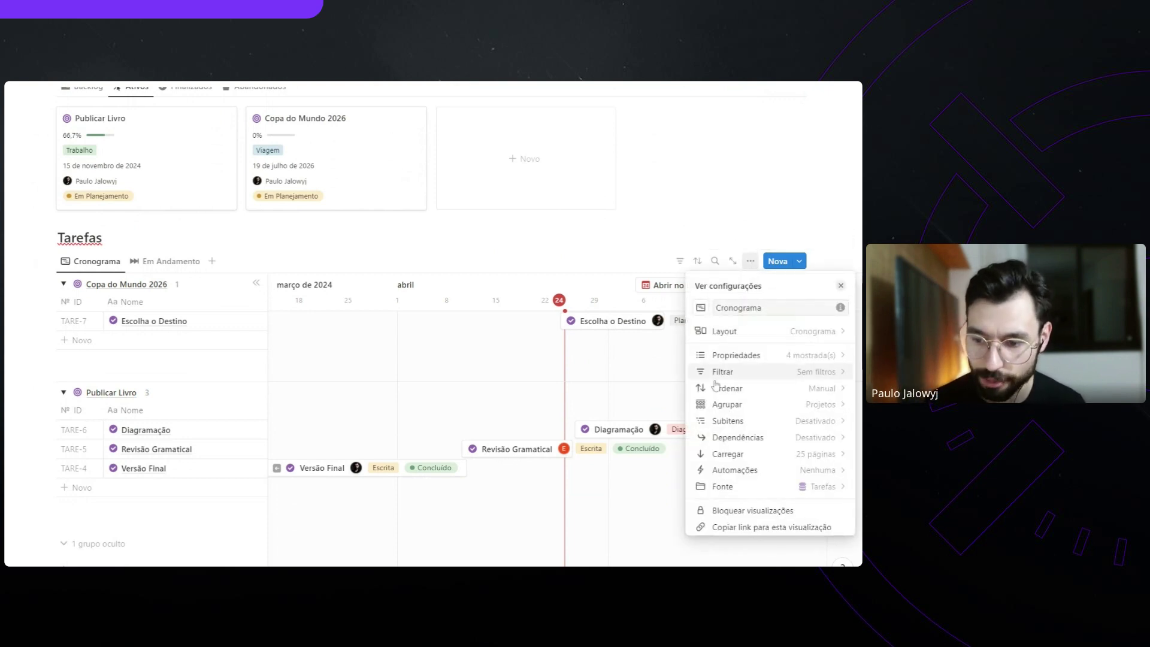
{"action": "left_click", "coordinate": [719, 248]}
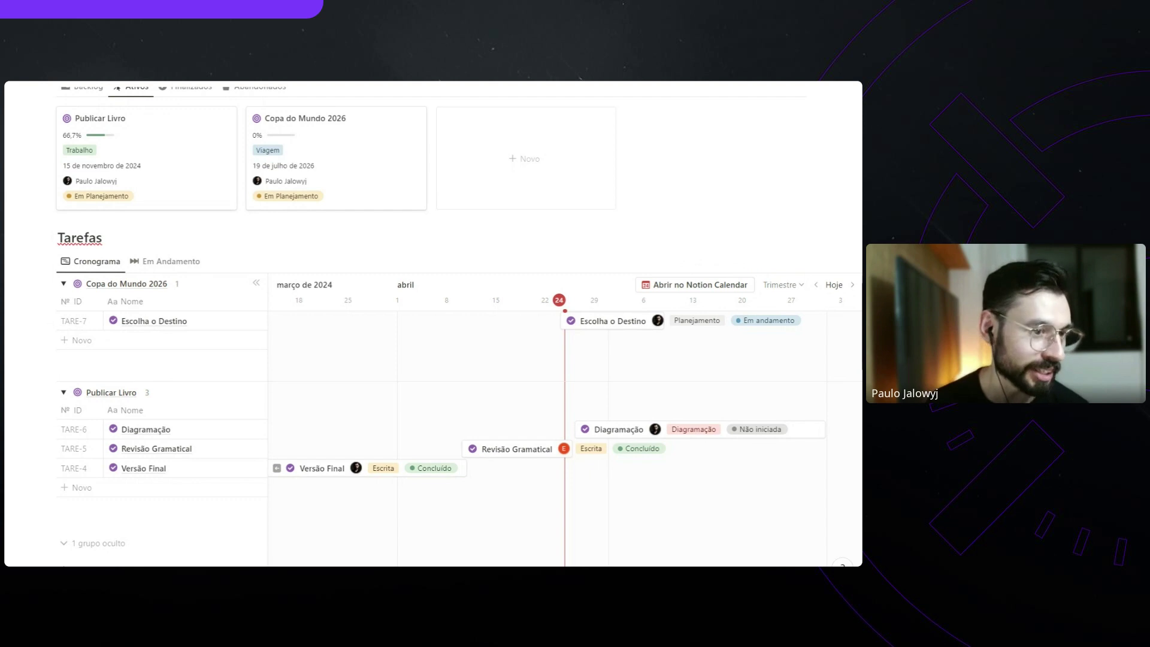
{"action": "scroll", "coordinate": [334, 322], "scroll_direction": "up", "scroll_amount": 3}
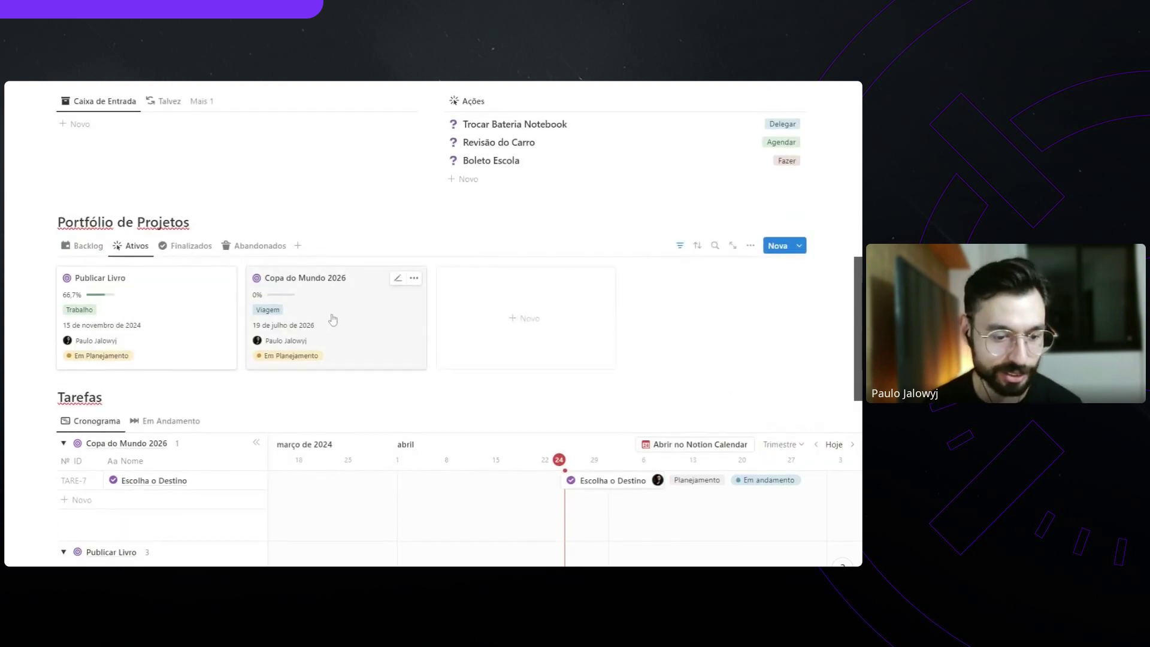
{"action": "scroll", "coordinate": [295, 275], "scroll_direction": "down", "scroll_amount": 2}
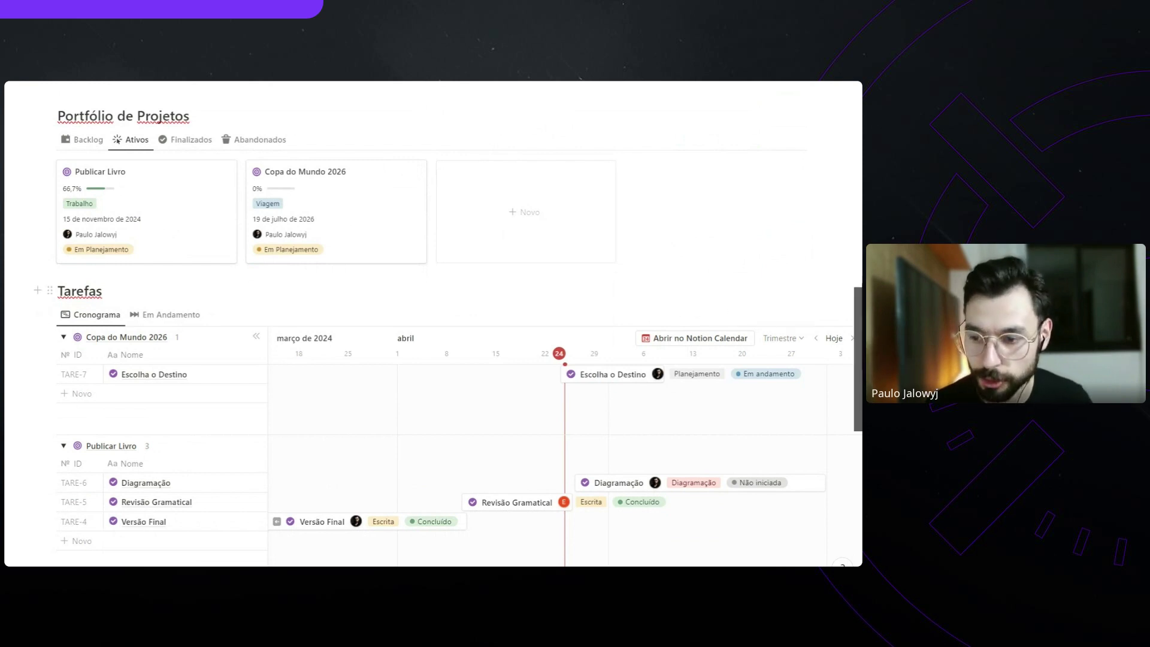
Enable subitems for the Tarefas Cronograma view, then collapse and re-expand the Escolha o Destino task
{"action": "mouse_move", "coordinate": [756, 318]}
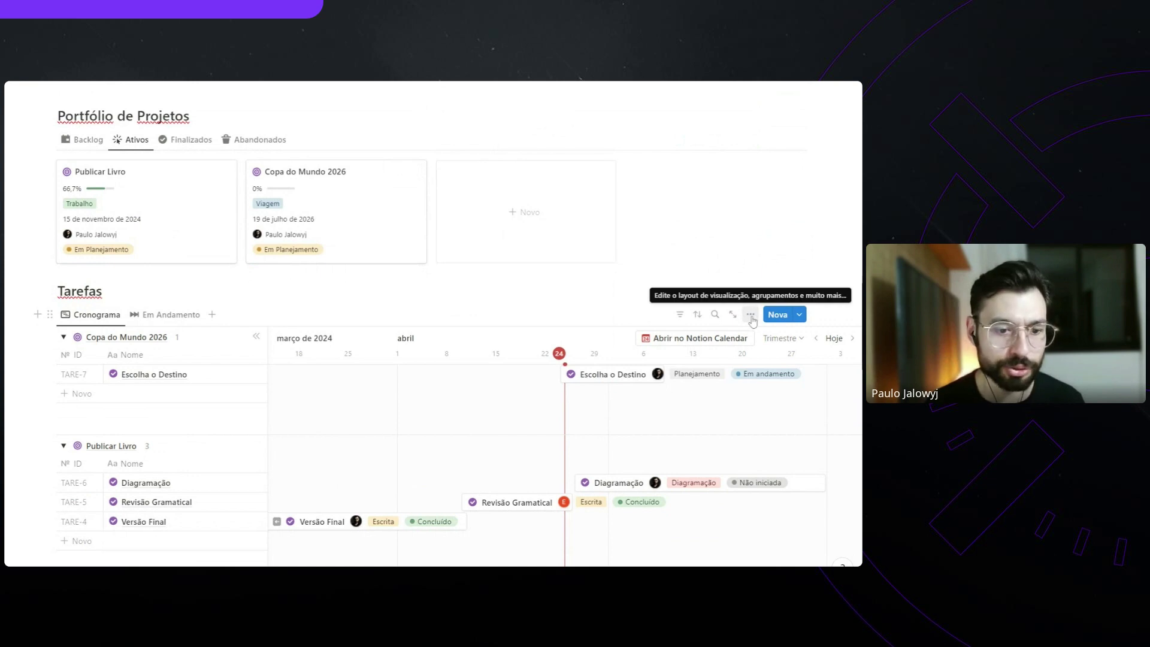
{"action": "left_click", "coordinate": [751, 317]}
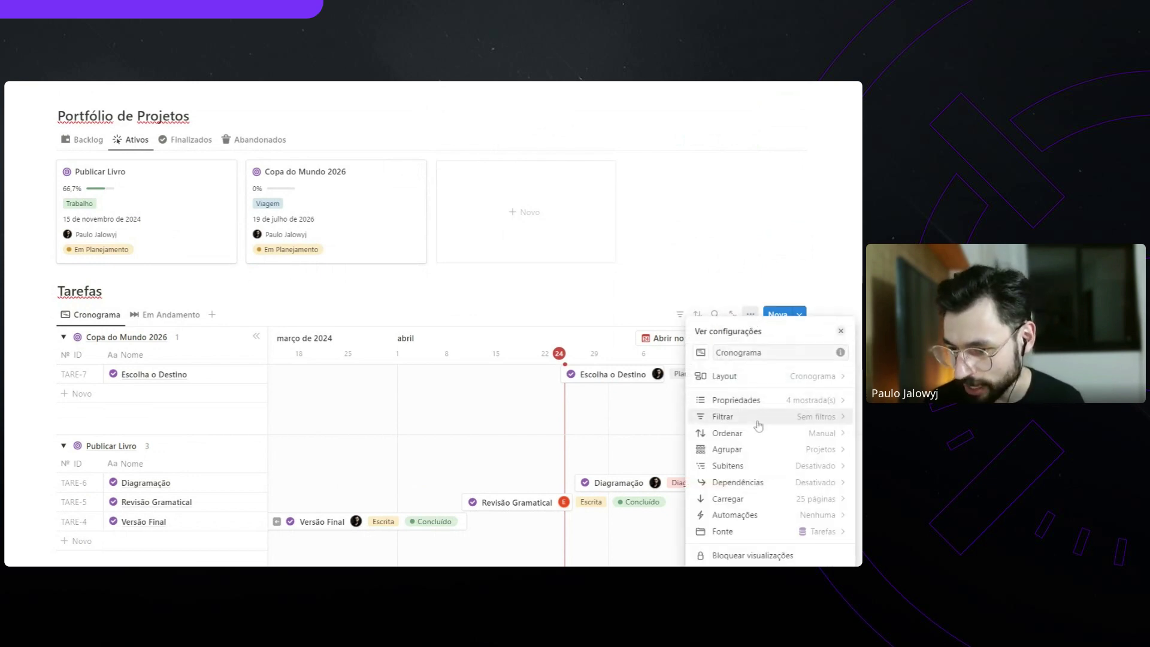
{"action": "left_click", "coordinate": [825, 469]}
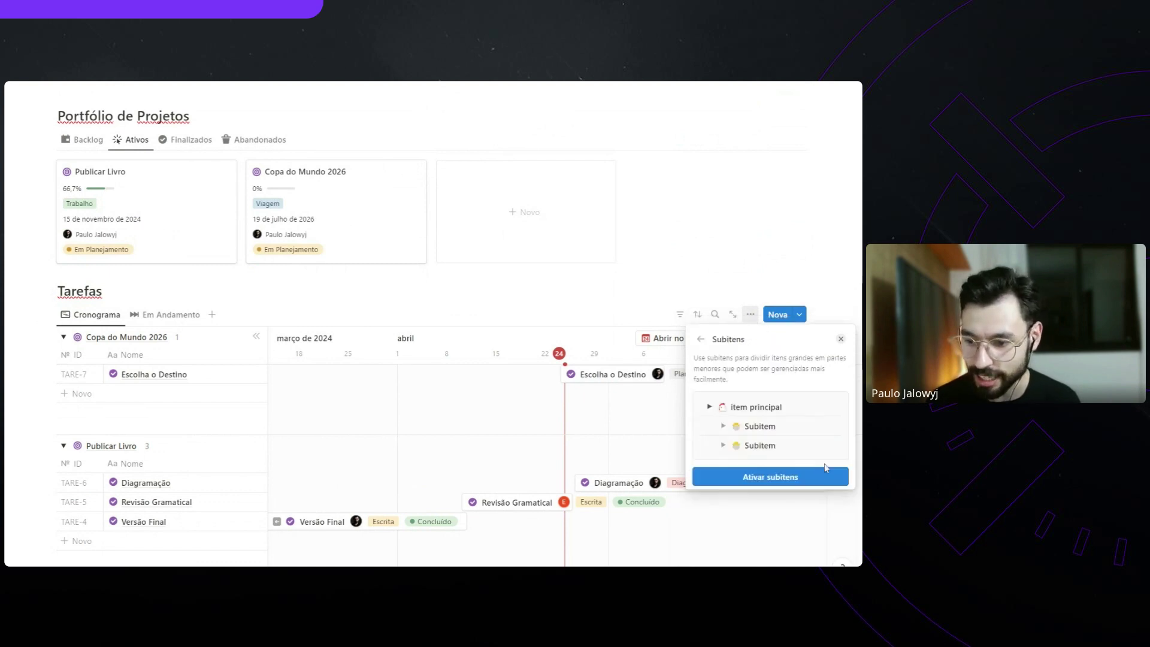
{"action": "left_click", "coordinate": [770, 476]}
{"action": "left_click", "coordinate": [840, 331]}
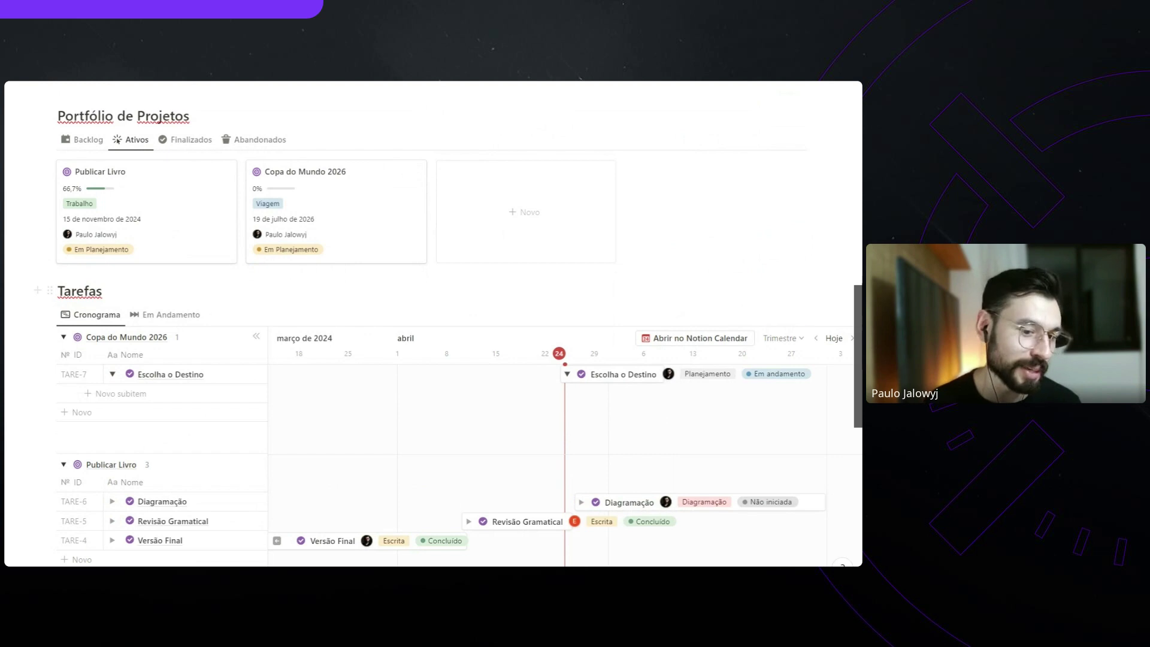
{"action": "left_click", "coordinate": [567, 374]}
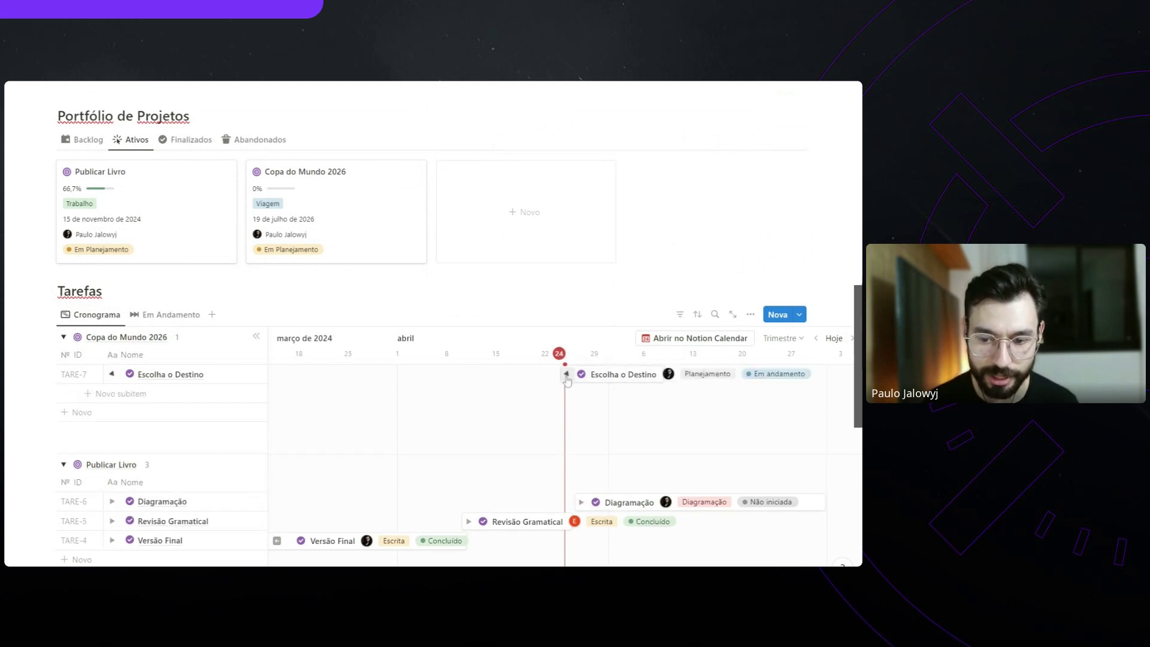
{"action": "left_click", "coordinate": [568, 374]}
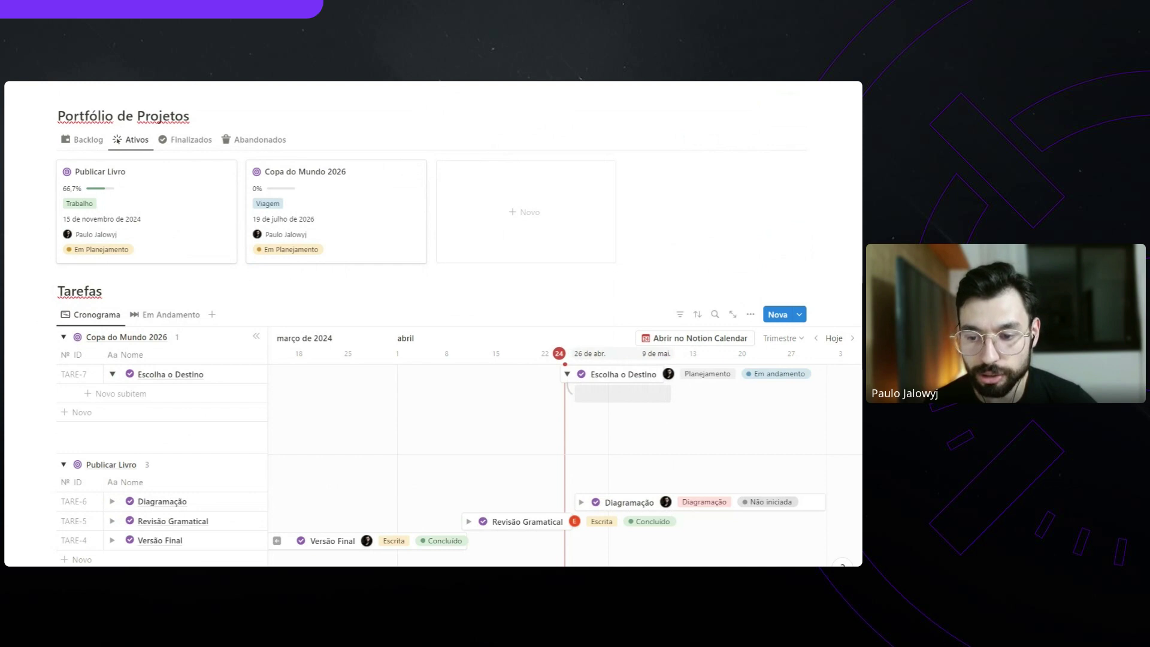
Add a subitem named Verificar Local dos Jogos under the Escolha o Destino task on the timeline
{"action": "left_click", "coordinate": [626, 394]}
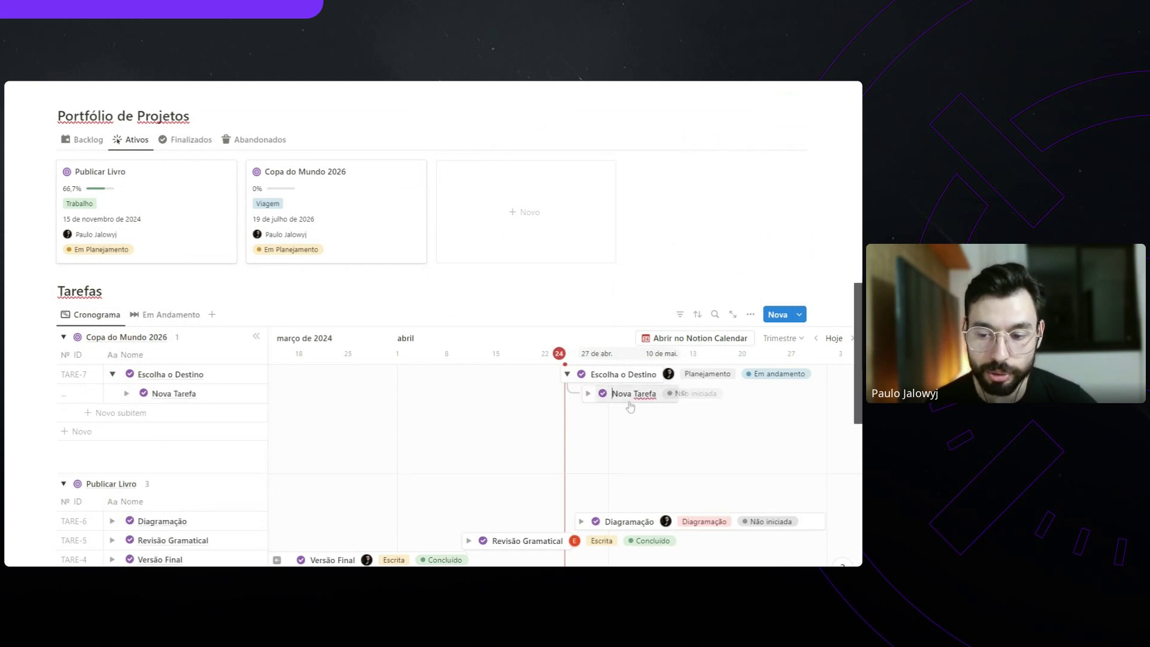
{"action": "key", "text": "Delete"}
{"action": "key", "text": "Delete"}
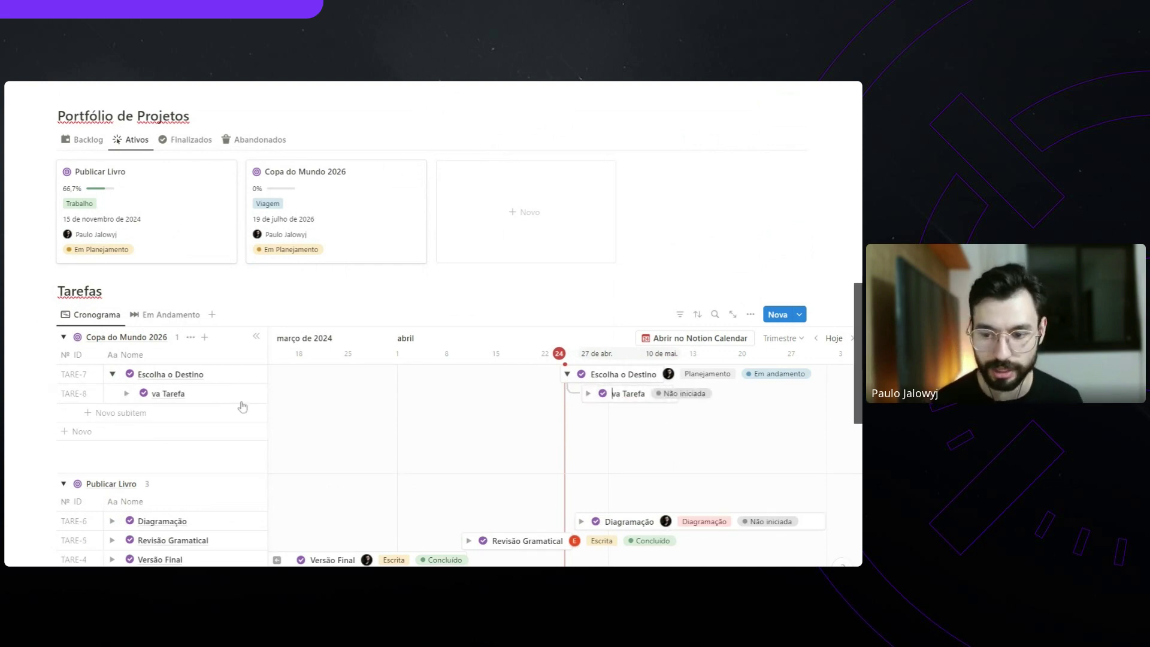
{"action": "key", "text": "Delete"}
{"action": "key", "text": "Delete"}
{"action": "key", "text": "Delete"}
{"action": "key", "text": "Delete"}
{"action": "key", "text": "Delete"}
{"action": "key", "text": "Delete"}
{"action": "key", "text": "Delete"}
{"action": "key", "text": "Delete"}
{"action": "key", "text": "Delete"}
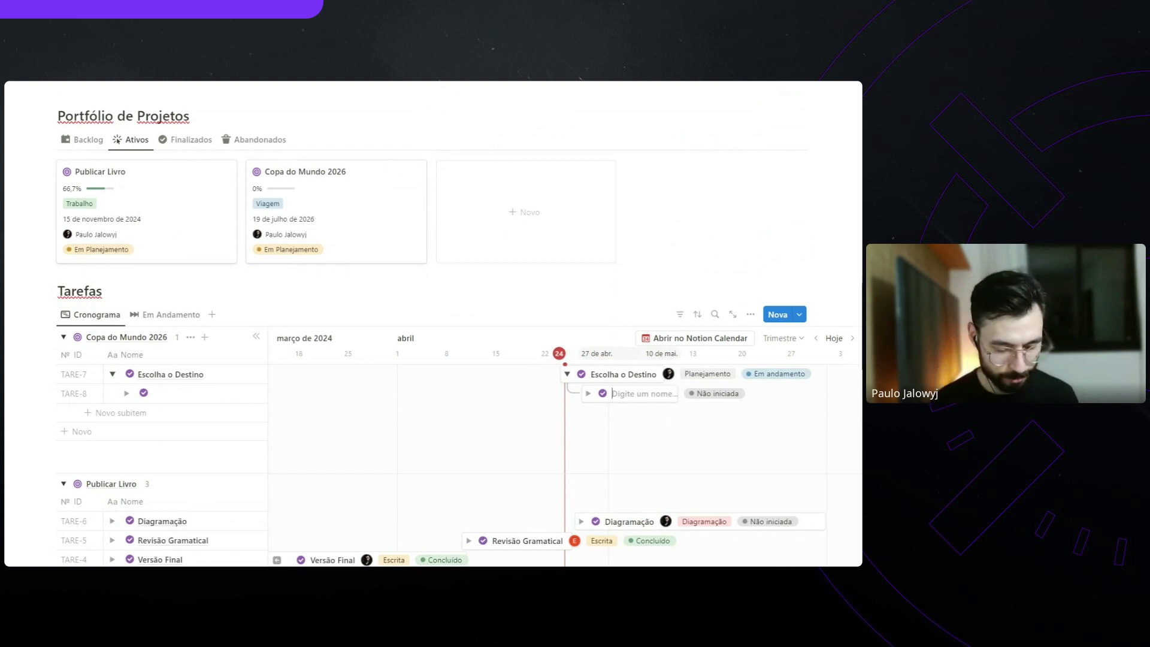
{"action": "type", "text": "Verifi"}
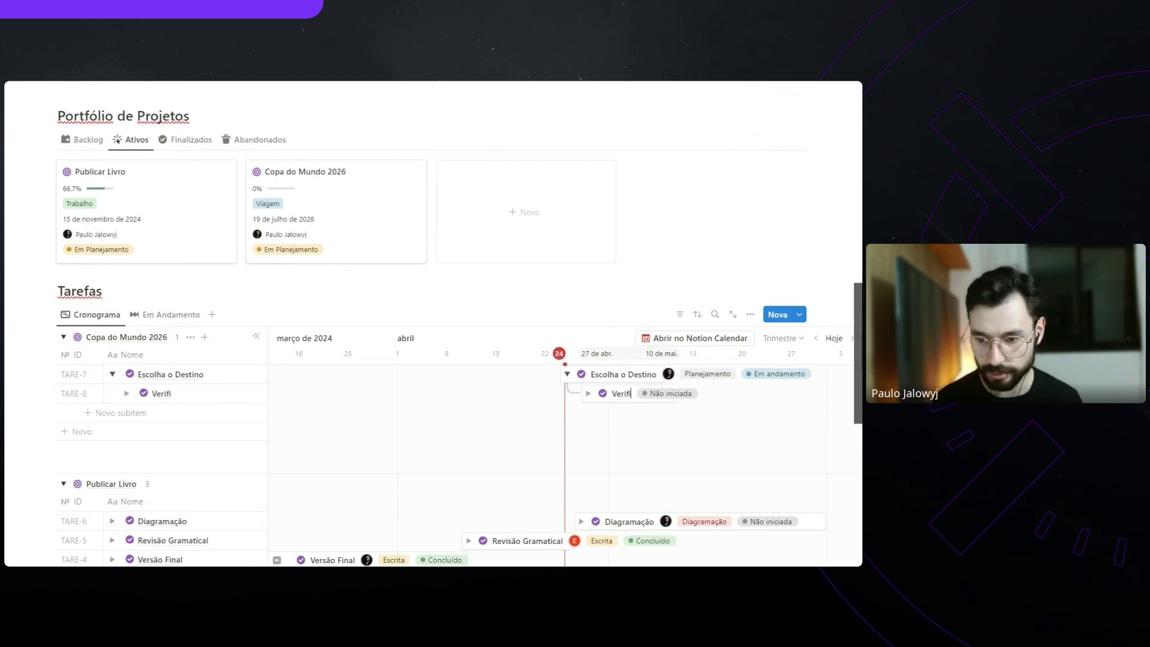
{"action": "type", "text": "car Local de"}
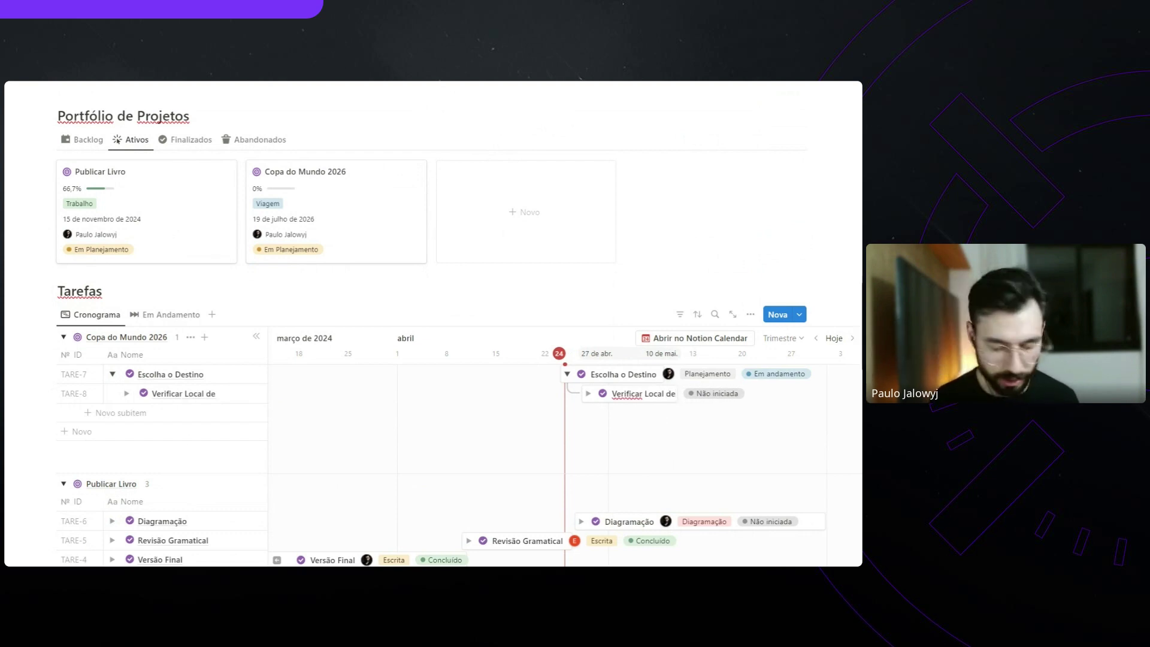
{"action": "key", "text": "BackSpace"}
{"action": "type", "text": "os Jogos"}
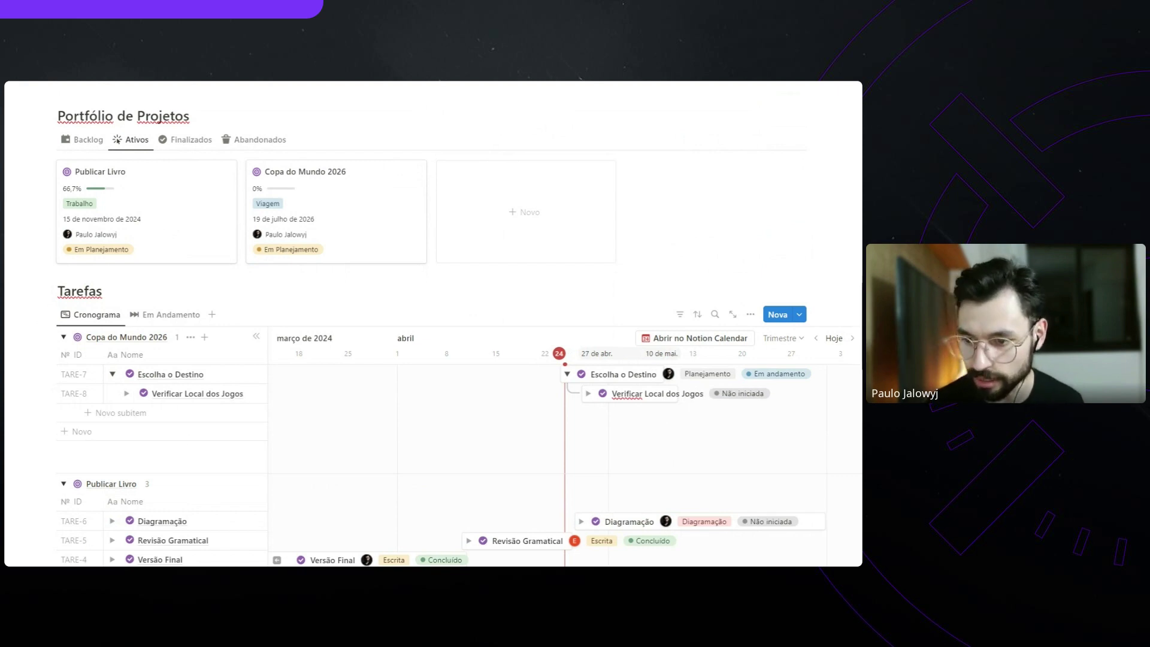
{"action": "key", "text": "Escape"}
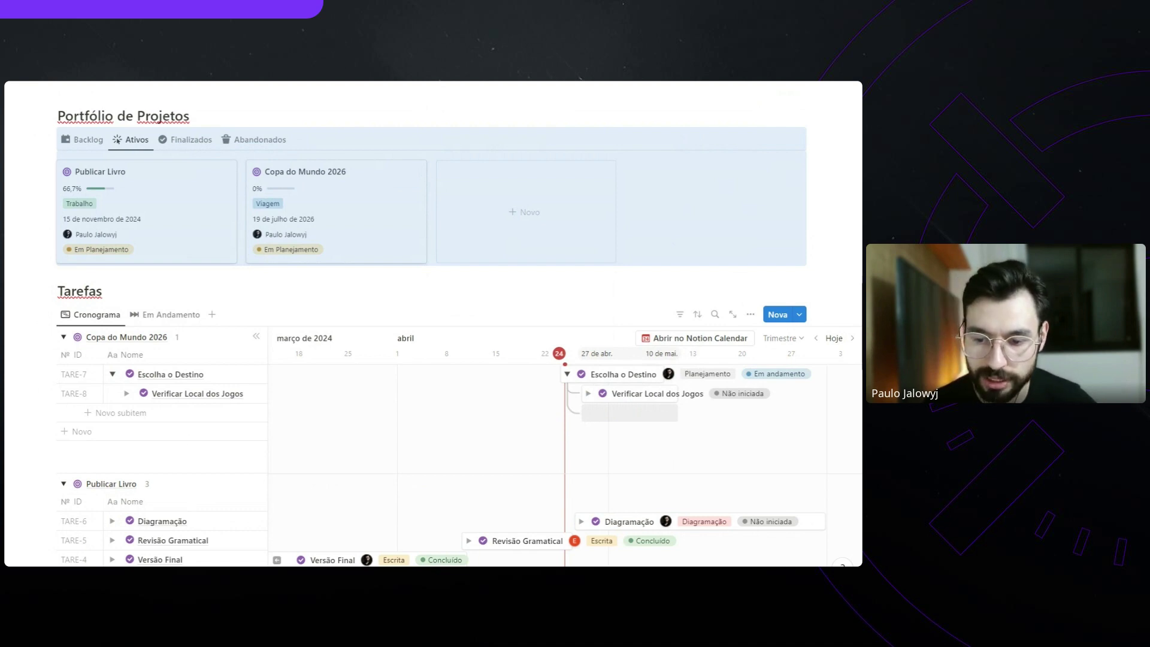
Add a second subitem named Verfiicar Distancia entre Cidades under the Escolha o Destino task, leaving its page closed
{"action": "left_click", "coordinate": [634, 416]}
{"action": "key", "text": "Delete"}
{"action": "key", "text": "Delete"}
{"action": "key", "text": "Delete"}
{"action": "key", "text": "Delete"}
{"action": "key", "text": "Delete"}
{"action": "key", "text": "Delete"}
{"action": "key", "text": "Delete"}
{"action": "key", "text": "Delete"}
{"action": "key", "text": "Delete"}
{"action": "key", "text": "Delete"}
{"action": "key", "text": "Delete"}
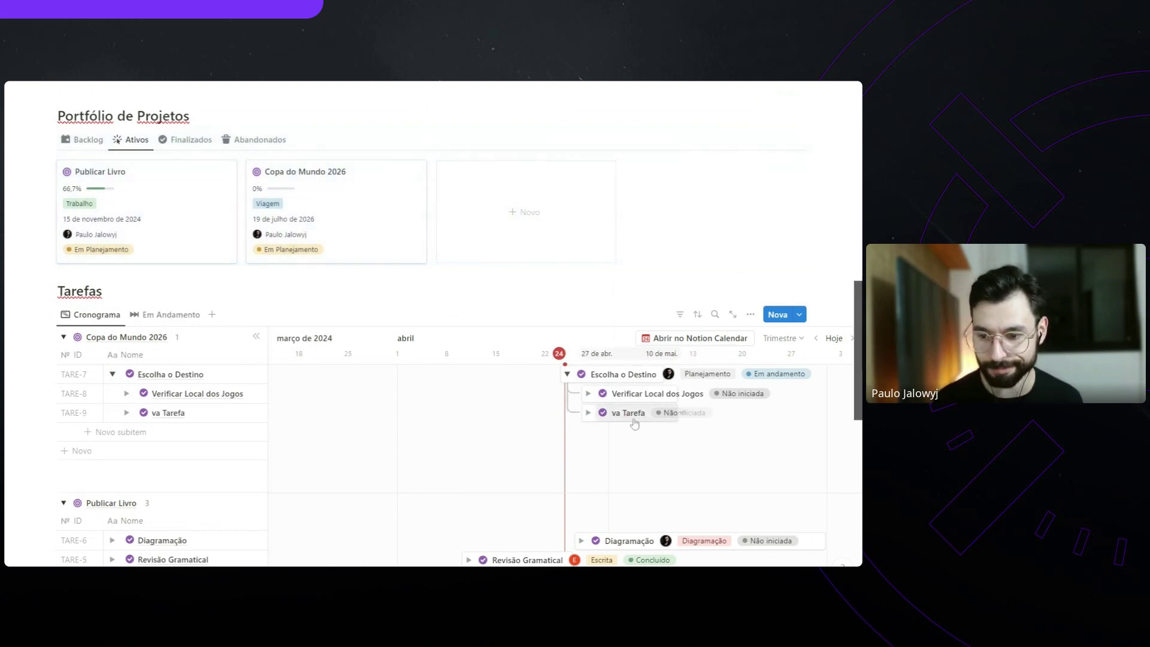
{"action": "type", "text": "Verfiicar Dist"}
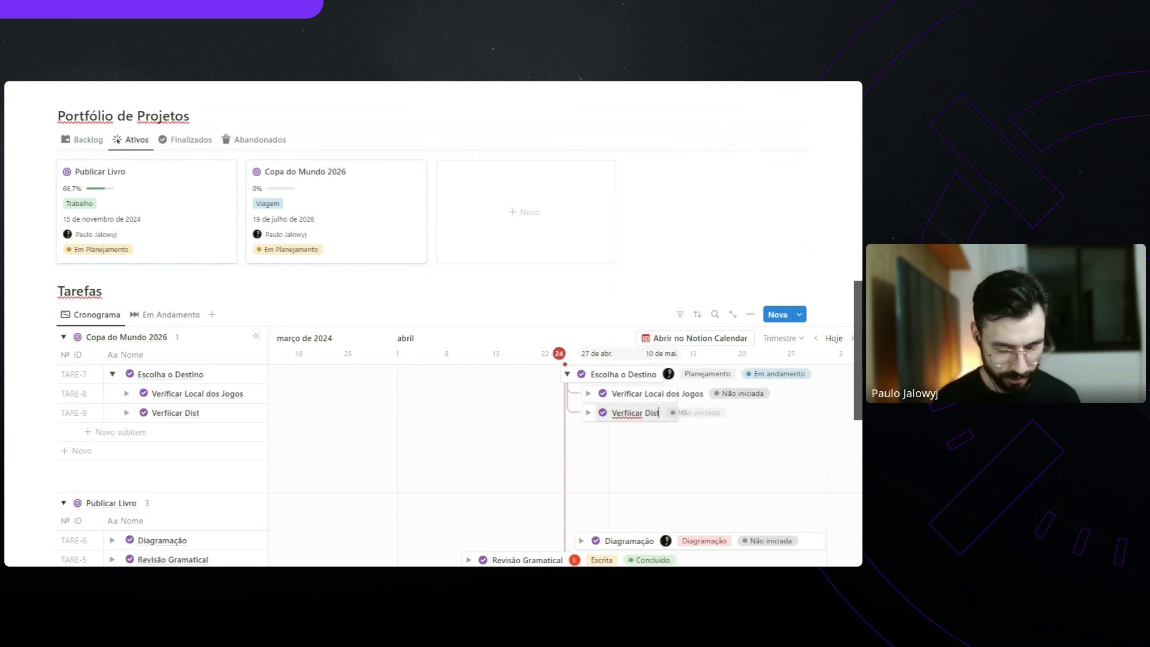
{"action": "type", "text": "ancia entre"}
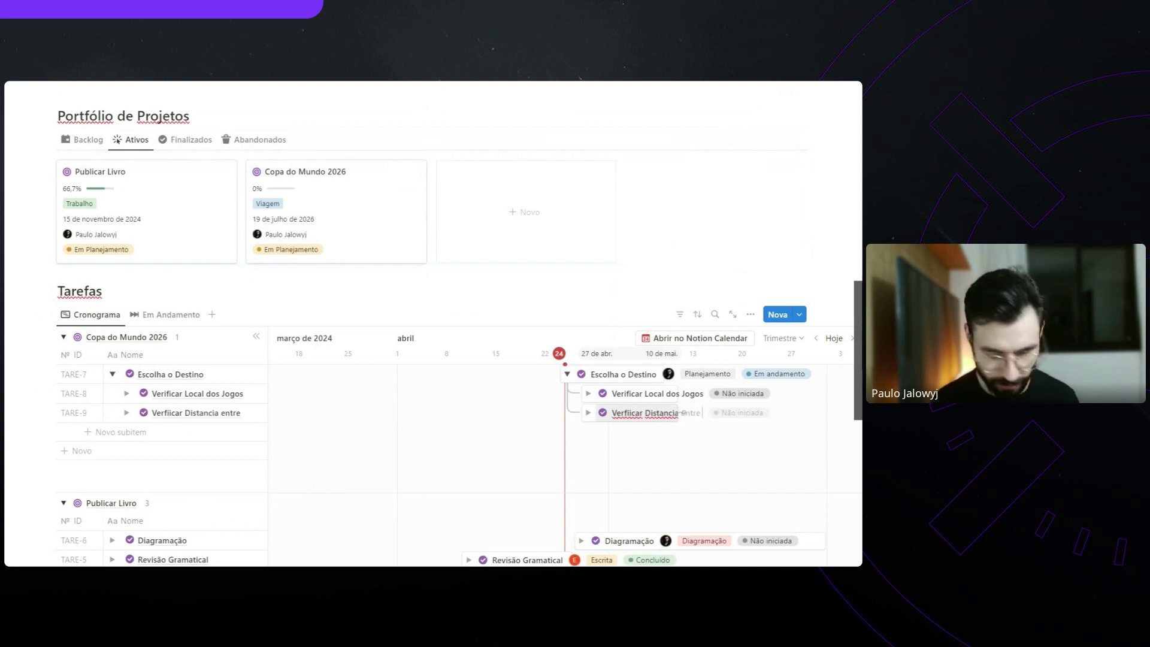
{"action": "type", "text": " Cidades"}
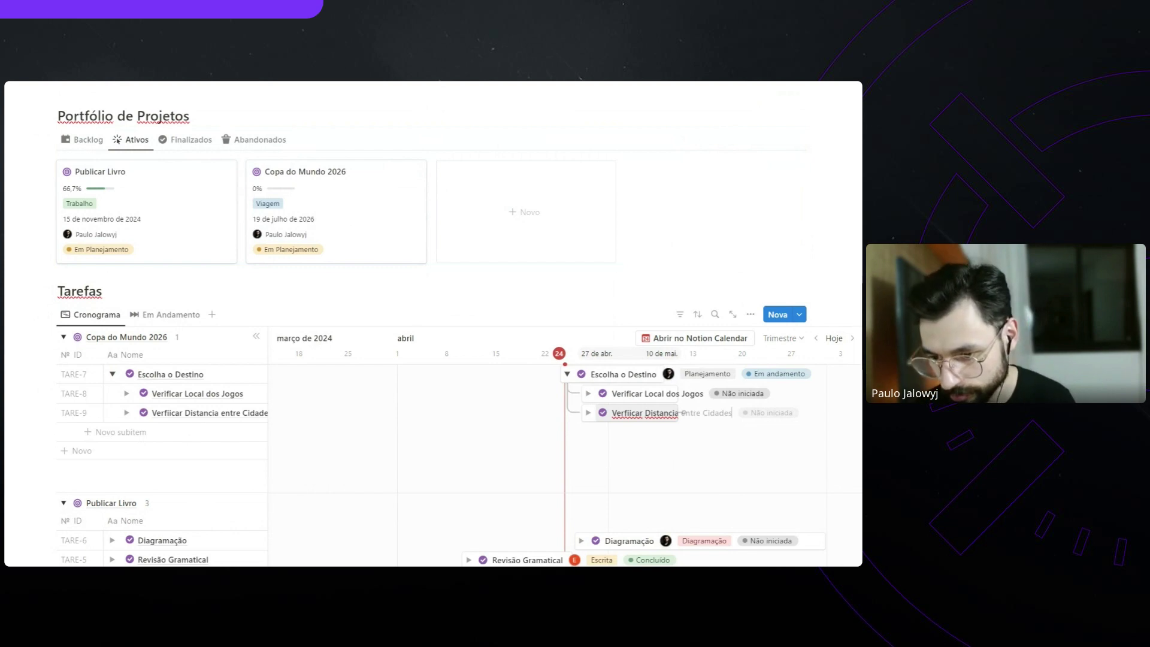
{"action": "key", "text": "Return"}
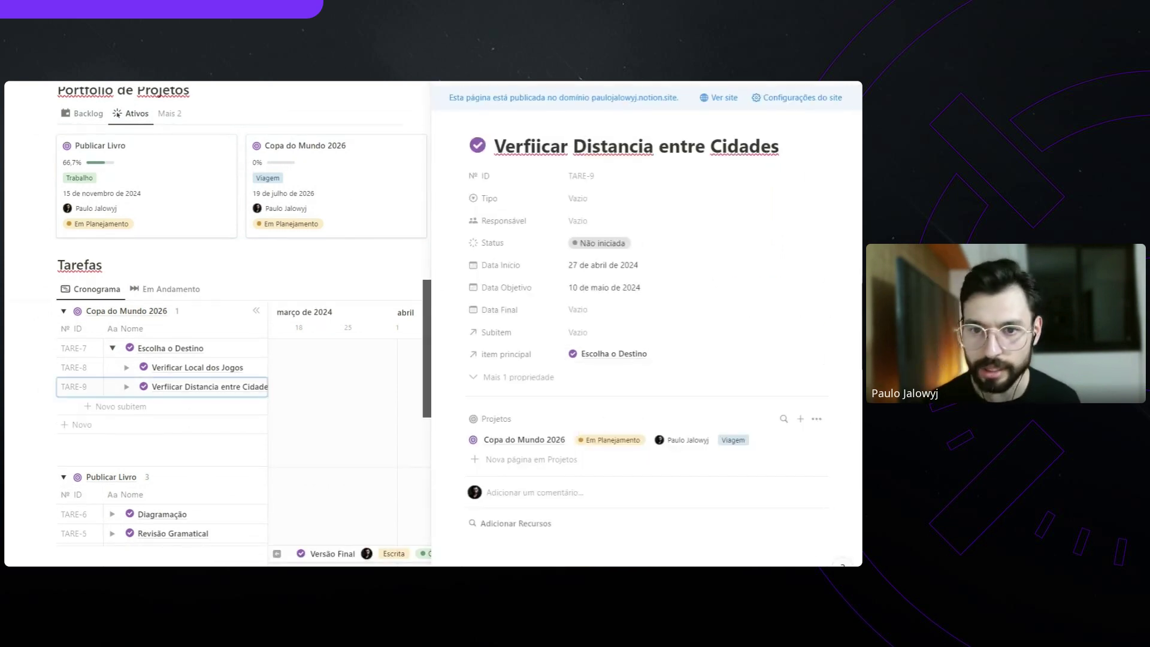
{"action": "key", "text": "Escape"}
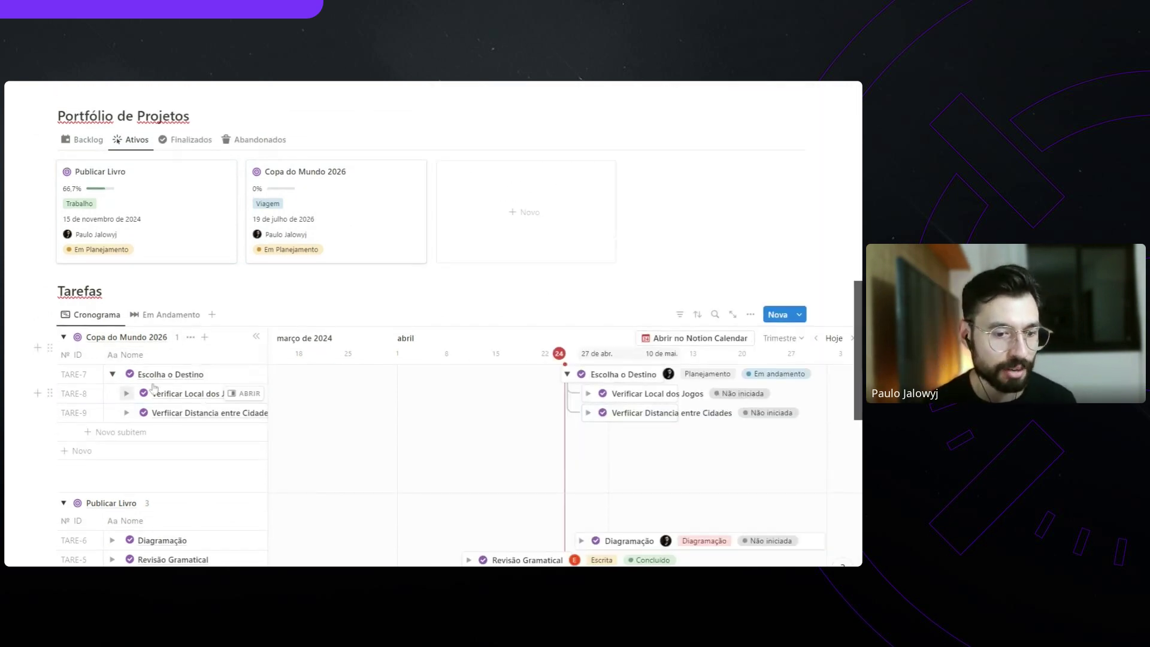
Collapse, re-expand and collapse the Escolha o Destino task to check how its subitems are nested
{"action": "left_click", "coordinate": [112, 374]}
{"action": "left_click", "coordinate": [112, 375]}
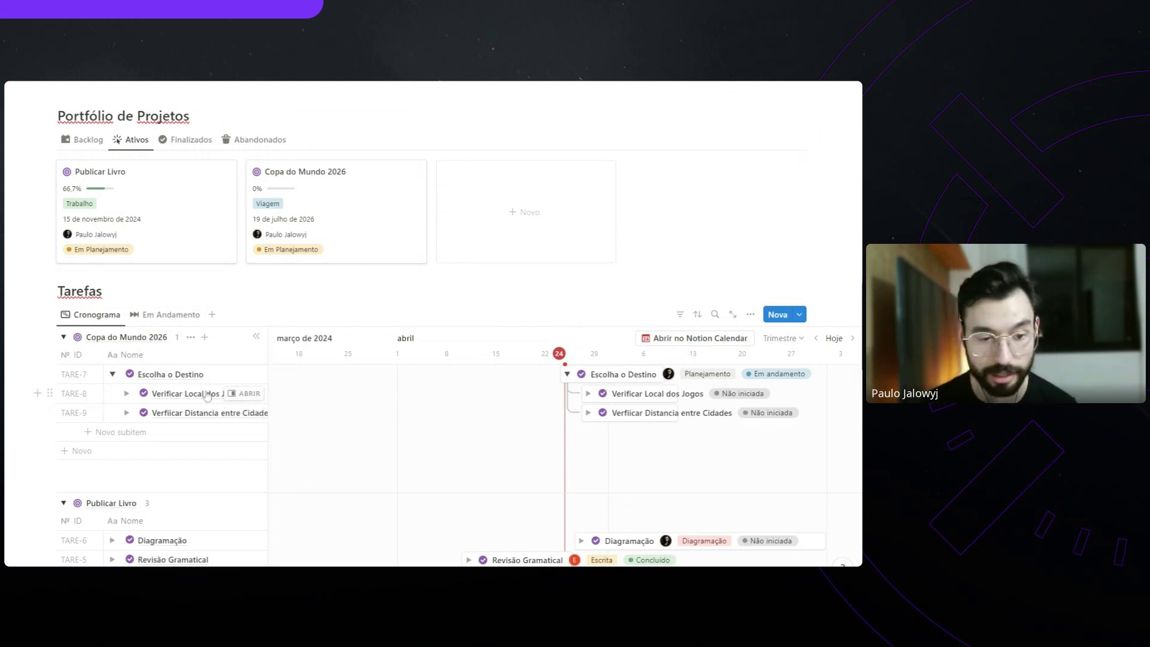
{"action": "left_click", "coordinate": [112, 375]}
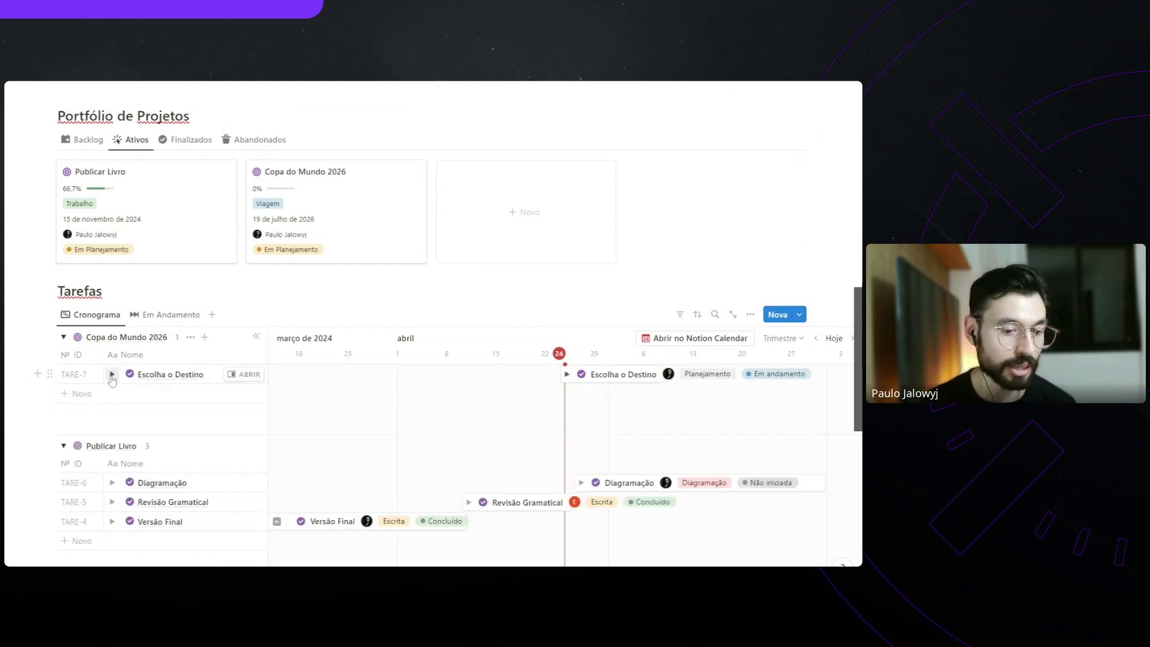
Display the Tarefas relation as its own section on the Copa do Mundo 2026 project page, then close the project
{"action": "left_click", "coordinate": [357, 197]}
{"action": "scroll", "coordinate": [289, 362], "scroll_direction": "down", "scroll_amount": 5}
{"action": "scroll", "coordinate": [289, 363], "scroll_direction": "up", "scroll_amount": 2}
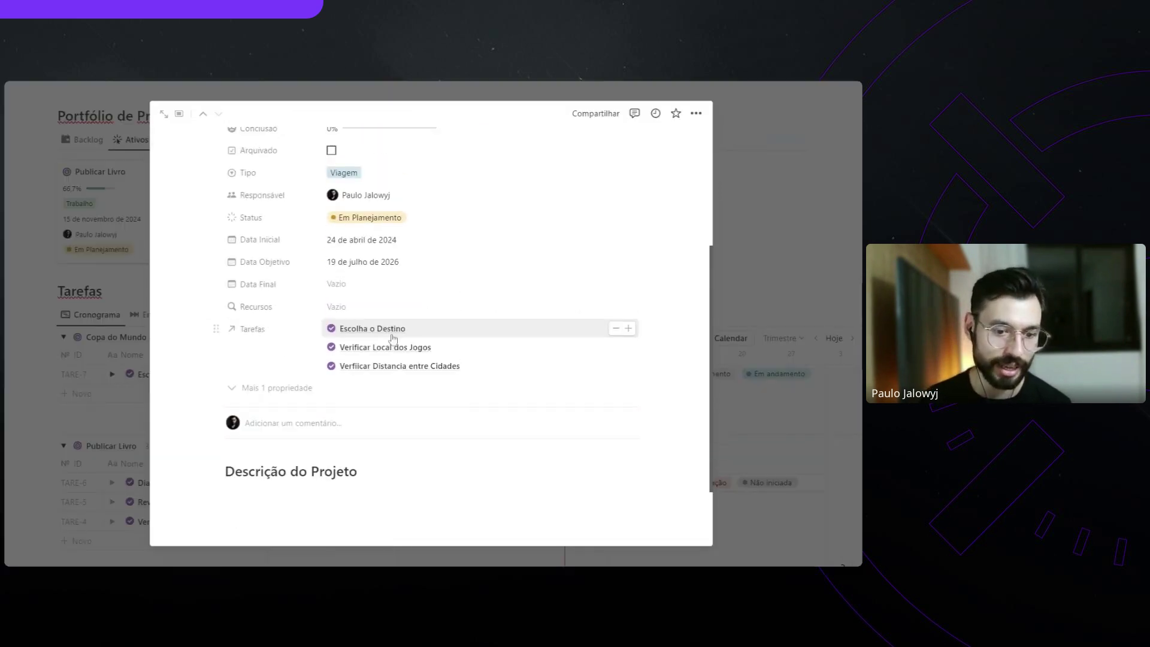
{"action": "left_click", "coordinate": [216, 347]}
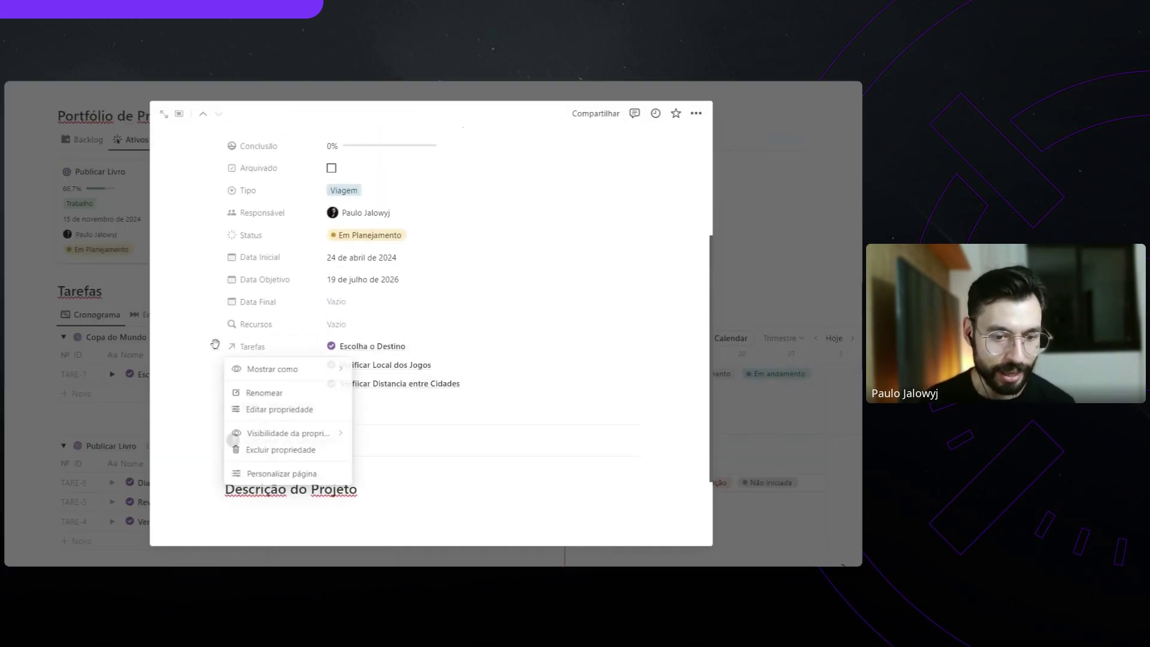
{"action": "mouse_move", "coordinate": [264, 369]}
{"action": "left_click", "coordinate": [444, 376]}
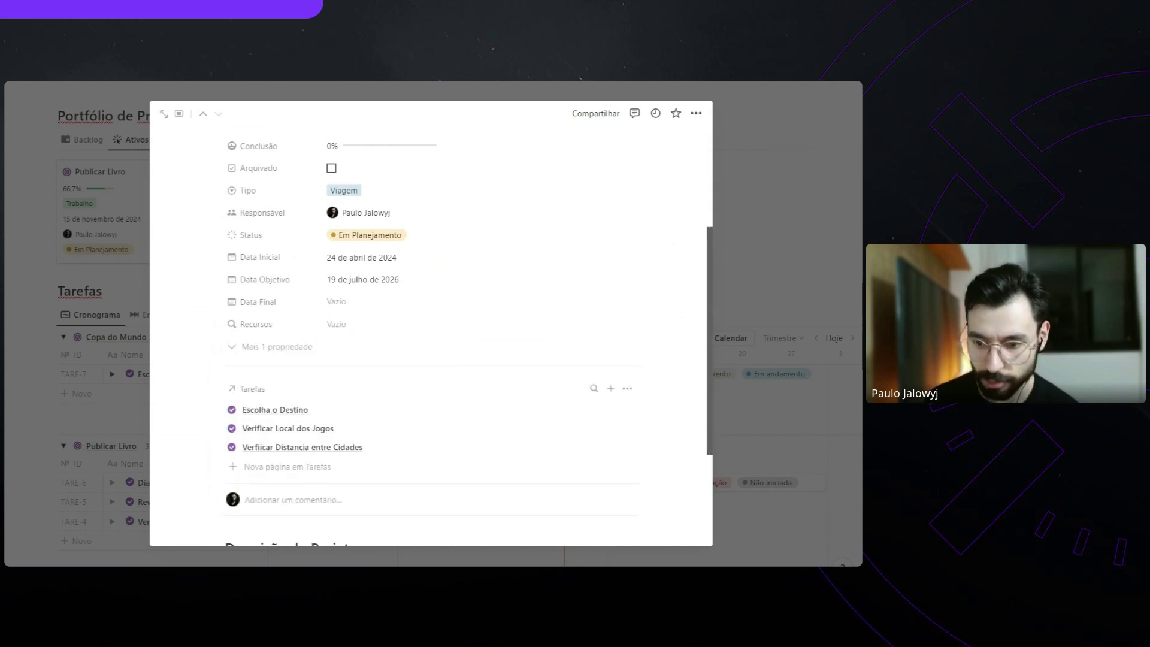
{"action": "scroll", "coordinate": [444, 378], "scroll_direction": "up", "scroll_amount": 3}
{"action": "scroll", "coordinate": [638, 317], "scroll_direction": "down", "scroll_amount": 3}
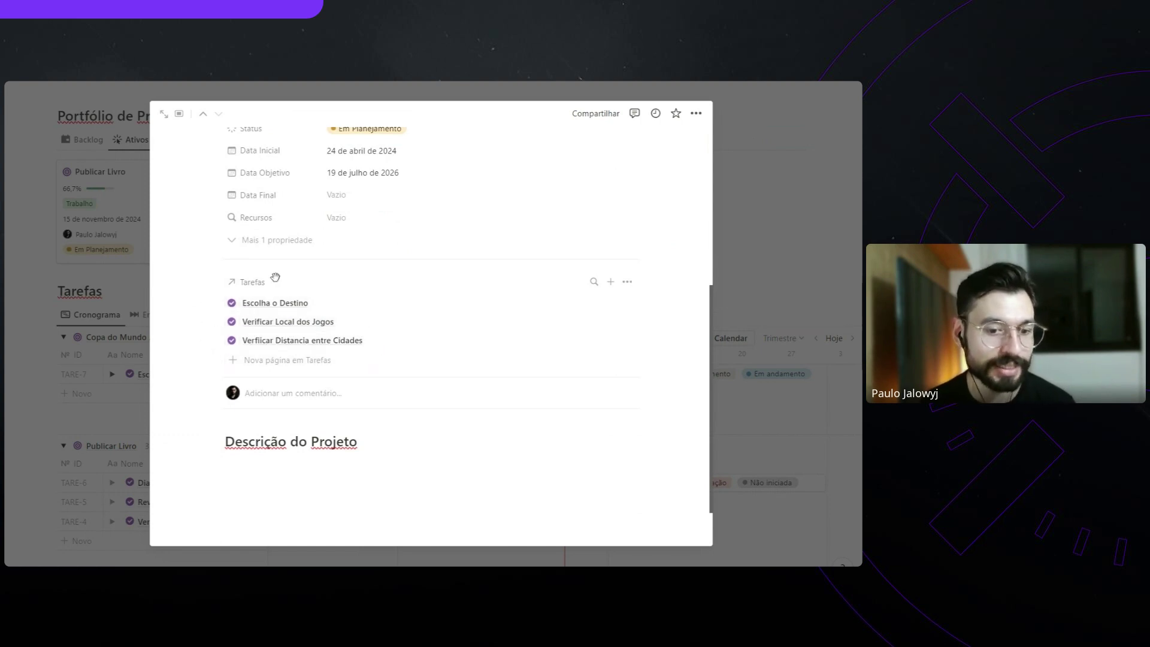
{"action": "left_click", "coordinate": [819, 228]}
{"action": "scroll", "coordinate": [420, 299], "scroll_direction": "up", "scroll_amount": 1}
{"action": "scroll", "coordinate": [300, 329], "scroll_direction": "down", "scroll_amount": 1}
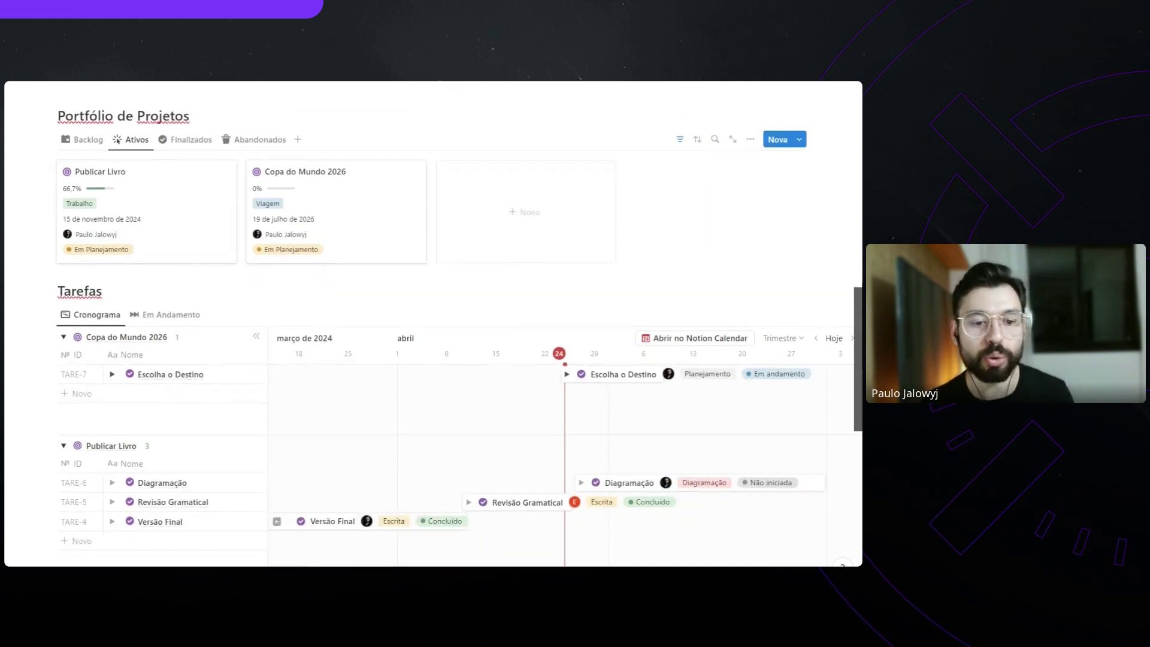
Create a task named Defina o Orçamento from the Nova Tarefa template and link it to the Copa do Mundo 2026 project
{"action": "left_click", "coordinate": [112, 374]}
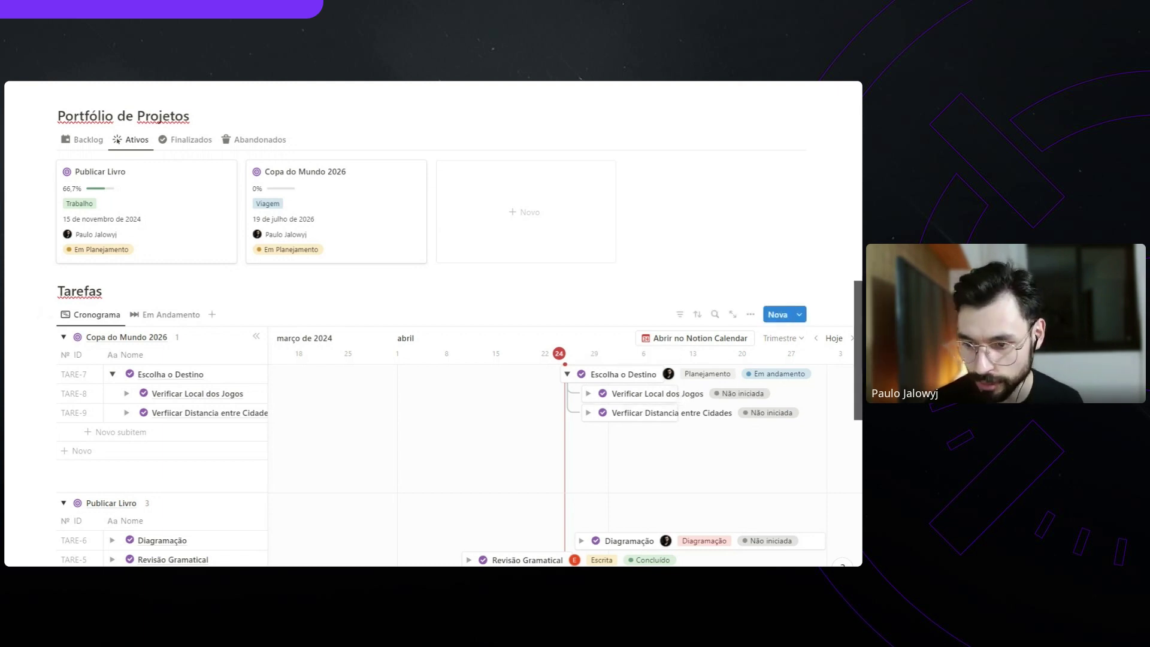
{"action": "left_click", "coordinate": [800, 315]}
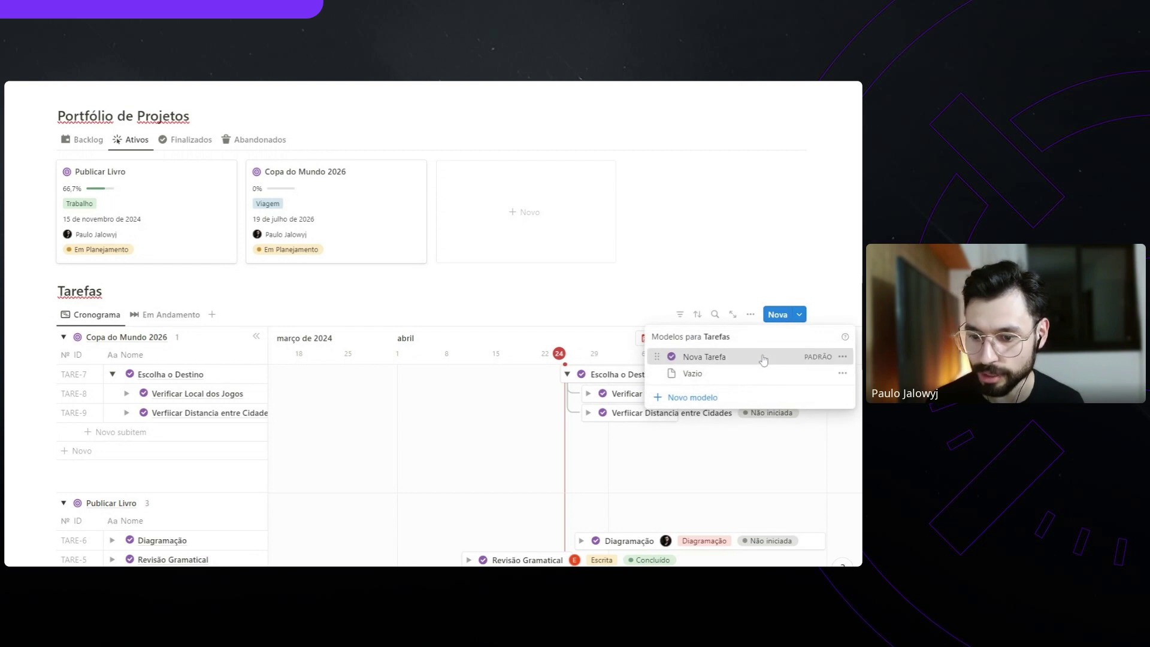
{"action": "left_click", "coordinate": [767, 357]}
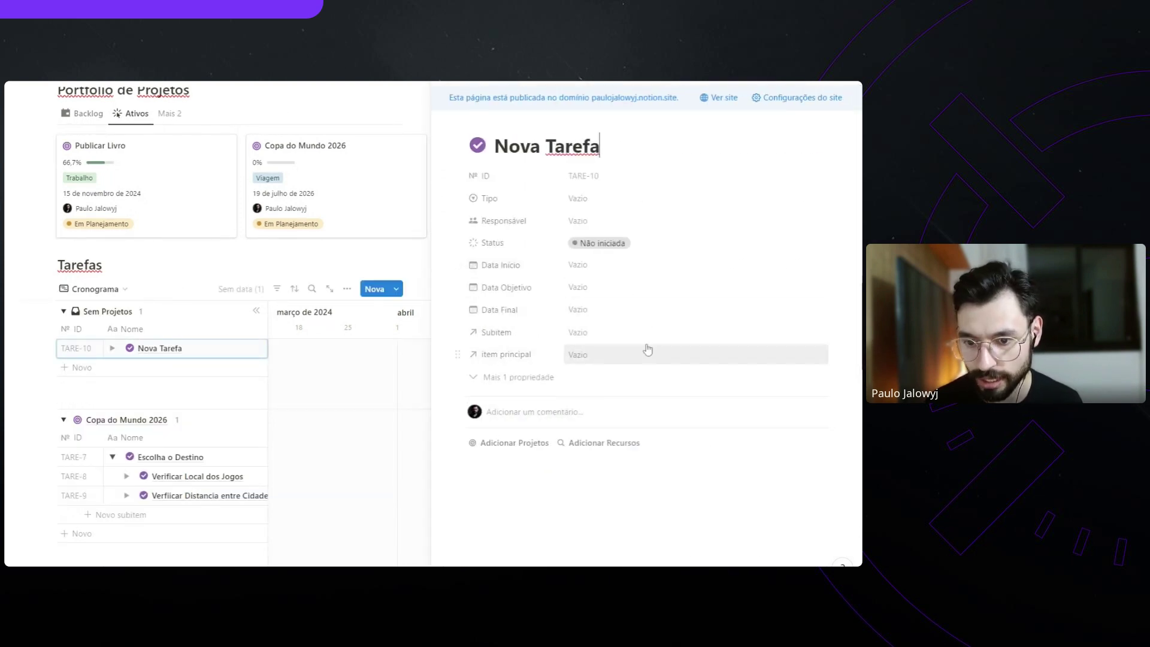
{"action": "left_click", "coordinate": [514, 442]}
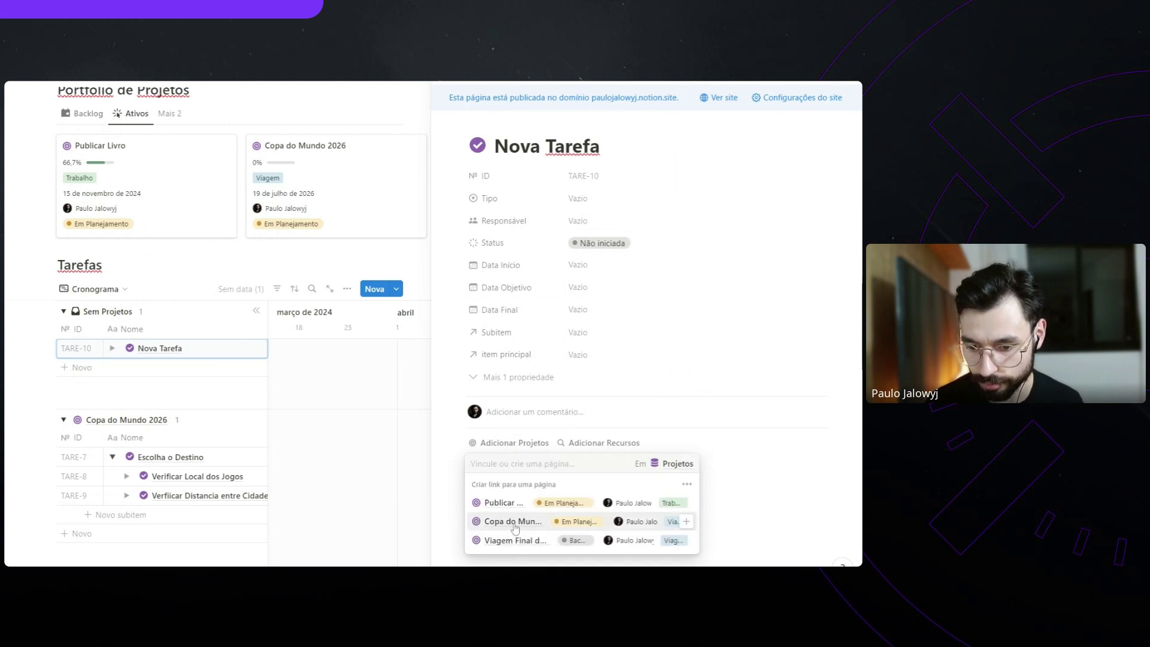
{"action": "left_click", "coordinate": [521, 521]}
{"action": "key", "text": "Escape"}
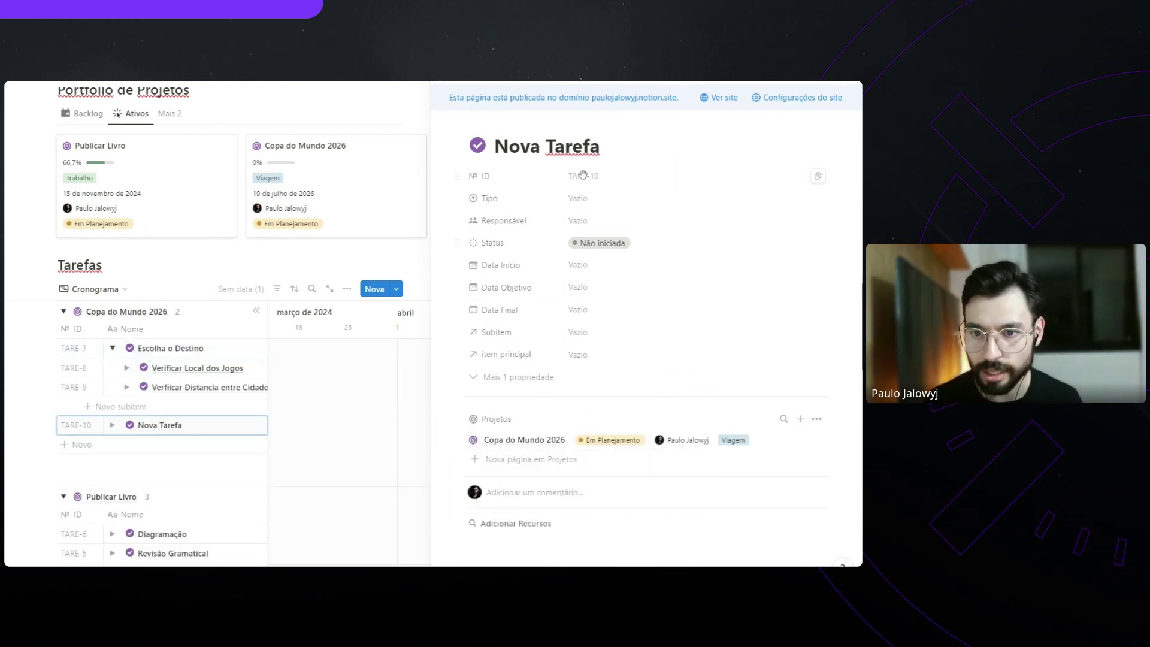
{"action": "key", "text": "ctrl+a"}
{"action": "type", "text": "Defina o Orçamento"}
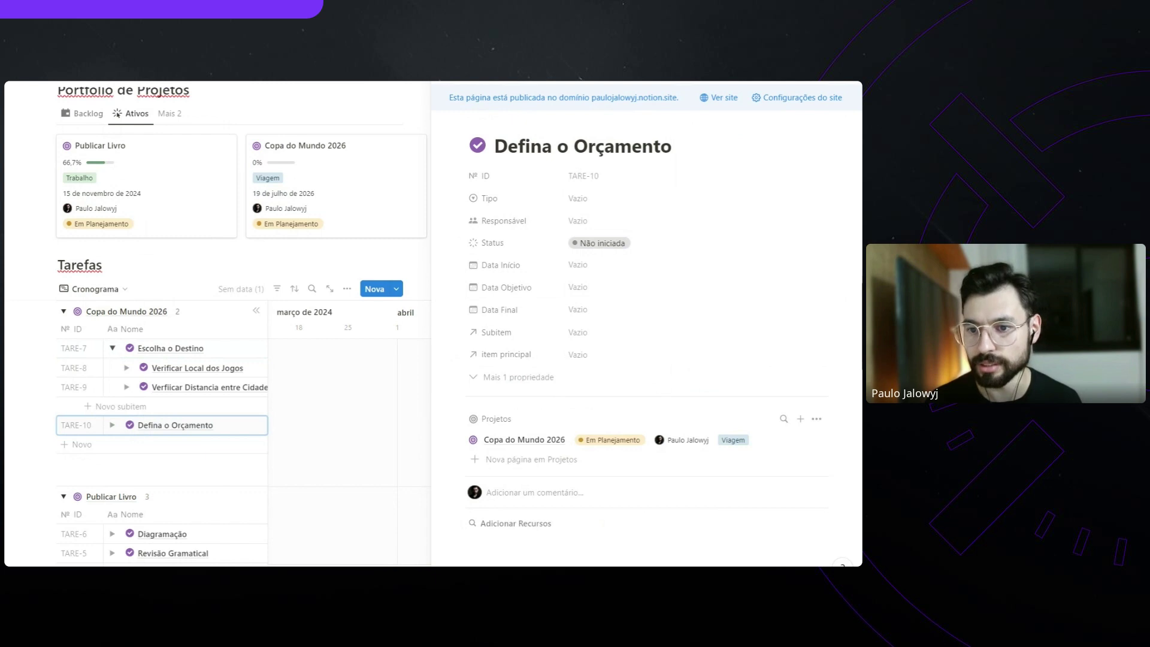
Set the task's Tipo to Planejamento and Status to Em andamento, and assign the project's owner as Responsável
{"action": "left_click", "coordinate": [579, 198]}
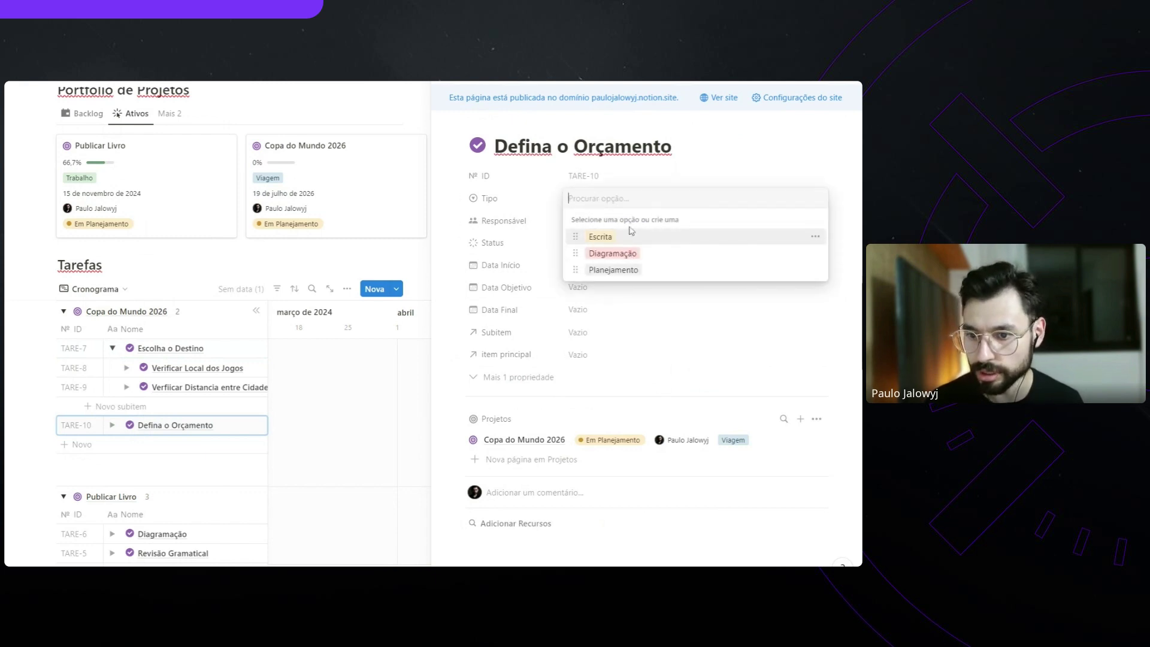
{"action": "left_click", "coordinate": [613, 270]}
{"action": "left_click", "coordinate": [629, 221]}
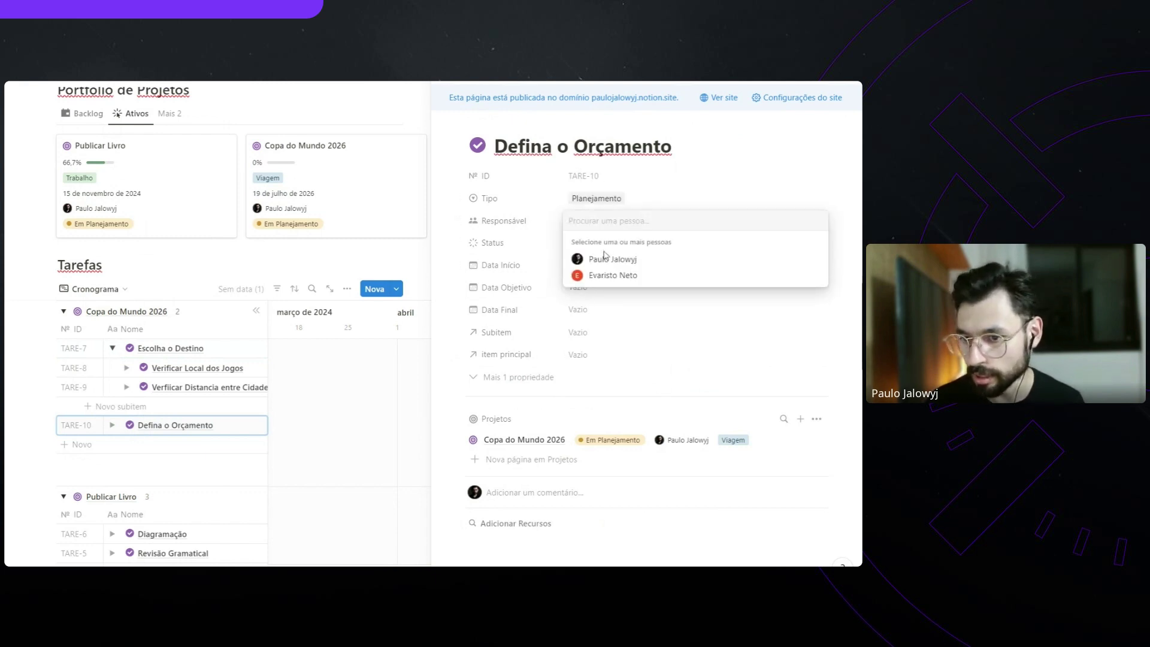
{"action": "left_click", "coordinate": [617, 259]}
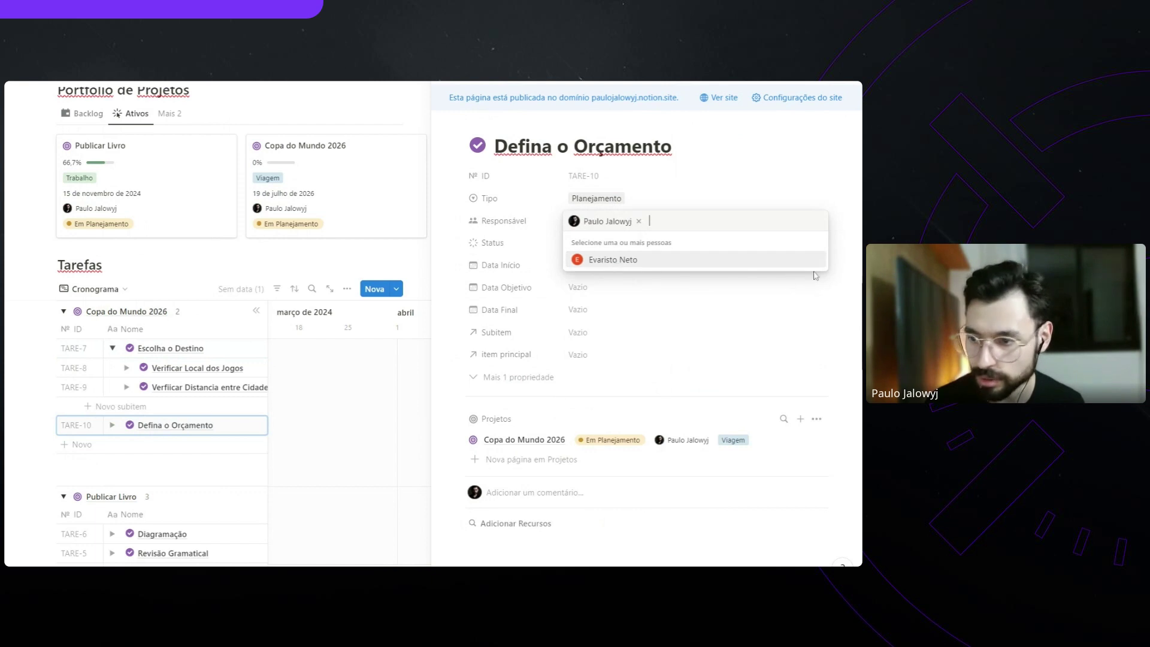
{"action": "left_click", "coordinate": [842, 245]}
{"action": "left_click", "coordinate": [599, 243]}
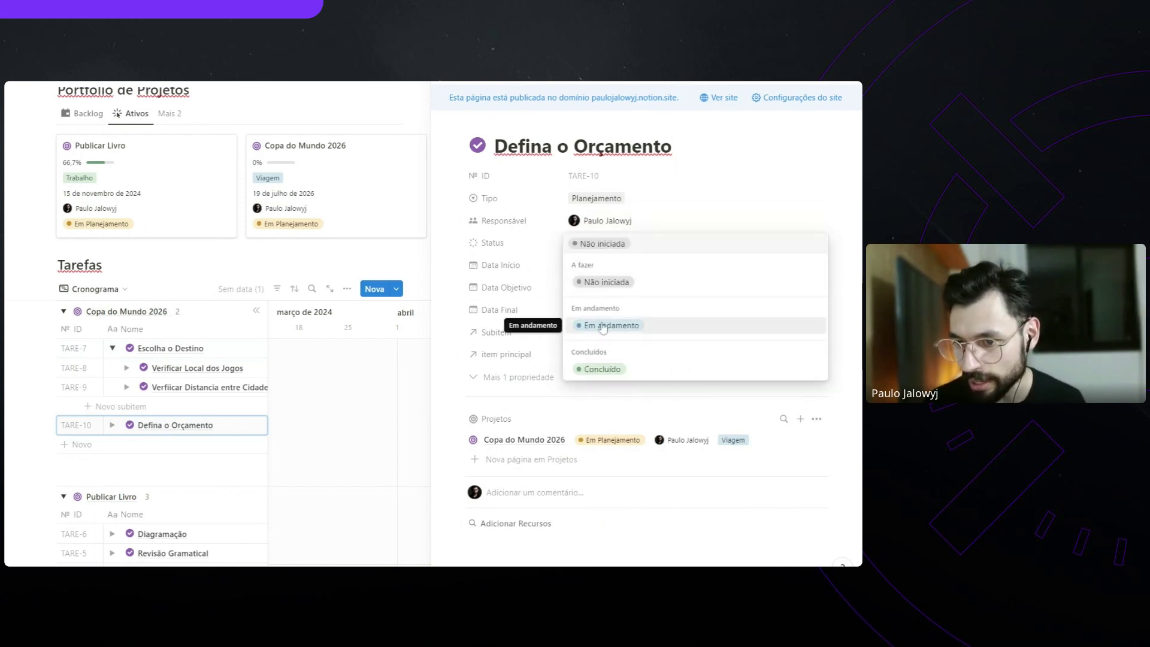
{"action": "left_click", "coordinate": [604, 325]}
Set the Data Início of the Defina o Orçamento task to 08/05/2024
{"action": "left_click", "coordinate": [594, 266]}
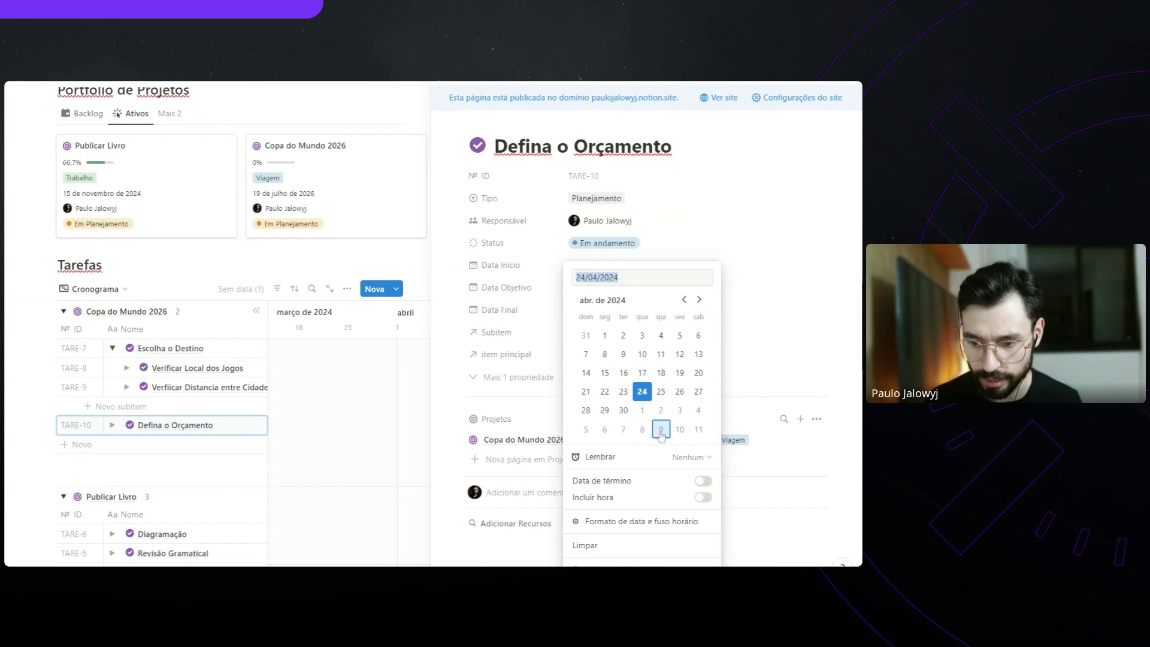
{"action": "left_click", "coordinate": [643, 430]}
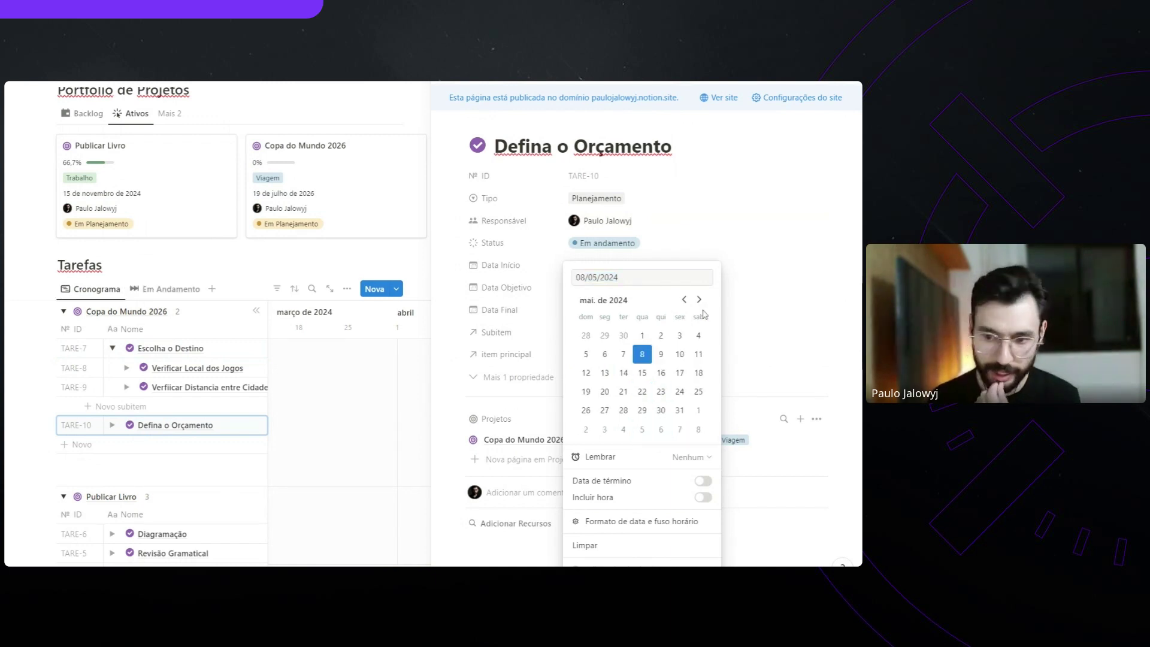
{"action": "left_click", "coordinate": [643, 411]}
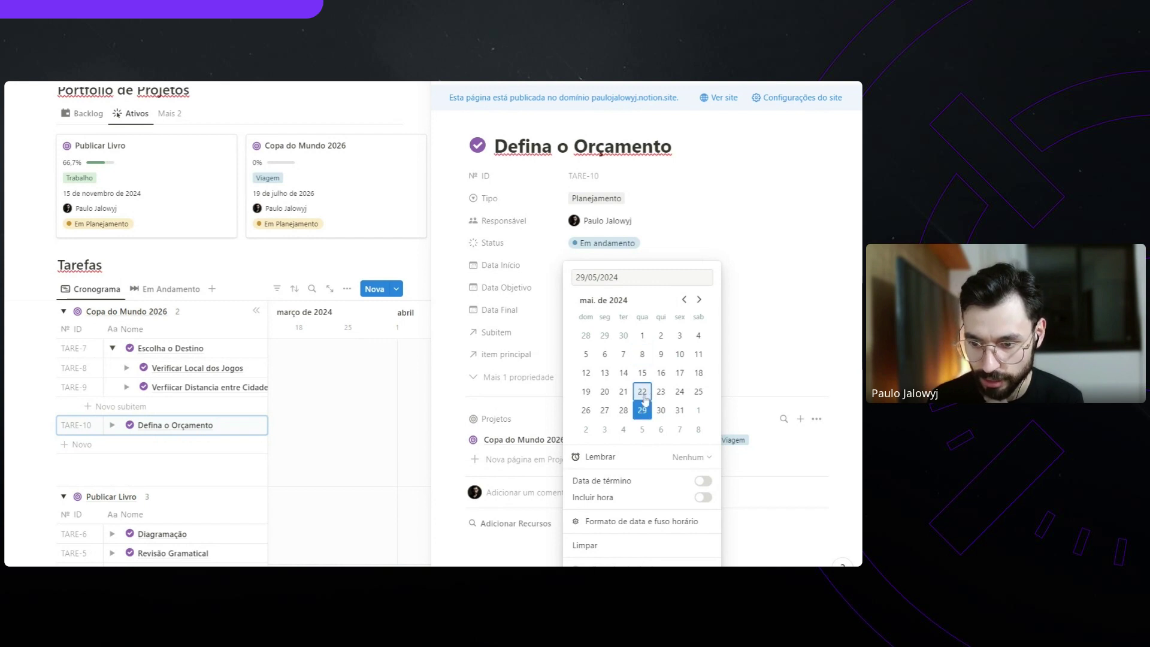
{"action": "left_click", "coordinate": [643, 354]}
{"action": "key", "text": "Escape"}
Set the Data Objetivo of the Defina o Orçamento task to 15/05/2024
{"action": "left_click", "coordinate": [606, 290]}
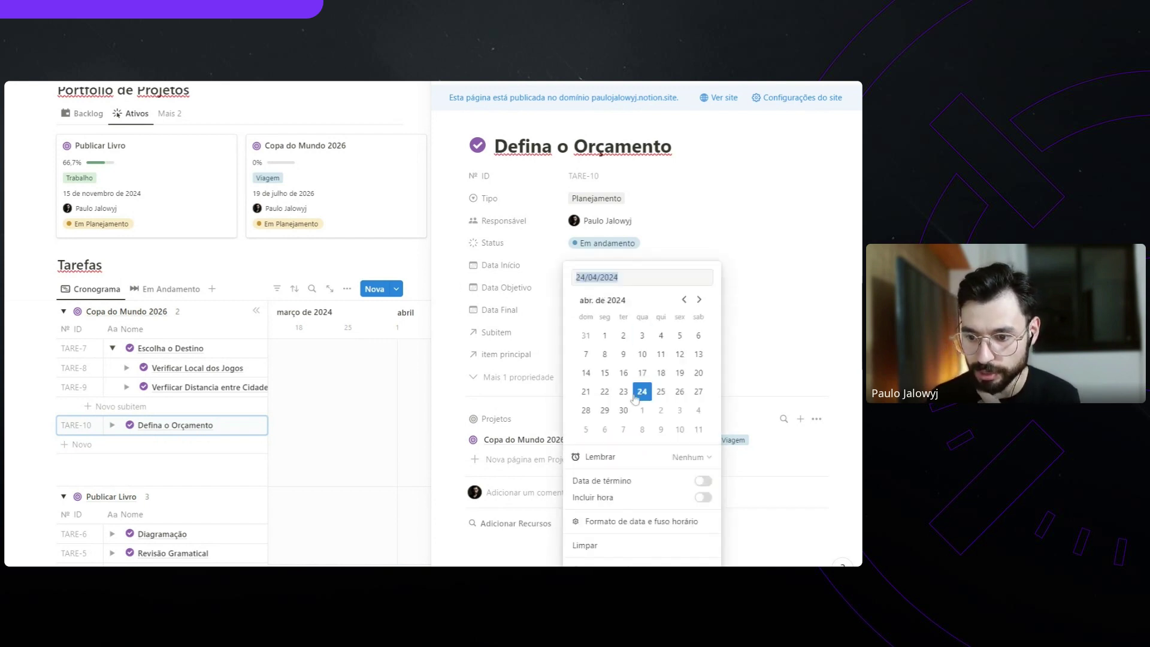
{"action": "left_click", "coordinate": [699, 300]}
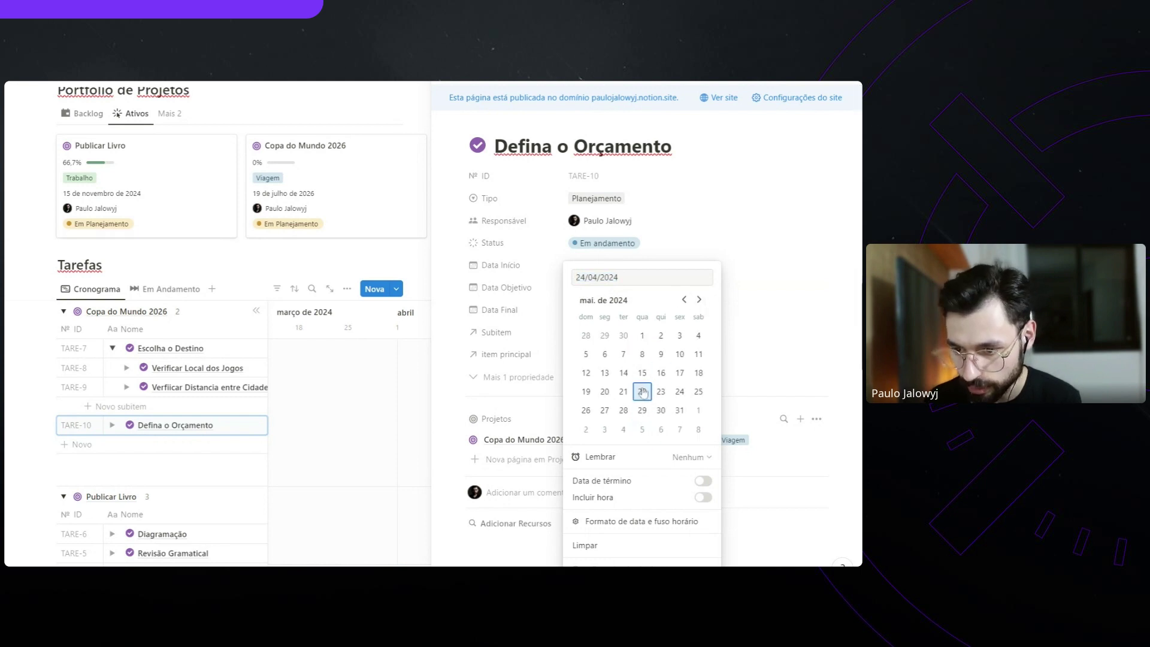
{"action": "left_click", "coordinate": [642, 372]}
{"action": "key", "text": "Escape"}
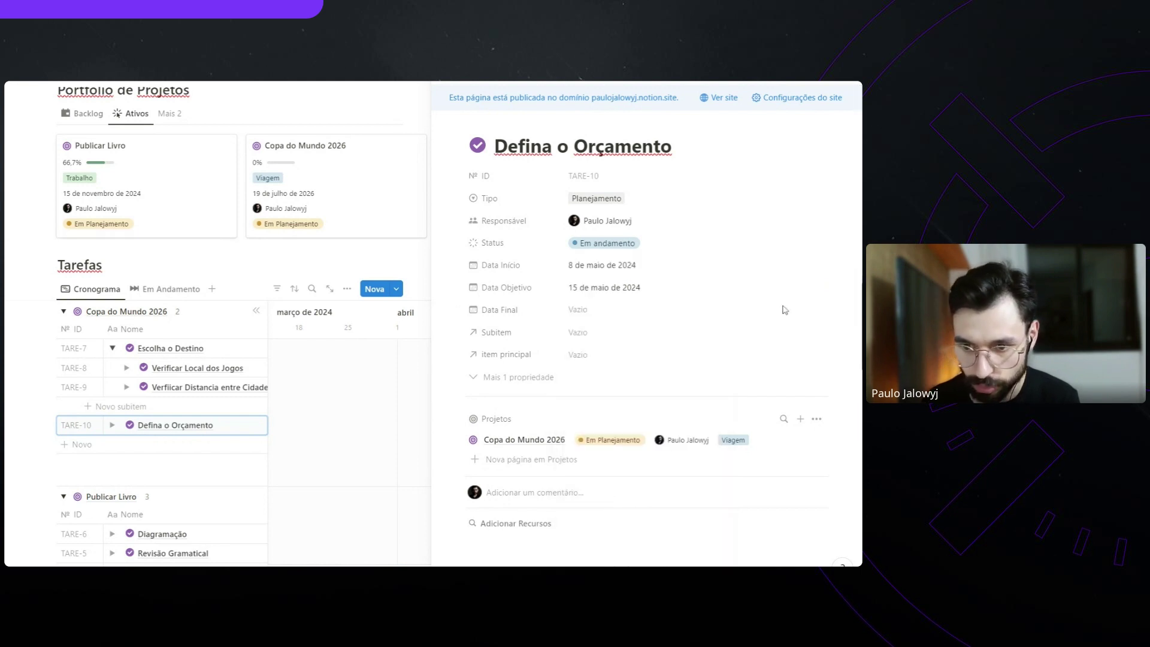
Change the Data Objetivo of the Defina o Orçamento task to 29/05/2024
{"action": "left_click", "coordinate": [648, 293]}
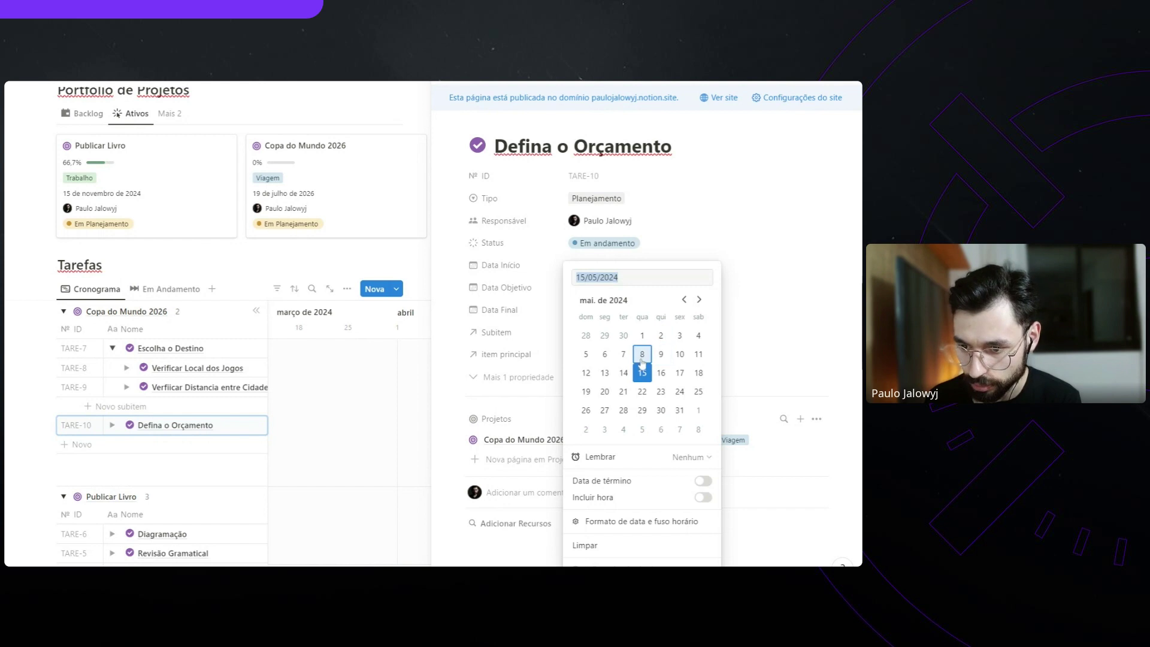
{"action": "left_click", "coordinate": [643, 410]}
{"action": "left_click", "coordinate": [798, 316]}
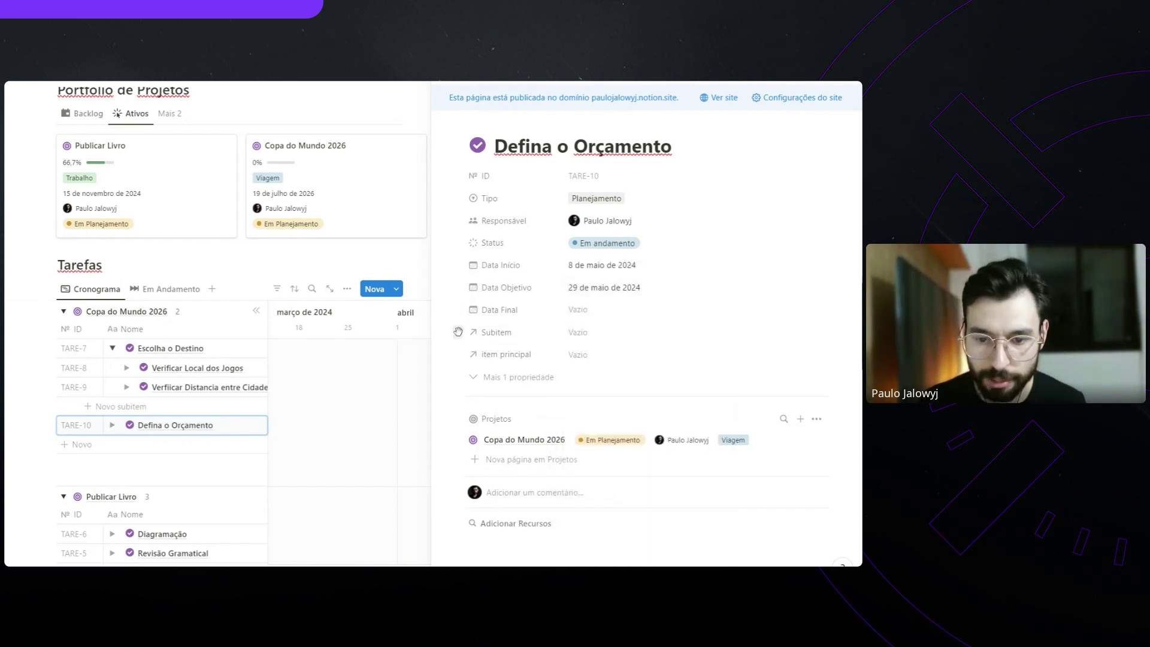
Set the visibility of the Subitem property on the Defina o Orçamento page to Sempre mostrar
{"action": "left_click", "coordinate": [504, 335]}
{"action": "mouse_move", "coordinate": [578, 356]}
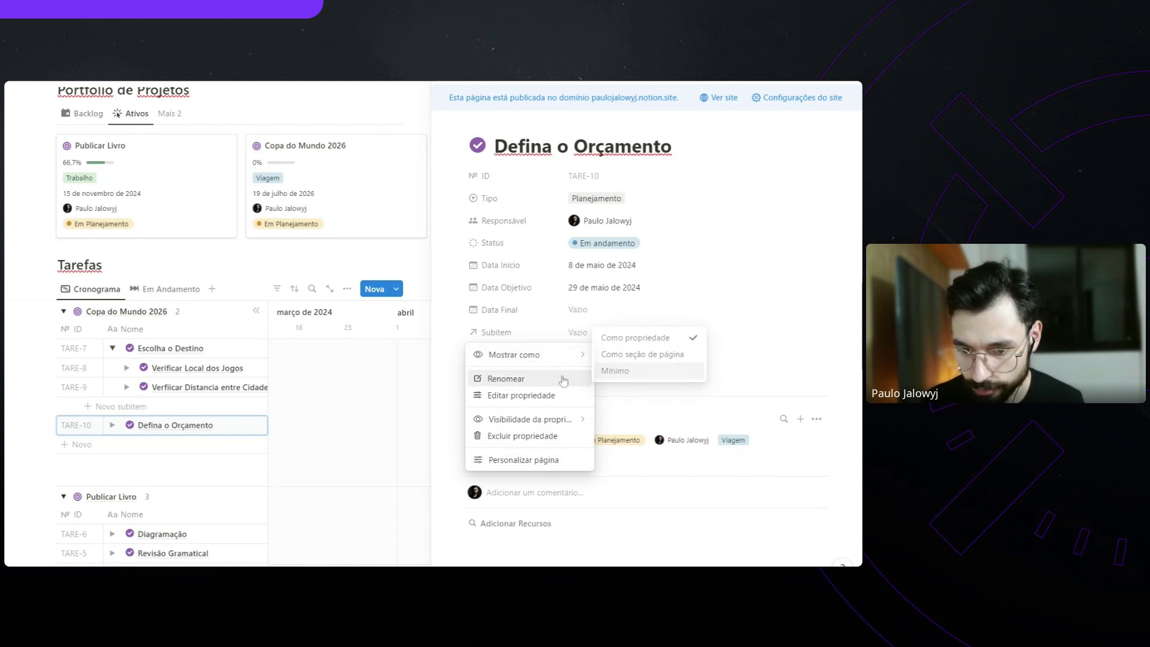
{"action": "mouse_move", "coordinate": [574, 419]}
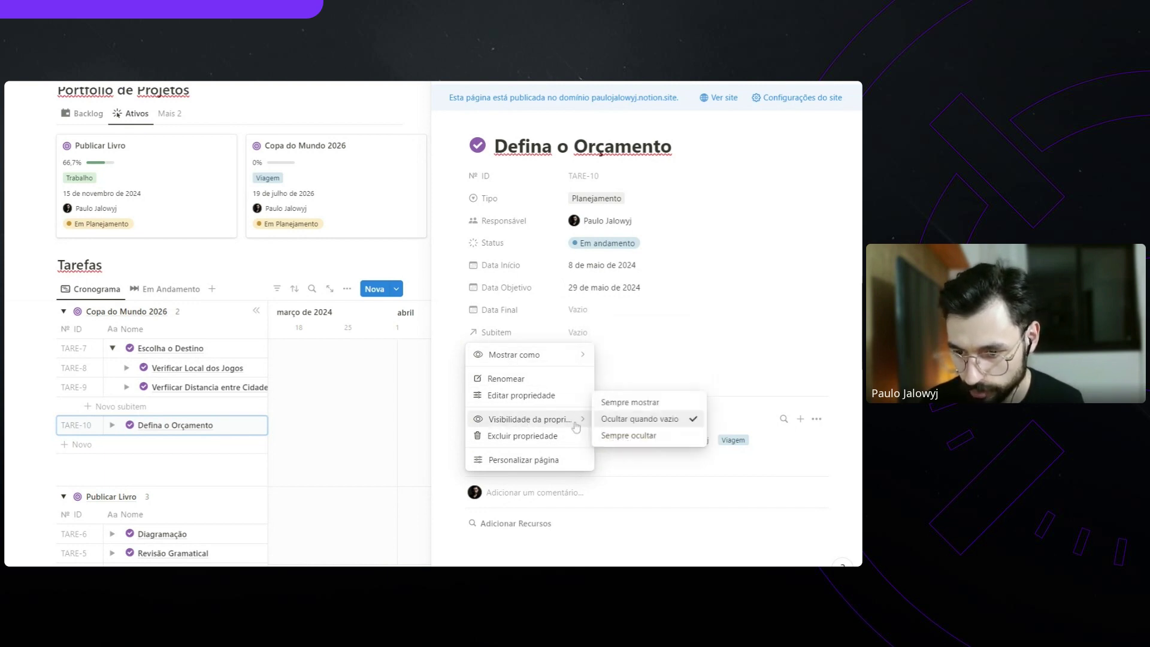
{"action": "left_click", "coordinate": [621, 402]}
Set the Subitem property's visibility back to Ocultar quando vazio and close the Defina o Orçamento page
{"action": "left_click", "coordinate": [458, 331]}
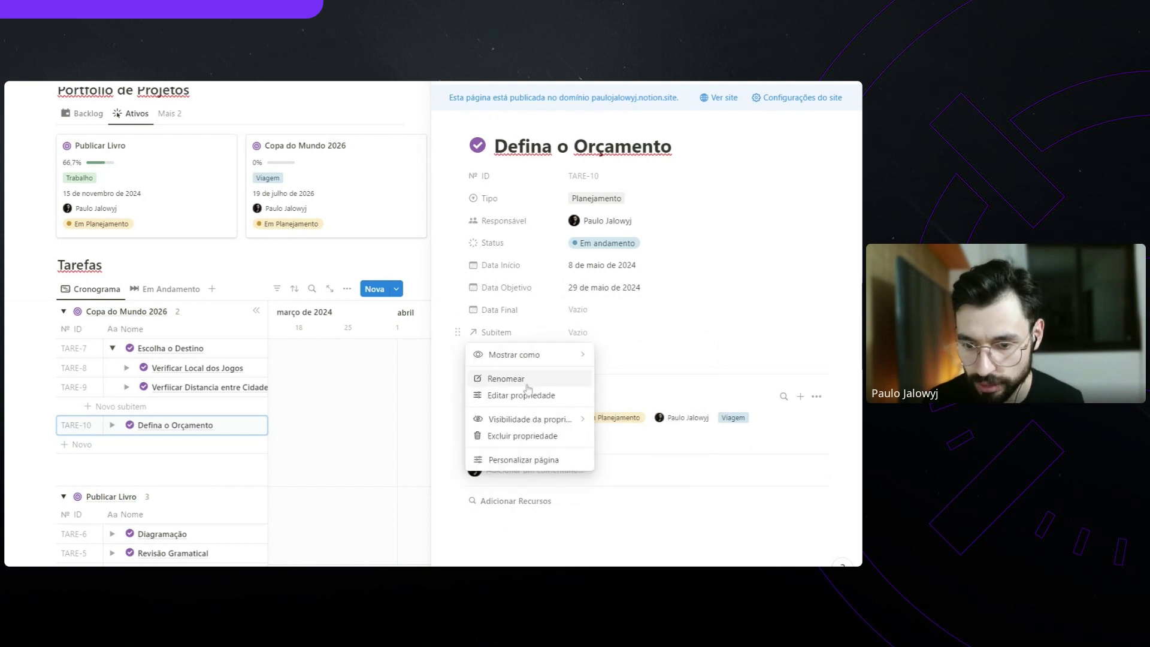
{"action": "mouse_move", "coordinate": [573, 419]}
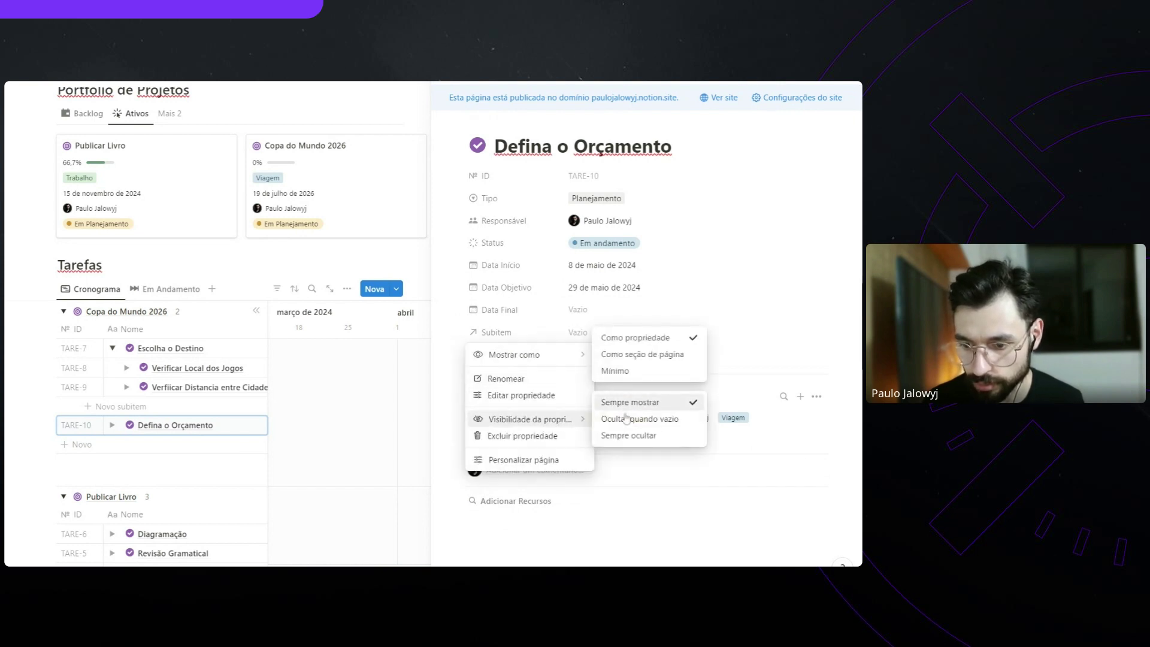
{"action": "left_click", "coordinate": [623, 419]}
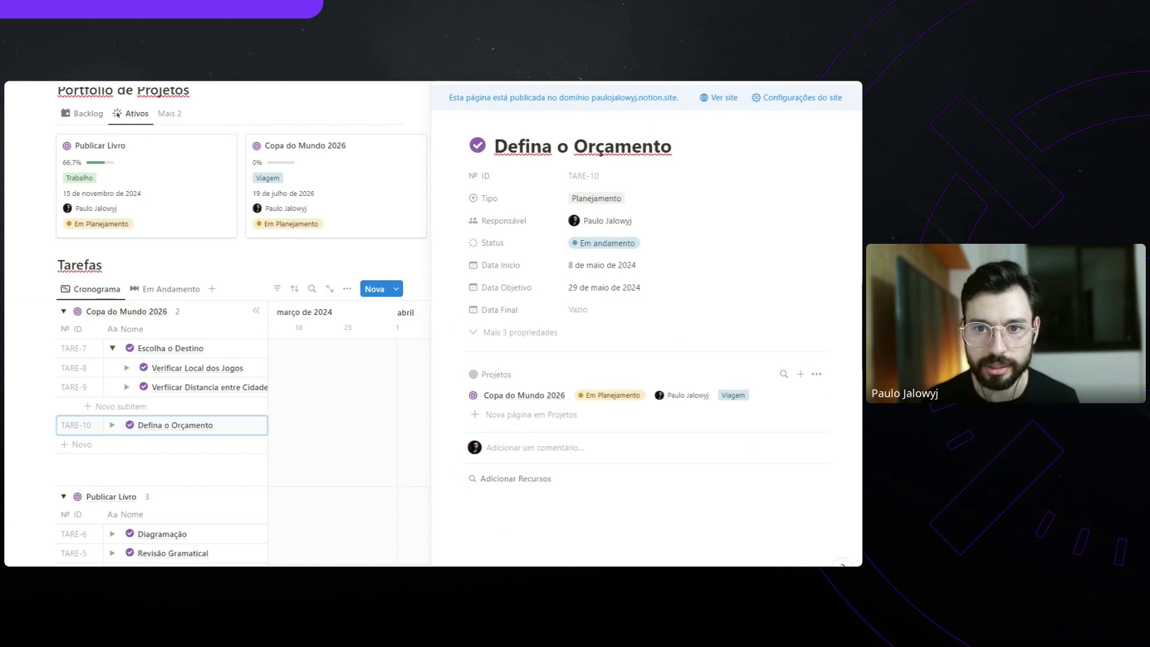
{"action": "key", "text": "Escape"}
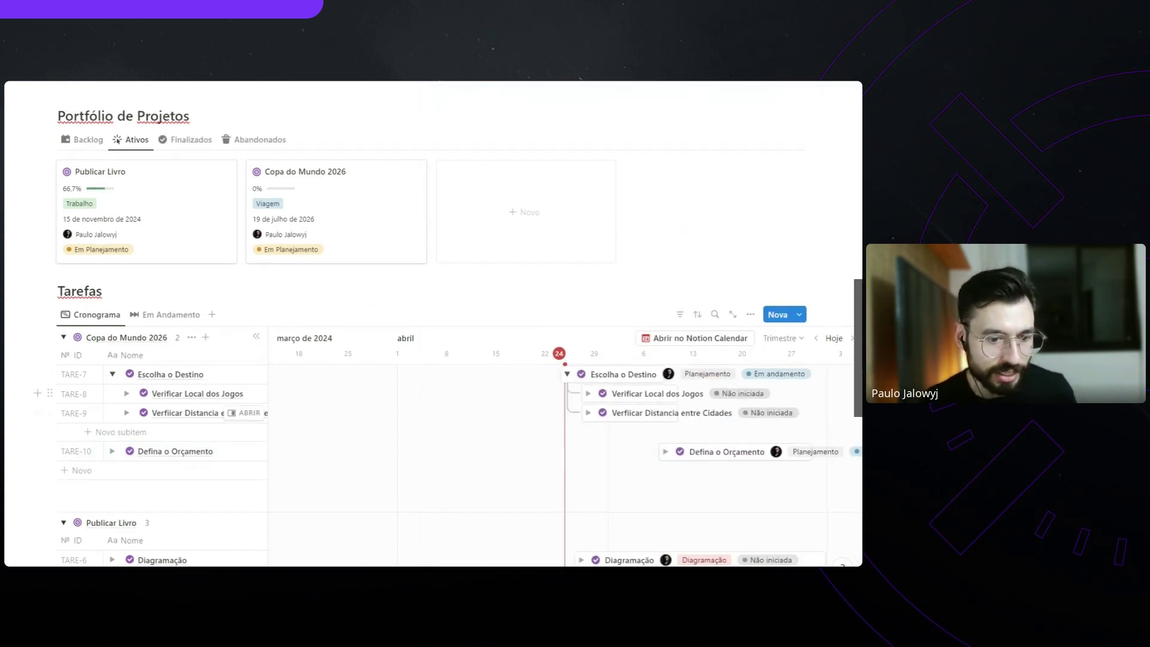
Draw a dependency from Escolha o Destino to Defina o Orçamento in the Cronograma timeline
{"action": "scroll", "coordinate": [562, 443], "scroll_direction": "down", "scroll_amount": 1}
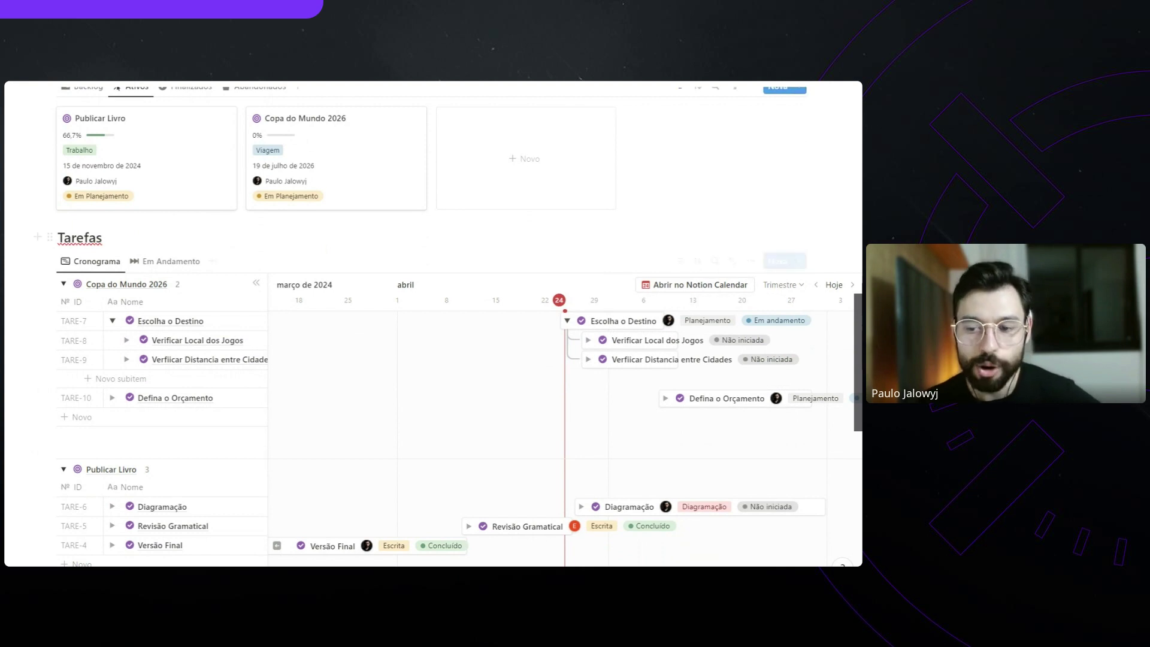
{"action": "left_click", "coordinate": [851, 288]}
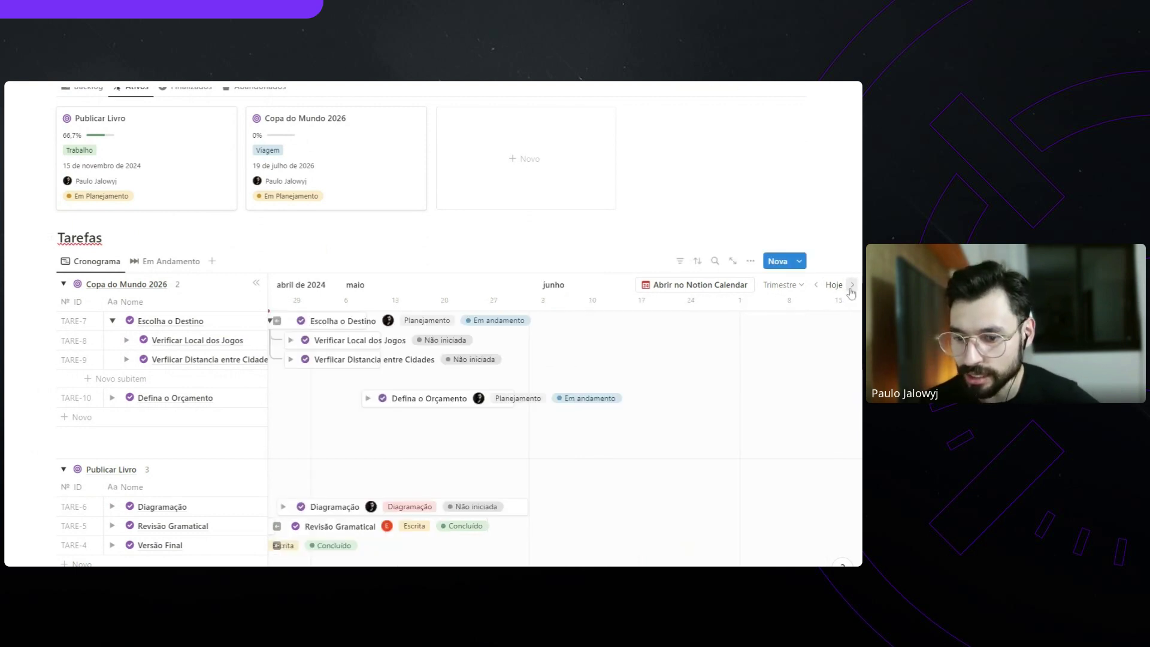
{"action": "left_click", "coordinate": [834, 285]}
{"action": "left_click", "coordinate": [853, 285]}
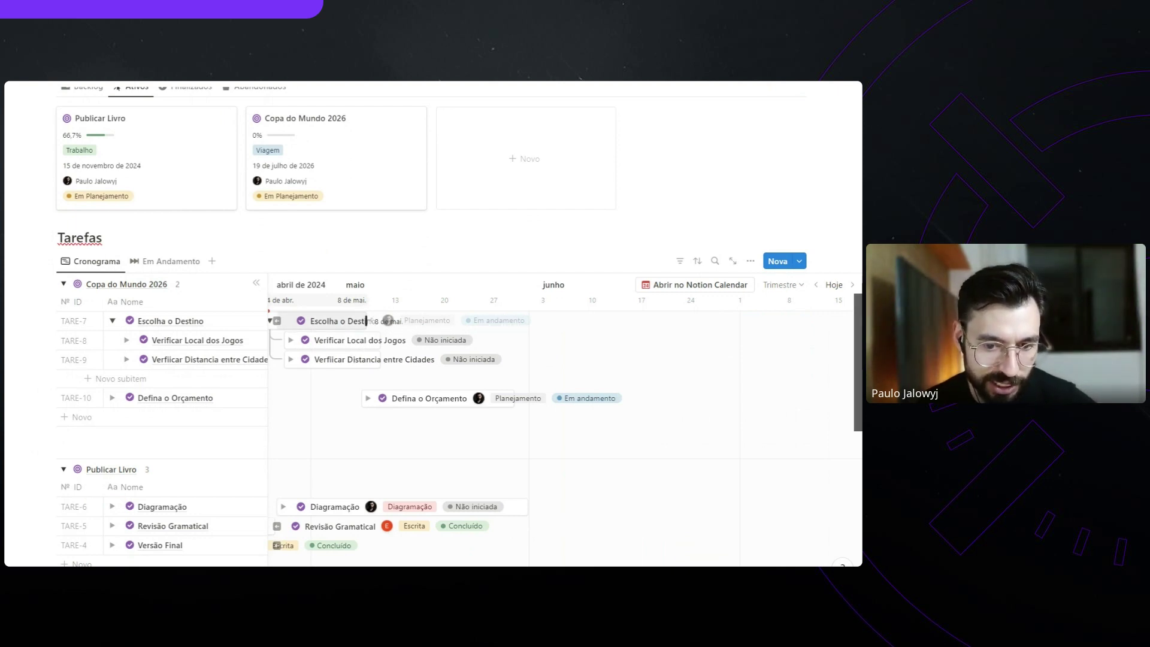
{"action": "left_click_drag", "start_coordinate": [375, 325], "coordinate": [366, 404]}
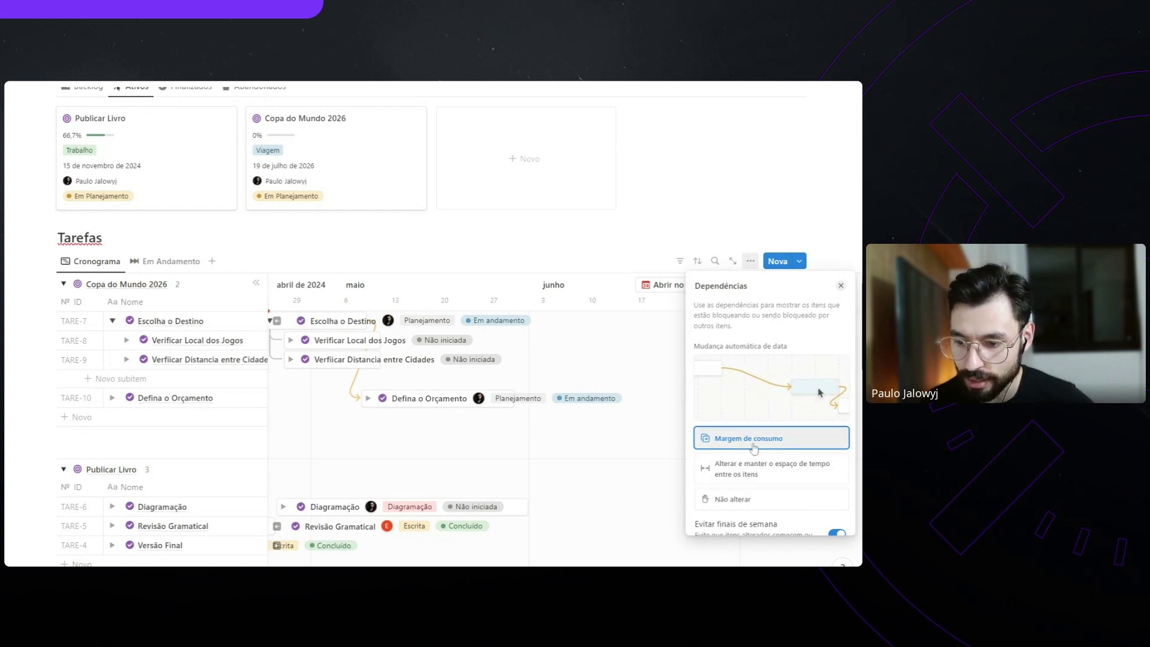
Choose Não alterar as the automatic date shifting mode and activate the task dependencies
{"action": "left_click", "coordinate": [750, 499]}
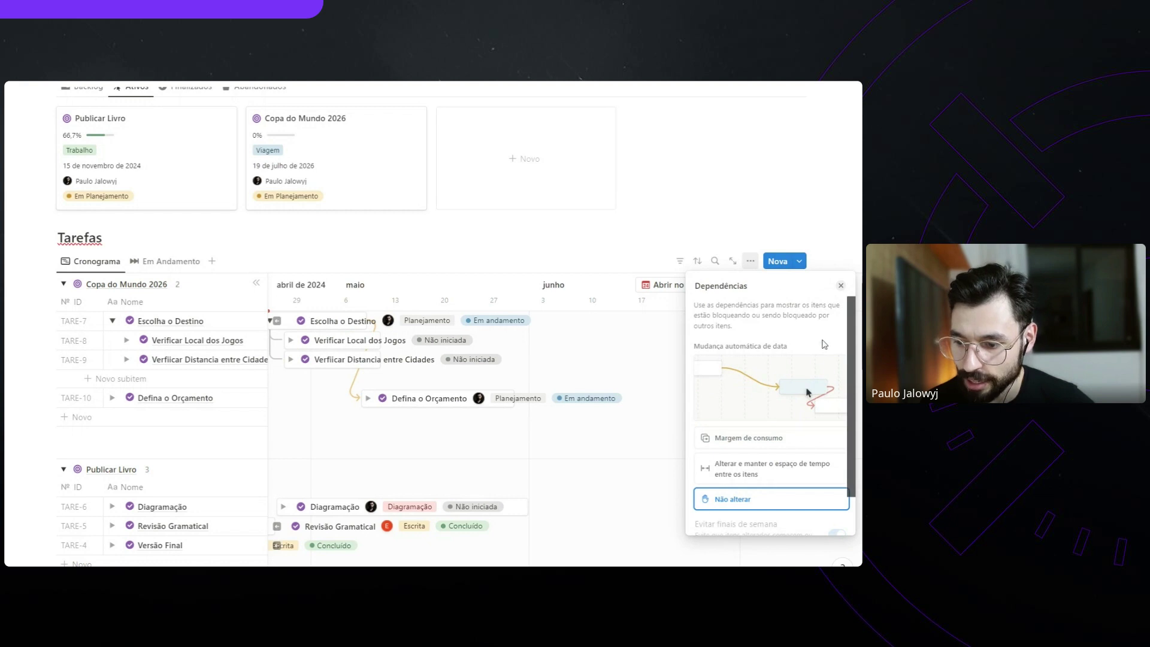
{"action": "scroll", "coordinate": [761, 491], "scroll_direction": "down", "scroll_amount": 1}
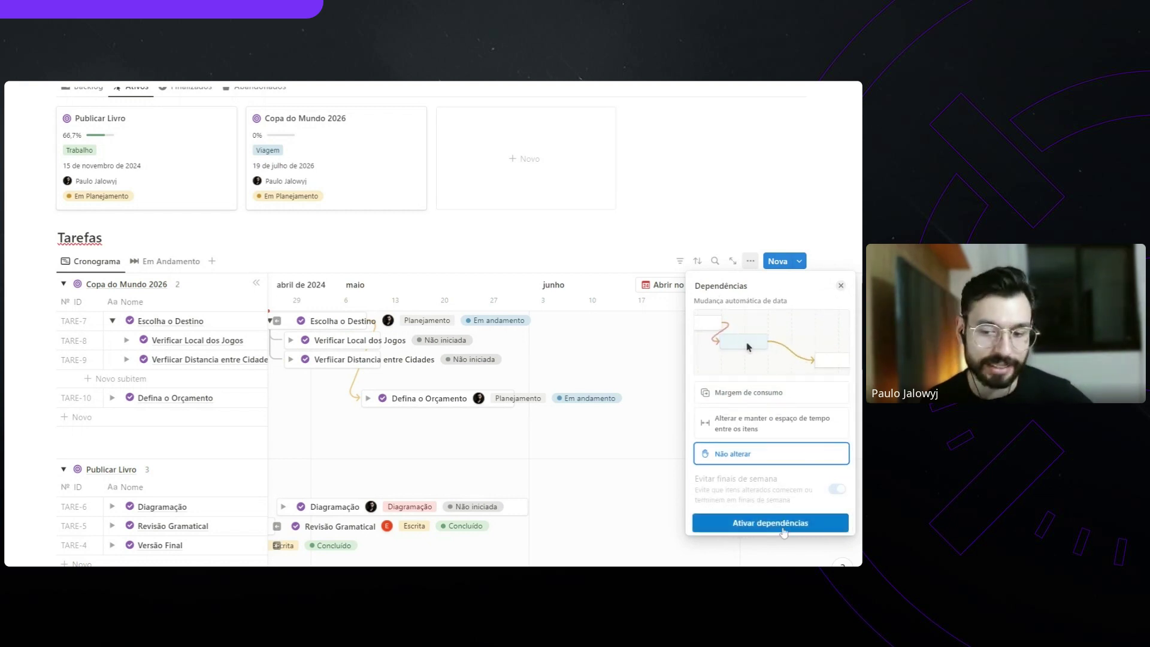
{"action": "scroll", "coordinate": [725, 336], "scroll_direction": "up", "scroll_amount": 1}
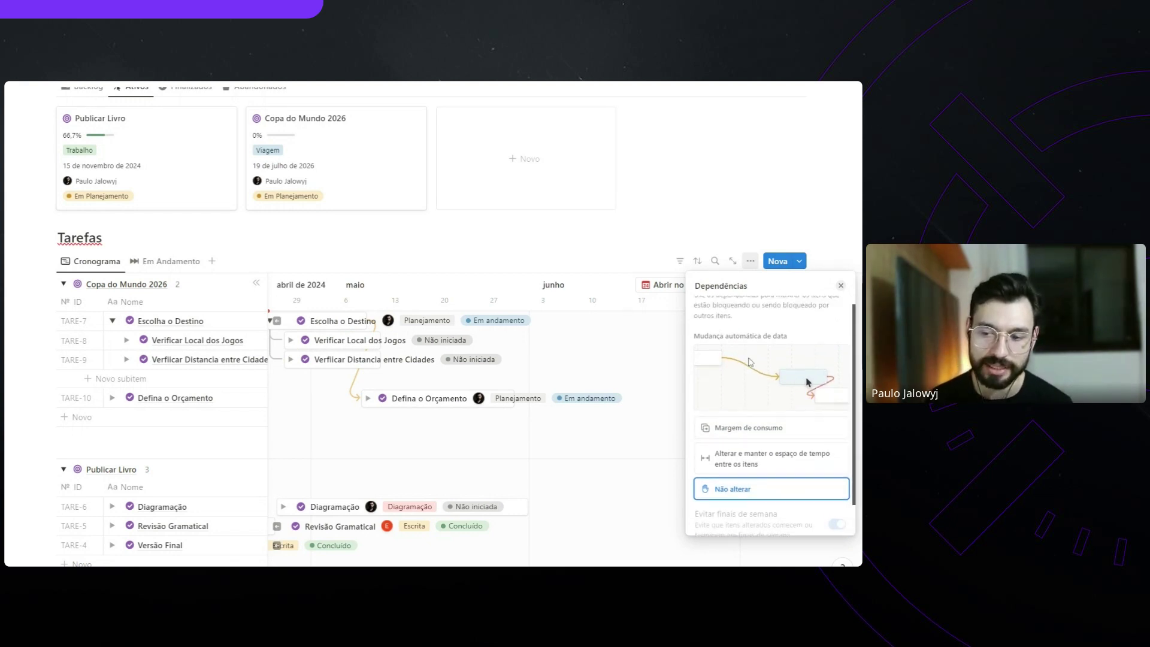
{"action": "scroll", "coordinate": [743, 384], "scroll_direction": "down", "scroll_amount": 1}
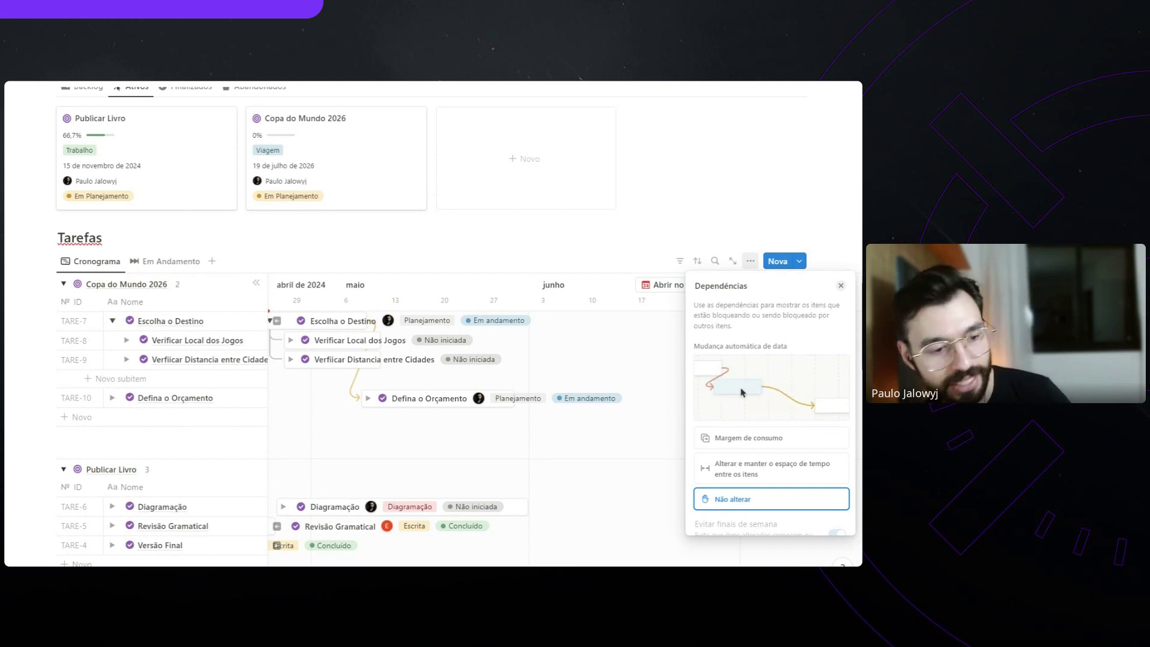
{"action": "scroll", "coordinate": [772, 383], "scroll_direction": "down", "scroll_amount": 3}
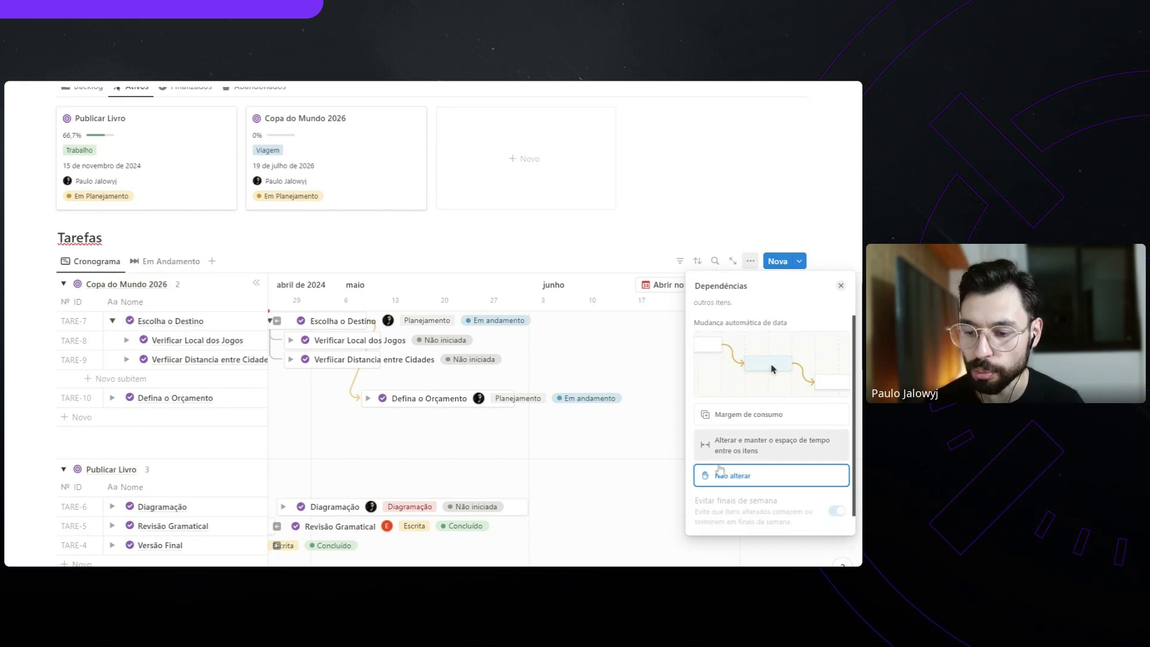
{"action": "left_click", "coordinate": [754, 526]}
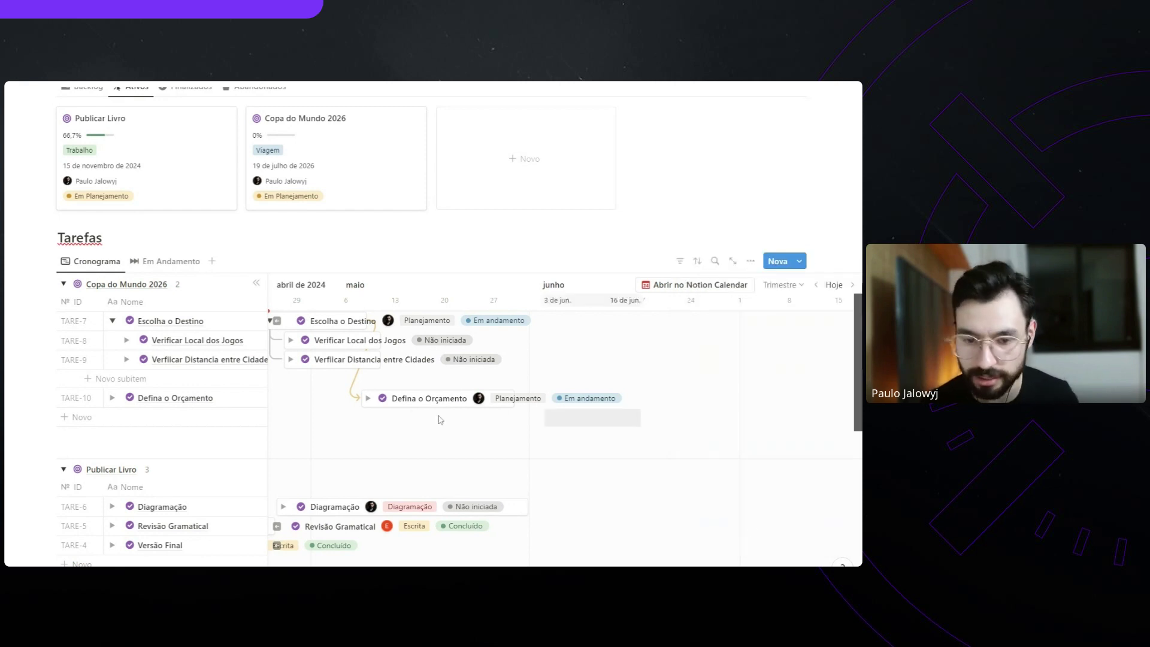
Add a subitem named Reserve Passagens Aéreas under Defina o Orçamento and place it on the timeline from about 12 to 25 May
{"action": "left_click", "coordinate": [782, 285]}
{"action": "left_click", "coordinate": [816, 285]}
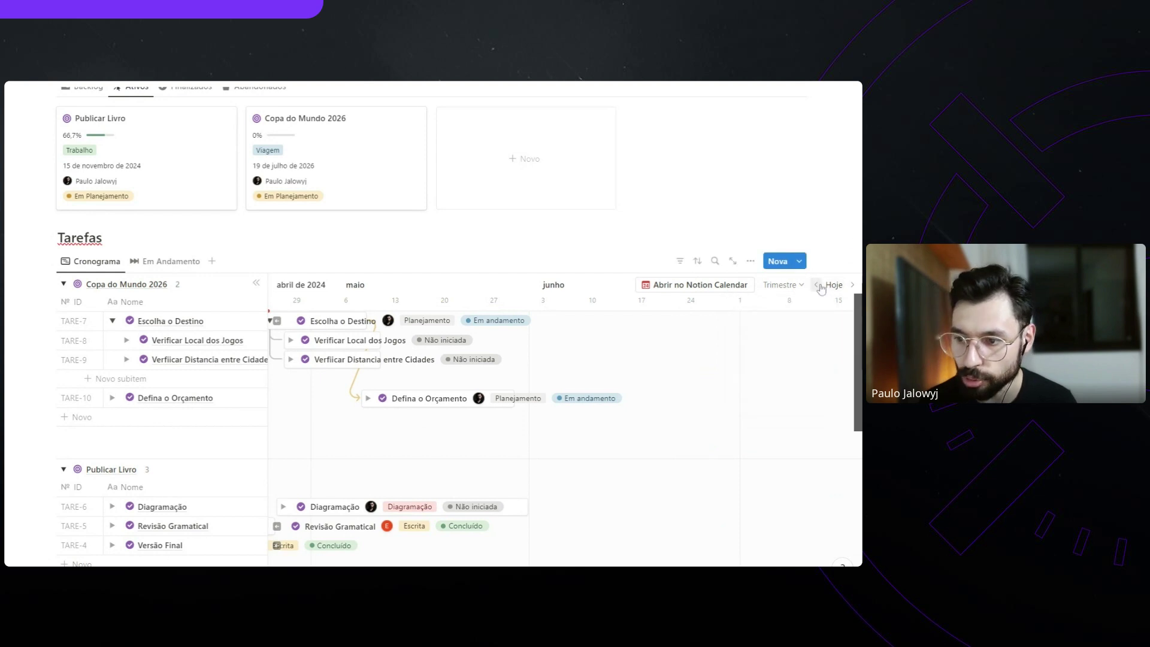
{"action": "left_click", "coordinate": [816, 285]}
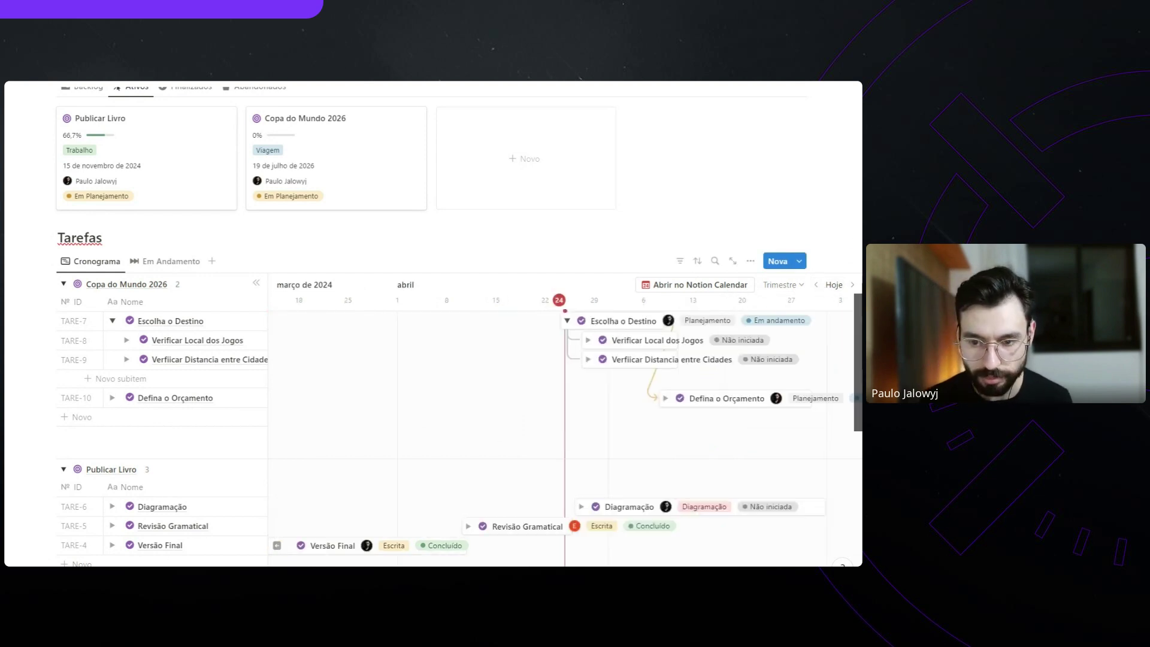
{"action": "scroll", "coordinate": [480, 437], "scroll_direction": "right", "scroll_amount": 3}
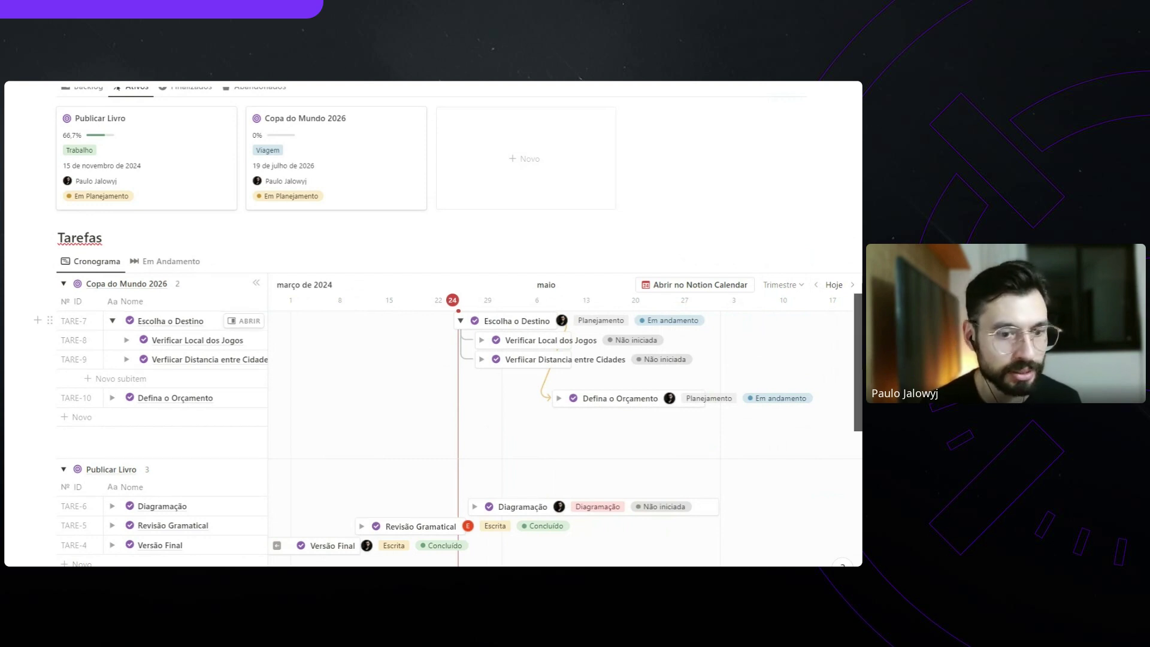
{"action": "left_click", "coordinate": [113, 398]}
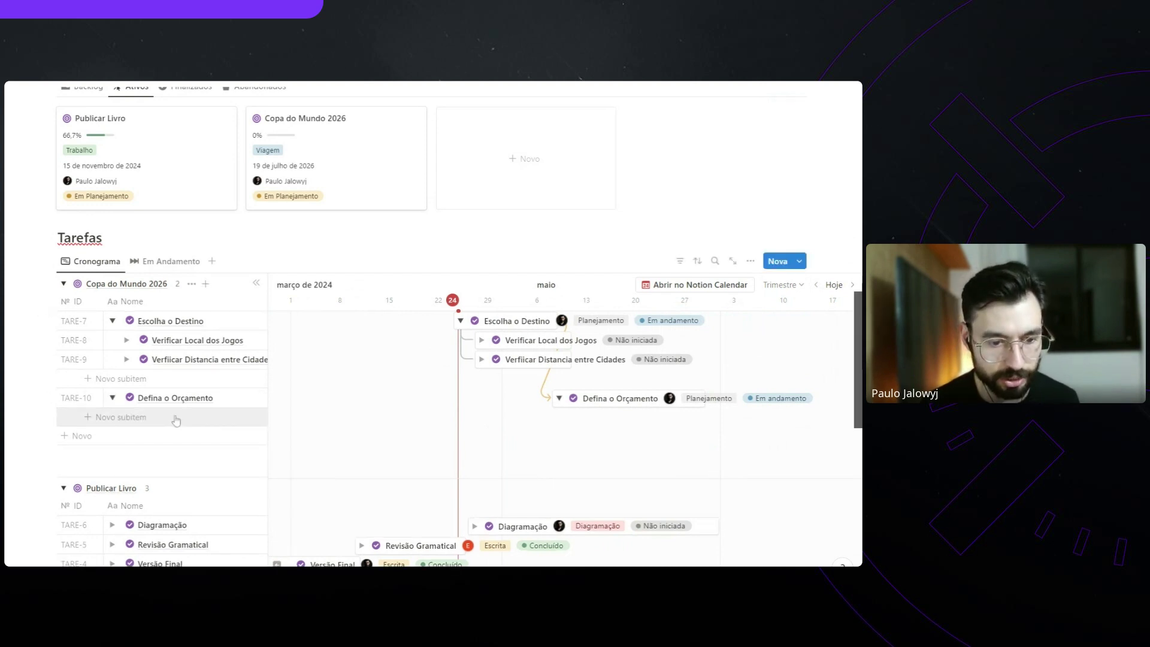
{"action": "left_click", "coordinate": [123, 417]}
{"action": "type", "text": "Reserve Passagens Aéreas"}
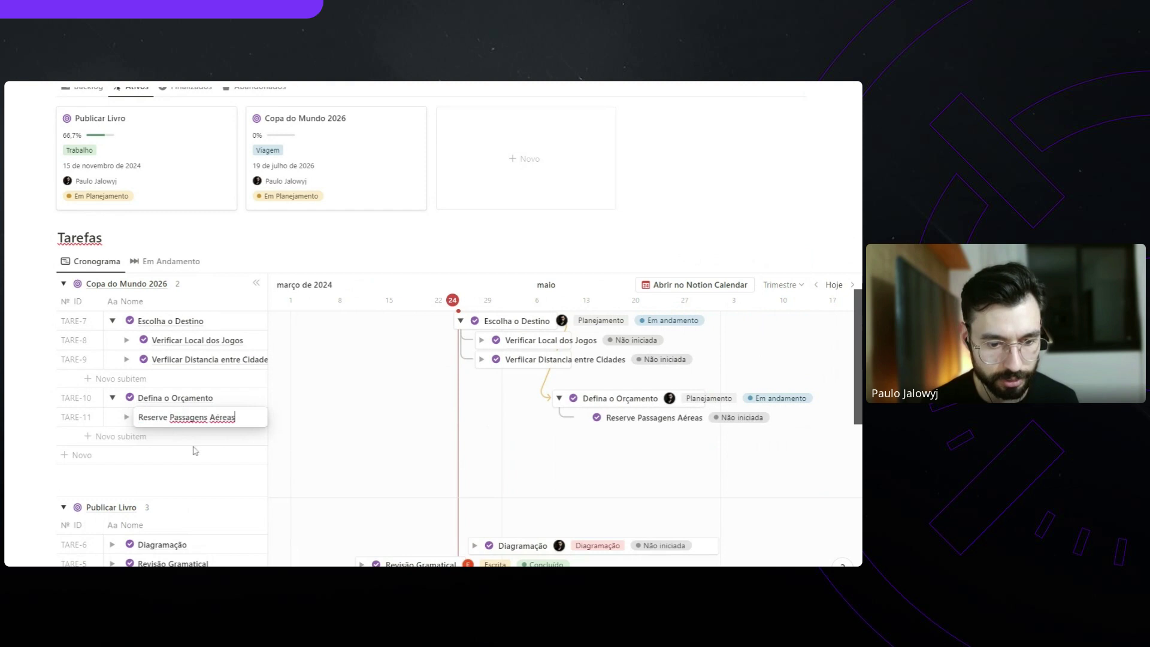
{"action": "key", "text": "Return"}
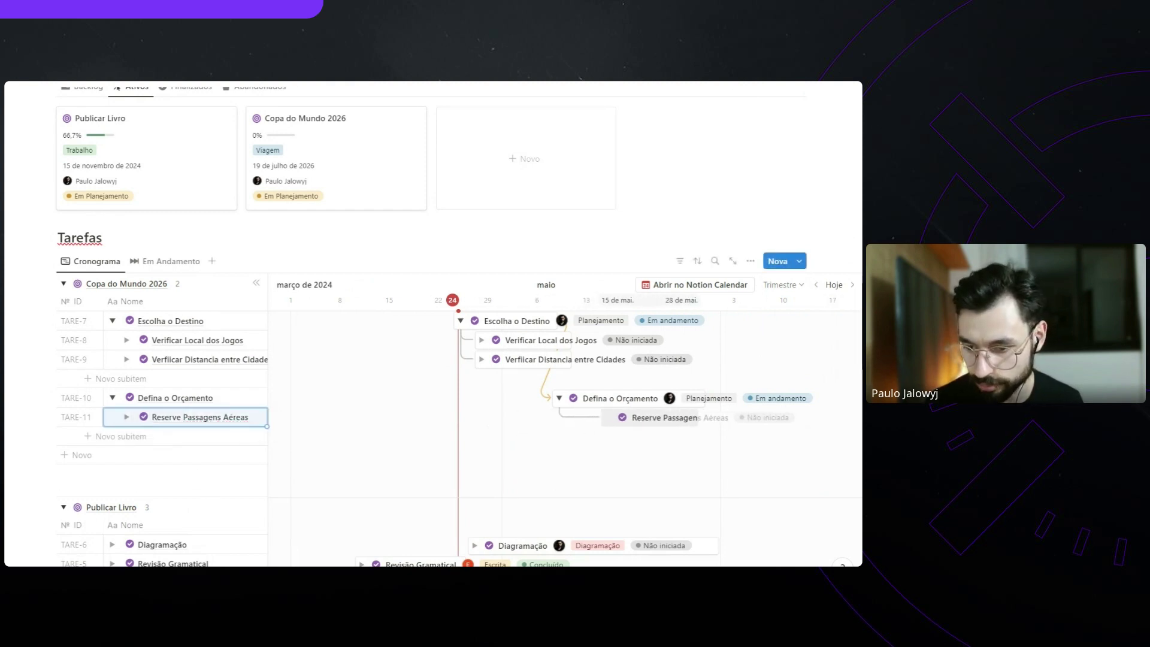
{"action": "left_click", "coordinate": [593, 418]}
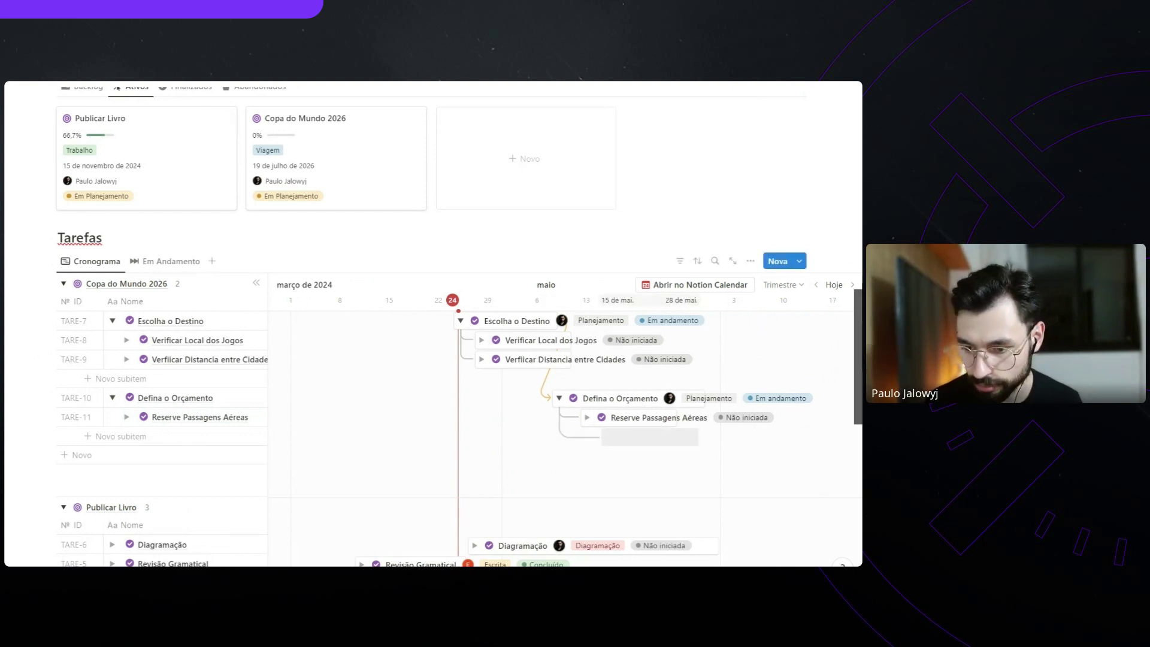
Add a second subitem under Defina o Orçamento on the timeline, spanning 12 to 25 May, and name it Encontre Hospedagem
{"action": "left_click", "coordinate": [629, 438]}
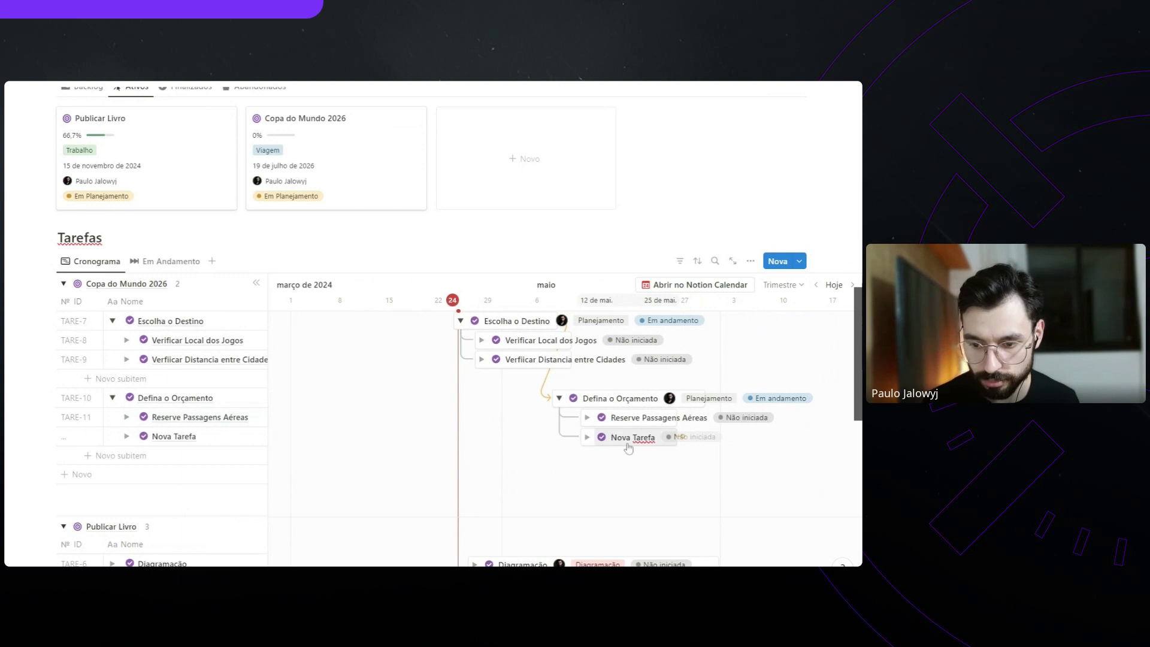
{"action": "key", "text": "BackSpace"}
{"action": "key", "text": "BackSpace"}
{"action": "key", "text": "BackSpace"}
{"action": "key", "text": "BackSpace"}
{"action": "key", "text": "BackSpace"}
{"action": "key", "text": "BackSpace"}
{"action": "key", "text": "BackSpace"}
{"action": "key", "text": "BackSpace"}
{"action": "key", "text": "BackSpace"}
{"action": "key", "text": "BackSpace"}
{"action": "key", "text": "BackSpace"}
{"action": "type", "text": "a"}
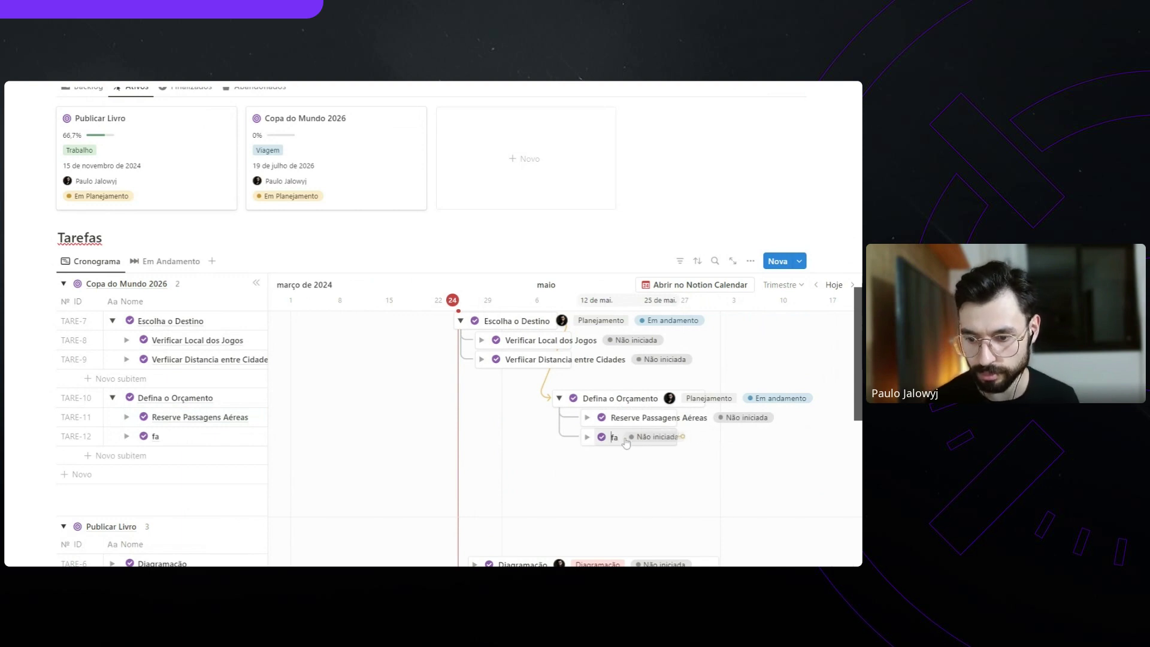
{"action": "key", "text": "BackSpace"}
{"action": "type", "text": "Encontre Hospedagem"}
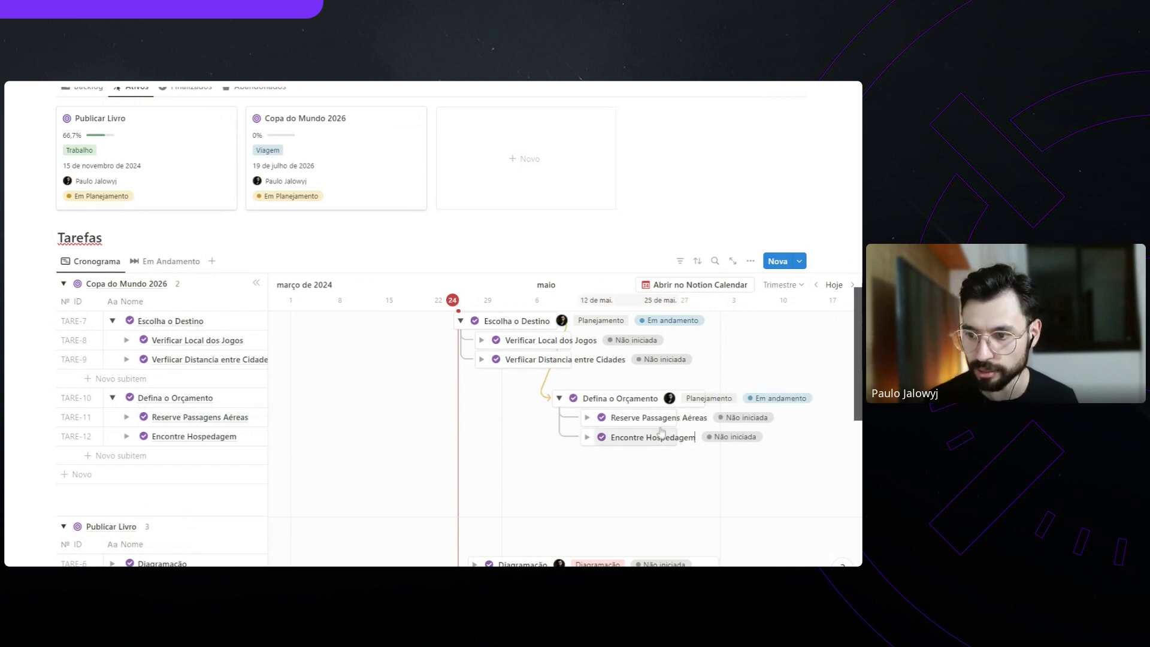
Set the Data Objetivo of the Defina o Orçamento task to 31 January 2026 and close the task page
{"action": "scroll", "coordinate": [628, 412], "scroll_direction": "down", "scroll_amount": 3}
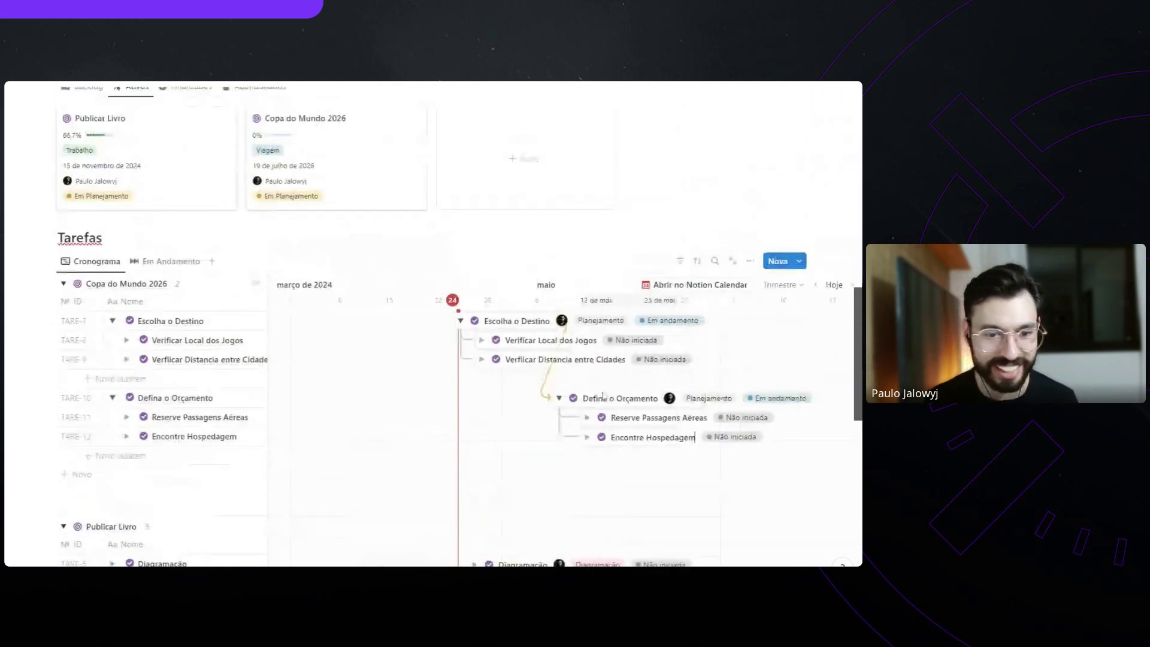
{"action": "scroll", "coordinate": [602, 395], "scroll_direction": "right", "scroll_amount": 3}
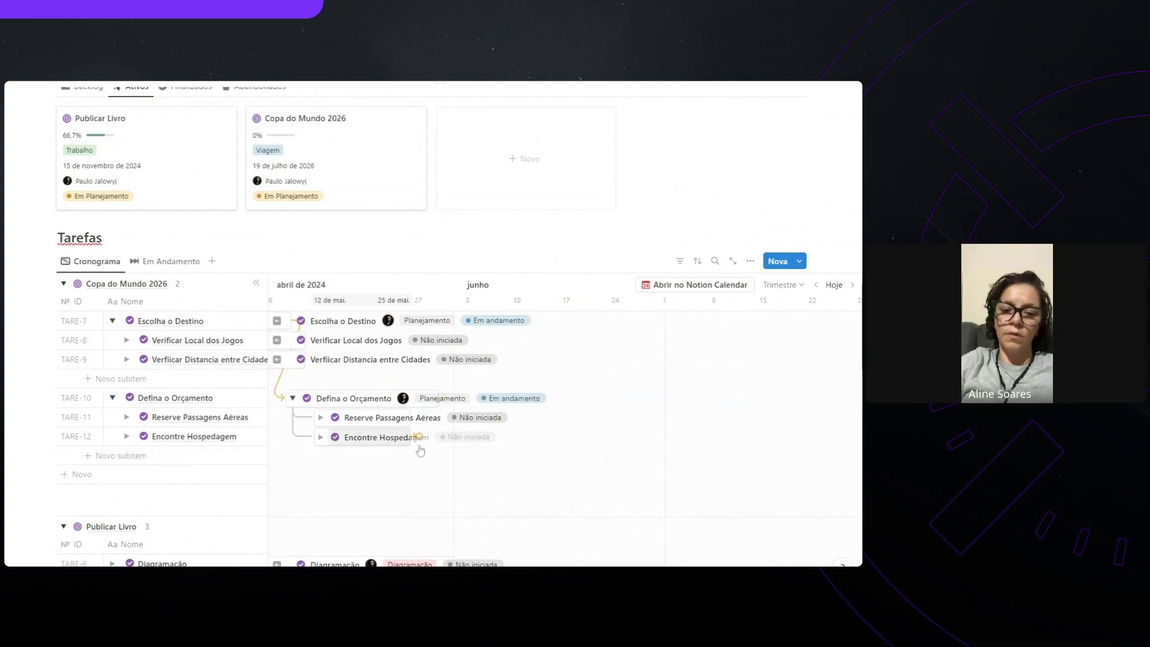
{"action": "left_click", "coordinate": [425, 405]}
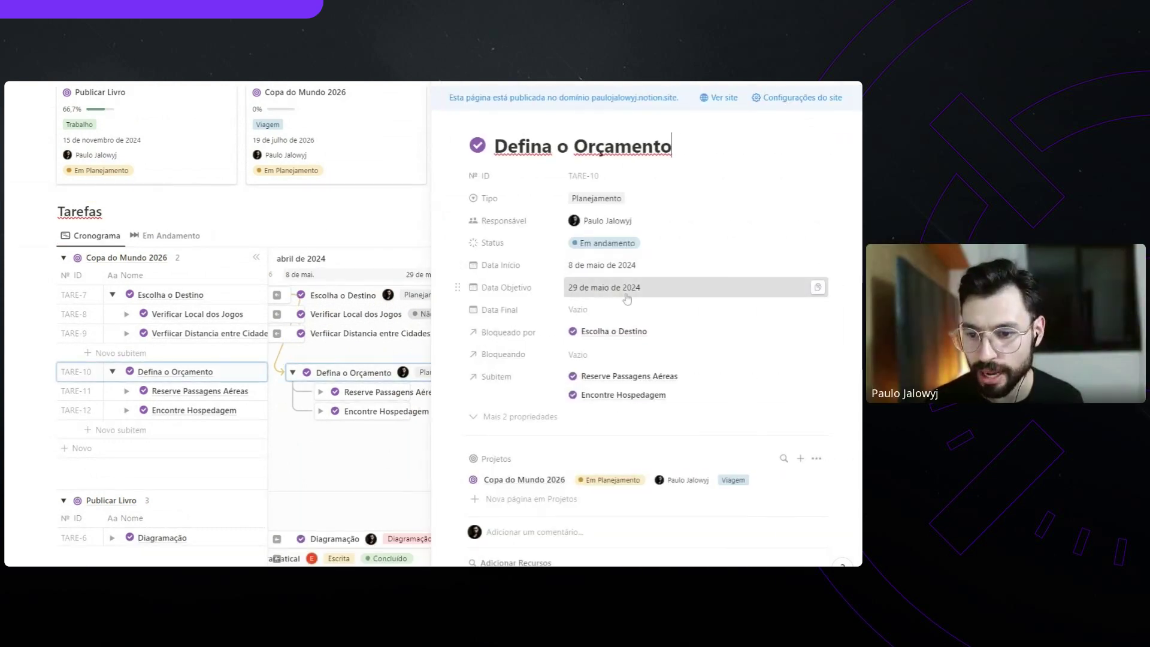
{"action": "left_click", "coordinate": [683, 289]}
{"action": "left_click", "coordinate": [699, 299]}
{"action": "left_click", "coordinate": [699, 300]}
{"action": "left_click", "coordinate": [699, 300]}
{"action": "left_click", "coordinate": [700, 300]}
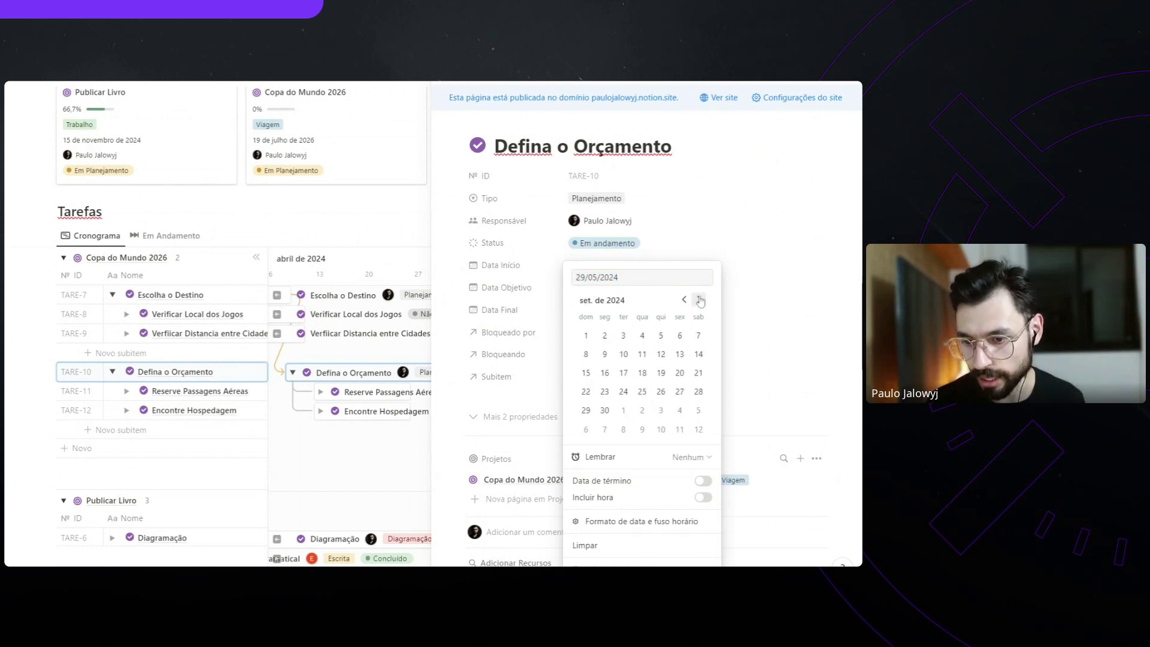
{"action": "left_click", "coordinate": [700, 301]}
{"action": "left_click", "coordinate": [686, 303]}
{"action": "left_click", "coordinate": [686, 303]}
{"action": "left_click", "coordinate": [686, 302]}
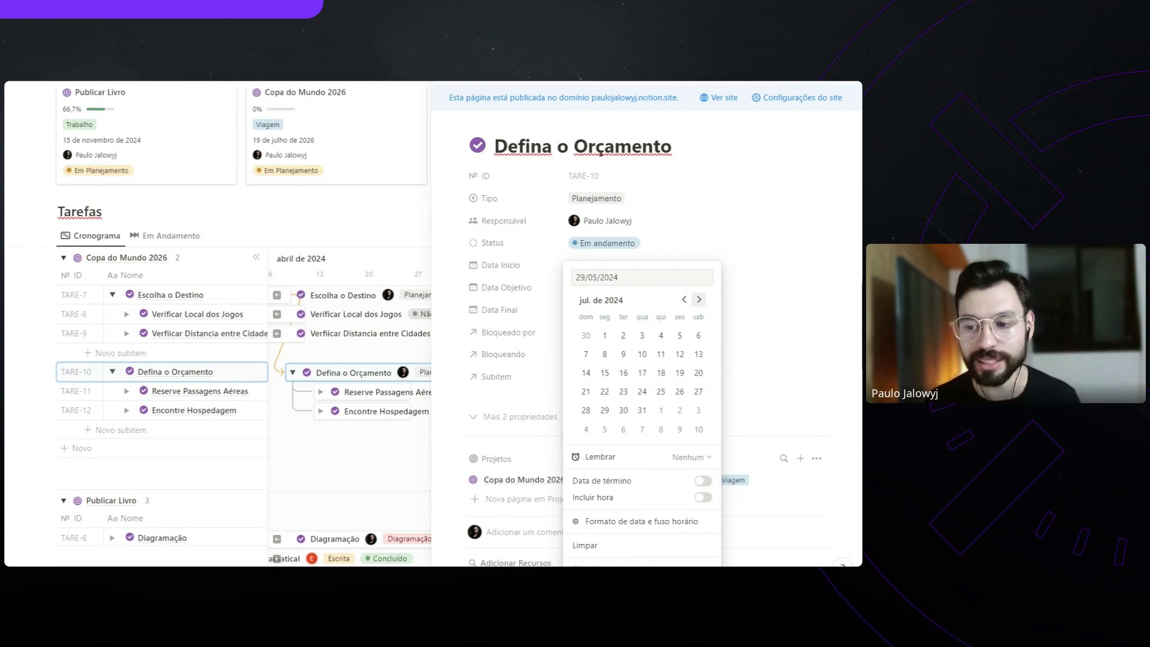
{"action": "left_click", "coordinate": [698, 300]}
{"action": "left_click", "coordinate": [699, 299]}
{"action": "left_click", "coordinate": [698, 299]}
{"action": "left_click", "coordinate": [699, 300]}
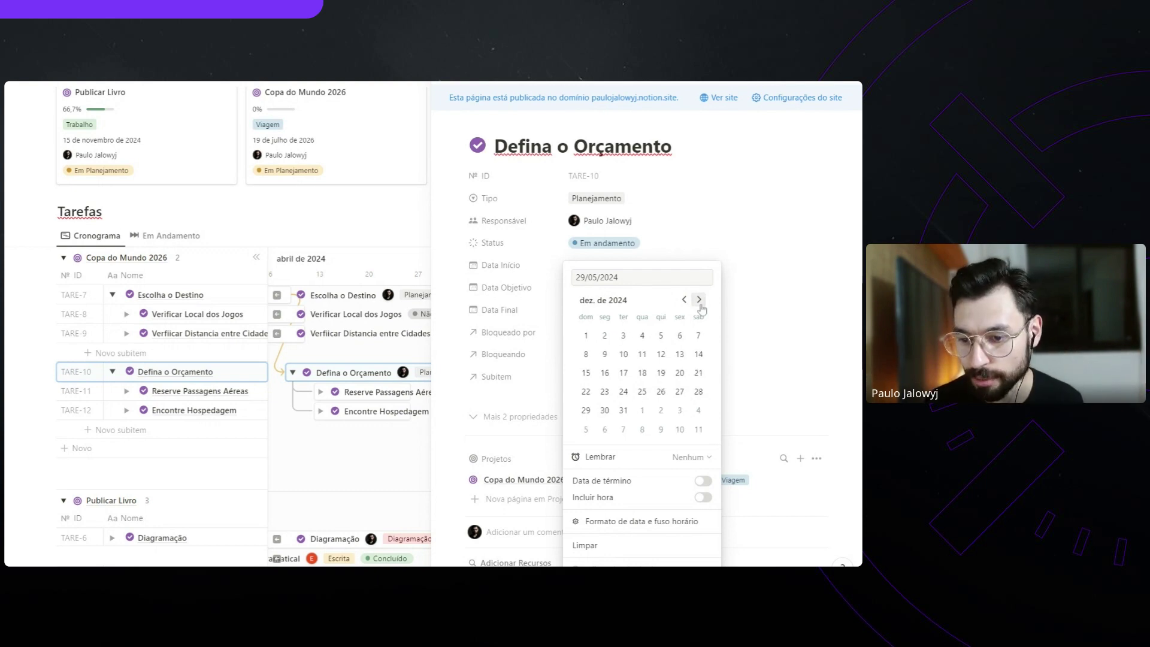
{"action": "left_click", "coordinate": [699, 300]}
{"action": "left_click", "coordinate": [698, 300]}
{"action": "left_click", "coordinate": [699, 300]}
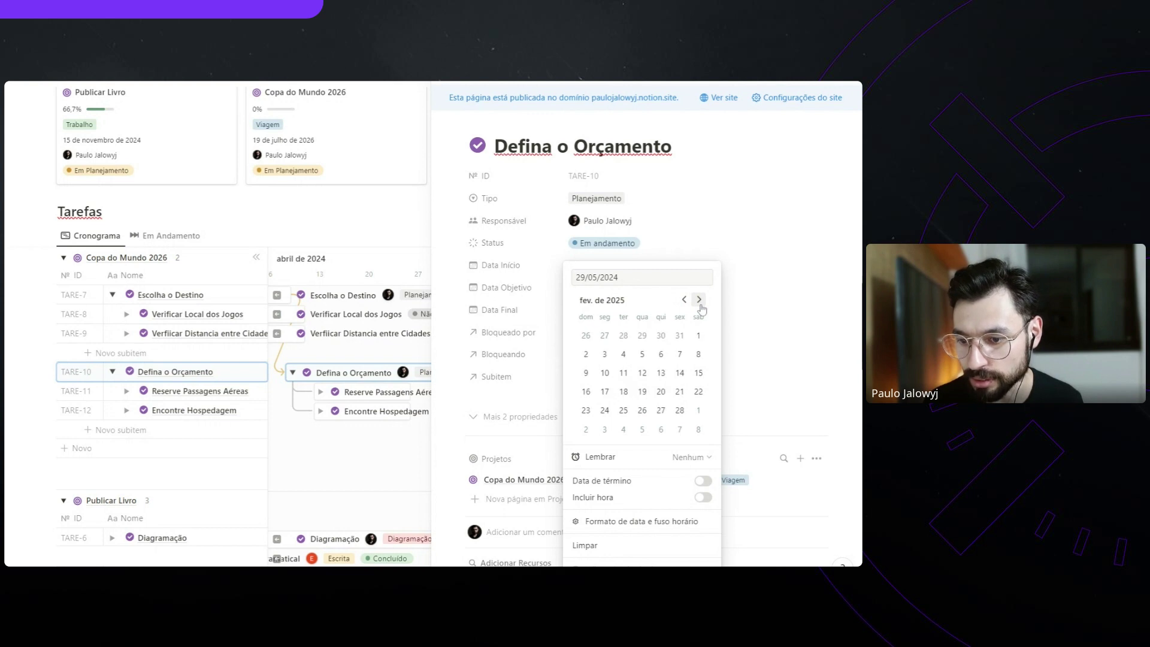
{"action": "left_click", "coordinate": [699, 299]}
{"action": "left_click", "coordinate": [699, 300]}
{"action": "left_click", "coordinate": [699, 300]}
{"action": "left_click", "coordinate": [699, 299]}
{"action": "left_click", "coordinate": [699, 300]}
{"action": "left_click", "coordinate": [700, 301]}
{"action": "left_click", "coordinate": [700, 301]}
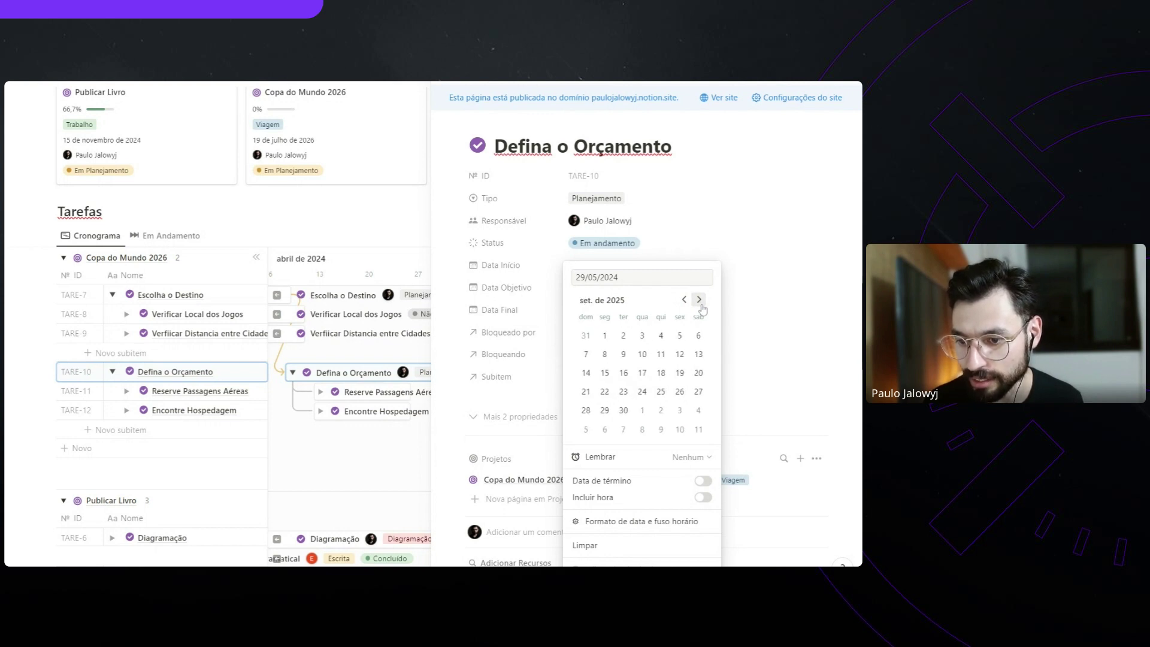
{"action": "left_click", "coordinate": [699, 301]}
{"action": "left_click", "coordinate": [699, 300]}
{"action": "left_click", "coordinate": [699, 301]}
{"action": "left_click", "coordinate": [699, 300]}
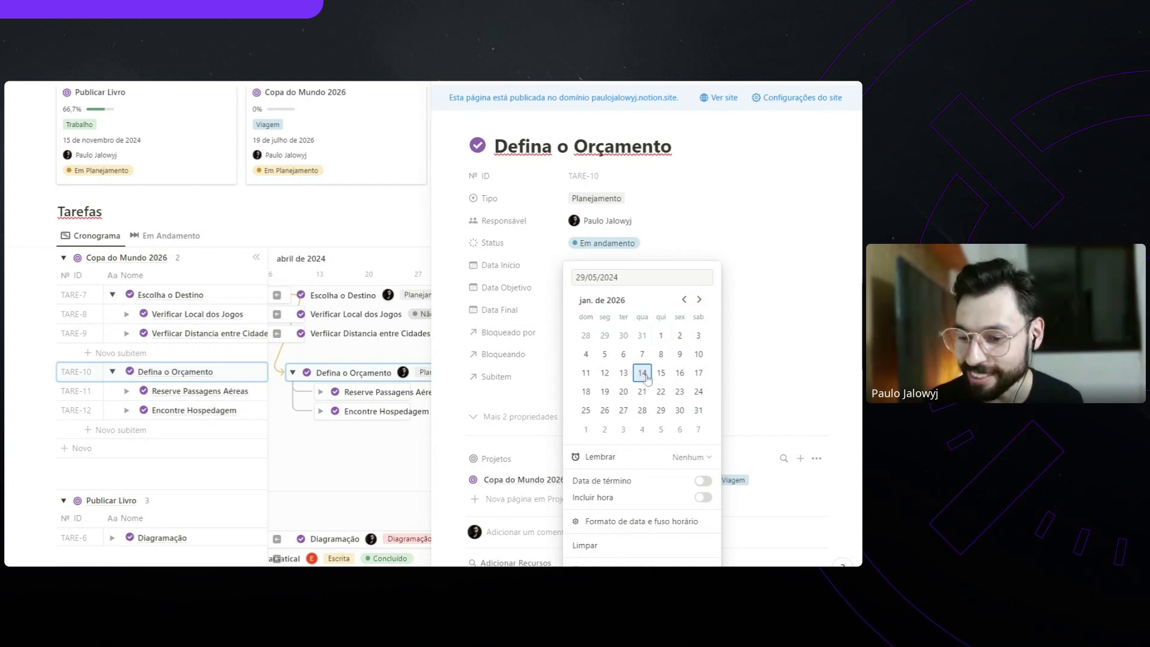
{"action": "left_click", "coordinate": [699, 412]}
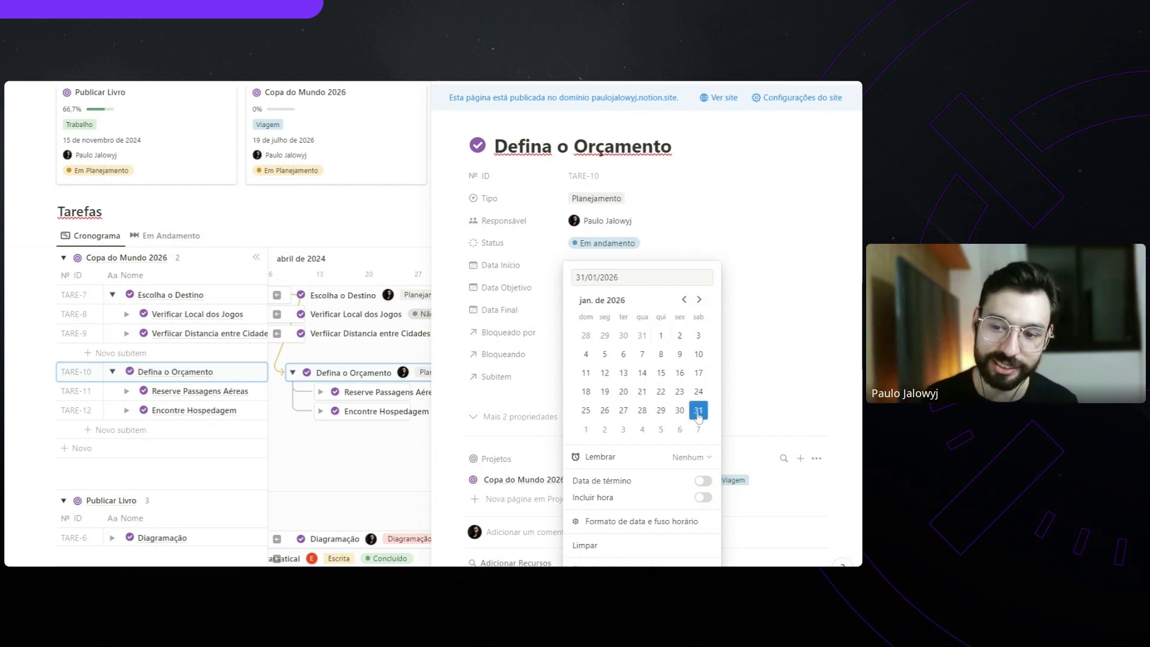
{"action": "left_click", "coordinate": [812, 349]}
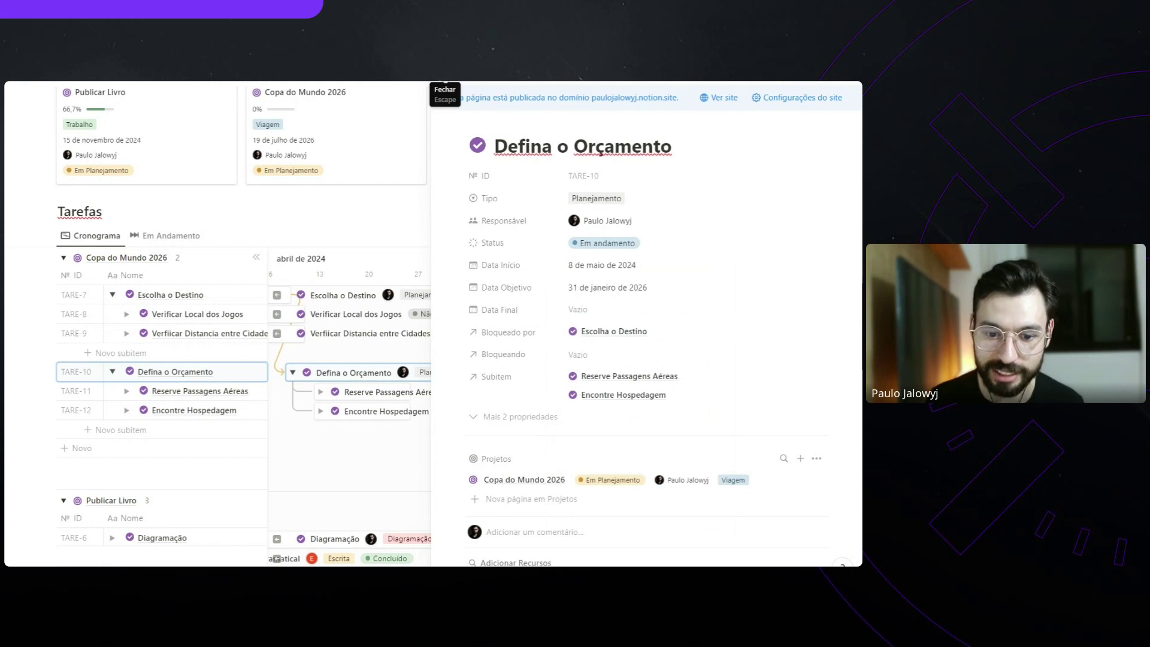
{"action": "left_click", "coordinate": [443, 90]}
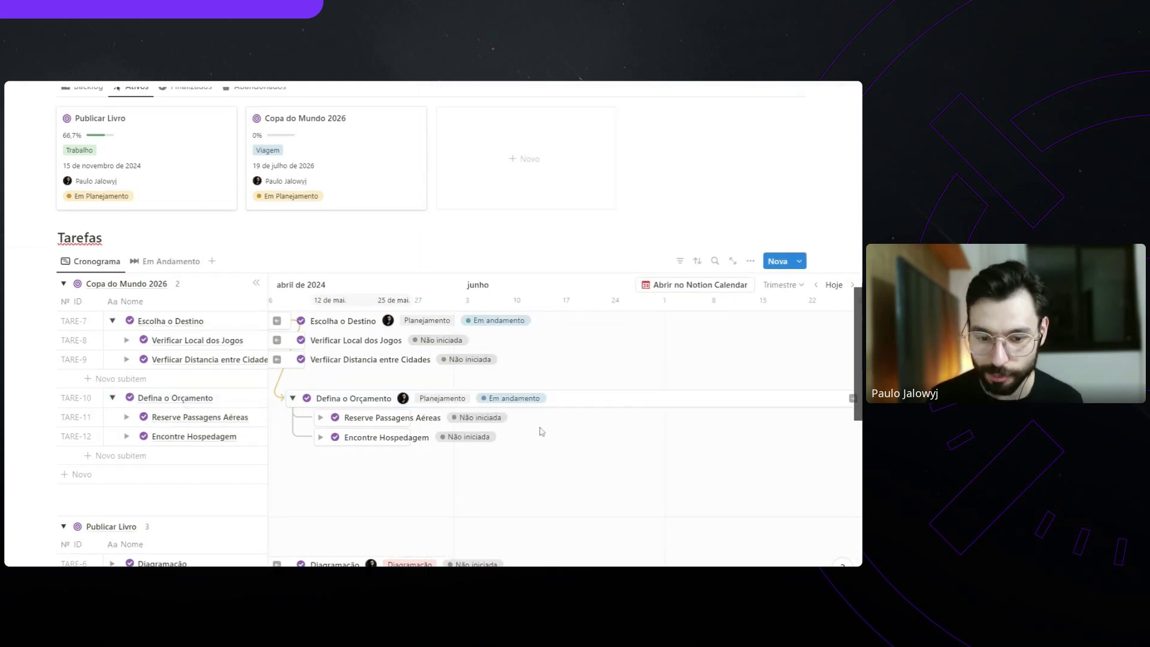
Switch the time scale of the Cronograma timeline to Ano
{"action": "scroll", "coordinate": [560, 400], "scroll_direction": "right", "scroll_amount": 10}
{"action": "scroll", "coordinate": [573, 465], "scroll_direction": "right", "scroll_amount": 20}
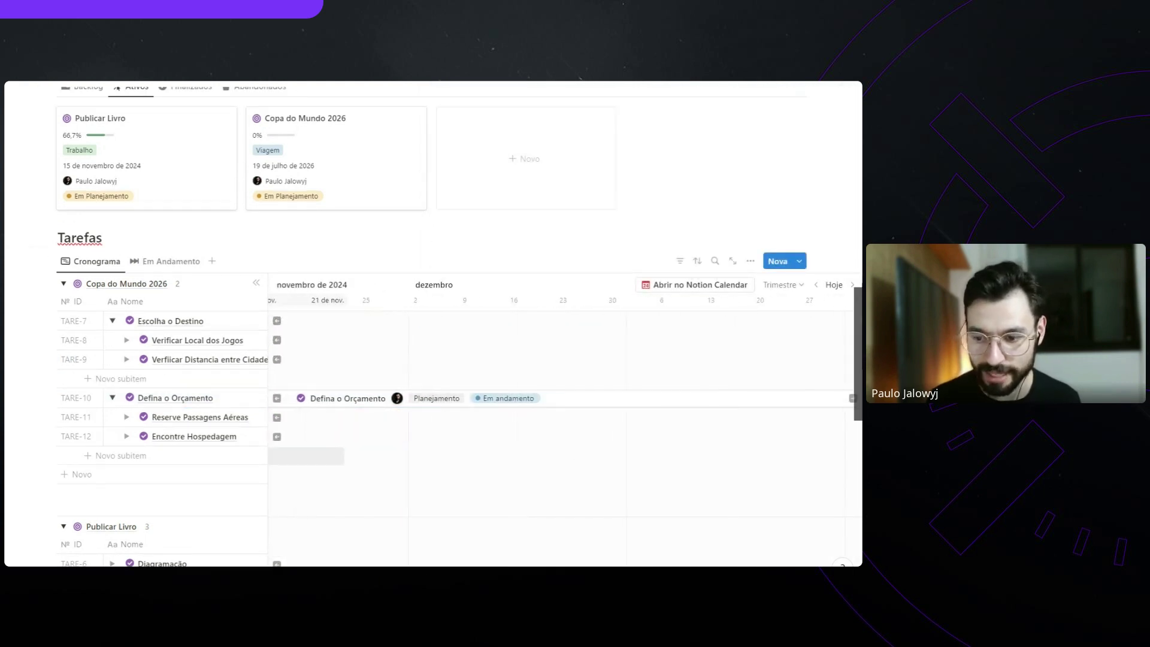
{"action": "scroll", "coordinate": [557, 468], "scroll_direction": "left", "scroll_amount": 10}
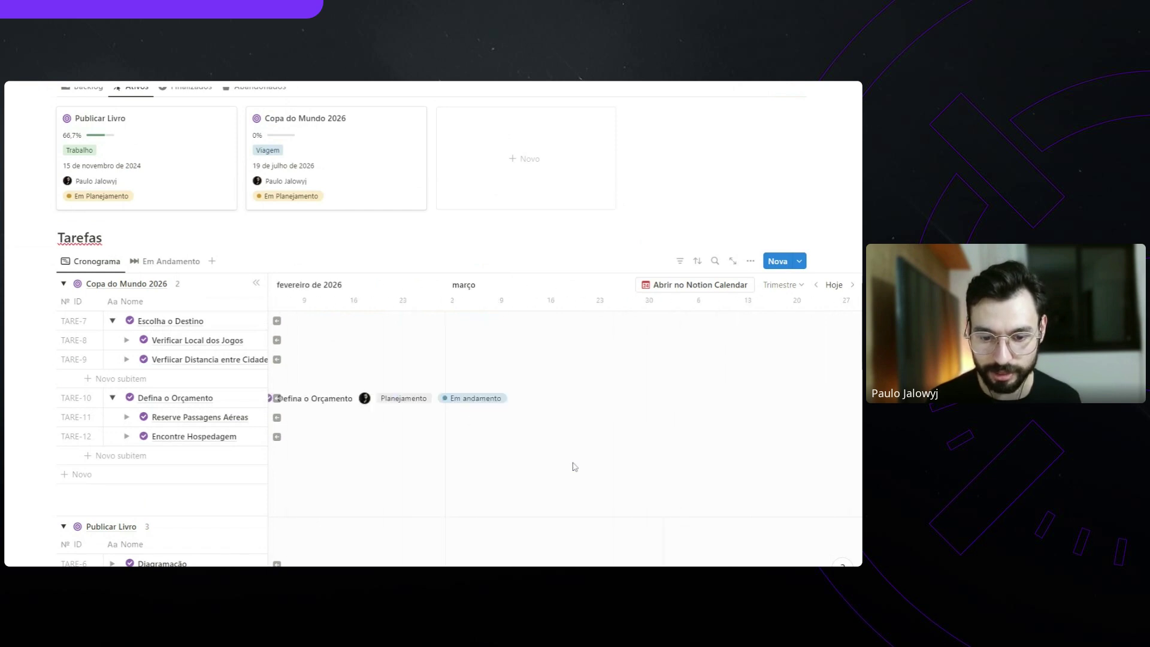
{"action": "scroll", "coordinate": [534, 469], "scroll_direction": "left", "scroll_amount": 20}
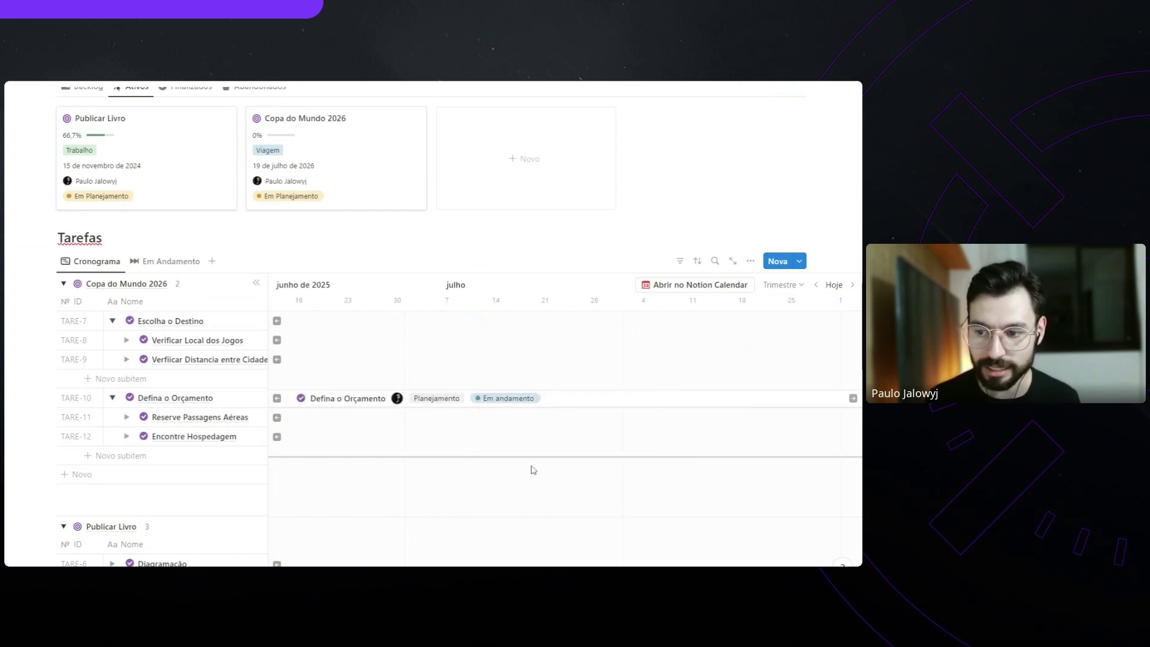
{"action": "scroll", "coordinate": [533, 470], "scroll_direction": "right", "scroll_amount": 3}
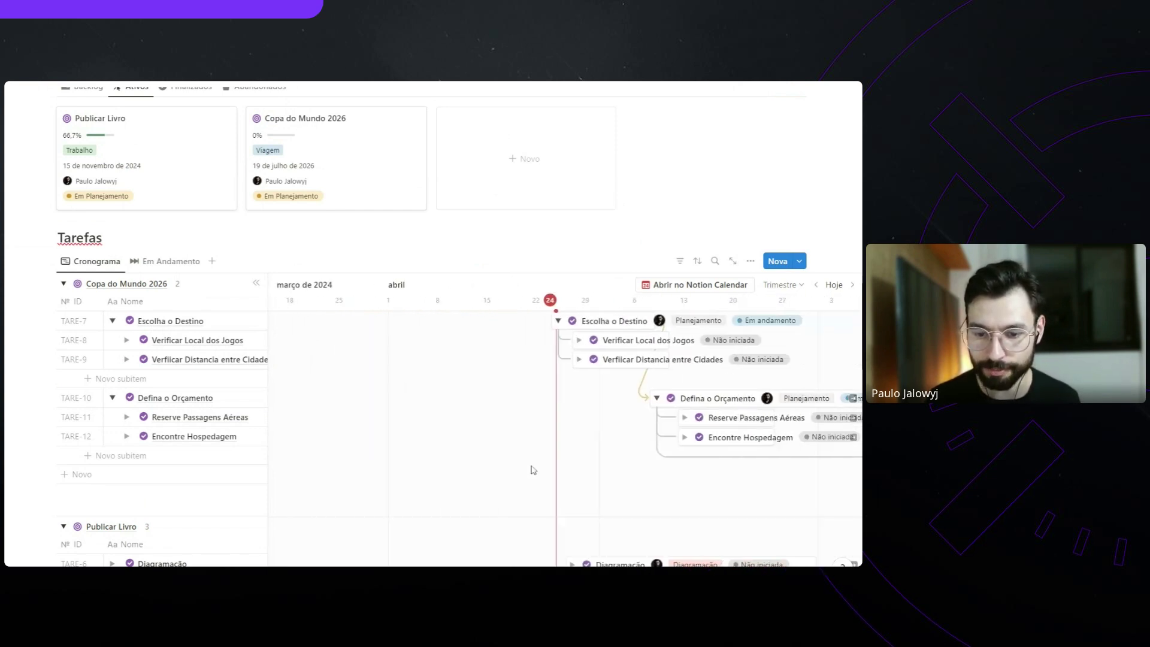
{"action": "left_click", "coordinate": [782, 285]}
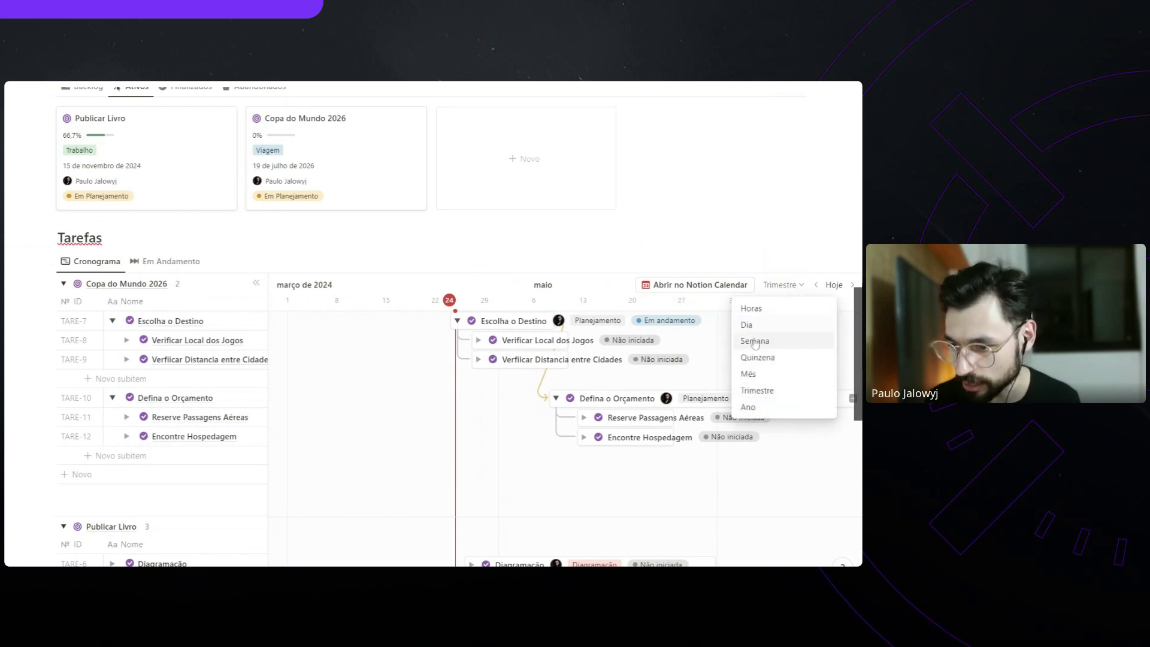
{"action": "left_click", "coordinate": [751, 406]}
{"action": "scroll", "coordinate": [710, 351], "scroll_direction": "right", "scroll_amount": 10}
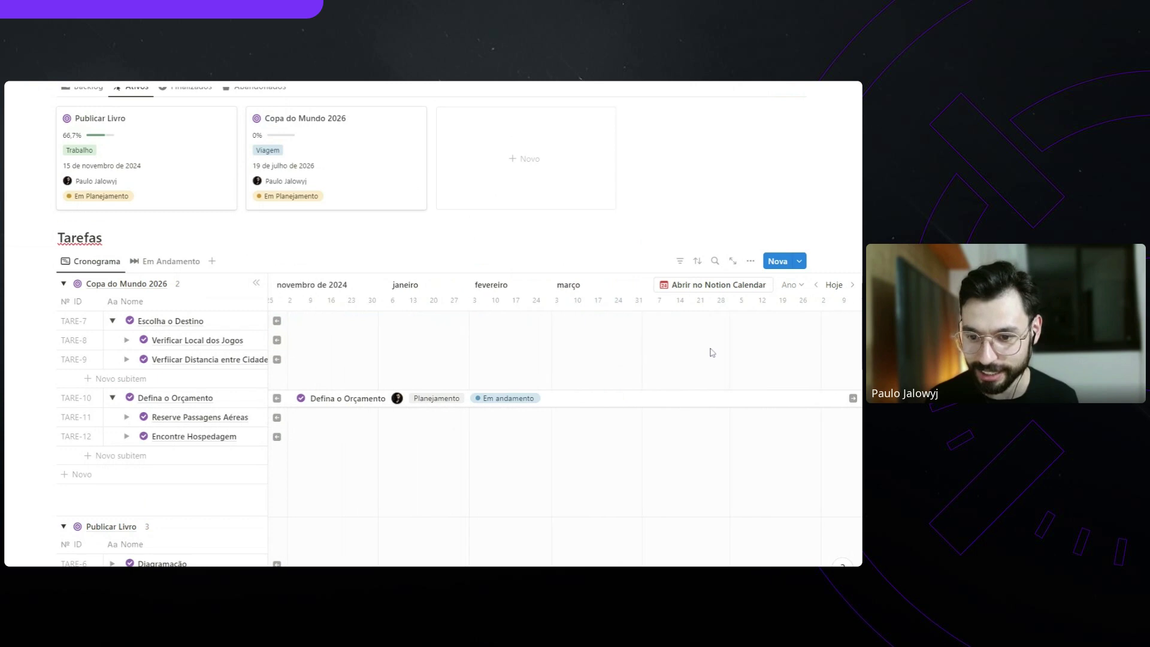
{"action": "left_click", "coordinate": [793, 286]}
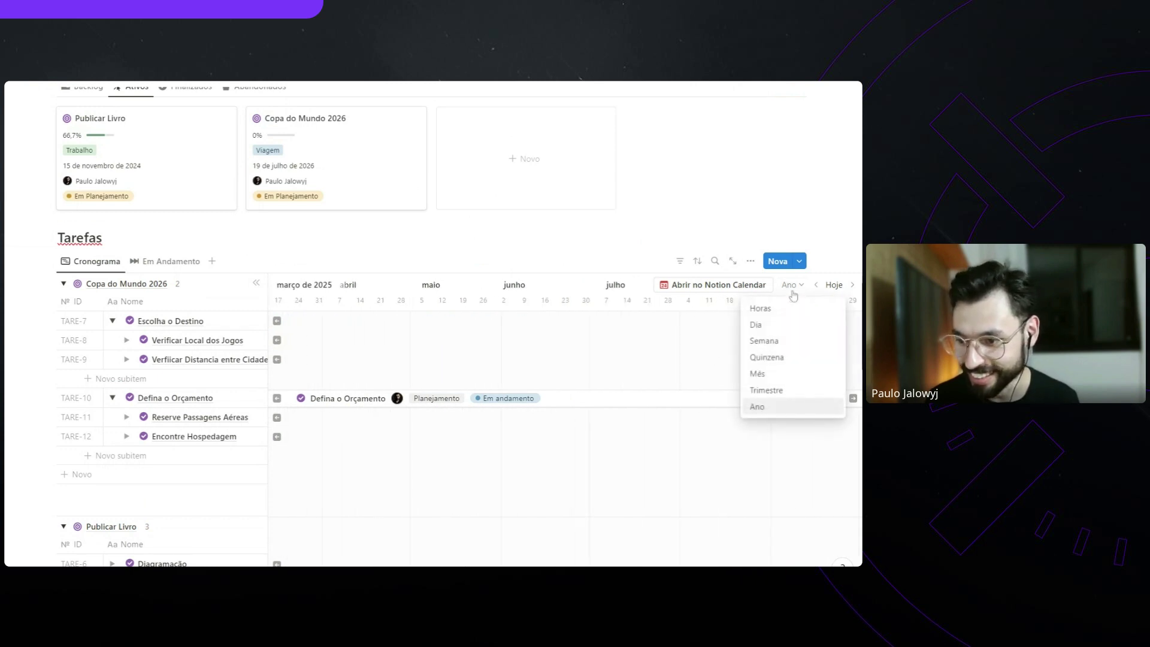
{"action": "left_click", "coordinate": [753, 405]}
Examine how the Copa do Mundo 2026 tasks extend across the yearly timeline, from today's date through the months ahead
{"action": "scroll", "coordinate": [670, 352], "scroll_direction": "right", "scroll_amount": 15}
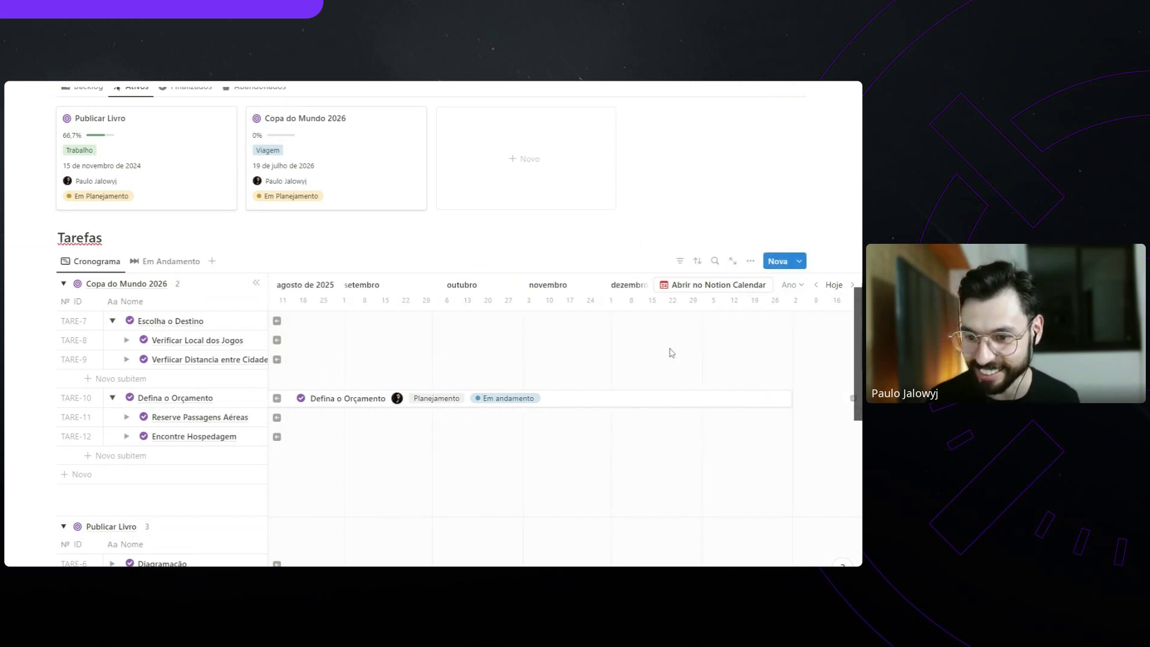
{"action": "scroll", "coordinate": [626, 367], "scroll_direction": "left", "scroll_amount": 10}
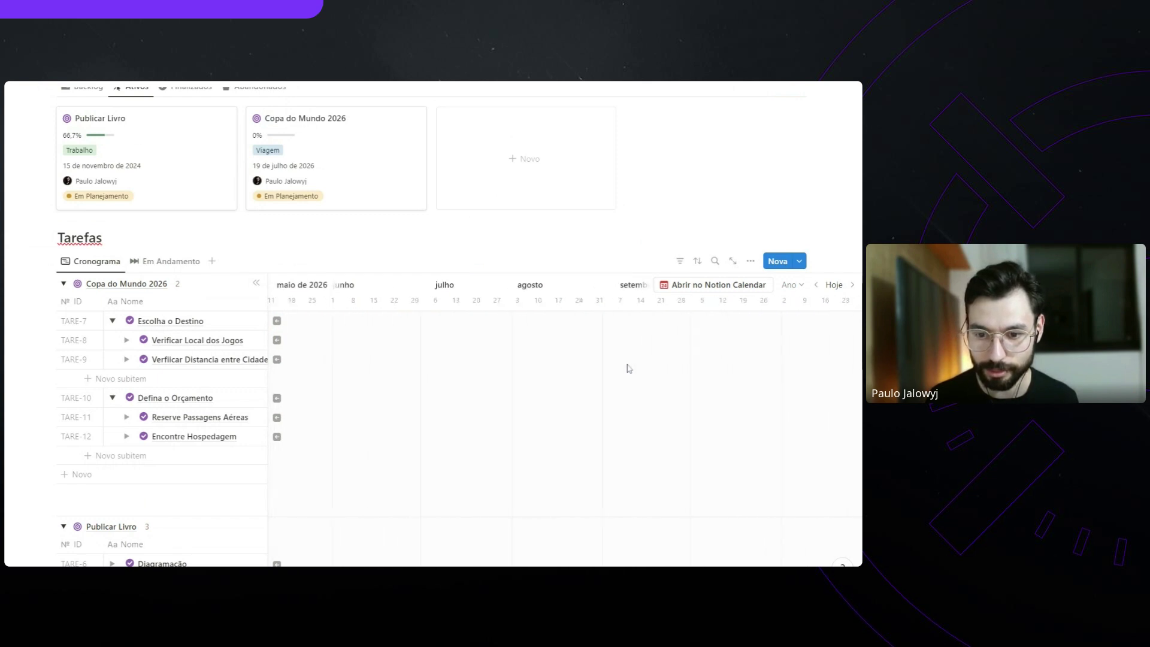
{"action": "left_click", "coordinate": [834, 286]}
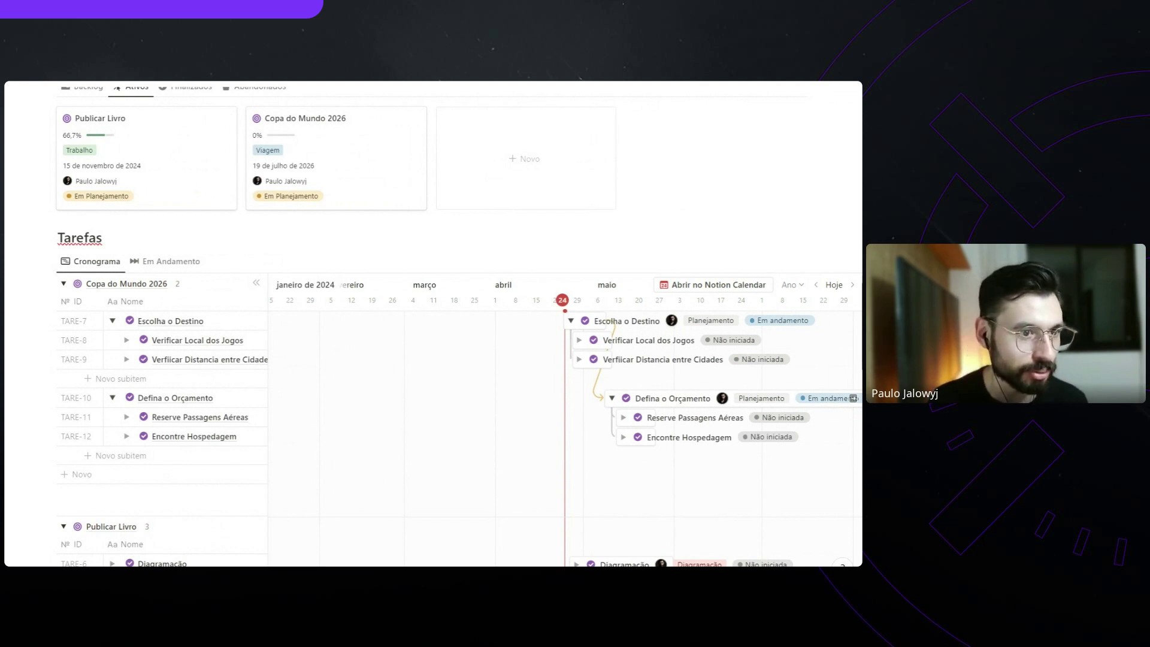
{"action": "scroll", "coordinate": [611, 421], "scroll_direction": "right", "scroll_amount": 3}
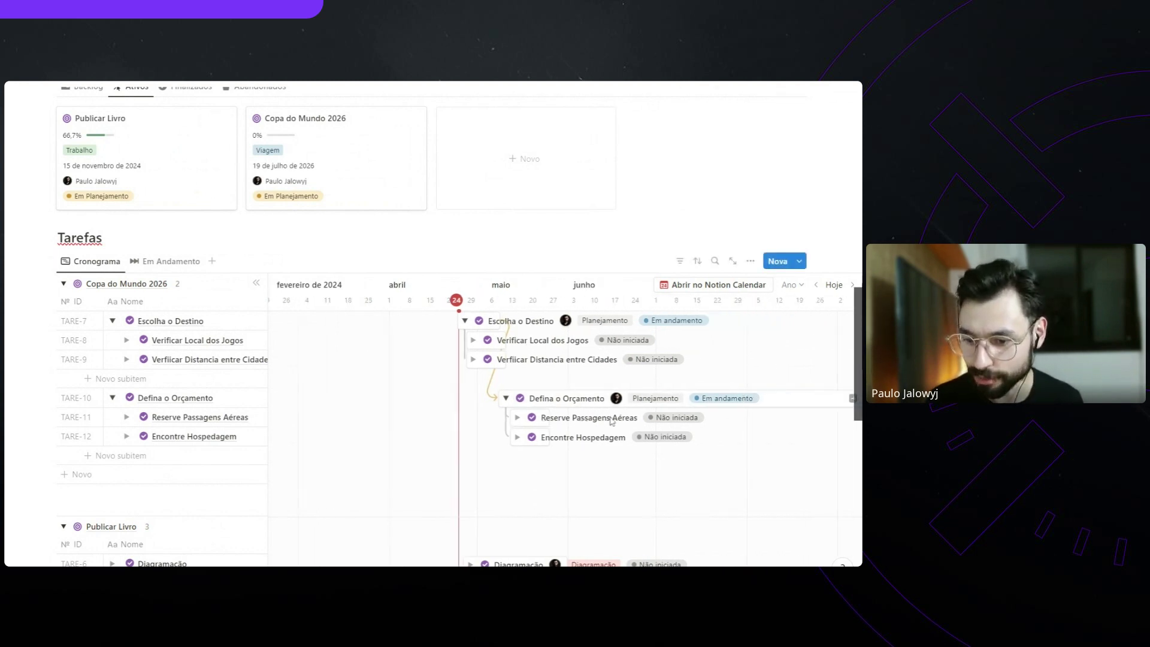
{"action": "scroll", "coordinate": [611, 421], "scroll_direction": "right", "scroll_amount": 5}
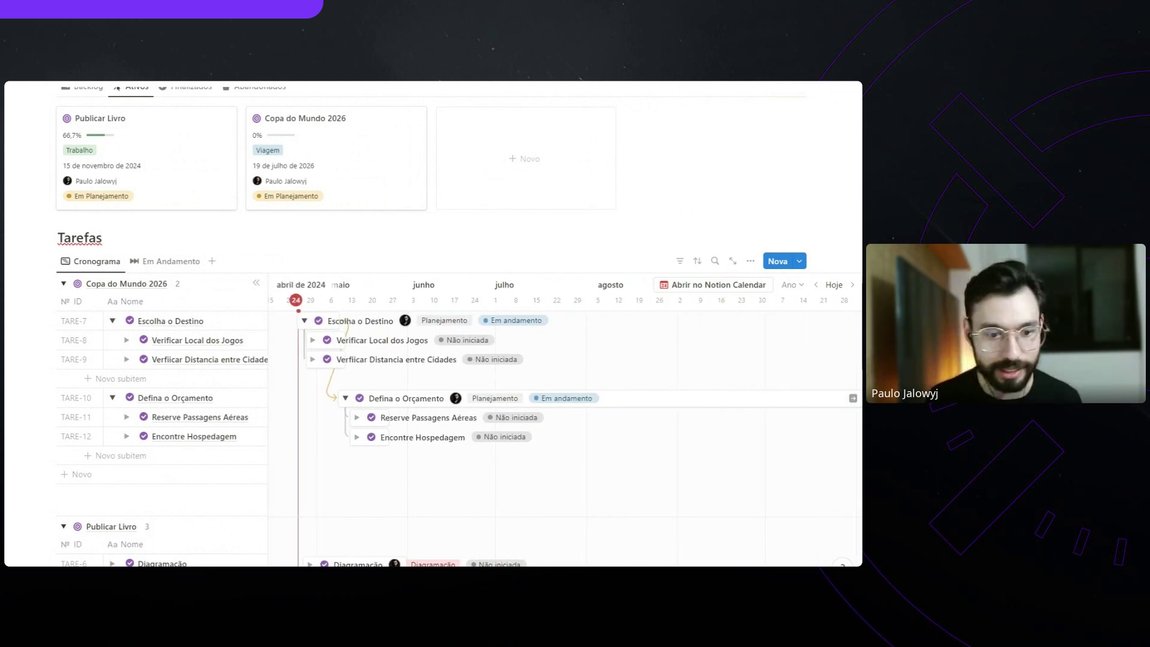
{"action": "scroll", "coordinate": [611, 421], "scroll_direction": "right", "scroll_amount": 3}
{"action": "scroll", "coordinate": [612, 421], "scroll_direction": "left", "scroll_amount": 5}
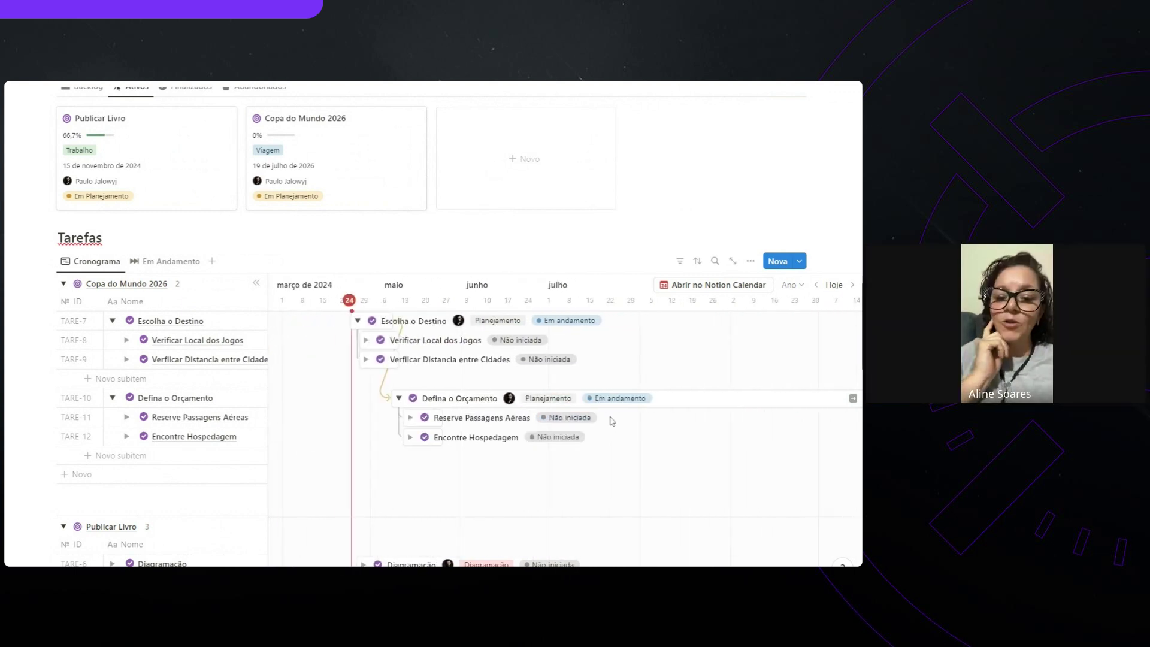
{"action": "scroll", "coordinate": [612, 422], "scroll_direction": "right", "scroll_amount": 3}
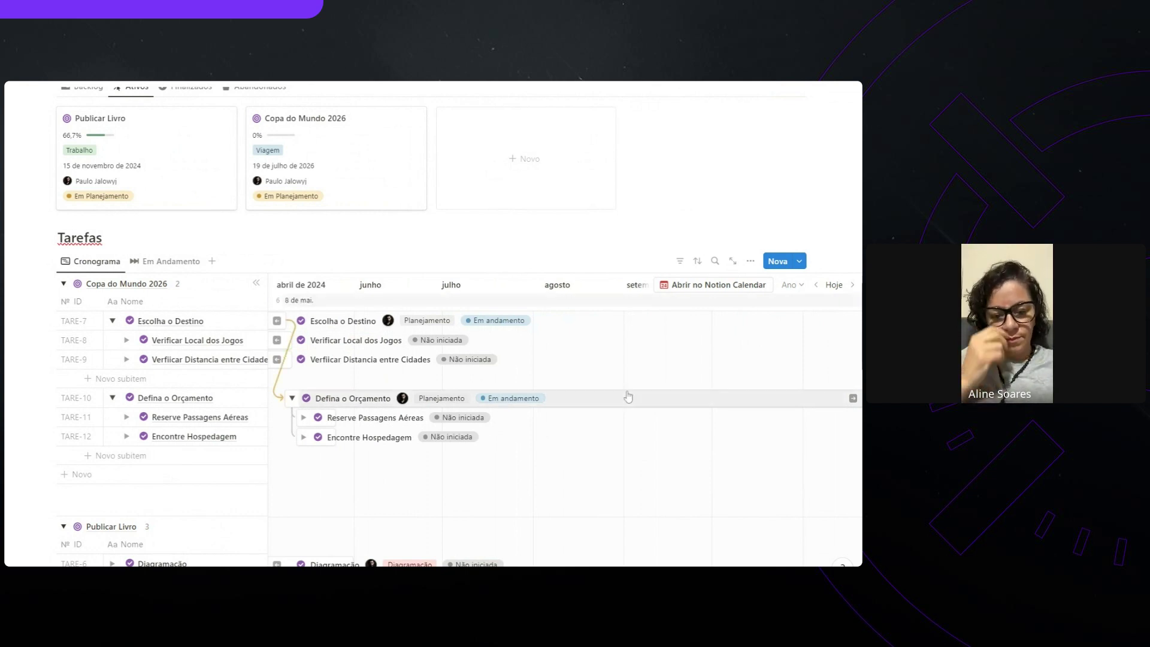
{"action": "scroll", "coordinate": [629, 398], "scroll_direction": "right", "scroll_amount": 10}
{"action": "scroll", "coordinate": [629, 397], "scroll_direction": "right", "scroll_amount": 4}
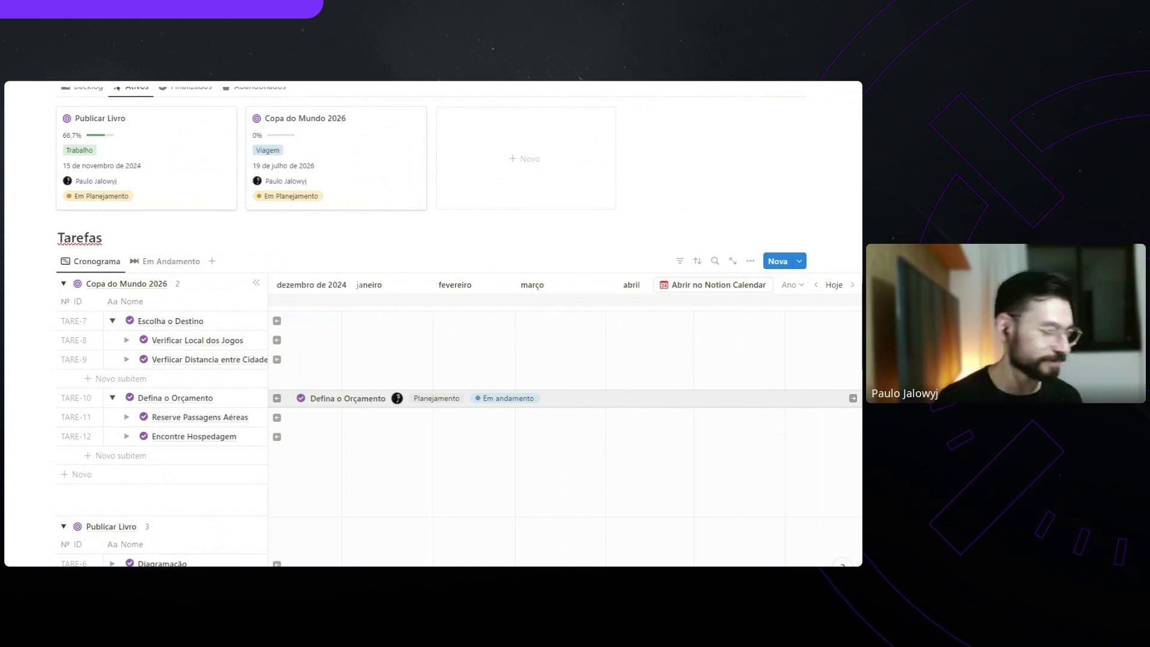
Add a task from the Nova Tarefa template and name it Planeje seu Itinerário
{"action": "left_click", "coordinate": [799, 260]}
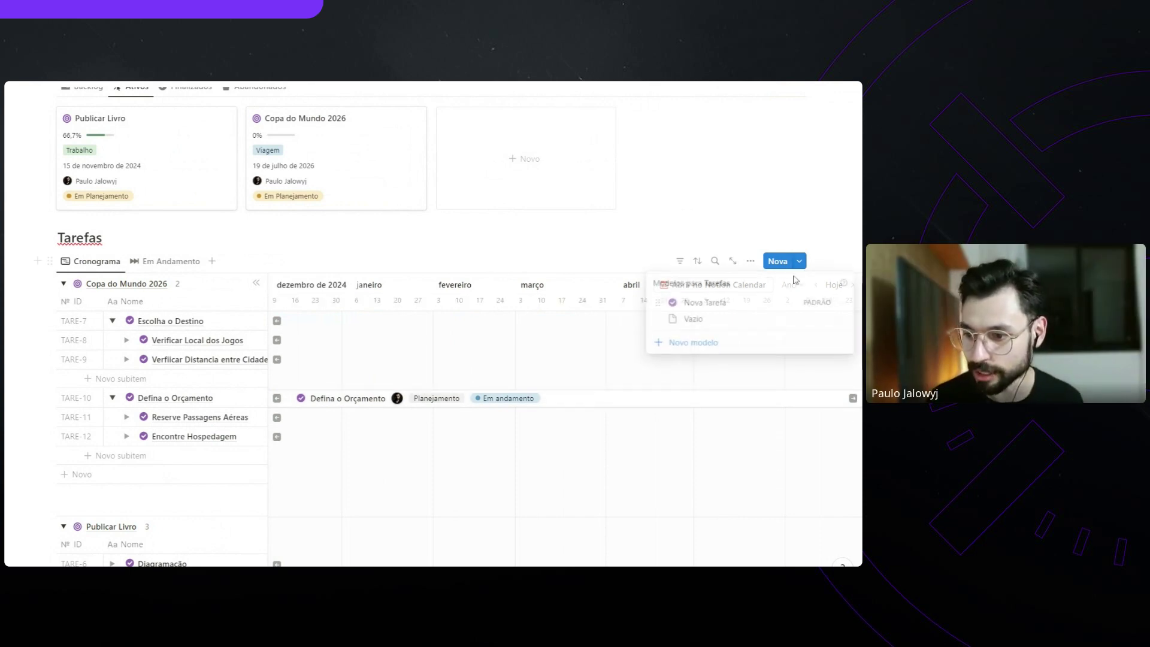
{"action": "left_click", "coordinate": [769, 306]}
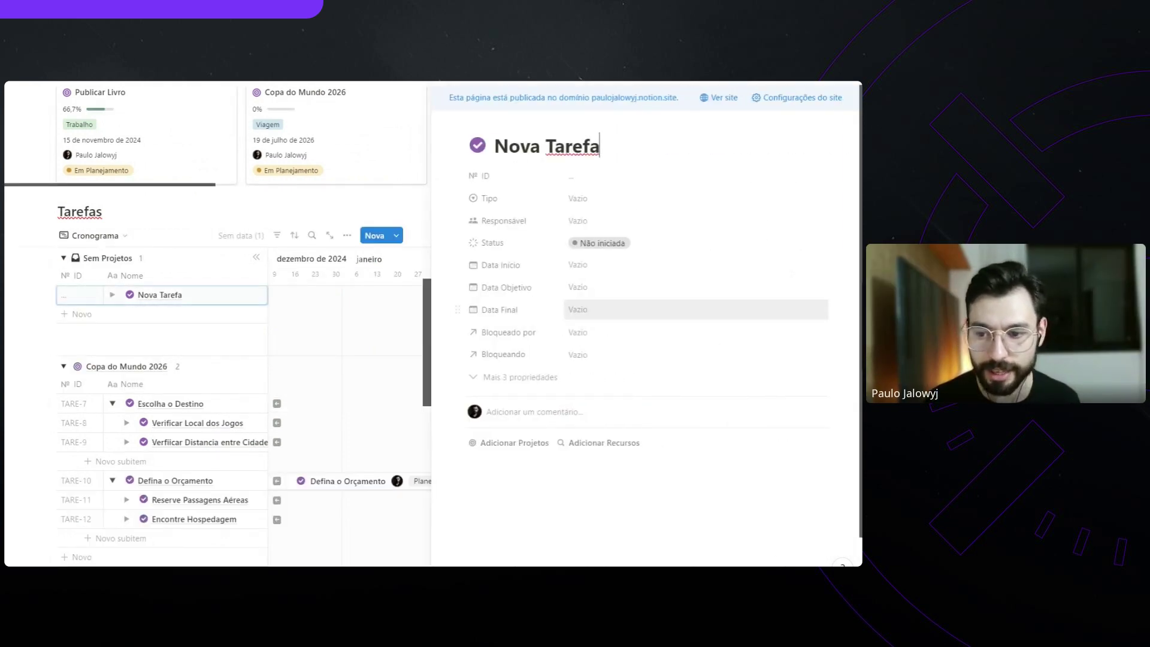
{"action": "key", "text": "ctrl+shift+Left"}
{"action": "key", "text": "ctrl+shift+Left"}
{"action": "type", "text": "Planeje seu Itinerário"}
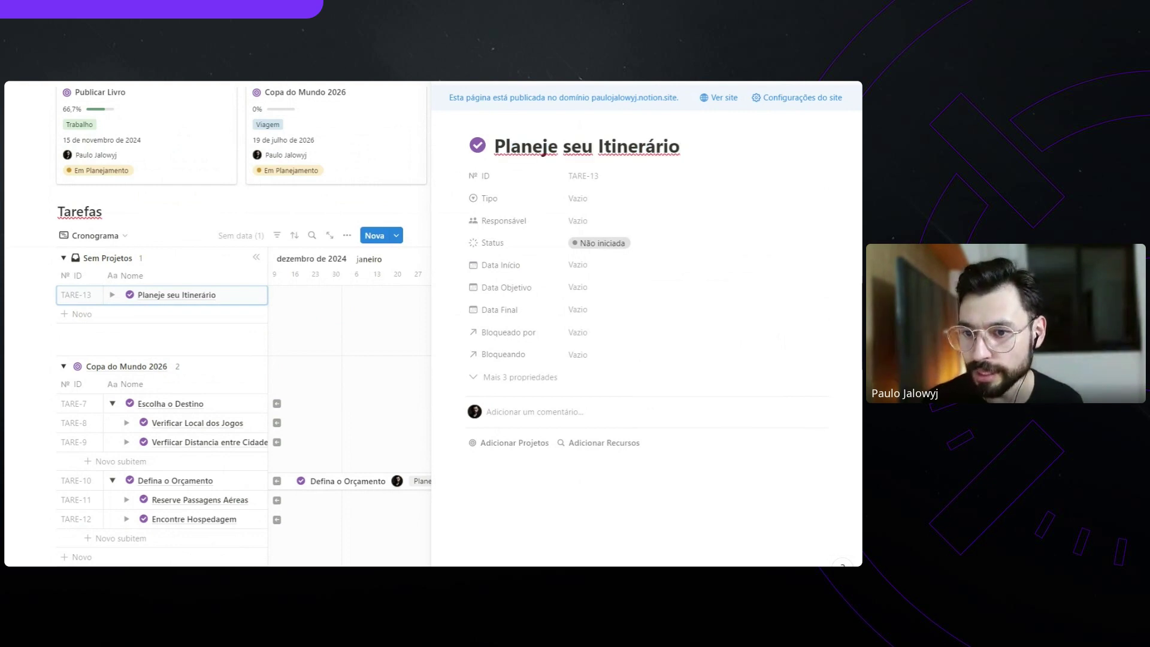
Set the Data Início of the Planeje seu Itinerário task to 1 January 2025
{"action": "left_click", "coordinate": [601, 272]}
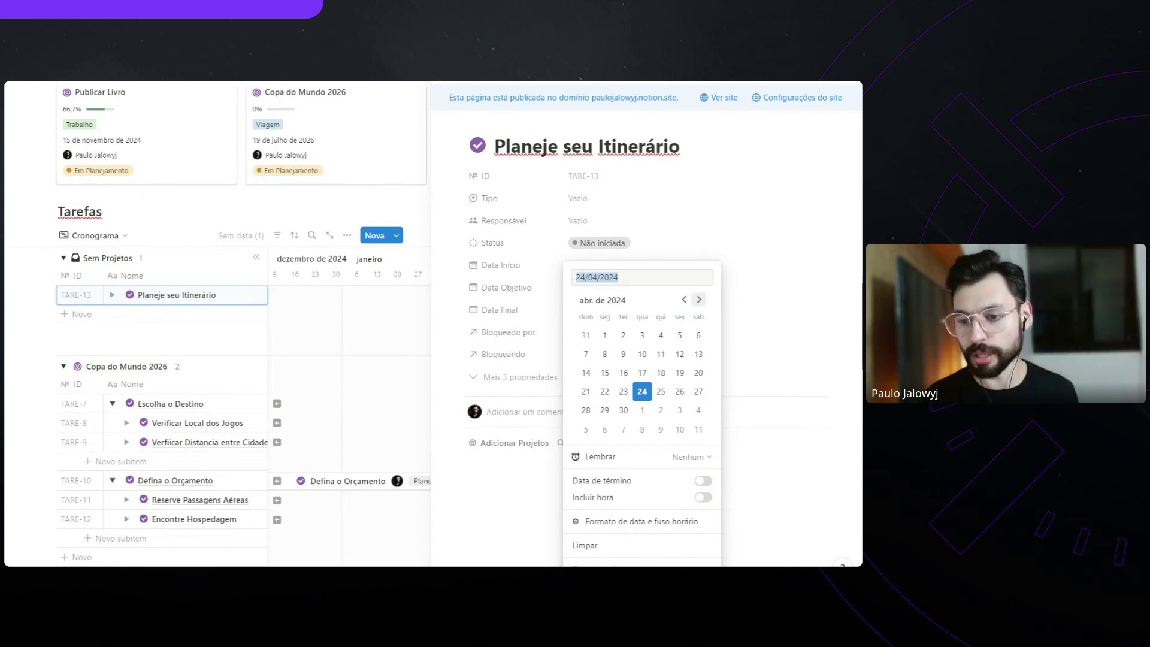
{"action": "left_click", "coordinate": [699, 299]}
{"action": "left_click", "coordinate": [699, 299]}
{"action": "left_click", "coordinate": [699, 300]}
{"action": "left_click", "coordinate": [699, 300]}
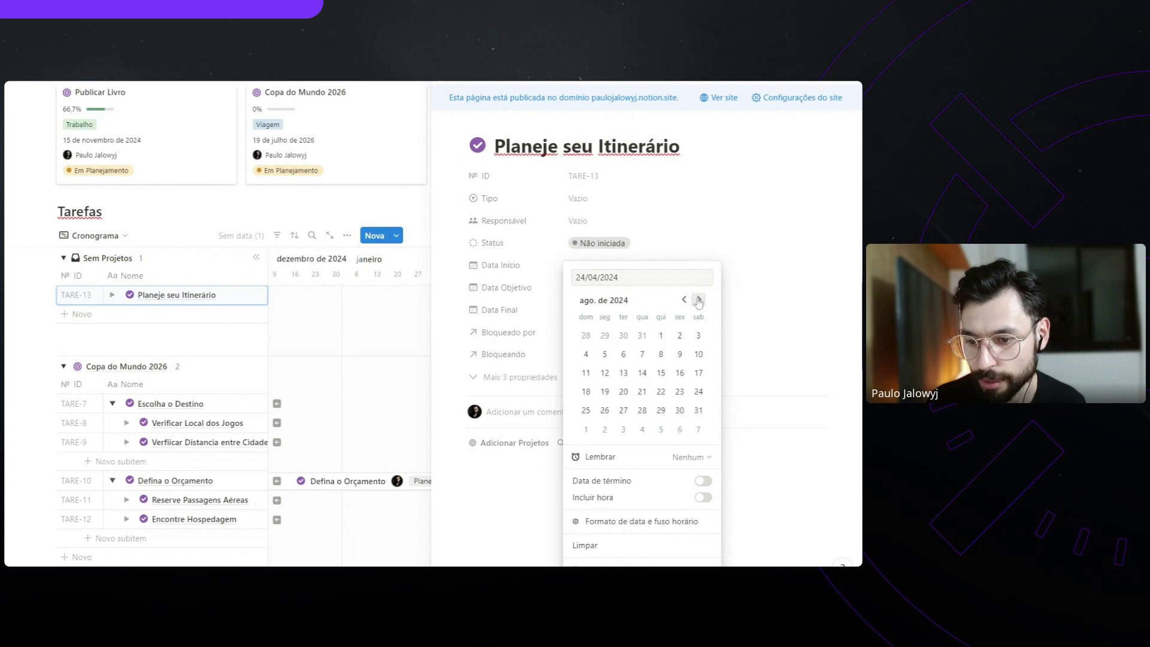
{"action": "left_click", "coordinate": [698, 300]}
{"action": "left_click", "coordinate": [698, 299]}
{"action": "left_click", "coordinate": [699, 300]}
{"action": "left_click", "coordinate": [698, 300]}
{"action": "left_click", "coordinate": [699, 300]}
{"action": "left_click", "coordinate": [698, 299]}
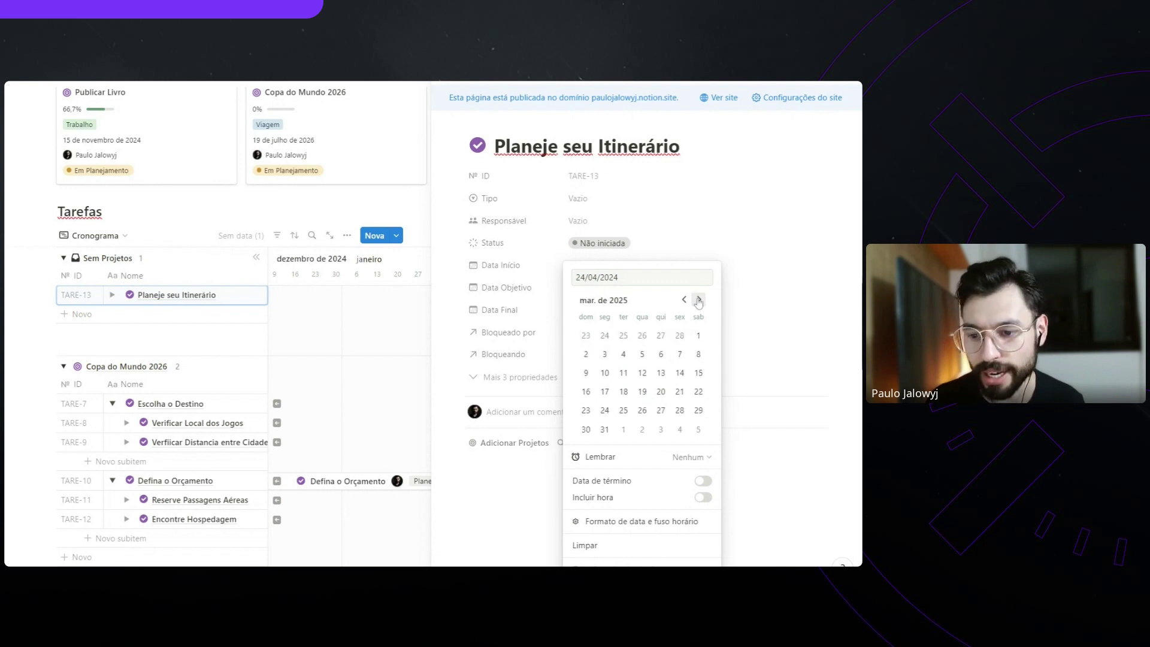
{"action": "left_click", "coordinate": [699, 299]}
{"action": "left_click", "coordinate": [698, 299]}
{"action": "left_click", "coordinate": [699, 299]}
{"action": "left_click", "coordinate": [699, 299]}
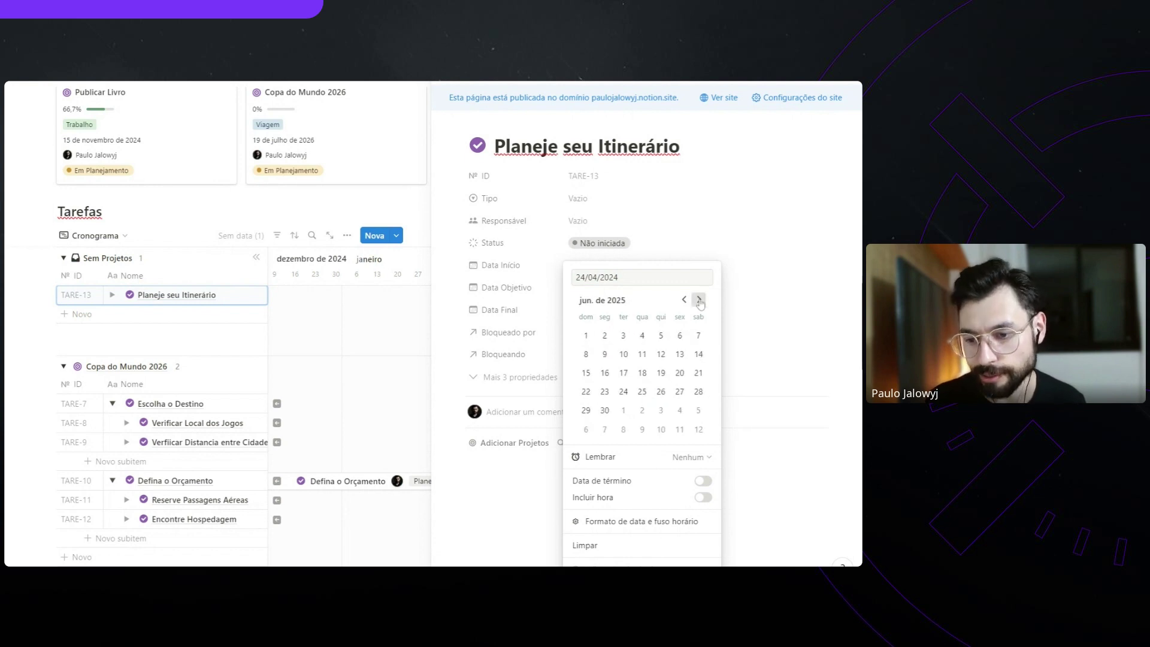
{"action": "left_click", "coordinate": [699, 299]}
{"action": "left_click", "coordinate": [699, 300]}
{"action": "left_click", "coordinate": [699, 299]}
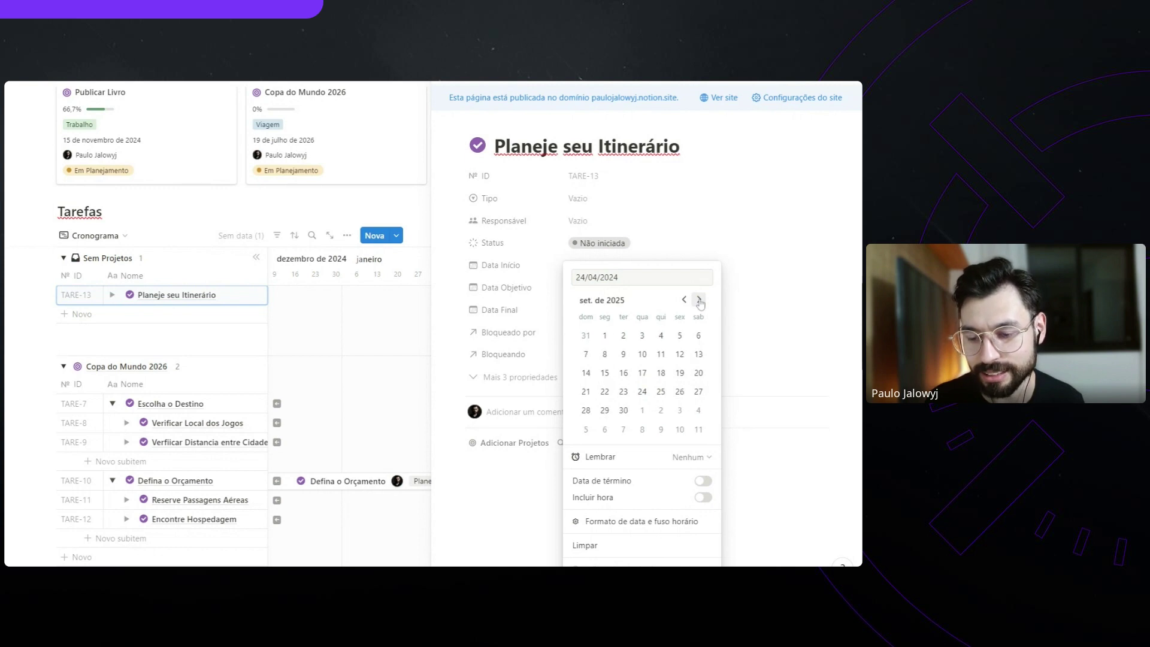
{"action": "left_click", "coordinate": [698, 299]}
{"action": "left_click", "coordinate": [699, 299]}
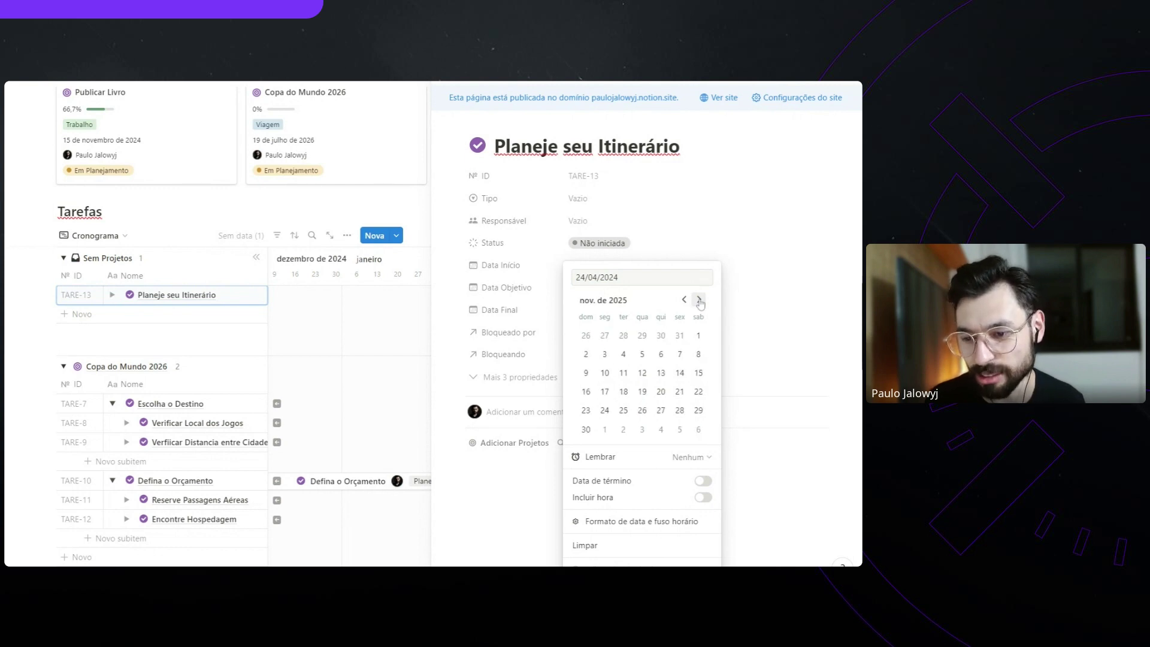
{"action": "left_click", "coordinate": [698, 300]}
{"action": "left_click", "coordinate": [699, 299]}
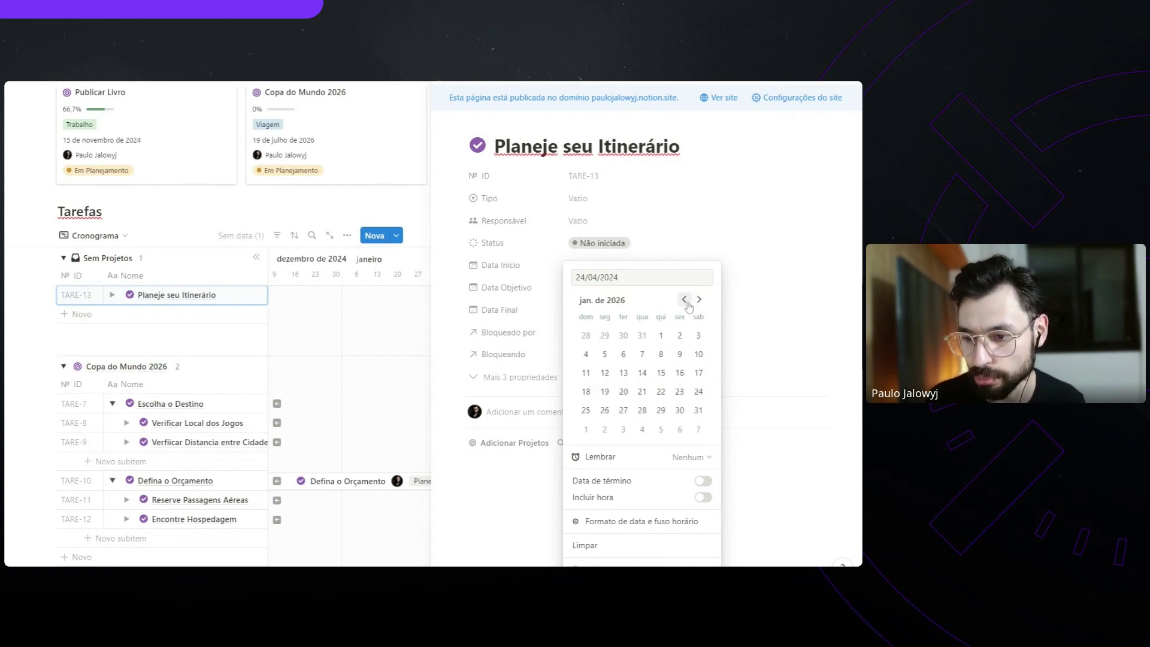
{"action": "left_click", "coordinate": [686, 301]}
{"action": "left_click", "coordinate": [686, 302]}
{"action": "left_click", "coordinate": [686, 302]}
{"action": "left_click", "coordinate": [686, 302]}
{"action": "left_click", "coordinate": [686, 302]}
{"action": "left_click", "coordinate": [686, 302]}
{"action": "left_click", "coordinate": [686, 302]}
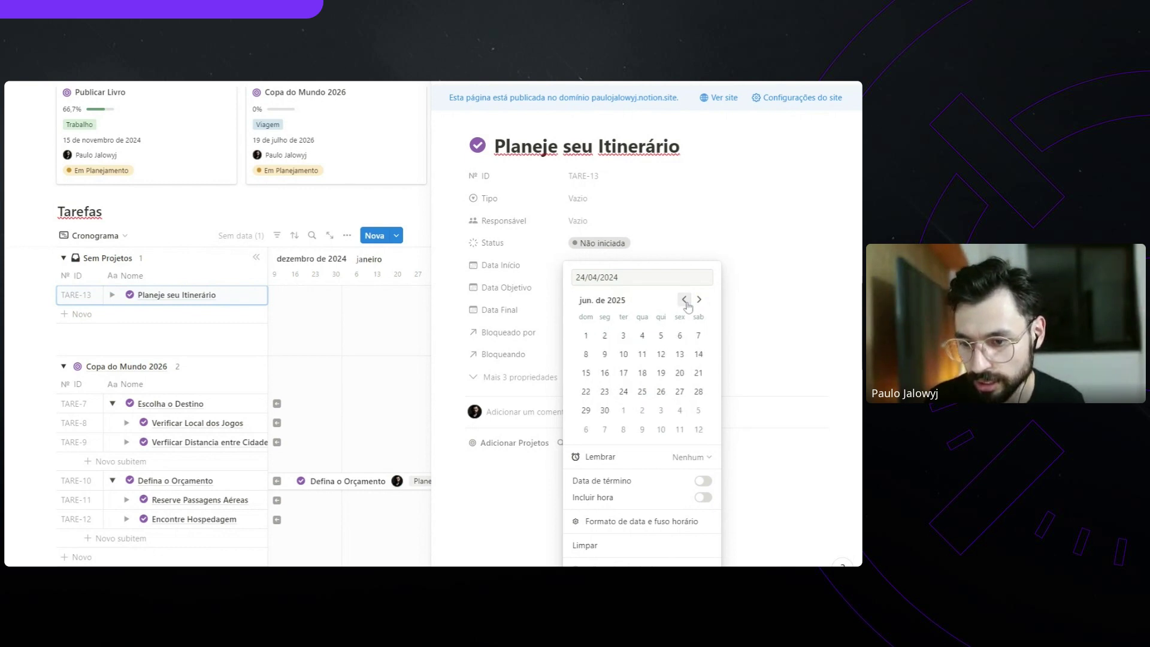
{"action": "left_click", "coordinate": [686, 302]}
{"action": "left_click", "coordinate": [686, 302]}
{"action": "left_click", "coordinate": [686, 303]}
{"action": "left_click", "coordinate": [687, 303]}
{"action": "left_click", "coordinate": [686, 303]}
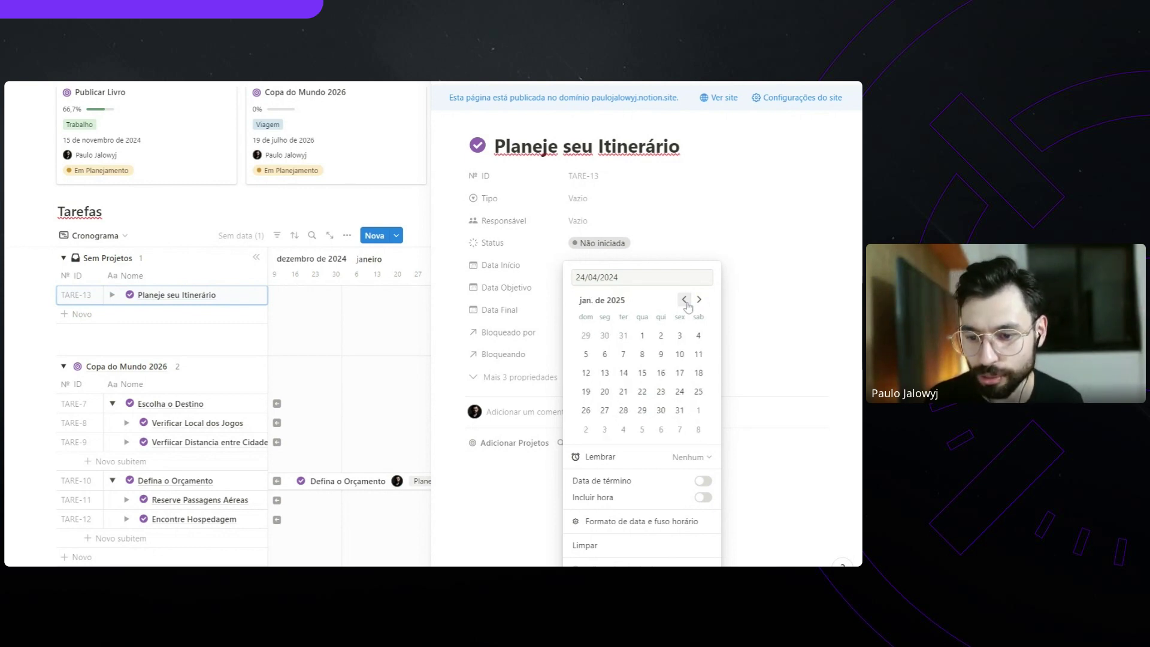
{"action": "left_click", "coordinate": [642, 336]}
{"action": "left_click", "coordinate": [807, 302]}
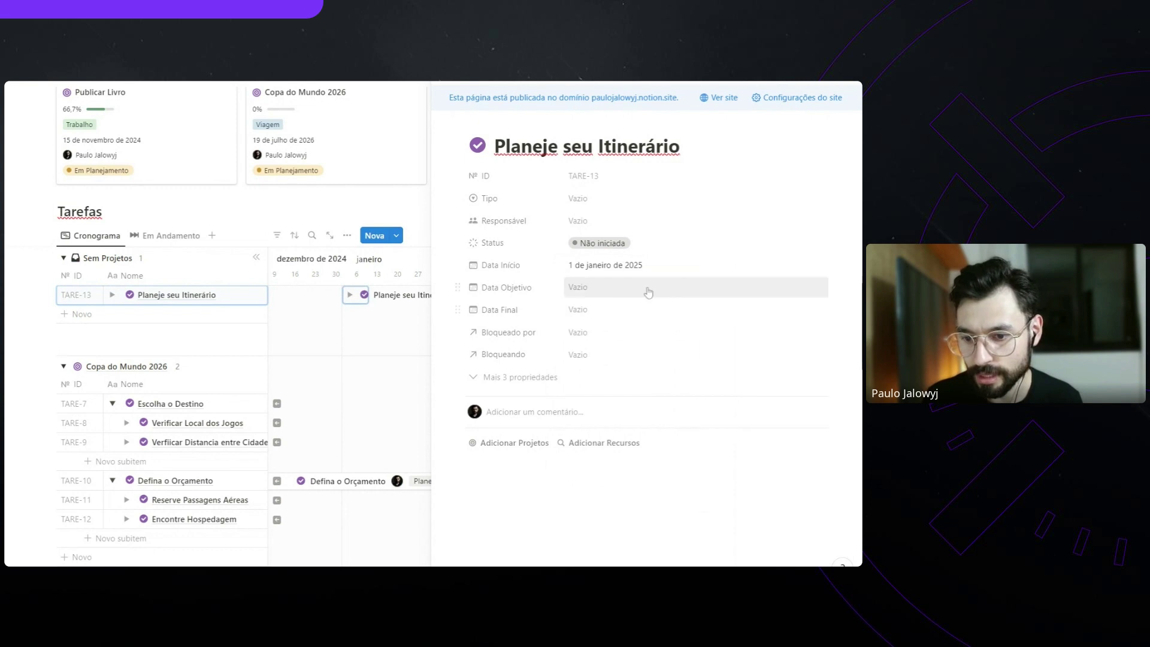
Set the Data Objetivo of the Planeje seu Itinerário task to 31 January 2026
{"action": "left_click", "coordinate": [647, 291]}
{"action": "left_click", "coordinate": [700, 299]}
{"action": "double_click", "coordinate": [699, 300]}
{"action": "left_click", "coordinate": [699, 299]}
{"action": "double_click", "coordinate": [700, 300]}
{"action": "left_click", "coordinate": [699, 300]}
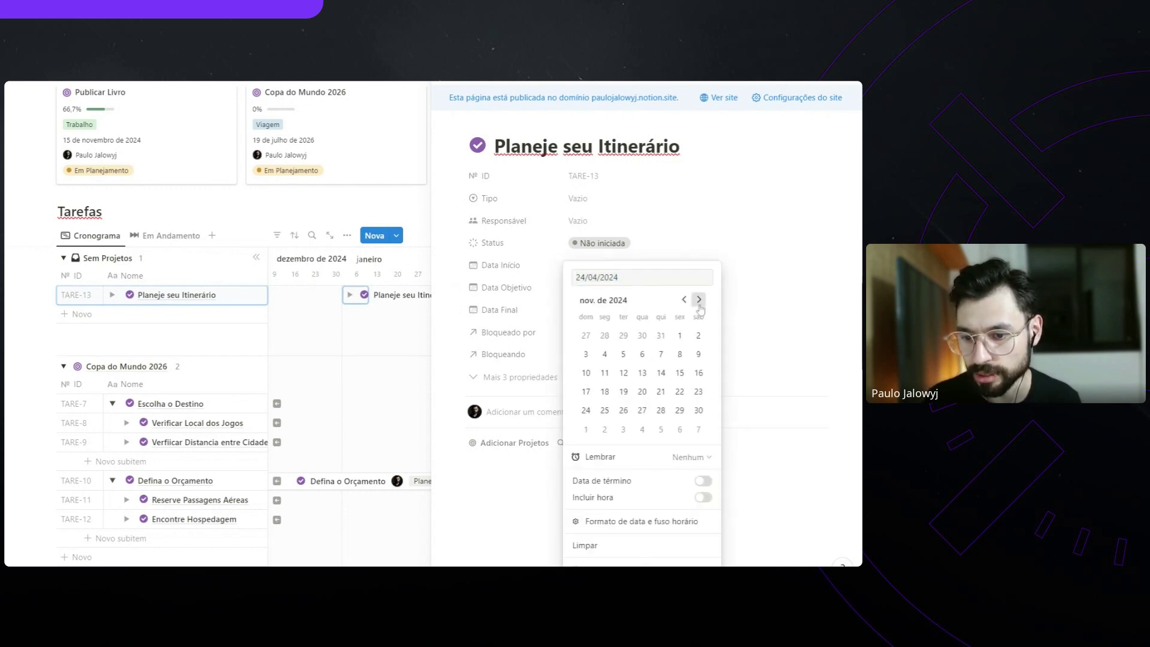
{"action": "double_click", "coordinate": [699, 299]}
{"action": "double_click", "coordinate": [699, 300]}
{"action": "left_click", "coordinate": [699, 299]}
{"action": "double_click", "coordinate": [700, 299]}
{"action": "left_click", "coordinate": [699, 299]}
{"action": "double_click", "coordinate": [700, 300]}
{"action": "left_click", "coordinate": [699, 299]}
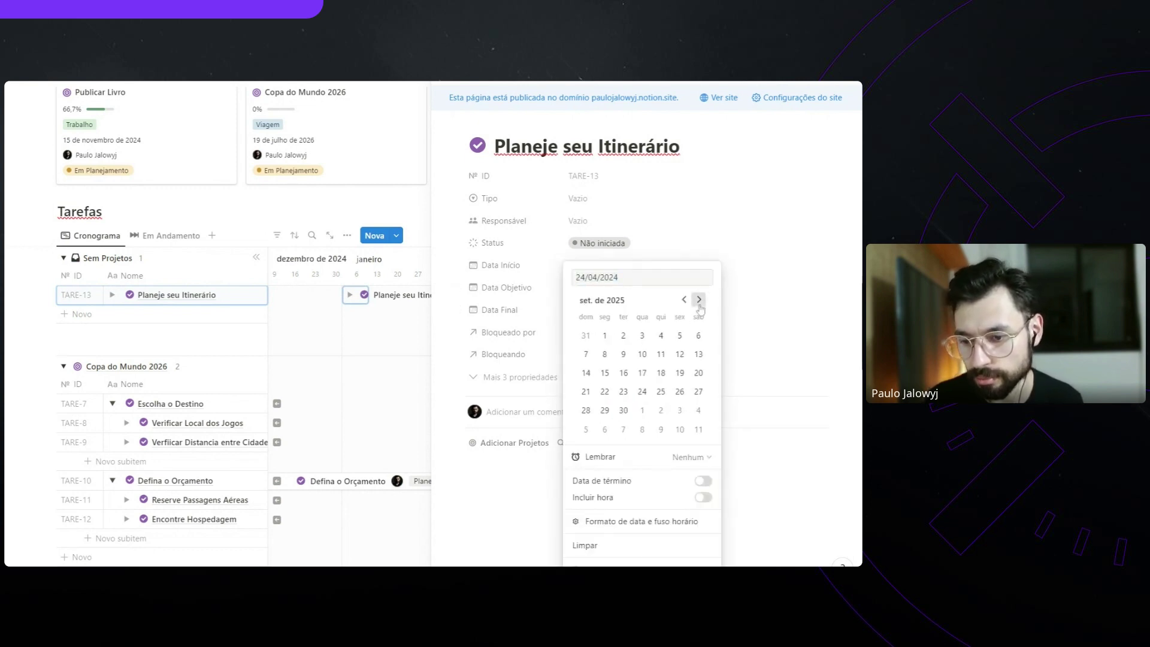
{"action": "double_click", "coordinate": [699, 300]}
{"action": "double_click", "coordinate": [699, 300]}
{"action": "double_click", "coordinate": [700, 299]}
{"action": "double_click", "coordinate": [699, 300]}
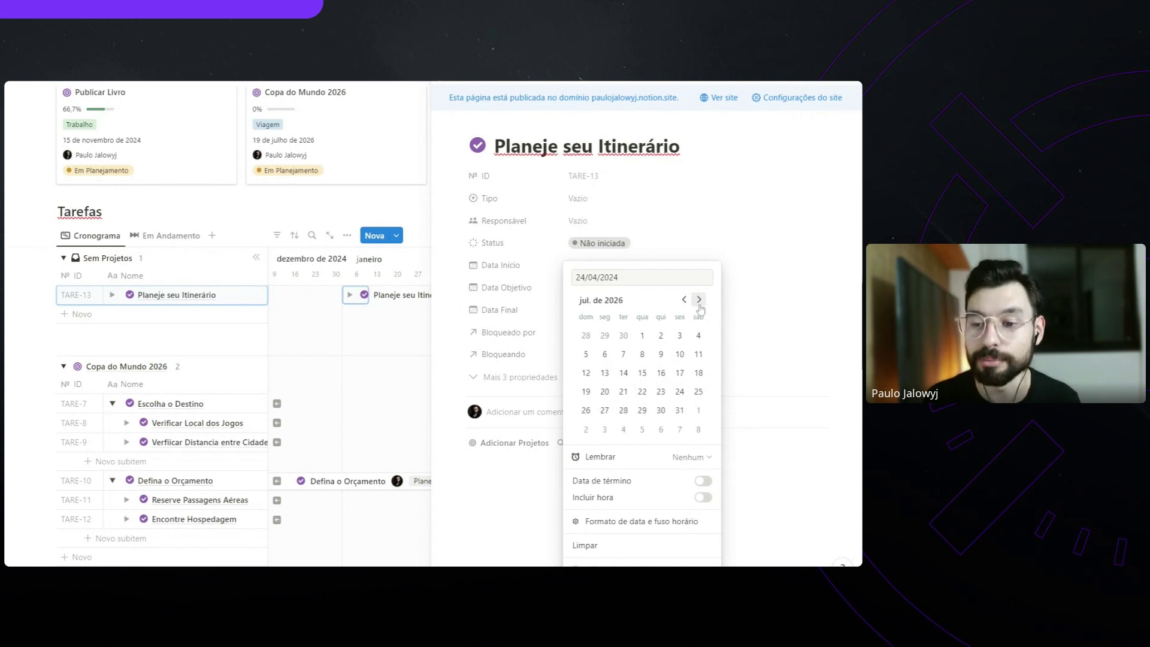
{"action": "double_click", "coordinate": [699, 300]}
{"action": "left_click", "coordinate": [700, 299]}
{"action": "double_click", "coordinate": [684, 299]}
{"action": "left_click", "coordinate": [684, 300]}
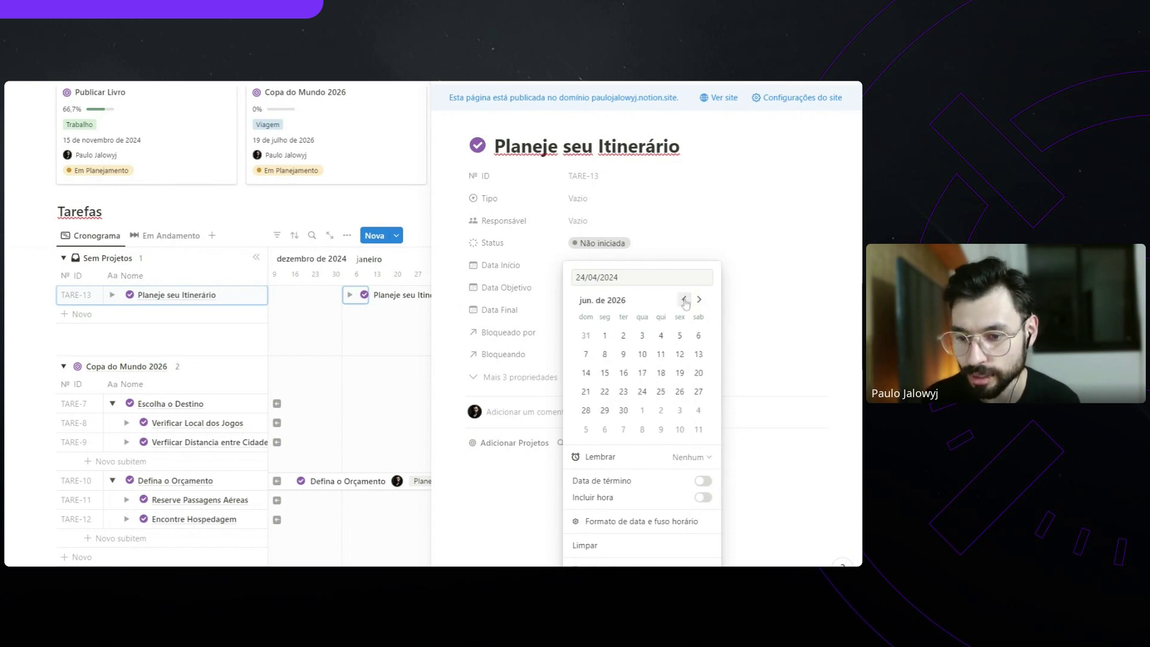
{"action": "double_click", "coordinate": [685, 299]}
{"action": "double_click", "coordinate": [685, 300]}
{"action": "left_click", "coordinate": [684, 299]}
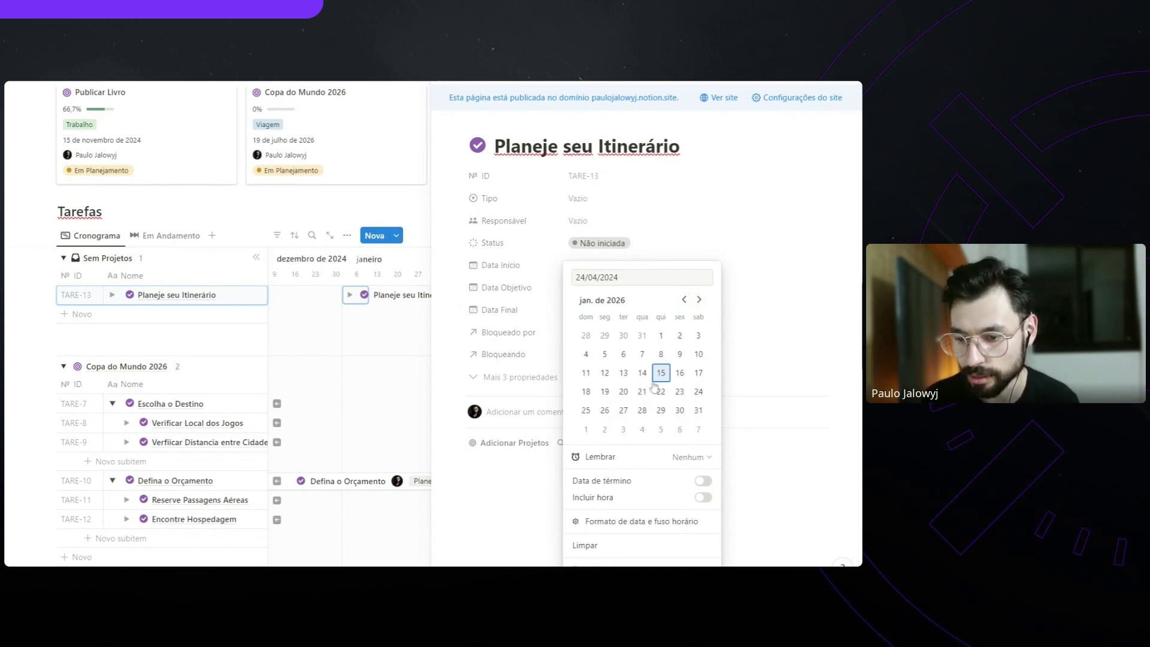
{"action": "left_click", "coordinate": [698, 411]}
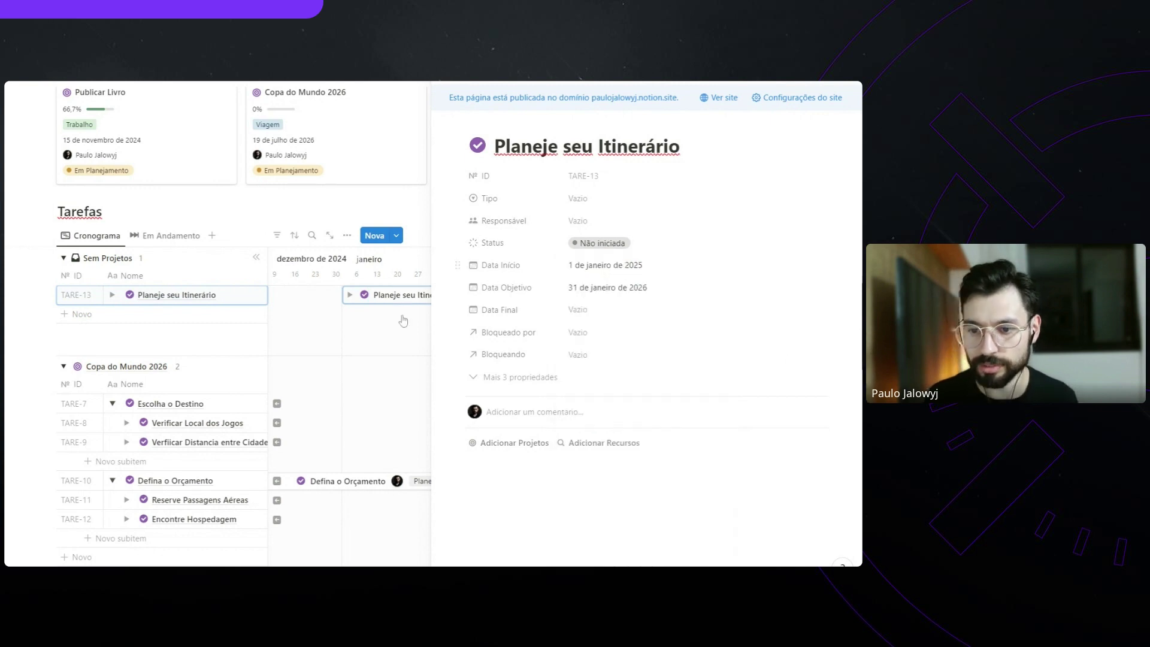
{"action": "left_click", "coordinate": [641, 244]}
Set the itinerary task's Tipo to Planejamento and assign the second listed person as Responsável
{"action": "left_click", "coordinate": [579, 198]}
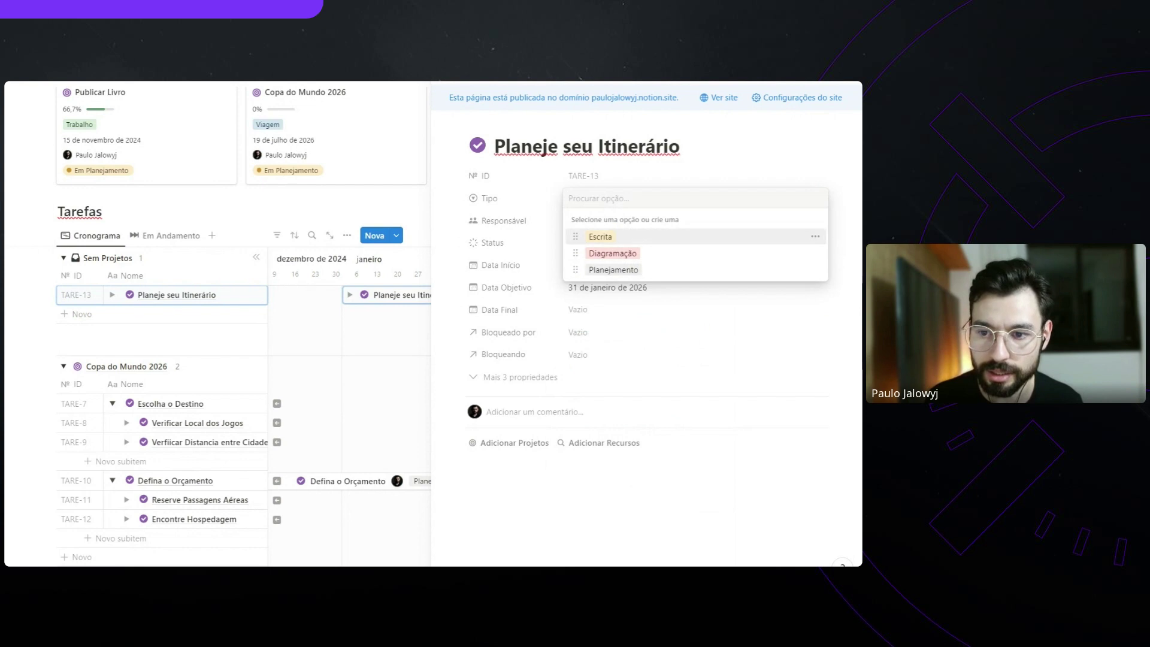
{"action": "left_click", "coordinate": [611, 270]}
{"action": "left_click", "coordinate": [608, 221]}
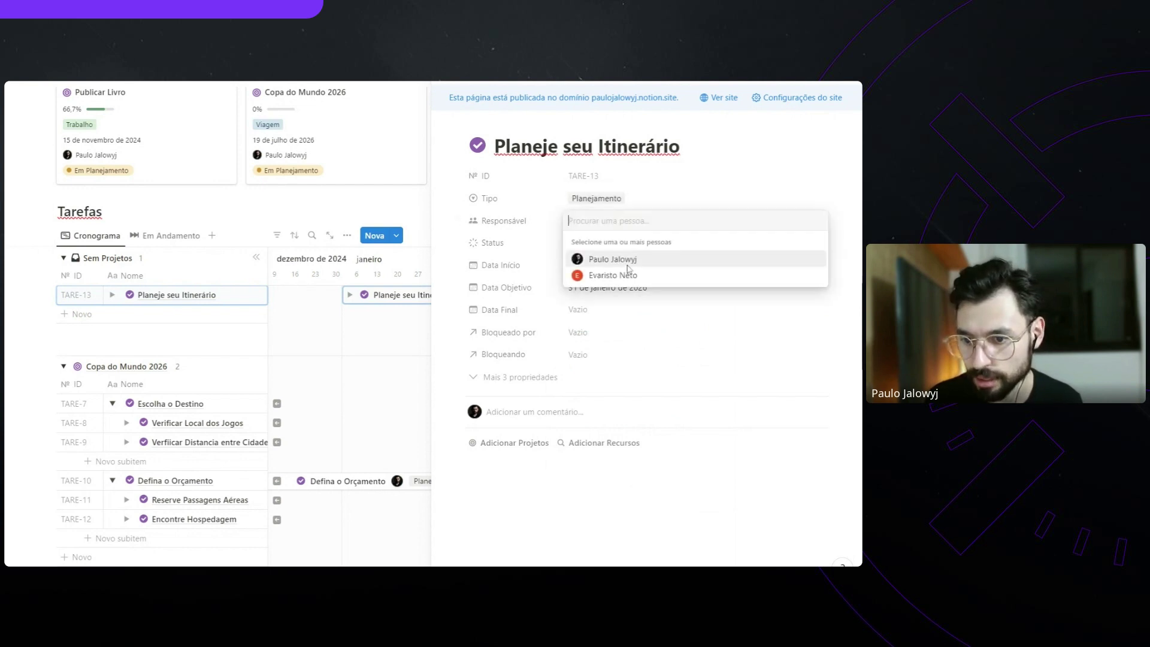
{"action": "left_click", "coordinate": [618, 276]}
{"action": "left_click", "coordinate": [849, 313]}
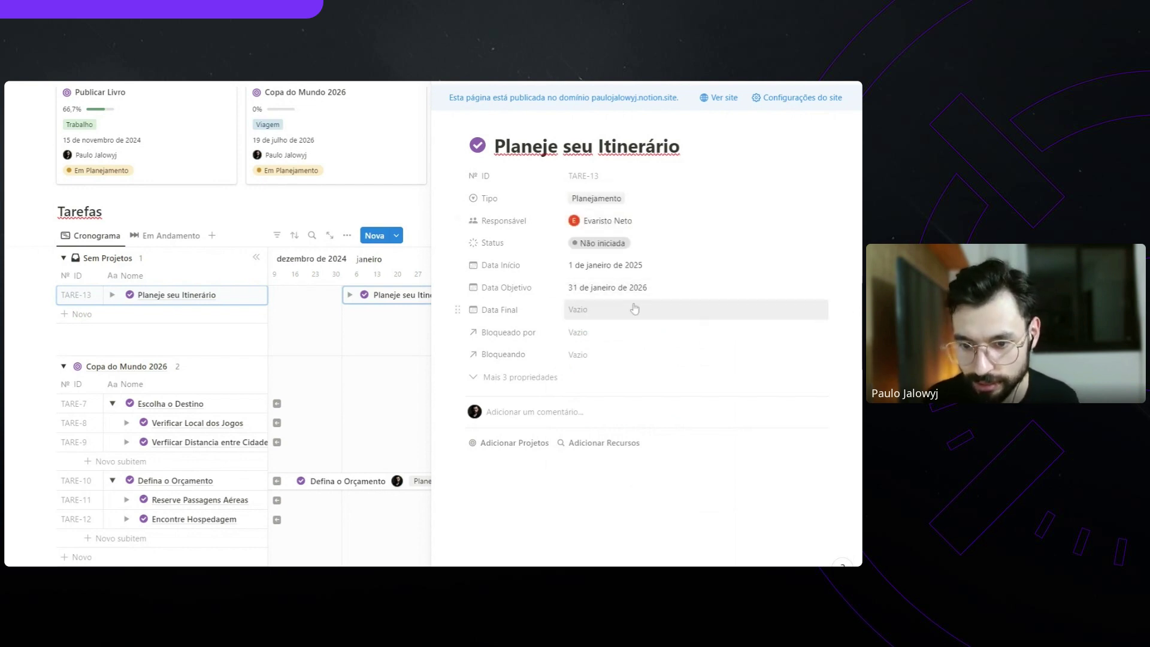
Check the hidden properties of the Planeje seu Itinerário task and close its page
{"action": "left_click", "coordinate": [507, 378]}
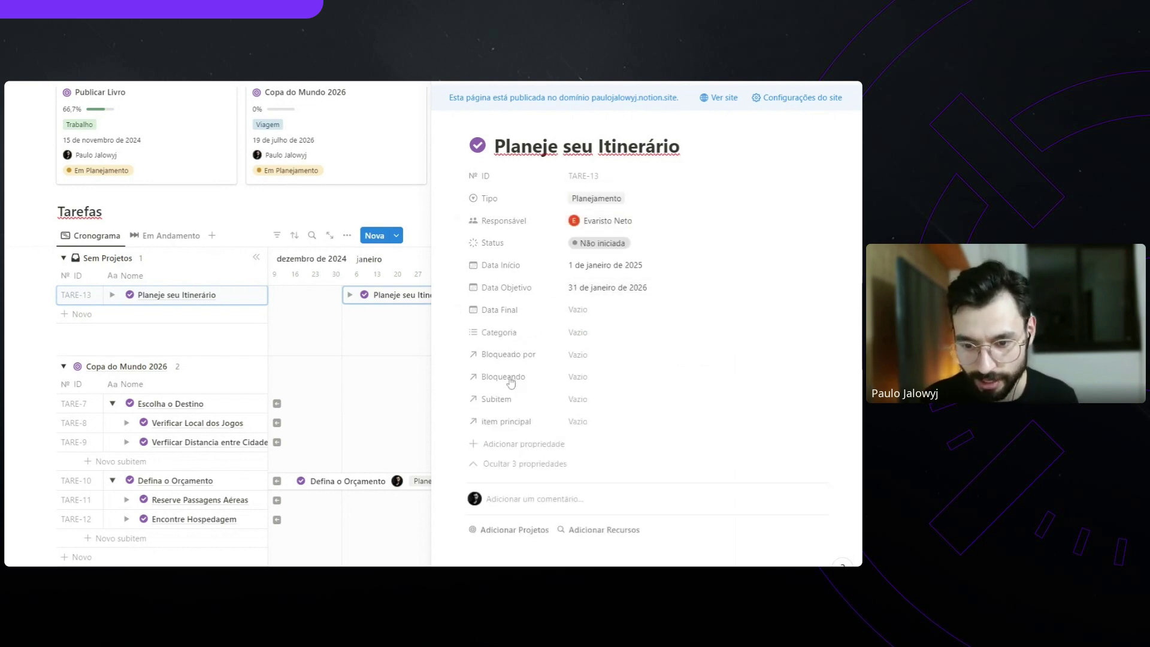
{"action": "left_click", "coordinate": [503, 464]}
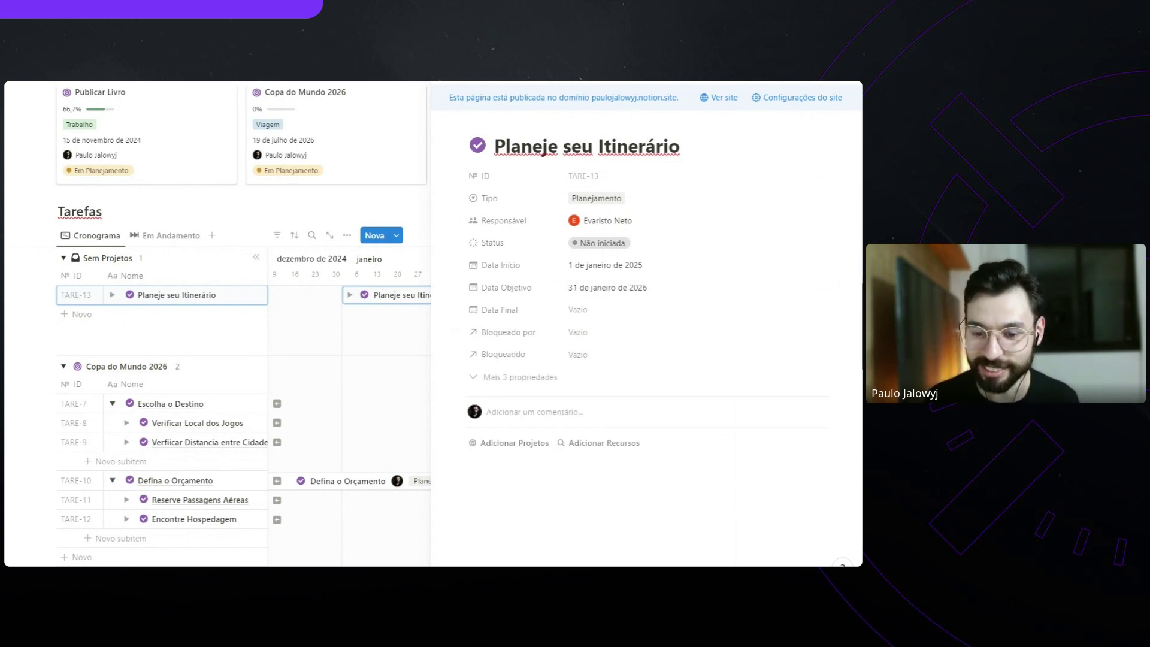
{"action": "left_click", "coordinate": [503, 465]}
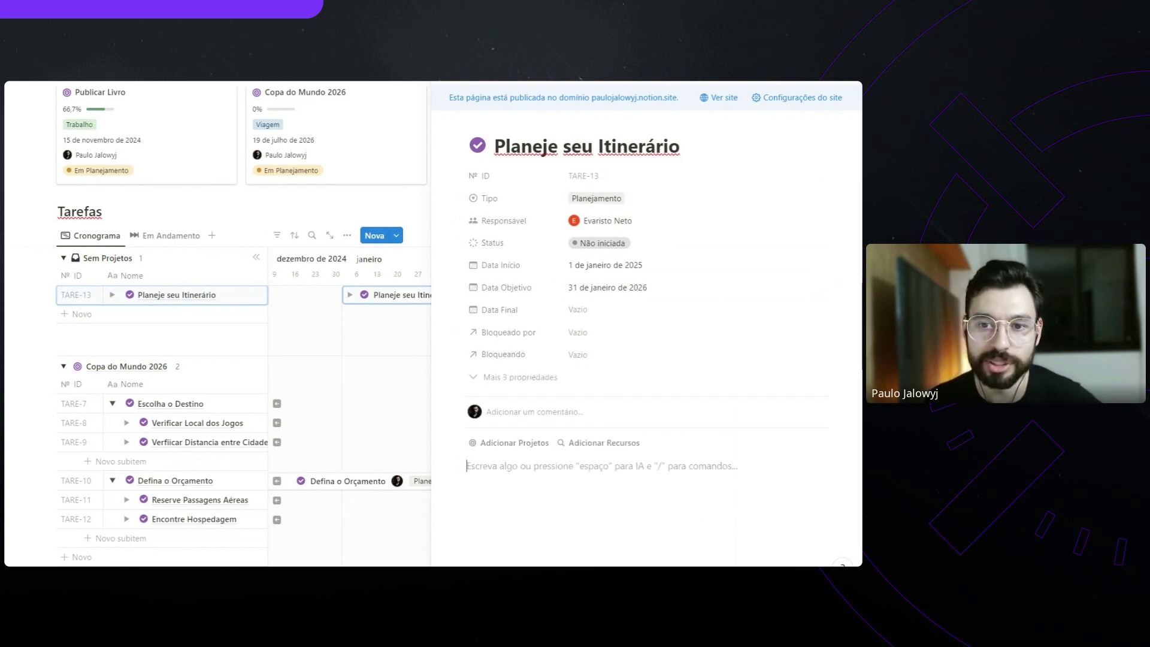
{"action": "key", "text": "Escape"}
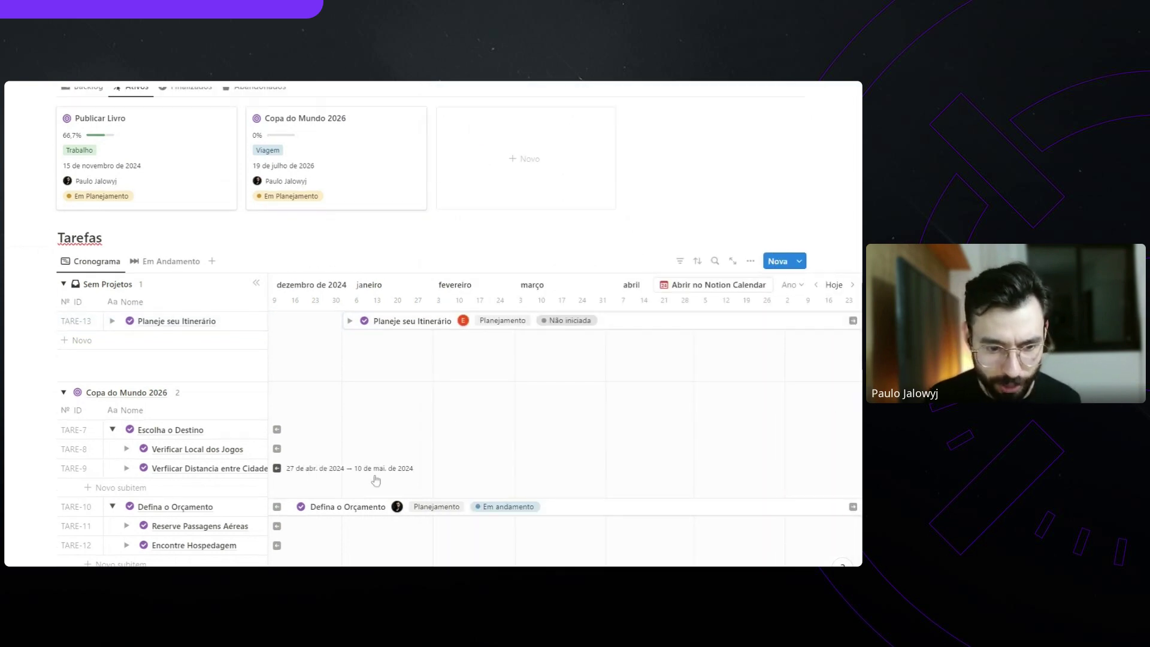
{"action": "scroll", "coordinate": [389, 467], "scroll_direction": "down", "scroll_amount": 1}
{"action": "scroll", "coordinate": [226, 352], "scroll_direction": "up", "scroll_amount": 1}
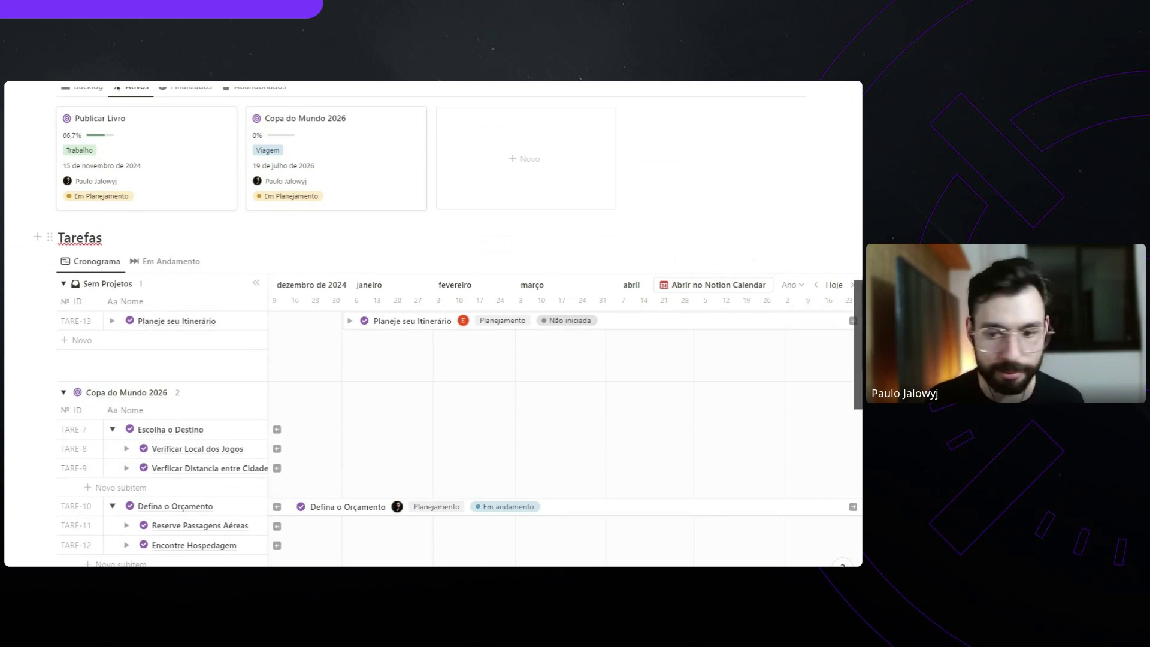
Reopen the Planeje seu Itinerário task and paste the infographic of the 16 Copa de 2026 host cities into its body
{"action": "left_click", "coordinate": [380, 324]}
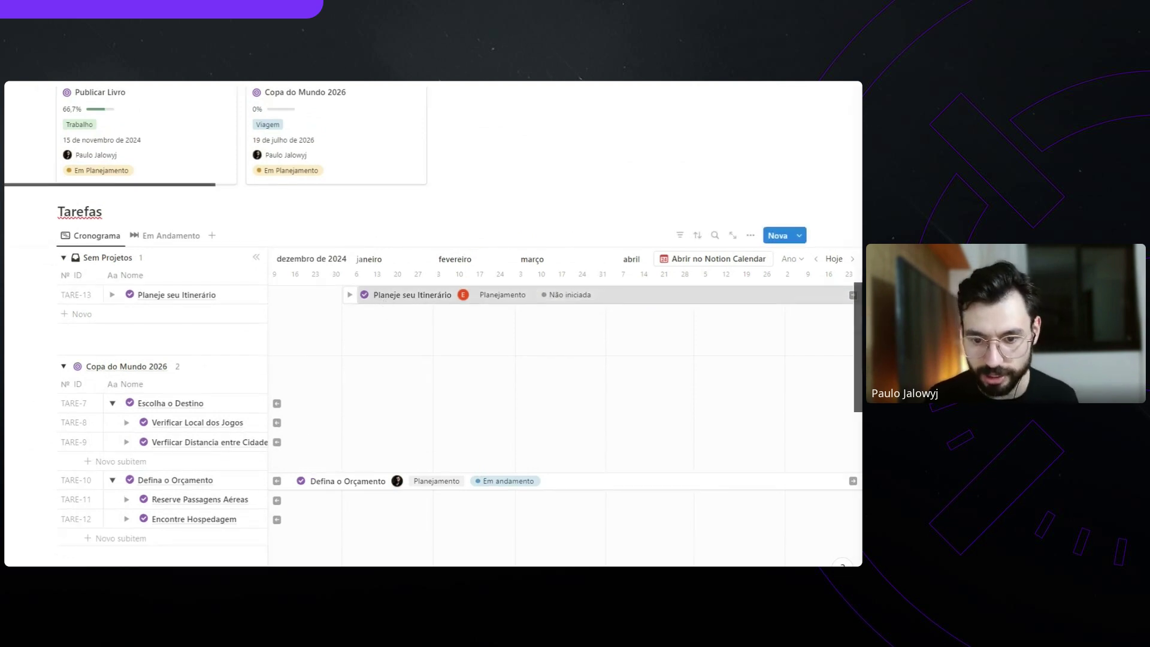
{"action": "key", "text": "ctrl+v"}
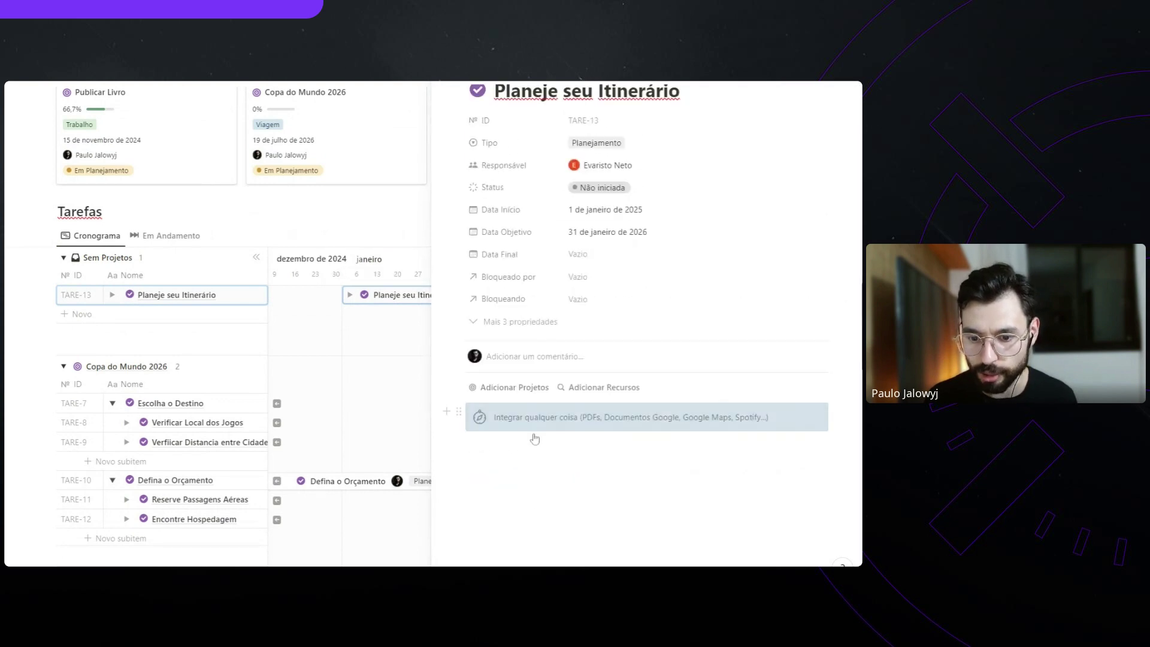
{"action": "scroll", "coordinate": [803, 416], "scroll_direction": "down", "scroll_amount": 3}
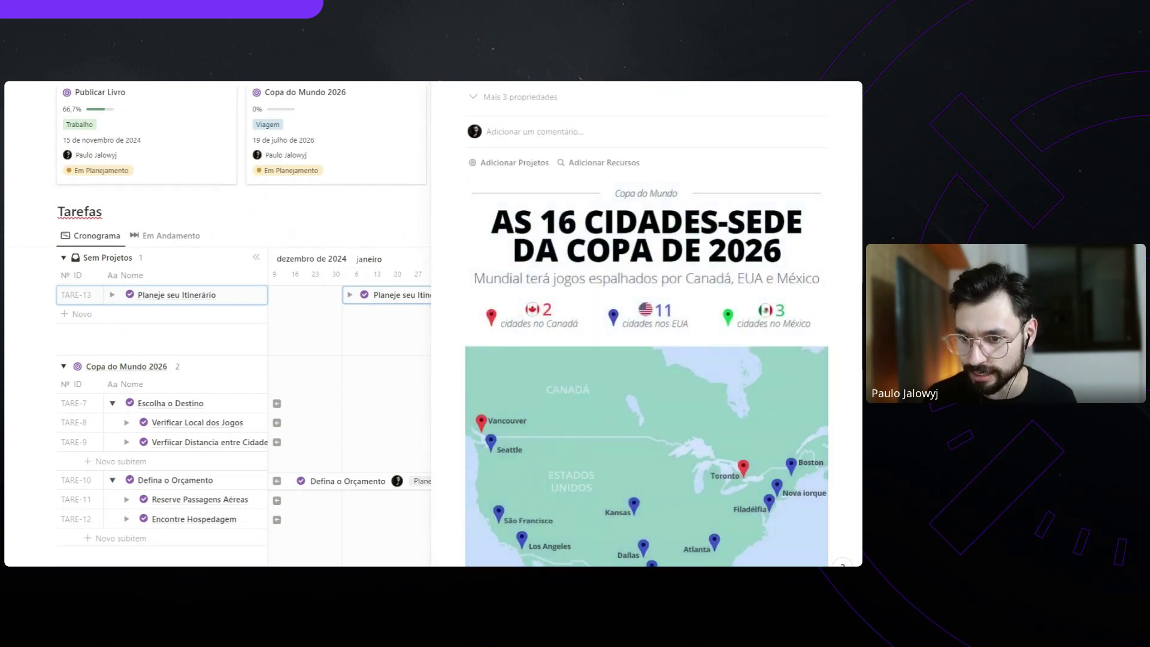
Examine the host-city map on the itinerary task page, covering the cities in Canada, the USA and Mexico
{"action": "scroll", "coordinate": [717, 200], "scroll_direction": "down", "scroll_amount": 2}
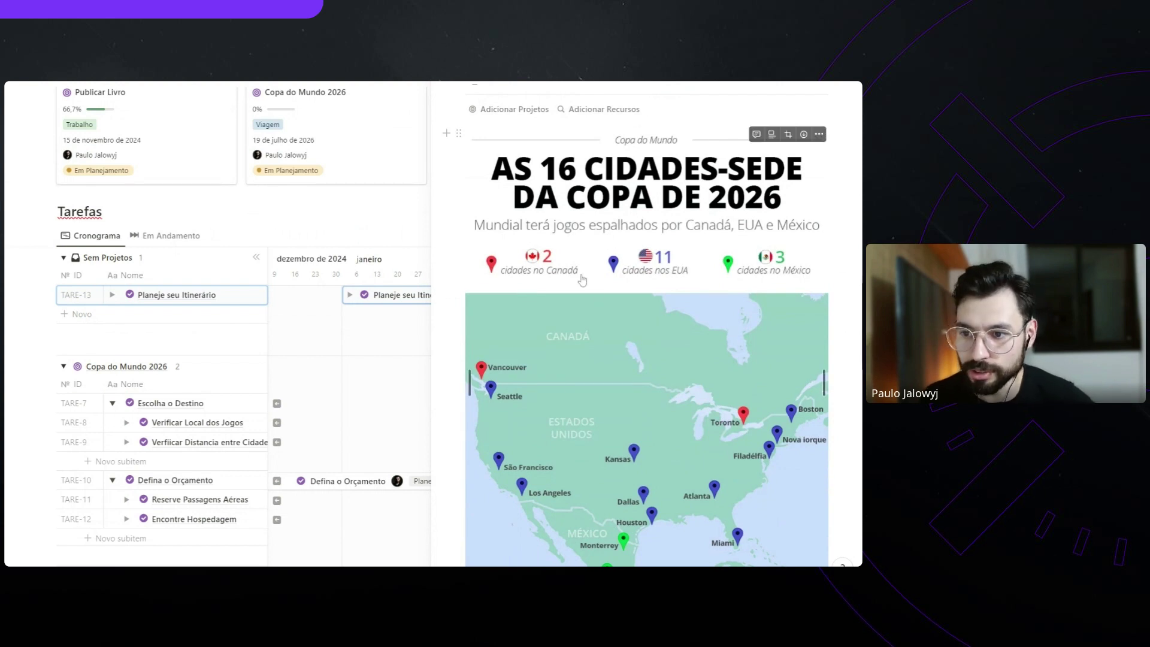
{"action": "scroll", "coordinate": [528, 297], "scroll_direction": "down", "scroll_amount": 2}
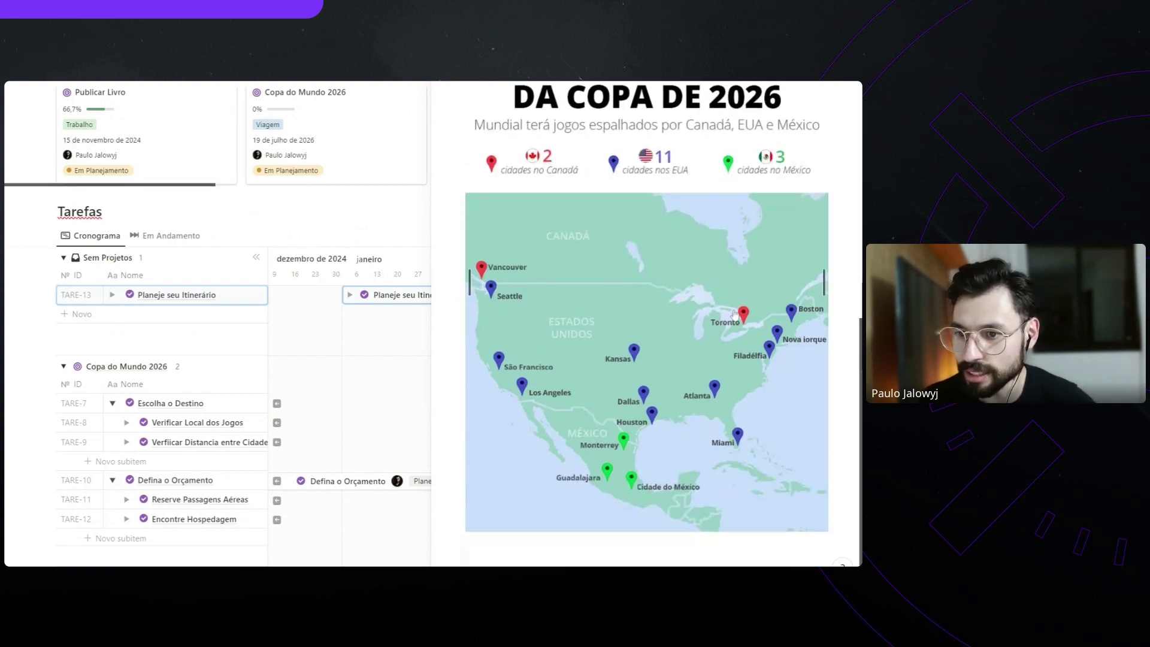
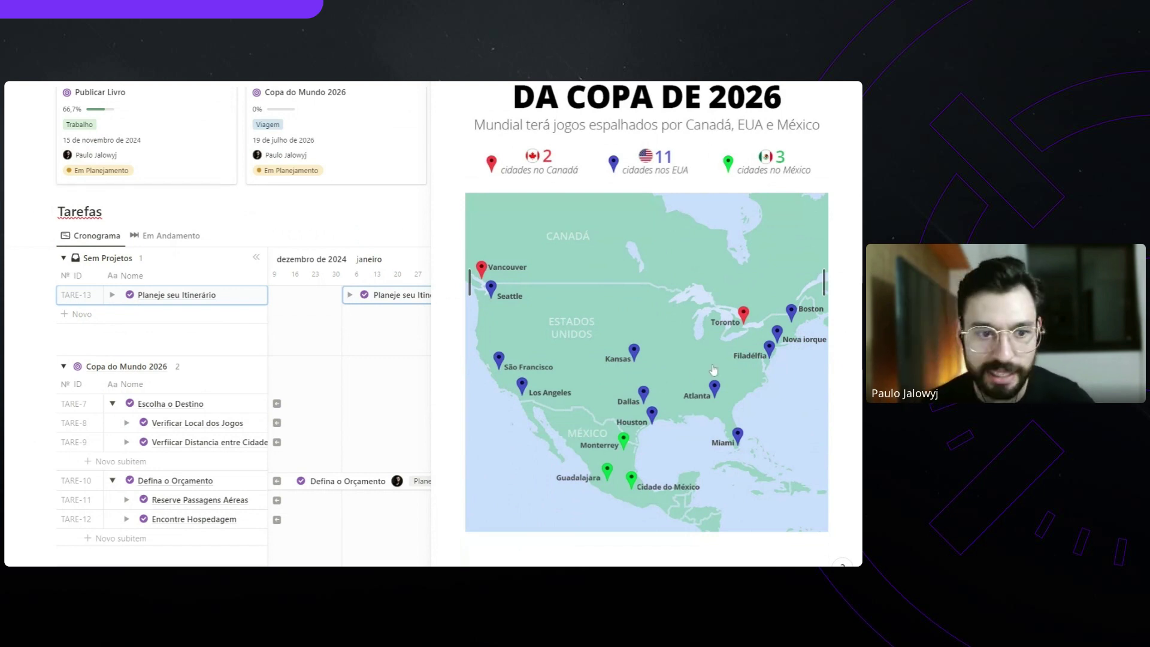
{"action": "scroll", "coordinate": [647, 318], "scroll_direction": "up", "scroll_amount": 1}
{"action": "scroll", "coordinate": [579, 260], "scroll_direction": "down", "scroll_amount": 1}
{"action": "scroll", "coordinate": [579, 260], "scroll_direction": "up", "scroll_amount": 2}
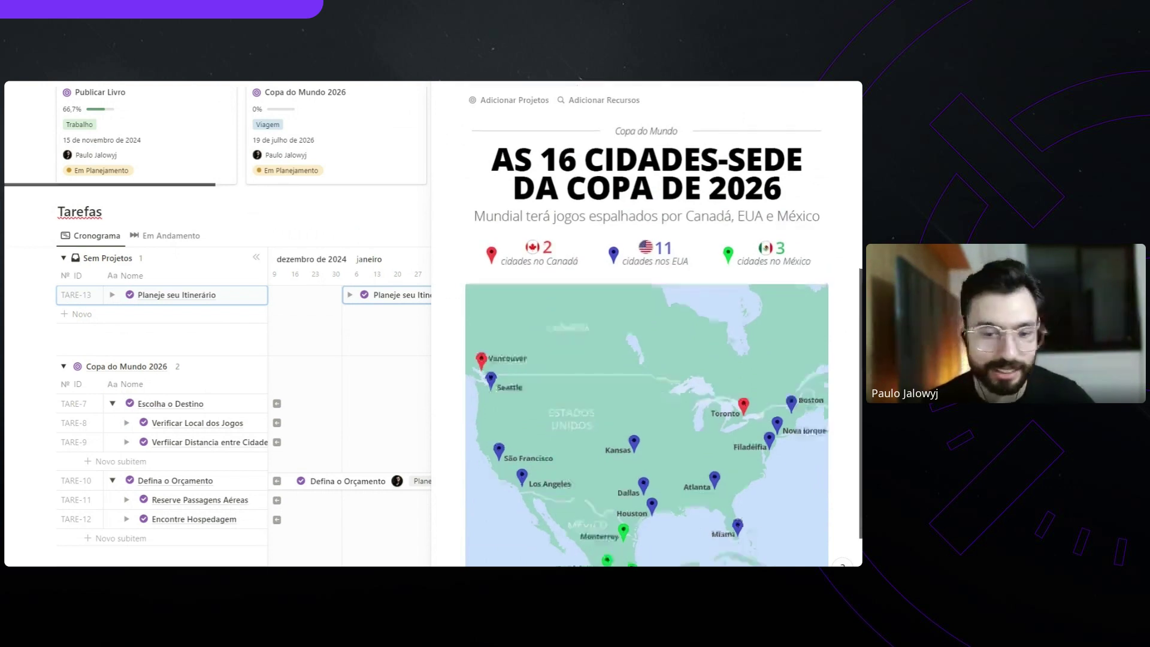
{"action": "scroll", "coordinate": [804, 348], "scroll_direction": "down", "scroll_amount": 2}
{"action": "scroll", "coordinate": [804, 348], "scroll_direction": "up", "scroll_amount": 3}
{"action": "scroll", "coordinate": [803, 347], "scroll_direction": "up", "scroll_amount": 5}
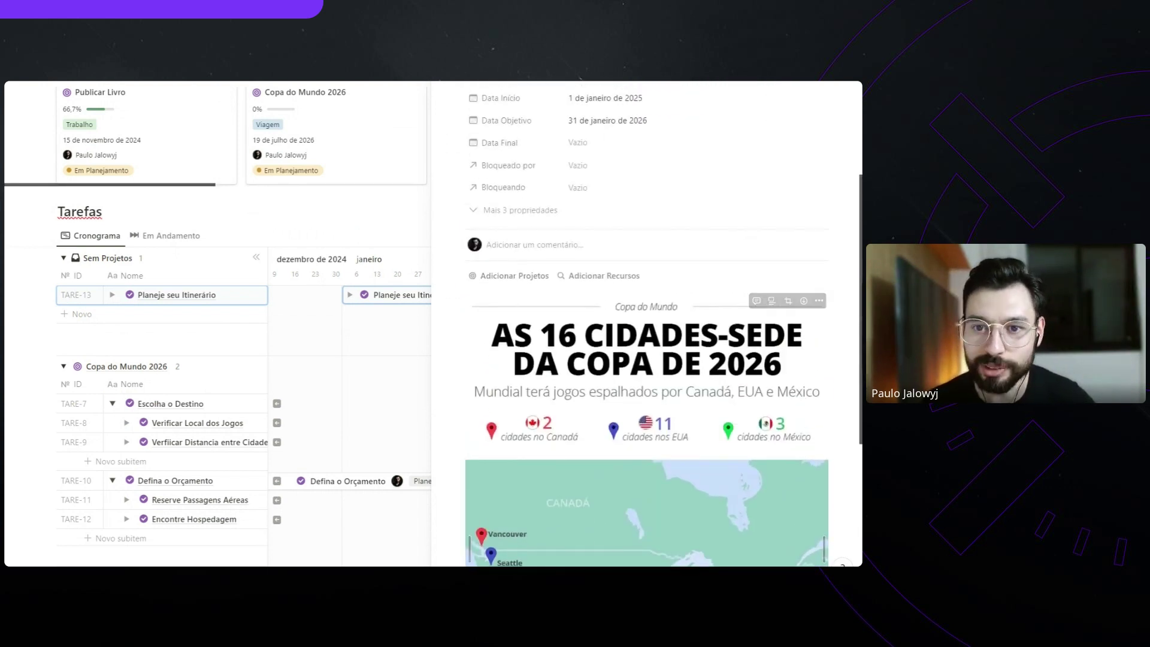
{"action": "scroll", "coordinate": [576, 192], "scroll_direction": "down", "scroll_amount": 5}
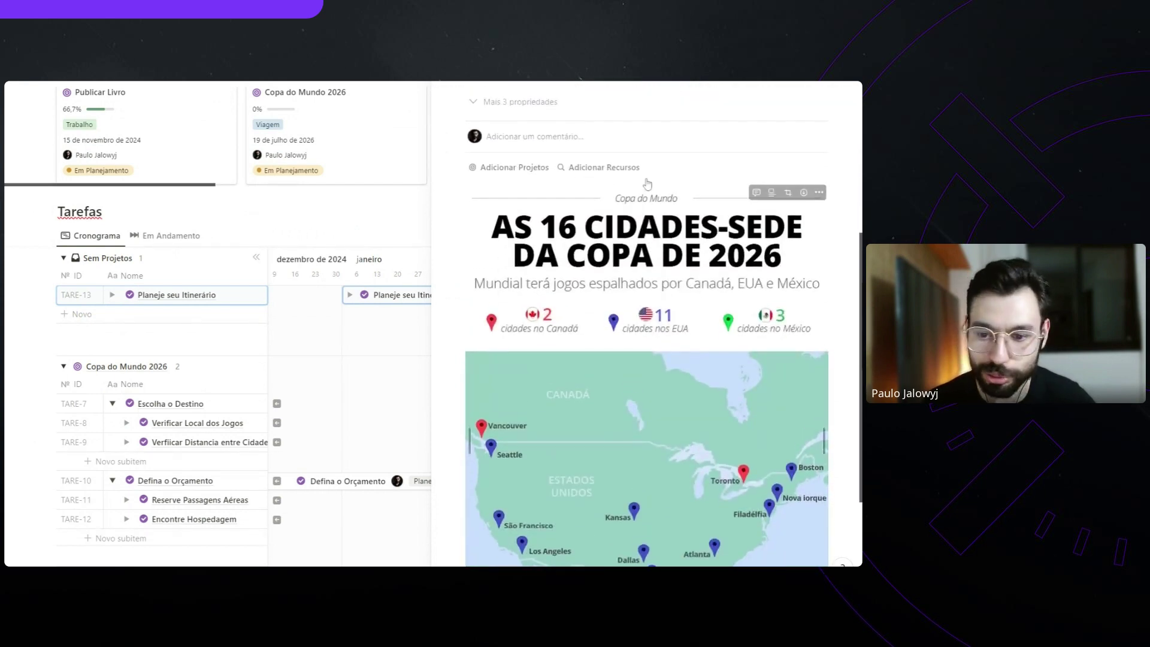
{"action": "scroll", "coordinate": [674, 282], "scroll_direction": "up", "scroll_amount": 5}
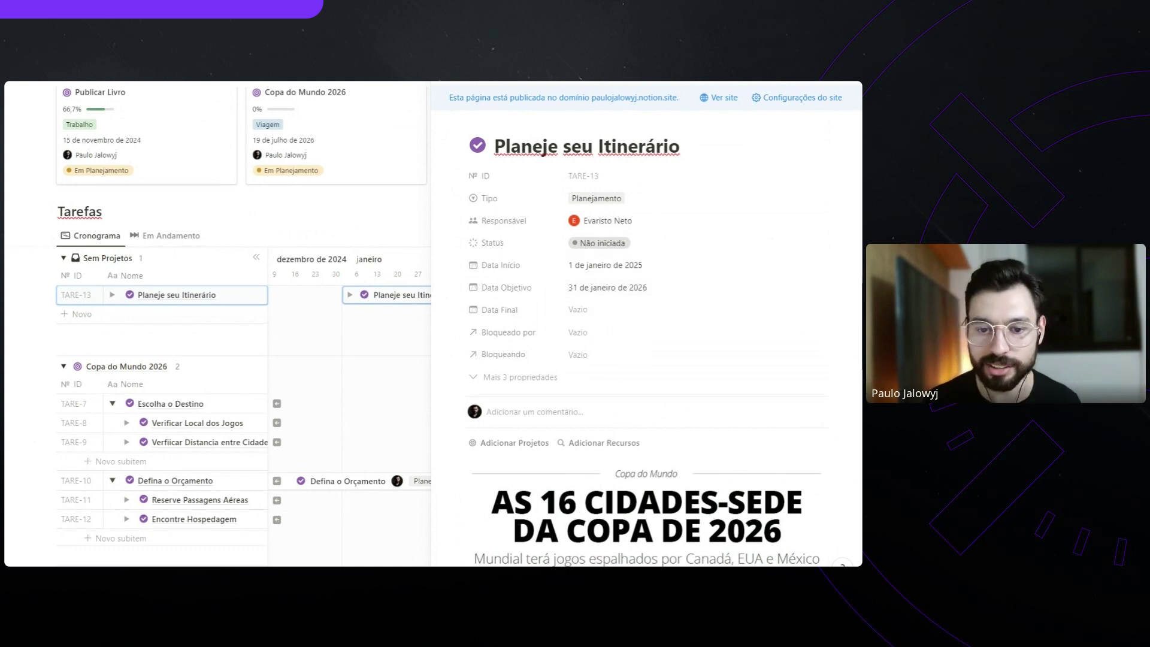
Close the itinerary task page and bring the Cronograma timeline back to today's date
{"action": "key", "text": "Escape"}
{"action": "left_click", "coordinate": [834, 285]}
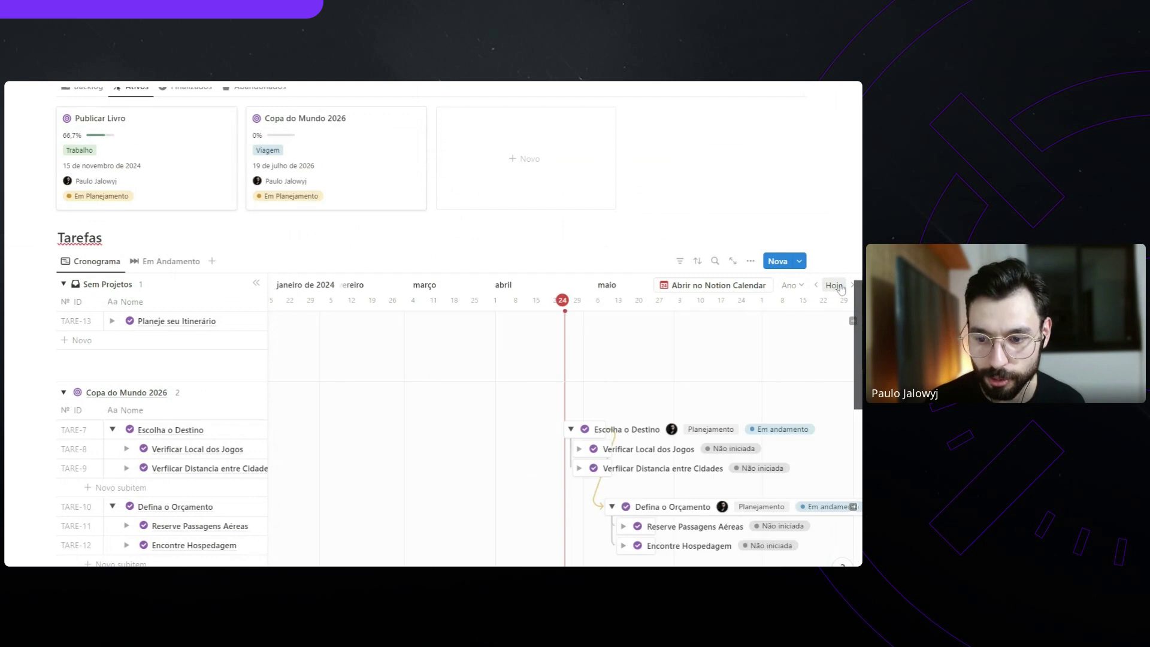
Open the Planeje seu Itinerário task and set its Data Início reminder to 1 semana antes (09:00)
{"action": "scroll", "coordinate": [493, 326], "scroll_direction": "right", "scroll_amount": 10}
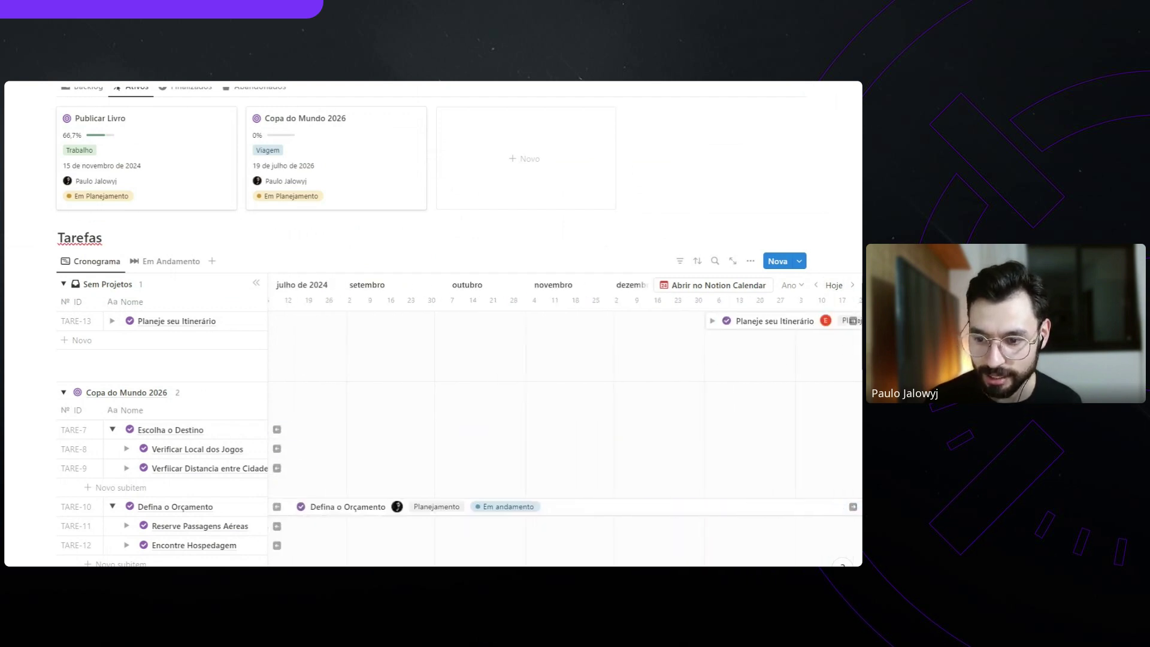
{"action": "left_click", "coordinate": [492, 326]}
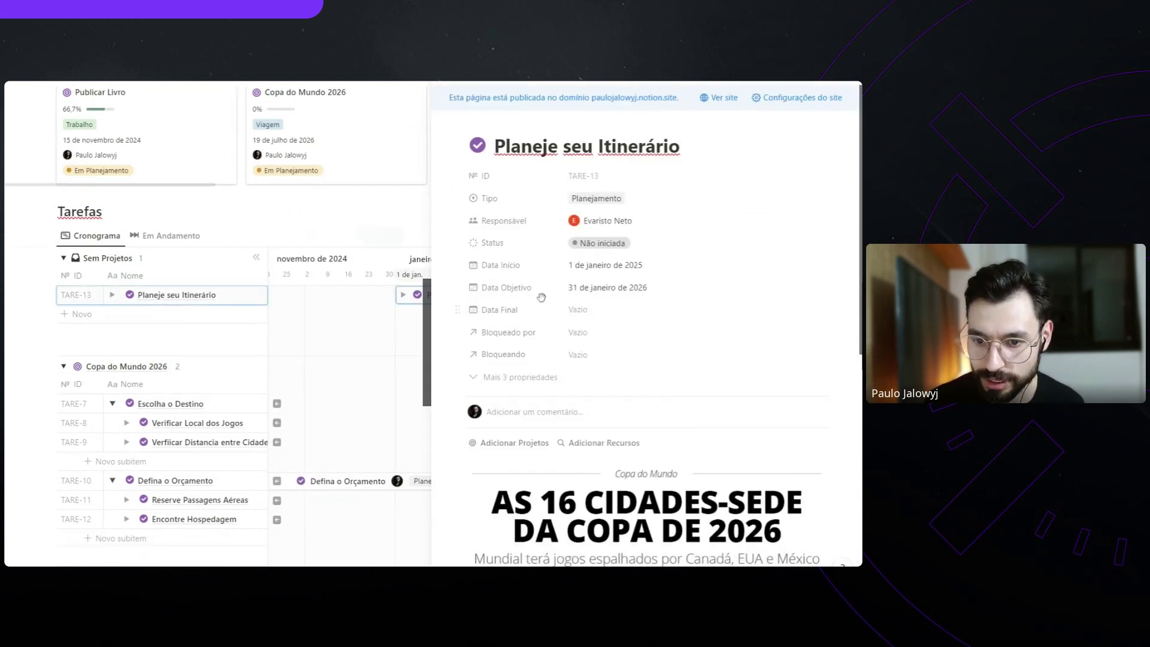
{"action": "left_click", "coordinate": [672, 268]}
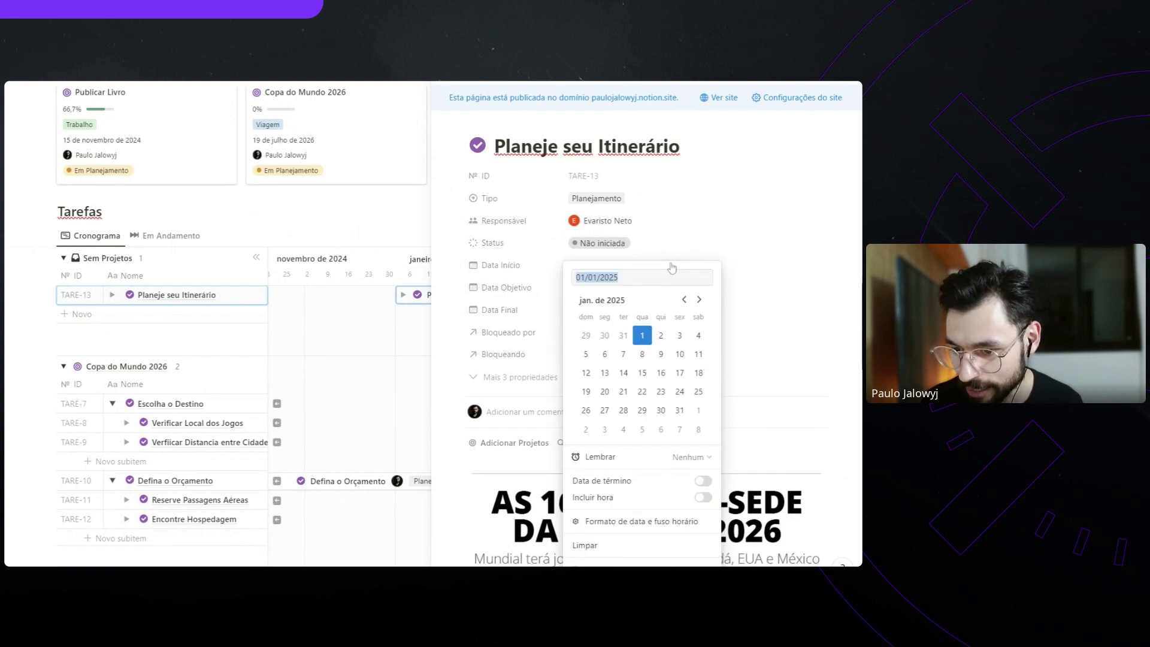
{"action": "left_click", "coordinate": [822, 281]}
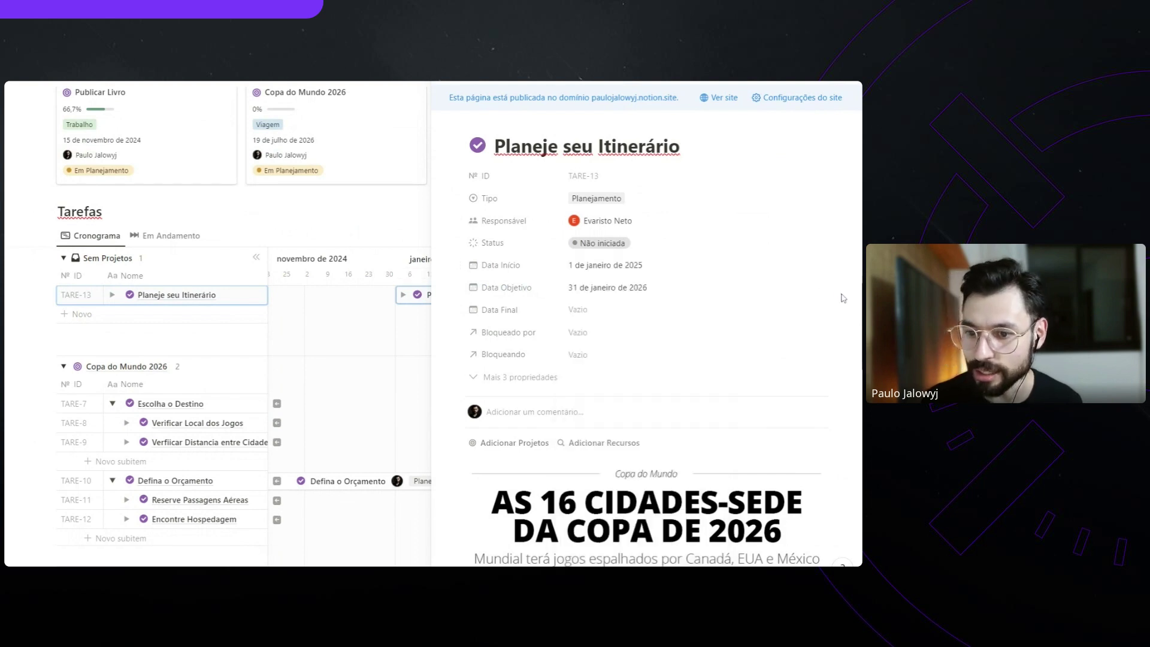
{"action": "left_click", "coordinate": [600, 273]}
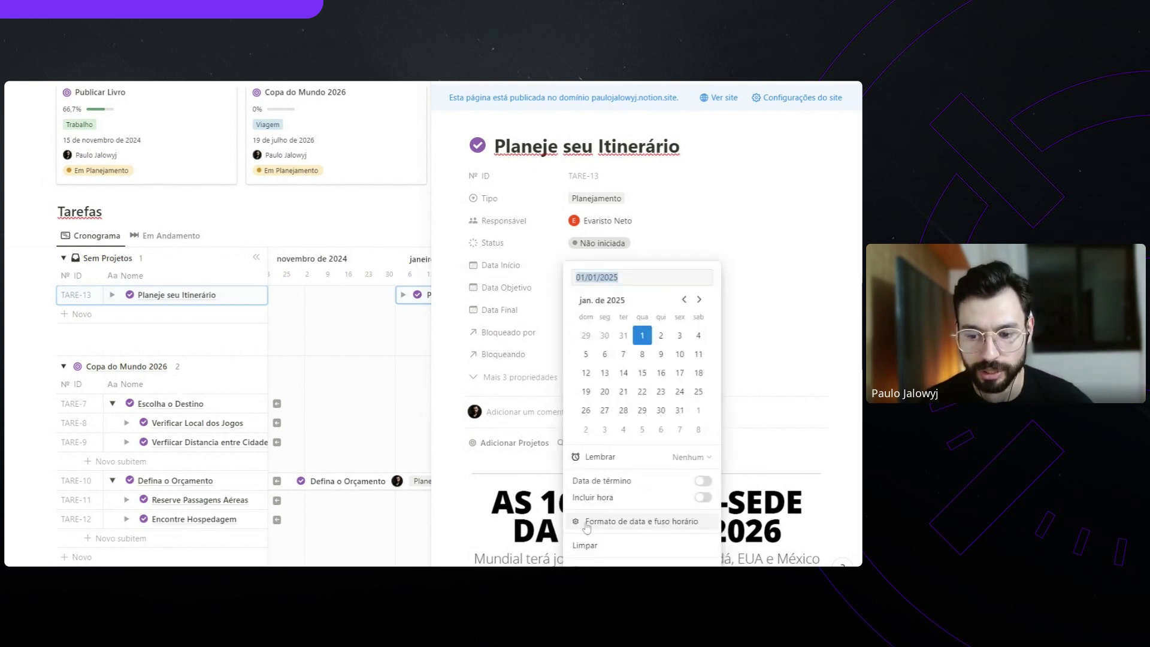
{"action": "left_click", "coordinate": [687, 459]}
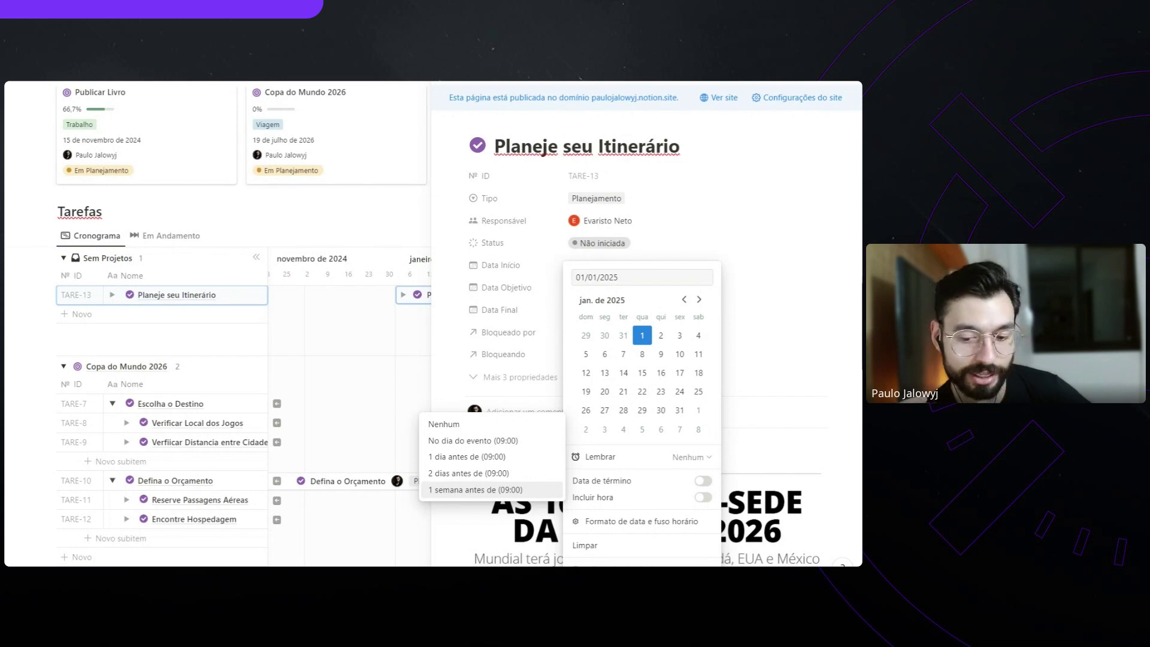
{"action": "left_click", "coordinate": [476, 490]}
{"action": "left_click", "coordinate": [776, 323]}
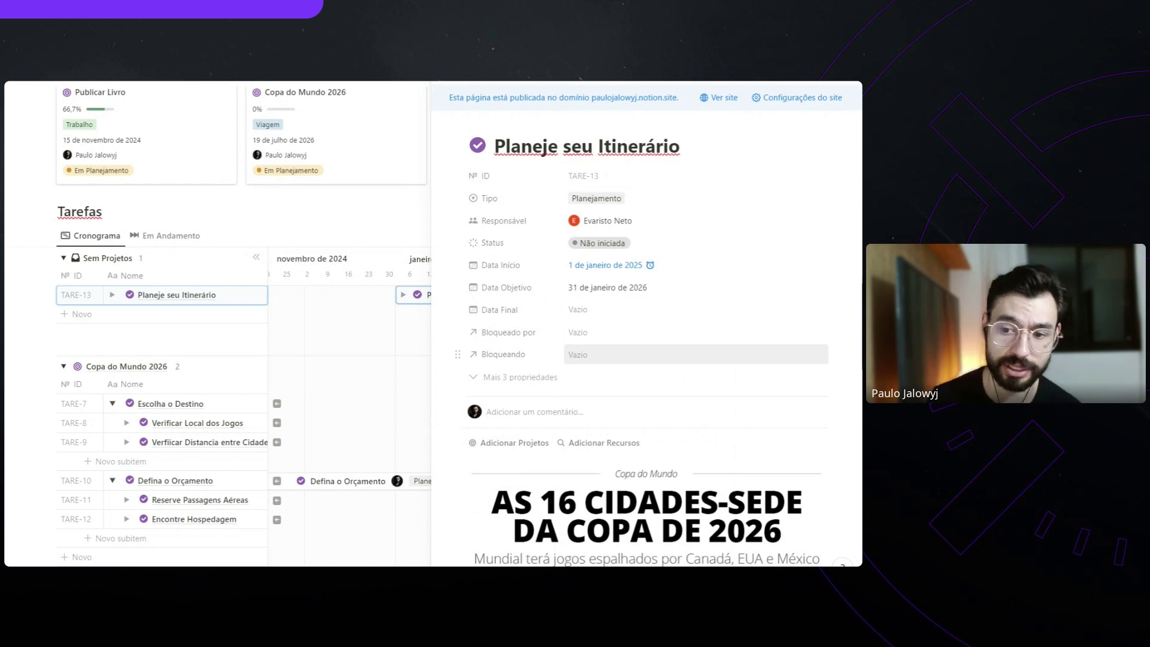
Link the Planeje seu Itinerário task to the Copa do Mundo 2026 project
{"action": "left_click", "coordinate": [520, 444]}
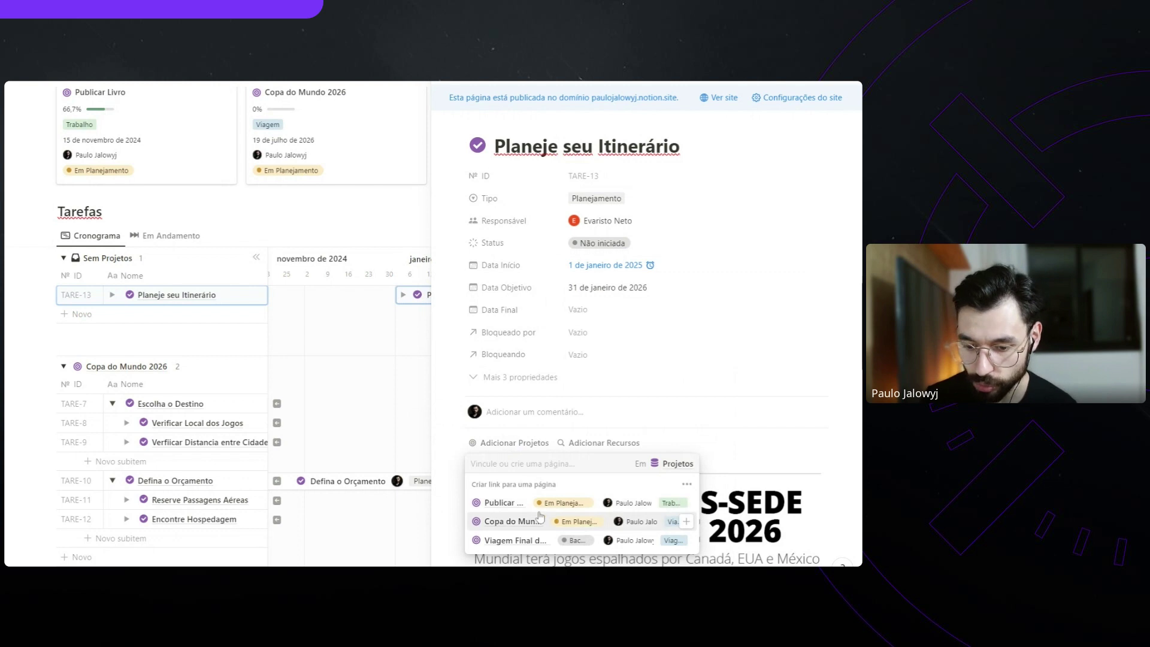
{"action": "left_click", "coordinate": [521, 523]}
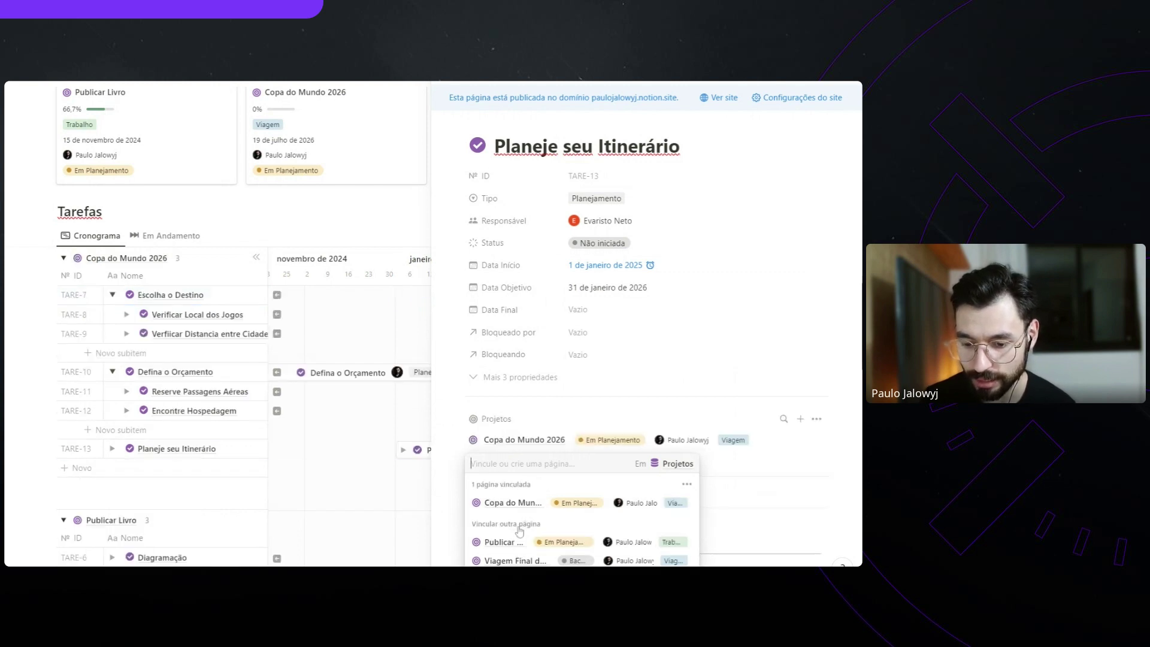
{"action": "left_click", "coordinate": [851, 306]}
Set the itinerary task's Data Objetivo reminder to 1 semana antes (09:00) and close the task page
{"action": "left_click", "coordinate": [588, 290]}
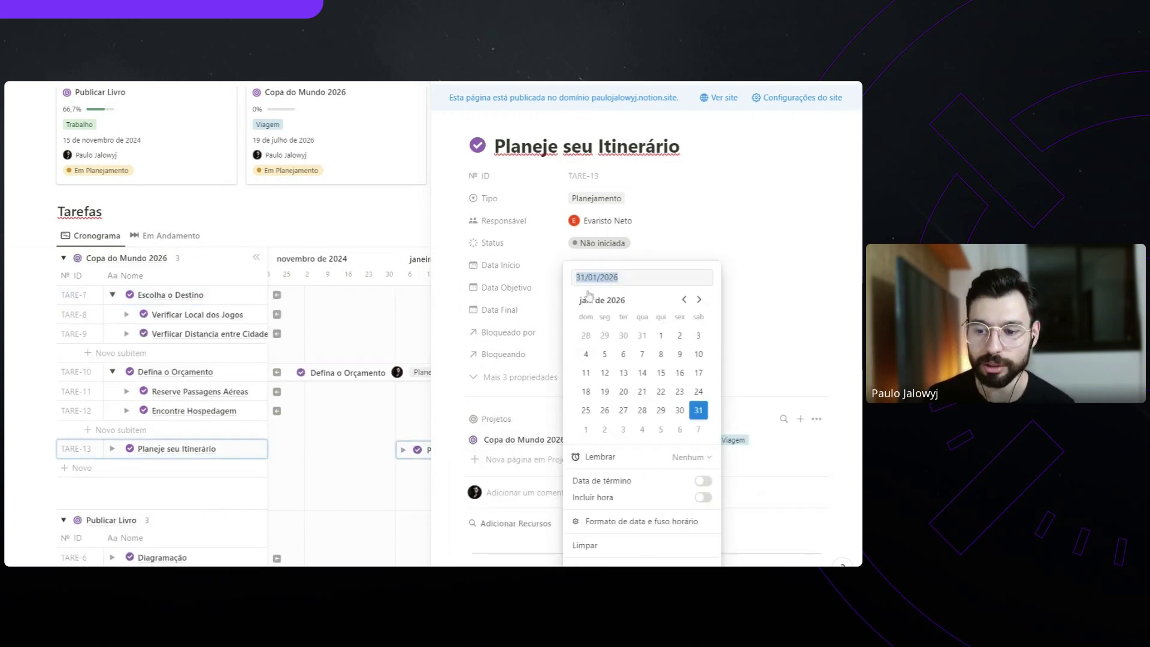
{"action": "left_click", "coordinate": [689, 457]}
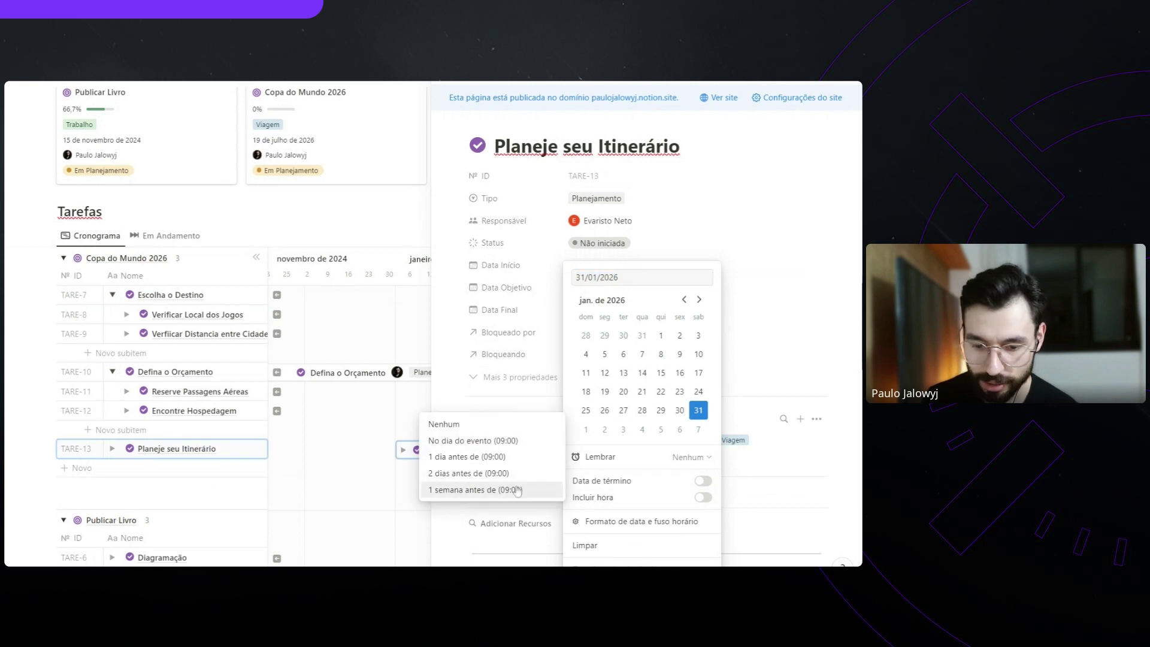
{"action": "left_click", "coordinate": [518, 490]}
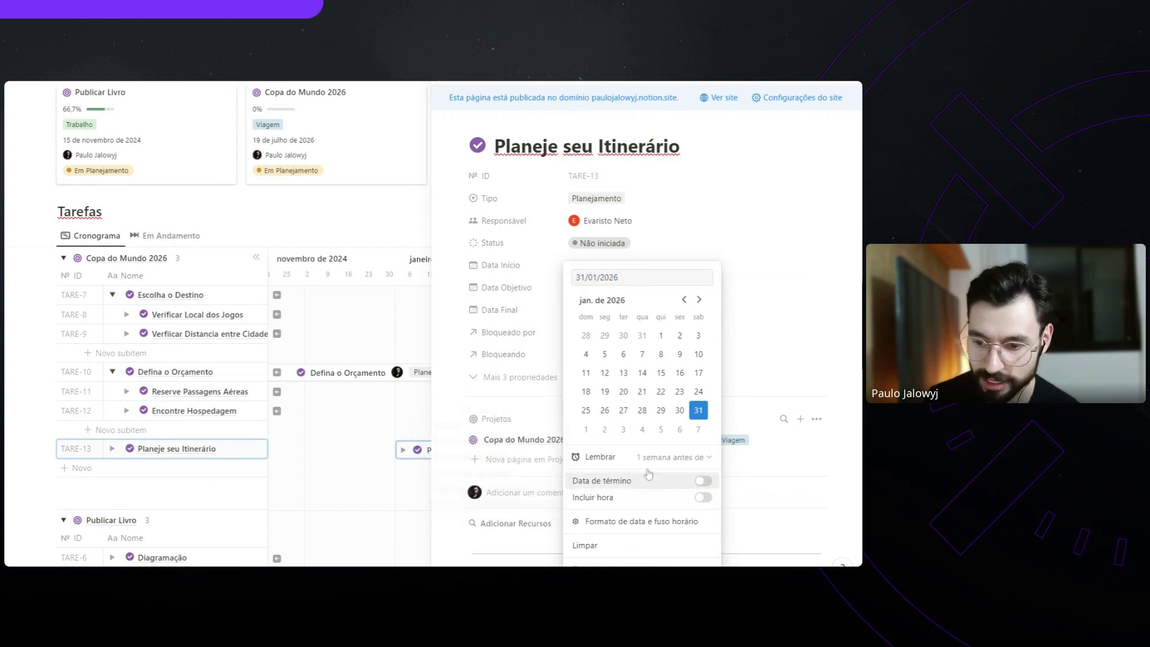
{"action": "left_click", "coordinate": [851, 377]}
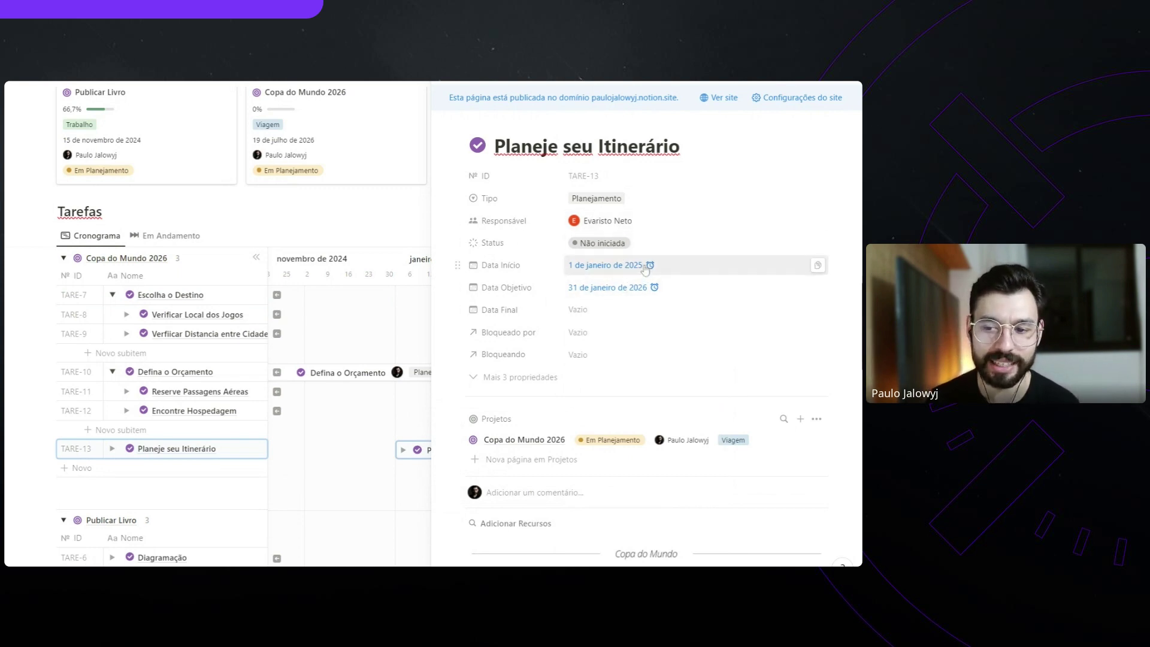
{"action": "left_click", "coordinate": [440, 90]}
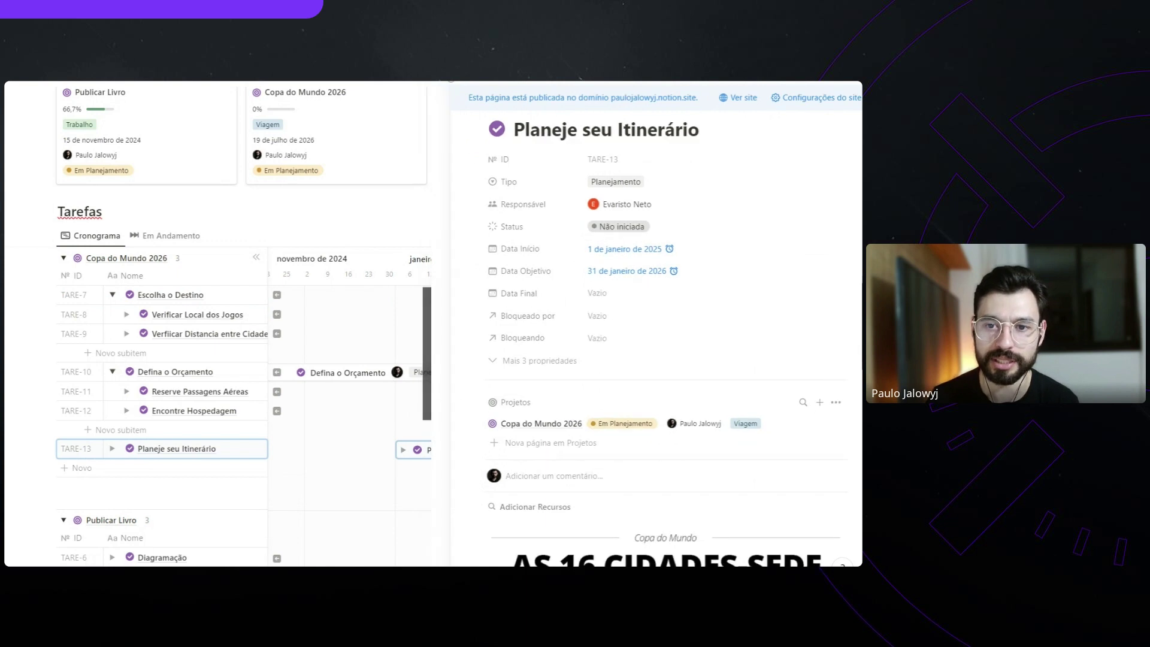
Look through the notifications in the Caixa de entrada and close it again
{"action": "mouse_move", "coordinate": [16, 84]}
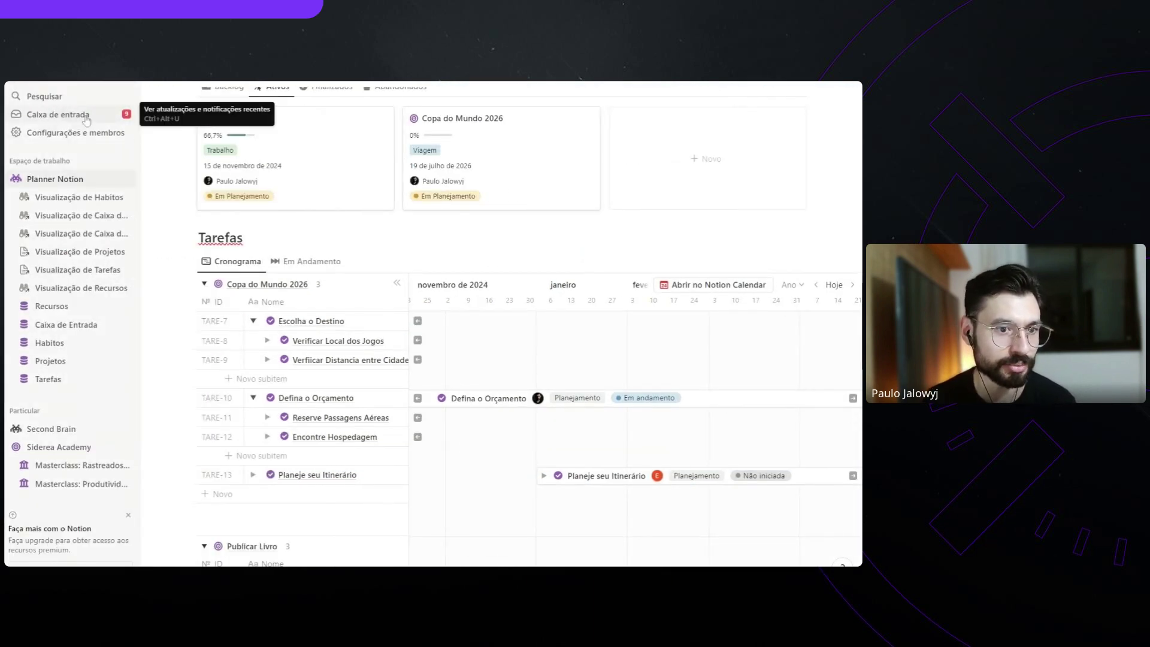
{"action": "left_click", "coordinate": [87, 120]}
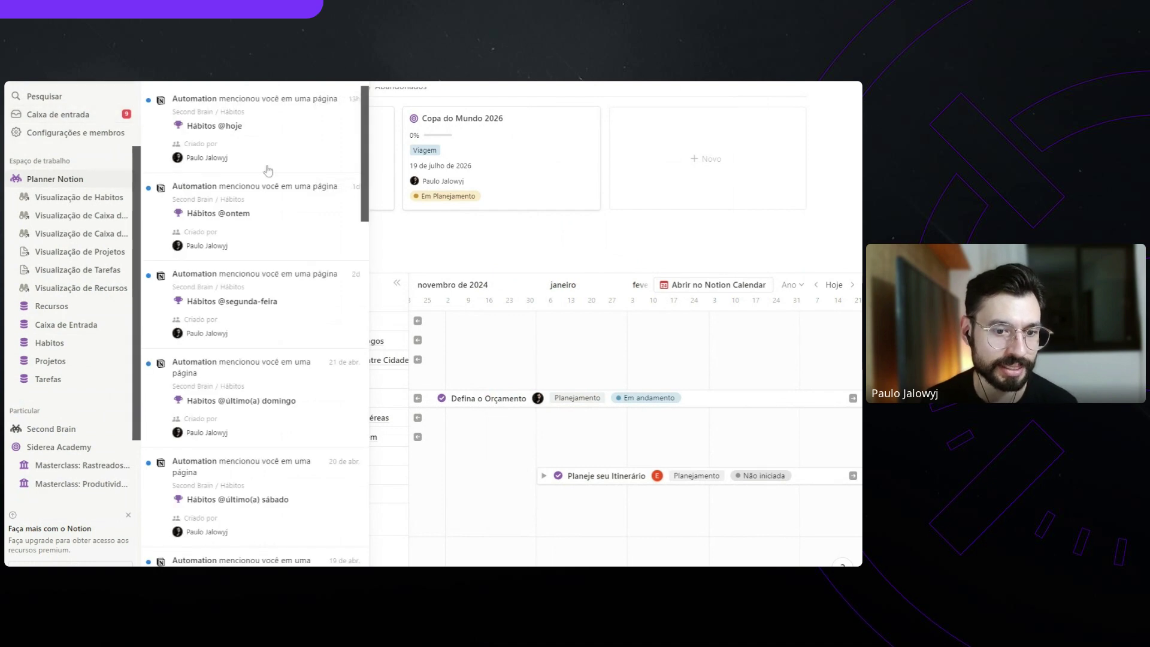
{"action": "scroll", "coordinate": [257, 240], "scroll_direction": "down", "scroll_amount": 5}
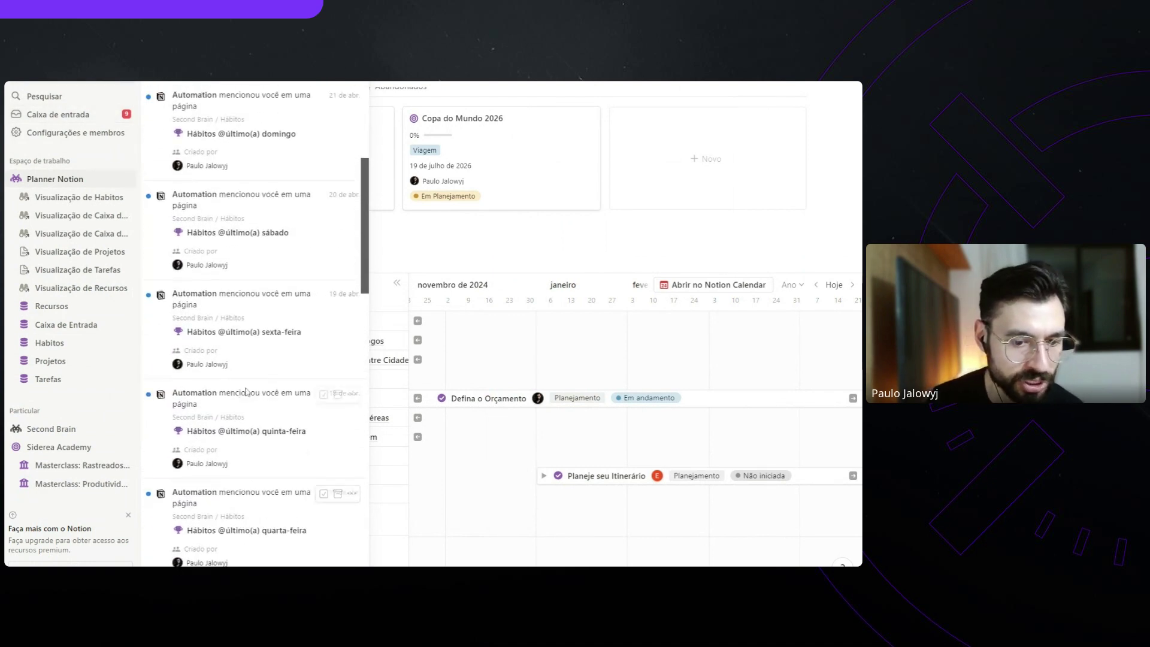
{"action": "scroll", "coordinate": [245, 392], "scroll_direction": "up", "scroll_amount": 5}
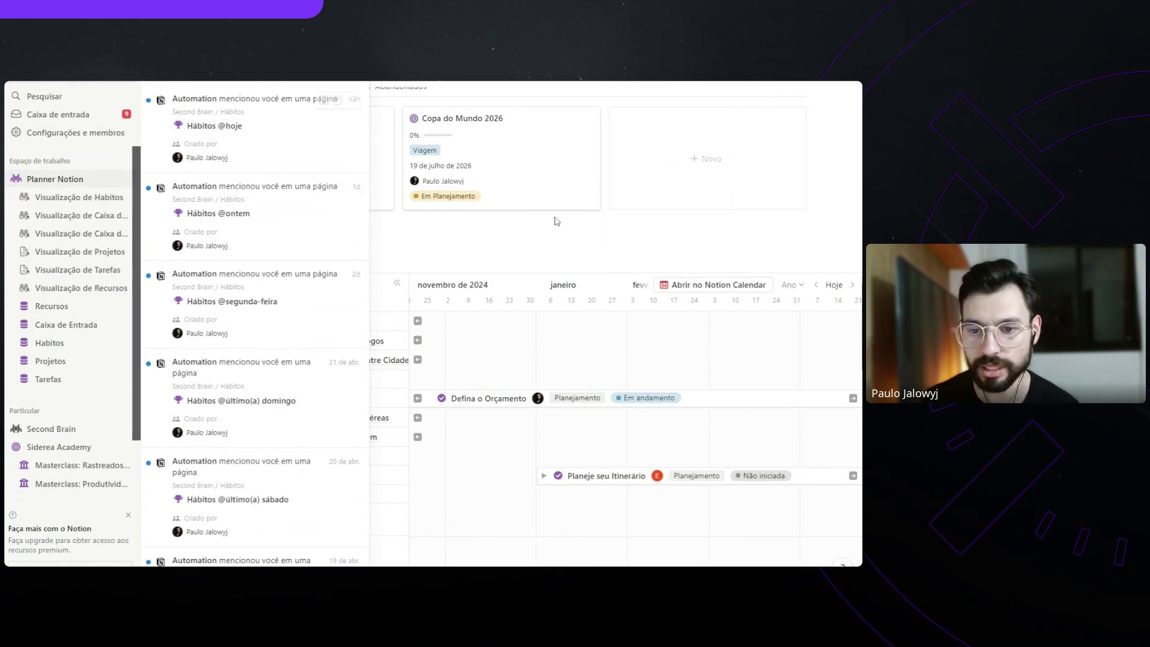
{"action": "left_click", "coordinate": [103, 119]}
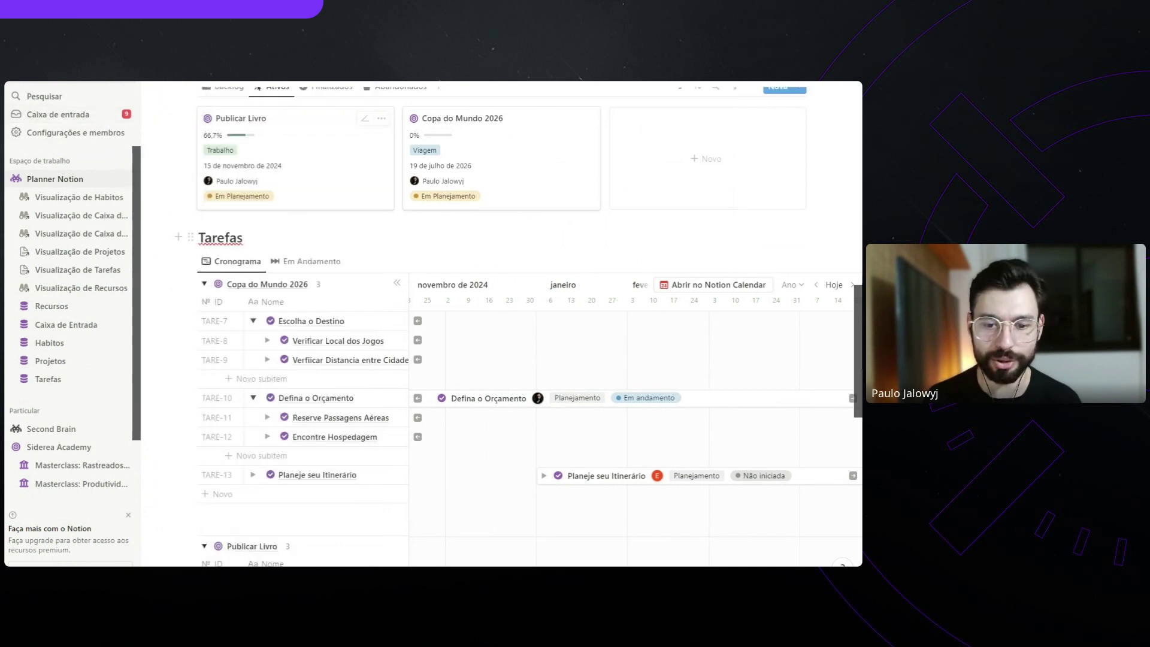
Duplicate the Planeje seu Itinerário task in the Copa do Mundo 2026 group of the Cronograma
{"action": "left_click", "coordinate": [835, 285]}
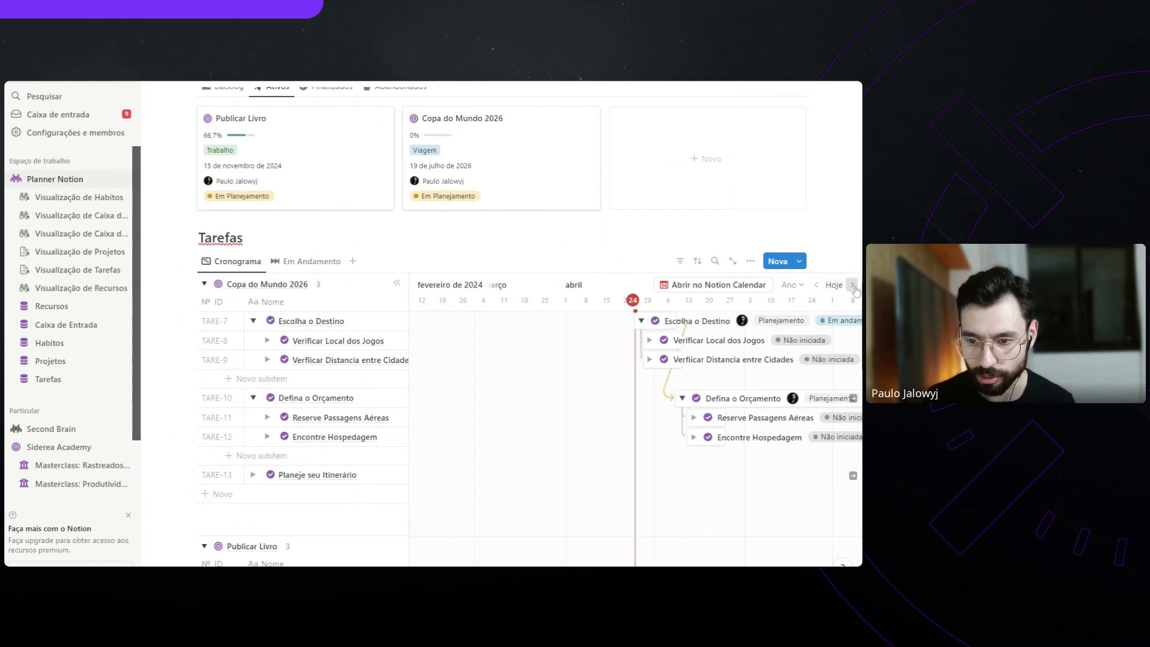
{"action": "left_click", "coordinate": [854, 288]}
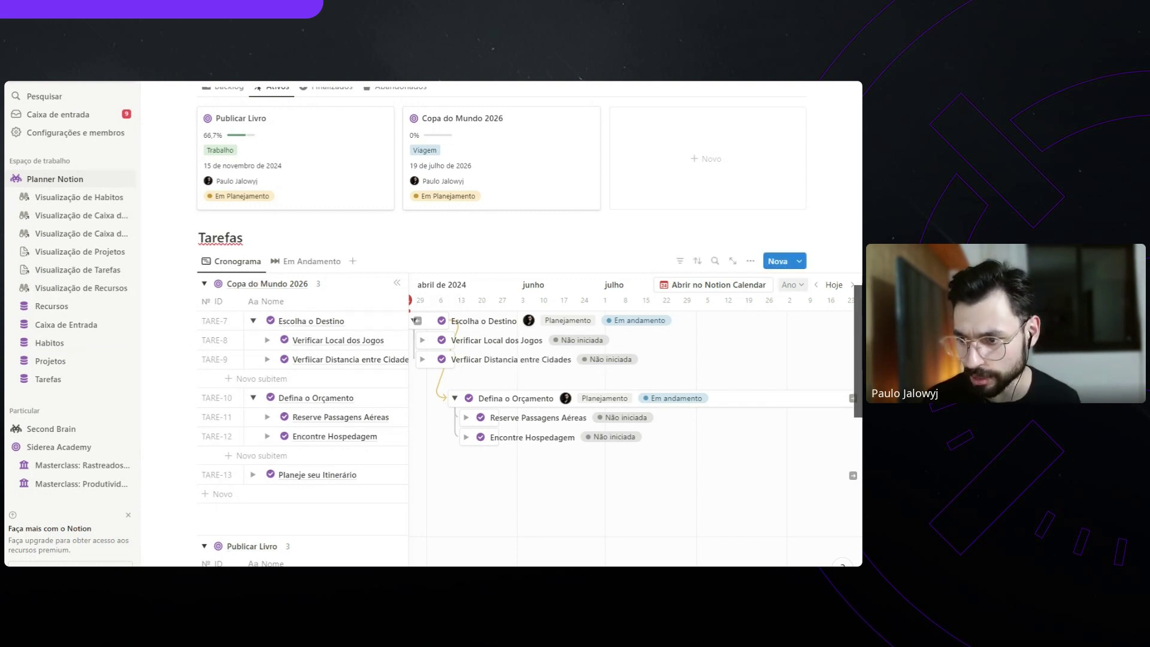
{"action": "left_click", "coordinate": [854, 286]}
{"action": "left_click", "coordinate": [853, 286]}
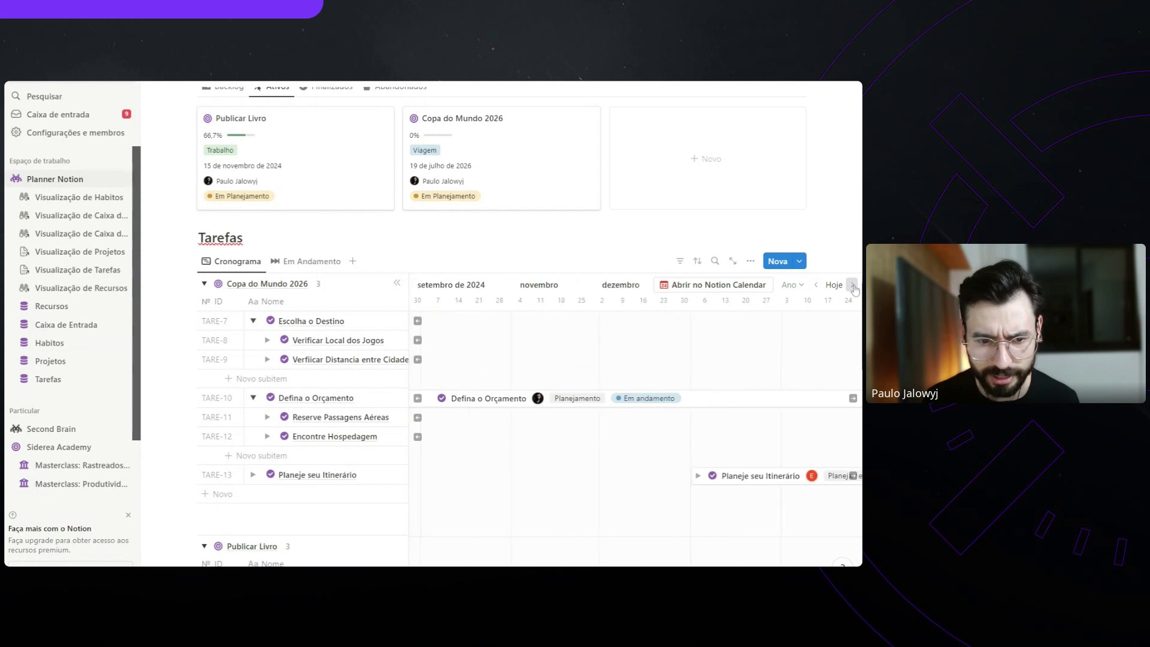
{"action": "scroll", "coordinate": [437, 472], "scroll_direction": "down", "scroll_amount": 3}
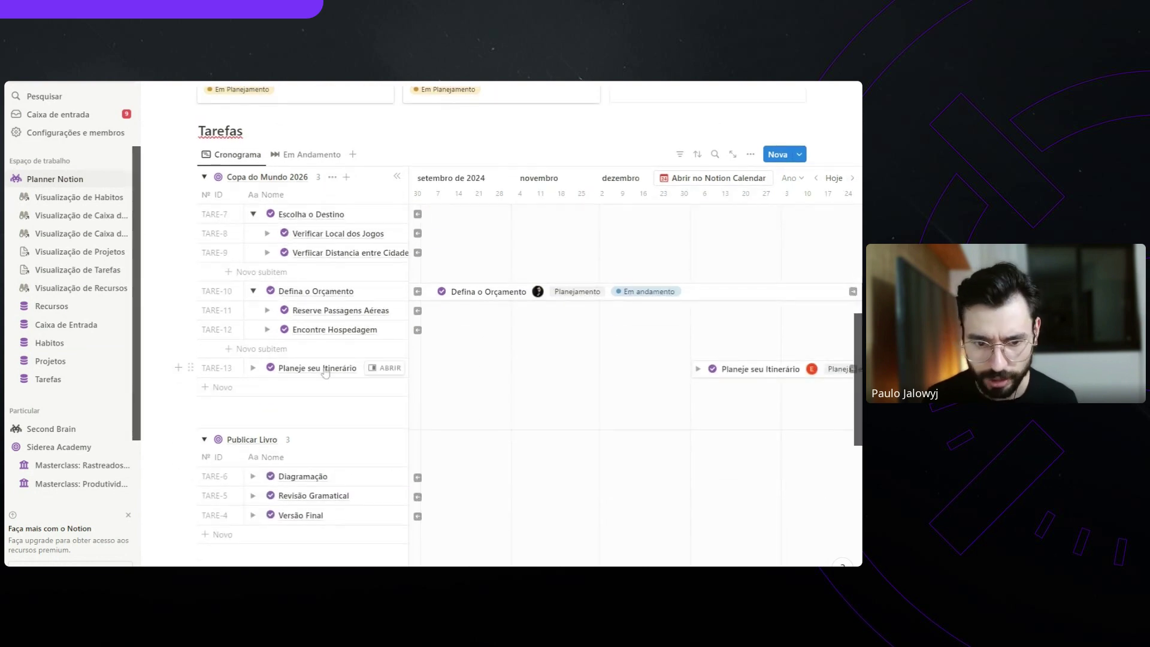
{"action": "right_click", "coordinate": [322, 369]}
{"action": "key", "text": "ctrl+d"}
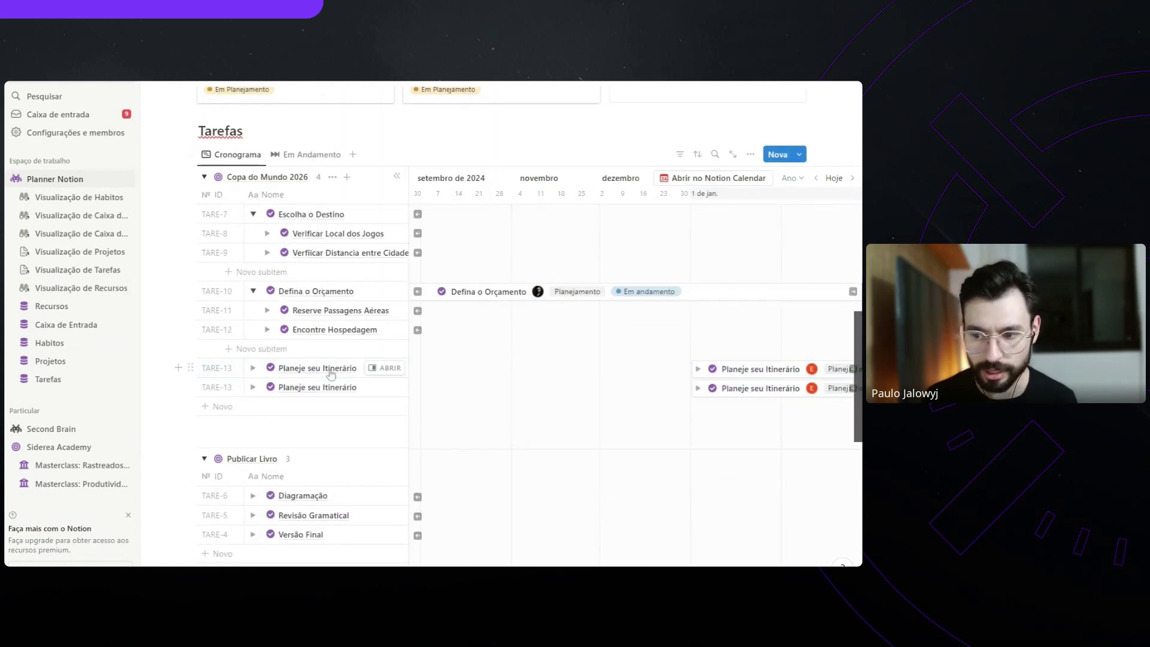
Rename the upper Planeje seu Itinerário task (TARE-13) as Prepare-se para Emergências
{"action": "left_click", "coordinate": [331, 375]}
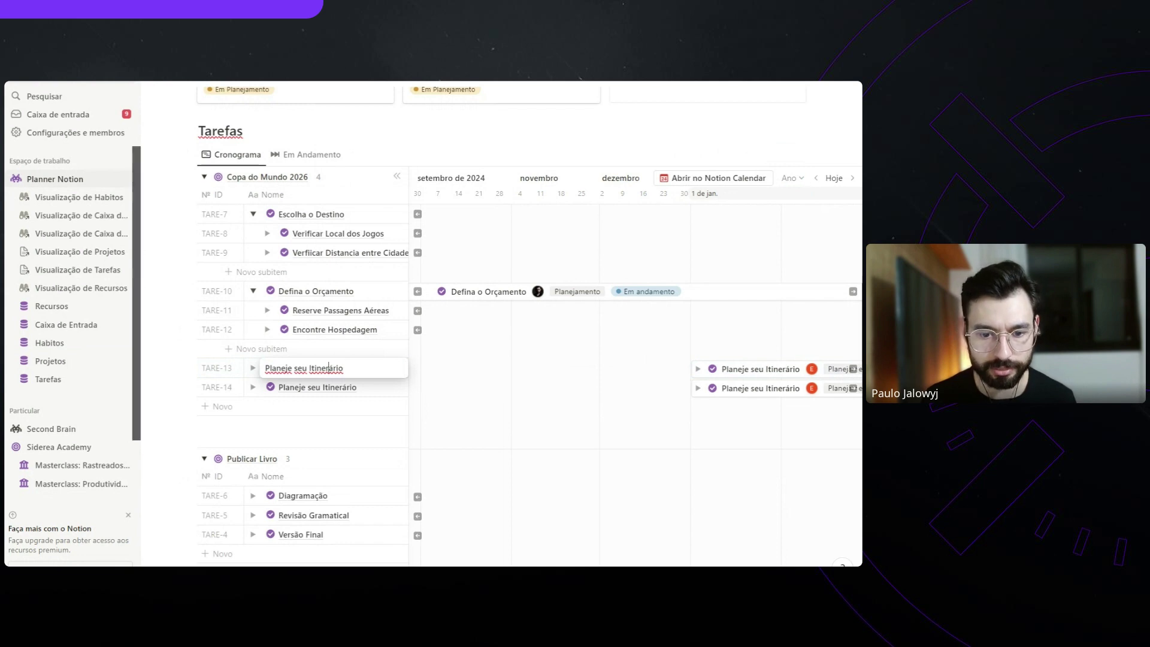
{"action": "key", "text": "ctrl+a"}
{"action": "type", "text": "Prepare-se para Emergências"}
{"action": "key", "text": "Escape"}
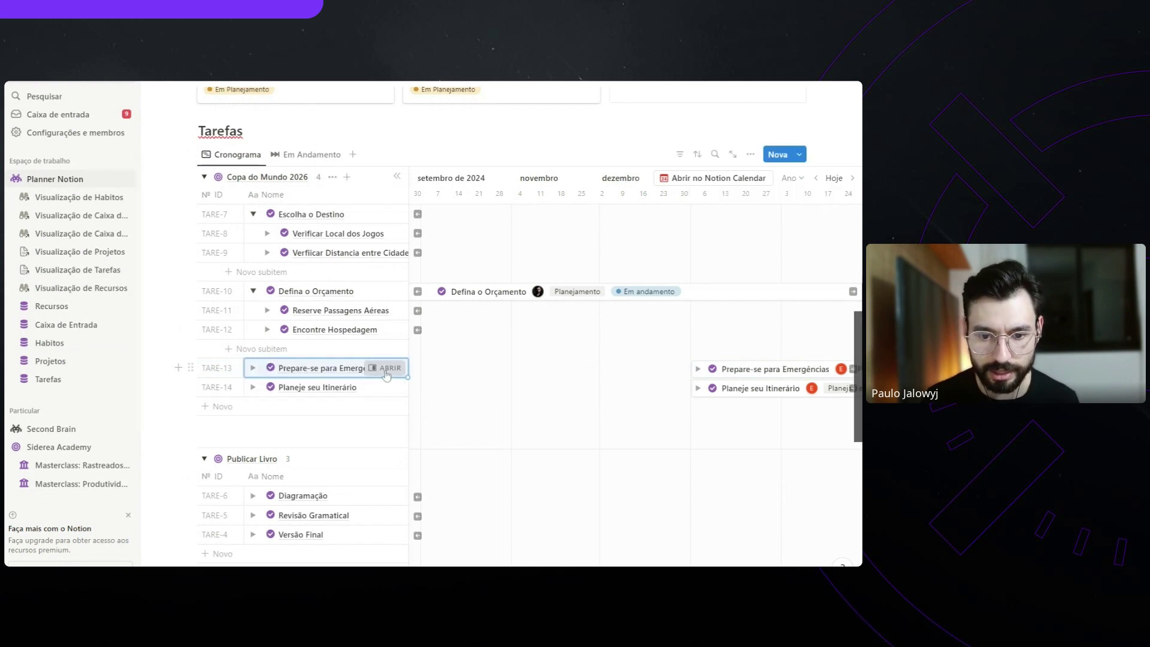
Add a level-2 heading Descrição below the map on the Prepare-se para Emergências page, with a paragraph on contingency planning and keeping document copies safe
{"action": "left_click", "coordinate": [385, 370]}
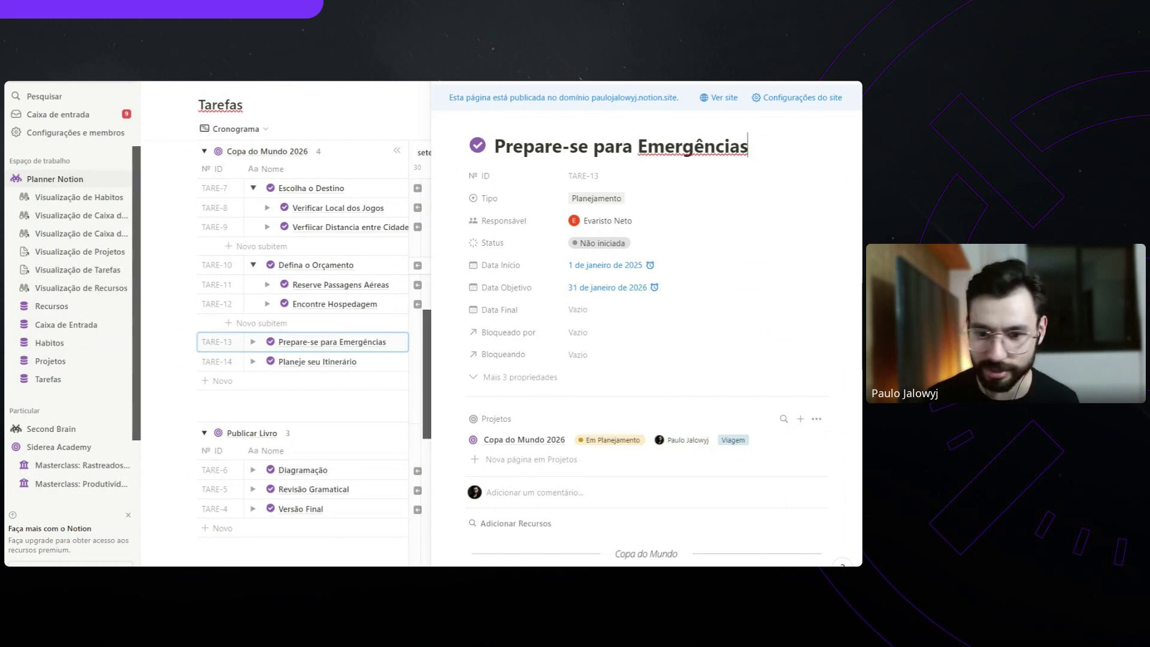
{"action": "scroll", "coordinate": [647, 359], "scroll_direction": "down", "scroll_amount": 3}
{"action": "scroll", "coordinate": [647, 359], "scroll_direction": "down", "scroll_amount": 5}
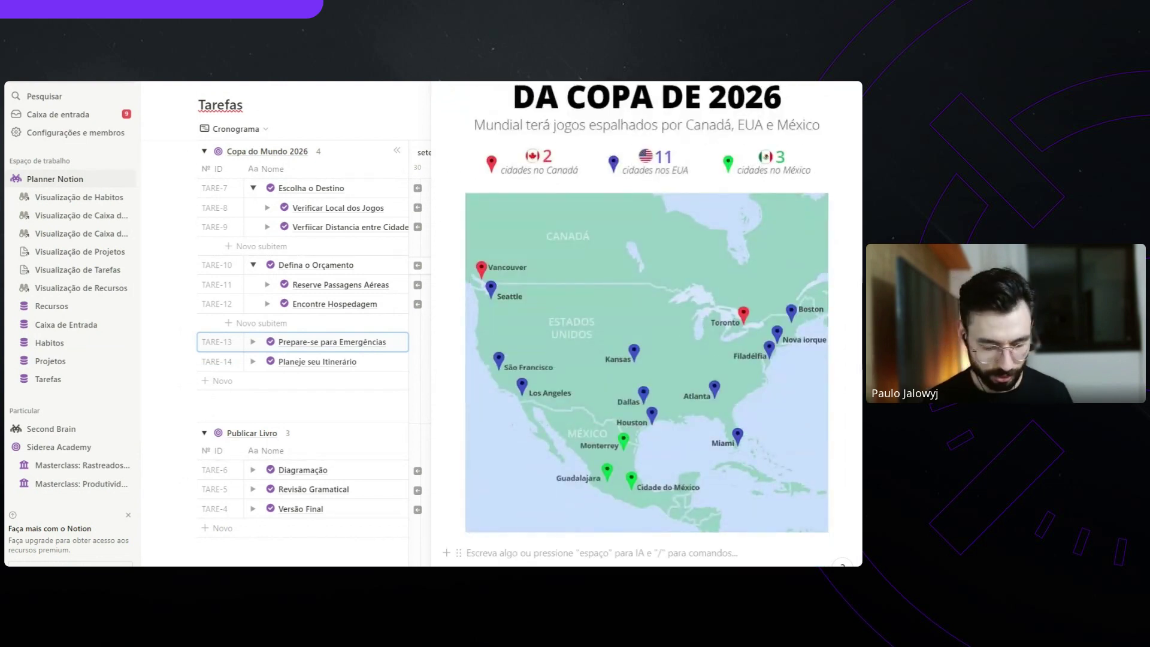
{"action": "type", "text": "/h2"}
{"action": "key", "text": "Return"}
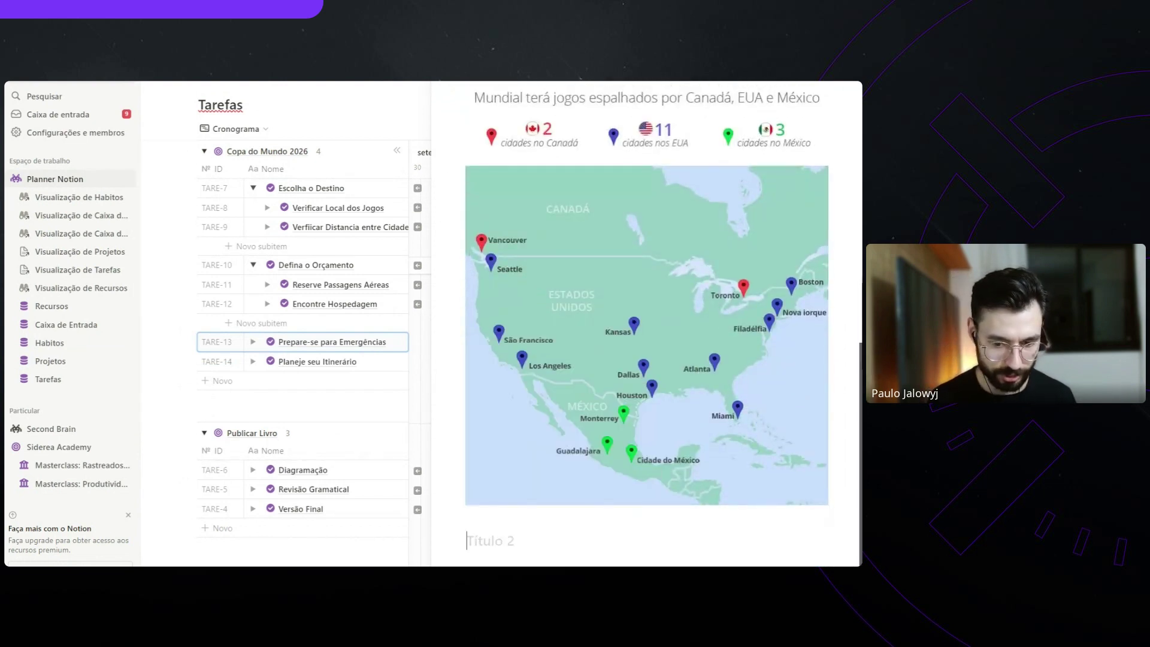
{"action": "type", "text": "Descrição"}
{"action": "key", "text": "Return"}
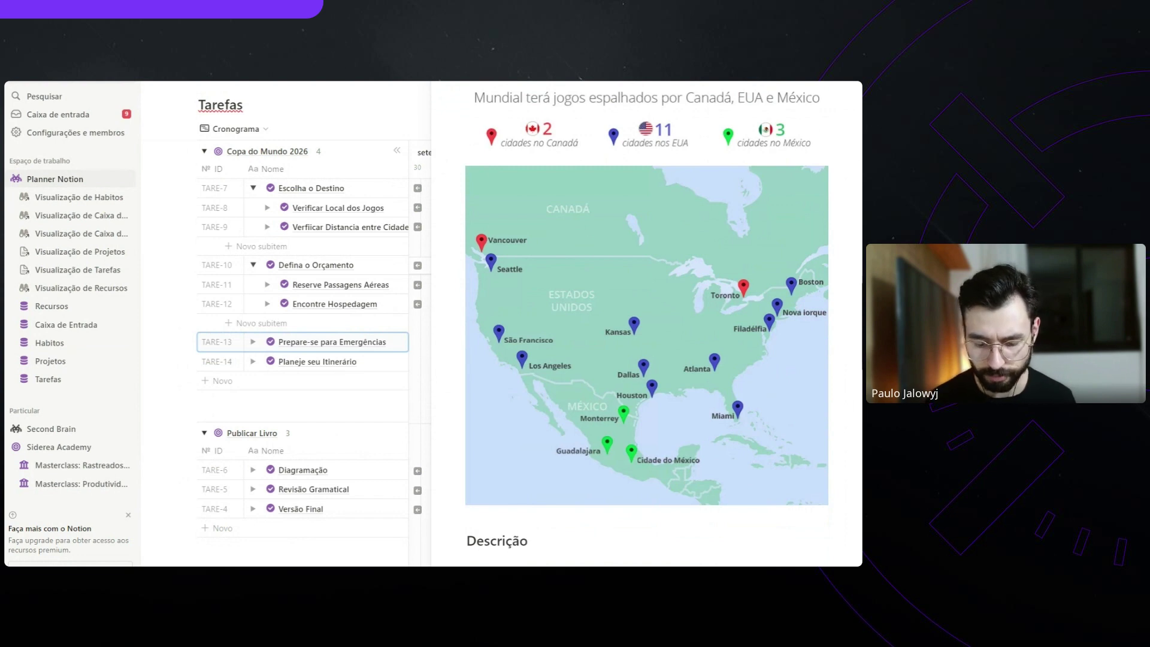
{"action": "type", "text": "Tenha um plano de contingência em caso de emergências durante a viagem. Mantenha cópias de documentos importantes, como passaporte e cartões de crédito, em um local seguro e compartilhe seu itinerário com amigos ou familiares."}
{"action": "scroll", "coordinate": [562, 317], "scroll_direction": "down", "scroll_amount": 2}
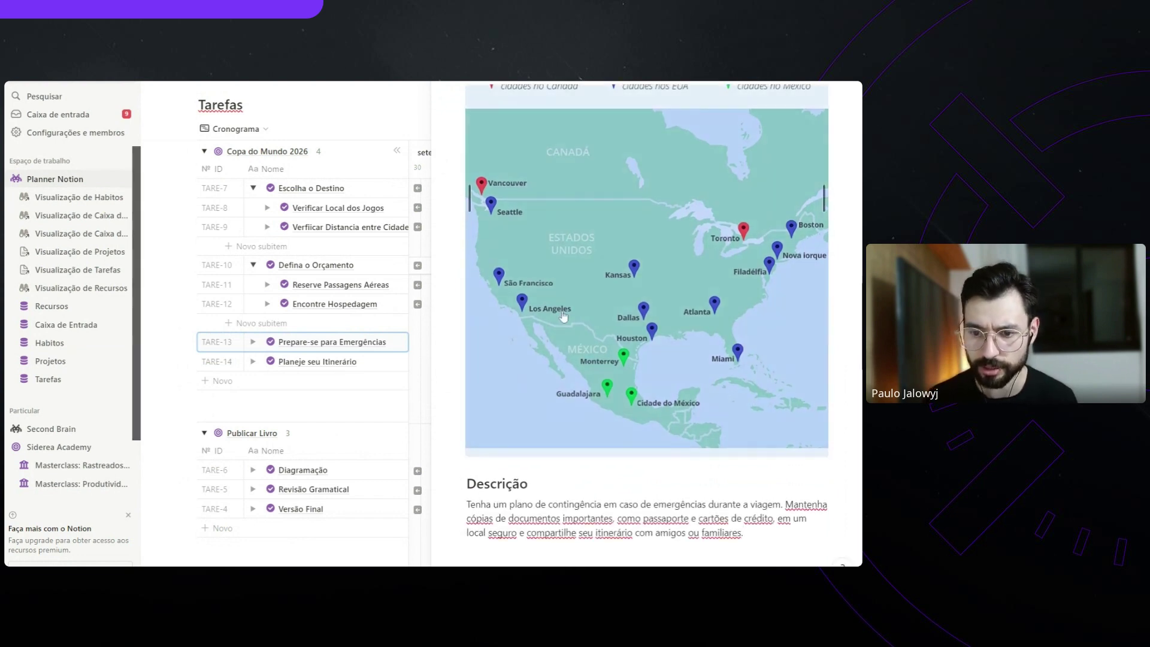
Delete the host-cities infographic from the Prepare-se para Emergências page and close the page
{"action": "left_click", "coordinate": [609, 286]}
{"action": "key", "text": "BackSpace"}
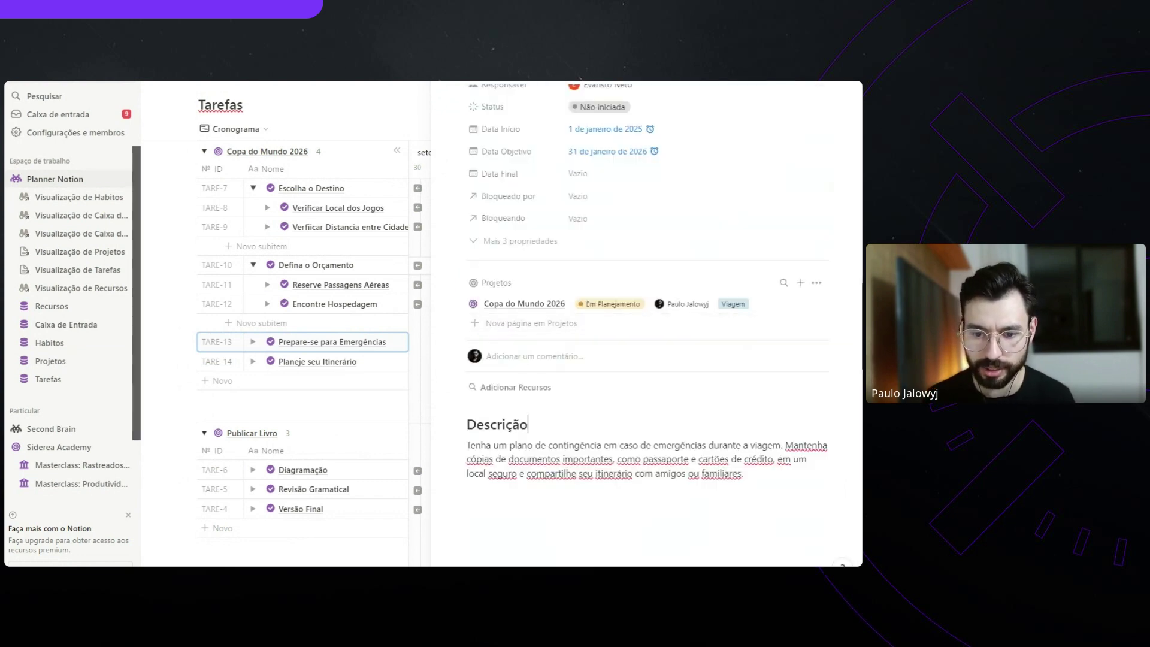
{"action": "scroll", "coordinate": [556, 322], "scroll_direction": "up", "scroll_amount": 2}
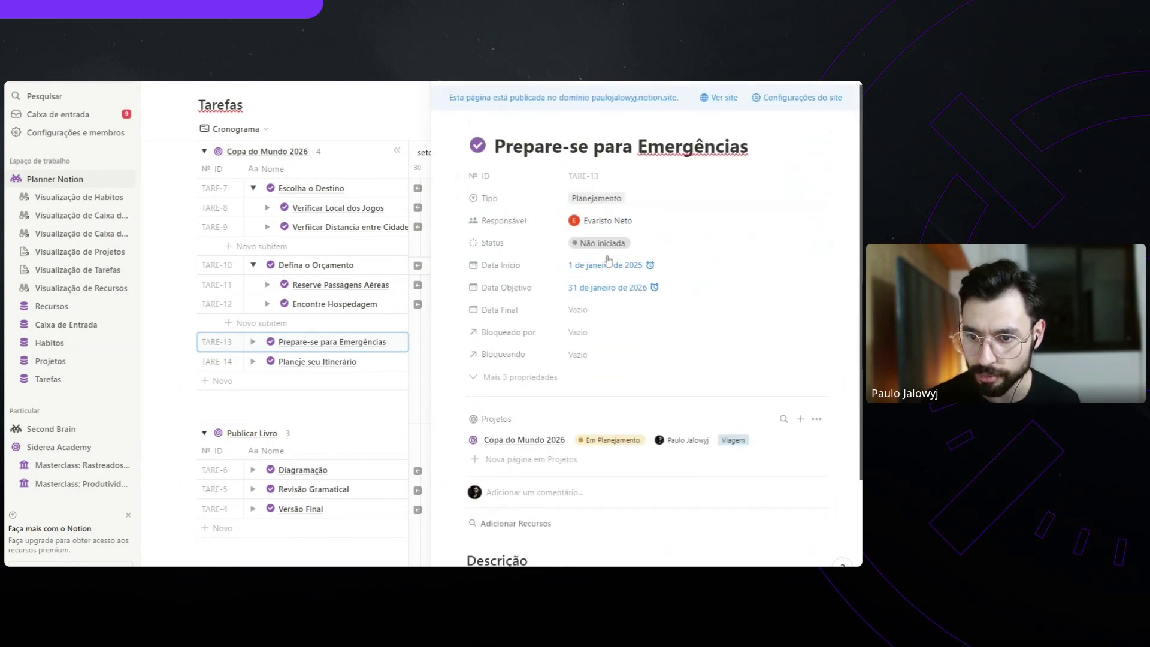
{"action": "left_click", "coordinate": [442, 81]}
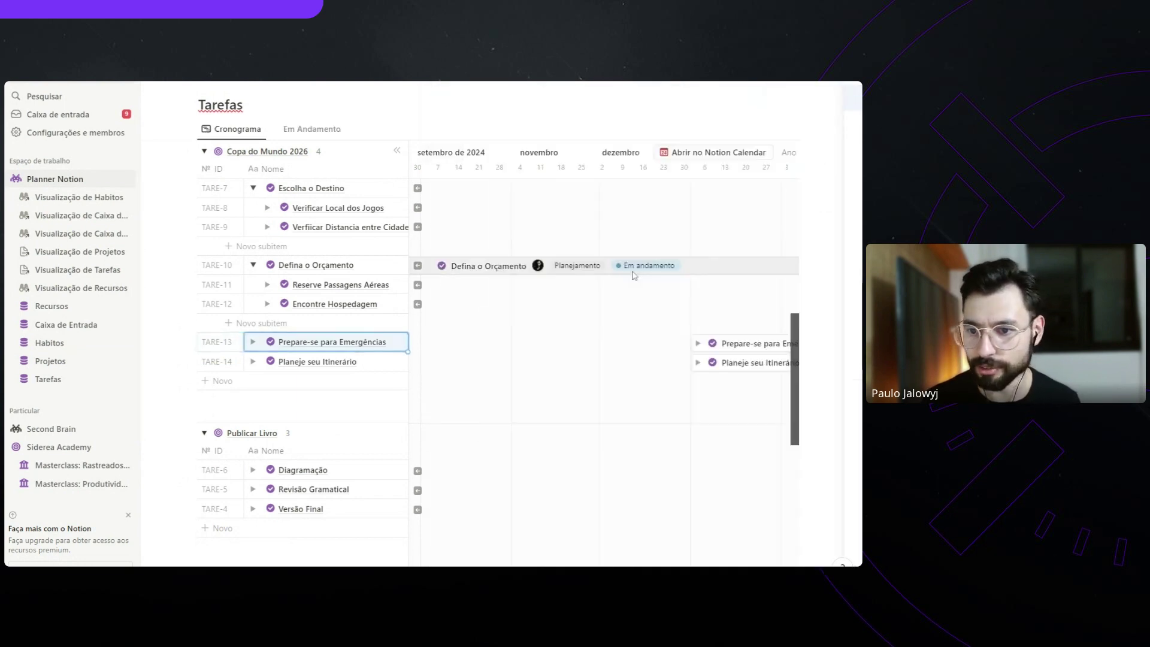
{"action": "scroll", "coordinate": [830, 237], "scroll_direction": "up", "scroll_amount": 2}
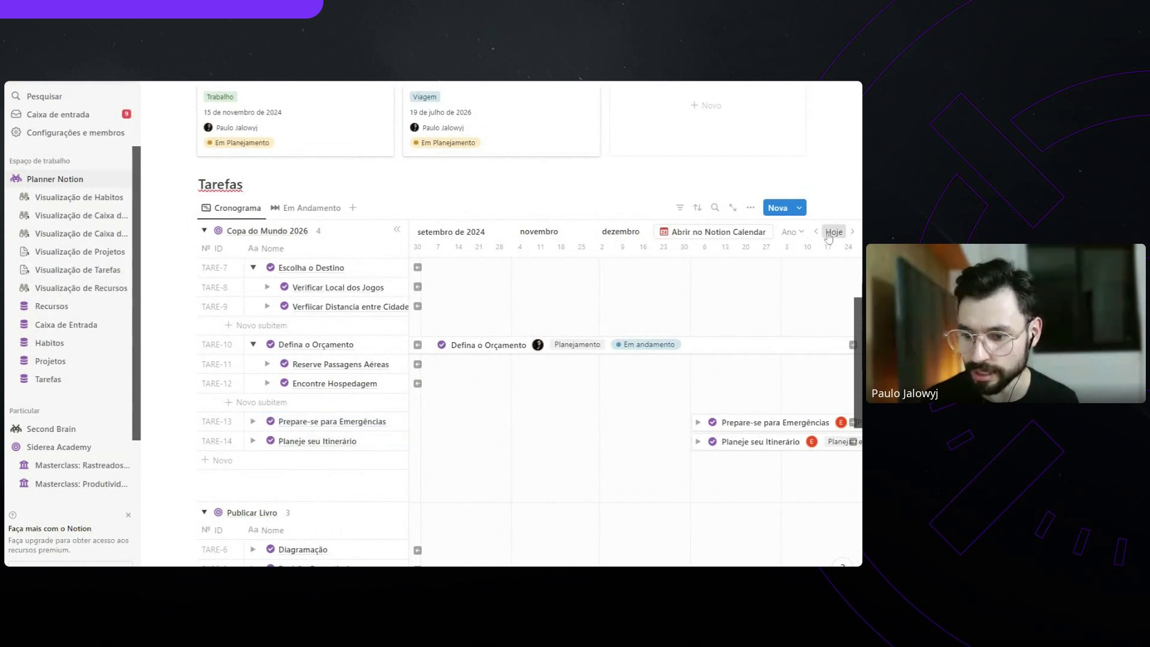
Create a task from the Nova Tarefa template and link it to the Copa do Mundo 2026 project
{"action": "left_click", "coordinate": [832, 233]}
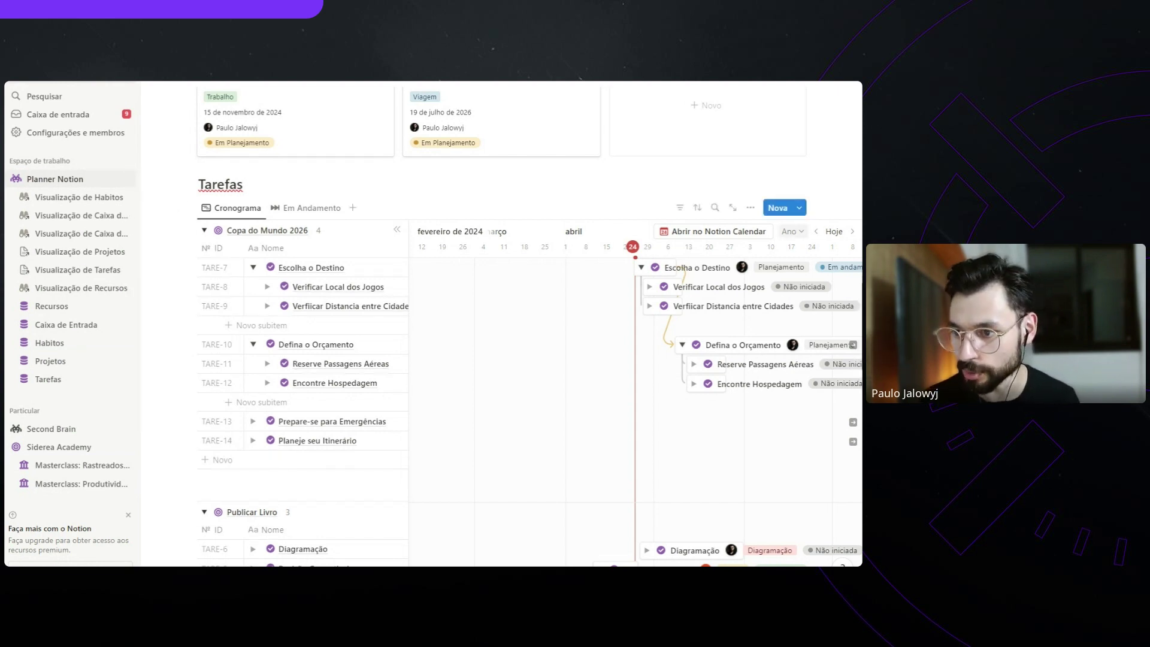
{"action": "left_click", "coordinate": [800, 208]}
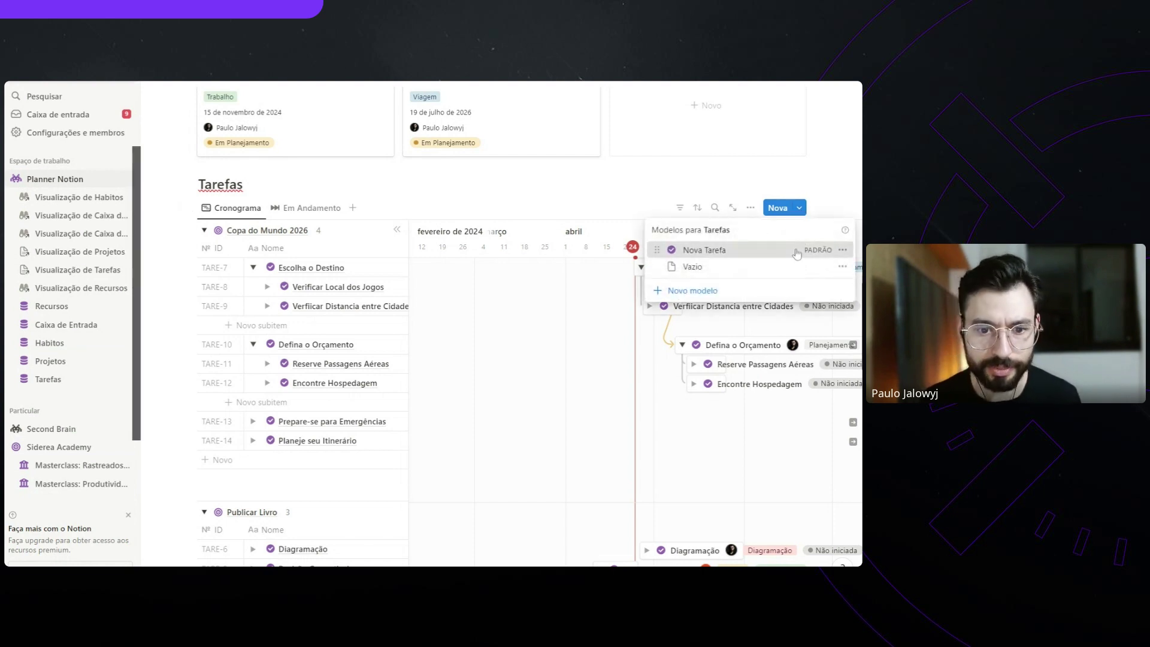
{"action": "left_click", "coordinate": [797, 251]}
{"action": "left_click", "coordinate": [514, 443]}
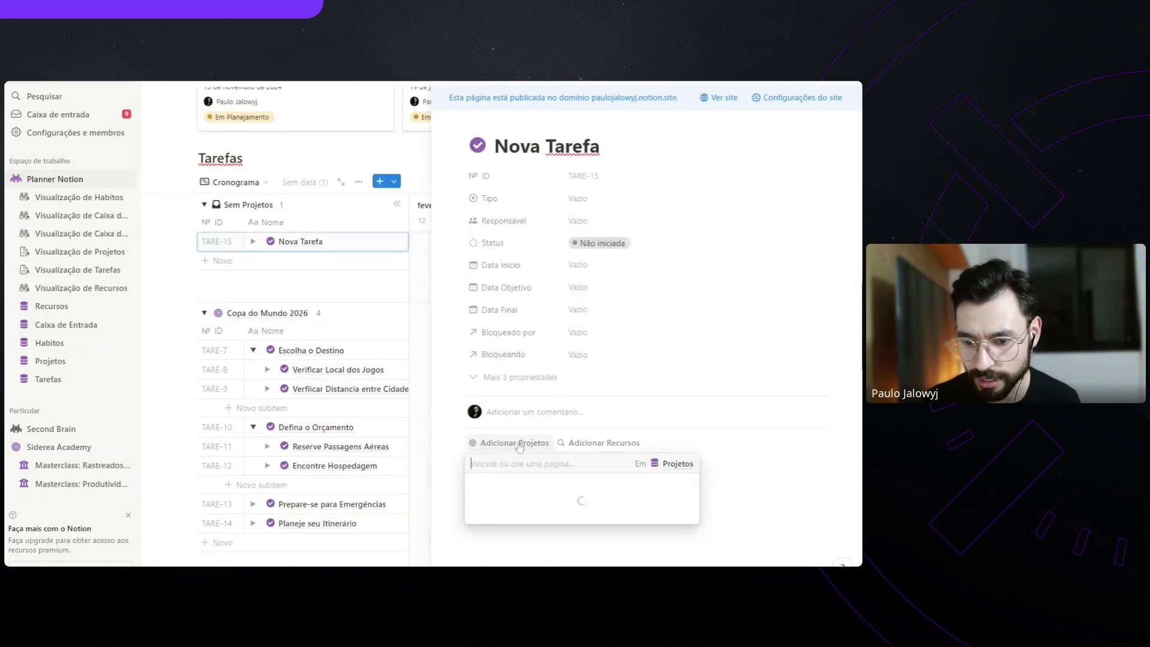
{"action": "left_click", "coordinate": [503, 527]}
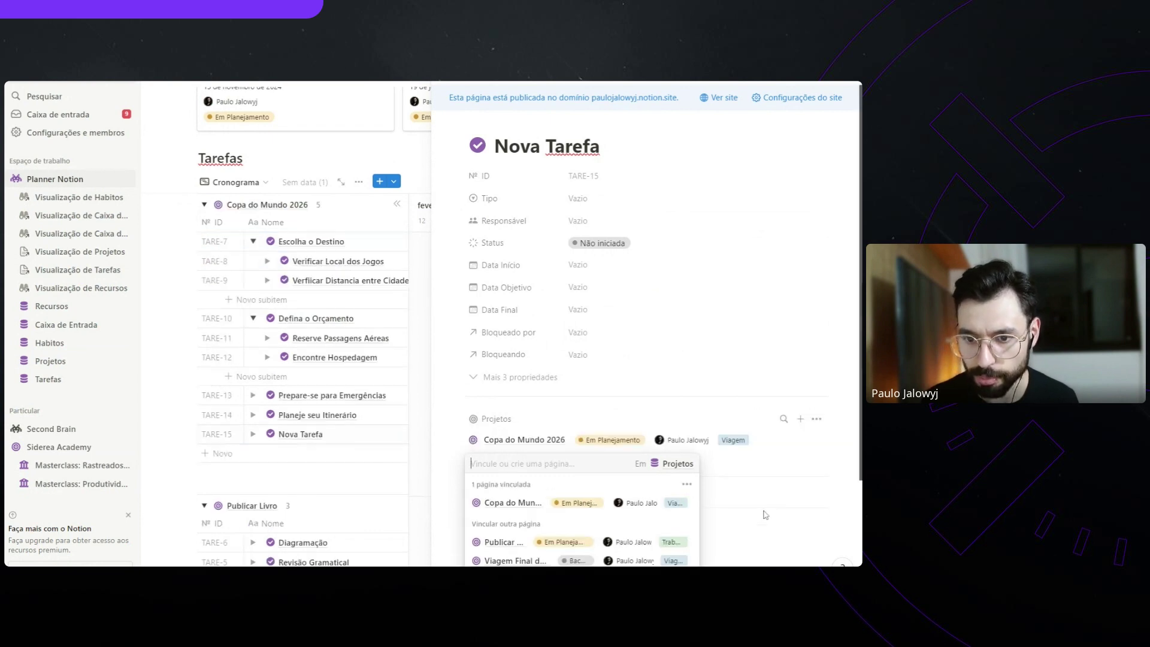
Set the new task's Tipo to a newly created option, Passaporte
{"action": "left_click", "coordinate": [599, 198]}
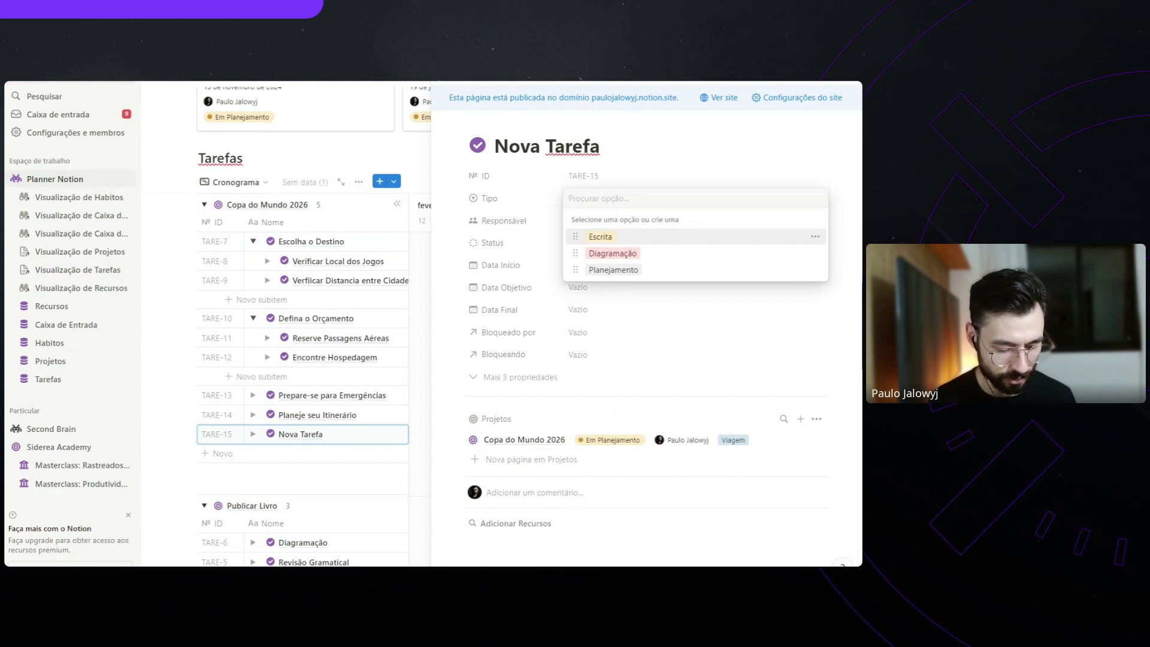
{"action": "type", "text": "Passaporte"}
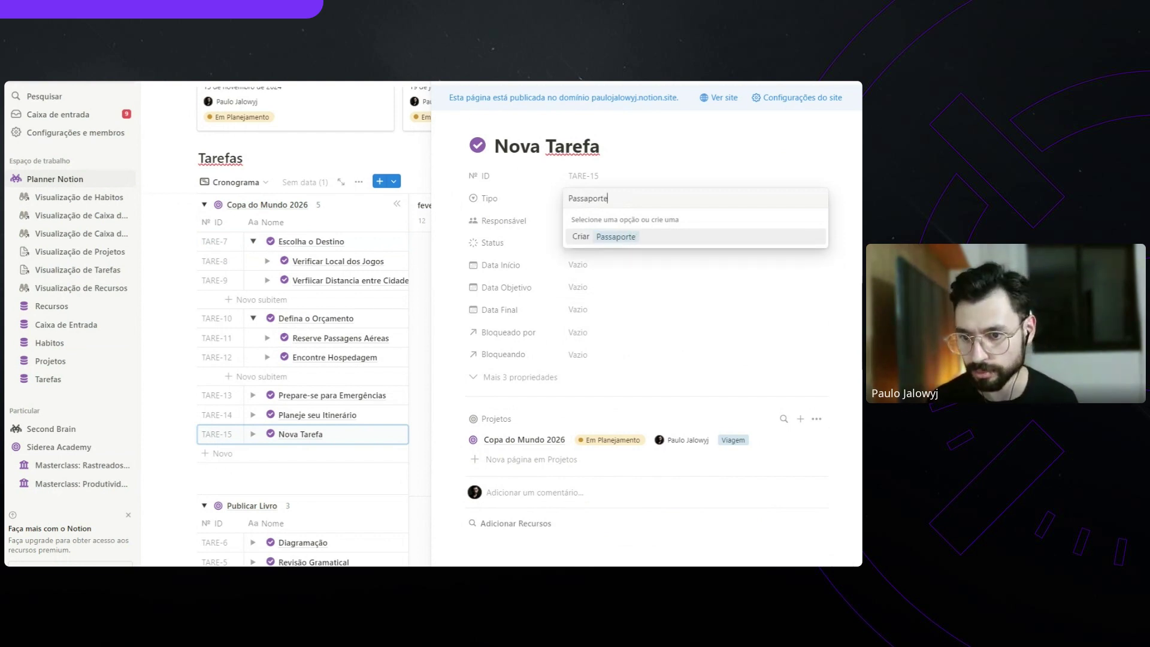
{"action": "key", "text": "Return"}
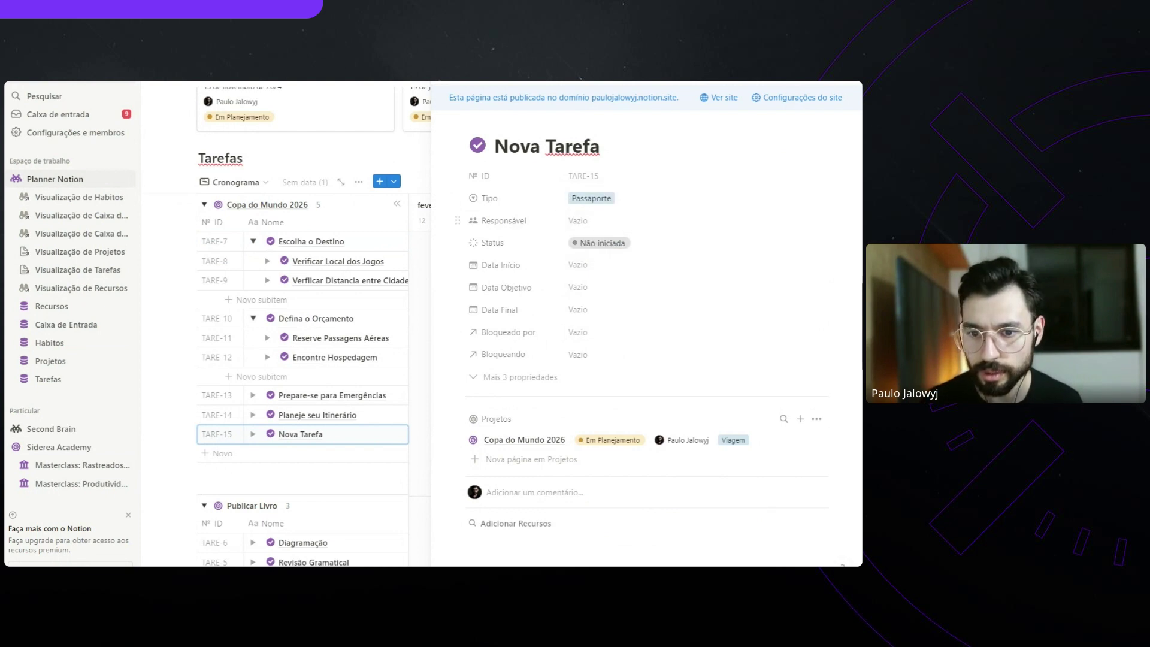
Assign the project owner as the new task's Responsável and set its Status to Em andamento
{"action": "left_click", "coordinate": [644, 220]}
{"action": "left_click", "coordinate": [699, 258]}
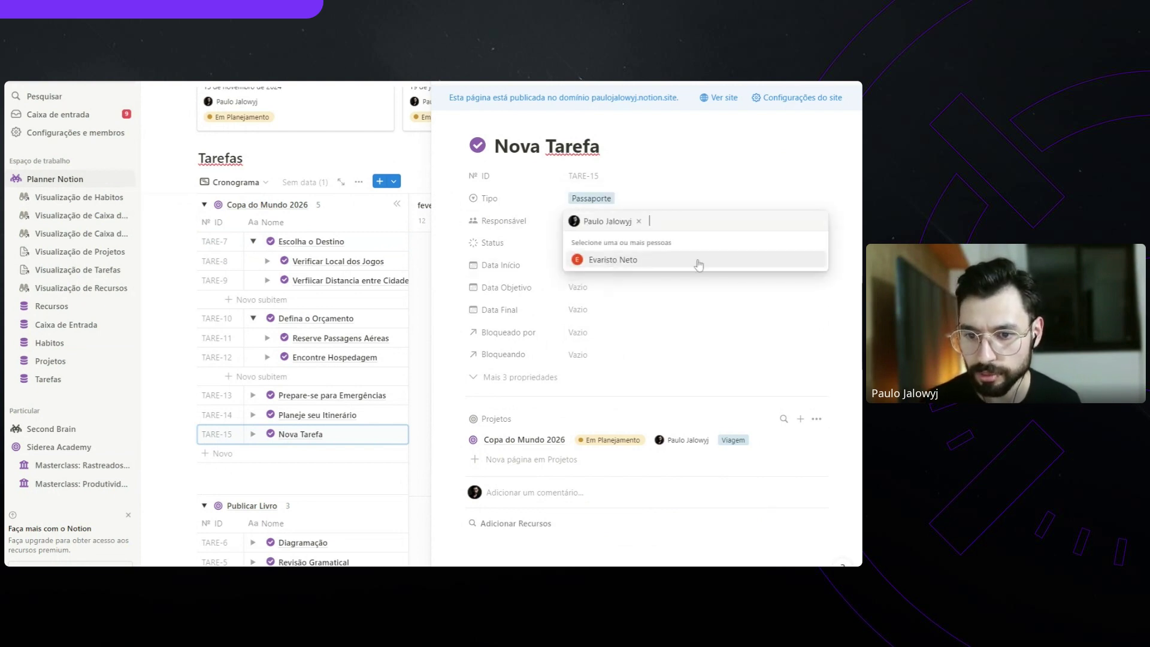
{"action": "left_click", "coordinate": [854, 254]}
{"action": "left_click", "coordinate": [605, 243]}
{"action": "left_click", "coordinate": [599, 327]}
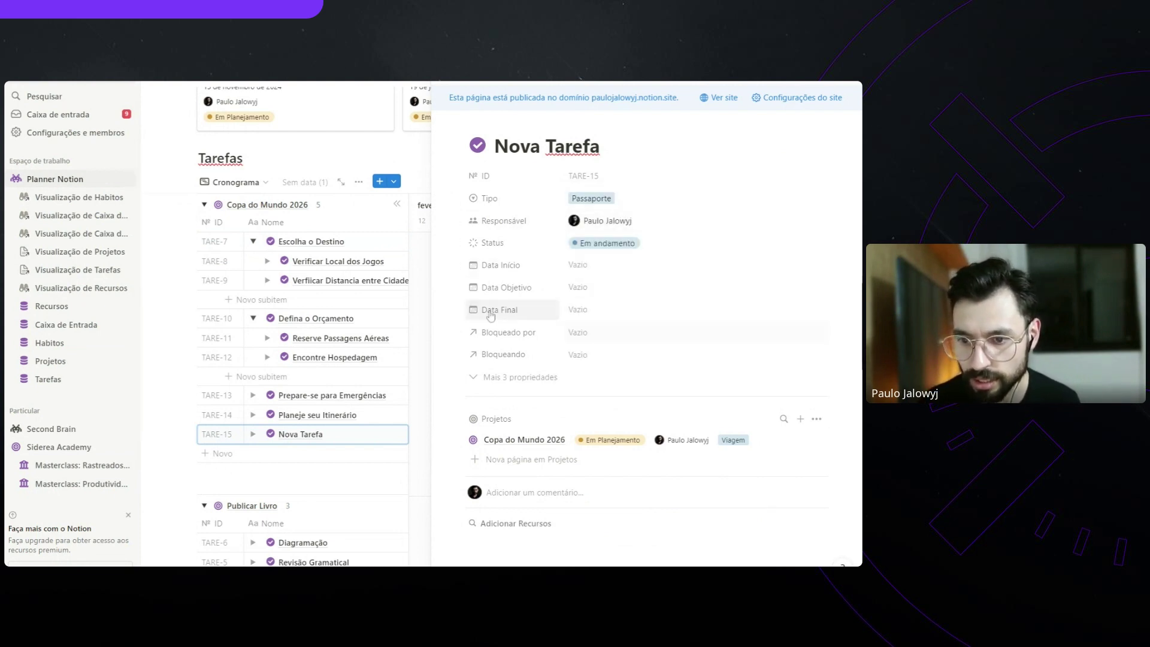
Set the new task's Data Início to 24 de abril de 2024 and open Data Objetivo for editing
{"action": "left_click", "coordinate": [590, 266]}
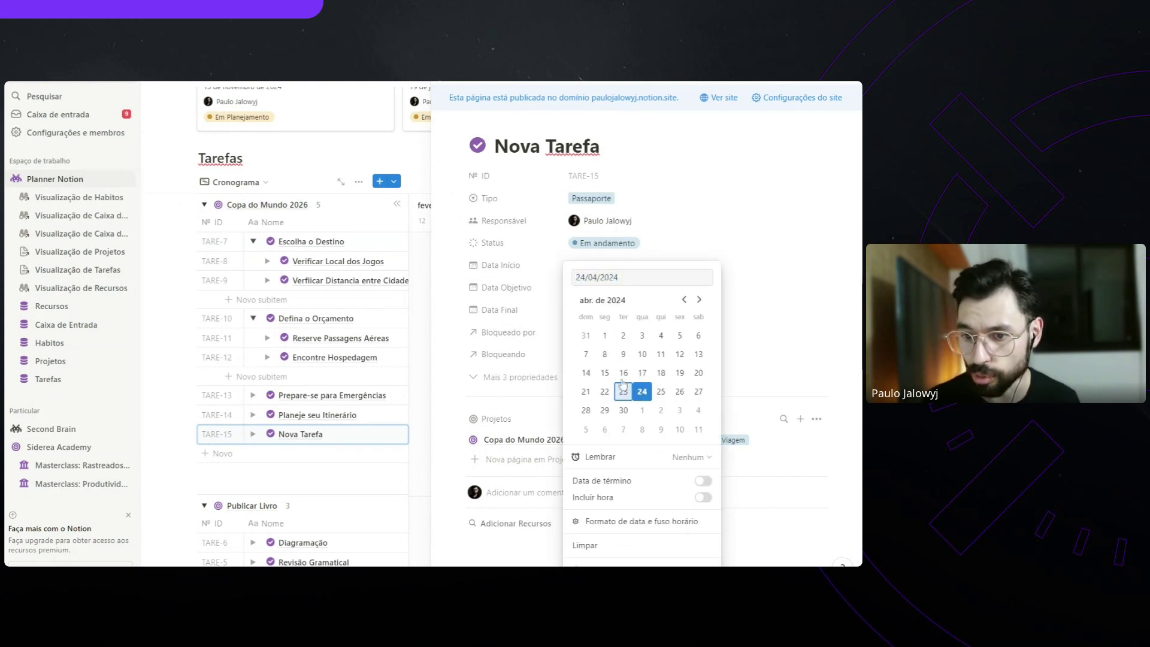
{"action": "left_click", "coordinate": [445, 321]}
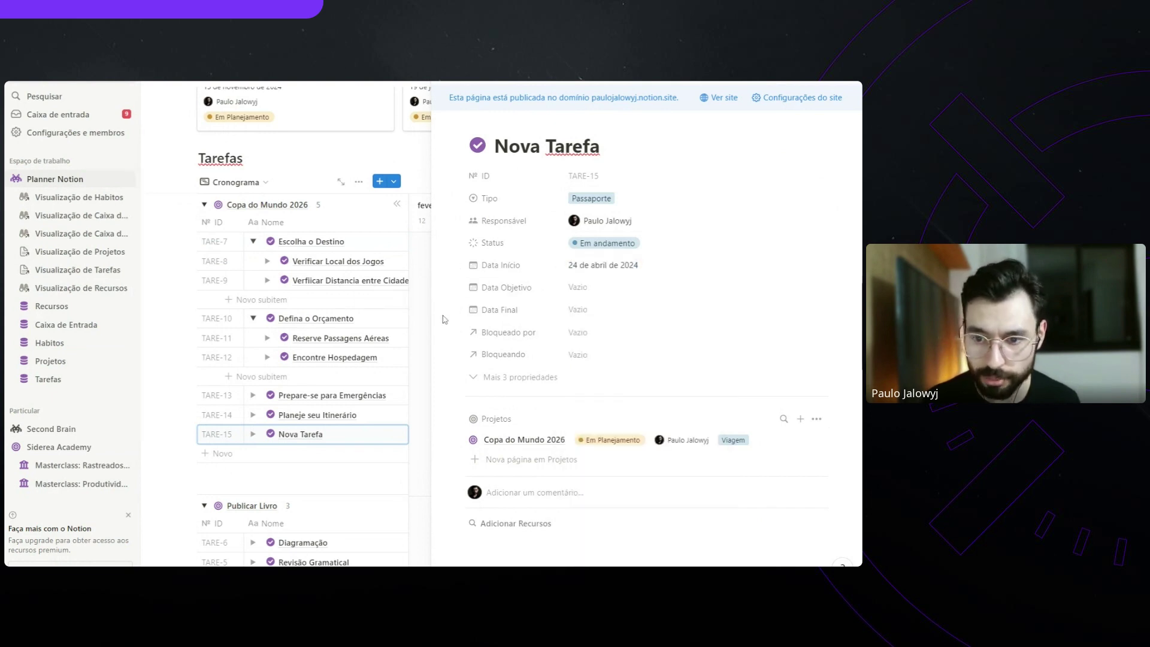
{"action": "left_click", "coordinate": [578, 288]}
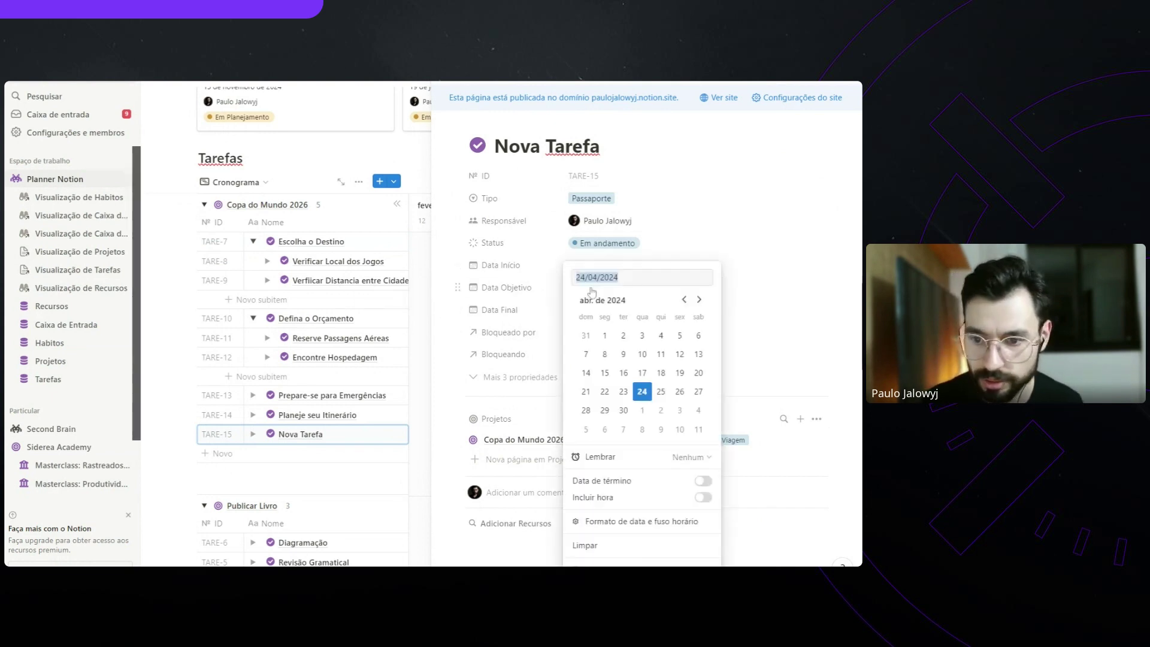
Set the task's Data Objetivo to 31 de dezembro de 2024
{"action": "left_click", "coordinate": [700, 300]}
{"action": "left_click", "coordinate": [700, 299]}
{"action": "left_click", "coordinate": [700, 300]}
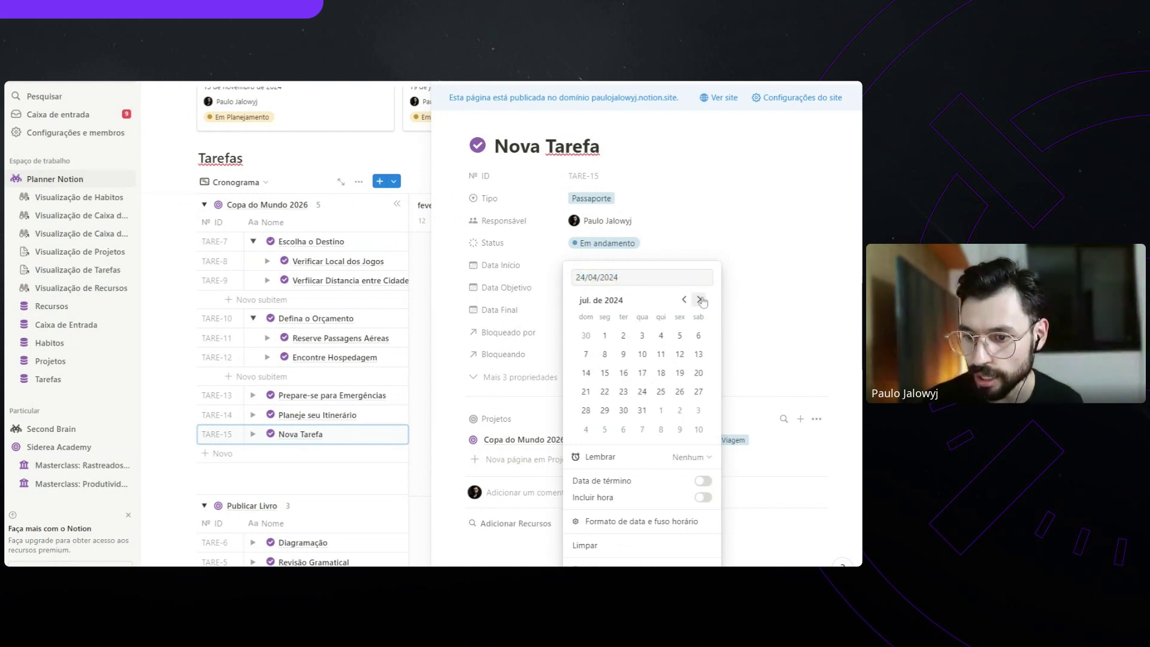
{"action": "left_click", "coordinate": [699, 300]}
{"action": "left_click", "coordinate": [699, 301]}
{"action": "left_click", "coordinate": [699, 300]}
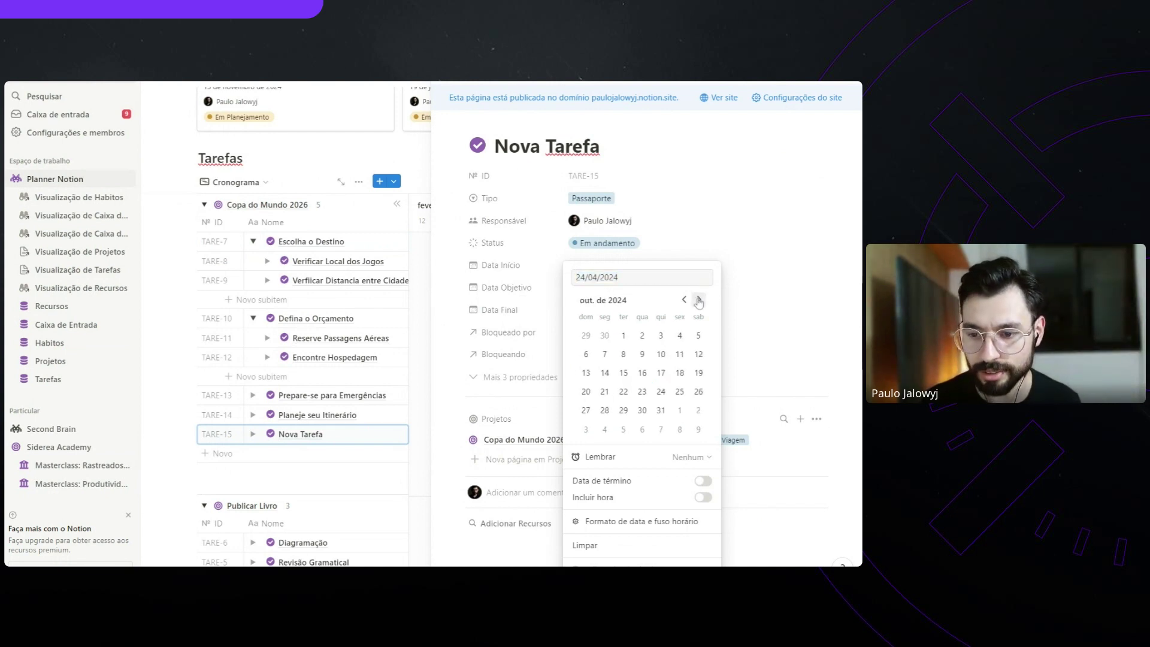
{"action": "left_click", "coordinate": [699, 300]}
{"action": "left_click", "coordinate": [699, 301]}
{"action": "left_click", "coordinate": [699, 300]}
{"action": "left_click", "coordinate": [699, 300]}
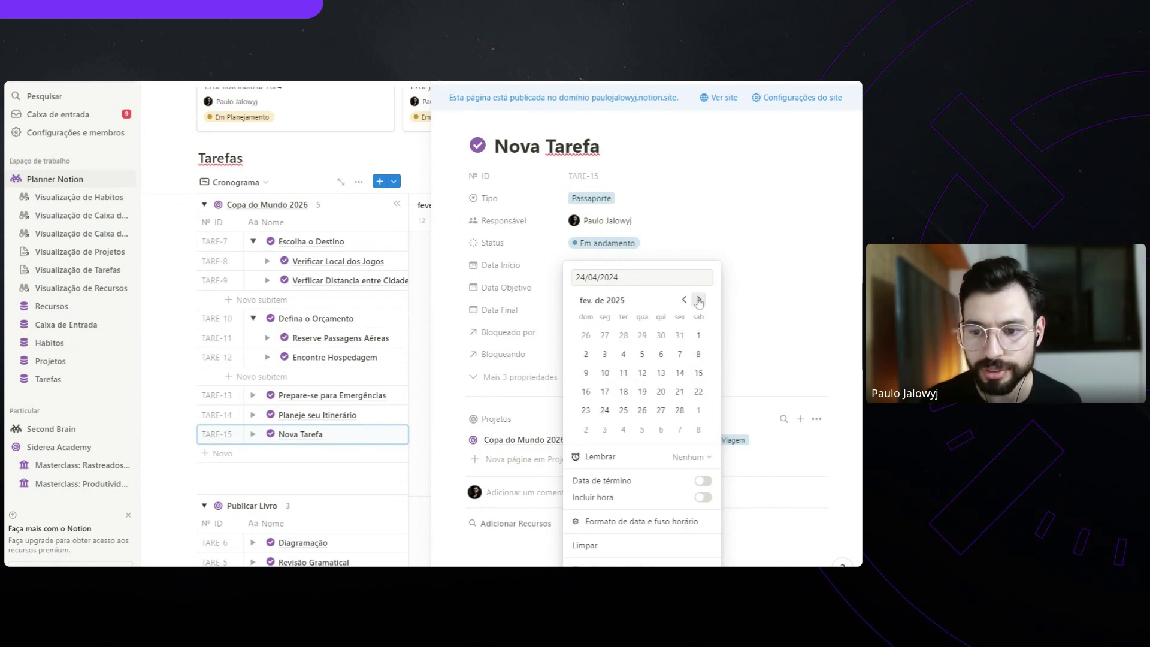
{"action": "left_click", "coordinate": [699, 300]}
{"action": "left_click", "coordinate": [684, 300]}
{"action": "left_click", "coordinate": [684, 301]}
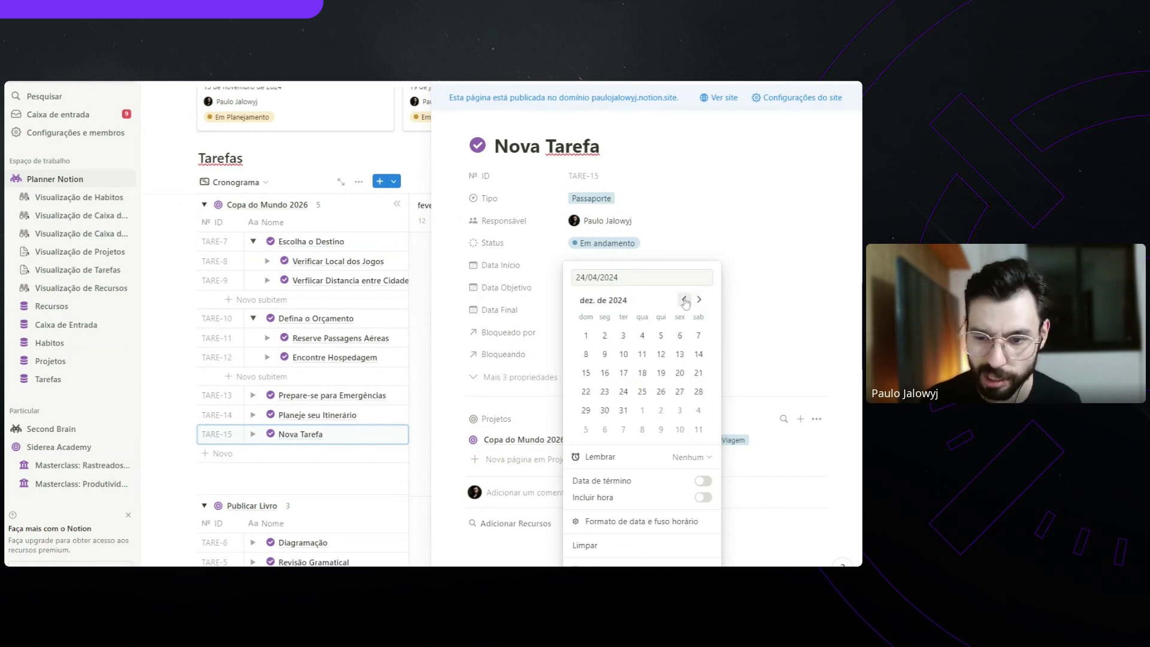
{"action": "left_click", "coordinate": [624, 411]}
{"action": "left_click", "coordinate": [829, 327]}
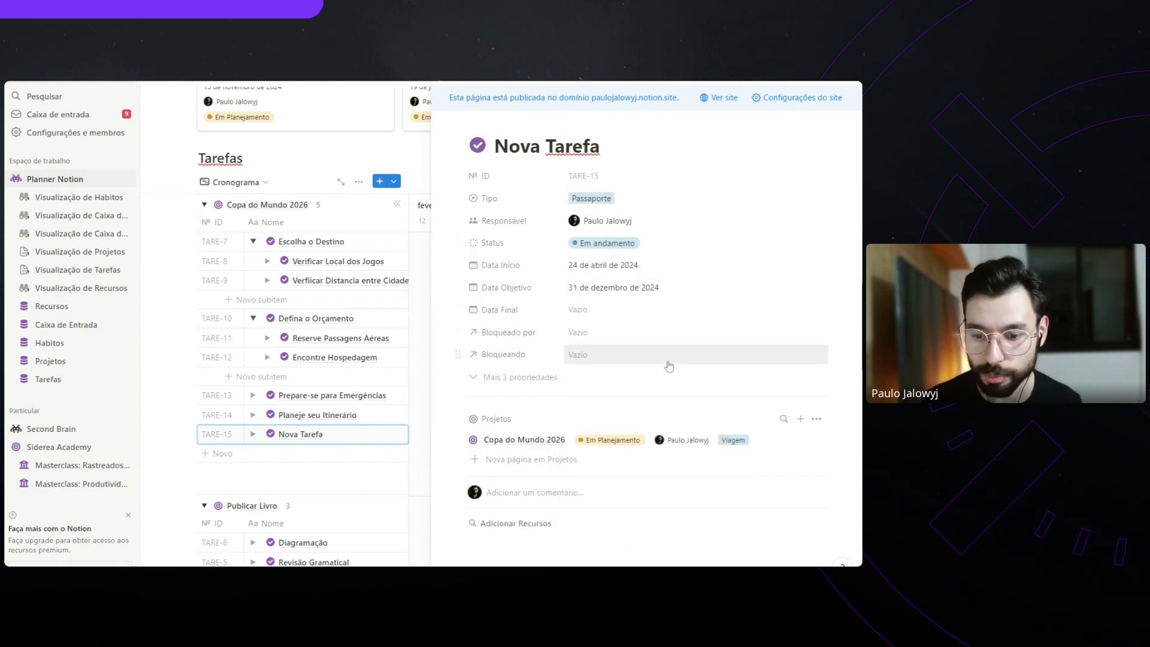
Add a level 2 heading reading "Descrição" to the body of the Nova Tarefa page
{"action": "scroll", "coordinate": [652, 389], "scroll_direction": "down", "scroll_amount": 1}
{"action": "left_click", "coordinate": [439, 457]}
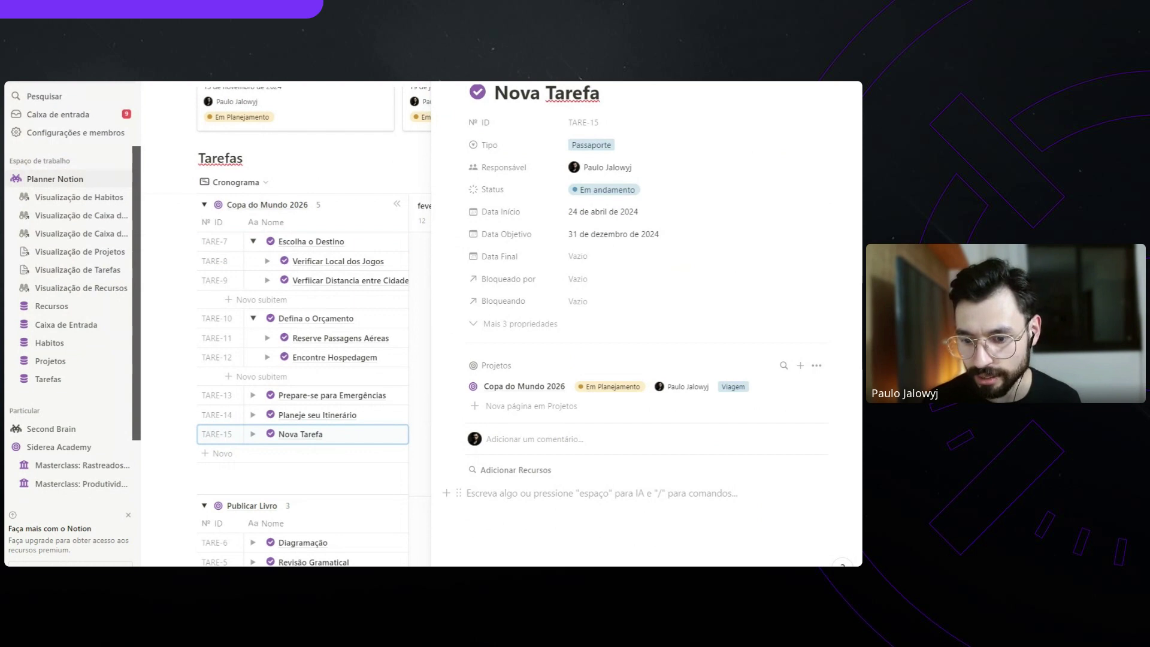
{"action": "type", "text": "/h2"}
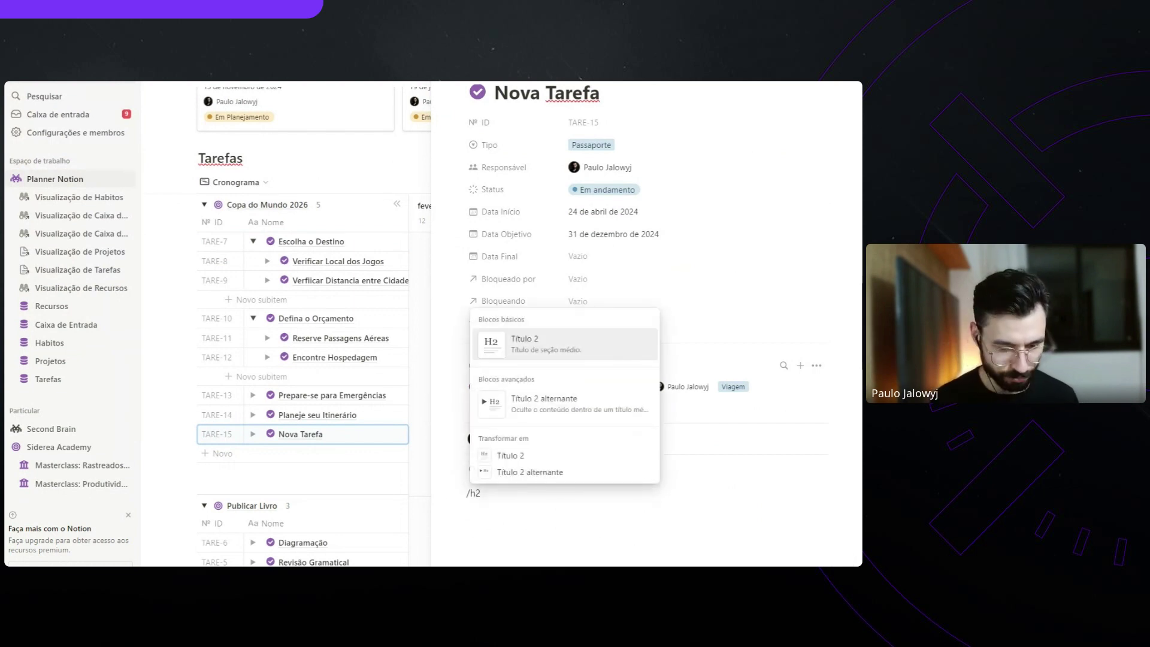
{"action": "key", "text": "Return"}
{"action": "type", "text": "Descr"}
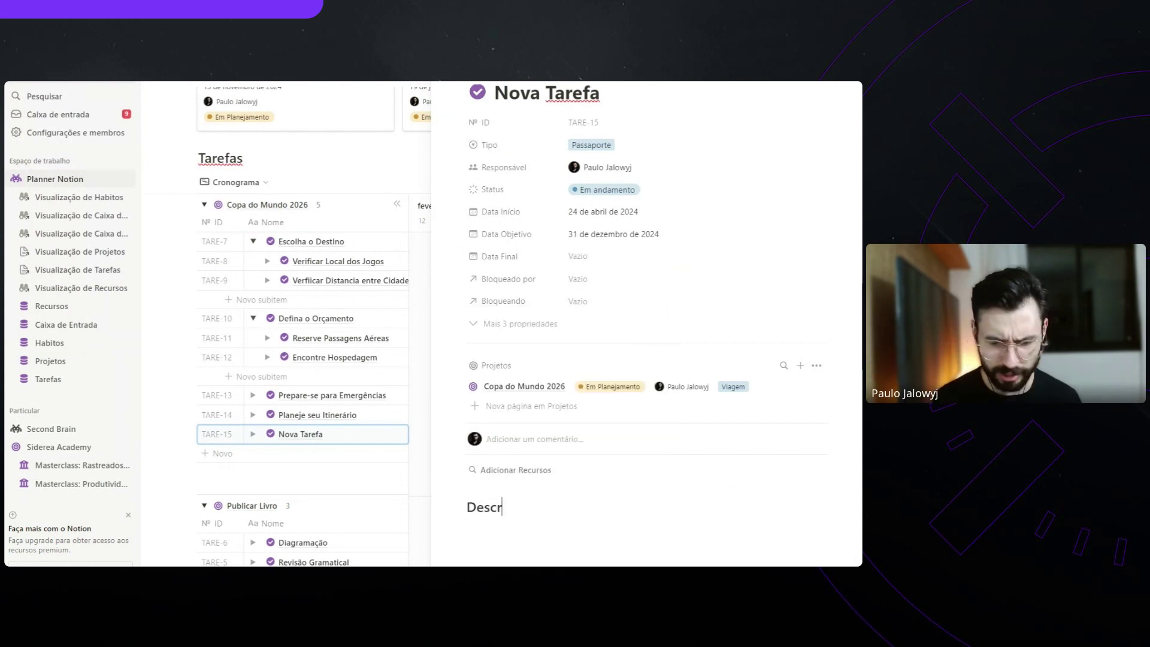
{"action": "type", "text": "ição"}
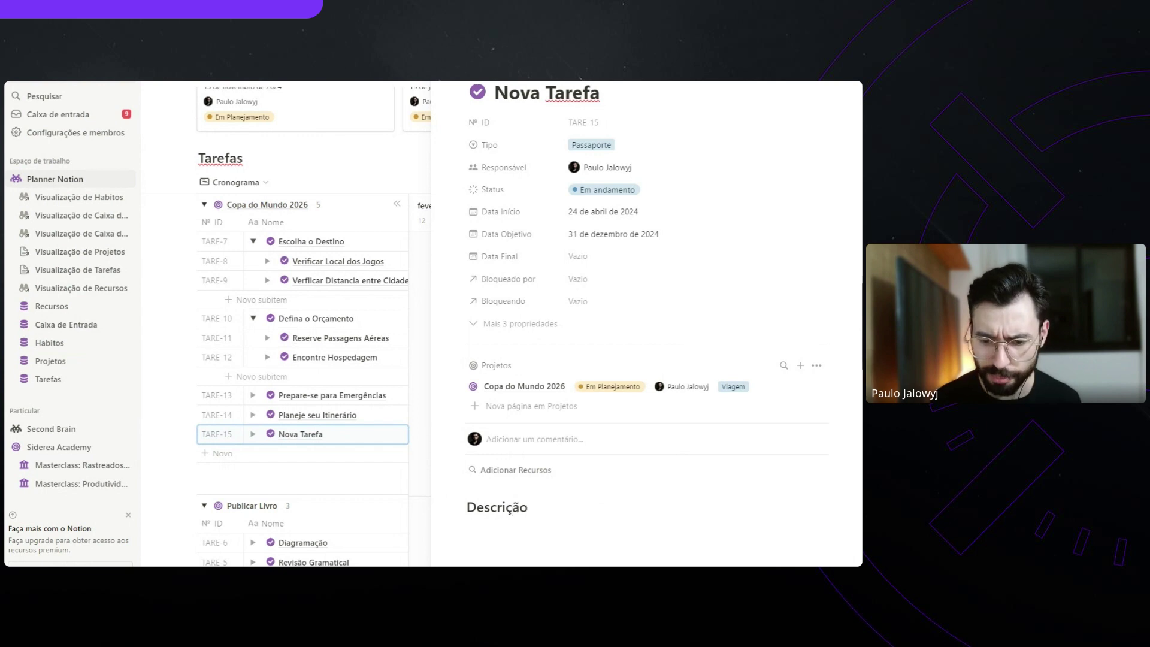
{"action": "key", "text": "Return"}
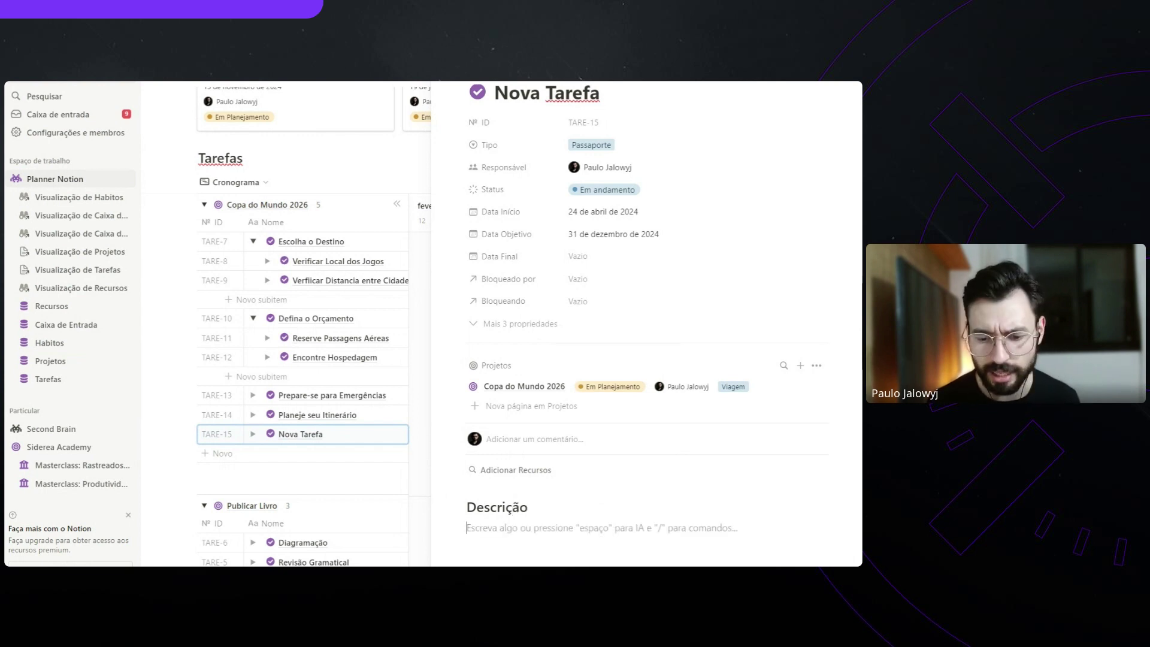
Insert the visa requirements paragraph under Descrição, removing its numbering and bold lead-in "Verifique os Requisitos de Visto e Documentação:"
{"action": "type", "text": "Verifique os Requisitos de Visto e Documentação: Dependendo do seu país de origem e dos países que você visitará, pode ser necessário obter vistos ou autorizações de viagem. Verifique os requisitos com antecedência e solicite os documentos necessários, se aplicável."}
{"action": "scroll", "coordinate": [647, 324], "scroll_direction": "down", "scroll_amount": 2}
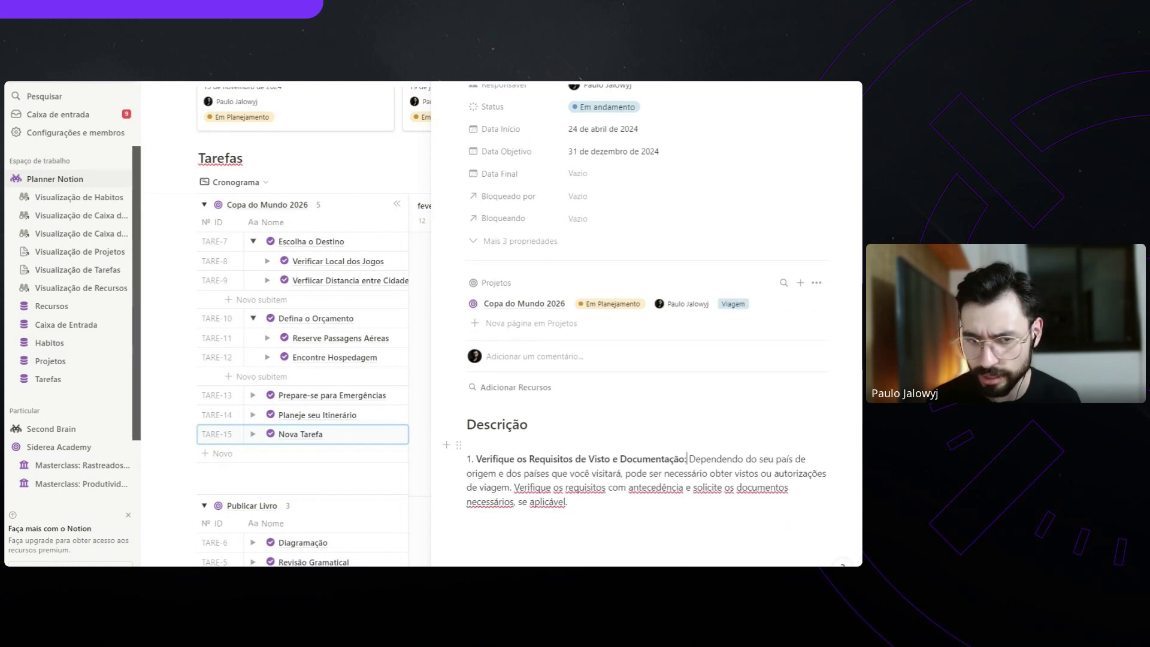
{"action": "key", "text": "ctrl+shift+Left"}
{"action": "key", "text": "ctrl+shift+Left"}
{"action": "key", "text": "ctrl+shift+Left"}
{"action": "key", "text": "ctrl+shift+Left"}
{"action": "key", "text": "ctrl+shift+Left"}
{"action": "key", "text": "ctrl+shift+Left"}
{"action": "key", "text": "ctrl+shift+Left"}
{"action": "key", "text": "BackSpace"}
{"action": "key", "text": "BackSpace"}
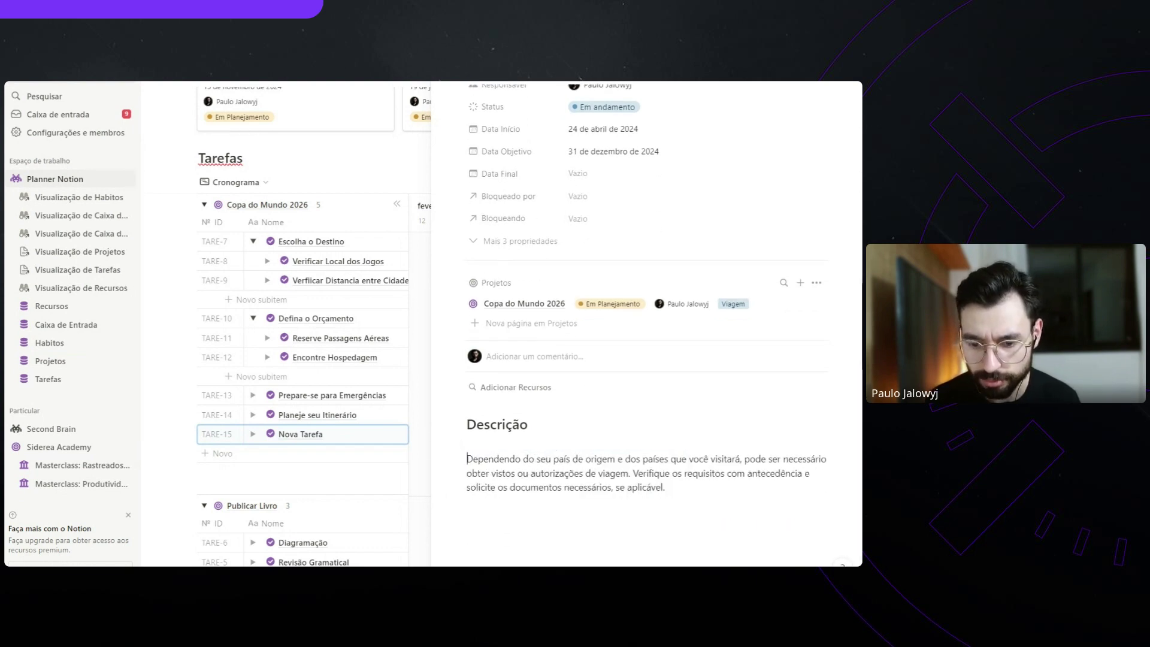
{"action": "key", "text": "BackSpace"}
Add to-do items "Verificar Visto EUA", "Verificar Visto Mexico" and "Verificar Visto Canadá" below the description paragraph, and close the task page
{"action": "left_click", "coordinate": [665, 473]}
{"action": "key", "text": "Return"}
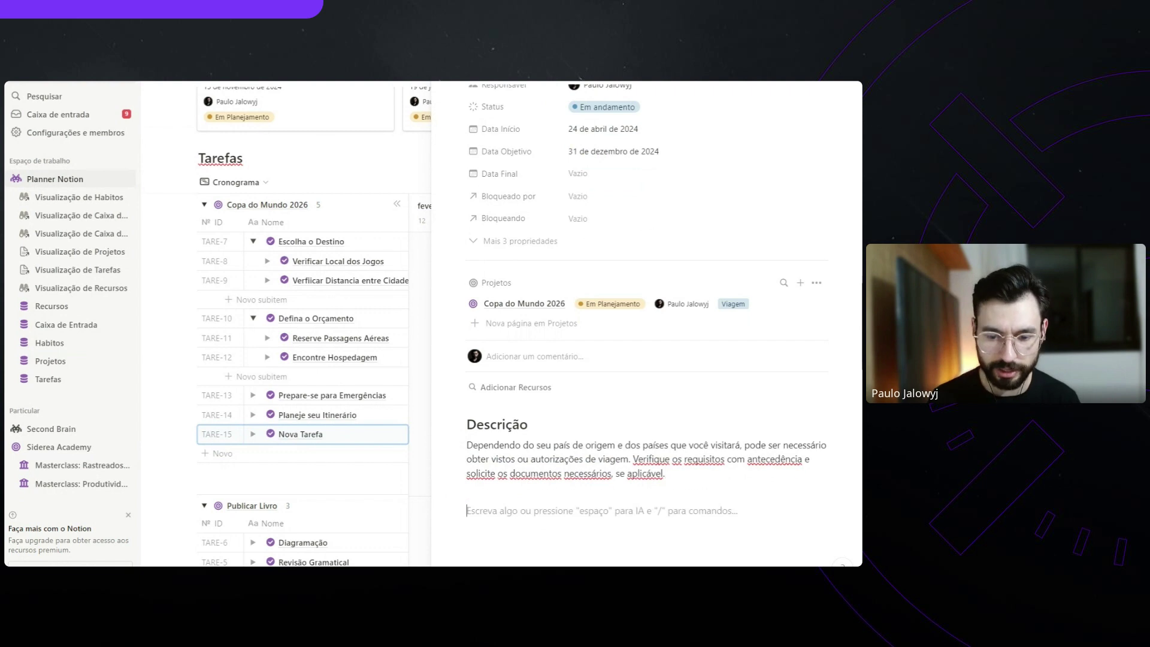
{"action": "type", "text": "[]"}
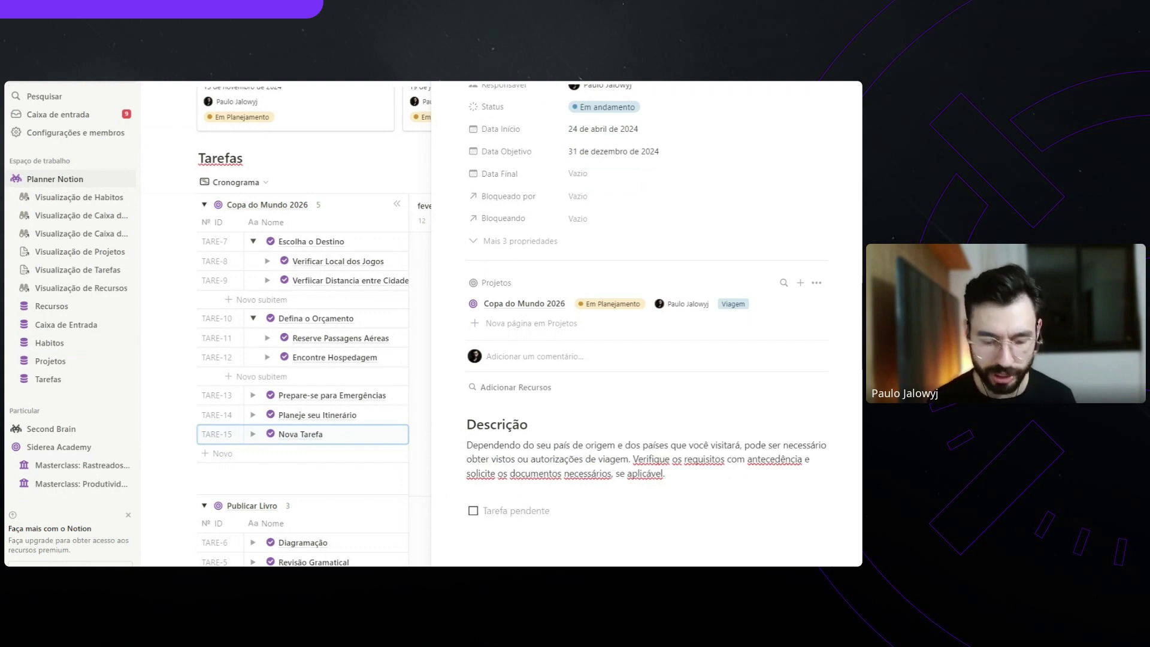
{"action": "type", "text": "Verificar Visto EUA"}
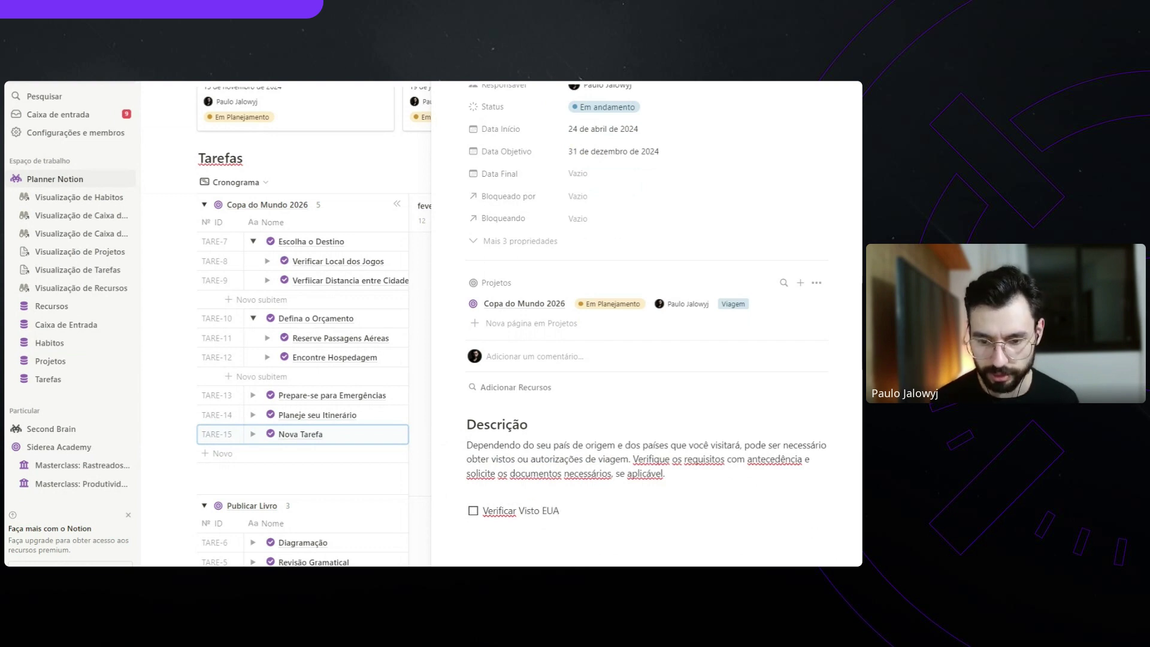
{"action": "key", "text": "Return"}
{"action": "type", "text": "Verificar Visto Mexico"}
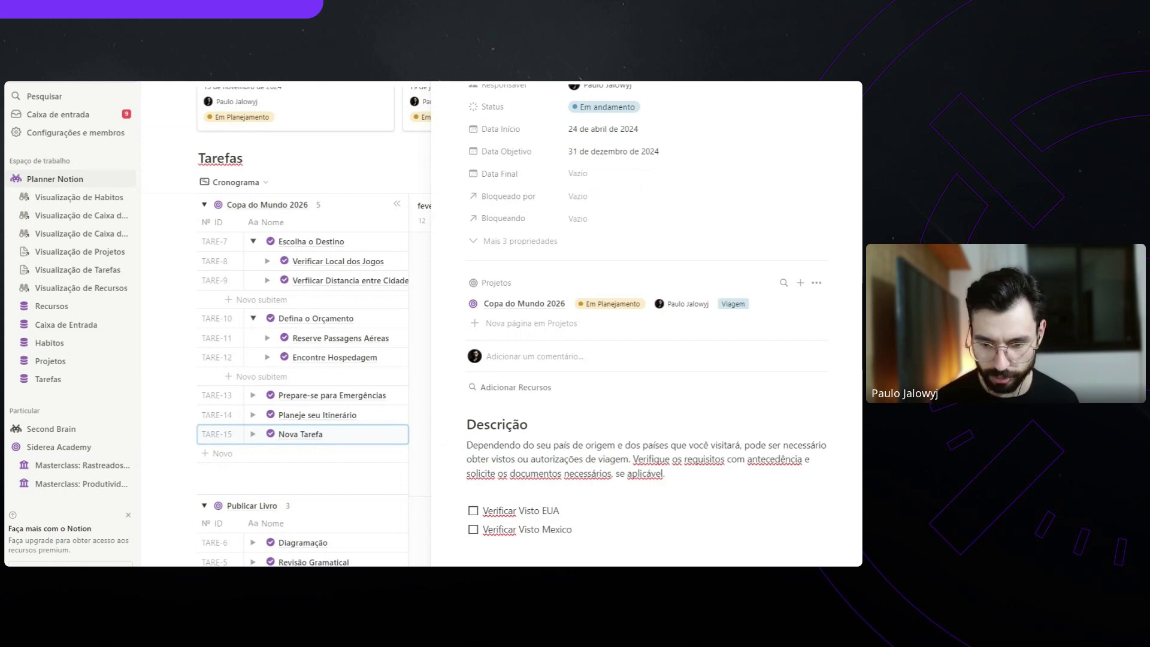
{"action": "key", "text": "Return"}
{"action": "type", "text": "Verificar Visto Cana"}
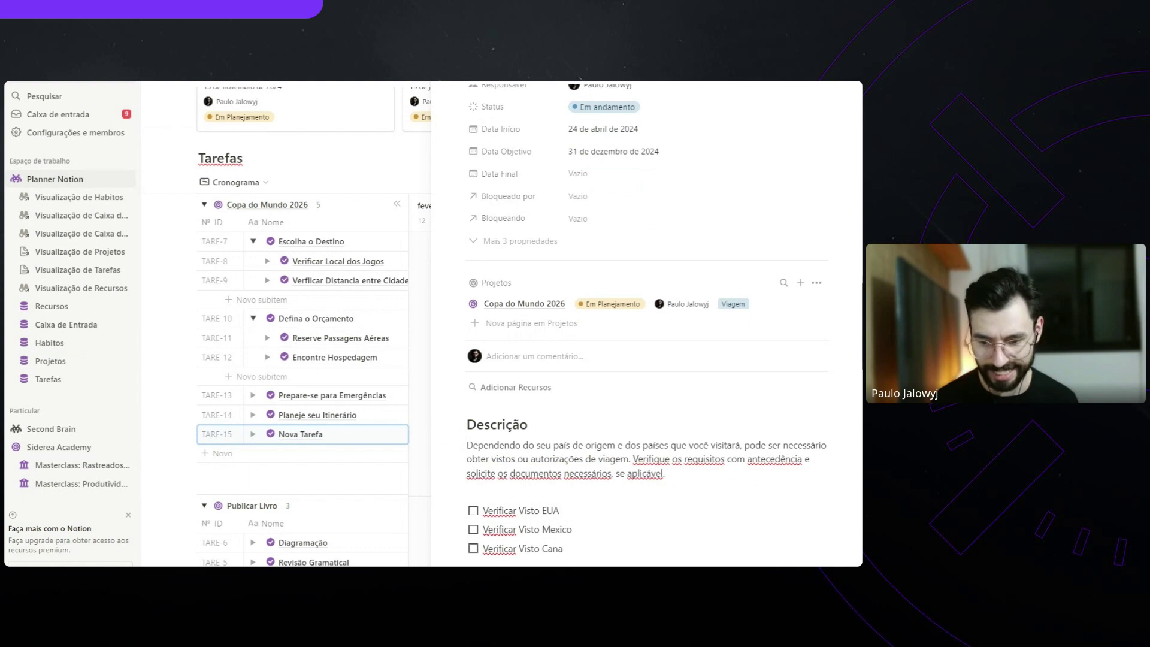
{"action": "type", "text": "da"}
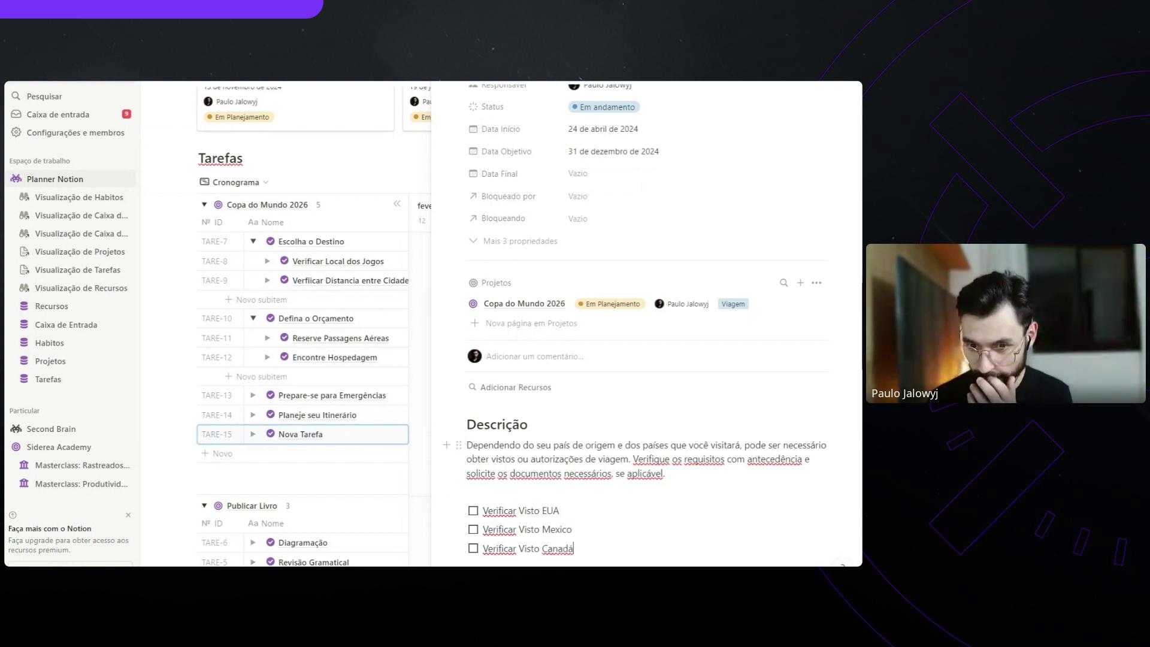
{"action": "left_click", "coordinate": [527, 424]}
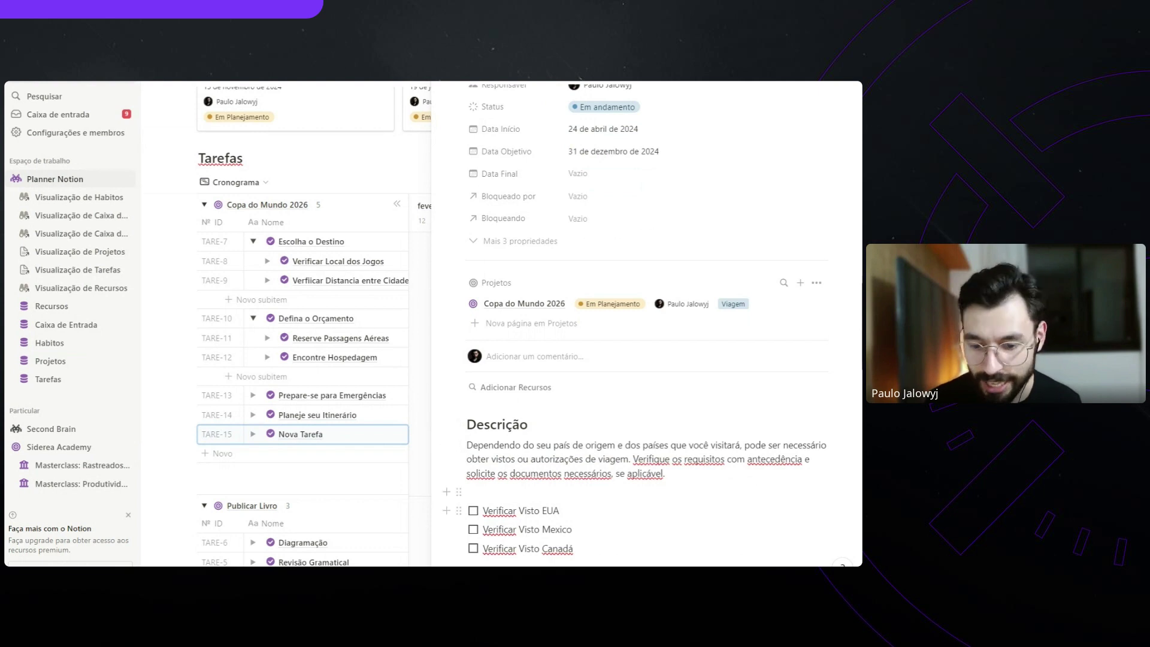
{"action": "scroll", "coordinate": [479, 492], "scroll_direction": "down", "scroll_amount": 1}
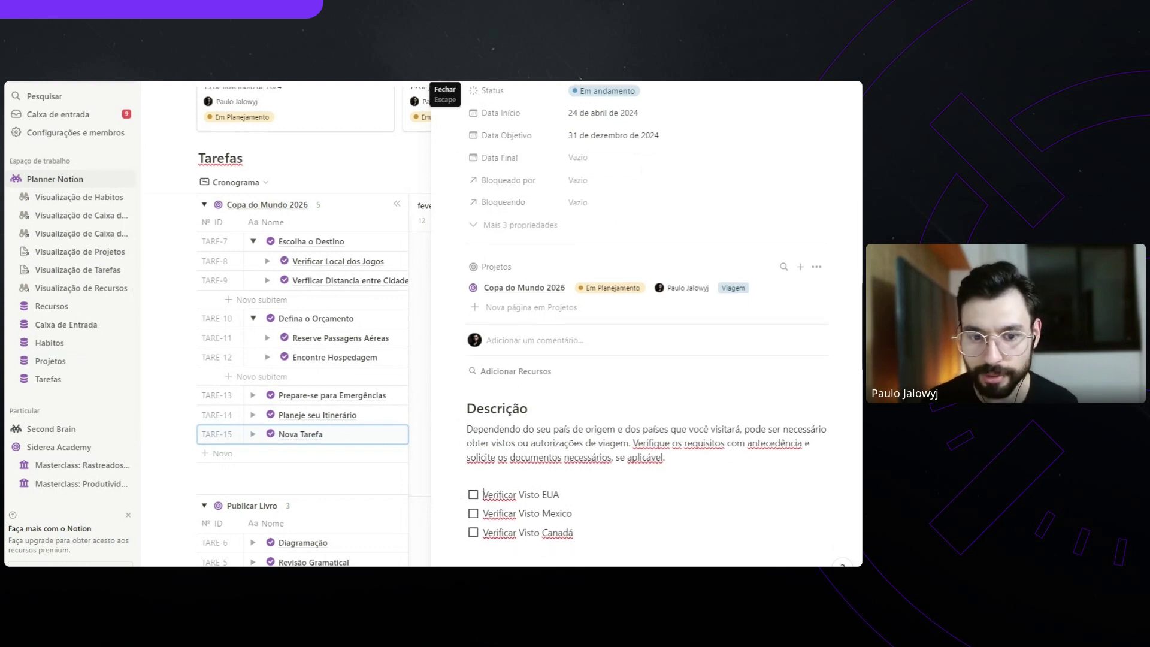
{"action": "left_click", "coordinate": [445, 84]}
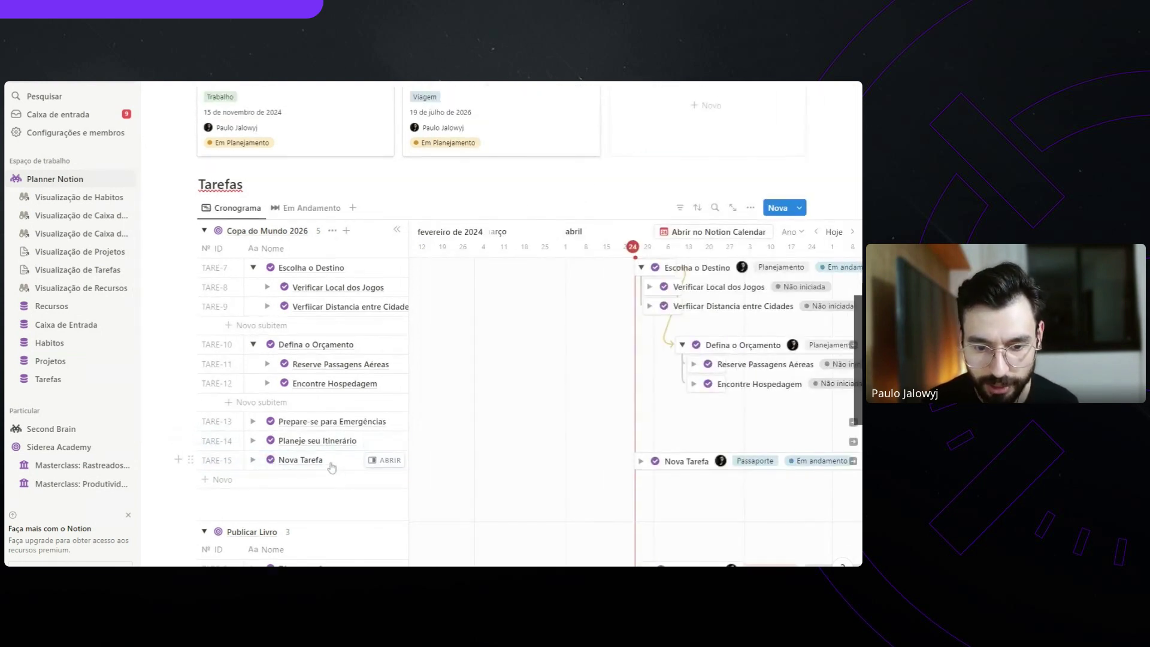
Reopen task TARE-15 and rename it "Verificar Documentação"
{"action": "left_click", "coordinate": [385, 461]}
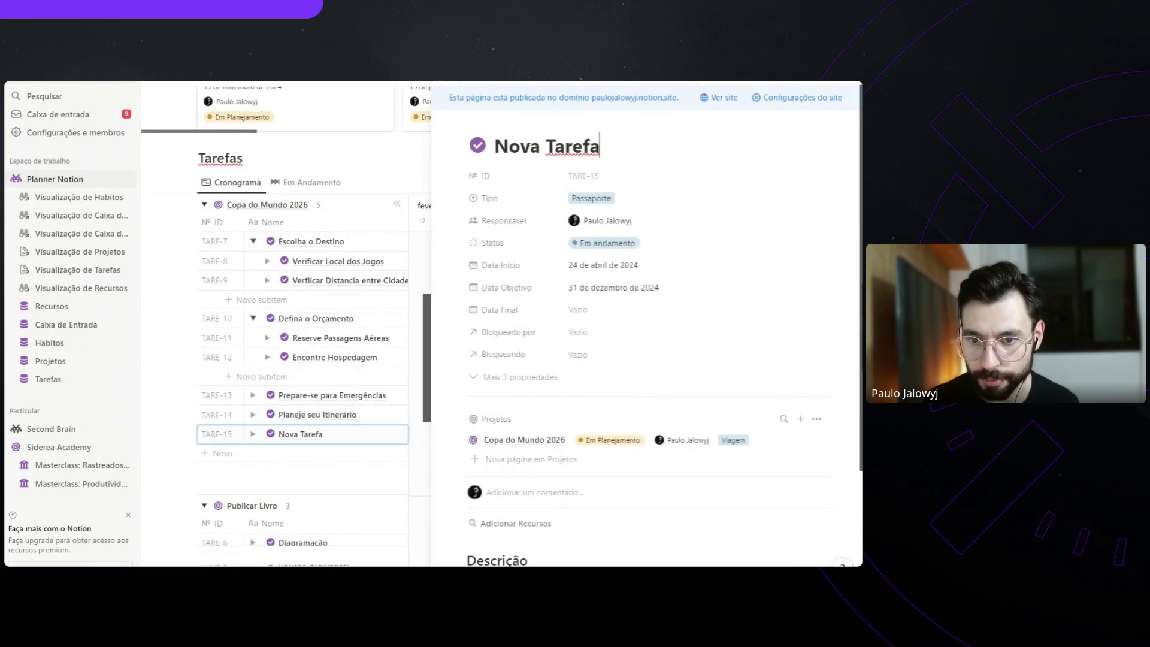
{"action": "key", "text": "ctrl+shift+Left"}
{"action": "key", "text": "ctrl+shift+Left"}
{"action": "scroll", "coordinate": [647, 324], "scroll_direction": "down", "scroll_amount": 3}
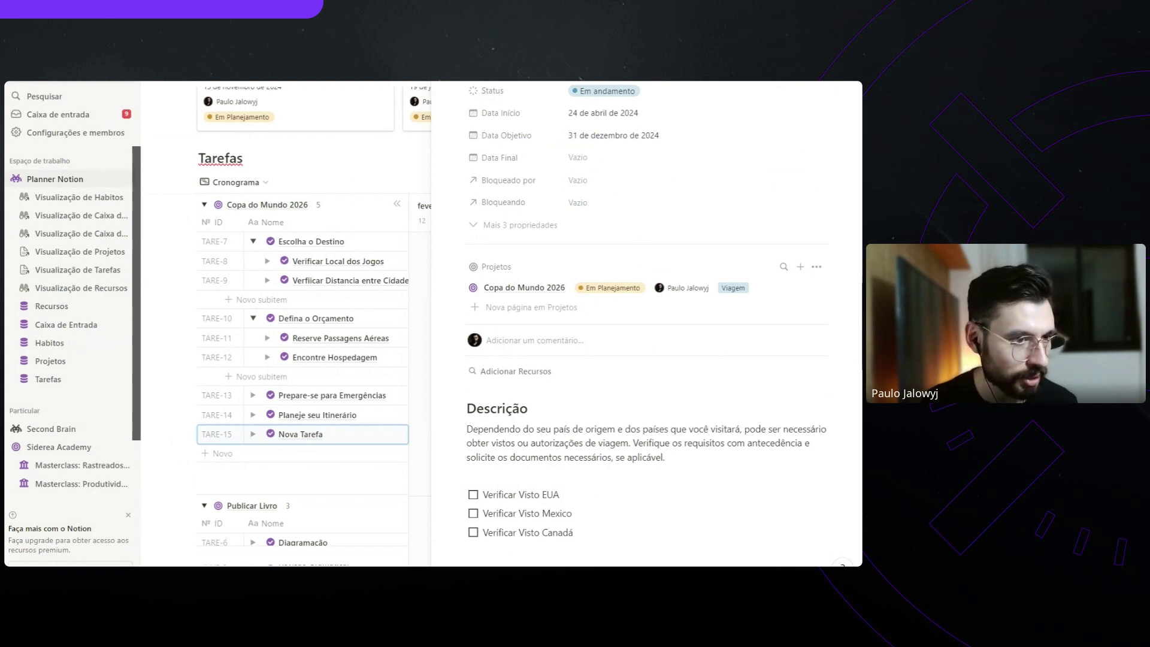
{"action": "scroll", "coordinate": [647, 324], "scroll_direction": "up", "scroll_amount": 3}
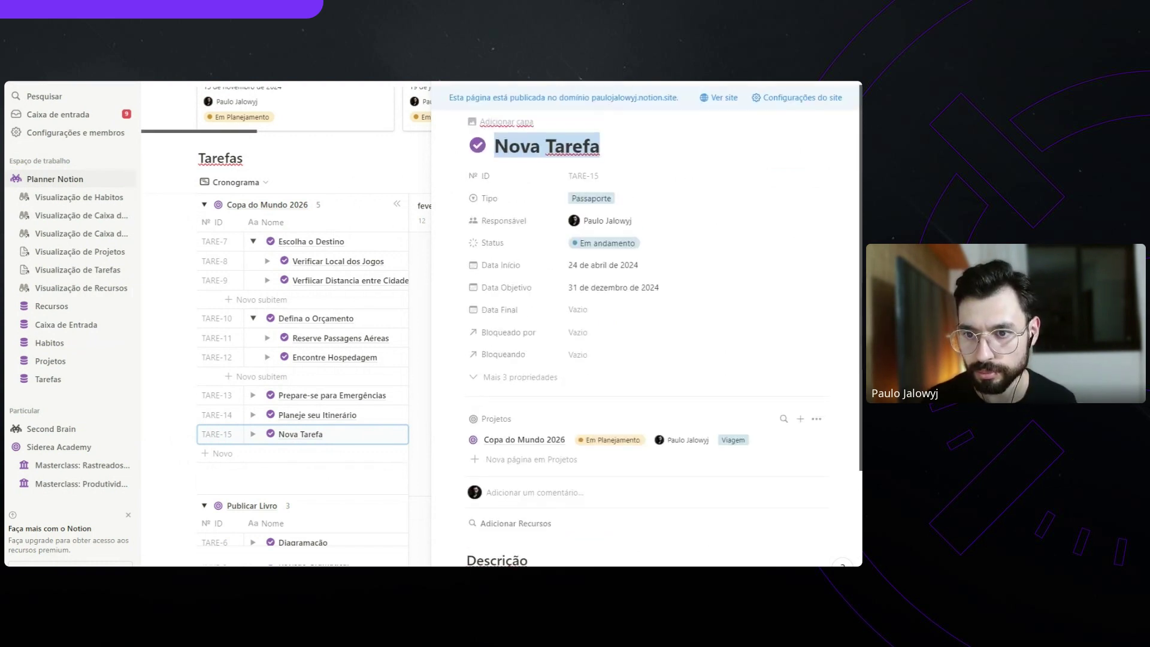
{"action": "key", "text": "ctrl+a"}
{"action": "type", "text": "Verifica"}
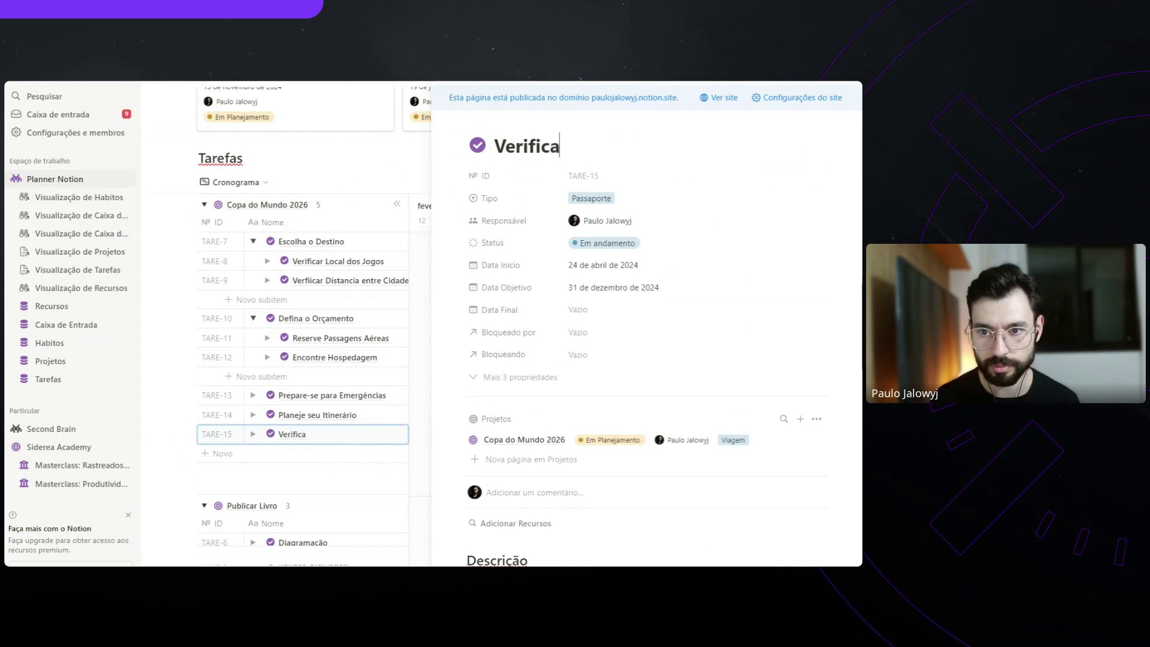
{"action": "type", "text": "r Documentaçã"}
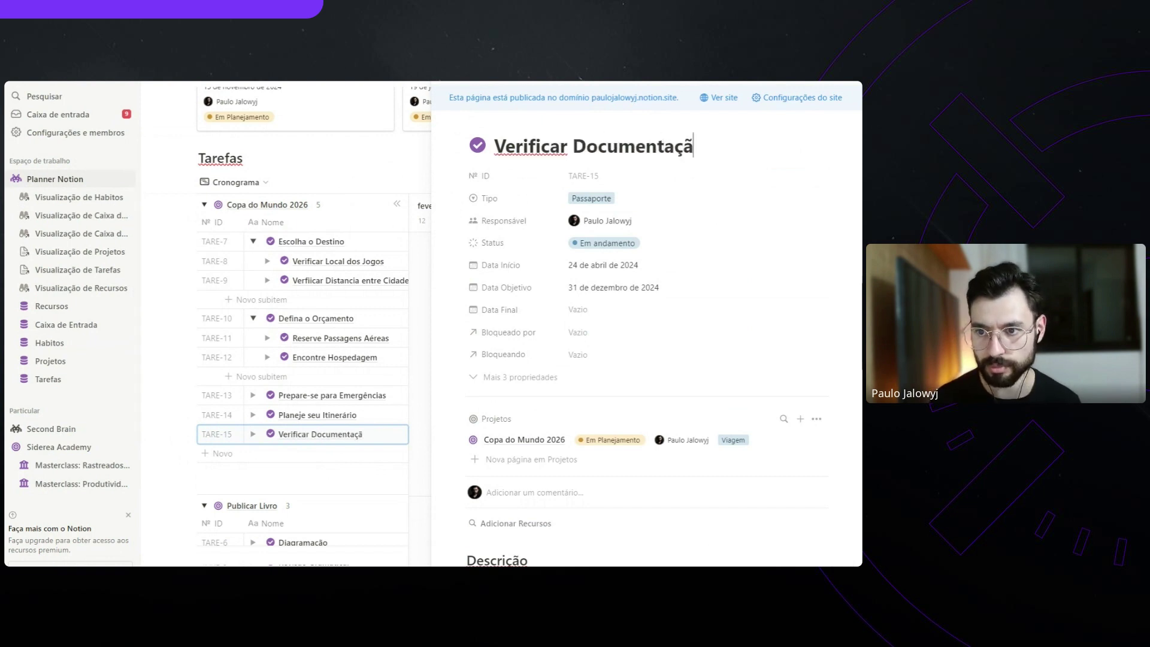
{"action": "type", "text": "o"}
{"action": "key", "text": "Return"}
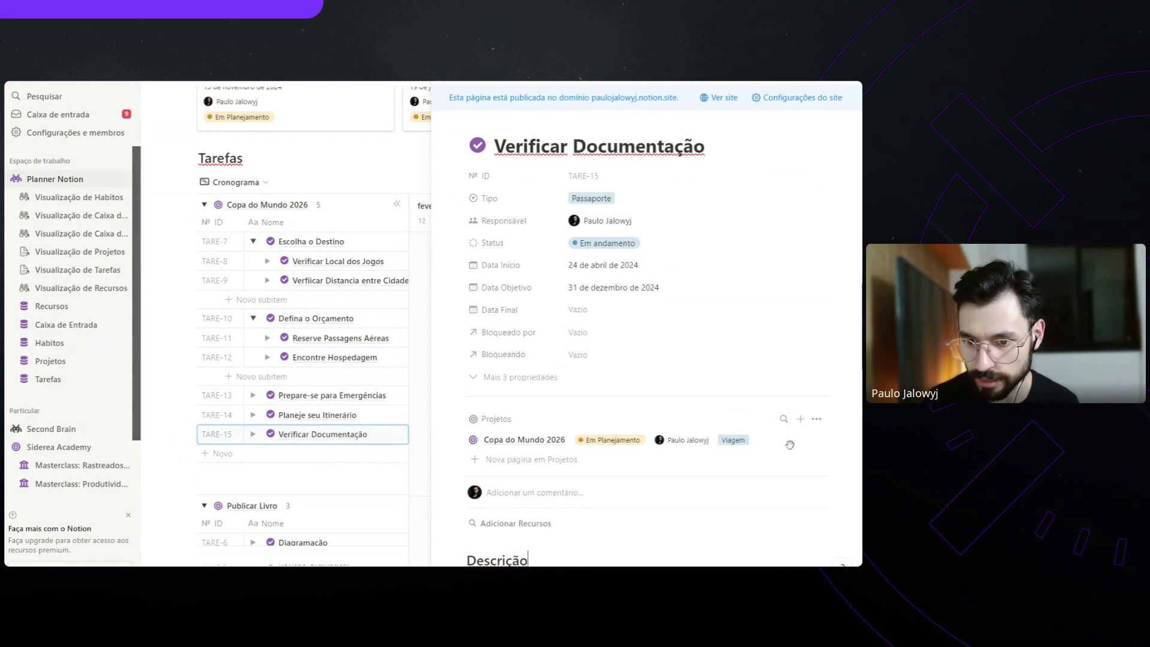
Reveal the task's hidden properties and show the Subitem property as a page section (Como seção de página)
{"action": "scroll", "coordinate": [673, 308], "scroll_direction": "down", "scroll_amount": 3}
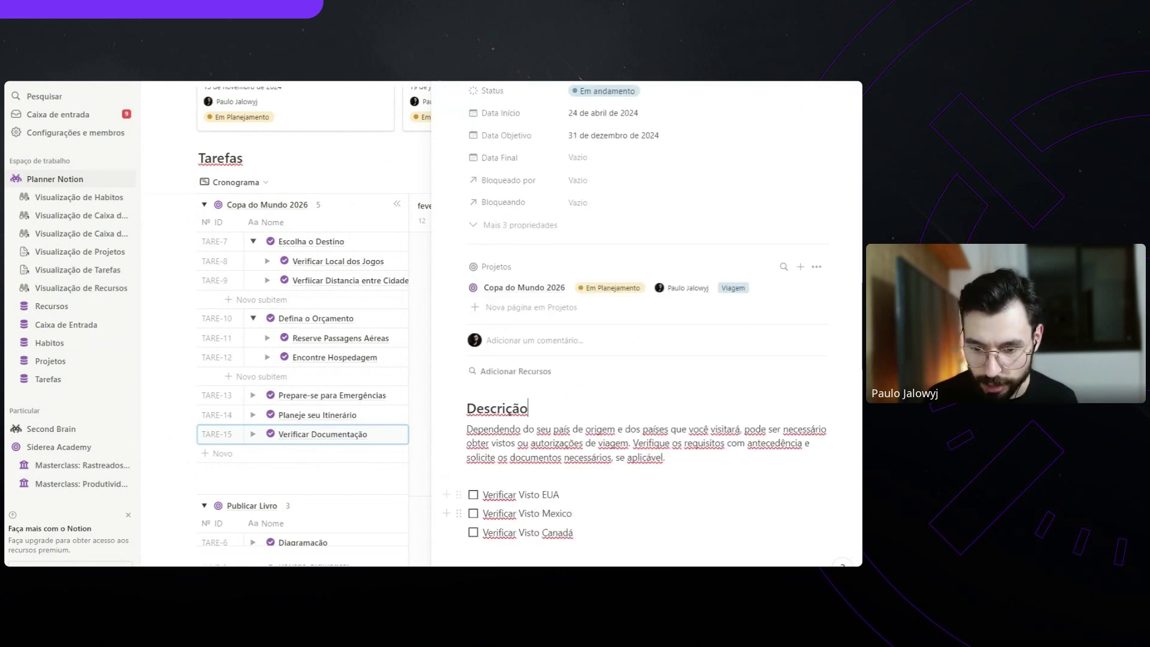
{"action": "double_click", "coordinate": [522, 495]}
{"action": "scroll", "coordinate": [558, 342], "scroll_direction": "up", "scroll_amount": 2}
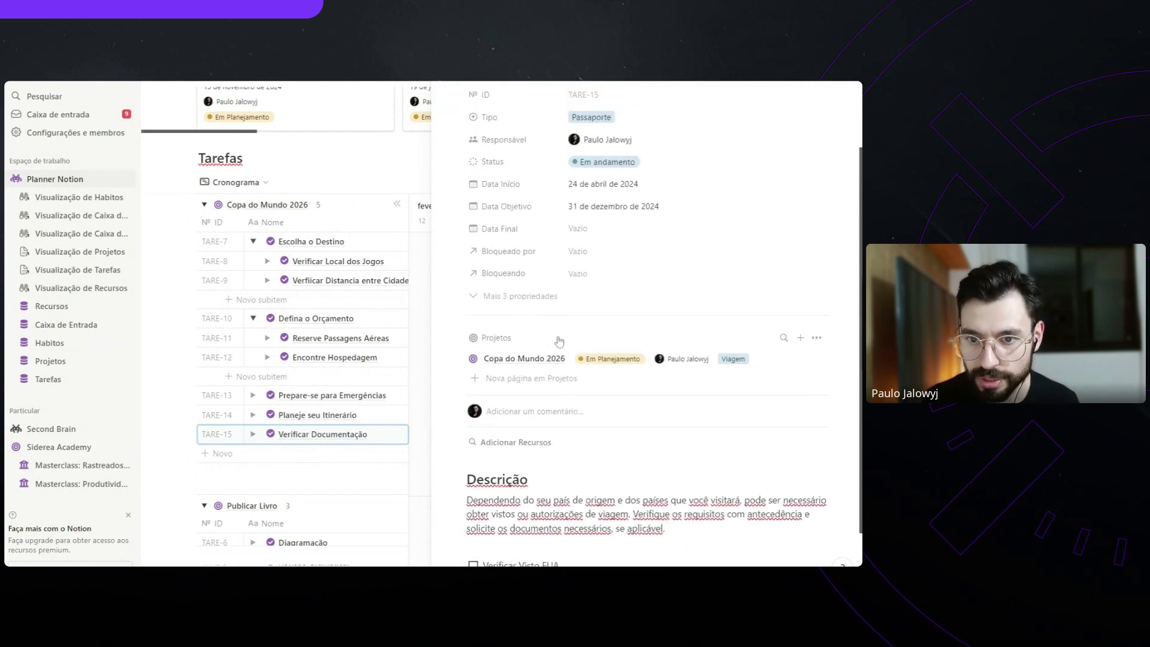
{"action": "scroll", "coordinate": [558, 341], "scroll_direction": "up", "scroll_amount": 2}
{"action": "scroll", "coordinate": [551, 335], "scroll_direction": "down", "scroll_amount": 2}
{"action": "left_click", "coordinate": [515, 291]}
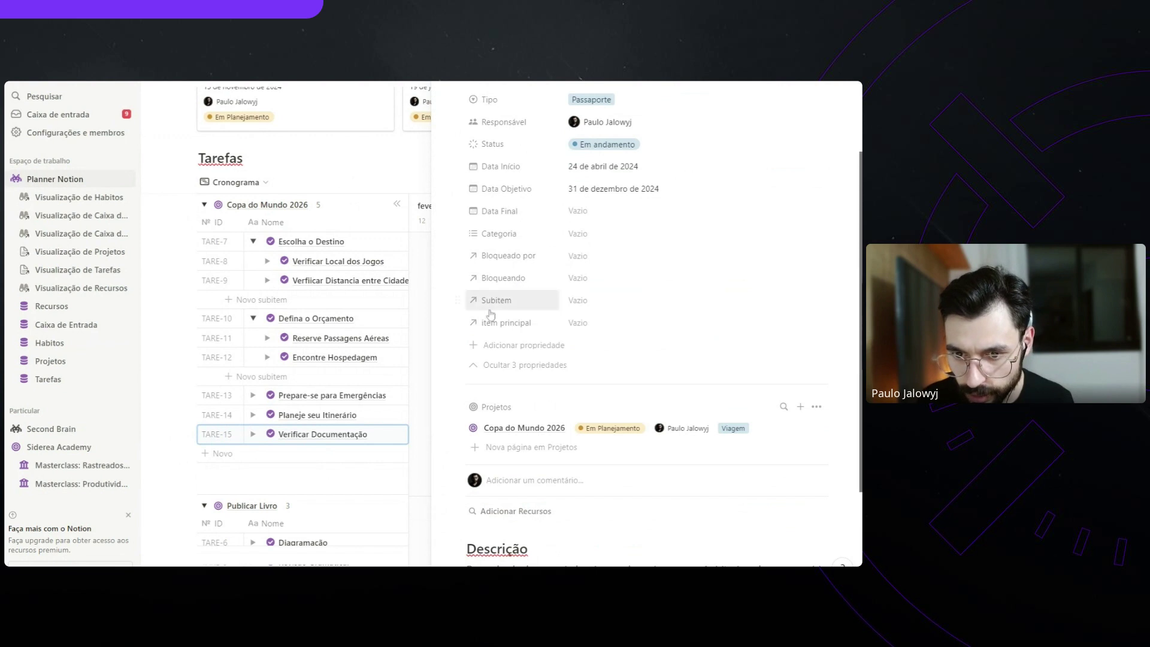
{"action": "left_click", "coordinate": [459, 300]}
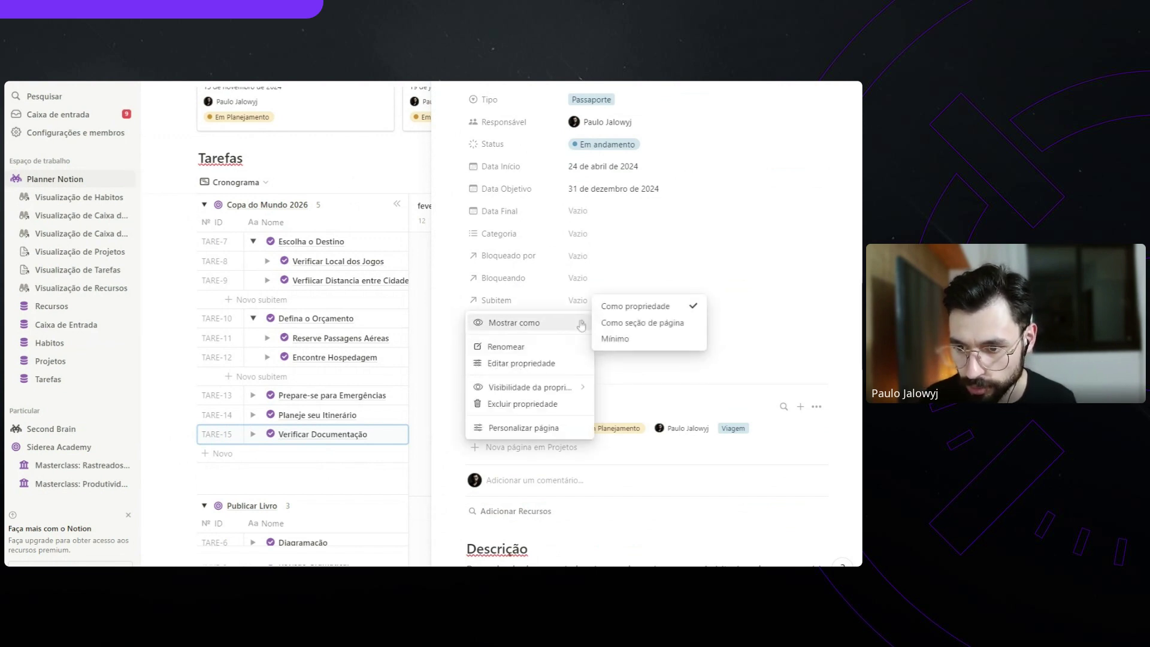
{"action": "left_click", "coordinate": [643, 323]}
{"action": "scroll", "coordinate": [563, 384], "scroll_direction": "down", "scroll_amount": 2}
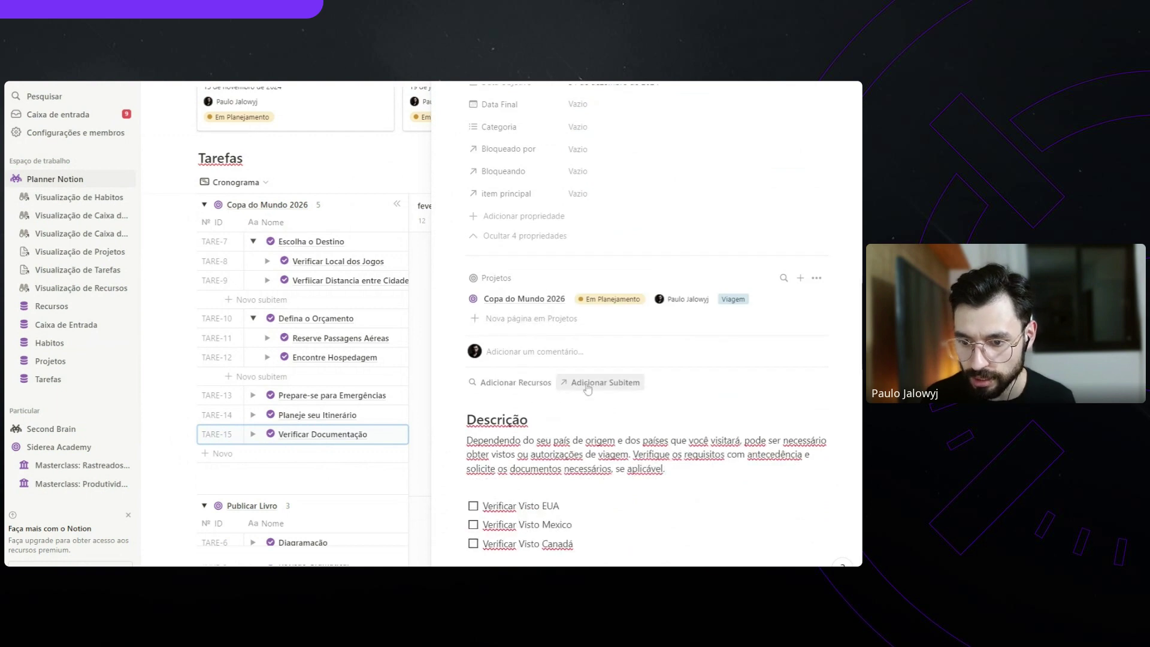
Create a new subitem "Verificar Visto EUA" for the Verificar Documentação task and close its page
{"action": "left_click", "coordinate": [563, 391]}
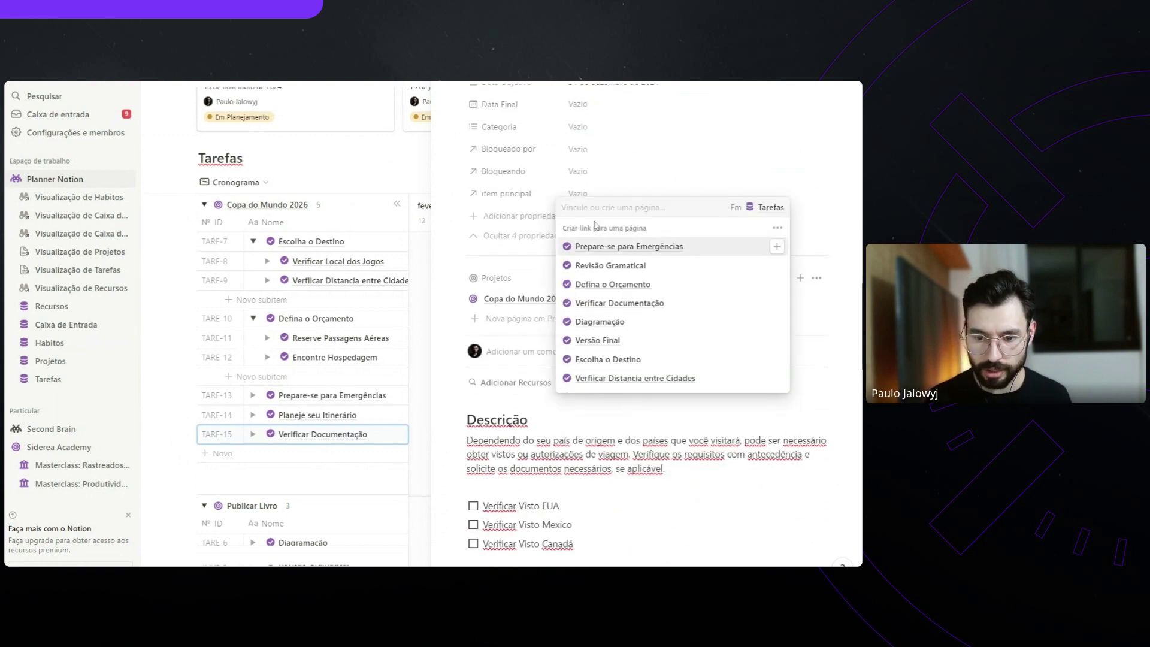
{"action": "type", "text": "Veri"}
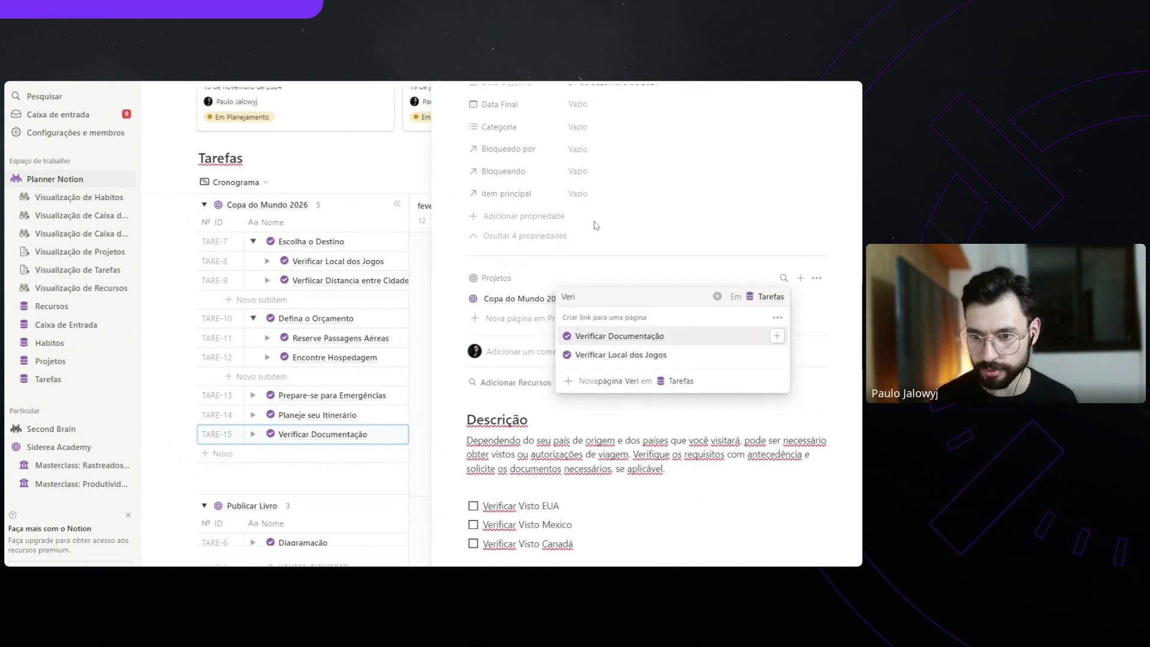
{"action": "type", "text": "ficar"}
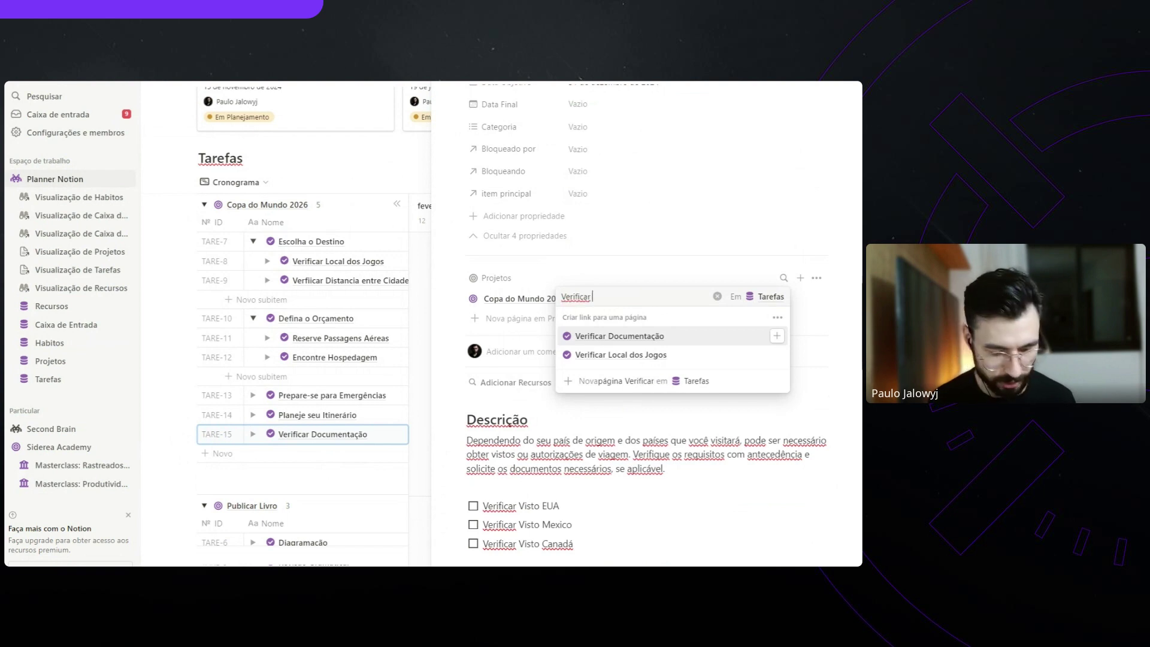
{"action": "type", "text": " Visto EUA"}
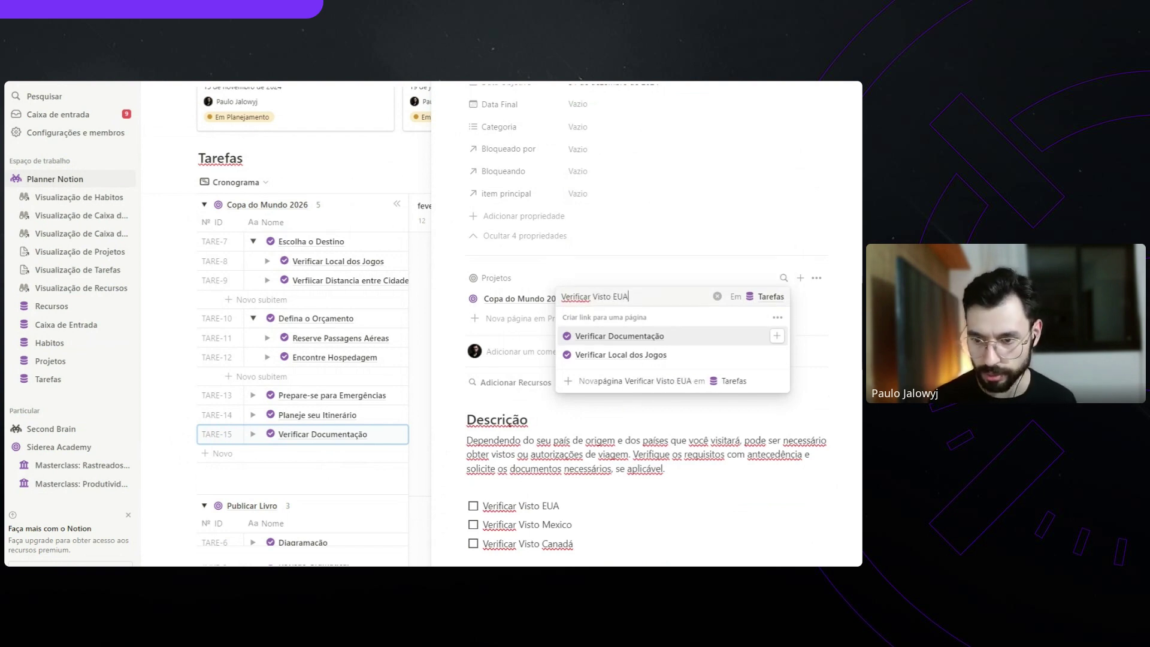
{"action": "left_click", "coordinate": [671, 382]}
{"action": "left_click", "coordinate": [617, 479]}
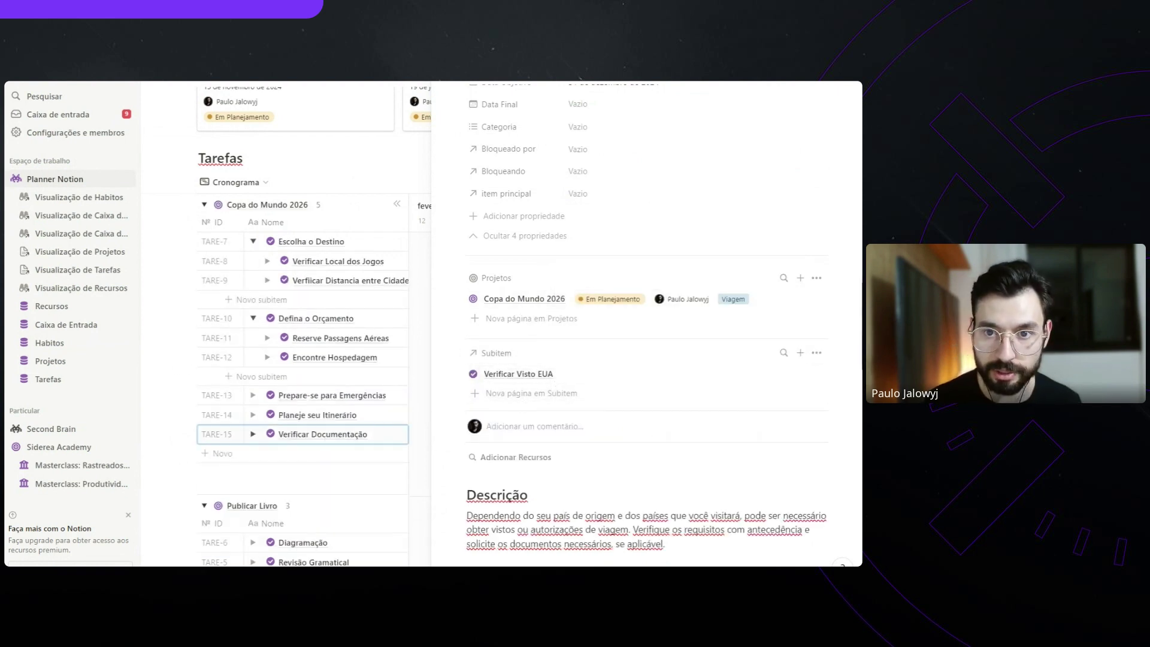
{"action": "key", "text": "Escape"}
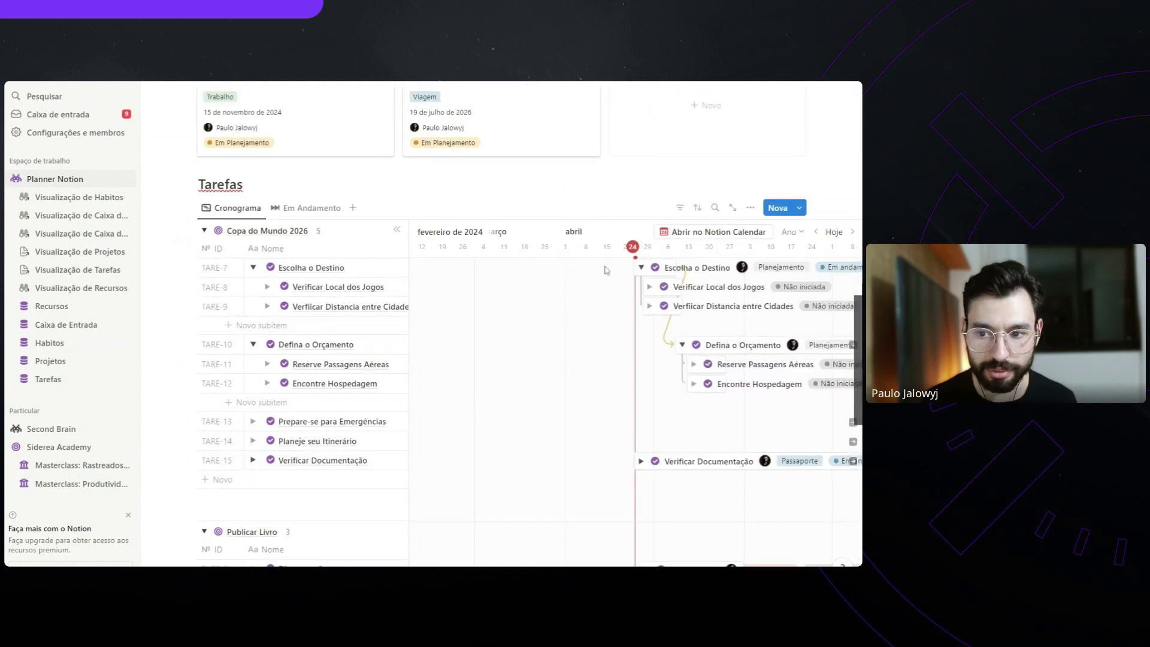
Expand Verificar Documentação in the timeline and add a subitem "Verificar Visto México" starting 7 de maio, below Verificar Visto EUA
{"action": "left_click", "coordinate": [253, 460]}
{"action": "scroll", "coordinate": [343, 455], "scroll_direction": "down", "scroll_amount": 3}
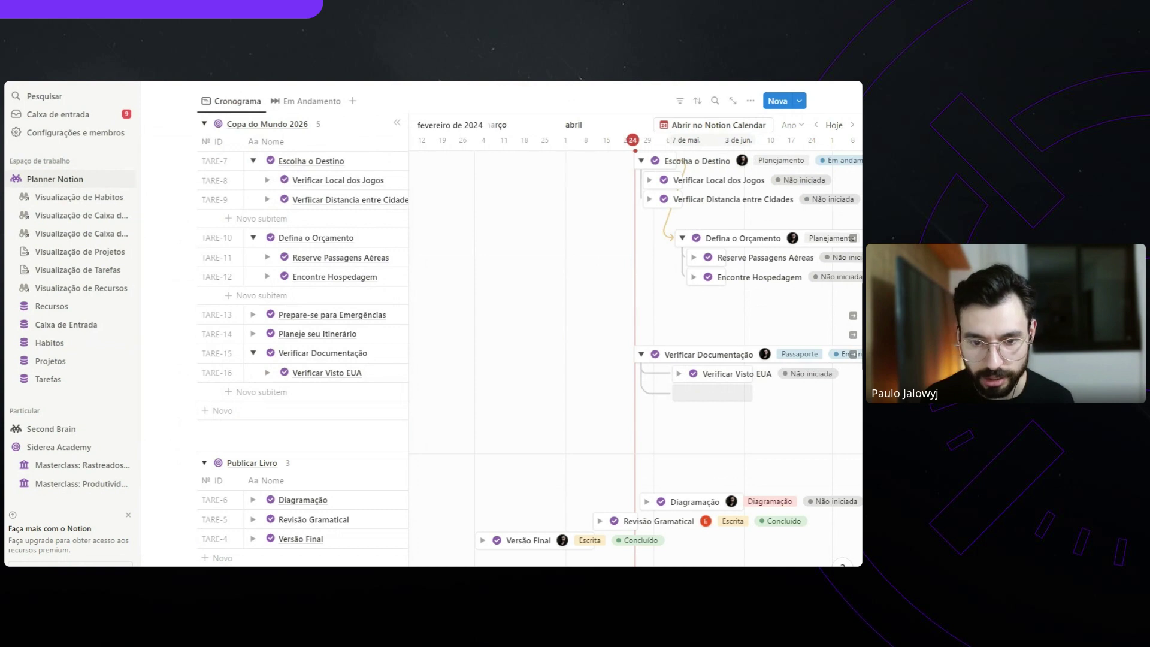
{"action": "left_click", "coordinate": [711, 393]}
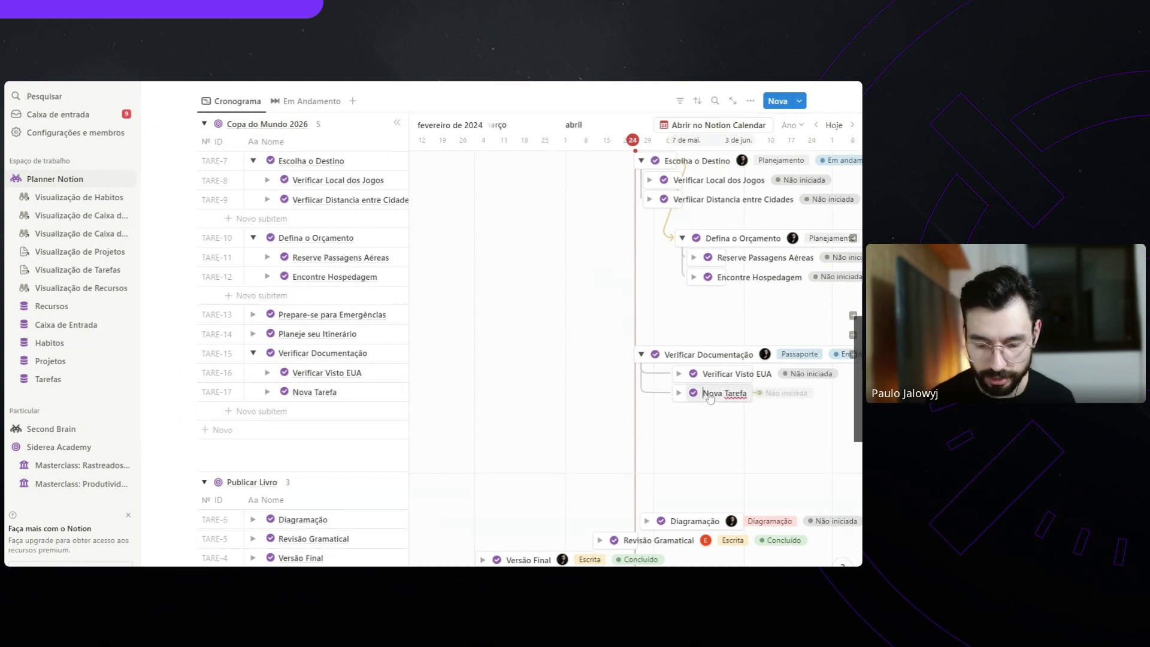
{"action": "key", "text": "Delete"}
{"action": "key", "text": "Delete"}
{"action": "key", "text": "Delete"}
{"action": "key", "text": "Delete"}
{"action": "key", "text": "Delete"}
{"action": "key", "text": "Delete"}
{"action": "key", "text": "Delete"}
{"action": "key", "text": "Delete"}
{"action": "key", "text": "Delete"}
{"action": "key", "text": "Delete"}
{"action": "key", "text": "Delete"}
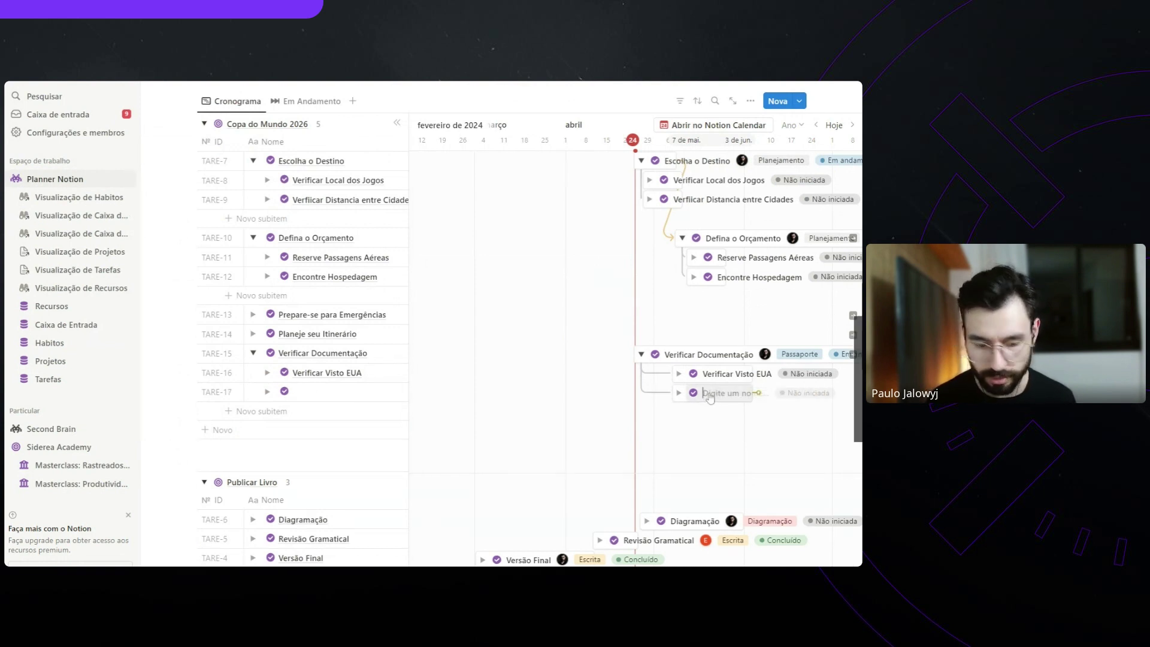
{"action": "type", "text": "Verificar Vis"}
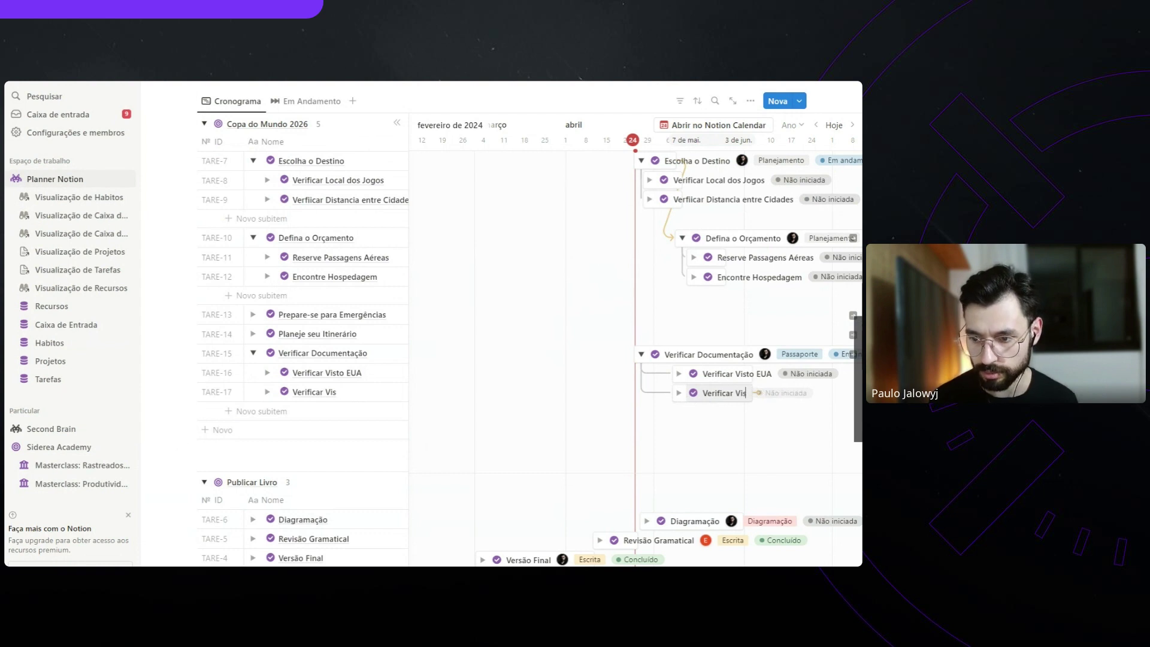
{"action": "type", "text": "to Méxic"}
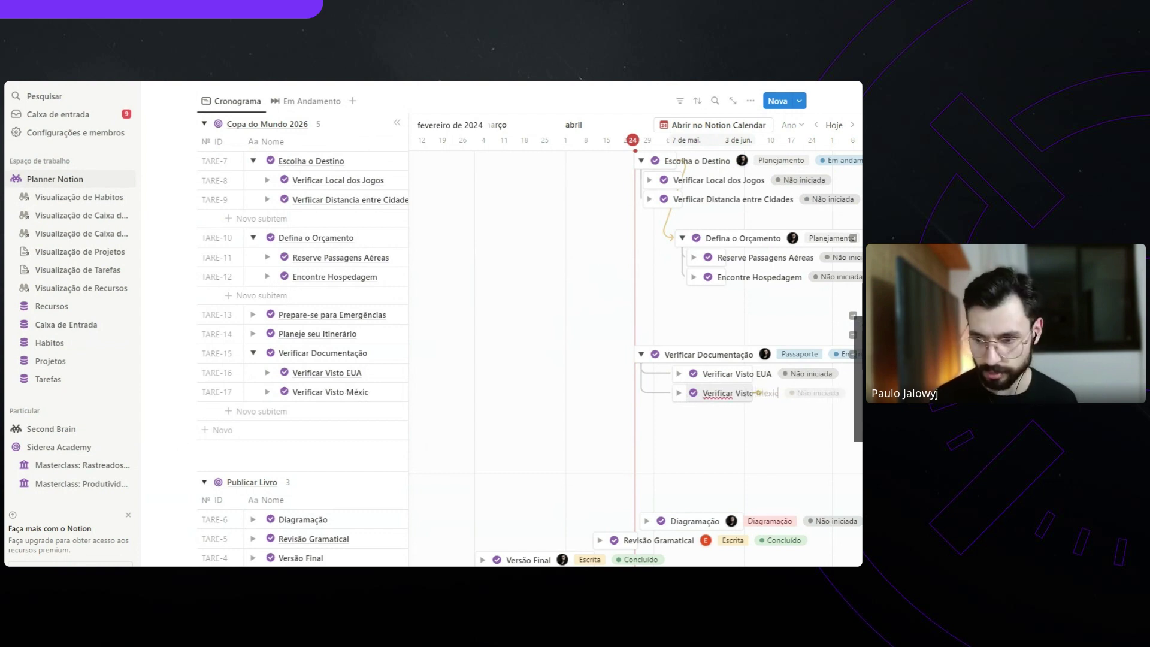
{"action": "type", "text": "o"}
{"action": "key", "text": "Return"}
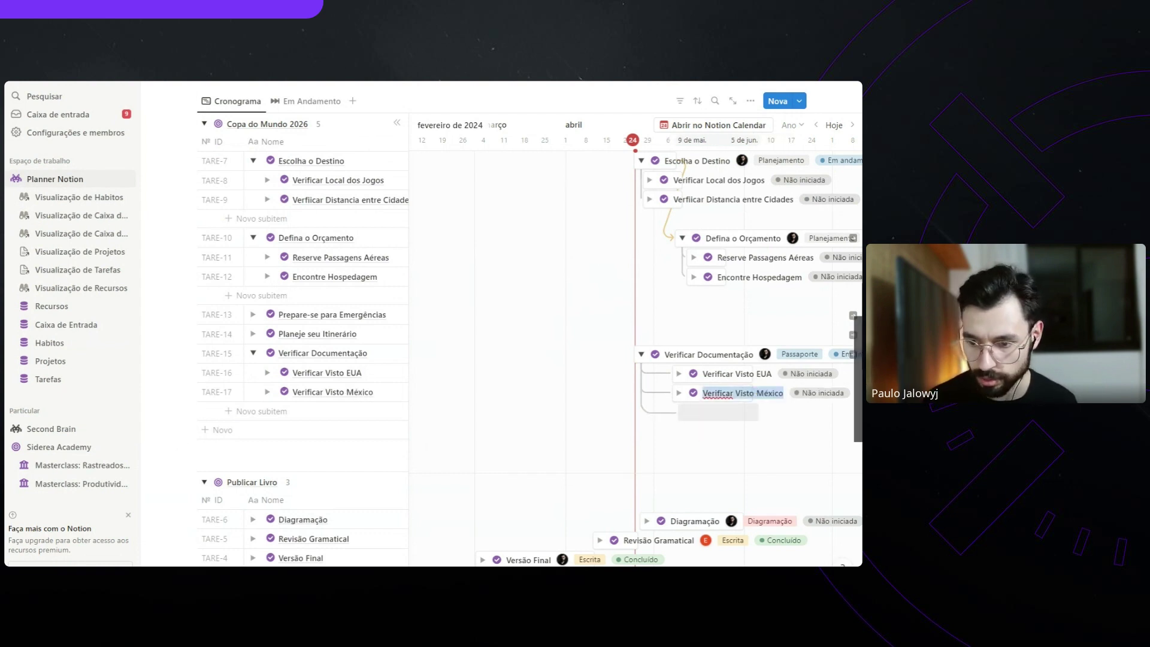
Add another Verificar Documentação subitem named "Verificar Visto Canadá" on the timeline, from 8 de maio to 4 de junho
{"action": "left_click", "coordinate": [722, 414]}
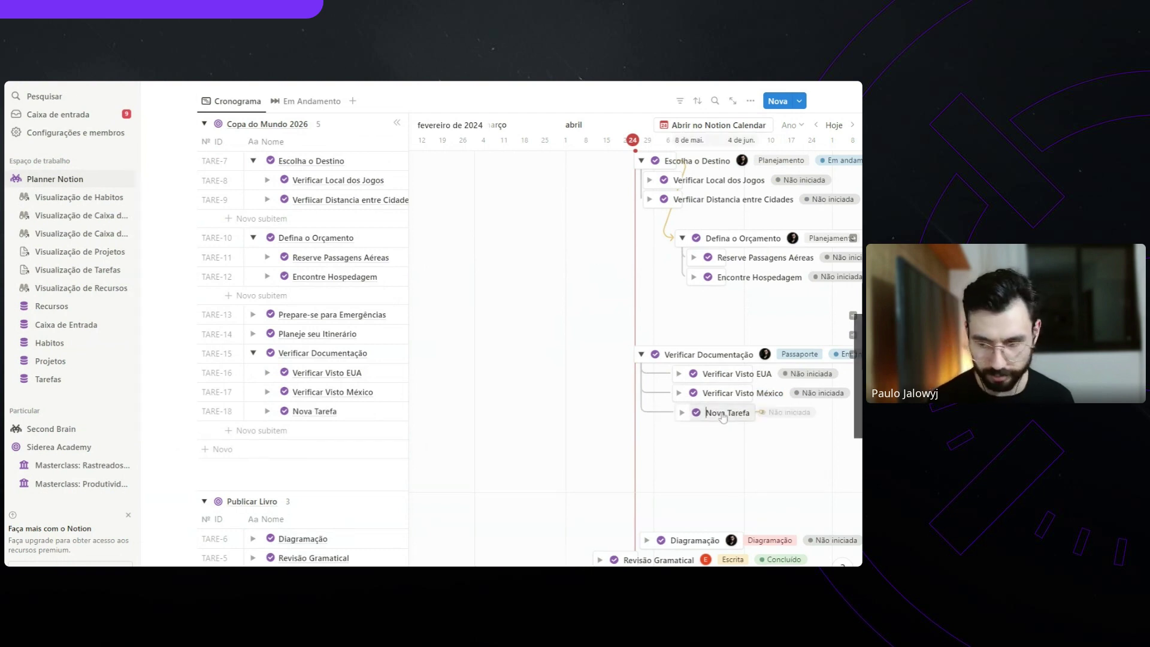
{"action": "type", "text": "Verificar Visto"}
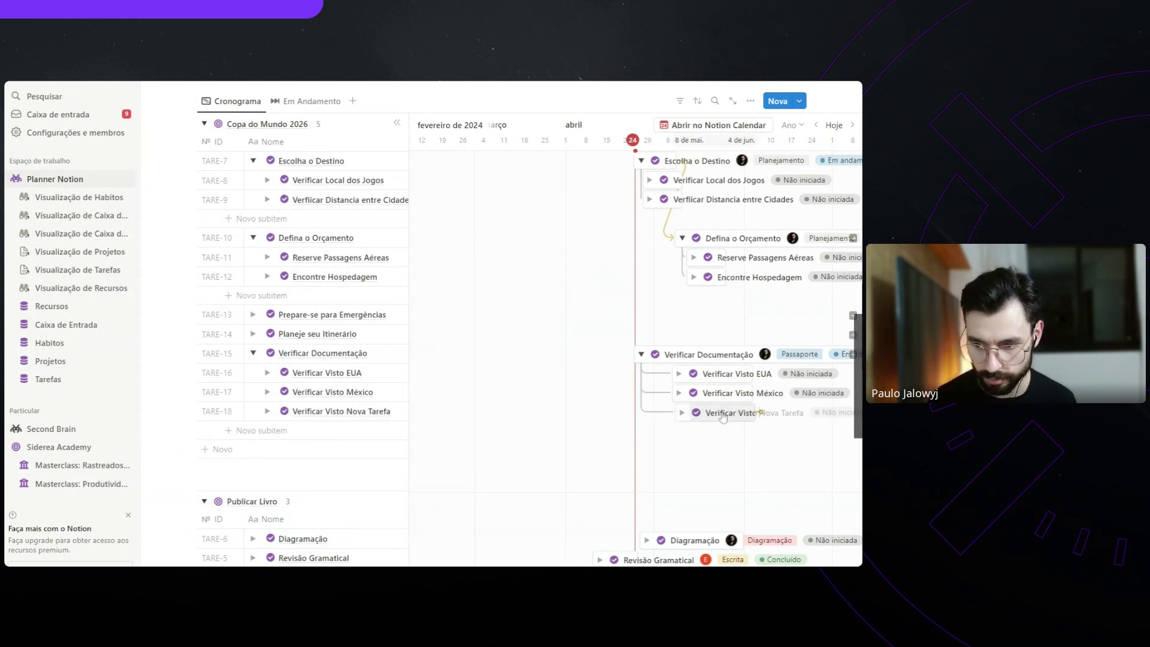
{"action": "type", "text": " Canadá"}
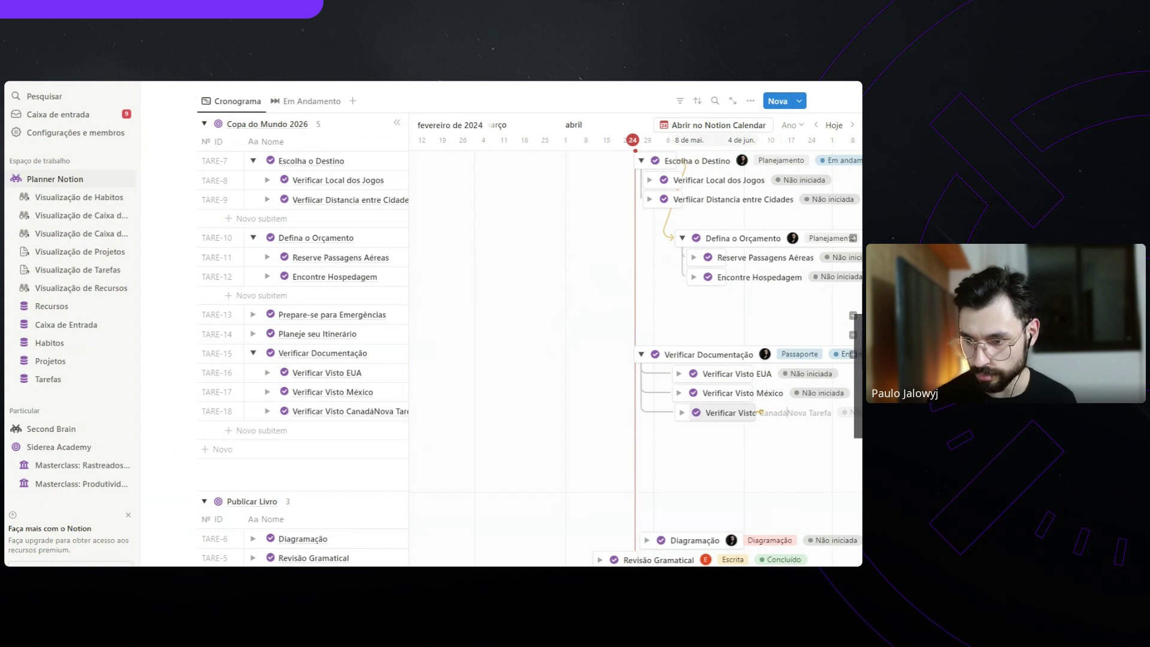
{"action": "type", "text": "sos"}
{"action": "key", "text": "Return"}
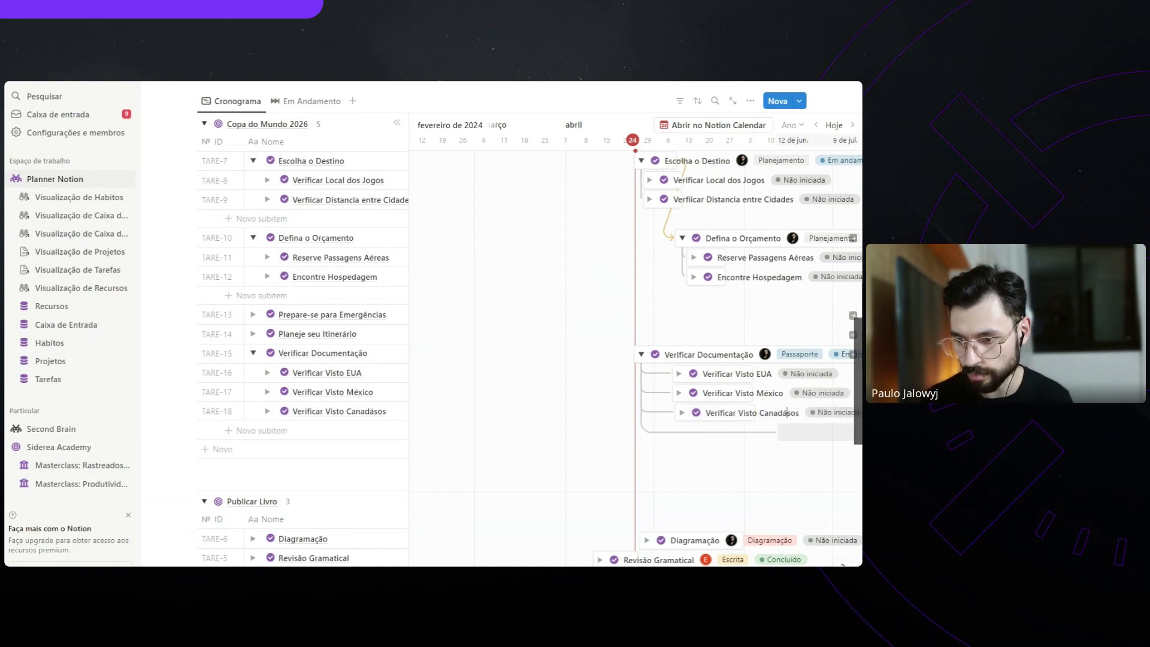
{"action": "key", "text": "Delete"}
{"action": "key", "text": "Delete"}
{"action": "key", "text": "Delete"}
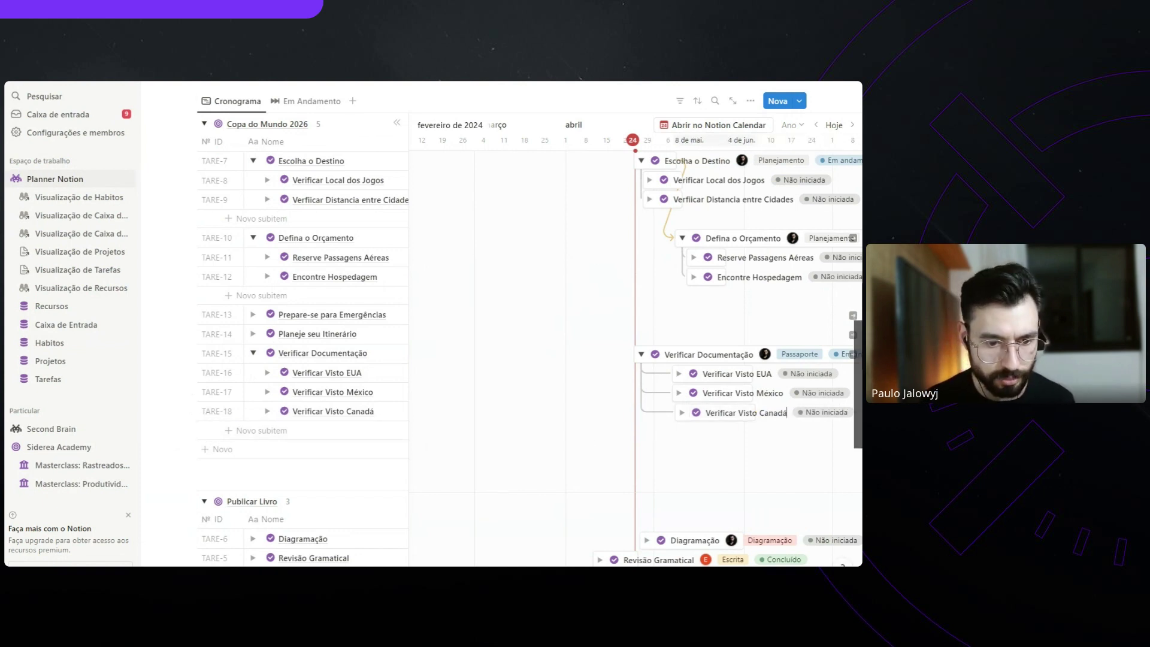
{"action": "key", "text": "Return"}
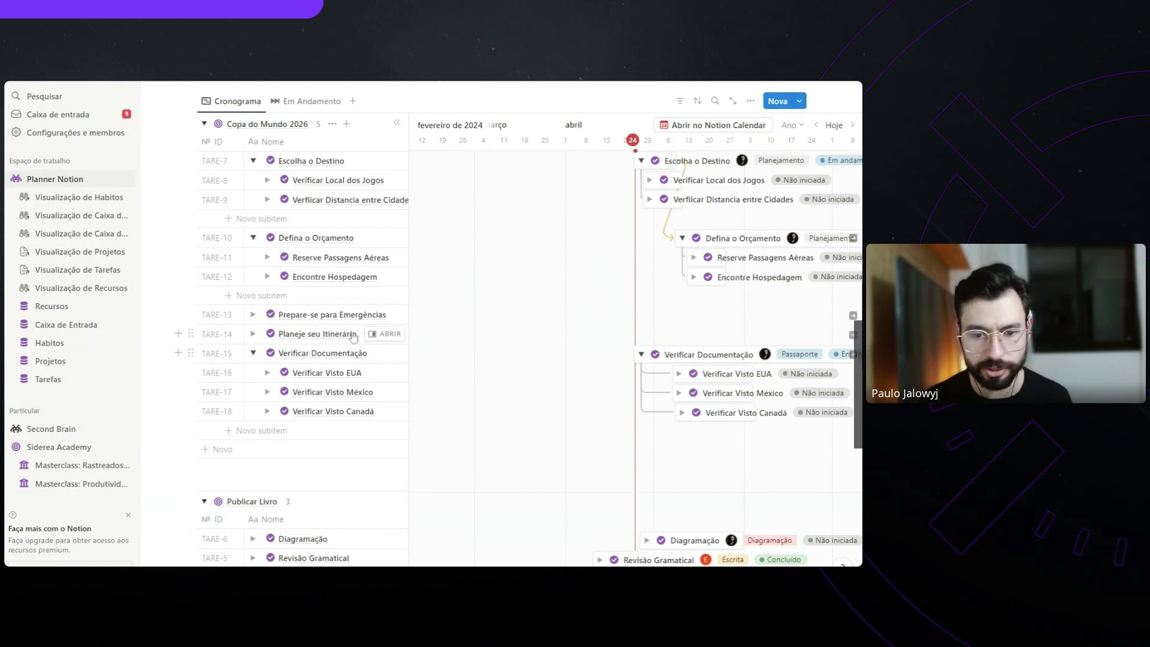
{"action": "scroll", "coordinate": [553, 394], "scroll_direction": "right", "scroll_amount": 2}
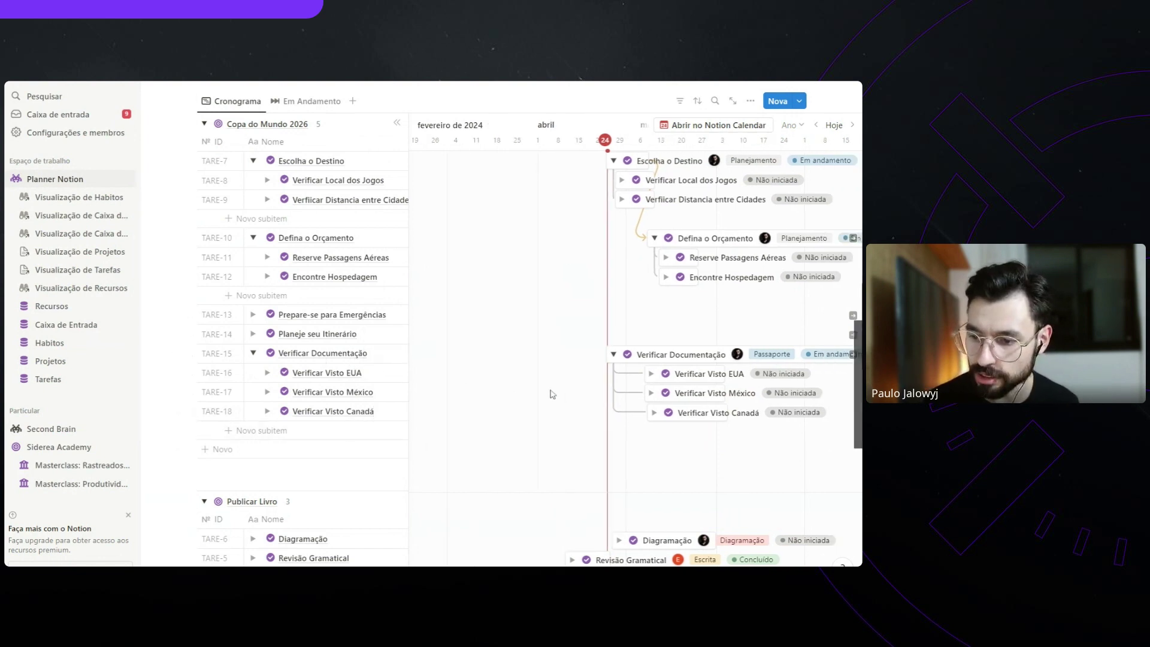
{"action": "scroll", "coordinate": [552, 395], "scroll_direction": "right", "scroll_amount": 8}
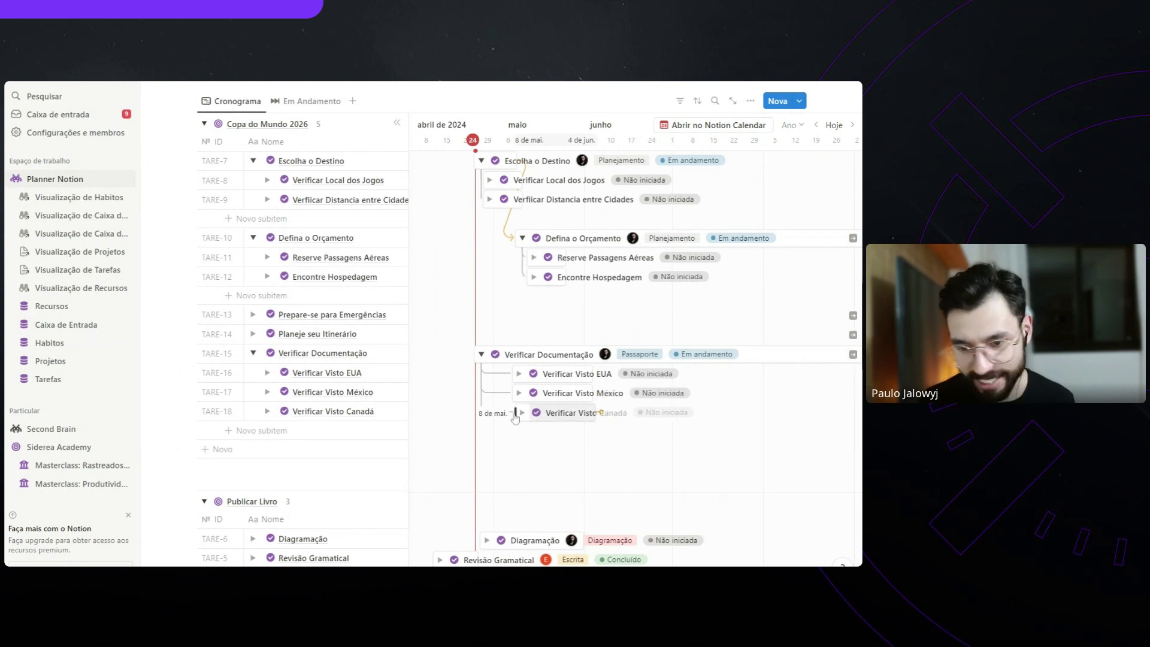
{"action": "left_click_drag", "start_coordinate": [515, 418], "coordinate": [548, 415]}
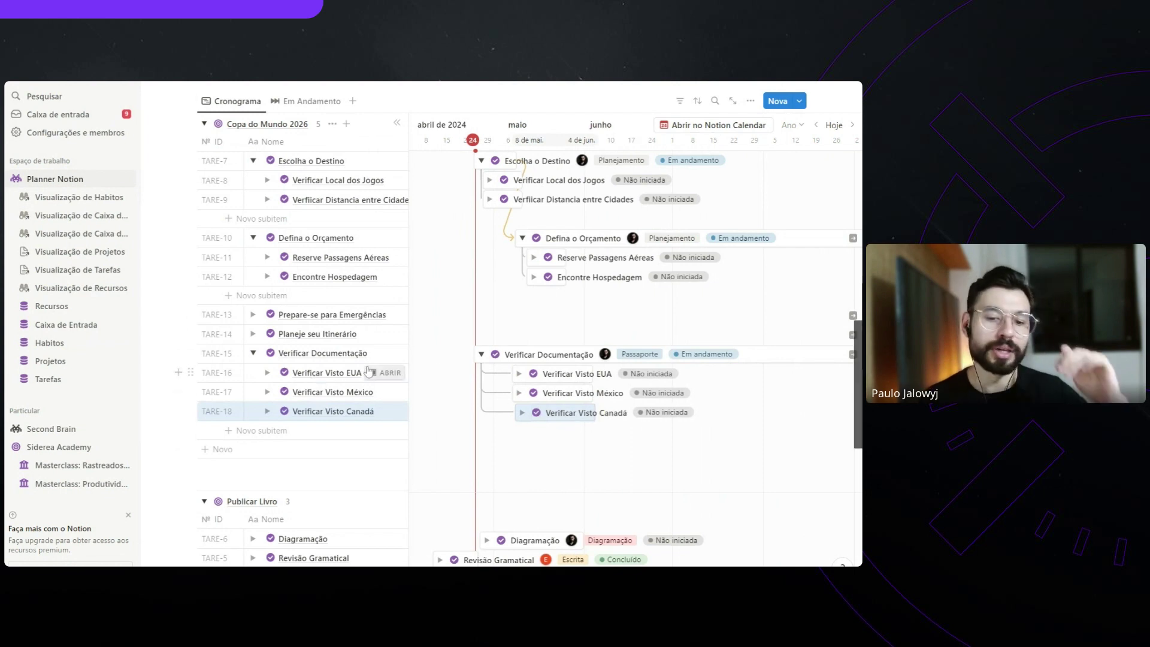
Open the Verificar Visto EUA task page and add a level 2 heading "Descrição" to its body
{"action": "left_click", "coordinate": [386, 373]}
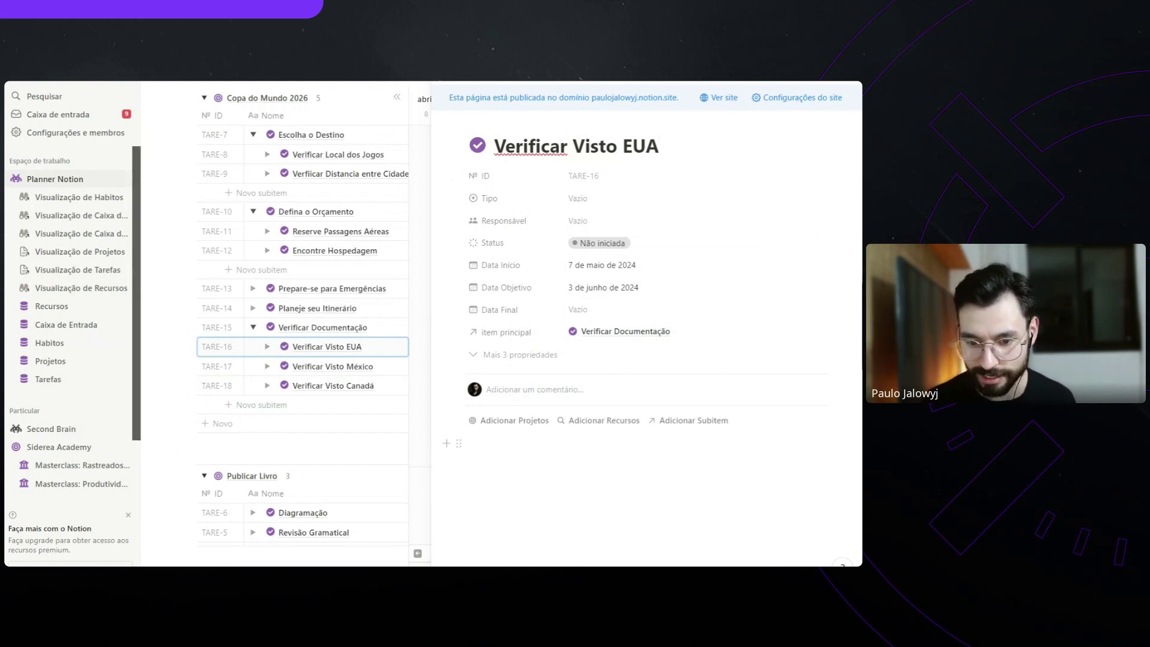
{"action": "left_click", "coordinate": [474, 443]}
{"action": "type", "text": "/h"}
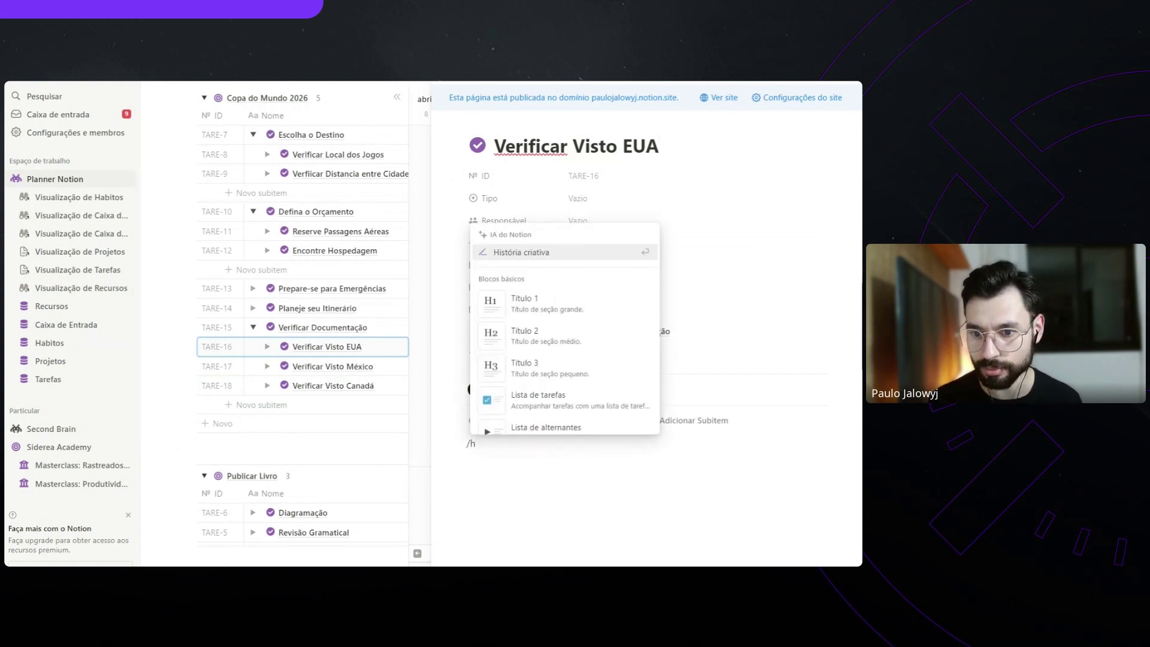
{"action": "type", "text": "2"}
{"action": "key", "text": "Return"}
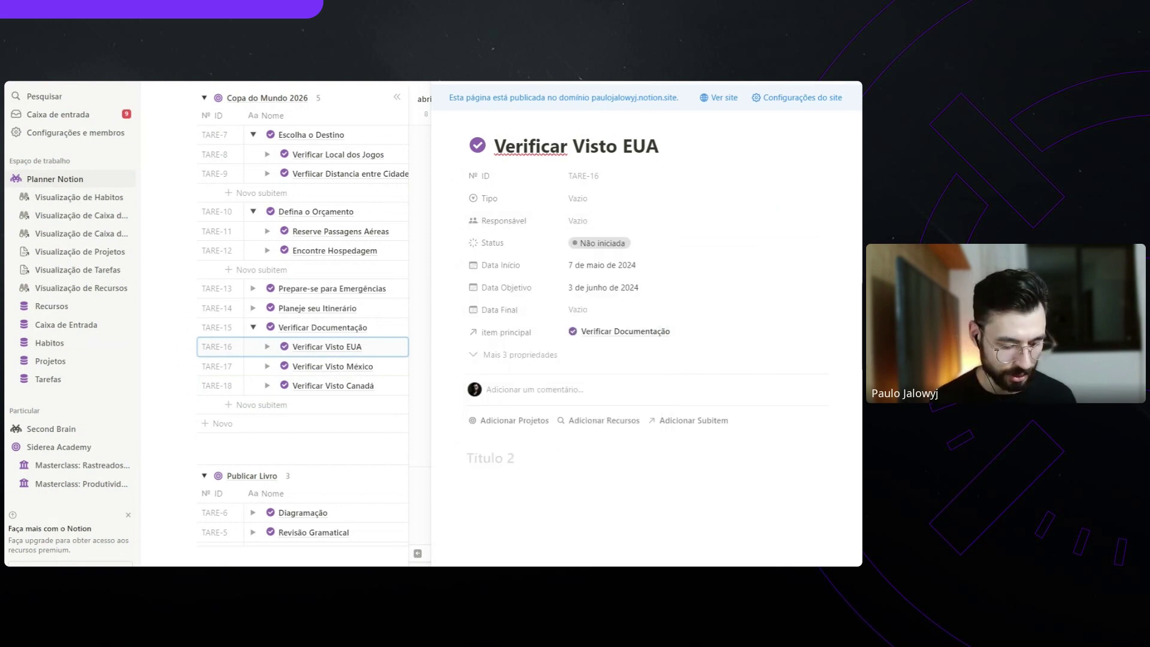
{"action": "type", "text": "Descrição"}
{"action": "key", "text": "Return"}
Insert "Quais os documentos necessários para tirar o visto americano?" with its four-item bulleted document list under Descrição, and close the task page
{"action": "type", "text": "Quais os documentos necessários para tirar o visto americano? Passaporte brasileiro válido (recomendado validade superior a 6 meses); passaportes anteriores, mesmo que estejam vencidos (se houver); formulário DS-160 impresso com código de barras; recibo original de pagamento da taxa de solicitação do visto."}
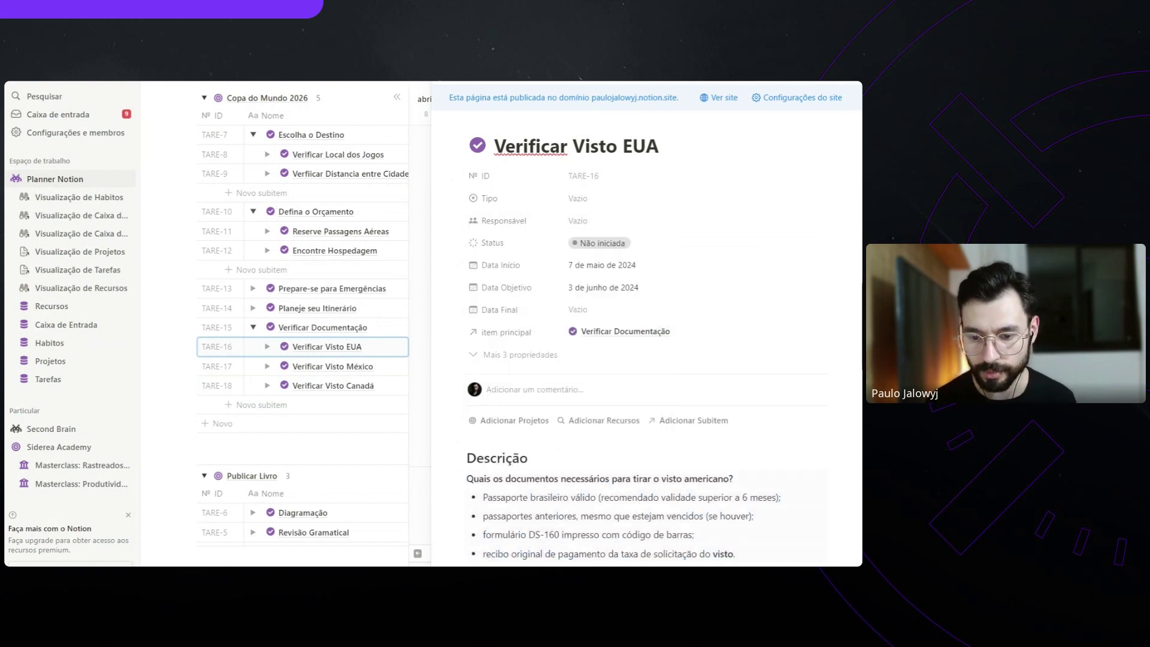
{"action": "scroll", "coordinate": [647, 330], "scroll_direction": "down", "scroll_amount": 1}
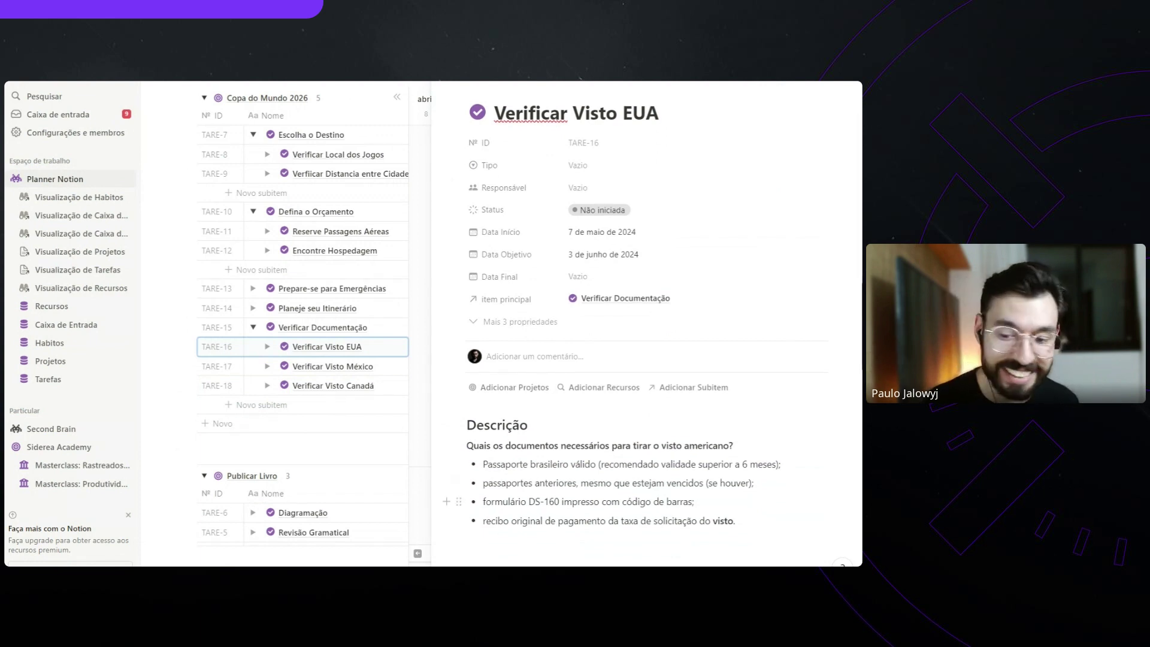
{"action": "scroll", "coordinate": [647, 330], "scroll_direction": "down", "scroll_amount": 1}
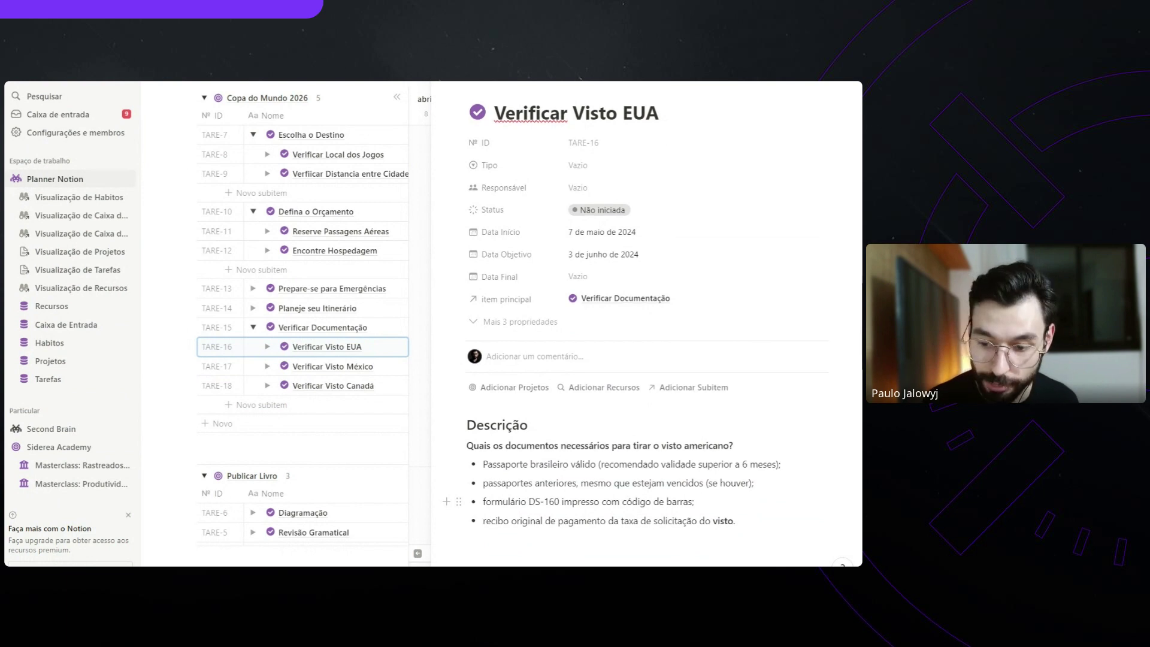
{"action": "left_click", "coordinate": [695, 502]}
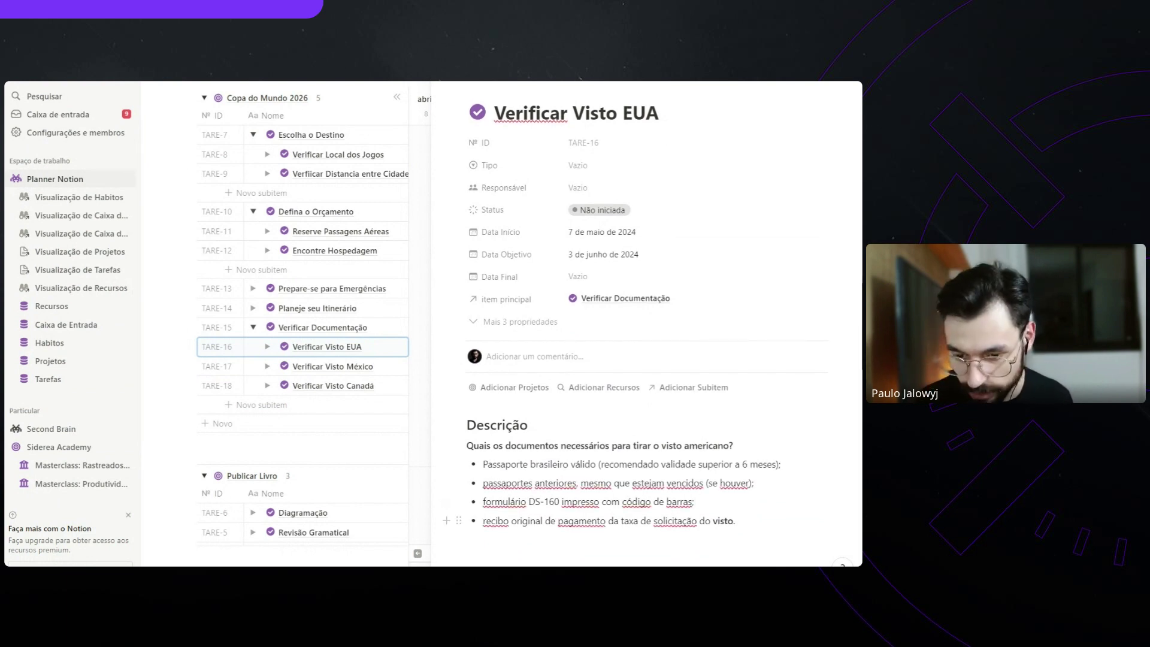
{"action": "double_click", "coordinate": [496, 522]}
{"action": "left_click", "coordinate": [479, 539]}
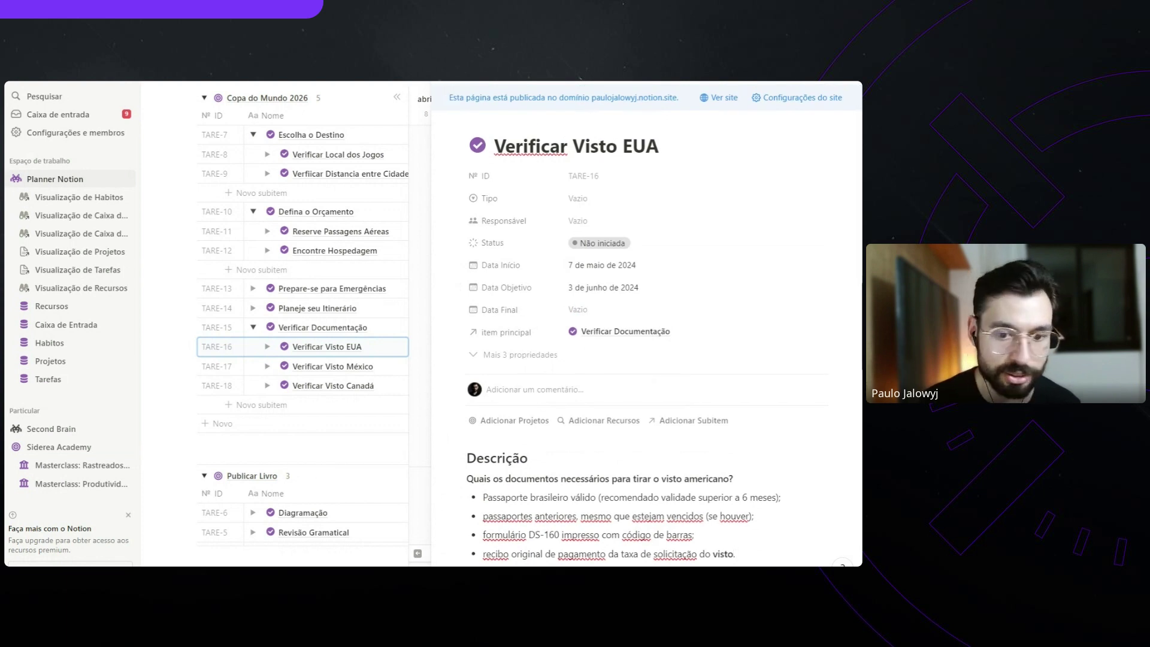
{"action": "key", "text": "Escape"}
Hide the sidebar and page the Cronograma timeline from today's date forward one period and back
{"action": "scroll", "coordinate": [707, 371], "scroll_direction": "up", "scroll_amount": 1}
{"action": "scroll", "coordinate": [719, 360], "scroll_direction": "up", "scroll_amount": 3}
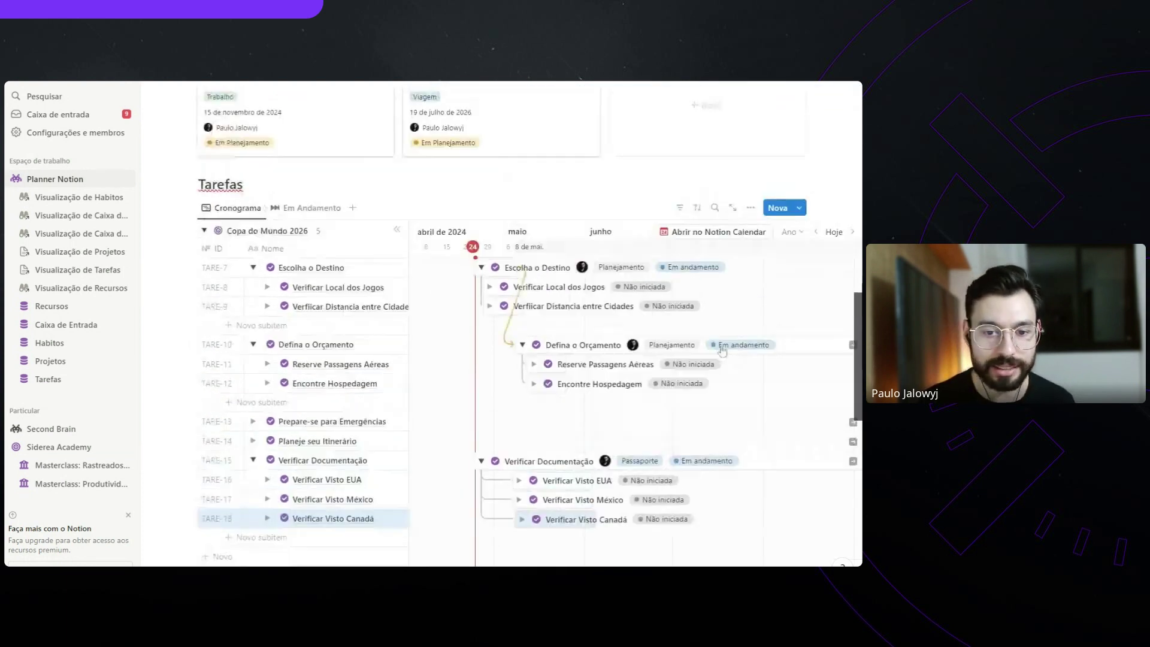
{"action": "scroll", "coordinate": [723, 351], "scroll_direction": "down", "scroll_amount": 1}
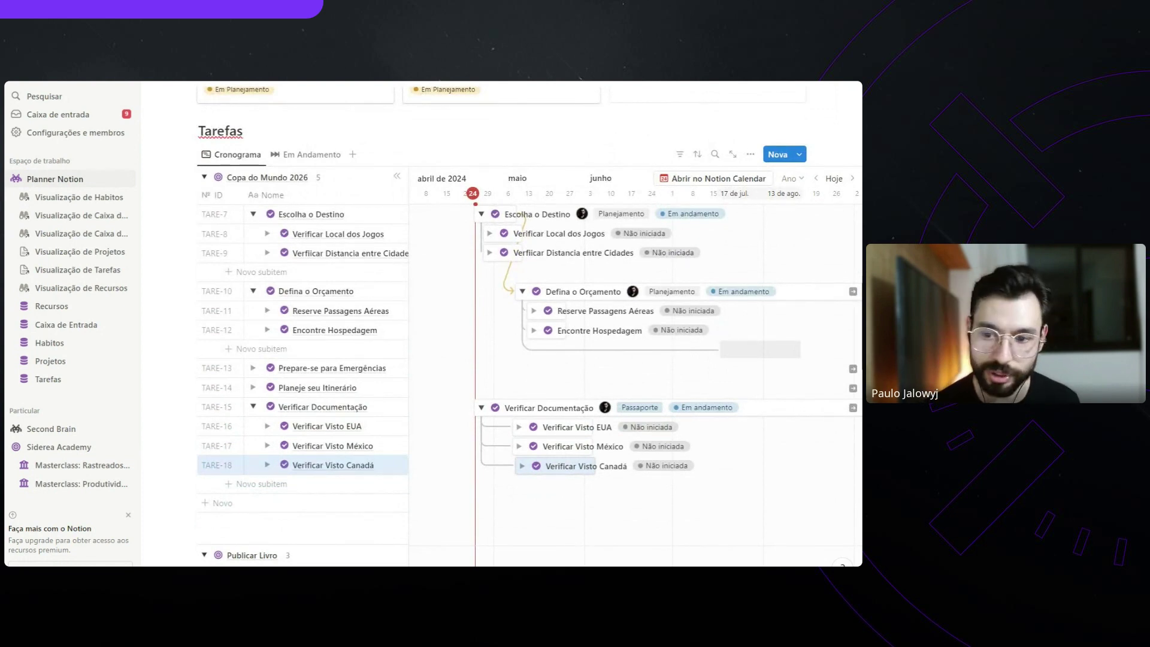
{"action": "left_click", "coordinate": [830, 183]}
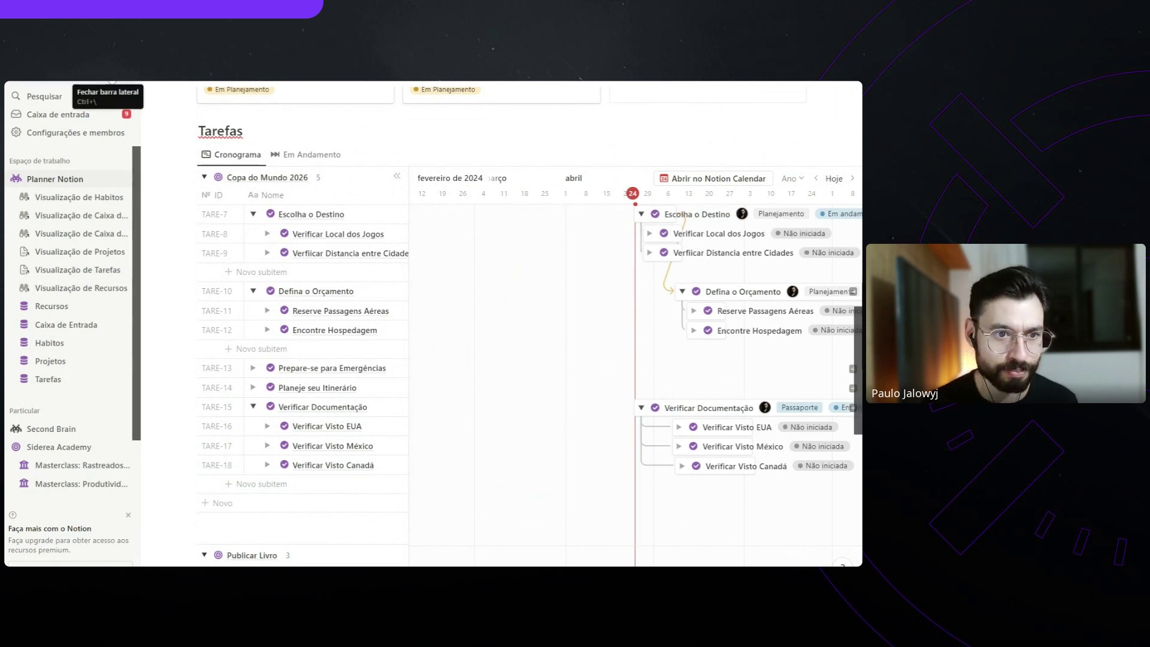
{"action": "left_click", "coordinate": [111, 81]}
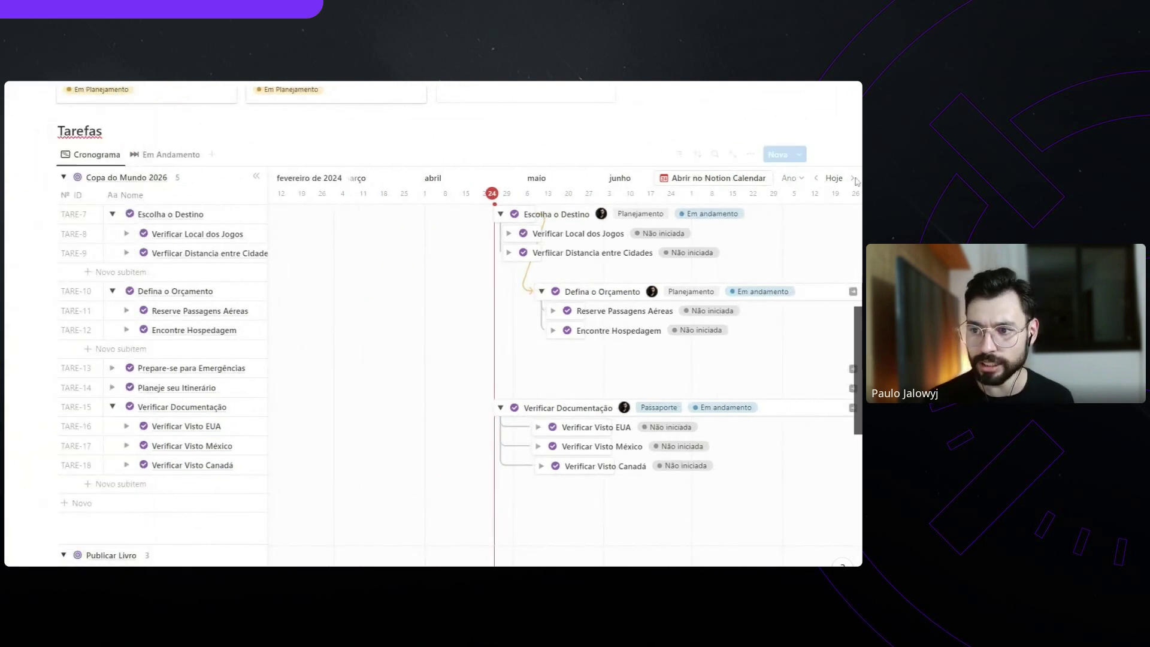
{"action": "left_click", "coordinate": [854, 179]}
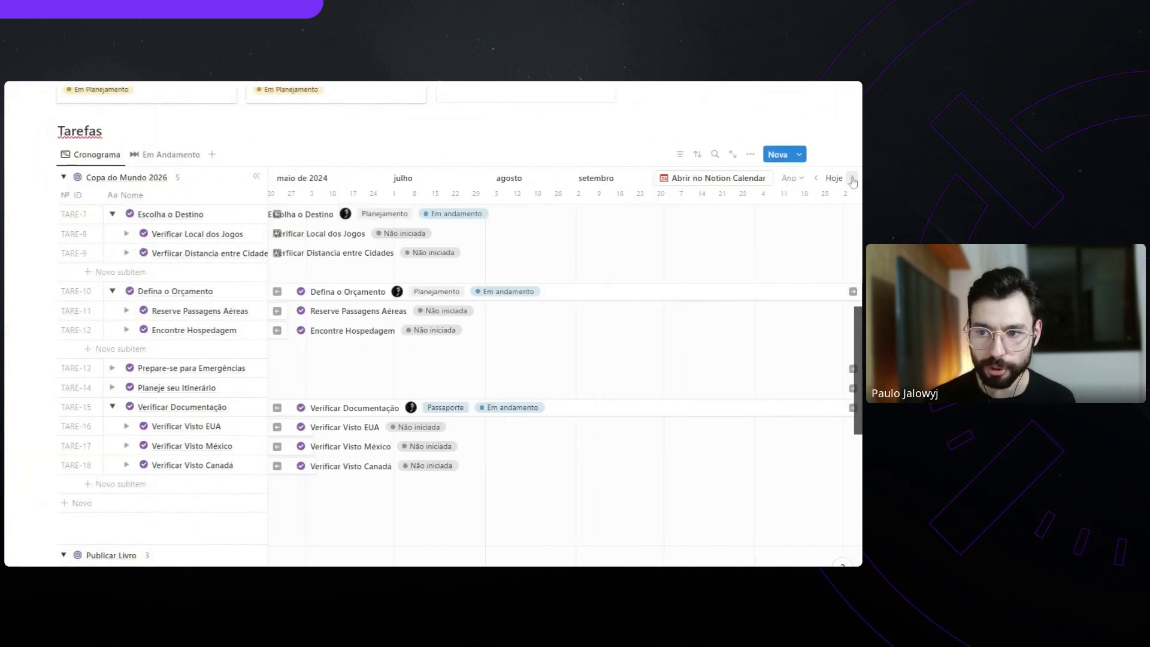
{"action": "left_click", "coordinate": [817, 179]}
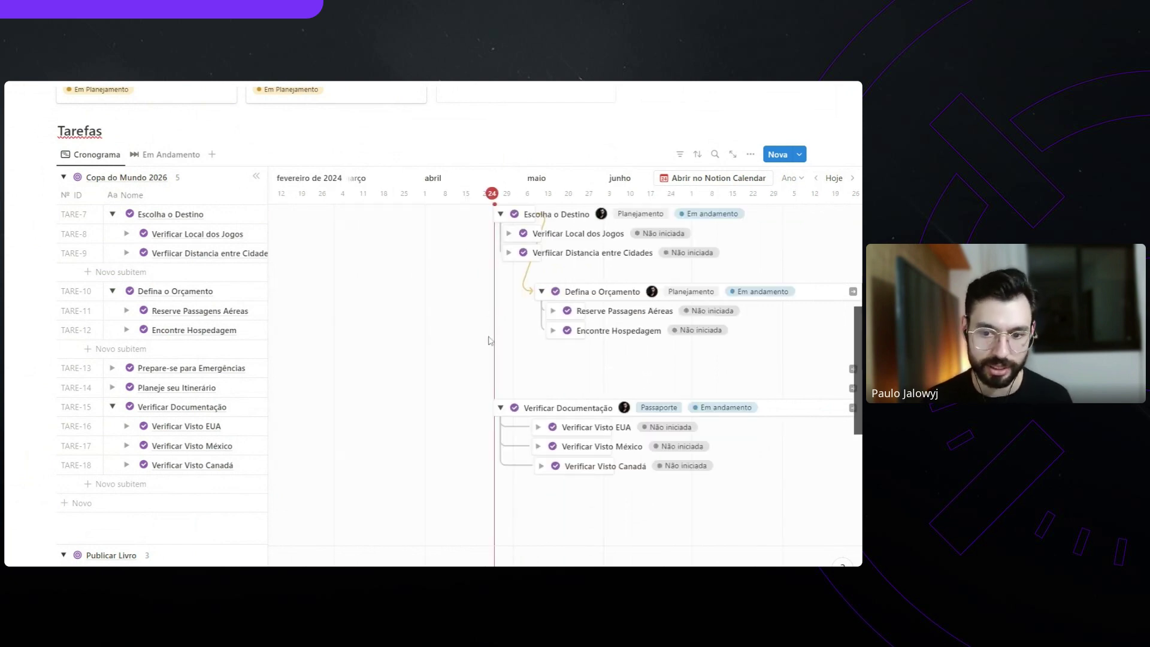
Look through the Cronograma timeline's coming months for the Copa do Mundo 2026 tasks and return to today's date
{"action": "scroll", "coordinate": [599, 337], "scroll_direction": "right", "scroll_amount": 10}
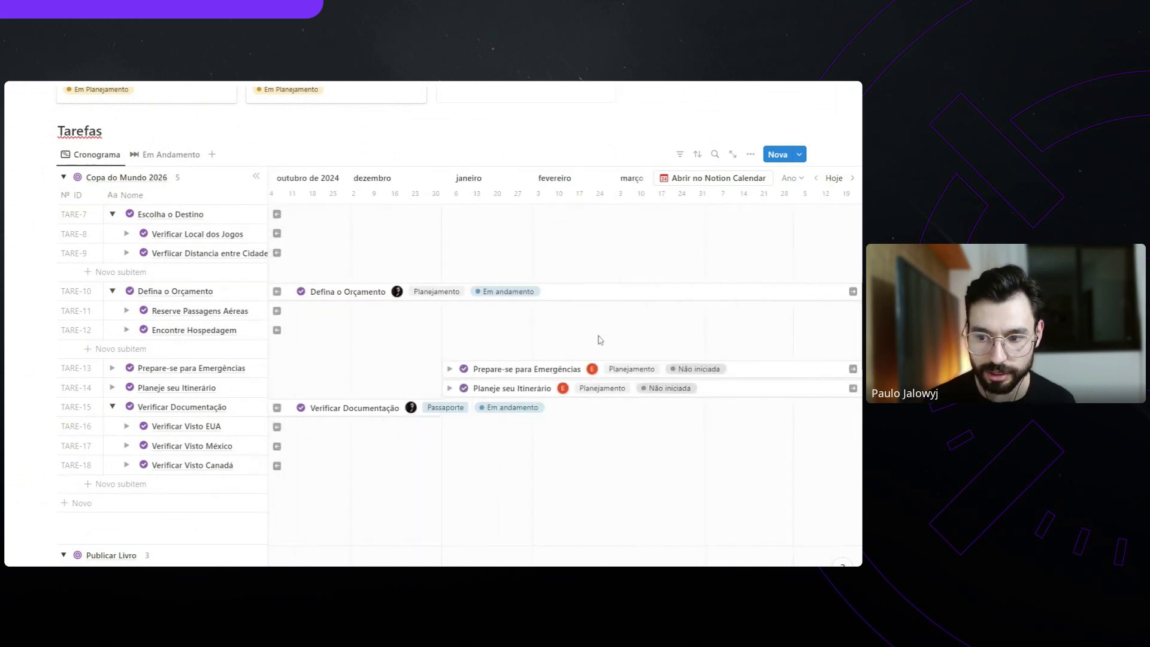
{"action": "scroll", "coordinate": [601, 340], "scroll_direction": "right", "scroll_amount": 5}
{"action": "scroll", "coordinate": [689, 360], "scroll_direction": "left", "scroll_amount": 4}
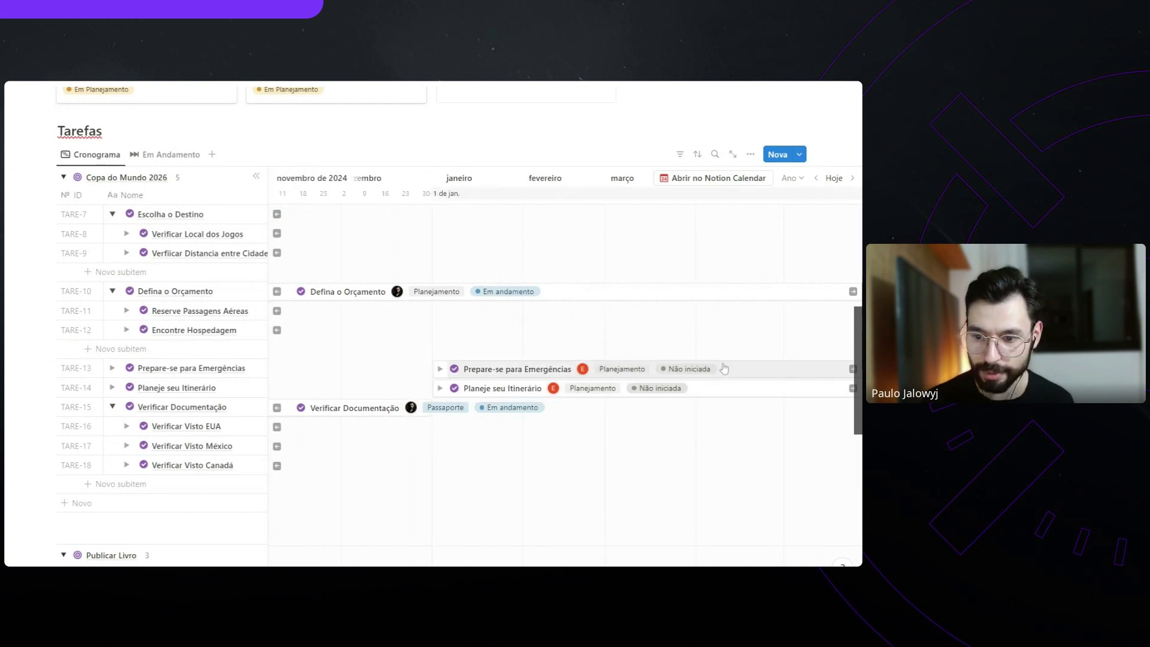
{"action": "scroll", "coordinate": [724, 368], "scroll_direction": "right", "scroll_amount": 20}
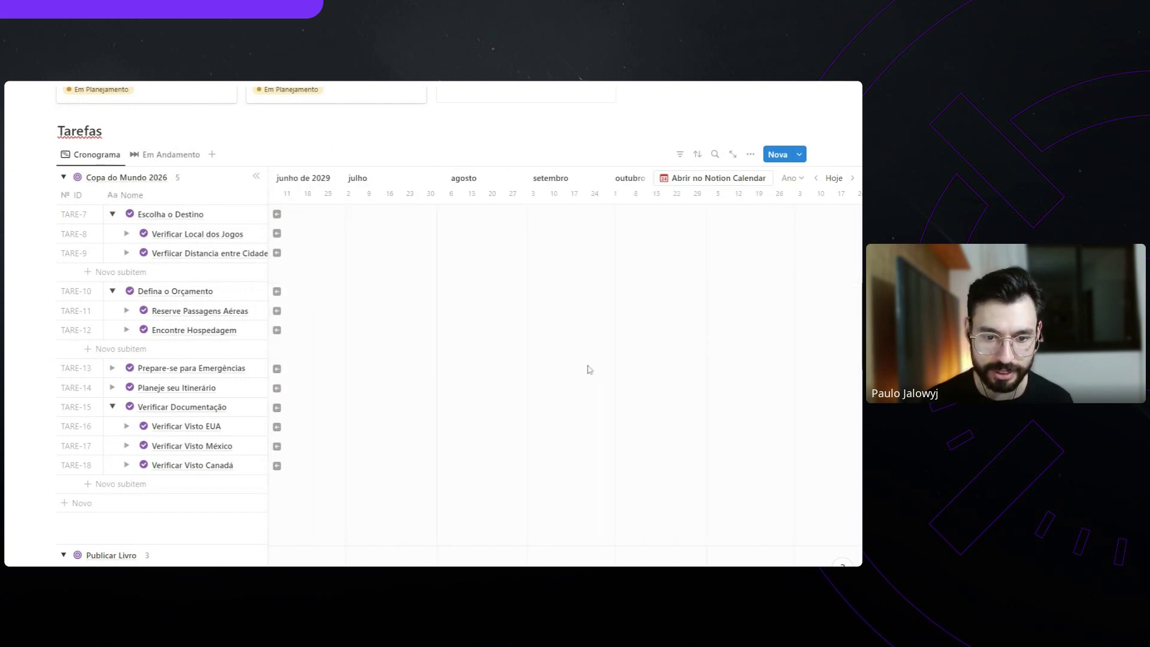
{"action": "scroll", "coordinate": [590, 370], "scroll_direction": "left", "scroll_amount": 20}
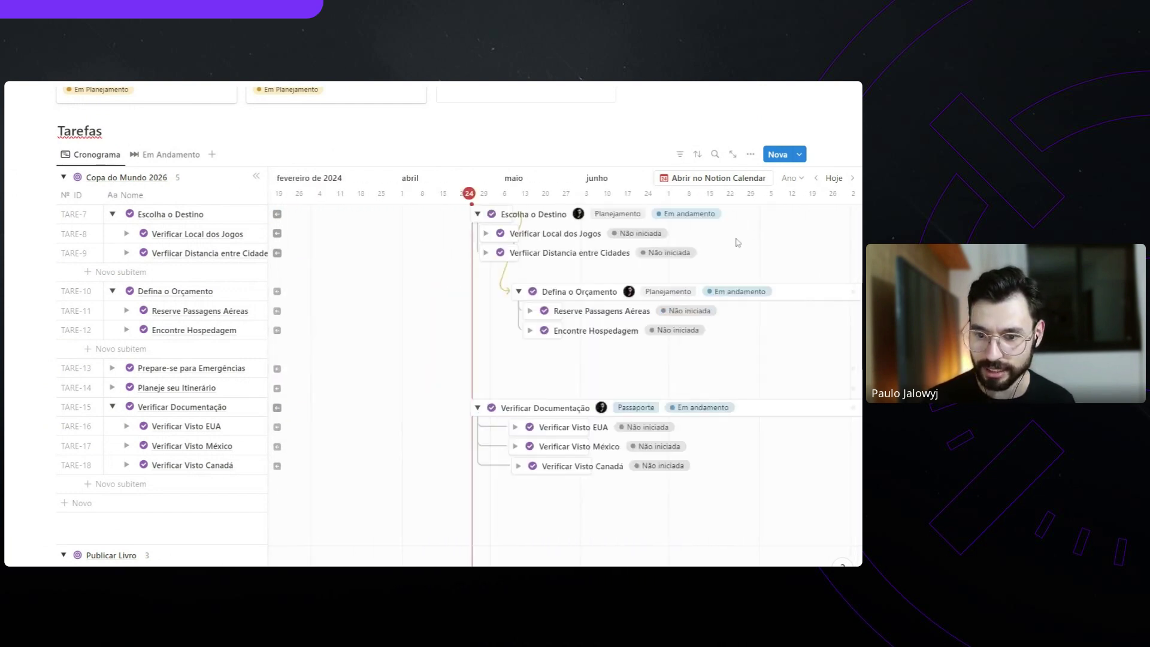
{"action": "scroll", "coordinate": [738, 242], "scroll_direction": "left", "scroll_amount": 5}
{"action": "scroll", "coordinate": [713, 308], "scroll_direction": "right", "scroll_amount": 6}
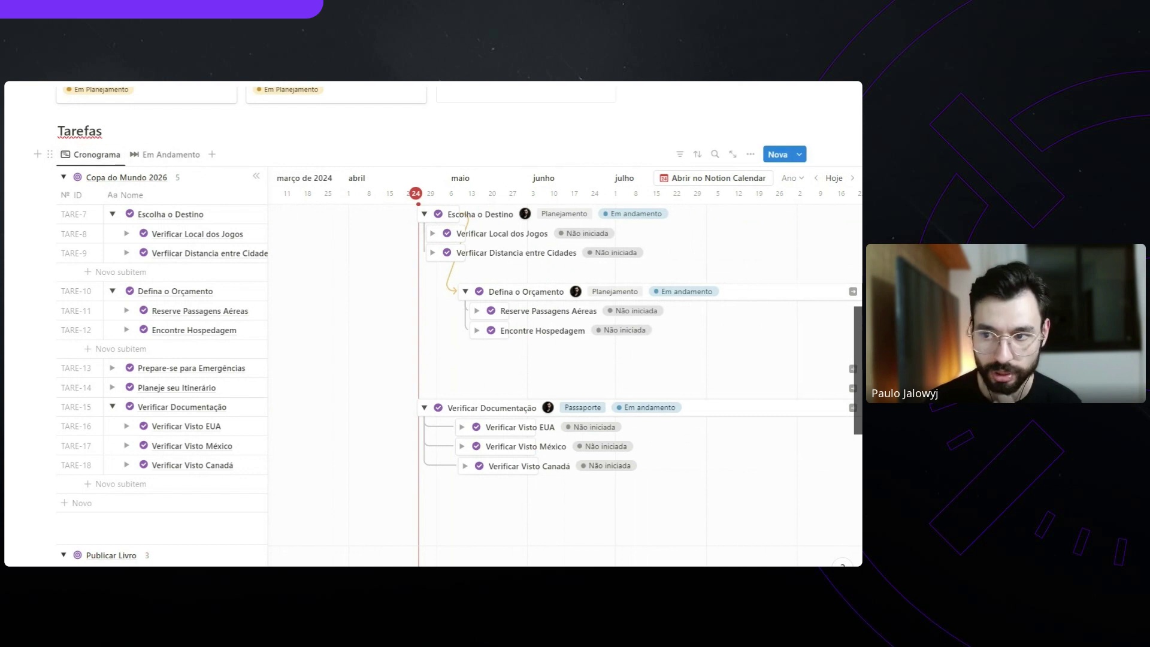
{"action": "left_click", "coordinate": [839, 181]}
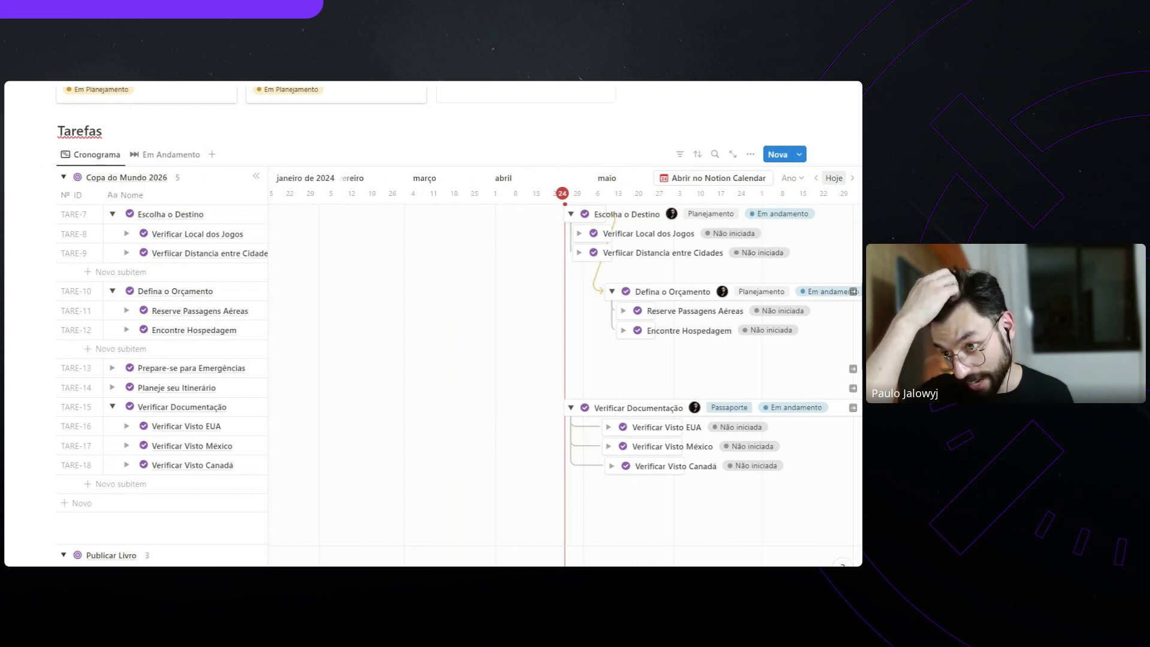
Set the timeline scale to Trimestre and shift Verificar Visto Canadá to run from 7 de maio to 3 de junho
{"action": "left_click", "coordinate": [791, 178]}
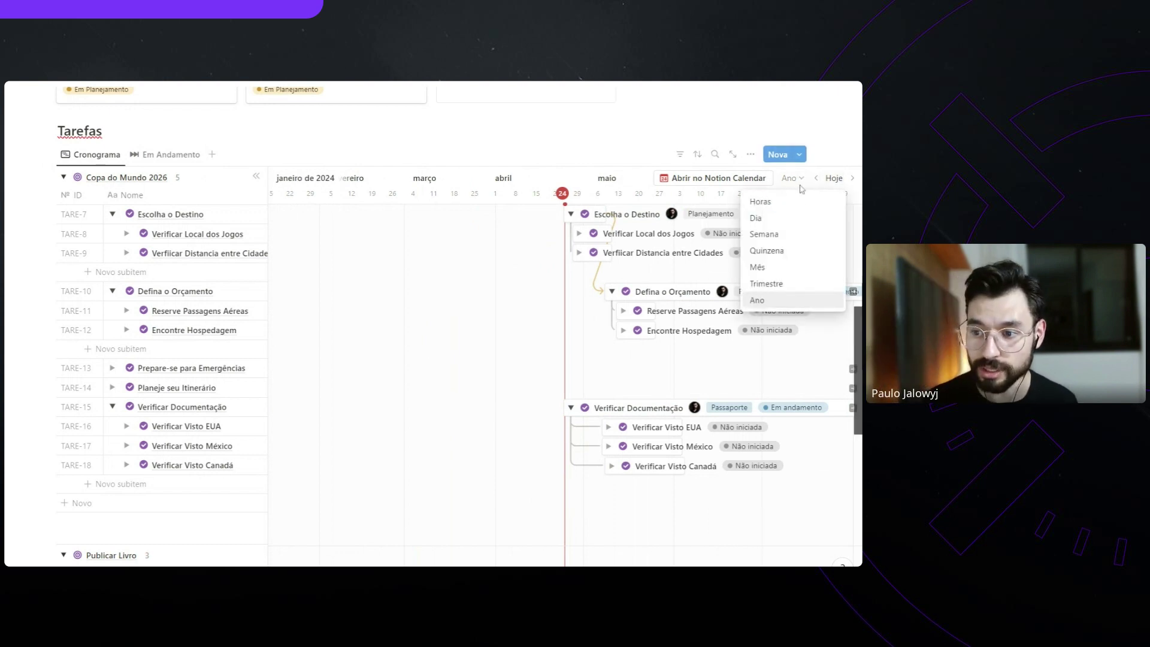
{"action": "left_click", "coordinate": [786, 284]}
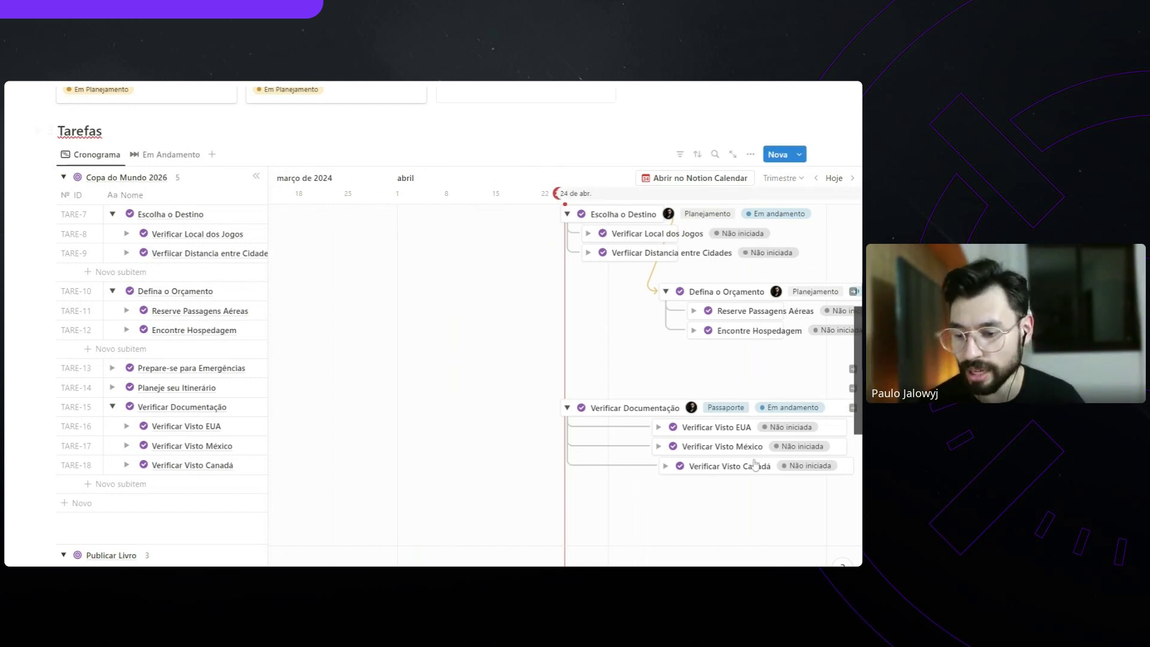
{"action": "left_click_drag", "start_coordinate": [736, 466], "coordinate": [738, 468]}
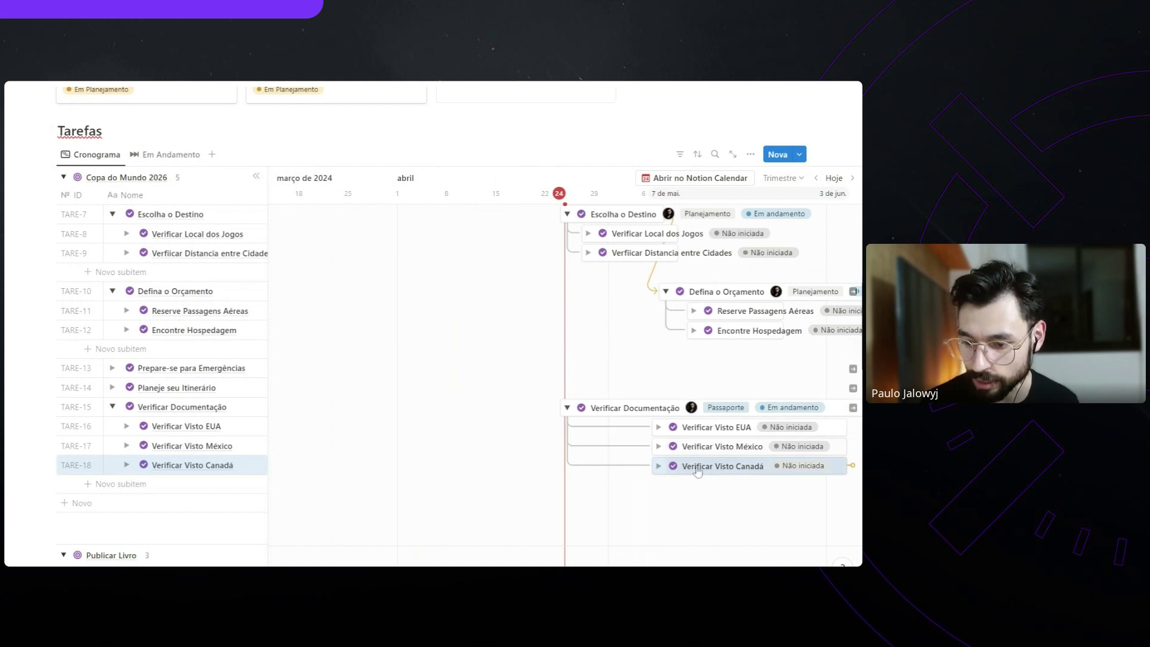
Open the Verificar Visto Canadá task page, add the suggested Prioridade property and place it directly below Tipo
{"action": "left_click", "coordinate": [719, 466]}
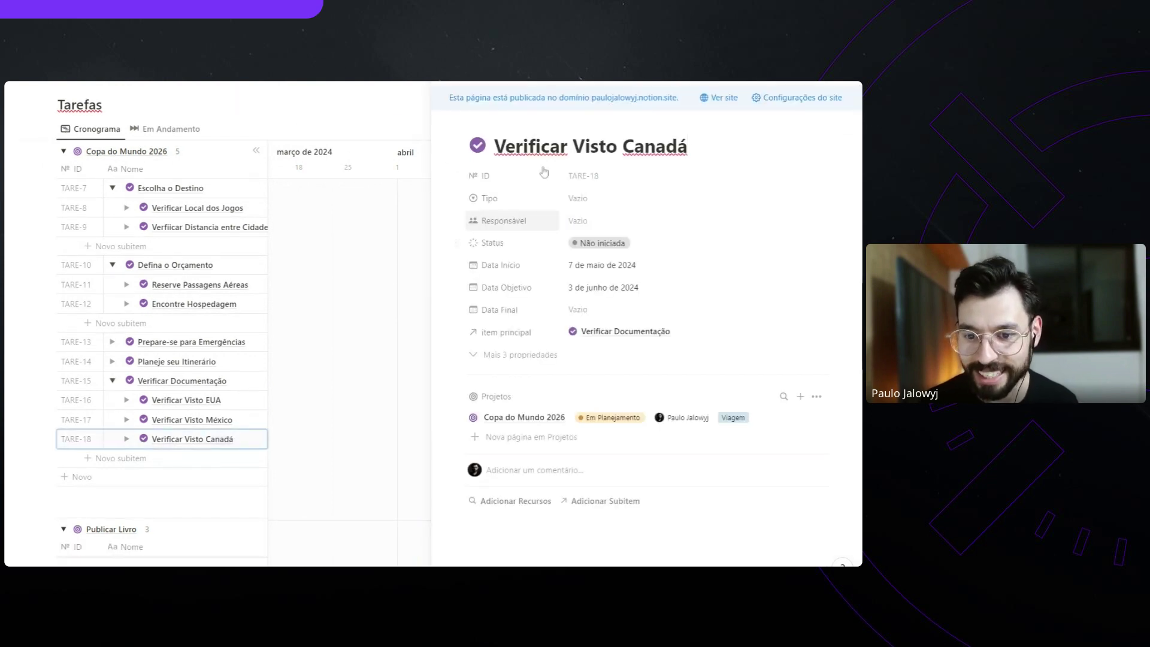
{"action": "left_click", "coordinate": [515, 356]}
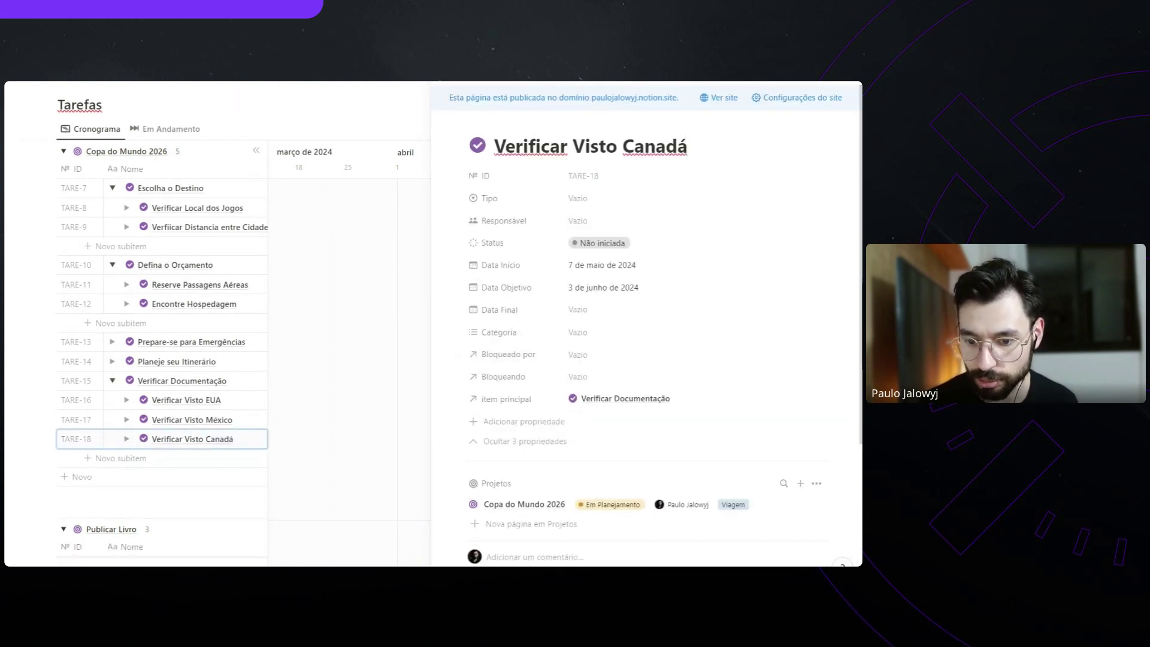
{"action": "left_click", "coordinate": [516, 422]}
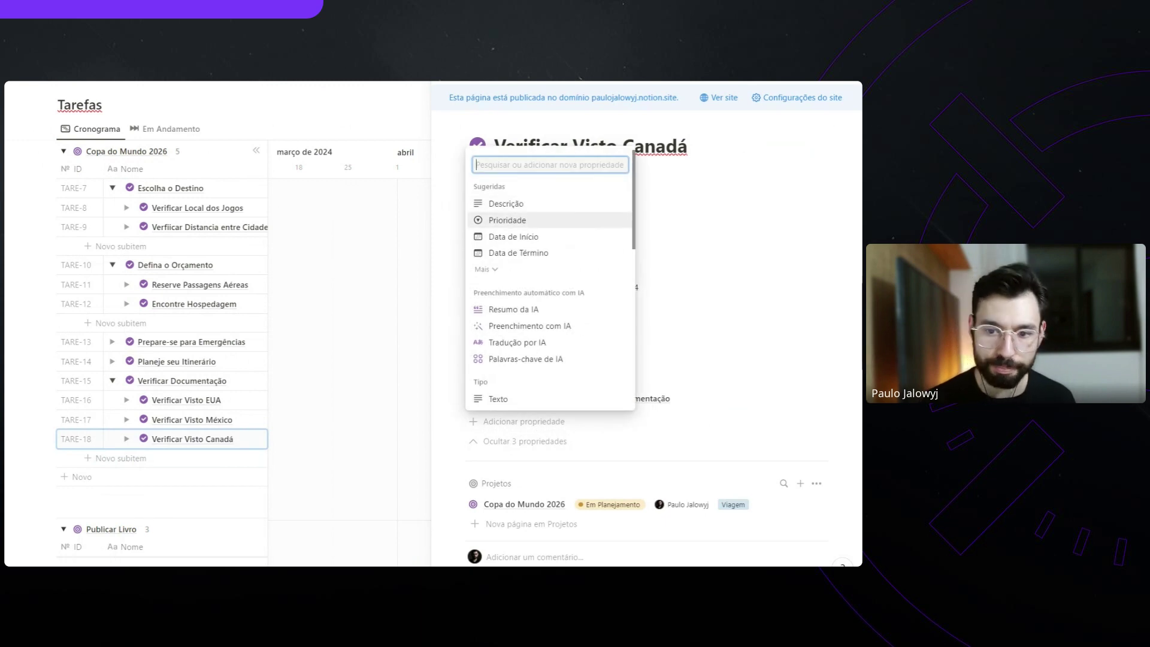
{"action": "key", "text": "Escape"}
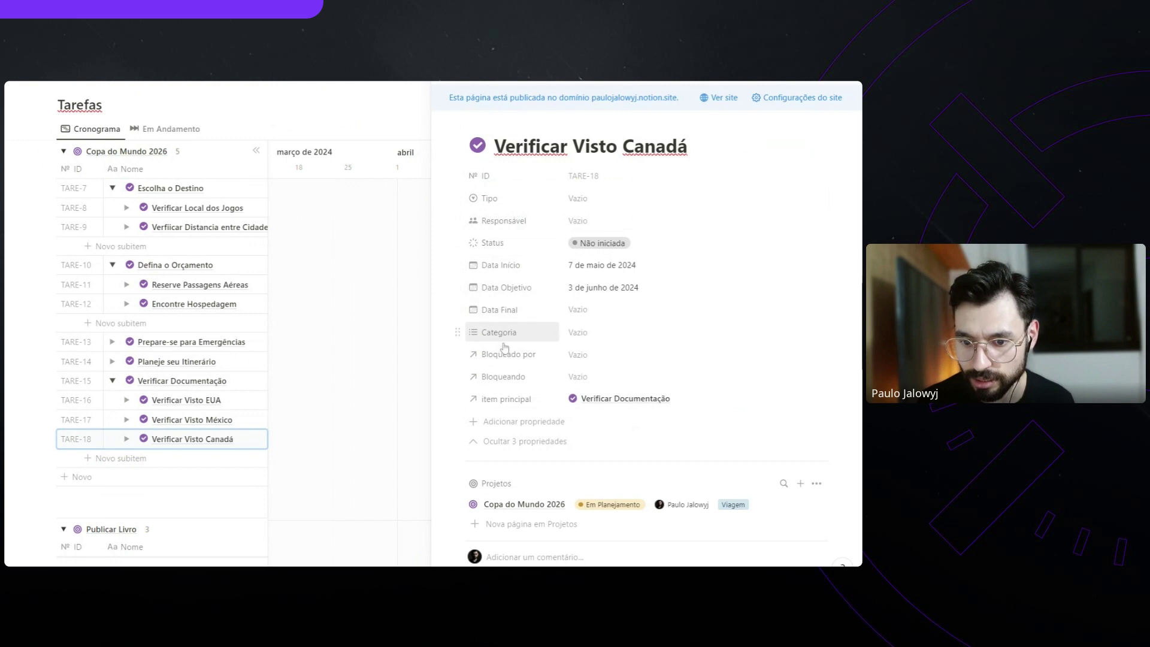
{"action": "left_click", "coordinate": [529, 419]}
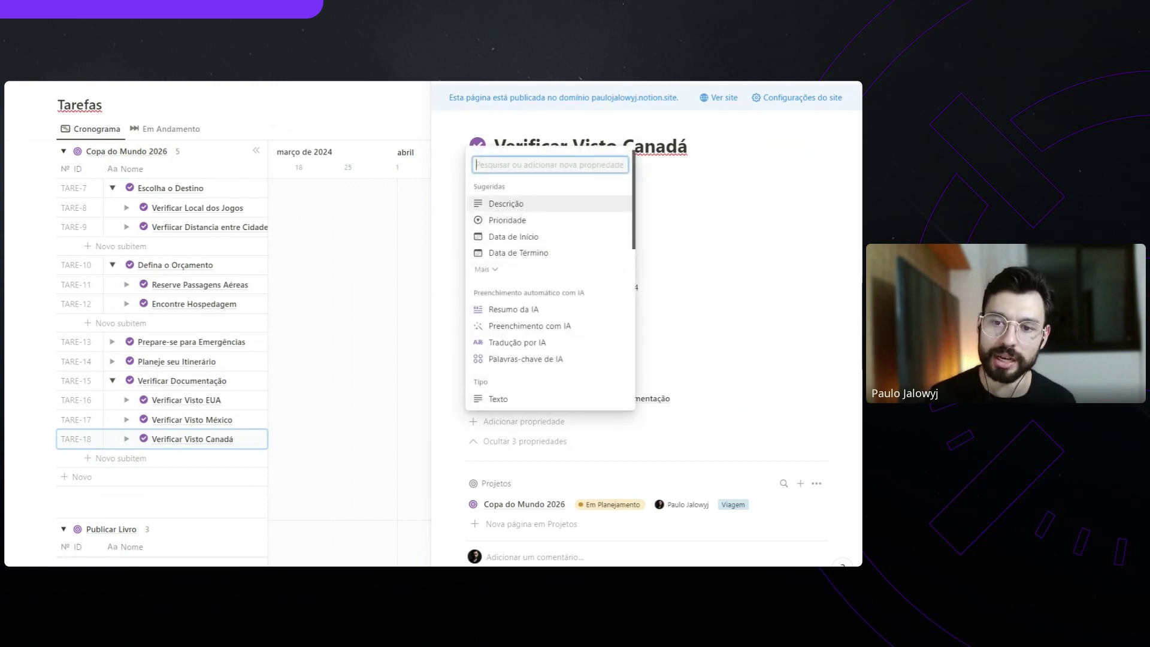
{"action": "scroll", "coordinate": [527, 207], "scroll_direction": "down", "scroll_amount": 3}
{"action": "scroll", "coordinate": [518, 201], "scroll_direction": "up", "scroll_amount": 2}
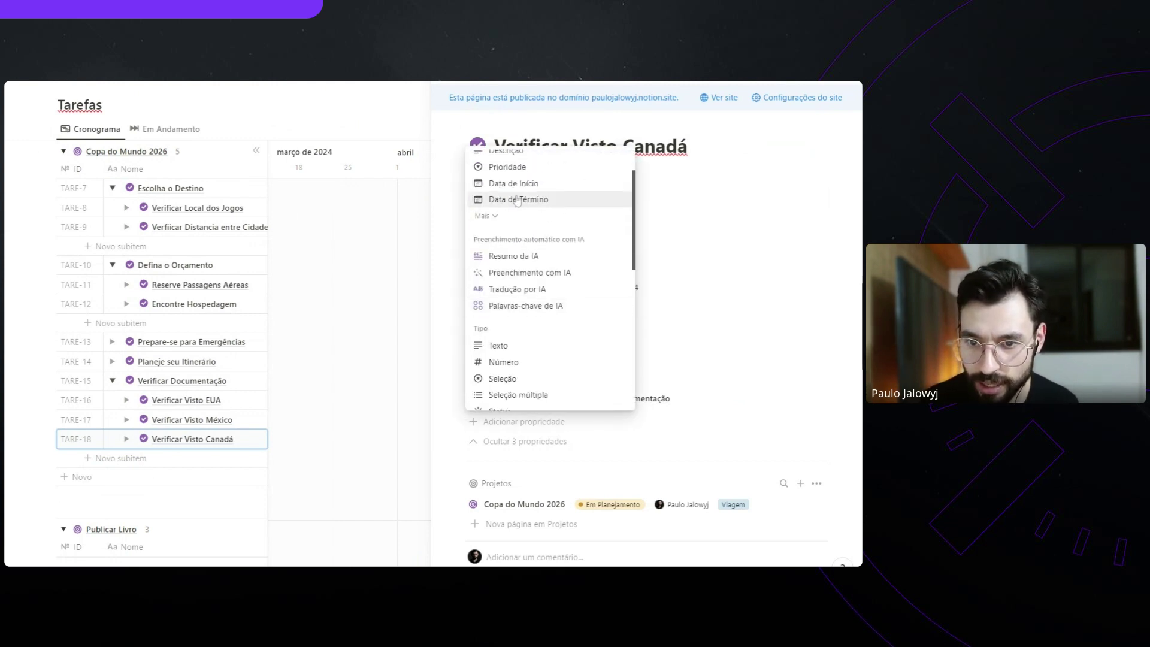
{"action": "scroll", "coordinate": [518, 201], "scroll_direction": "up", "scroll_amount": 2}
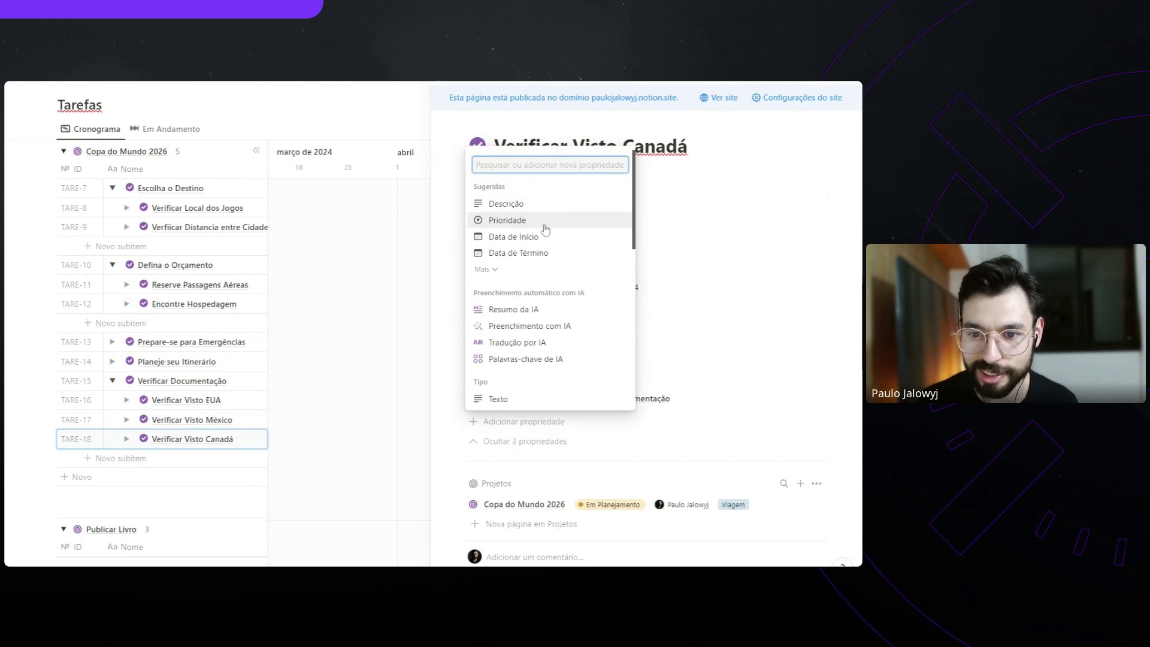
{"action": "left_click", "coordinate": [513, 222]}
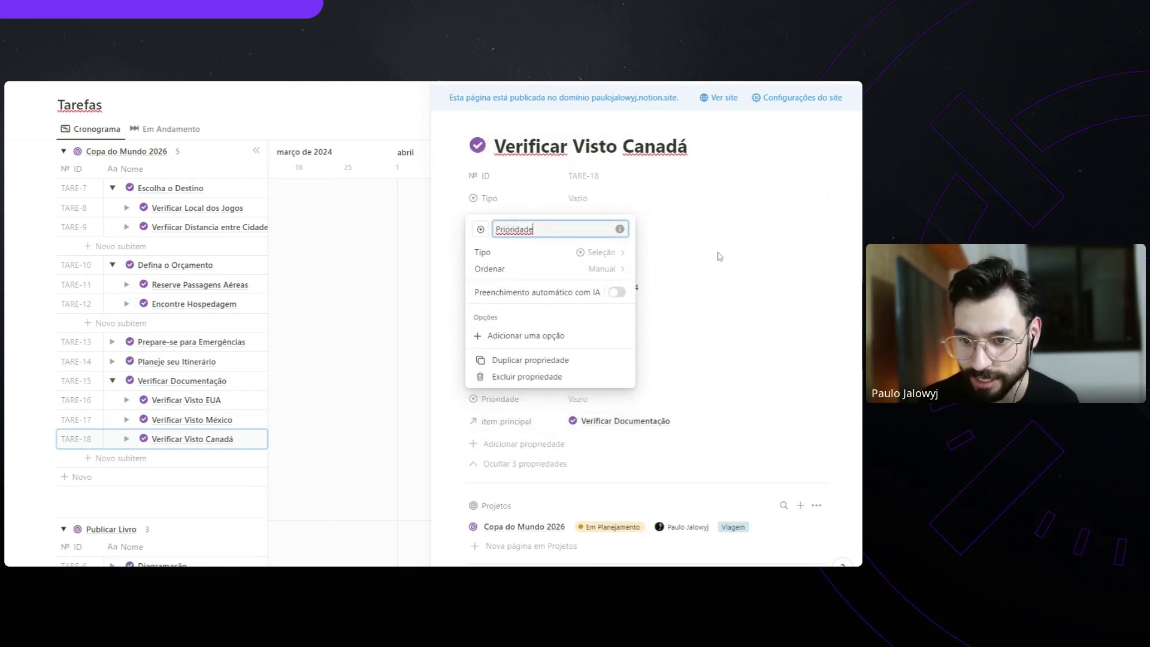
{"action": "left_click", "coordinate": [740, 247]}
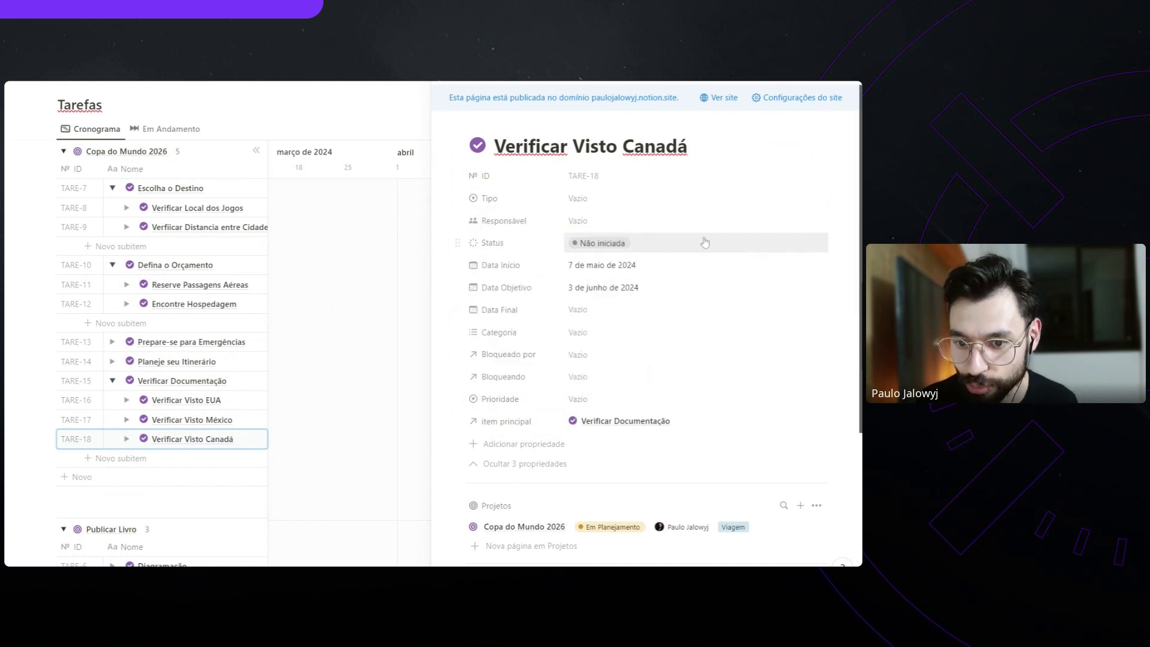
{"action": "left_click_drag", "start_coordinate": [461, 399], "coordinate": [461, 220]}
Create the Prioridade options 1, 2, 3, 4 and 5, with 5 as this task's selected value
{"action": "left_click", "coordinate": [578, 220]}
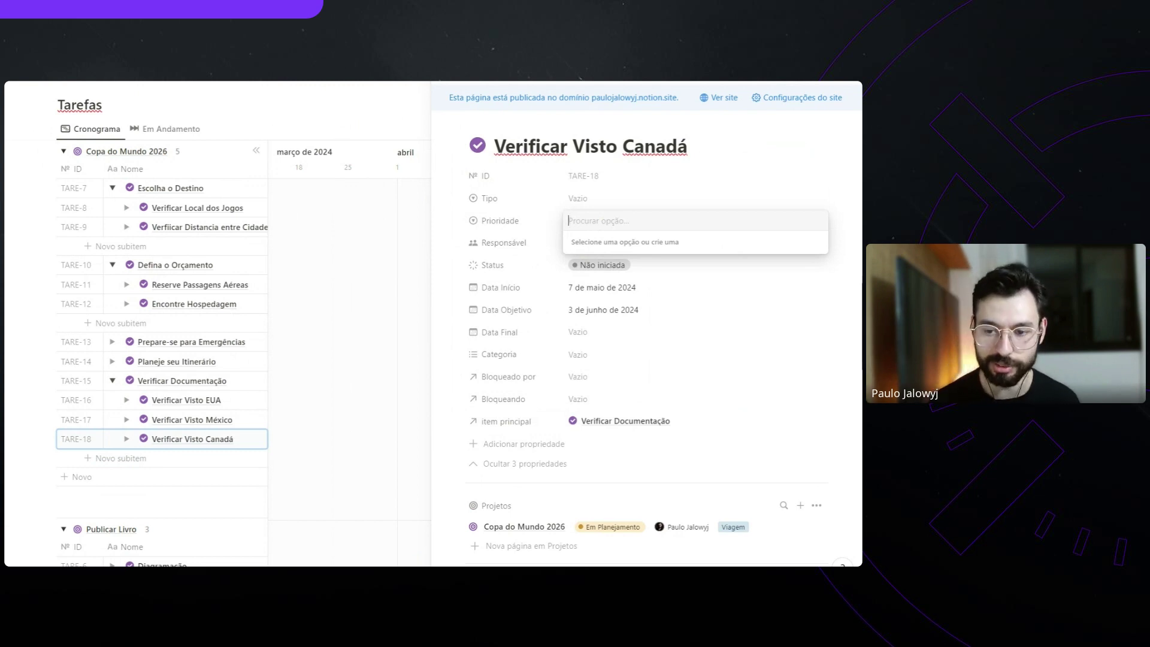
{"action": "type", "text": "1"}
{"action": "key", "text": "Return"}
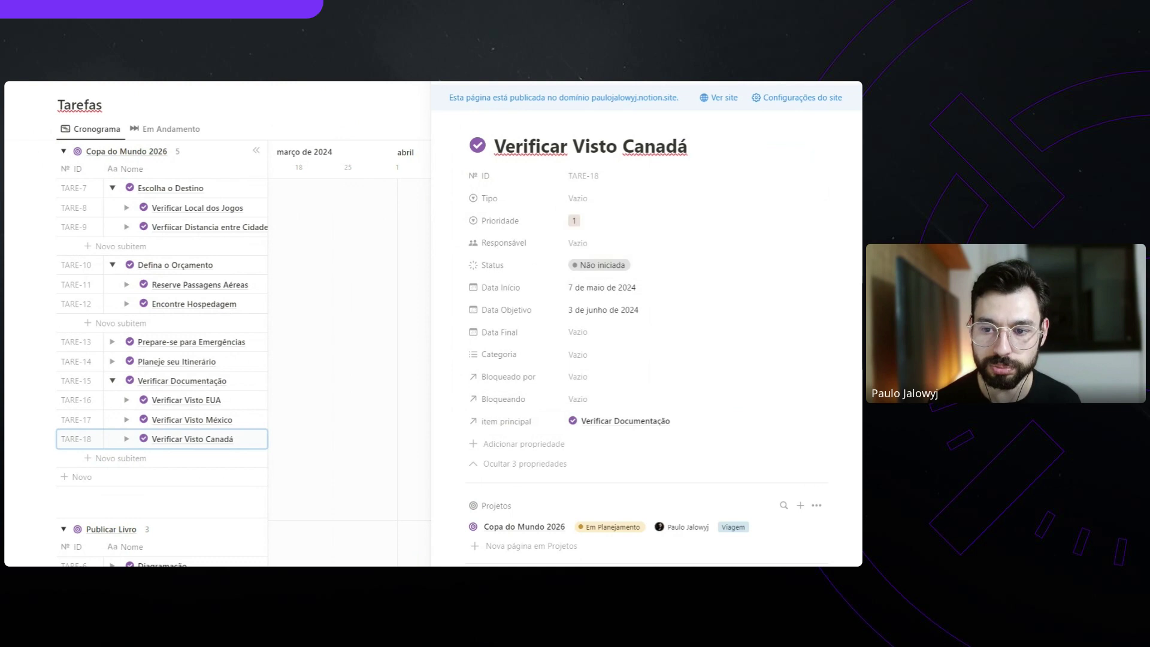
{"action": "left_click", "coordinate": [626, 226]}
{"action": "type", "text": "2"}
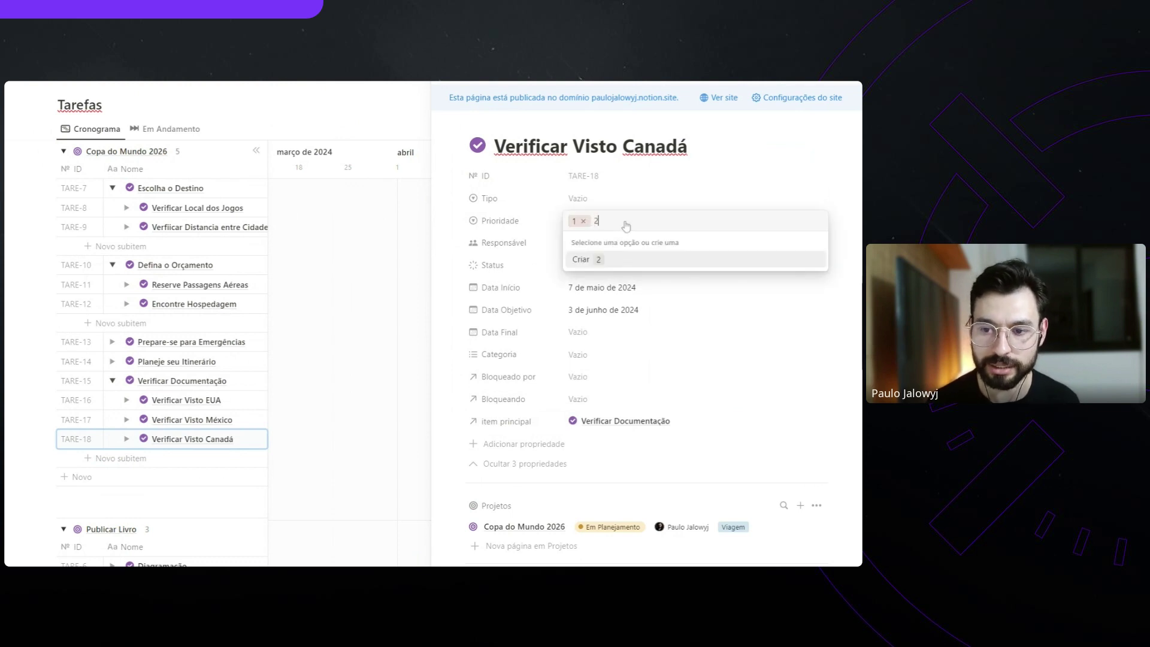
{"action": "key", "text": "Return"}
{"action": "left_click", "coordinate": [627, 226]}
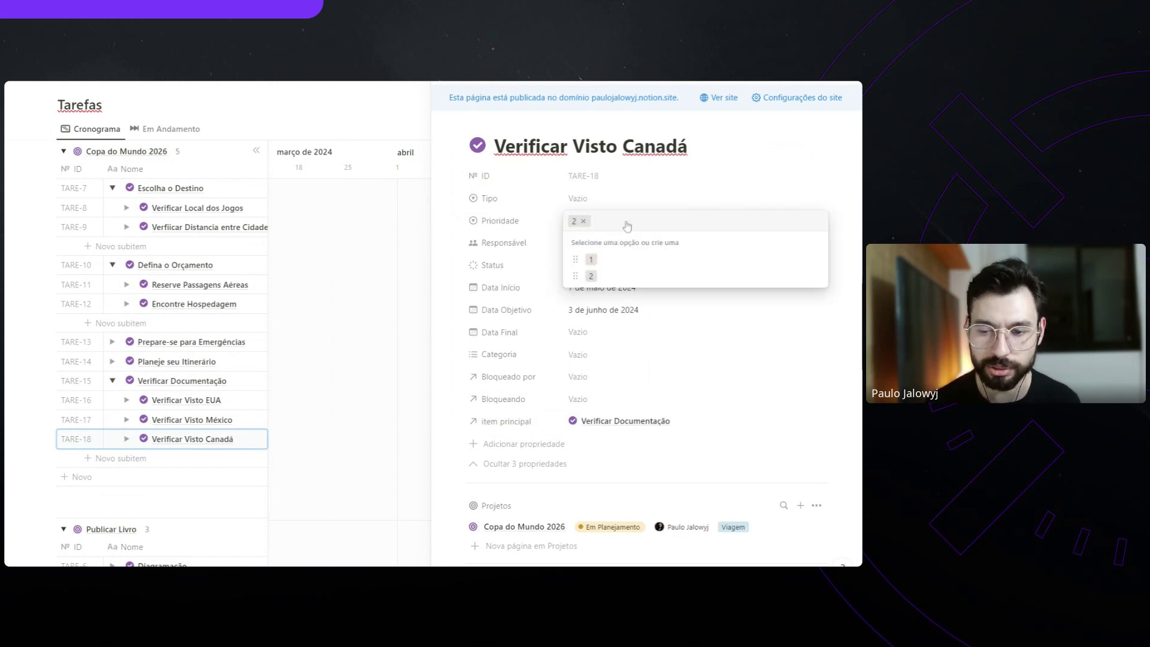
{"action": "type", "text": "3"}
{"action": "key", "text": "Return"}
{"action": "left_click", "coordinate": [627, 226]}
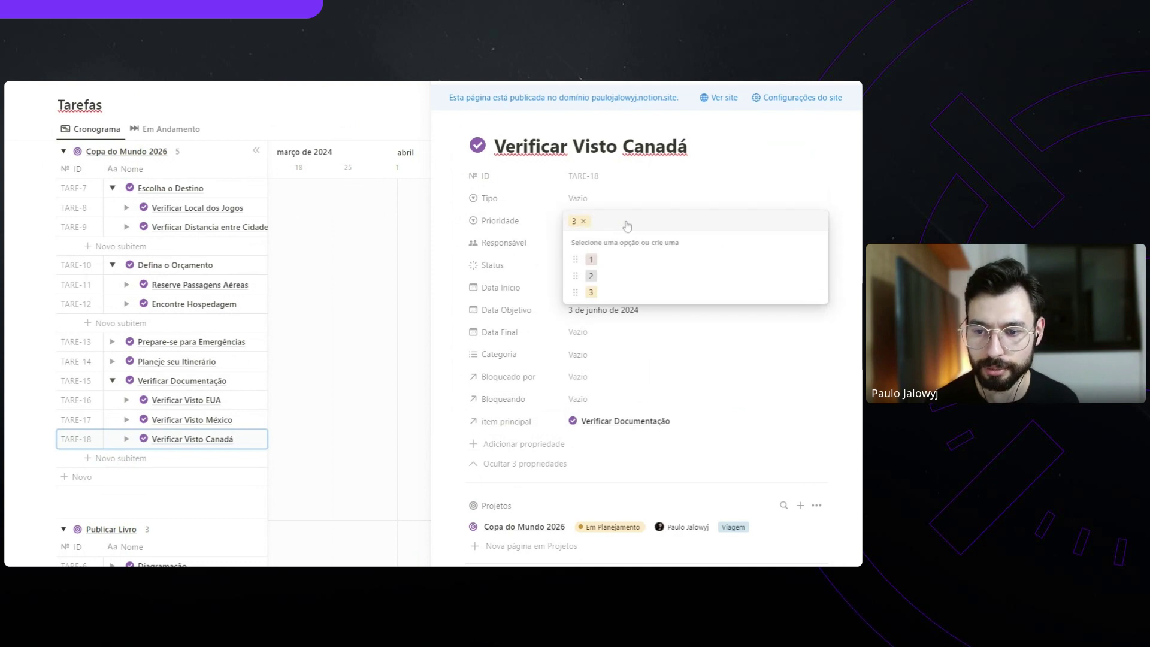
{"action": "type", "text": "4"}
{"action": "key", "text": "Return"}
{"action": "left_click", "coordinate": [627, 226]}
{"action": "type", "text": "5"}
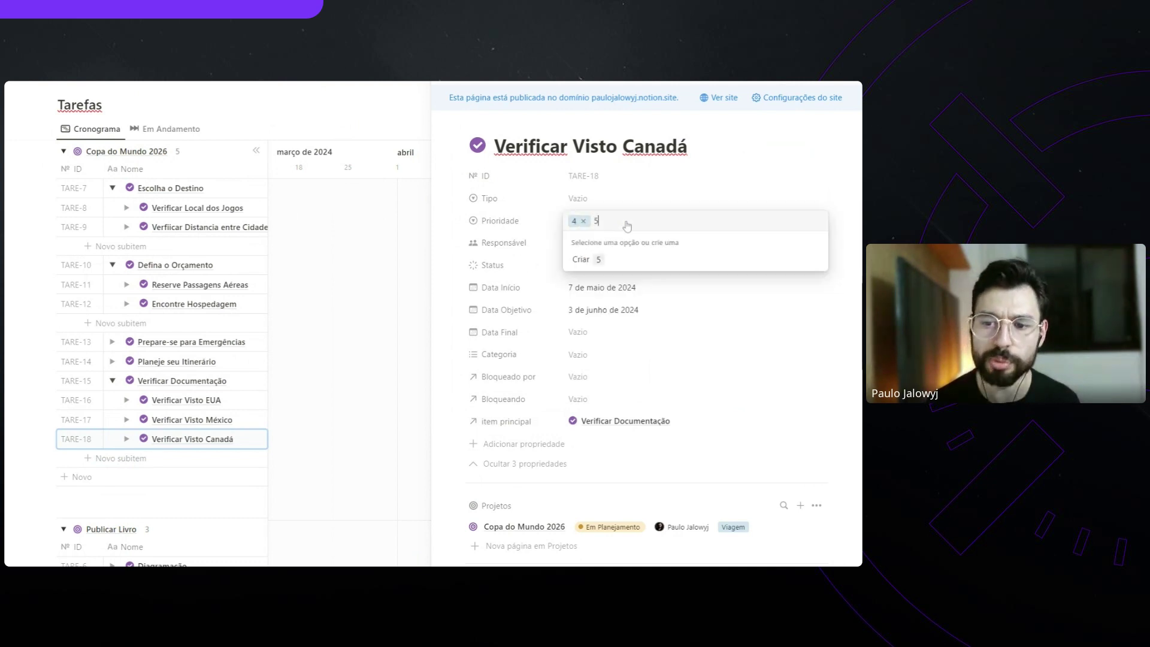
{"action": "key", "text": "Return"}
Colour the Prioridade options: 1 Verde, 2 Azul, 4 Laranja and 5 Vermelho
{"action": "left_click", "coordinate": [627, 226]}
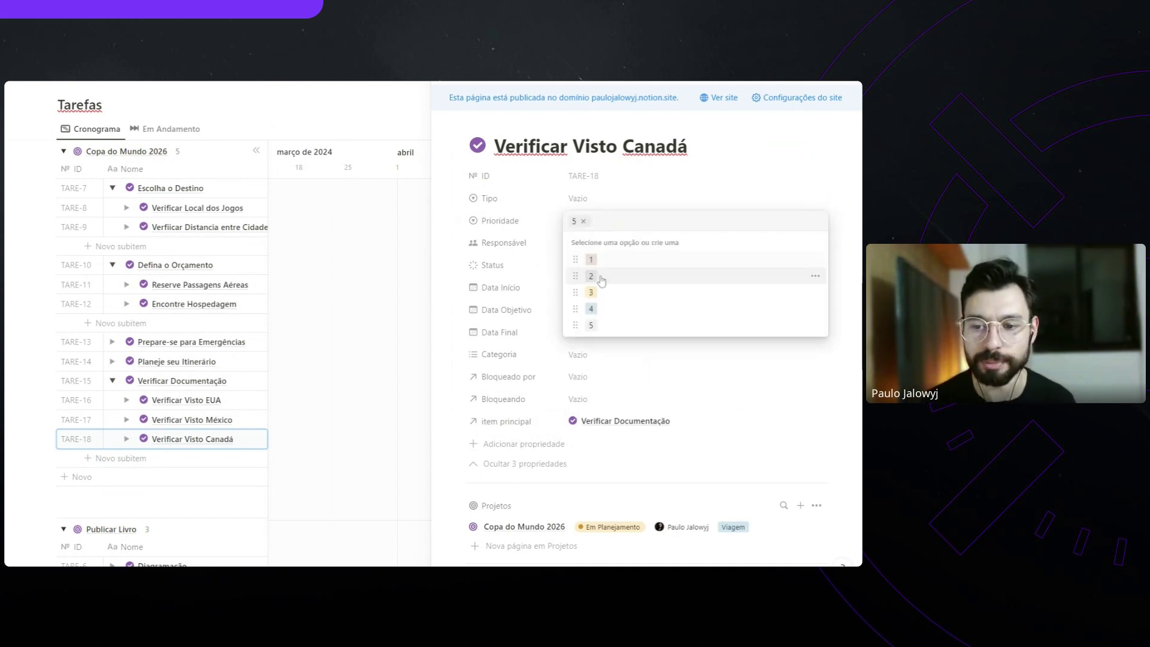
{"action": "left_click", "coordinate": [817, 260]}
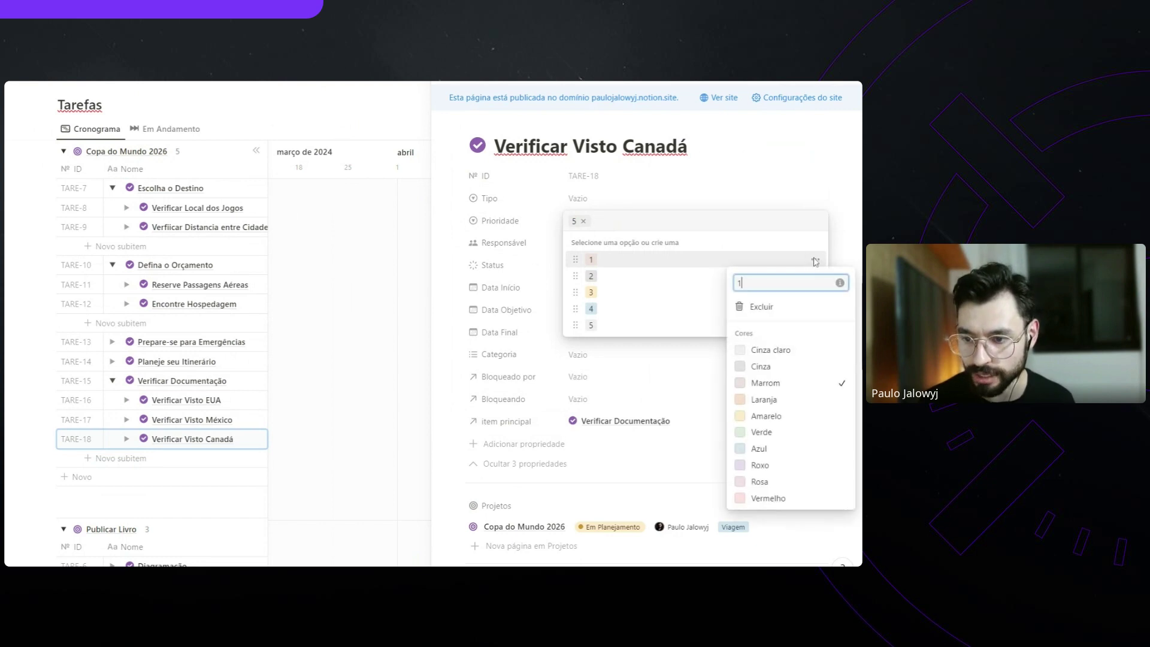
{"action": "left_click", "coordinate": [773, 438]}
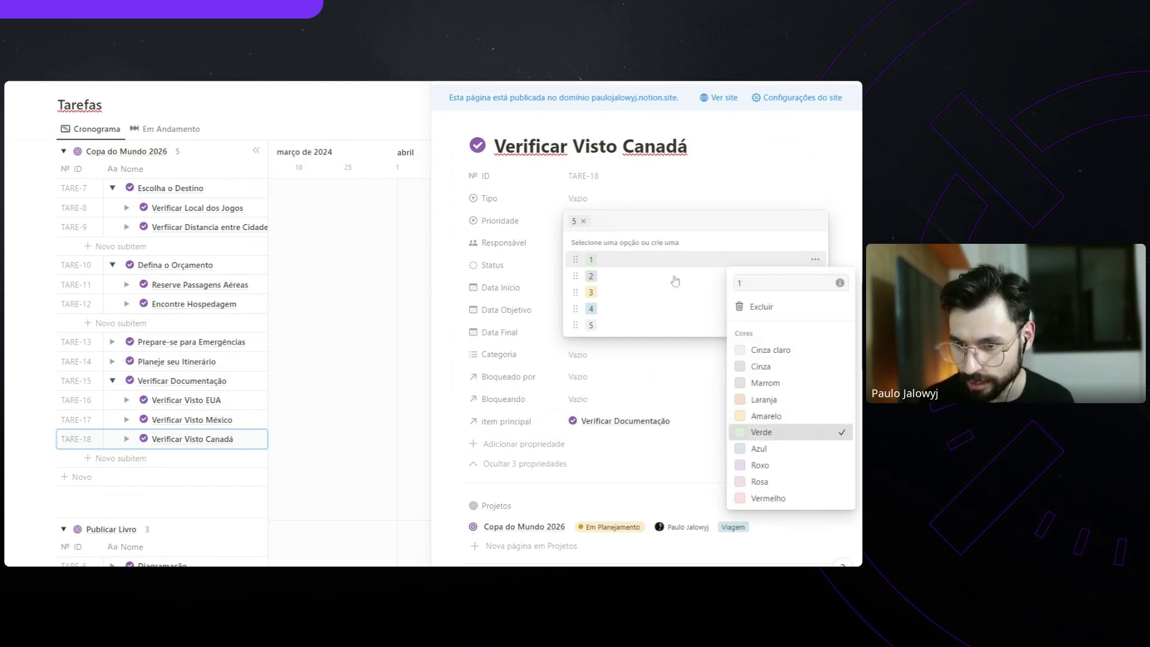
{"action": "left_click", "coordinate": [798, 261]}
{"action": "left_click", "coordinate": [816, 276]}
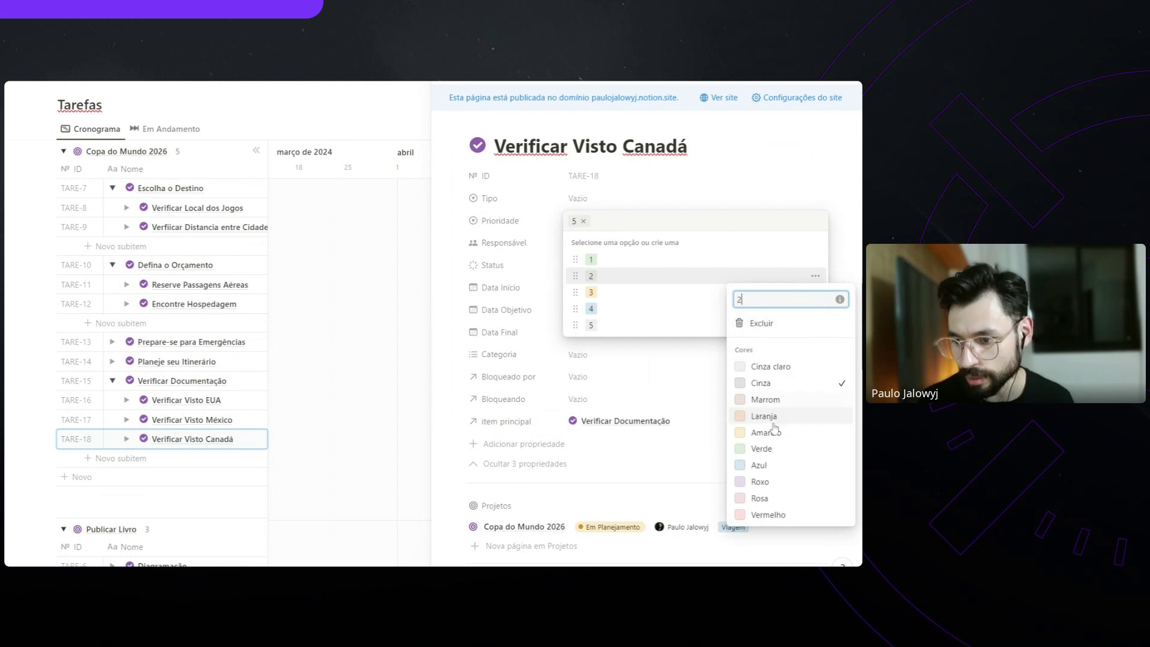
{"action": "left_click", "coordinate": [771, 466]}
{"action": "left_click", "coordinate": [750, 247]}
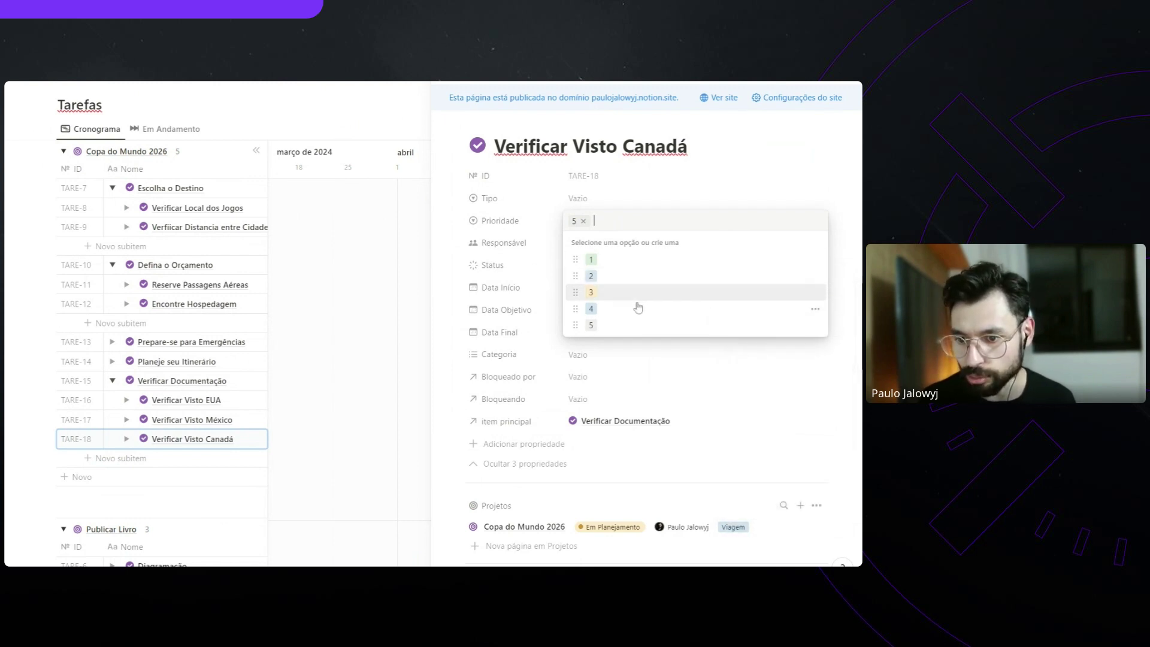
{"action": "left_click", "coordinate": [816, 310]}
{"action": "left_click", "coordinate": [773, 445]}
{"action": "left_click", "coordinate": [726, 243]}
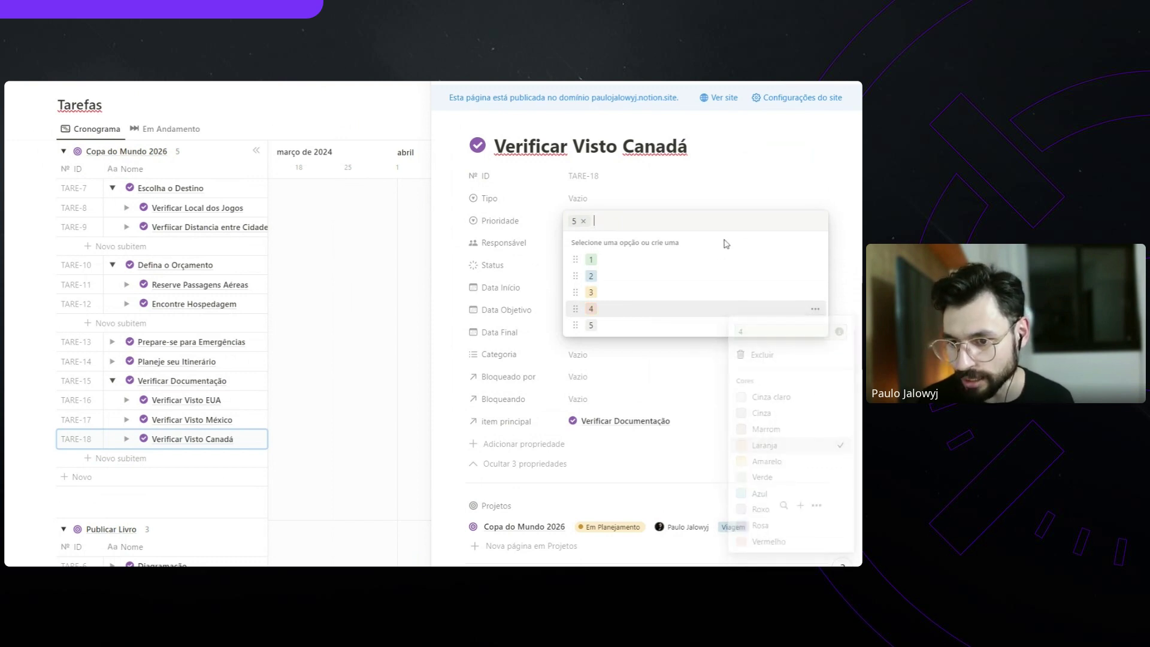
{"action": "left_click", "coordinate": [816, 325]}
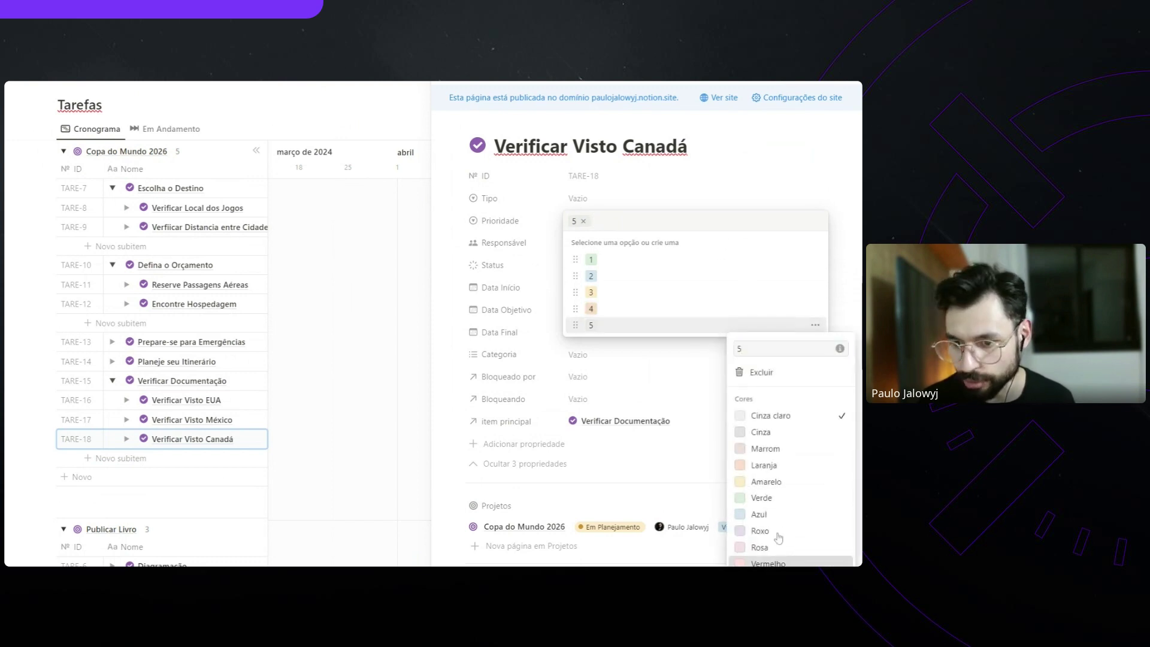
{"action": "left_click", "coordinate": [773, 562]}
{"action": "key", "text": "Escape"}
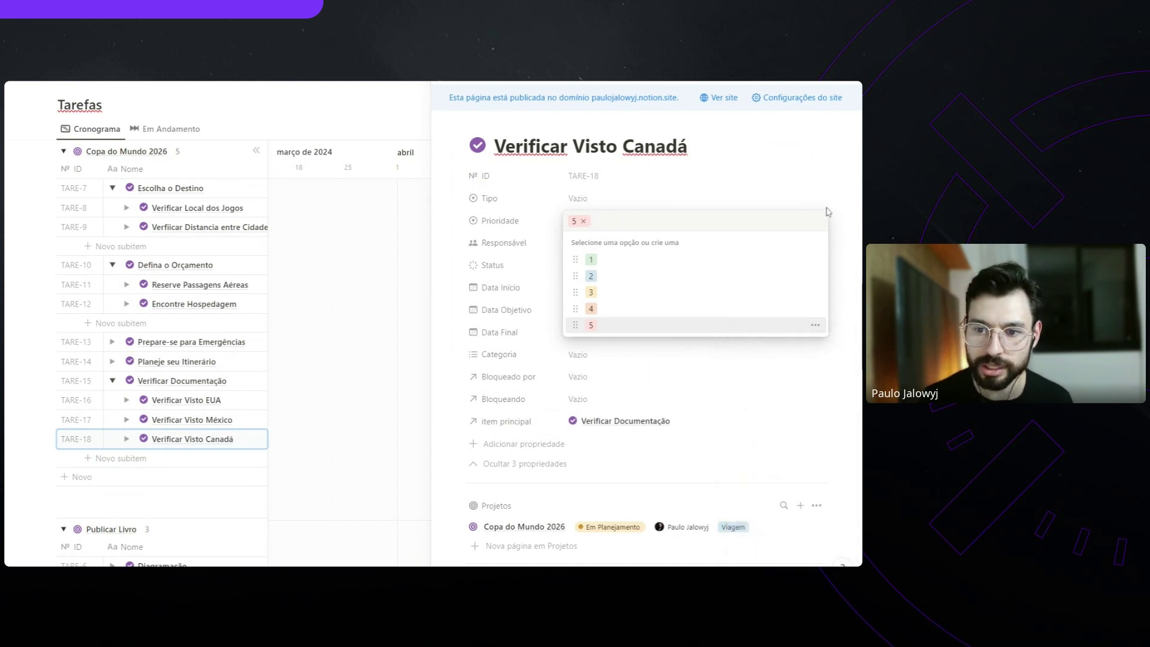
{"action": "left_click", "coordinate": [841, 246]}
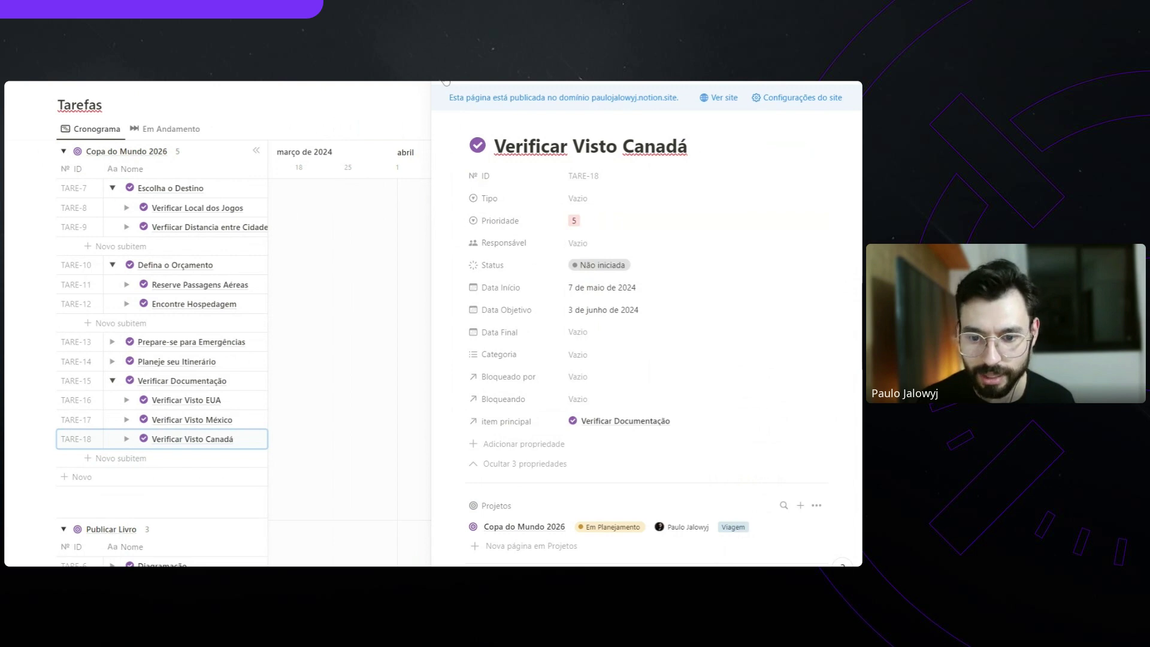
Close the task page and show the Prioridade property on the Cronograma timeline bars
{"action": "key", "text": "Escape"}
{"action": "scroll", "coordinate": [643, 318], "scroll_direction": "up", "scroll_amount": 1}
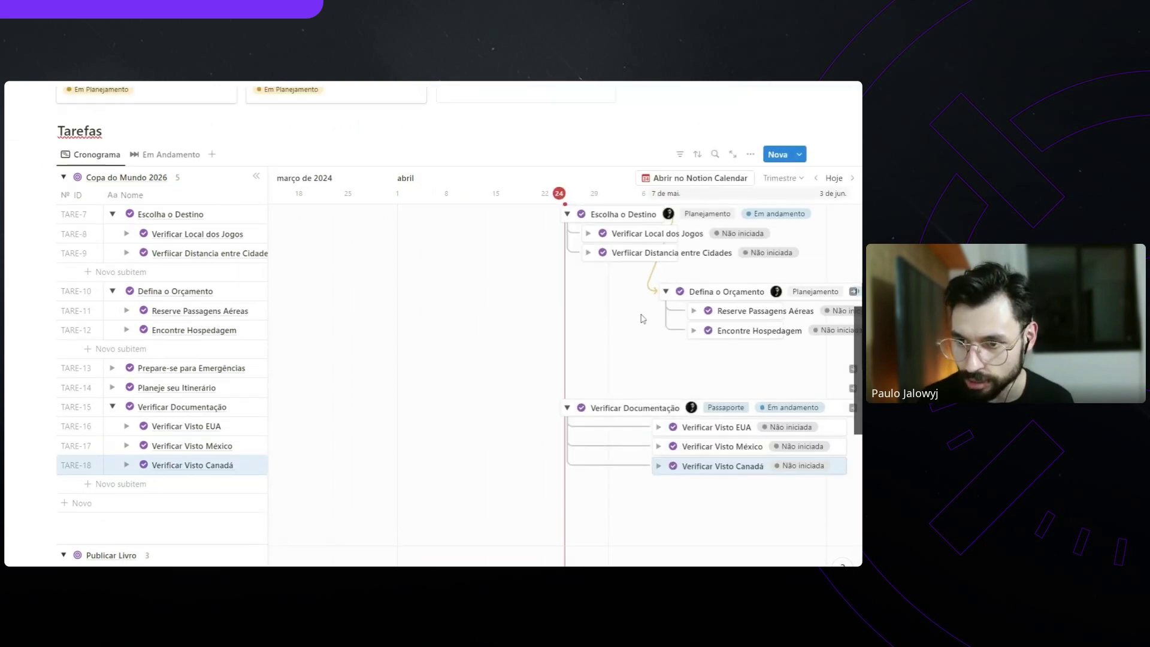
{"action": "left_click", "coordinate": [749, 154]}
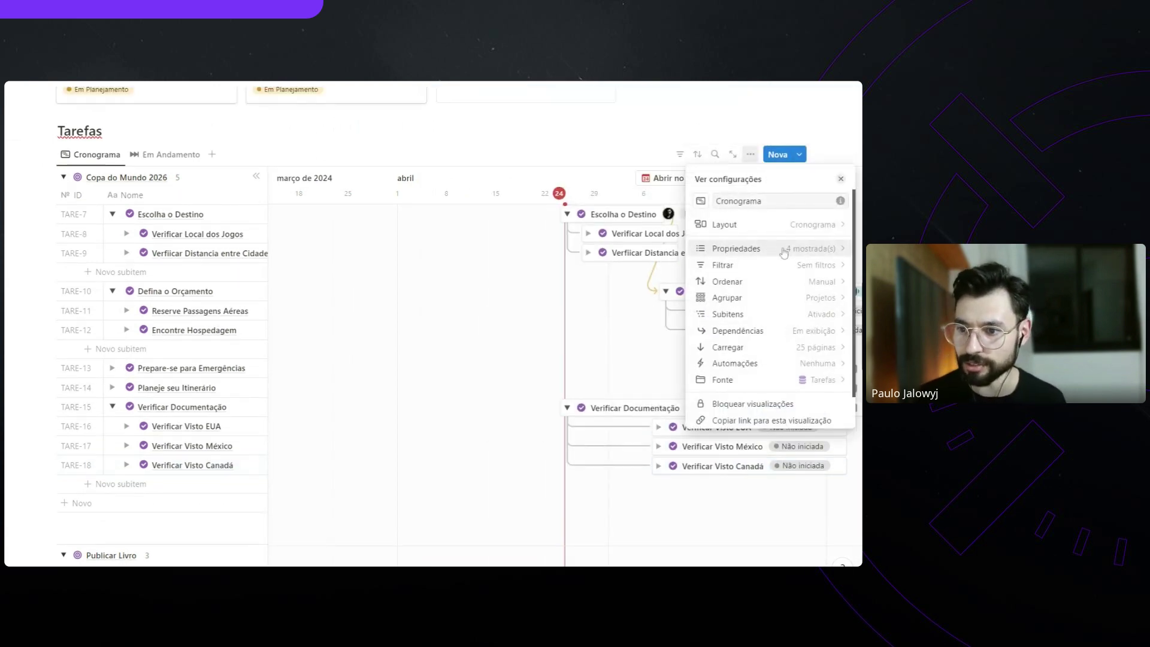
{"action": "left_click", "coordinate": [774, 248]}
{"action": "scroll", "coordinate": [764, 303], "scroll_direction": "down", "scroll_amount": 3}
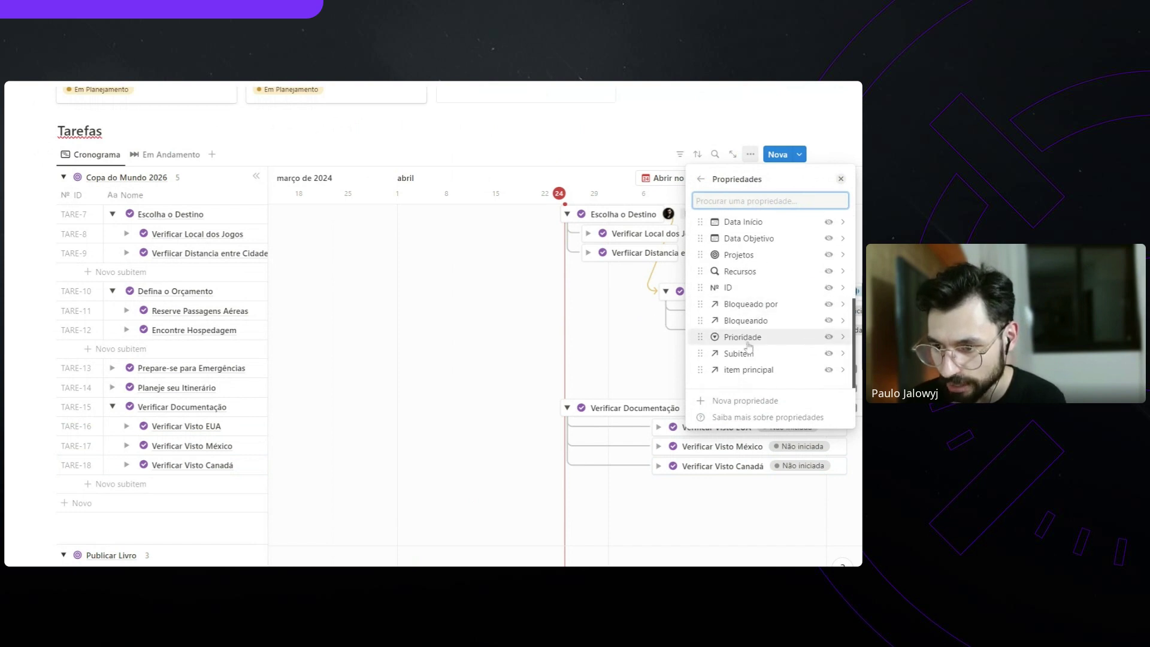
{"action": "left_click", "coordinate": [829, 338]}
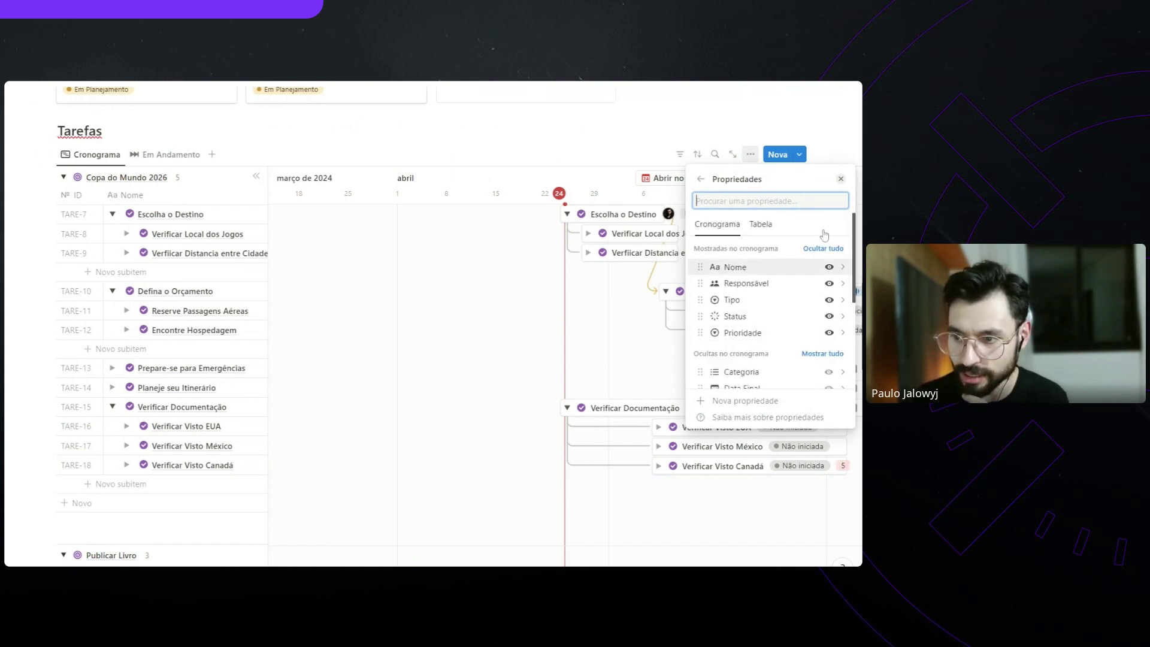
{"action": "left_click", "coordinate": [640, 375]}
{"action": "scroll", "coordinate": [640, 375], "scroll_direction": "right", "scroll_amount": 5}
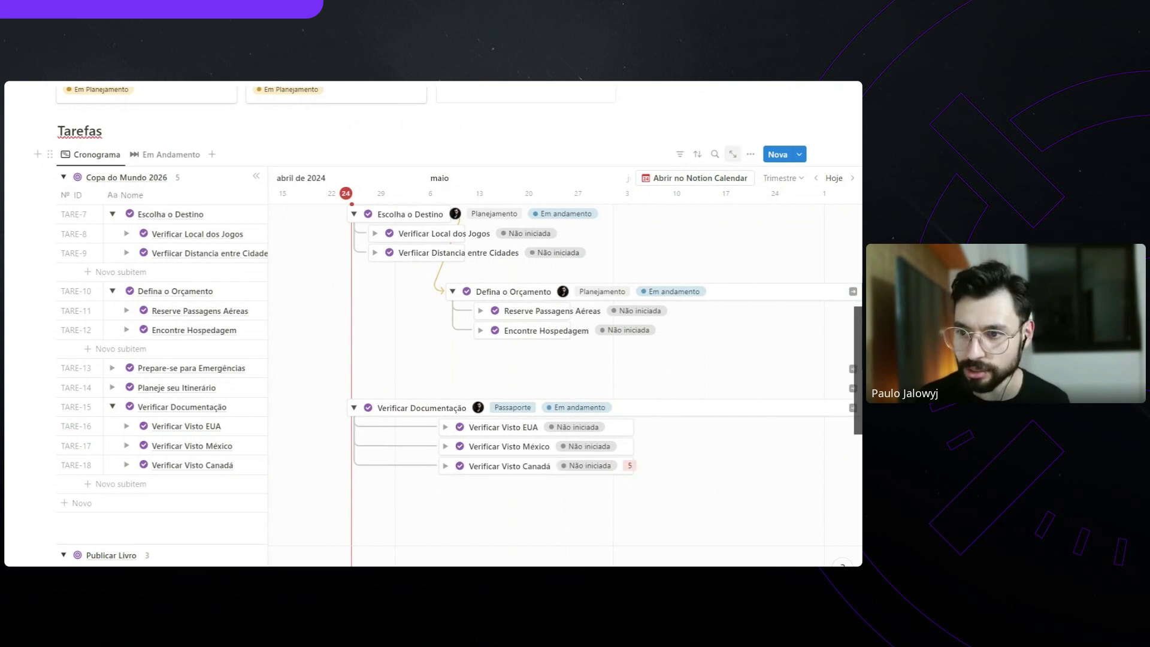
Reorder the properties shown in the Cronograma view so that Prioridade comes first, ahead of Nome
{"action": "left_click", "coordinate": [749, 156]}
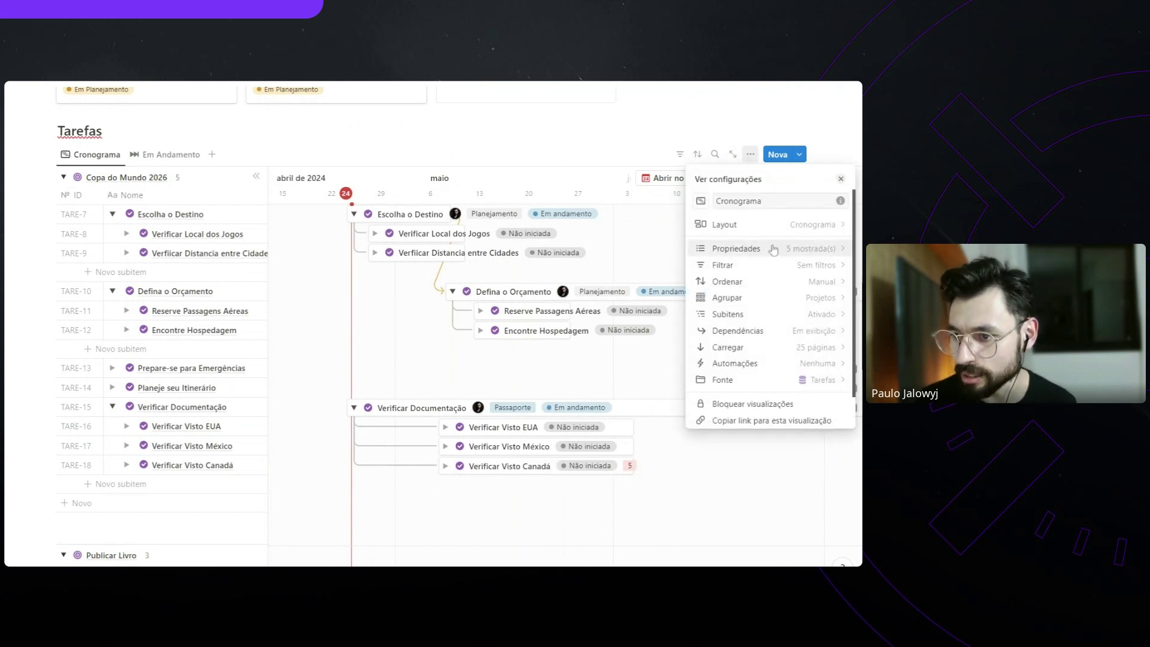
{"action": "left_click", "coordinate": [749, 248]}
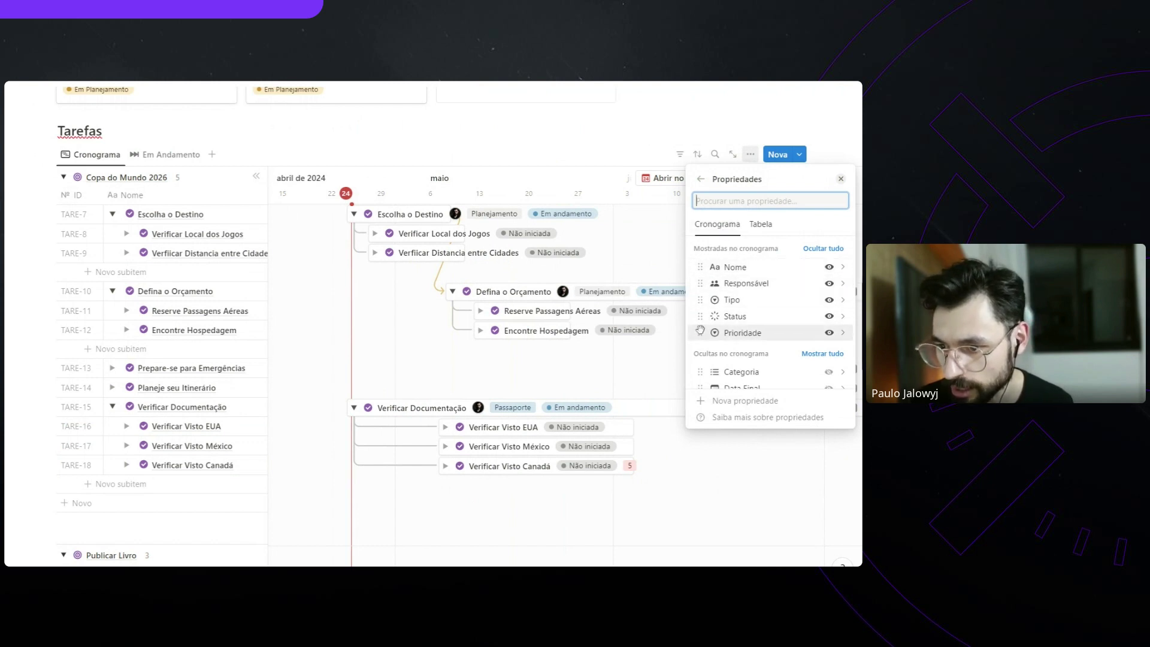
{"action": "left_click_drag", "start_coordinate": [701, 331], "coordinate": [700, 283]}
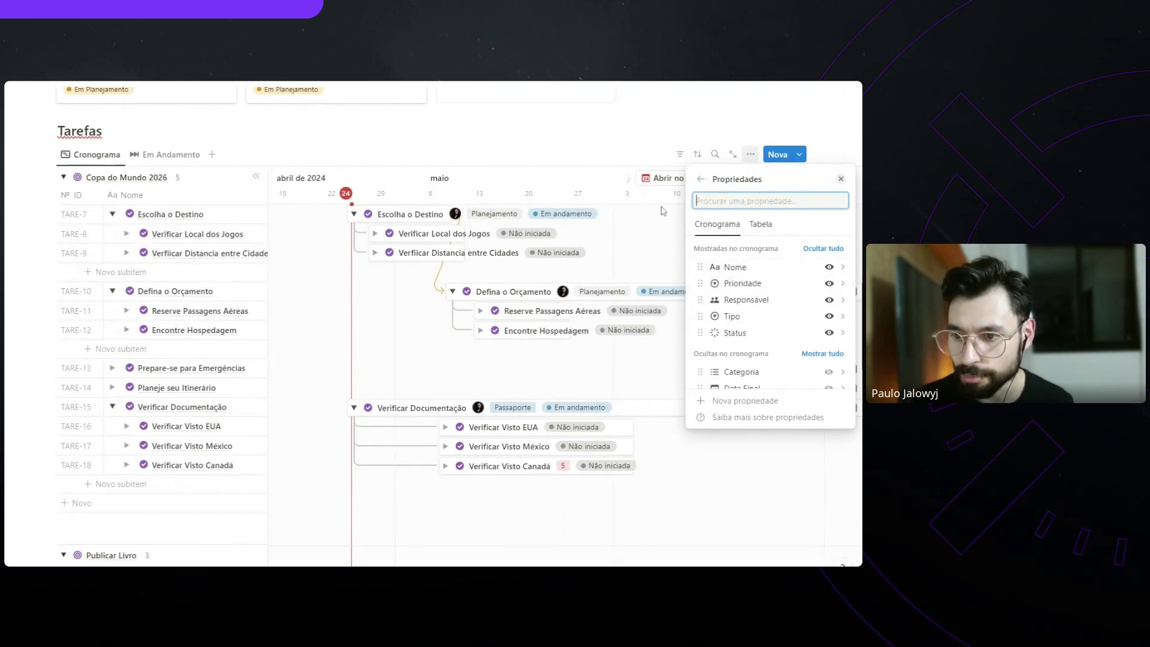
{"action": "left_click_drag", "start_coordinate": [701, 283], "coordinate": [700, 265]}
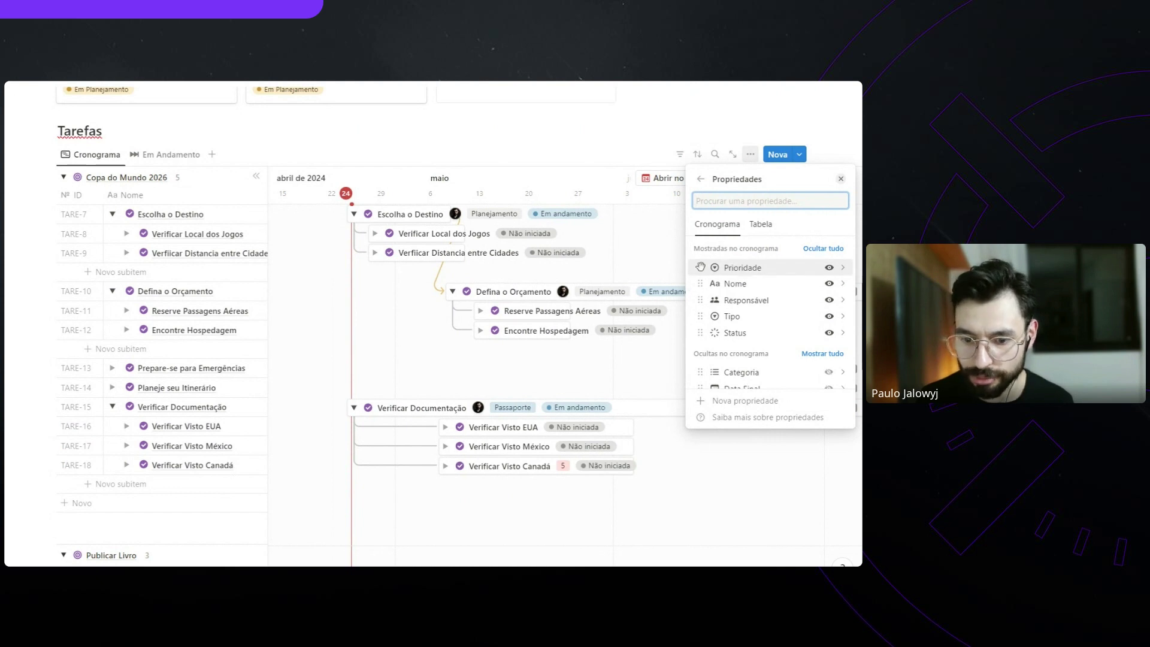
{"action": "left_click", "coordinate": [560, 154]}
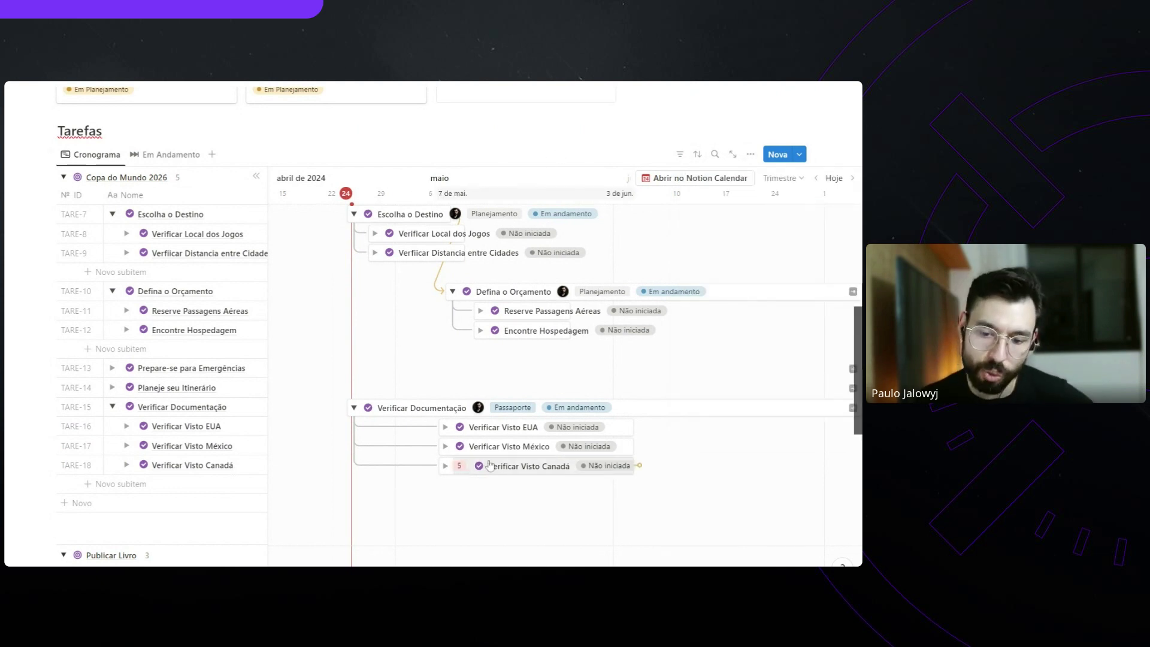
Set the Prioridade of Verificar Visto México to 5 and close its task page
{"action": "left_click", "coordinate": [527, 446]}
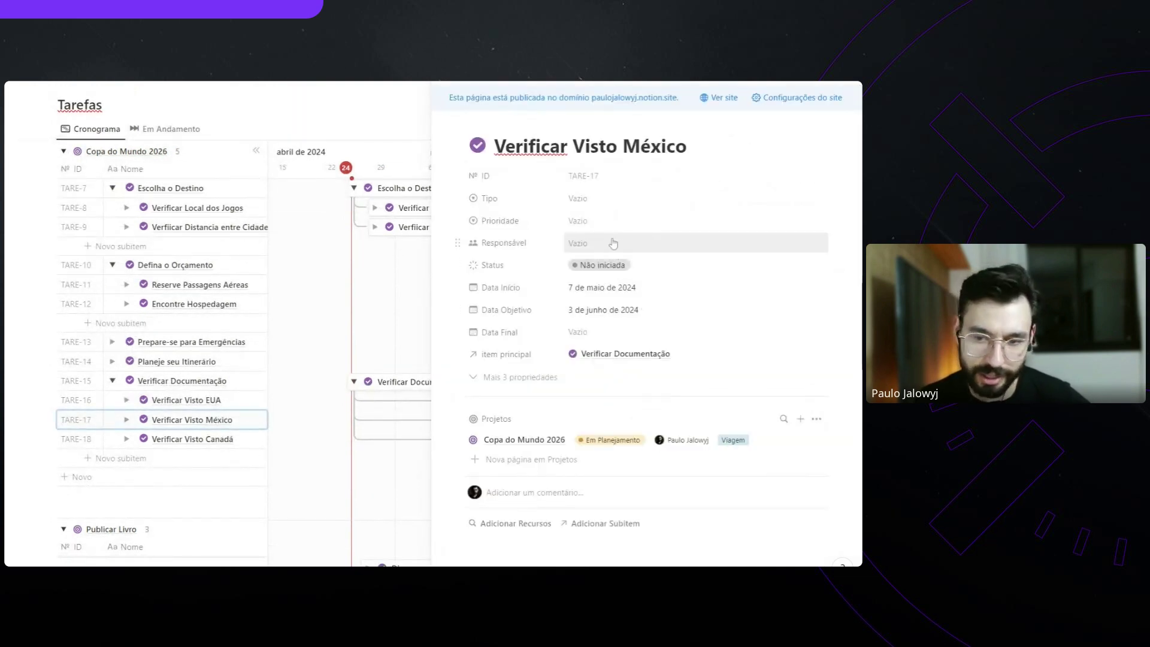
{"action": "left_click", "coordinate": [611, 221]}
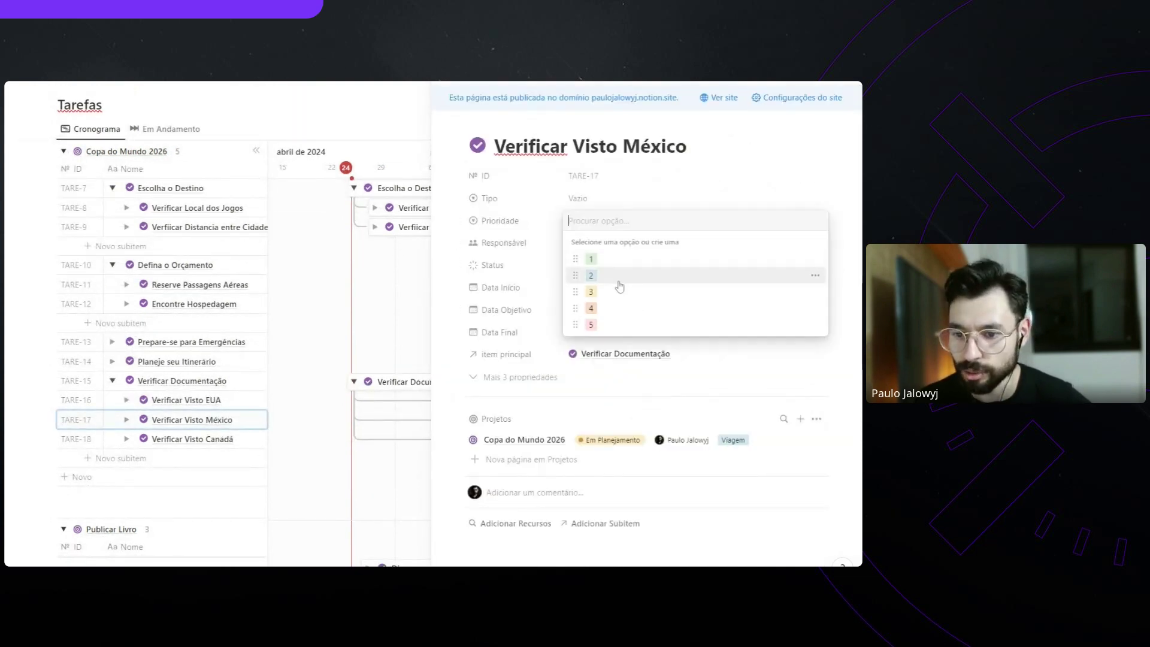
{"action": "left_click", "coordinate": [610, 324]}
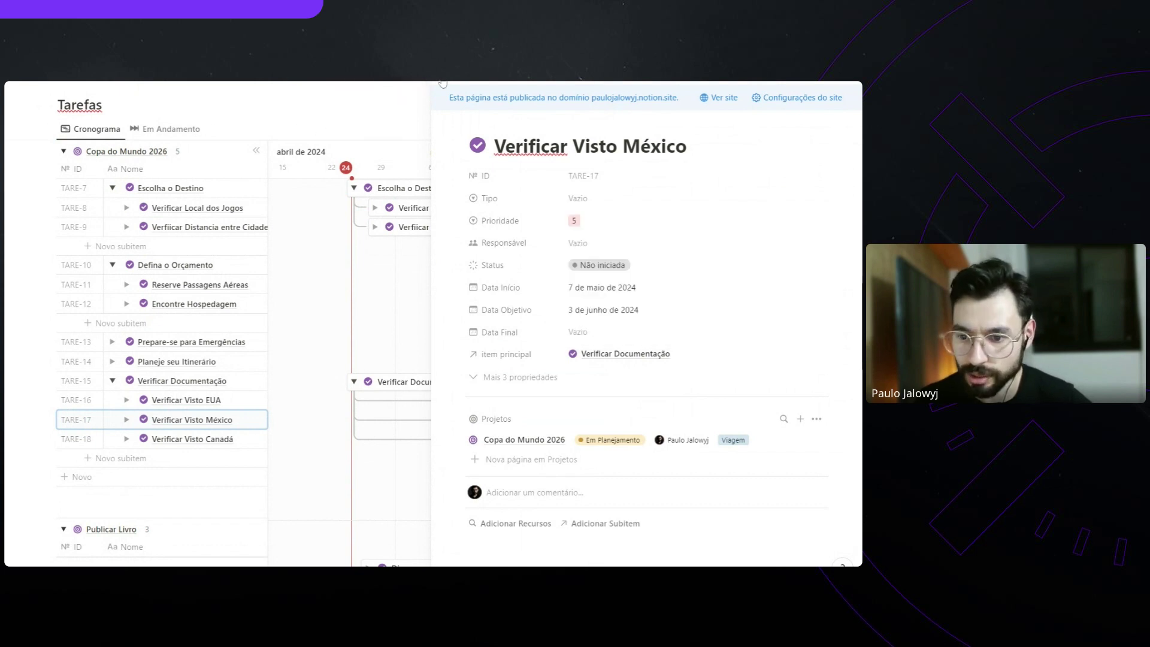
{"action": "key", "text": "Escape"}
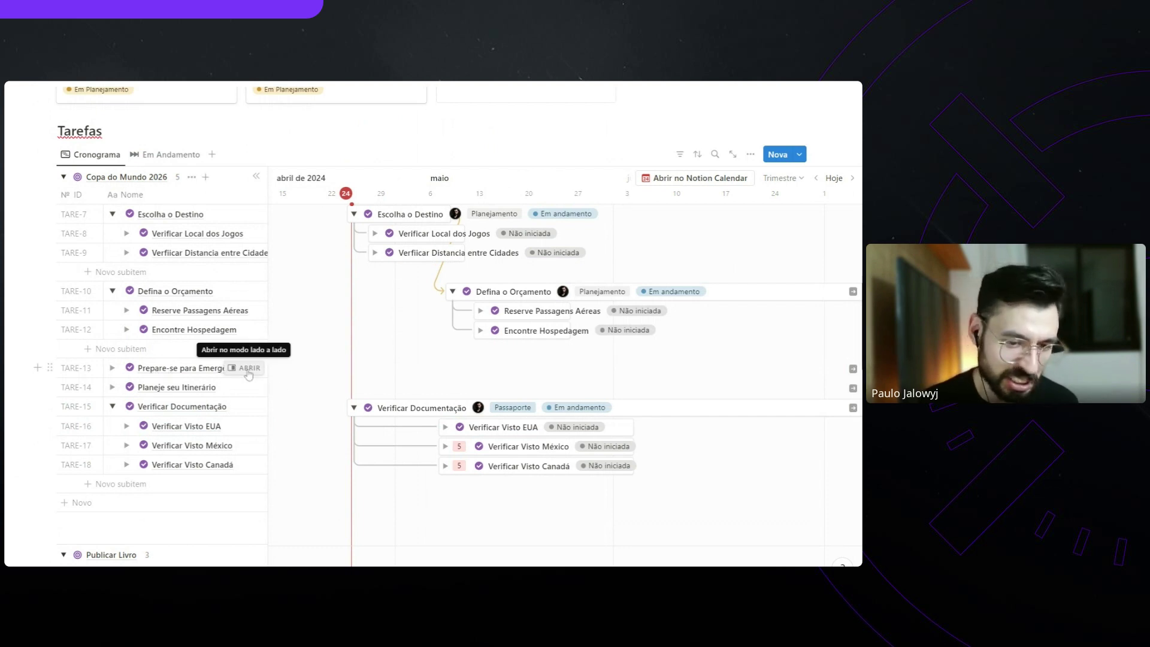
Add a subitem named Contratação de Seguro Viagem under Prepare-se para Emergências
{"action": "left_click", "coordinate": [112, 368]}
{"action": "left_click", "coordinate": [120, 387]}
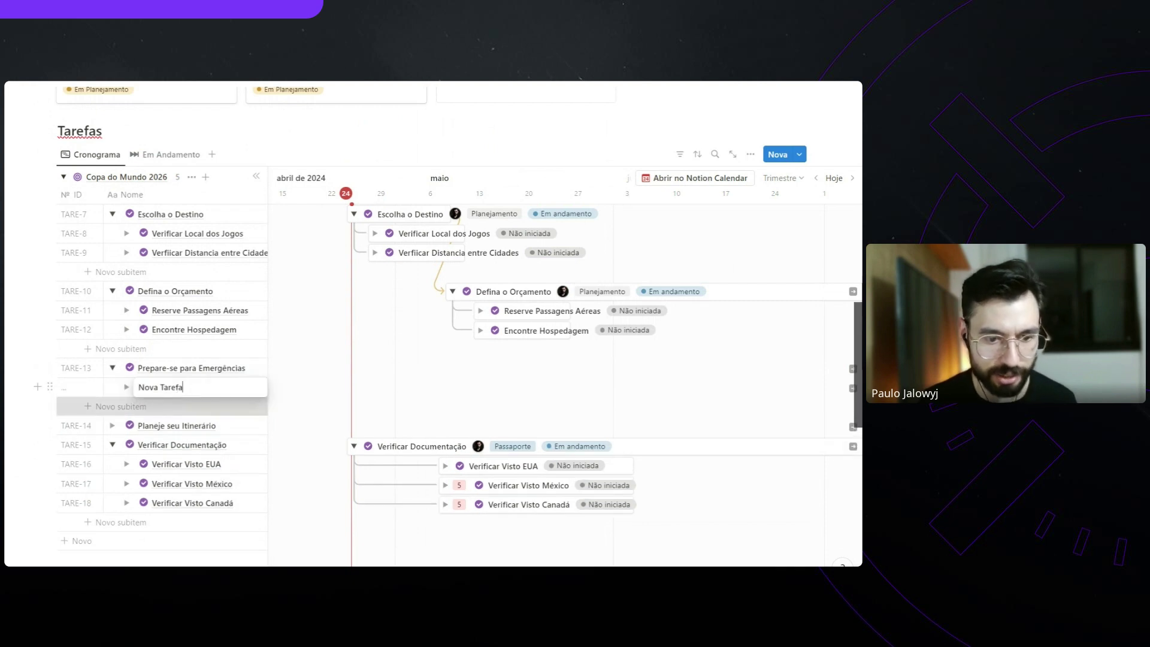
{"action": "type", "text": "Seguro de Viagem"}
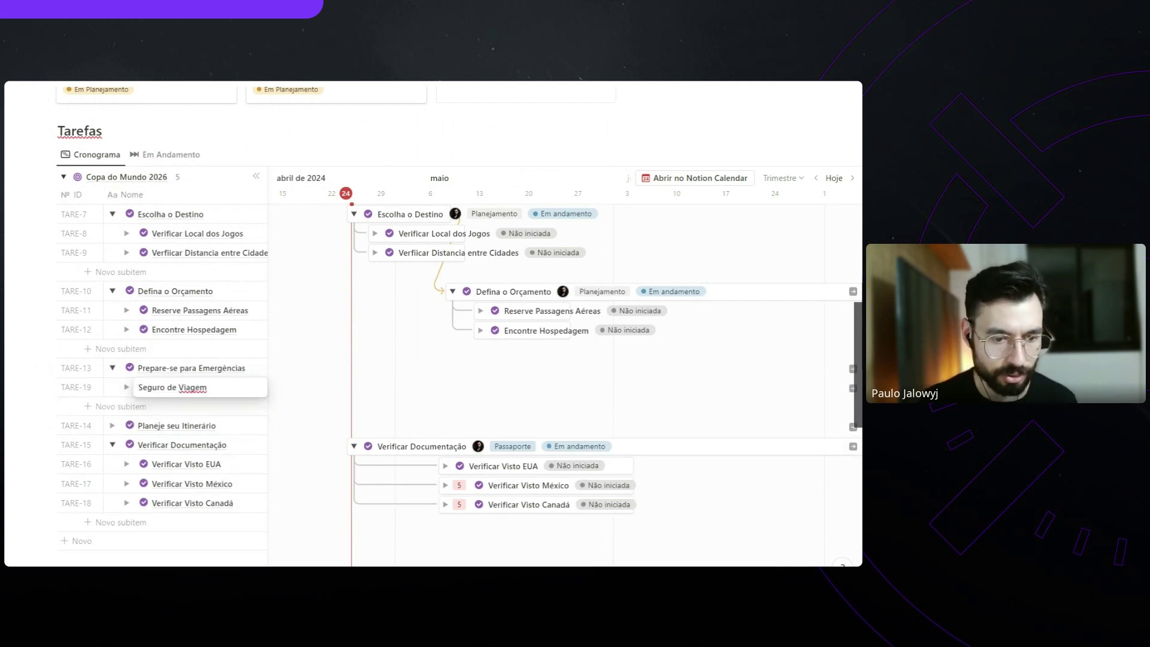
{"action": "type", "text": "Contratação "}
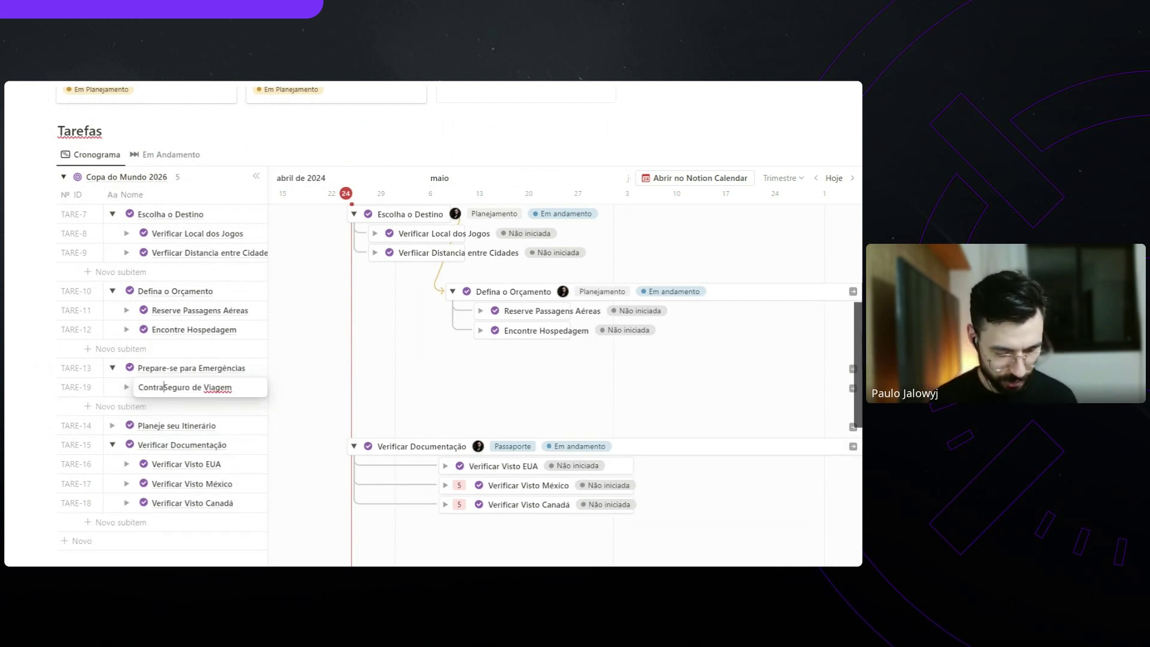
{"action": "type", "text": "de"}
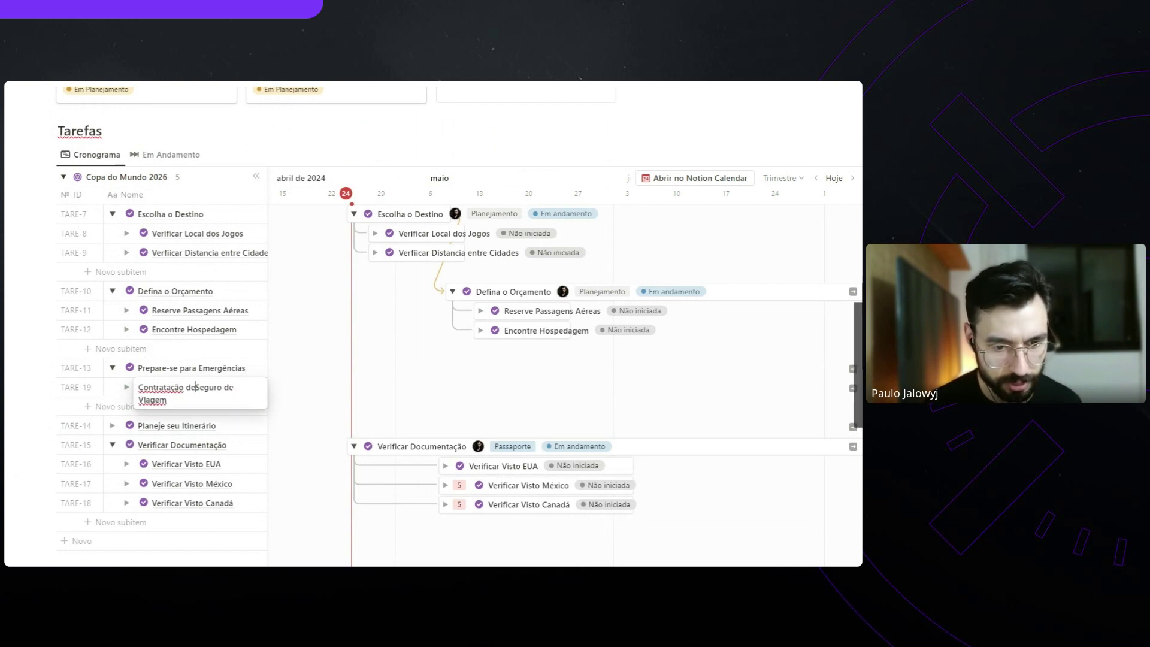
{"action": "key", "text": "BackSpace"}
{"action": "key", "text": "BackSpace"}
{"action": "key", "text": "BackSpace"}
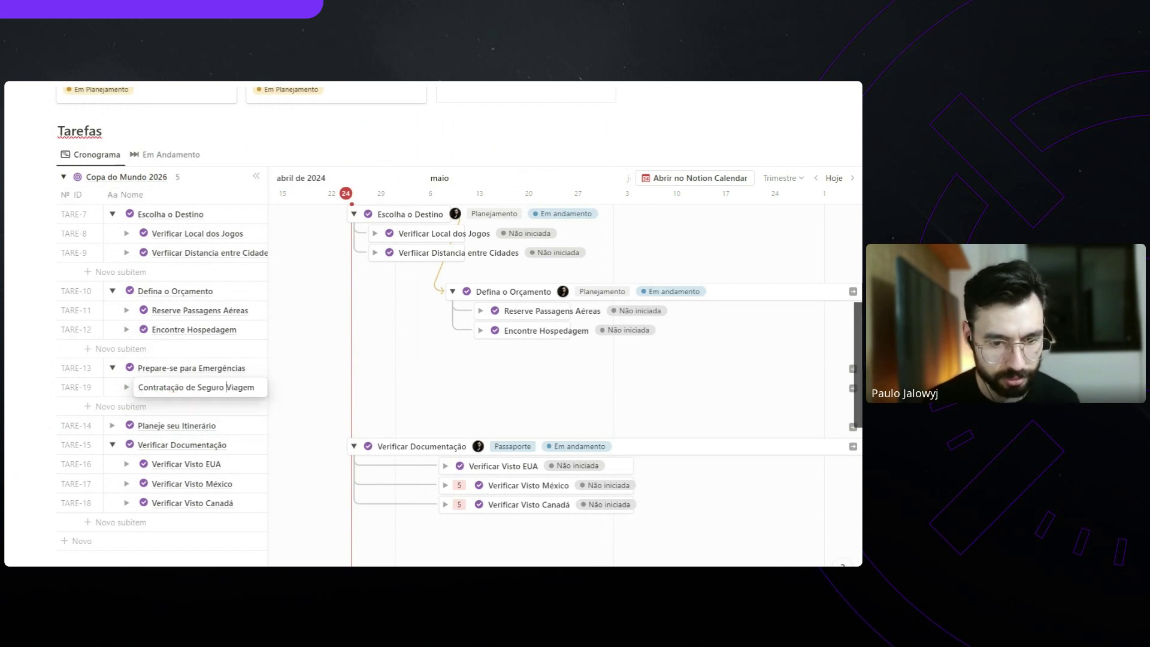
{"action": "key", "text": "Escape"}
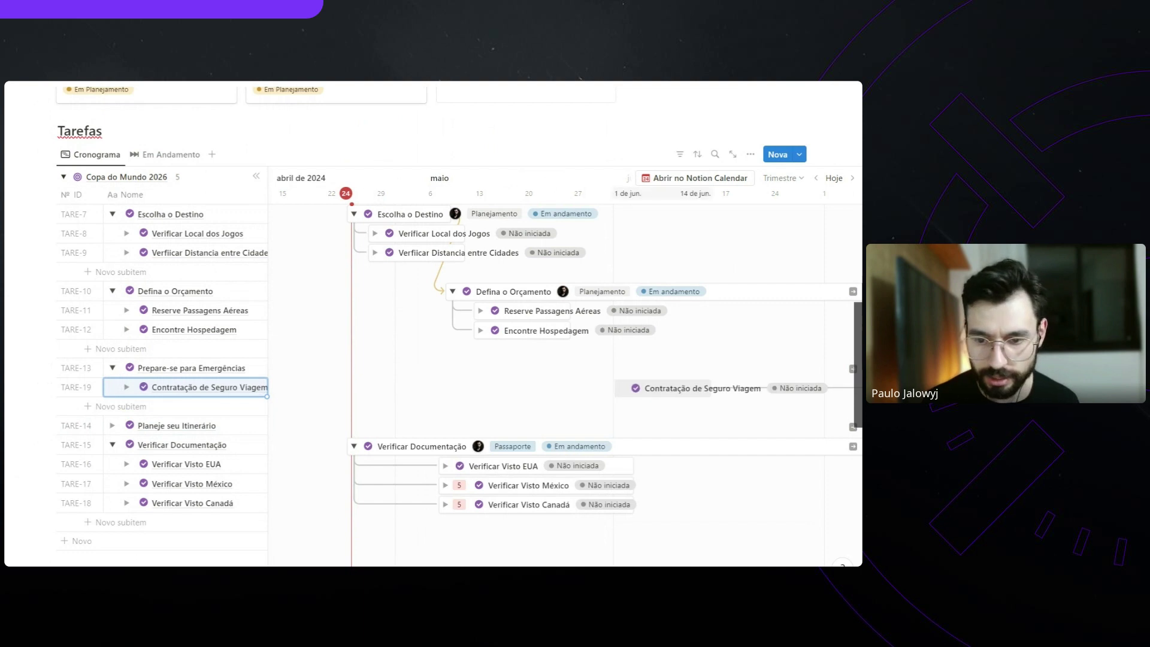
Place Contratação de Seguro Viagem on the timeline from 5 to 18 de janeiro de 2025
{"action": "scroll", "coordinate": [612, 391], "scroll_direction": "right", "scroll_amount": 10}
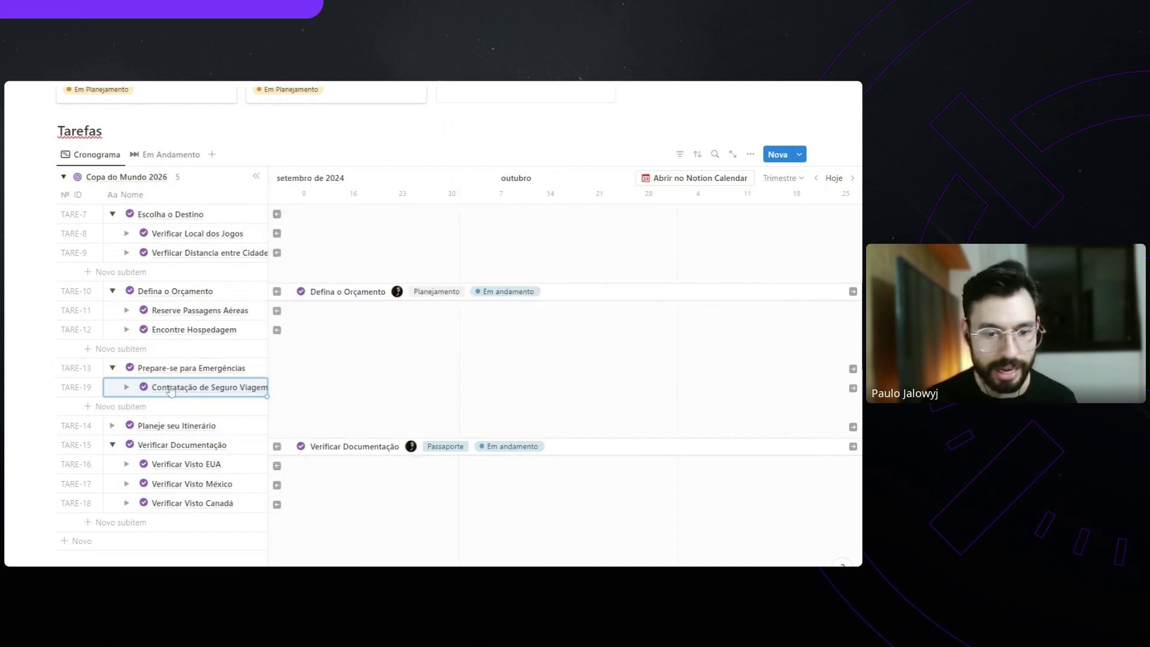
{"action": "scroll", "coordinate": [540, 388], "scroll_direction": "right", "scroll_amount": 5}
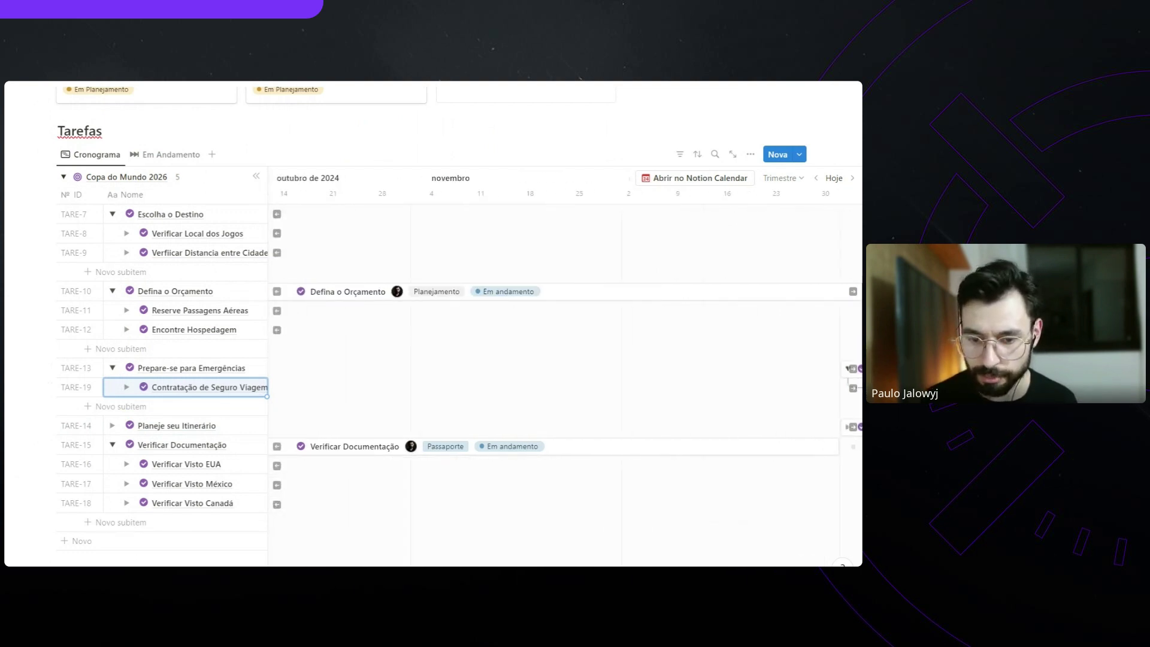
{"action": "scroll", "coordinate": [539, 388], "scroll_direction": "right", "scroll_amount": 10}
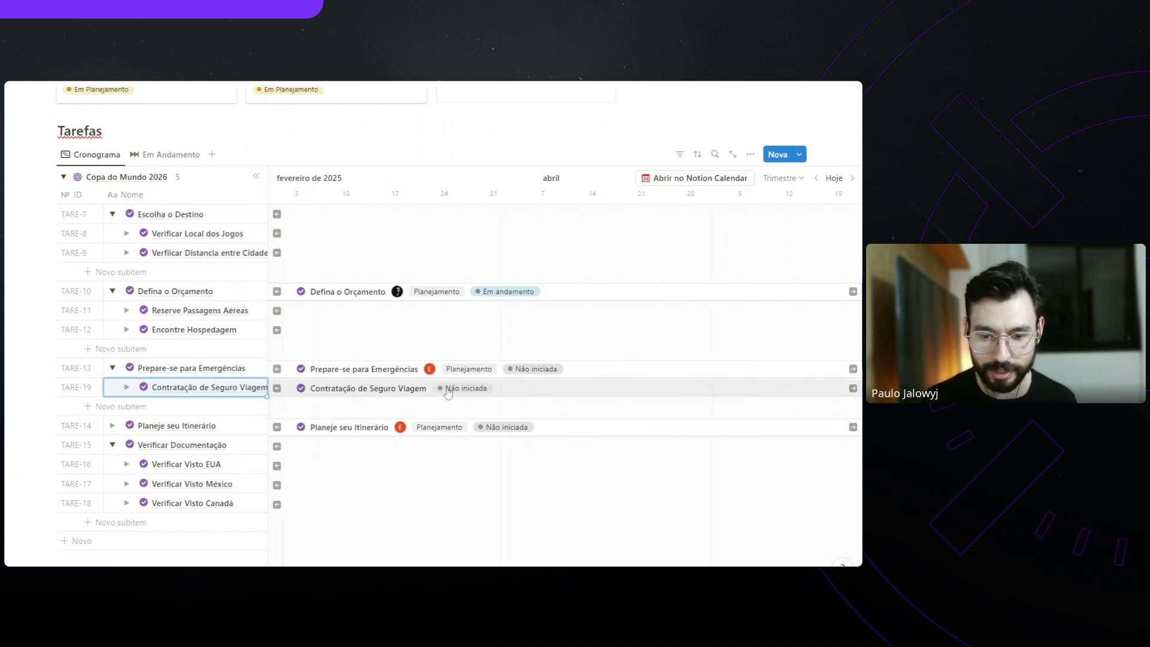
{"action": "scroll", "coordinate": [448, 393], "scroll_direction": "left", "scroll_amount": 20}
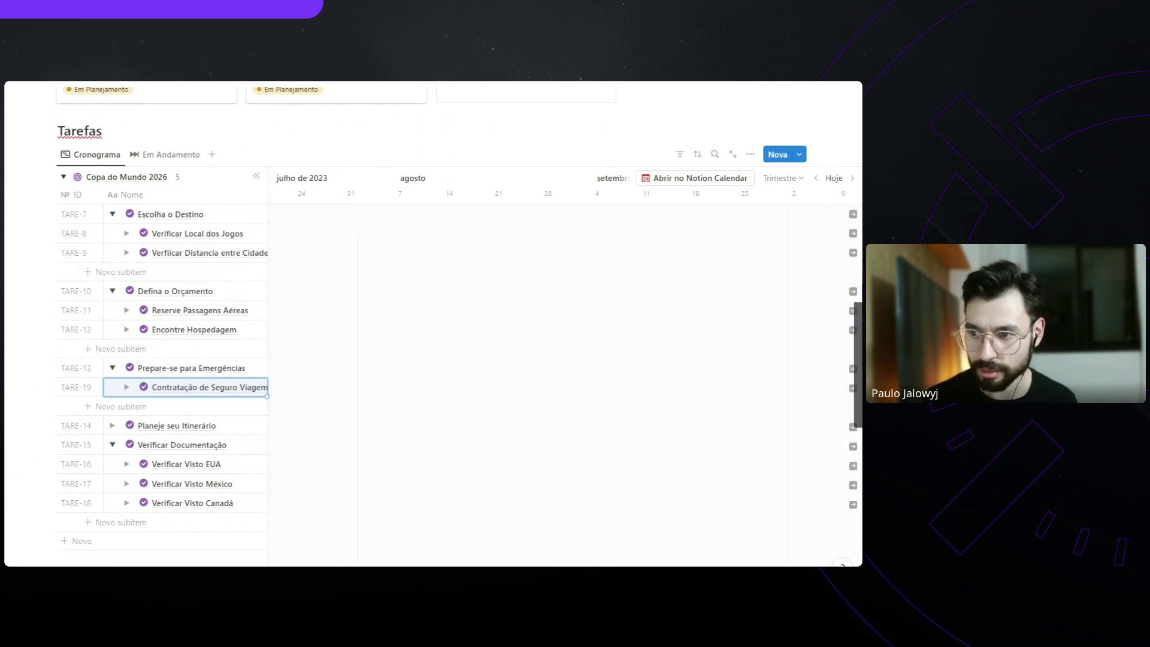
{"action": "left_click", "coordinate": [834, 178]}
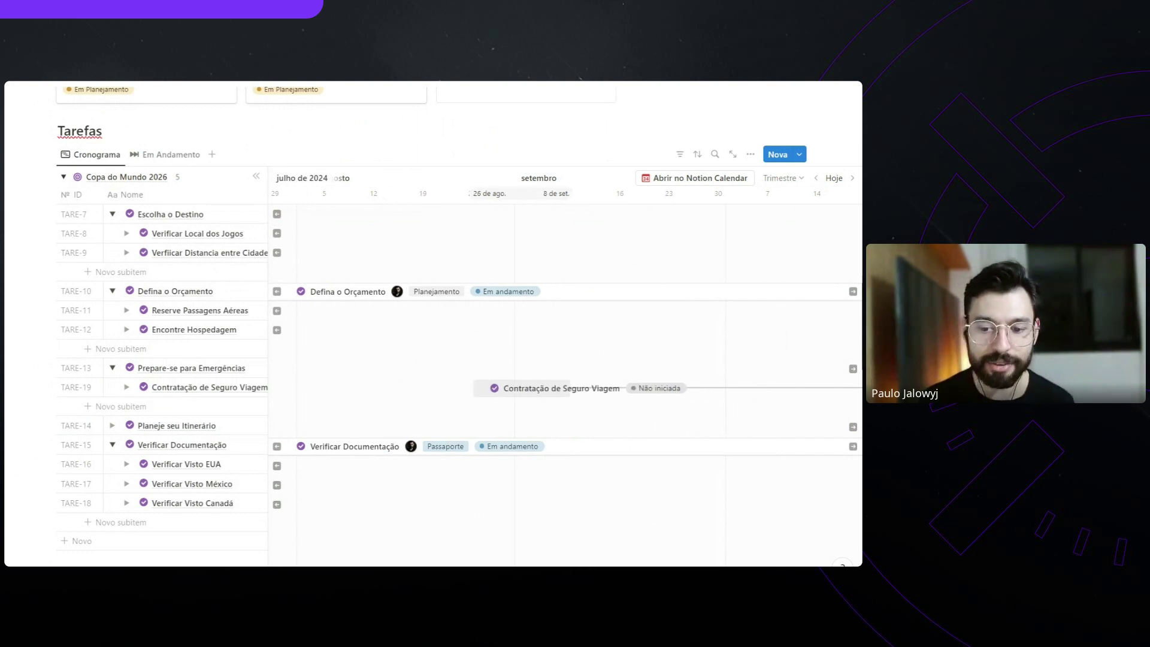
{"action": "scroll", "coordinate": [467, 388], "scroll_direction": "right", "scroll_amount": 3}
{"action": "scroll", "coordinate": [480, 387], "scroll_direction": "right", "scroll_amount": 8}
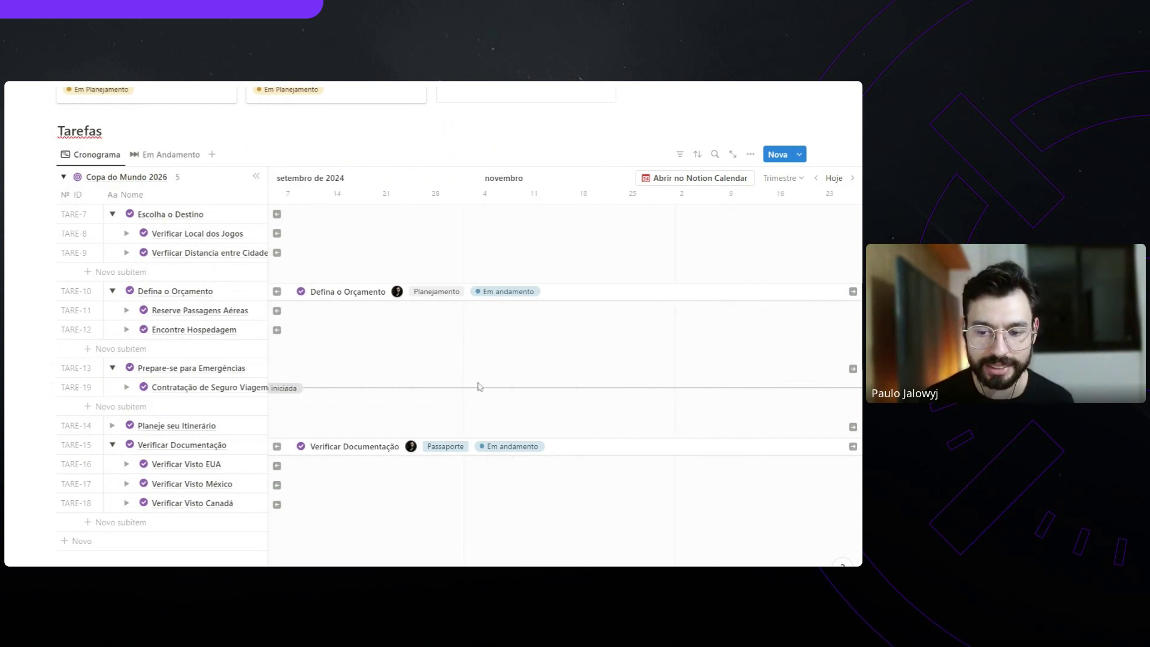
{"action": "scroll", "coordinate": [479, 386], "scroll_direction": "right", "scroll_amount": 10}
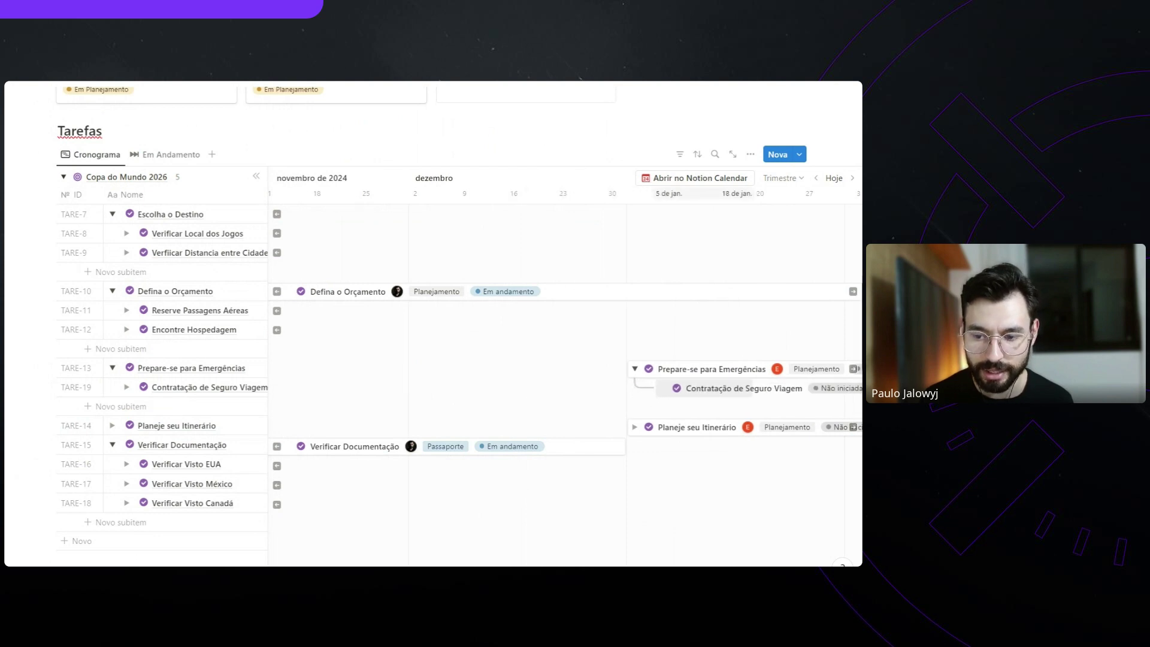
{"action": "scroll", "coordinate": [527, 388], "scroll_direction": "right", "scroll_amount": 15}
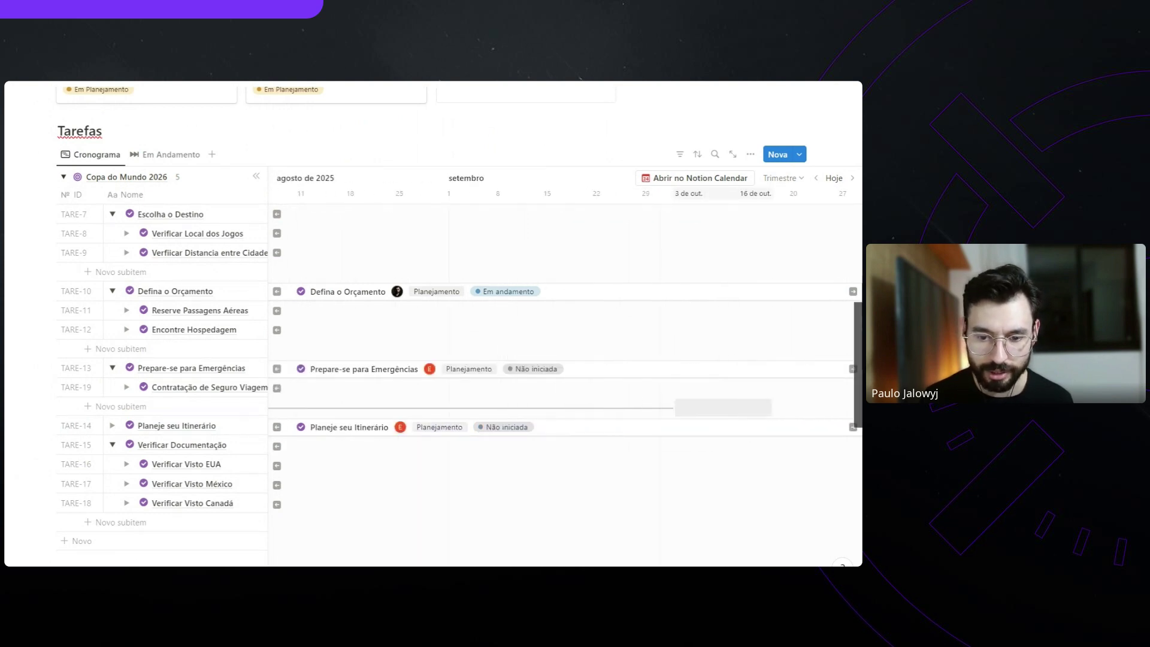
Open the Contratação de Seguro Viagem task page and set its Prioridade to 5
{"action": "left_click", "coordinate": [404, 369]}
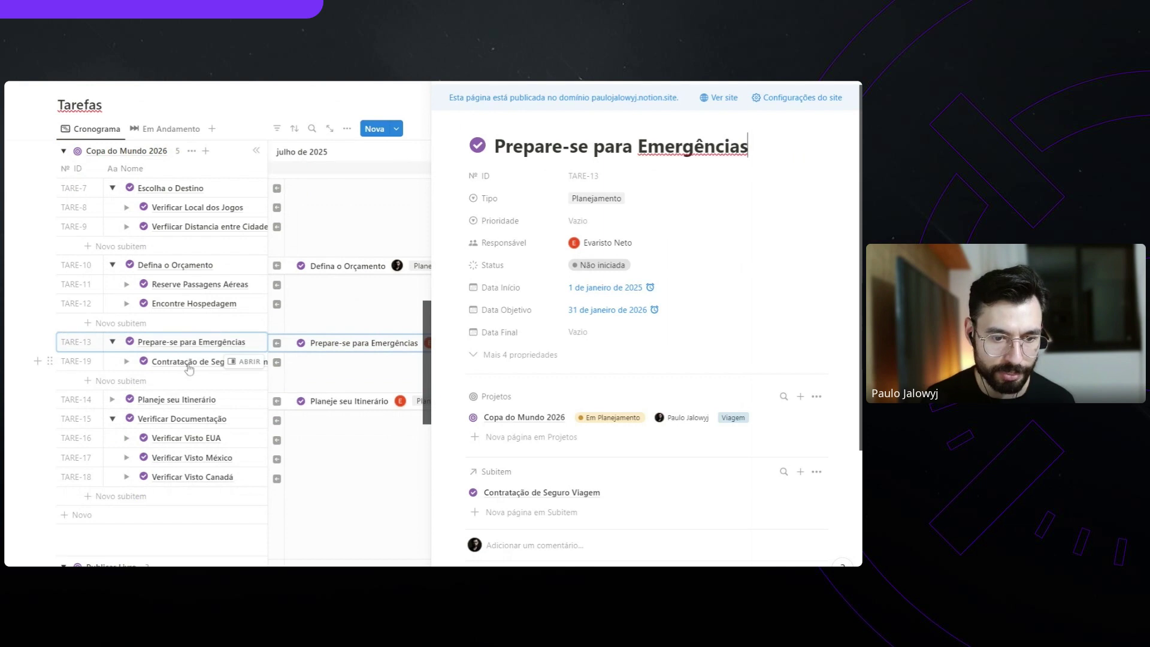
{"action": "left_click", "coordinate": [190, 368]}
{"action": "key", "text": "Escape"}
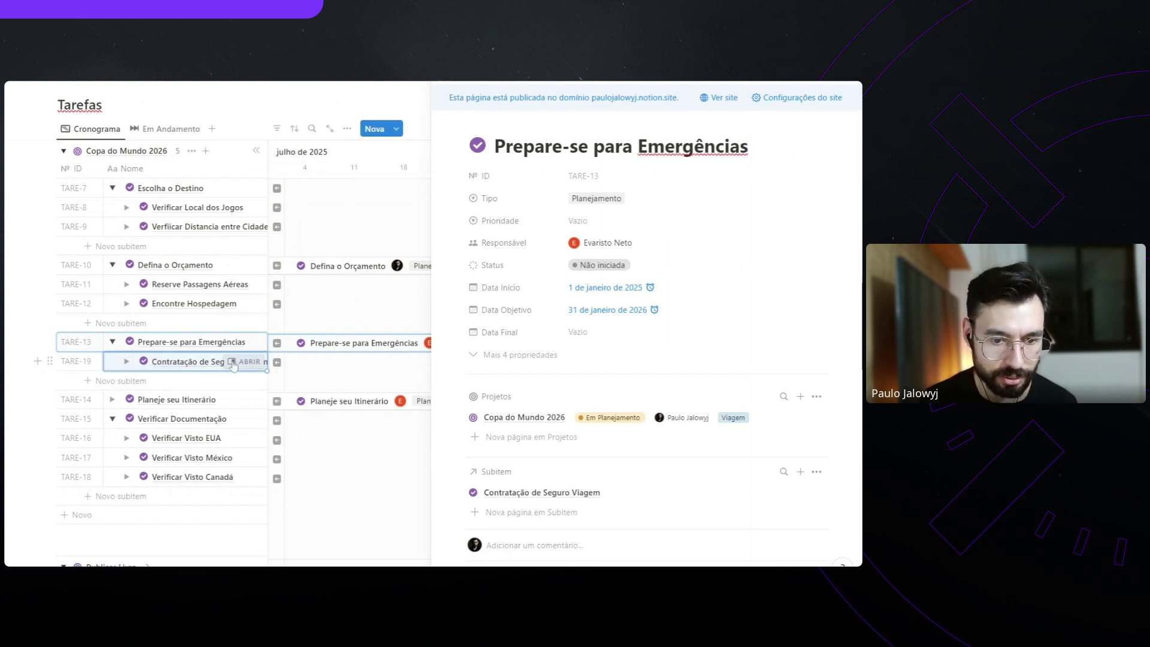
{"action": "left_click", "coordinate": [244, 363]}
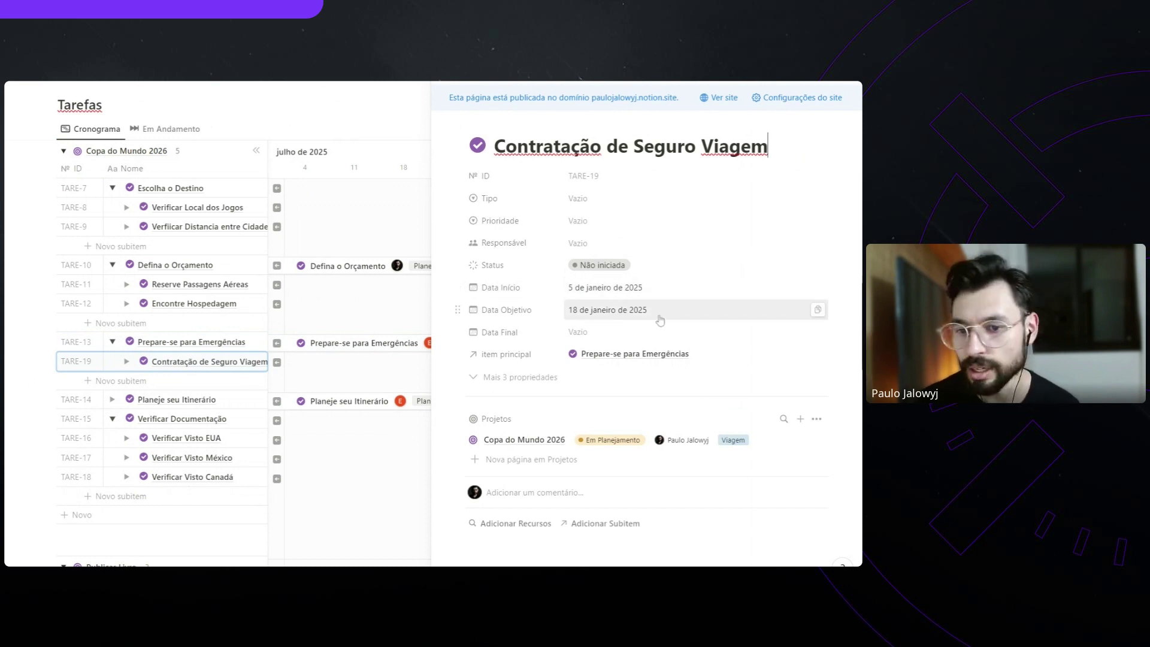
{"action": "left_click", "coordinate": [597, 221]}
{"action": "left_click", "coordinate": [602, 319]}
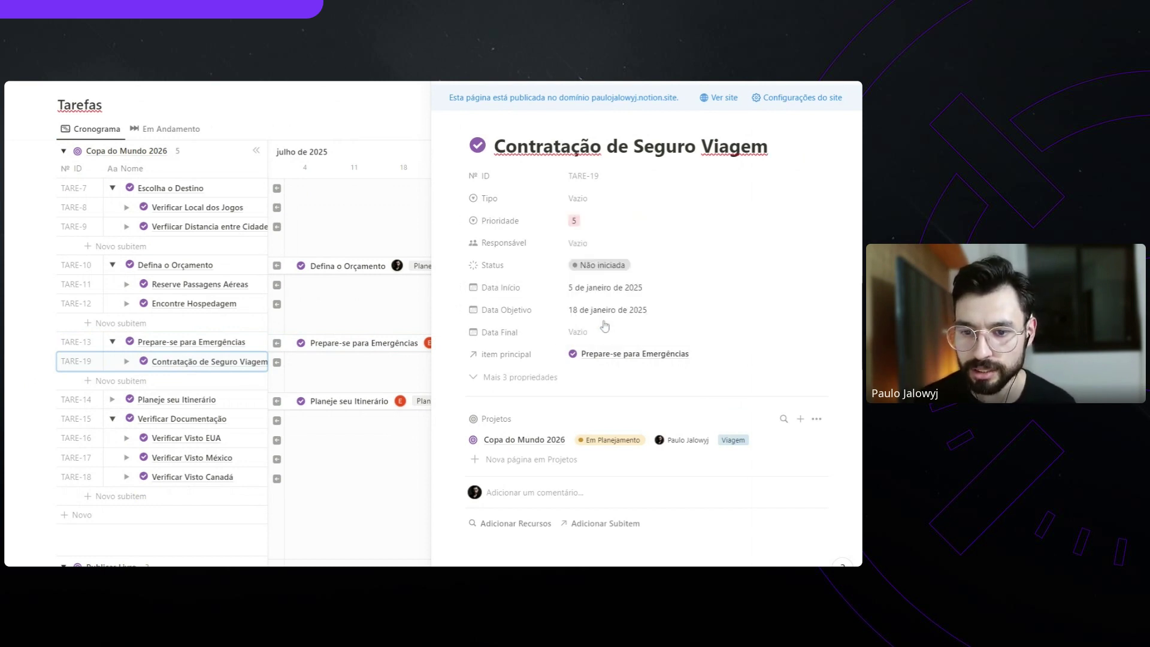
Assign the second listed person as Responsável for Contratação de Seguro Viagem, create its Tipo option Execução, and close the task page
{"action": "left_click", "coordinate": [592, 244]}
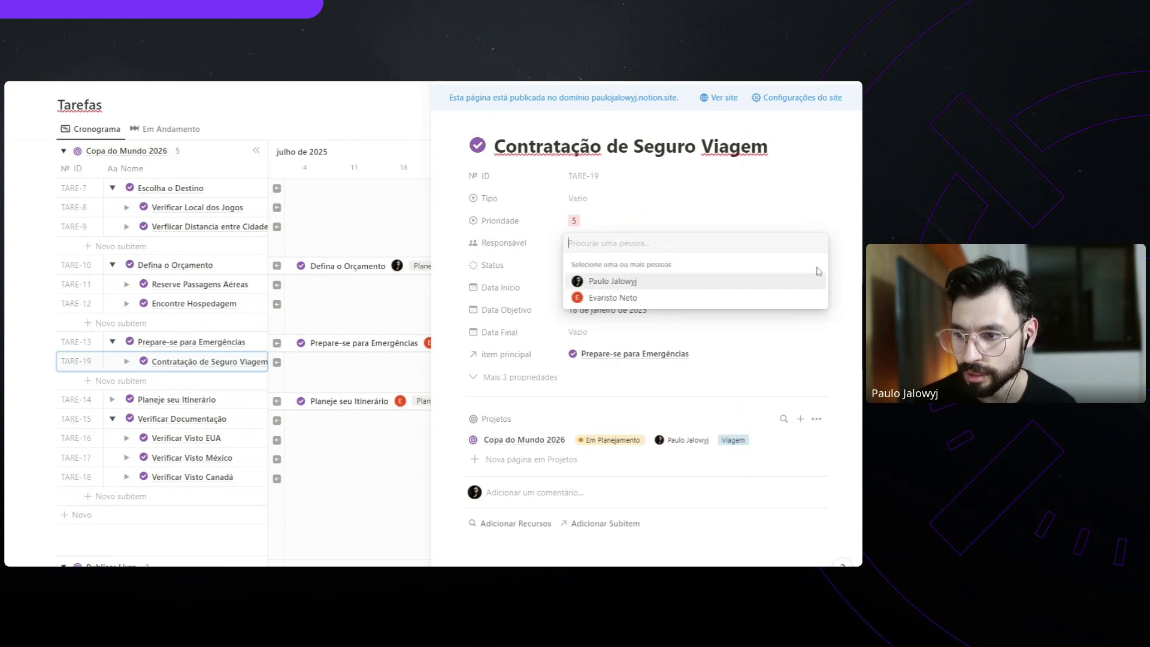
{"action": "left_click", "coordinate": [773, 298]}
{"action": "left_click", "coordinate": [852, 218]}
{"action": "left_click", "coordinate": [586, 199]}
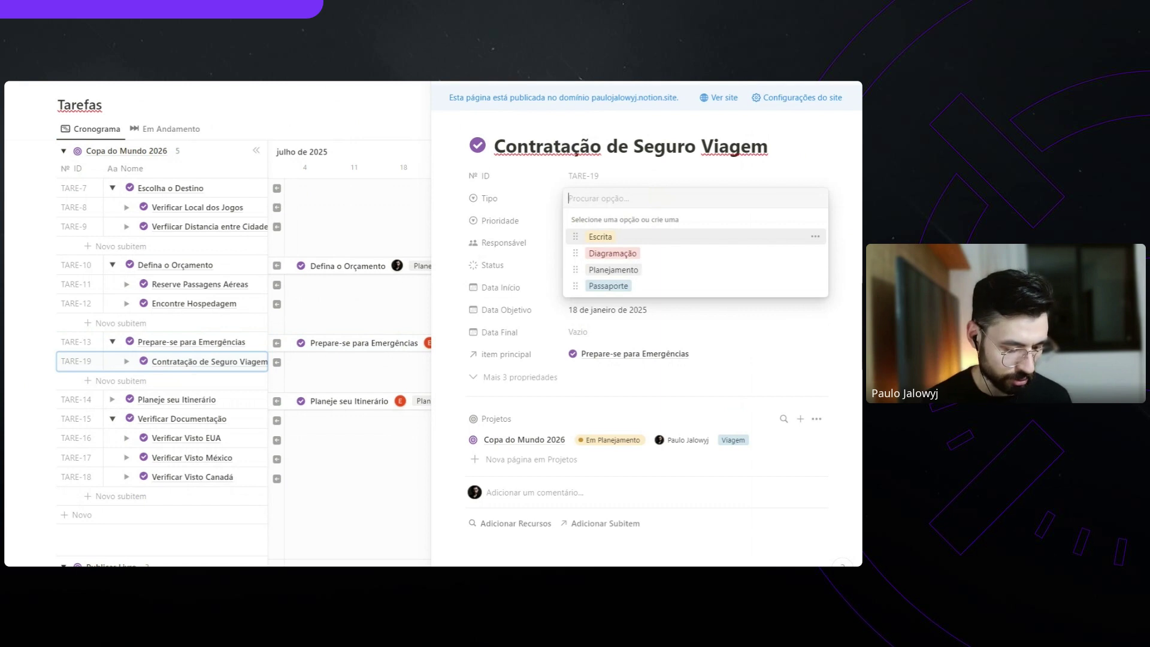
{"action": "type", "text": "Exa"}
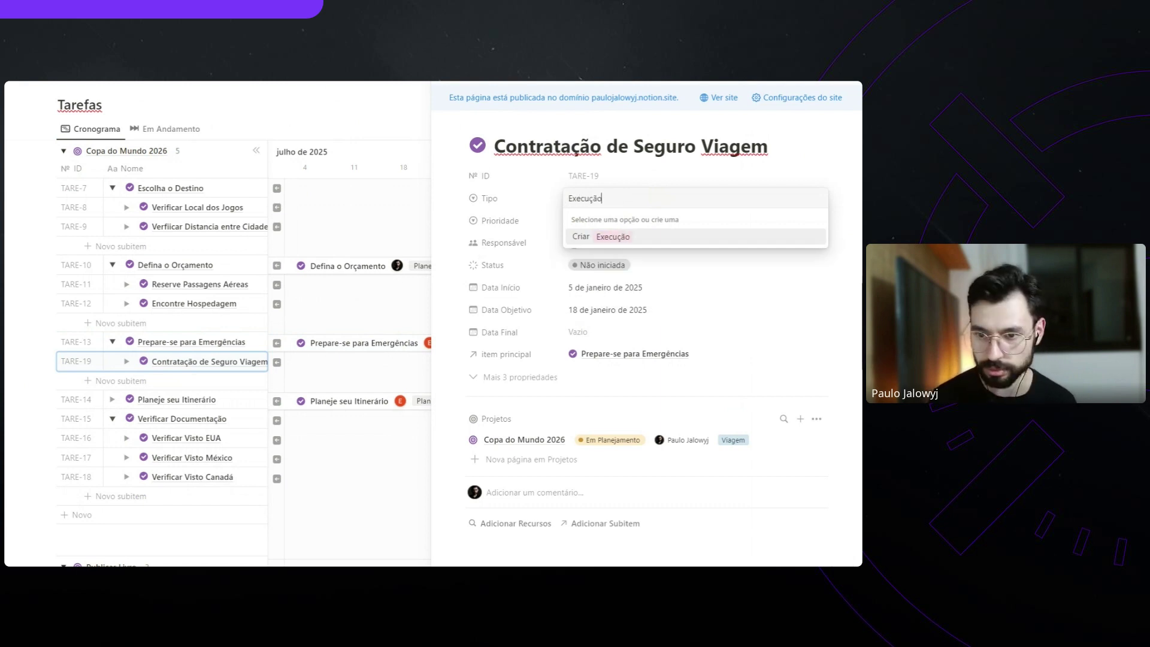
{"action": "key", "text": "Return"}
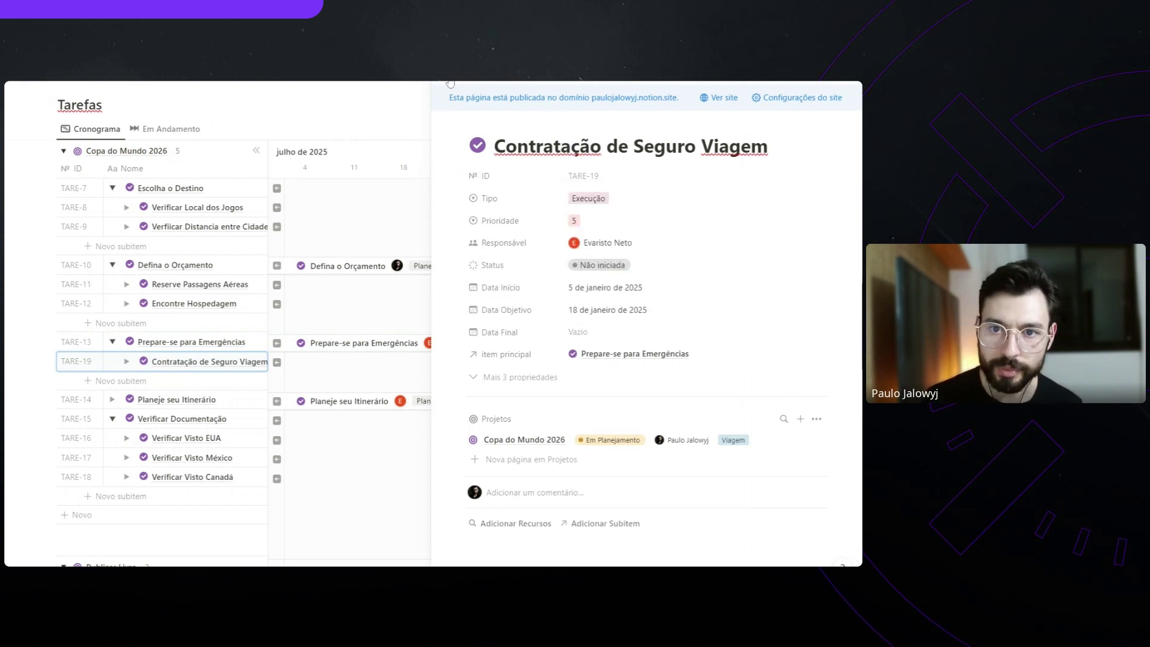
{"action": "key", "text": "Escape"}
Return the Cronograma timeline to today's date and examine how the Copa do Mundo 2026 tasks and subitems are scheduled
{"action": "scroll", "coordinate": [779, 179], "scroll_direction": "up", "scroll_amount": 1}
{"action": "left_click", "coordinate": [833, 178]}
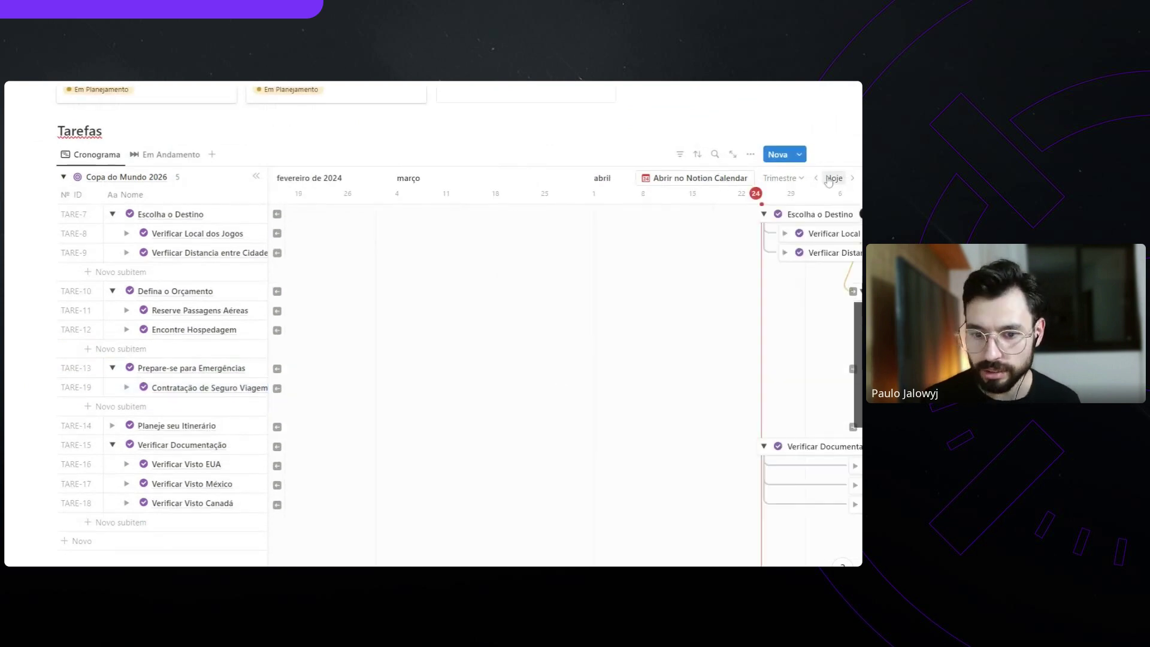
{"action": "left_click", "coordinate": [848, 180]}
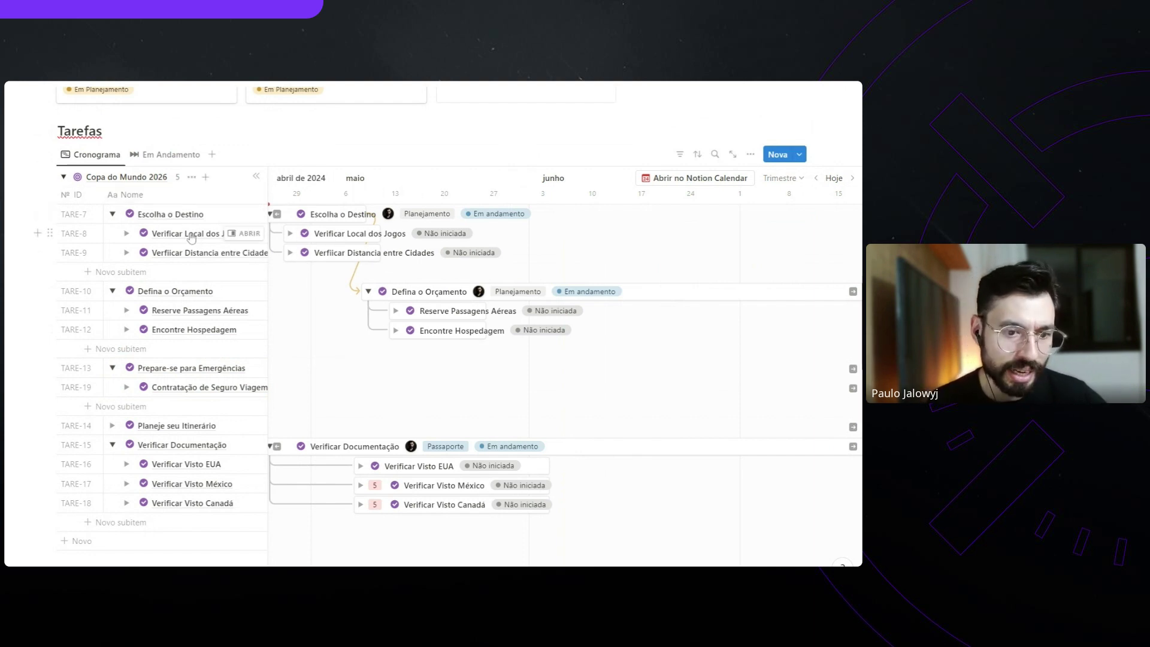
{"action": "left_click", "coordinate": [834, 180]}
{"action": "left_click", "coordinate": [853, 179]}
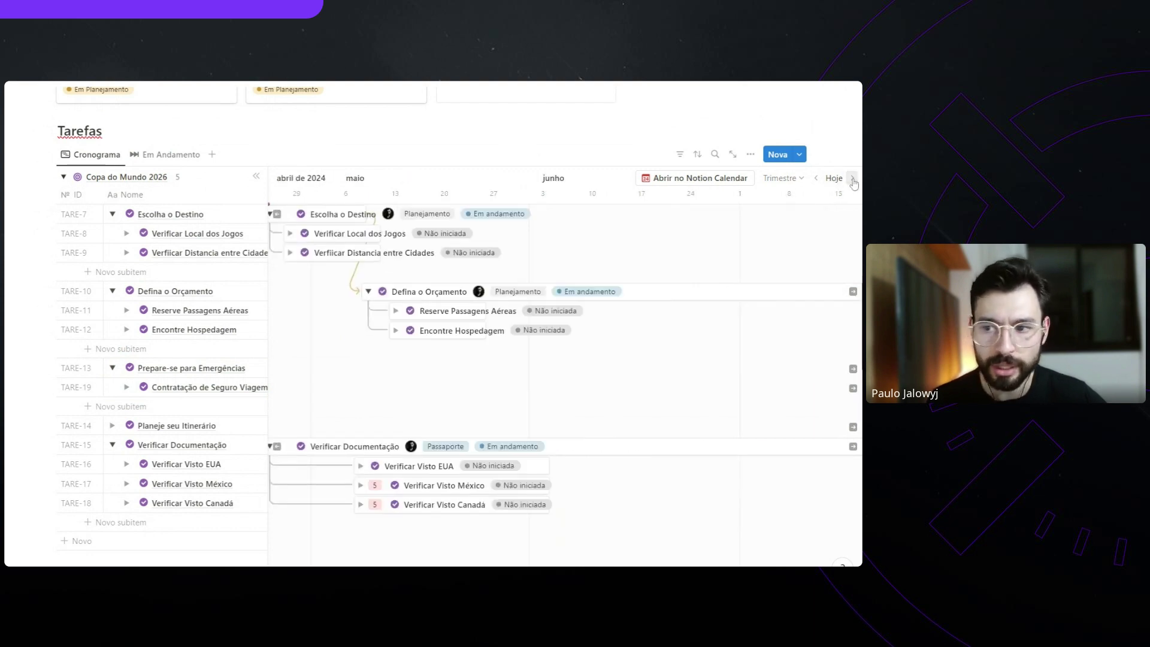
{"action": "left_click", "coordinate": [818, 180]}
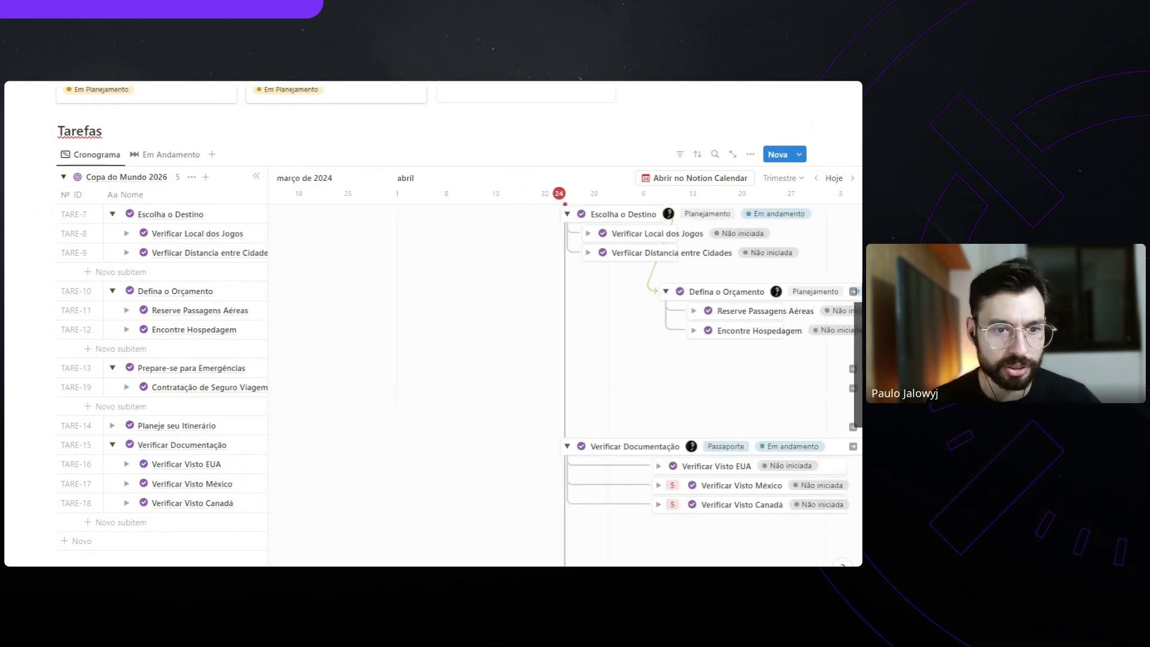
Switch between the Em Andamento and Cronograma views of Tarefas to compare how they list the project tasks
{"action": "left_click", "coordinate": [170, 155]}
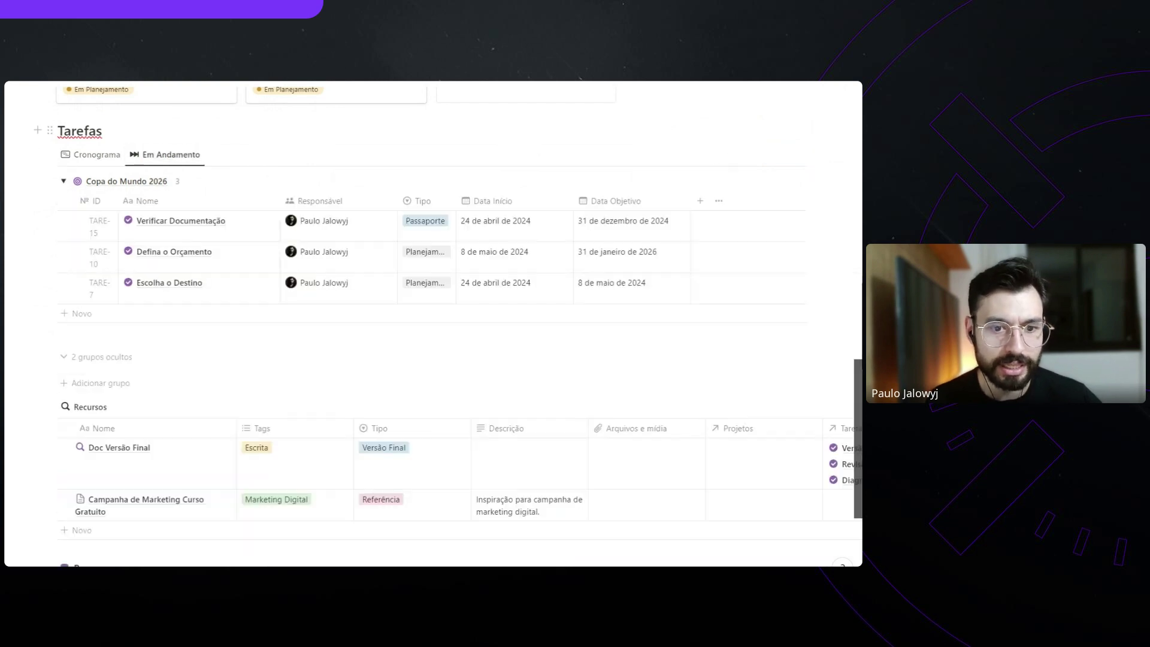
{"action": "left_click", "coordinate": [71, 159]}
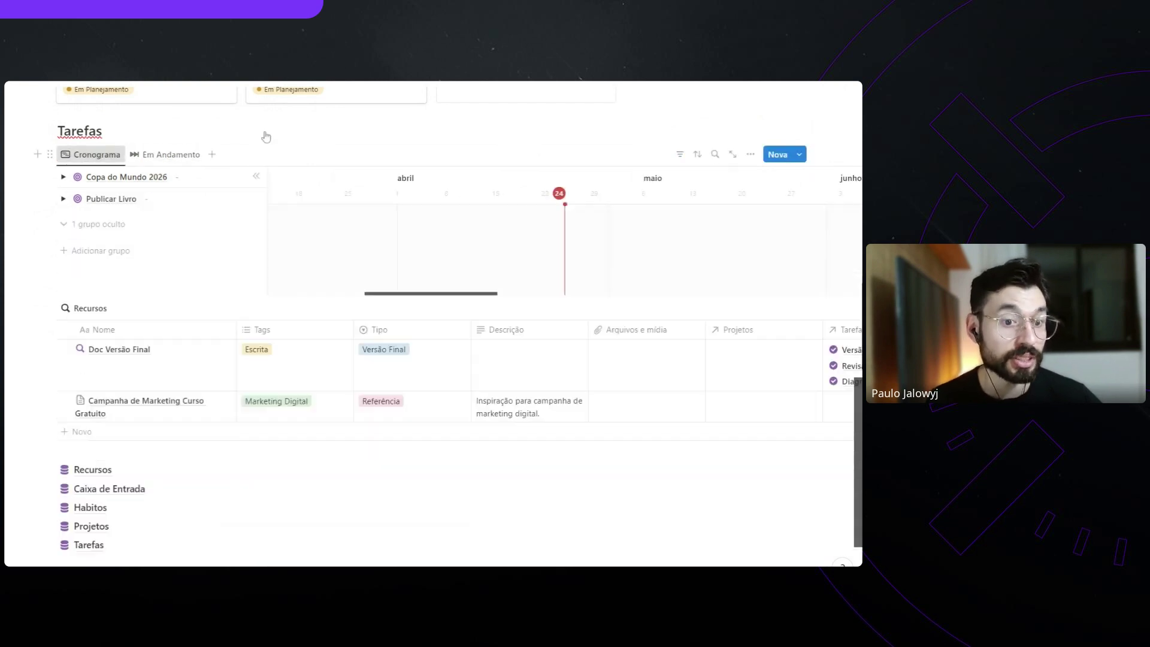
{"action": "left_click", "coordinate": [174, 154]}
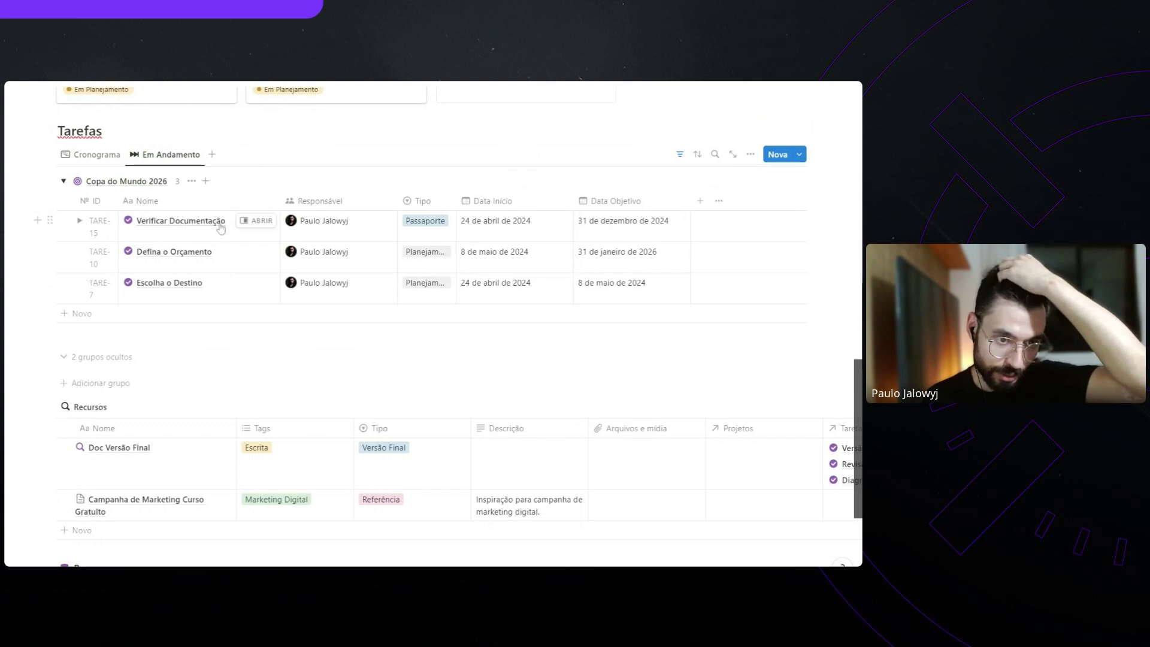
{"action": "left_click", "coordinate": [90, 154]}
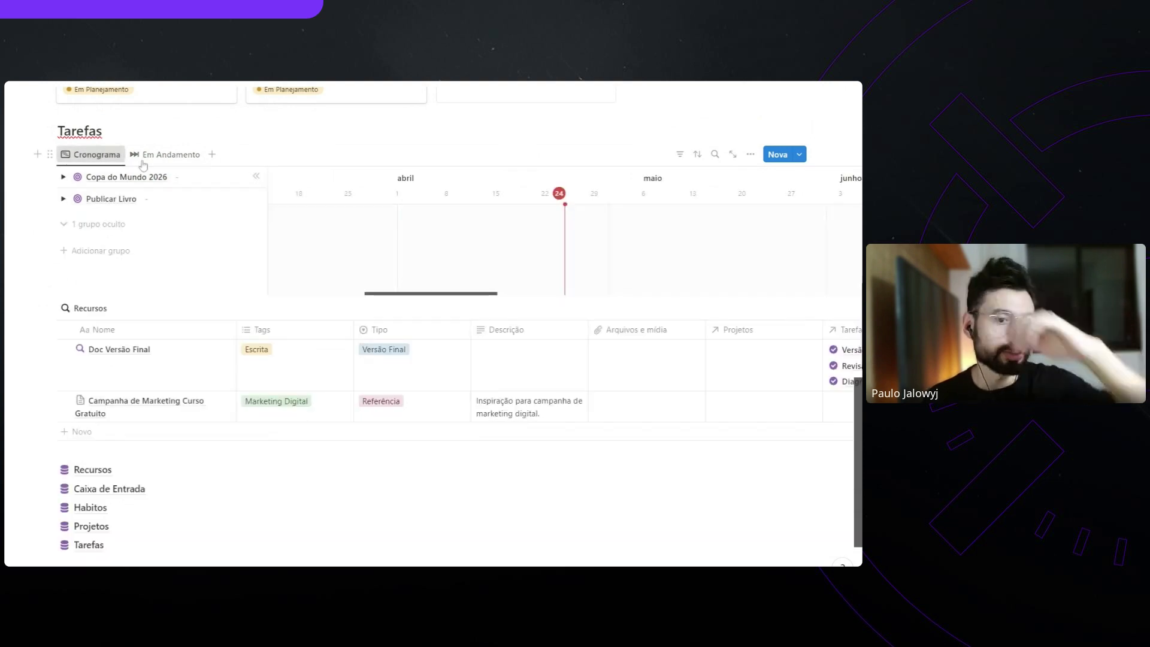
{"action": "scroll", "coordinate": [158, 192], "scroll_direction": "up", "scroll_amount": 1}
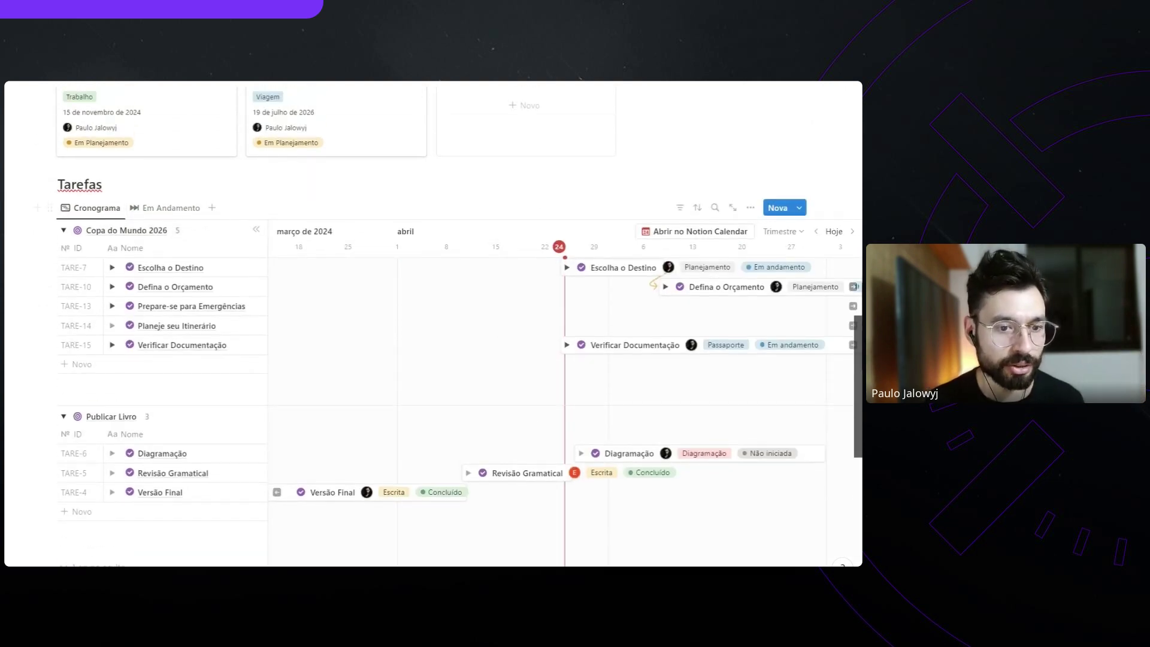
Open the Em Andamento view of Tarefas and inspect which Status options its filter uses
{"action": "left_click", "coordinate": [156, 207]}
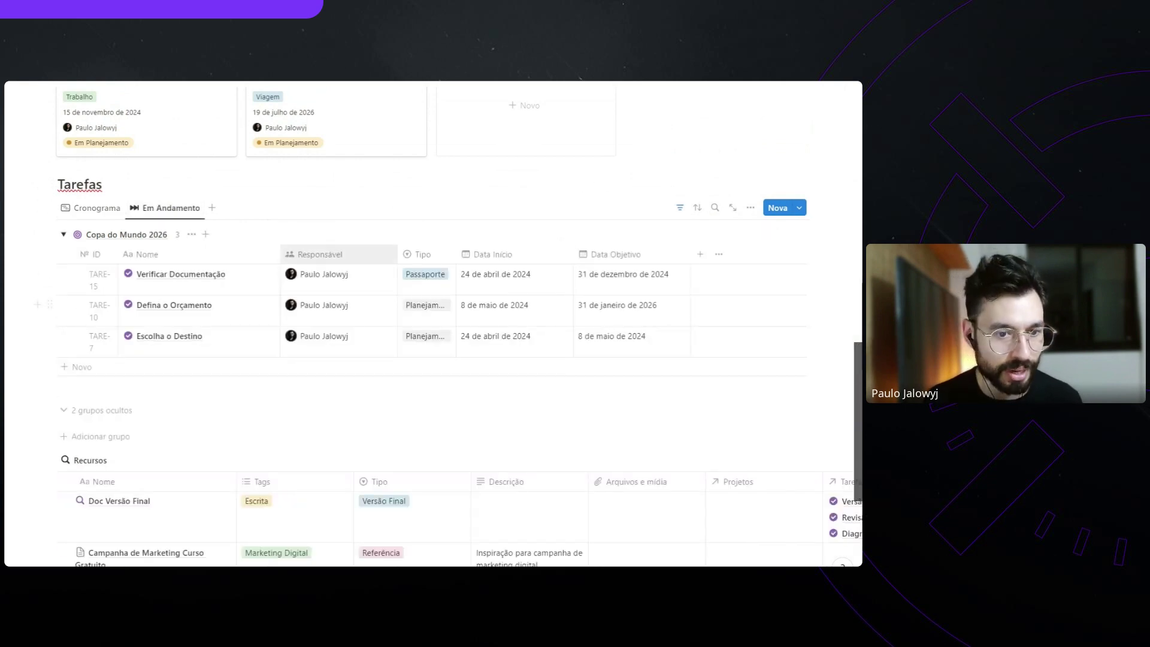
{"action": "left_click", "coordinate": [680, 208]}
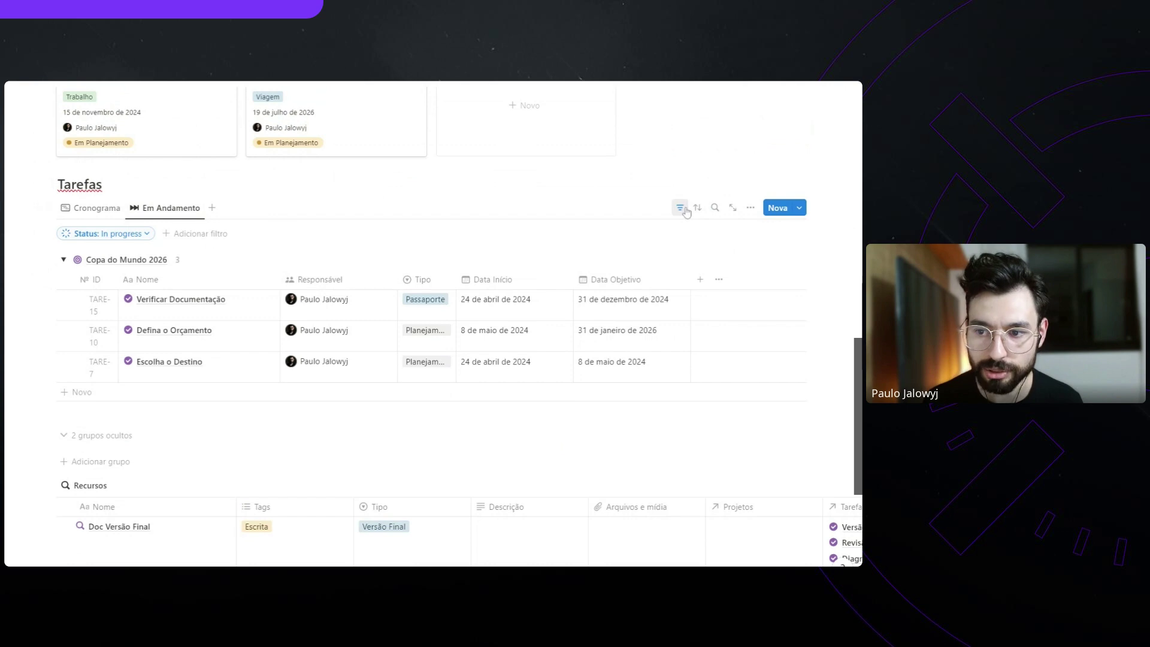
{"action": "left_click", "coordinate": [112, 237]}
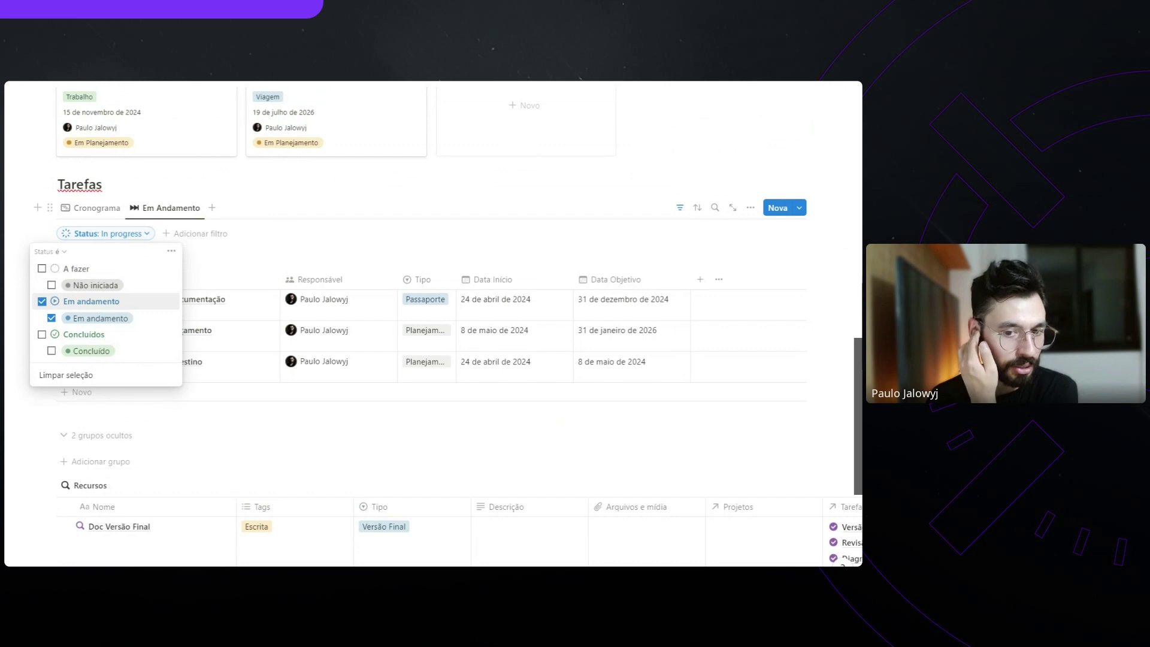
{"action": "left_click", "coordinate": [37, 207]}
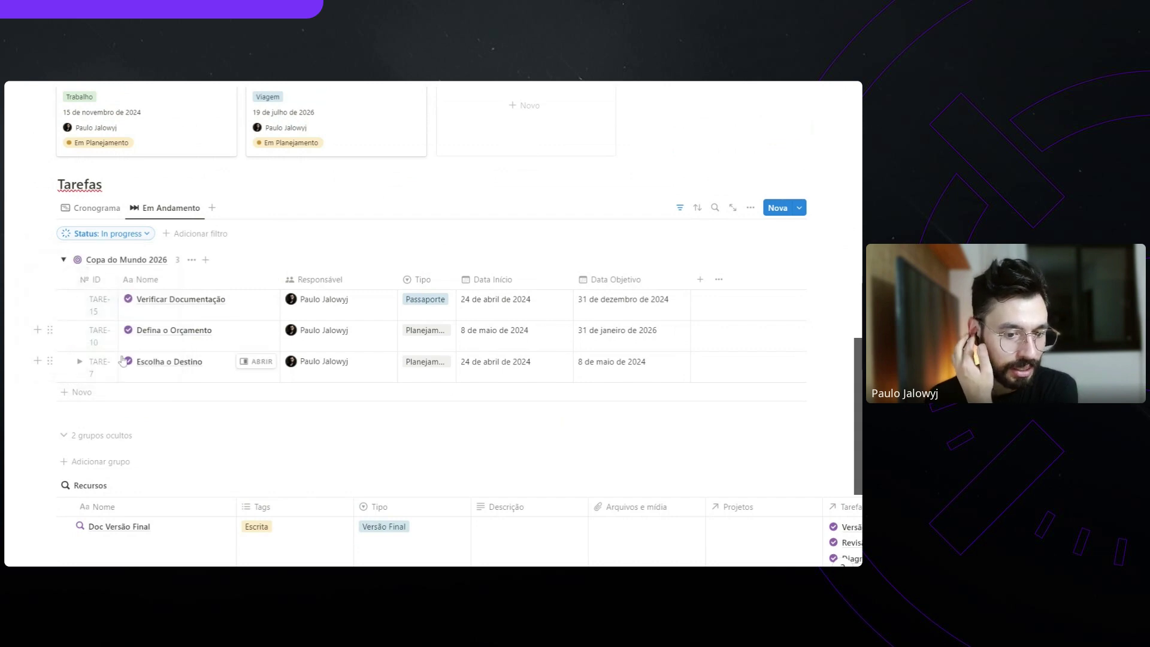
Add a new table view to the Tarefas section and link it to the existing Tarefas database
{"action": "left_click", "coordinate": [212, 209]}
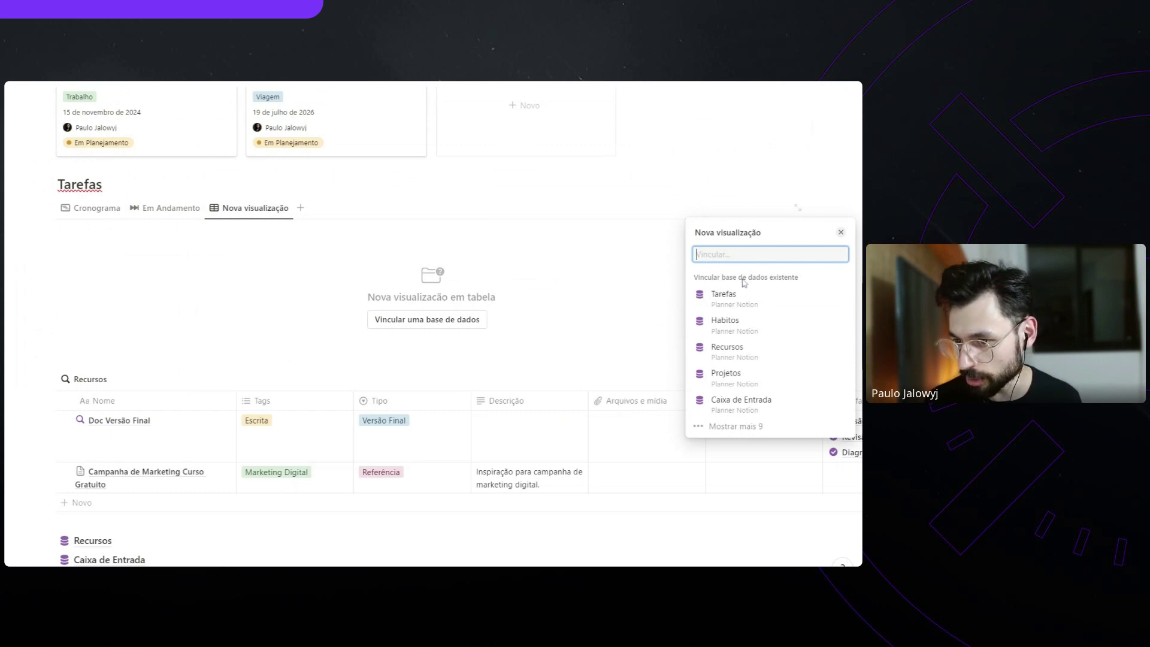
{"action": "left_click", "coordinate": [417, 204]}
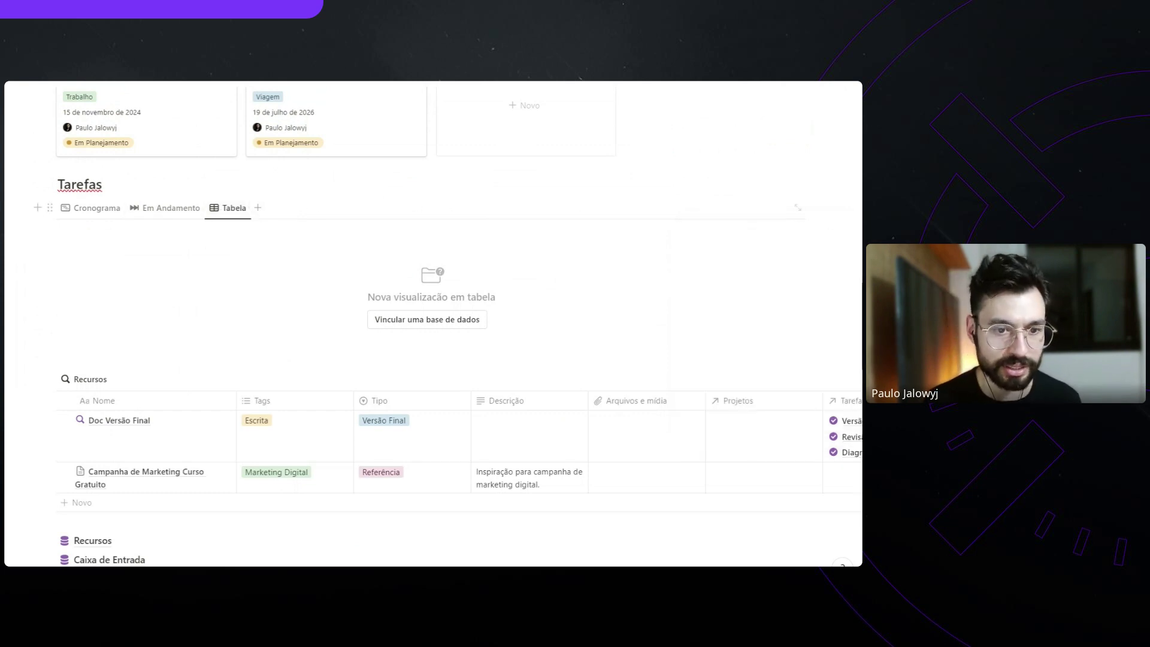
{"action": "left_click", "coordinate": [219, 210]}
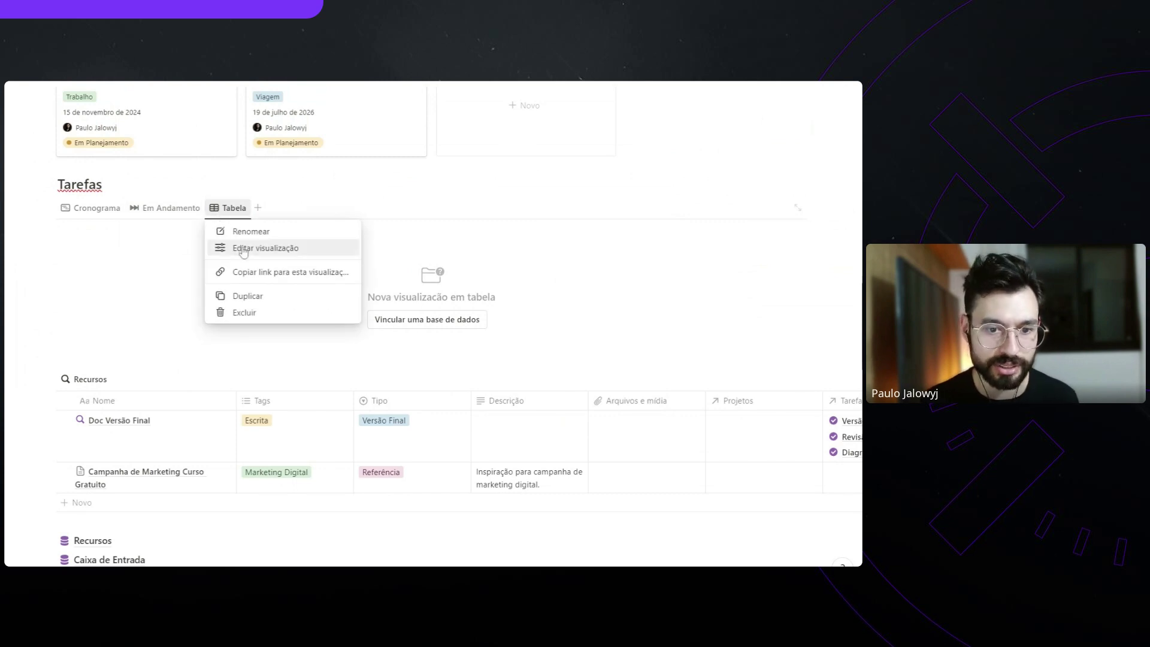
{"action": "left_click", "coordinate": [263, 248]}
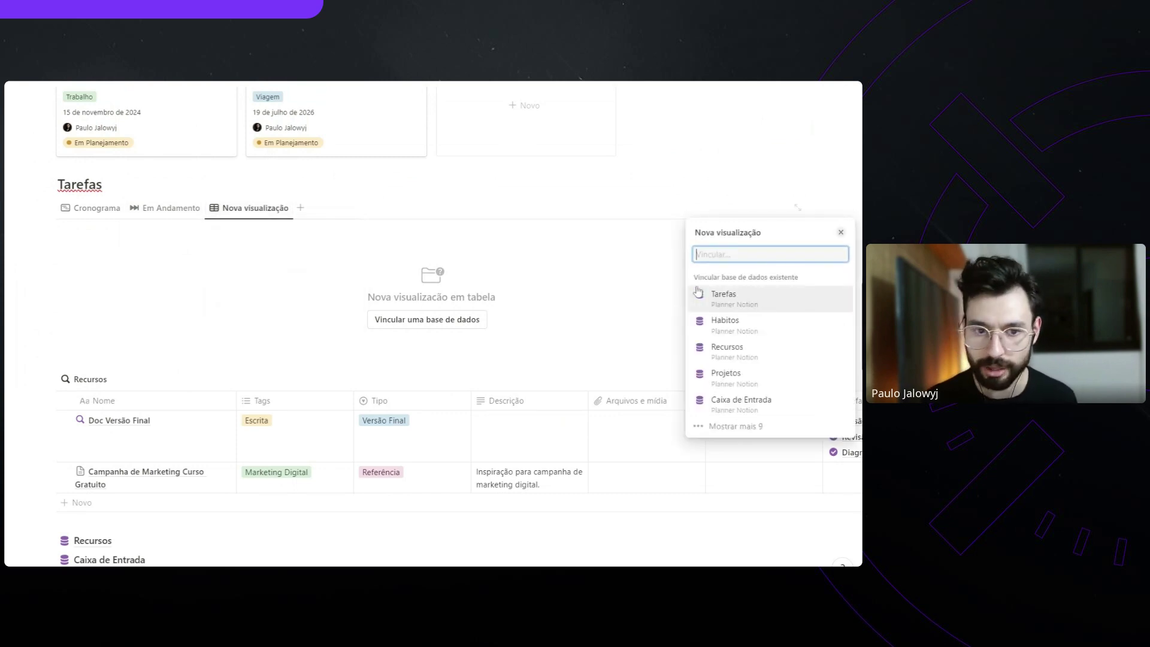
{"action": "left_click", "coordinate": [728, 299]}
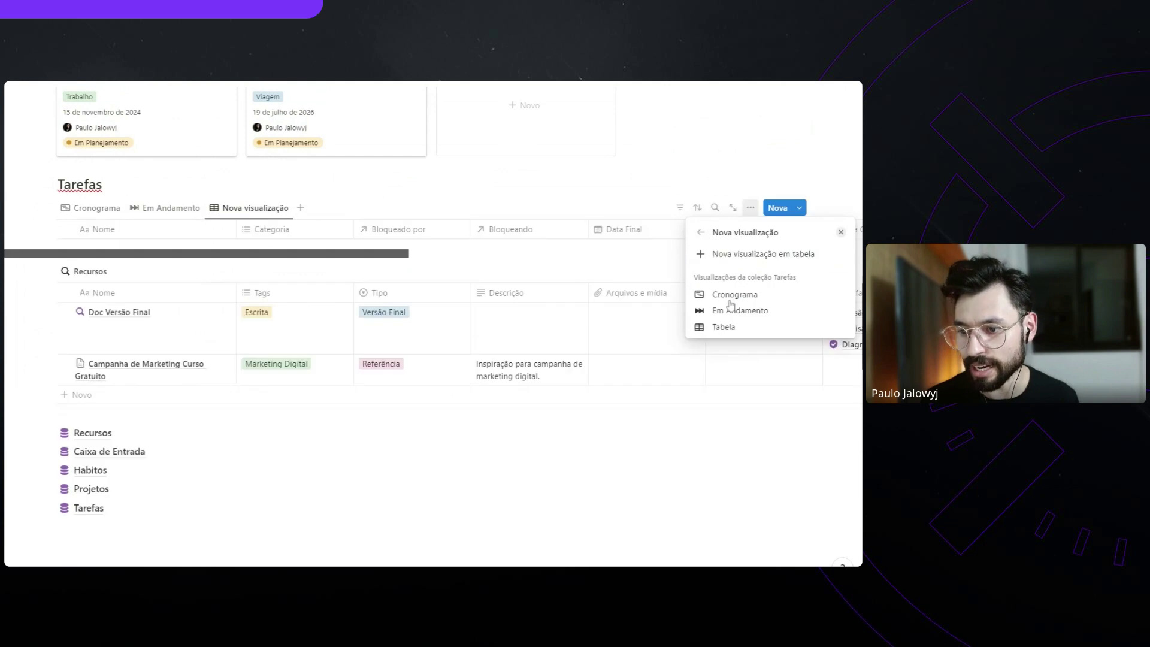
{"action": "left_click", "coordinate": [578, 190]}
{"action": "left_click", "coordinate": [680, 208]}
{"action": "left_click", "coordinate": [543, 201]}
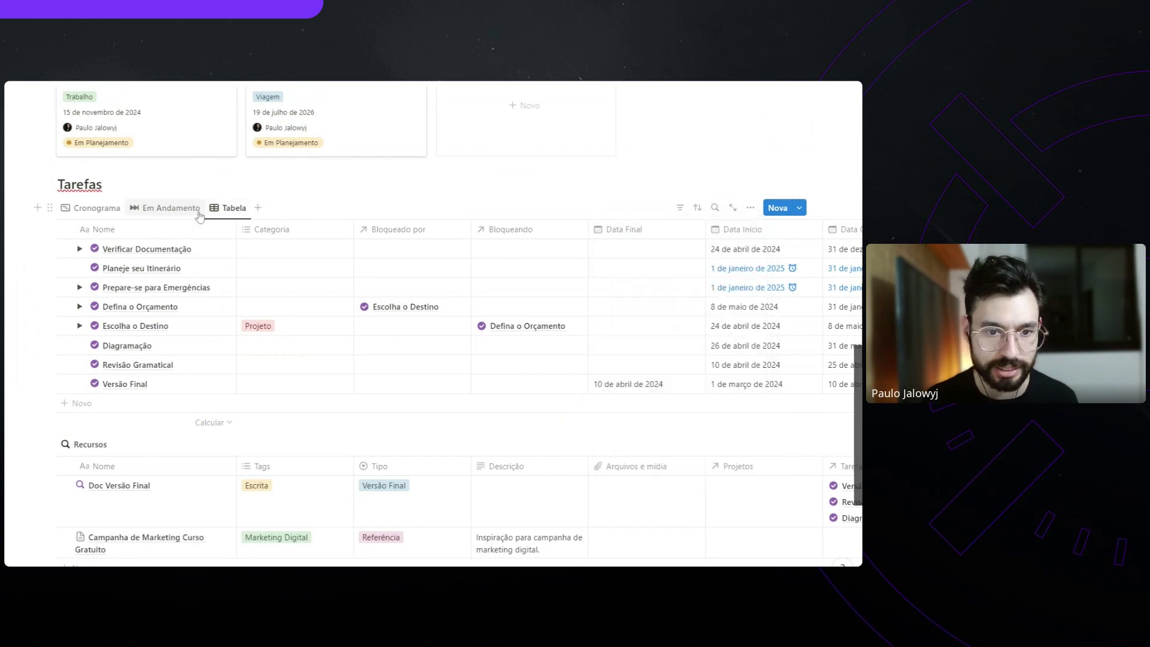
Rename the new table view as Backlog de Tarefas and give it the archive box icon
{"action": "left_click", "coordinate": [228, 209]}
{"action": "left_click", "coordinate": [264, 246]}
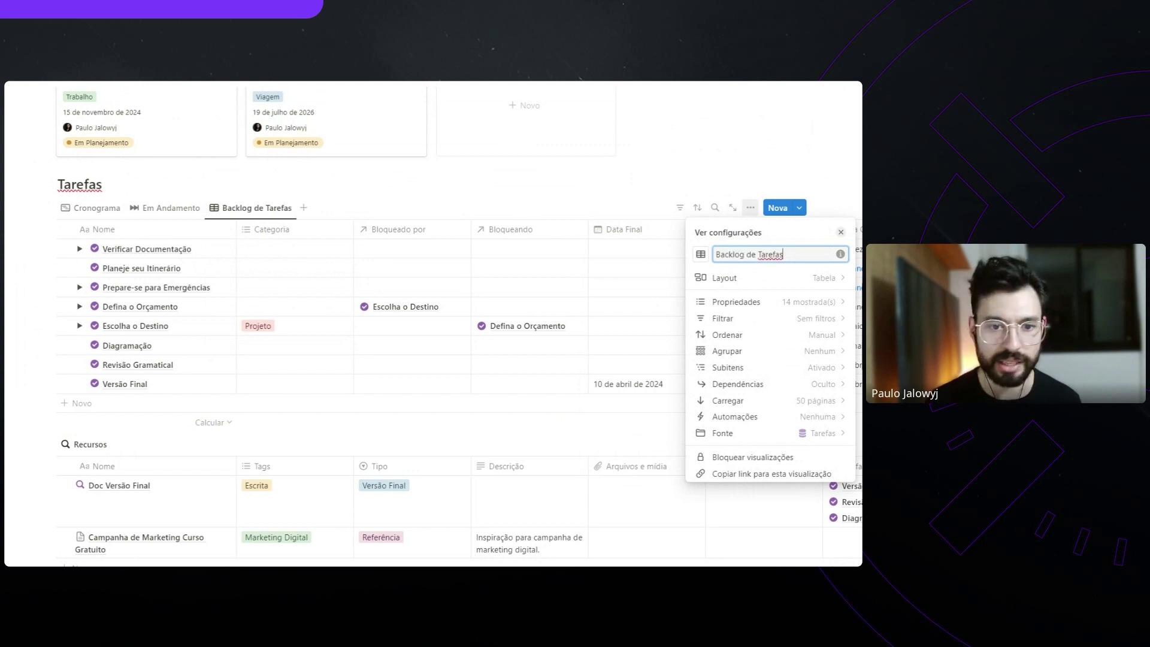
{"action": "left_click", "coordinate": [700, 255]}
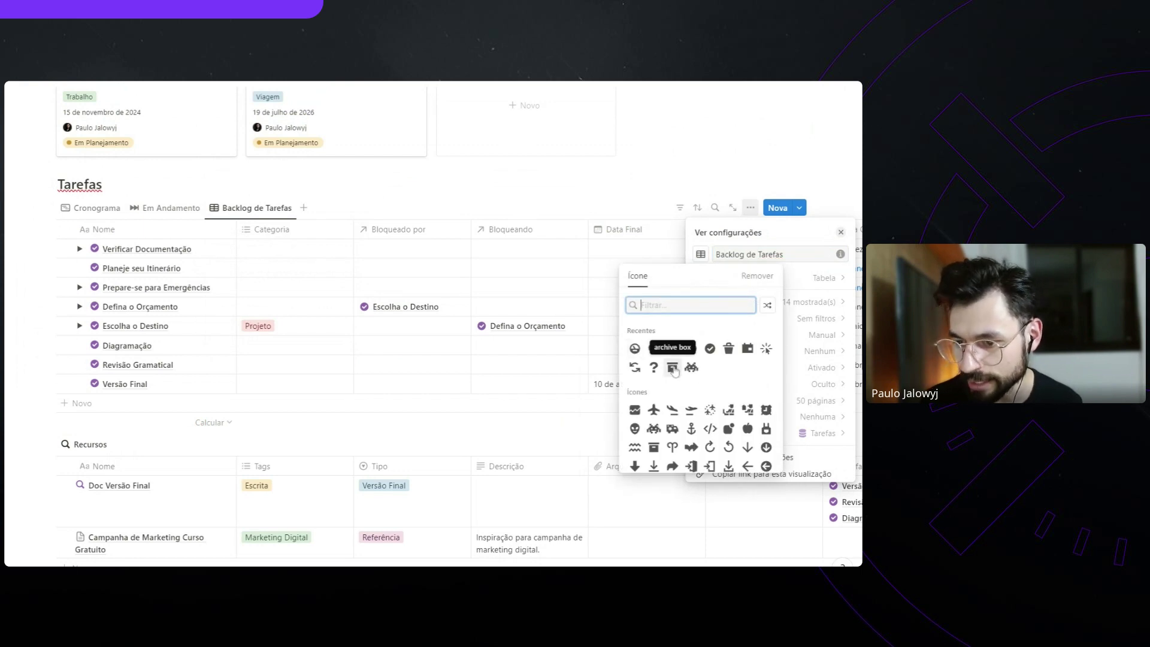
{"action": "left_click", "coordinate": [674, 367]}
{"action": "left_click", "coordinate": [841, 233]}
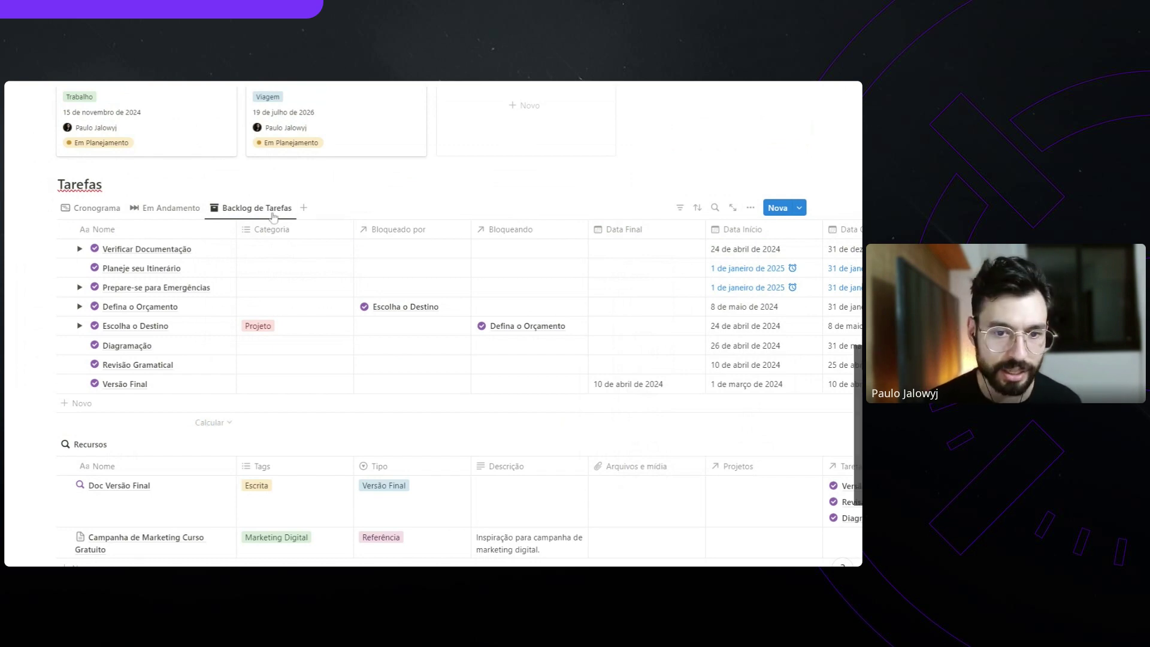
Filter Backlog de Tarefas to the Status group A fazer, save the filter for everyone, and collapse the filter bar
{"action": "left_click", "coordinate": [682, 211]}
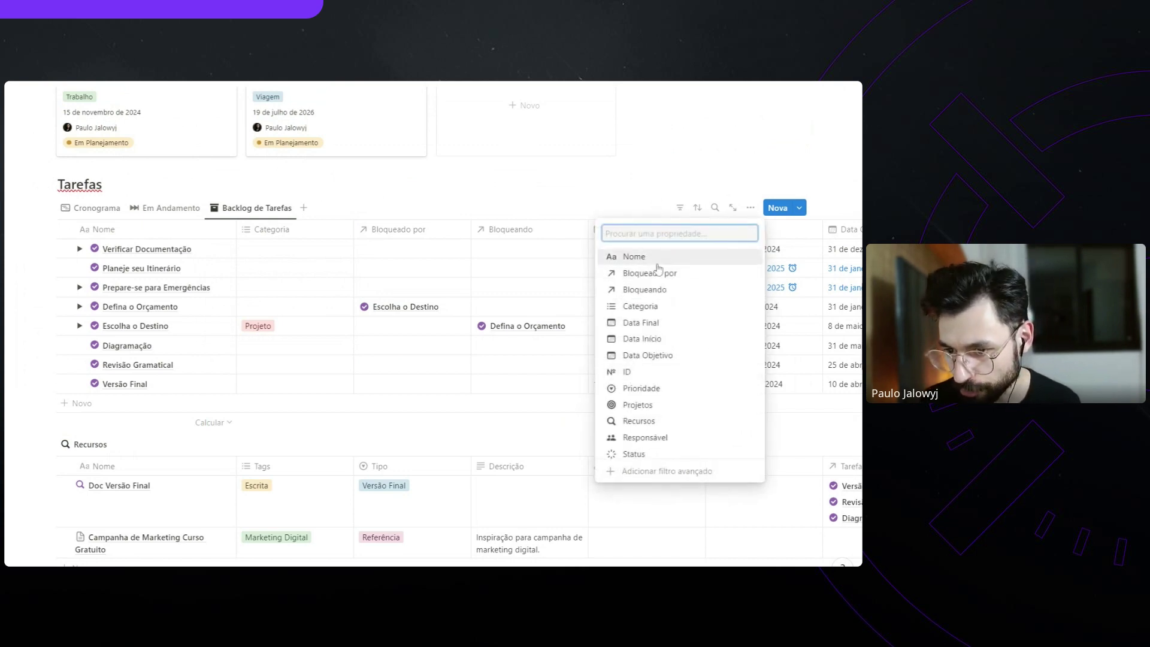
{"action": "scroll", "coordinate": [644, 401], "scroll_direction": "down", "scroll_amount": 1}
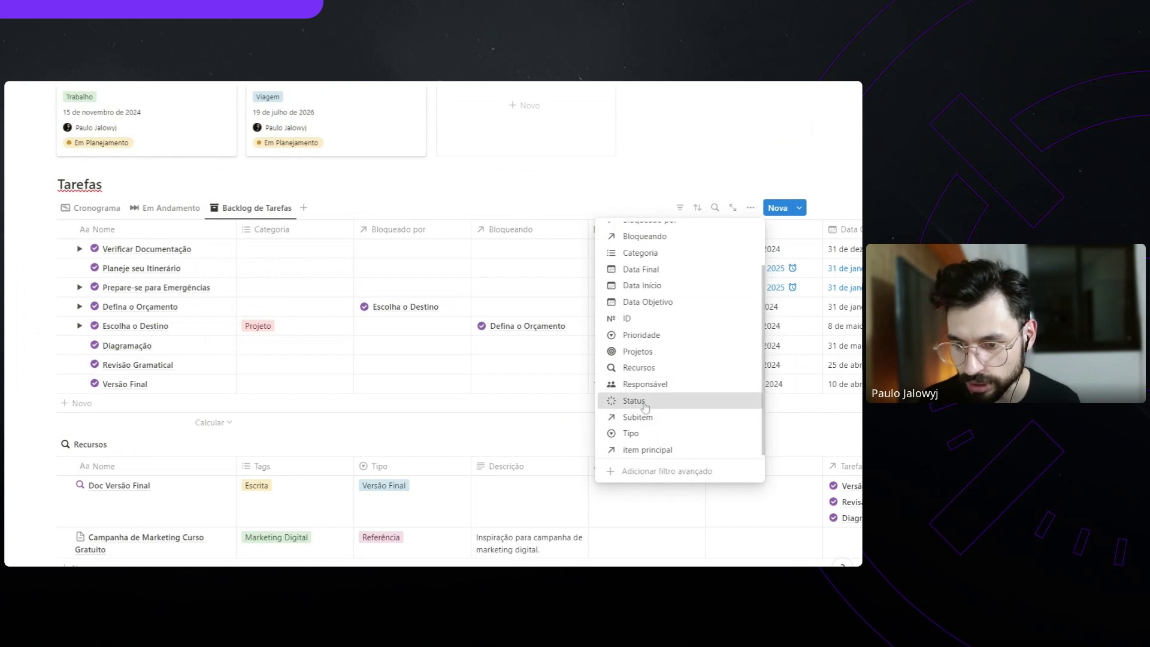
{"action": "left_click", "coordinate": [634, 401]}
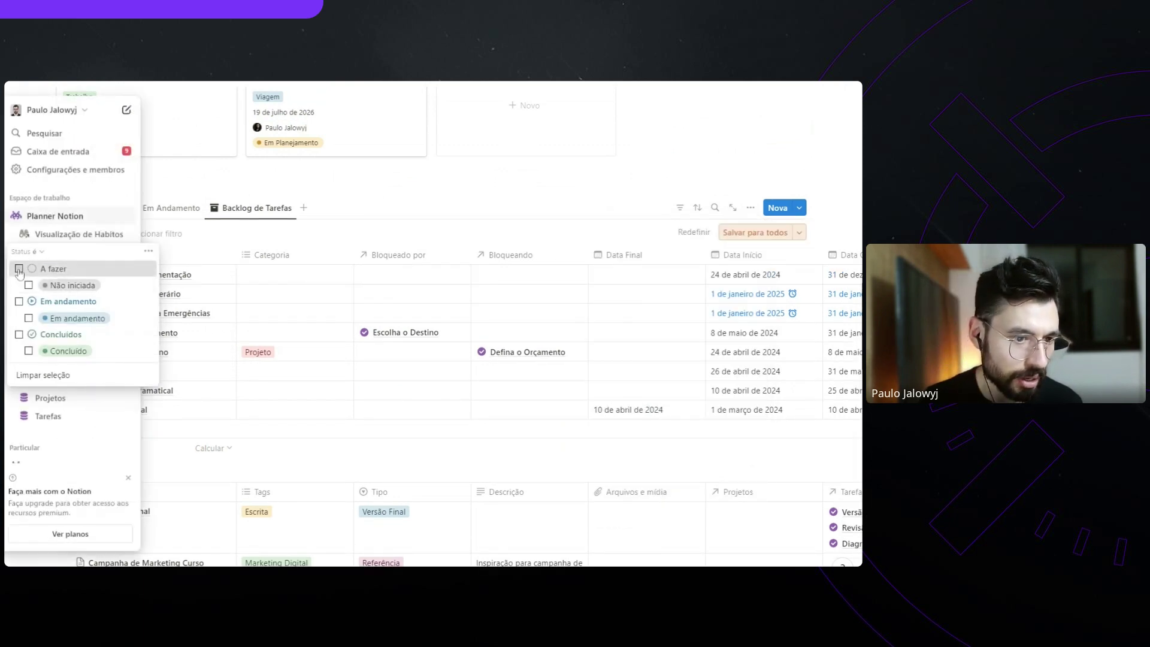
{"action": "left_click", "coordinate": [28, 286]}
{"action": "left_click", "coordinate": [102, 184]}
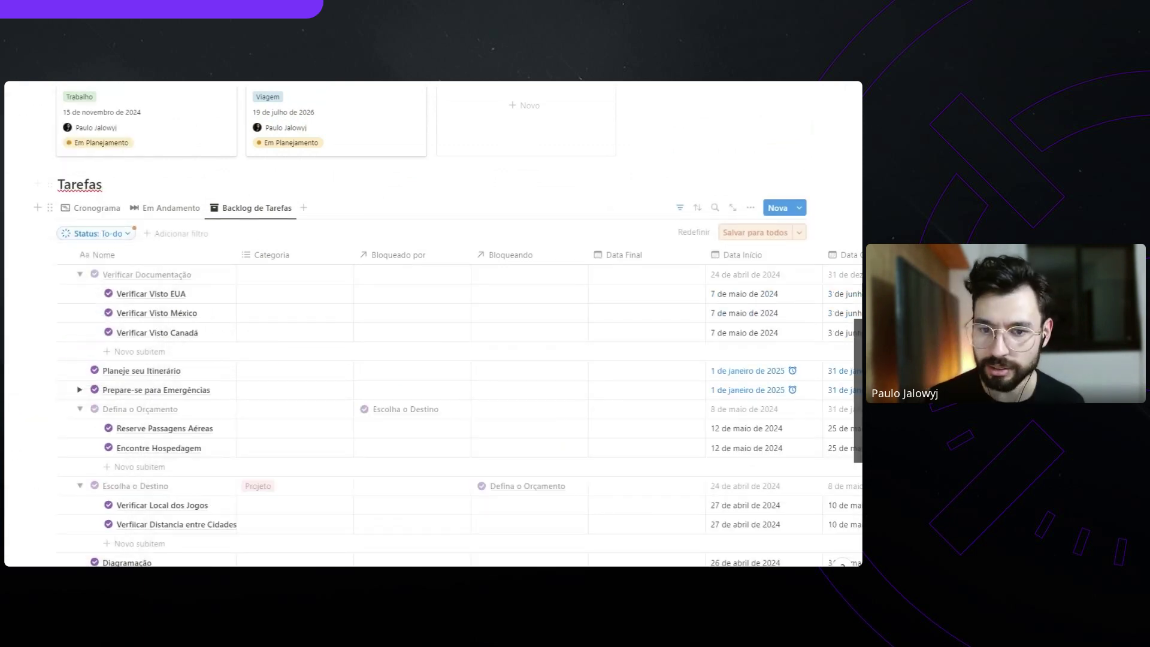
{"action": "left_click", "coordinate": [755, 232]}
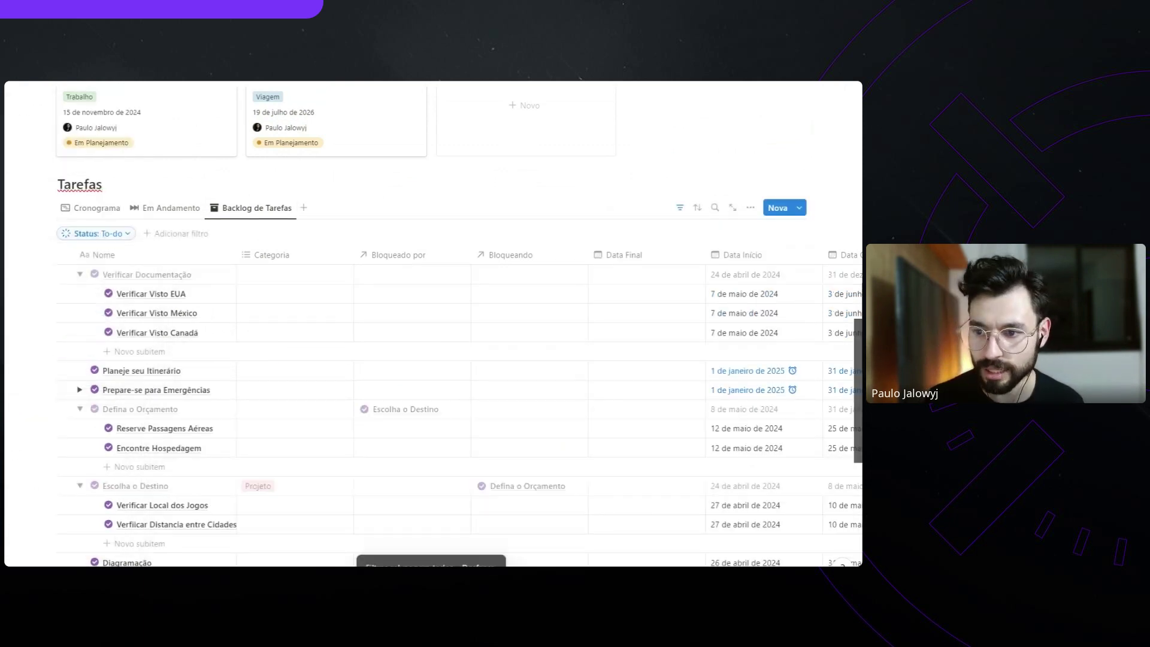
{"action": "left_click", "coordinate": [681, 207]}
Hide the Categoria property in the Backlog de Tarefas table
{"action": "scroll", "coordinate": [474, 272], "scroll_direction": "down", "scroll_amount": 2}
{"action": "scroll", "coordinate": [487, 294], "scroll_direction": "right", "scroll_amount": 7}
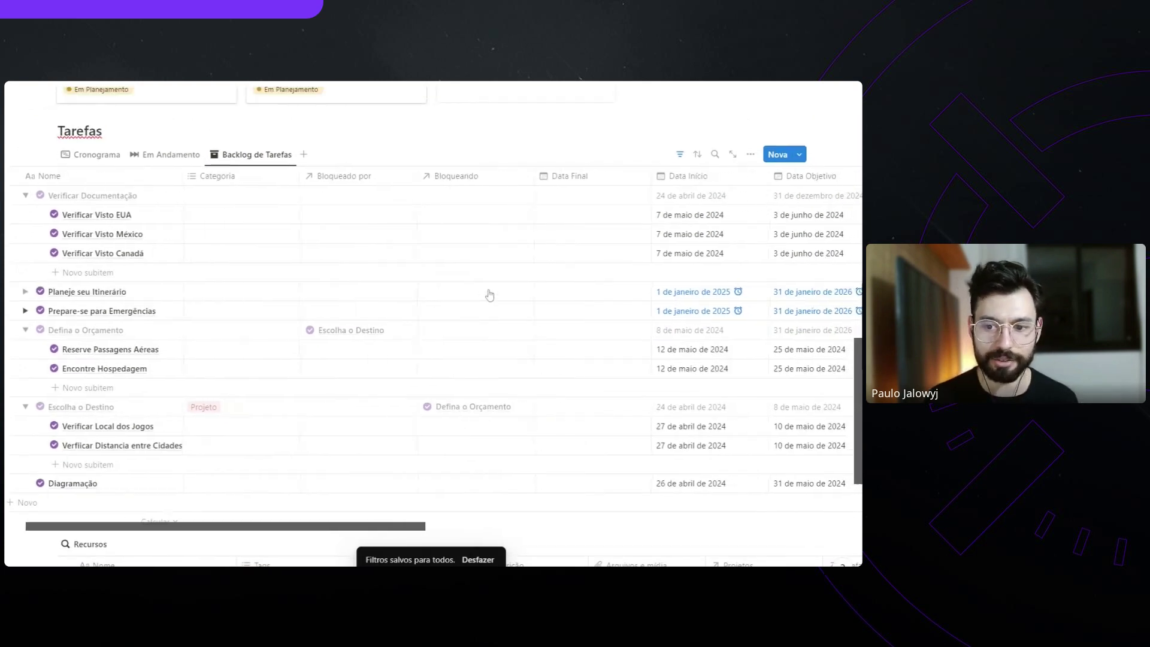
{"action": "scroll", "coordinate": [489, 295], "scroll_direction": "left", "scroll_amount": 7}
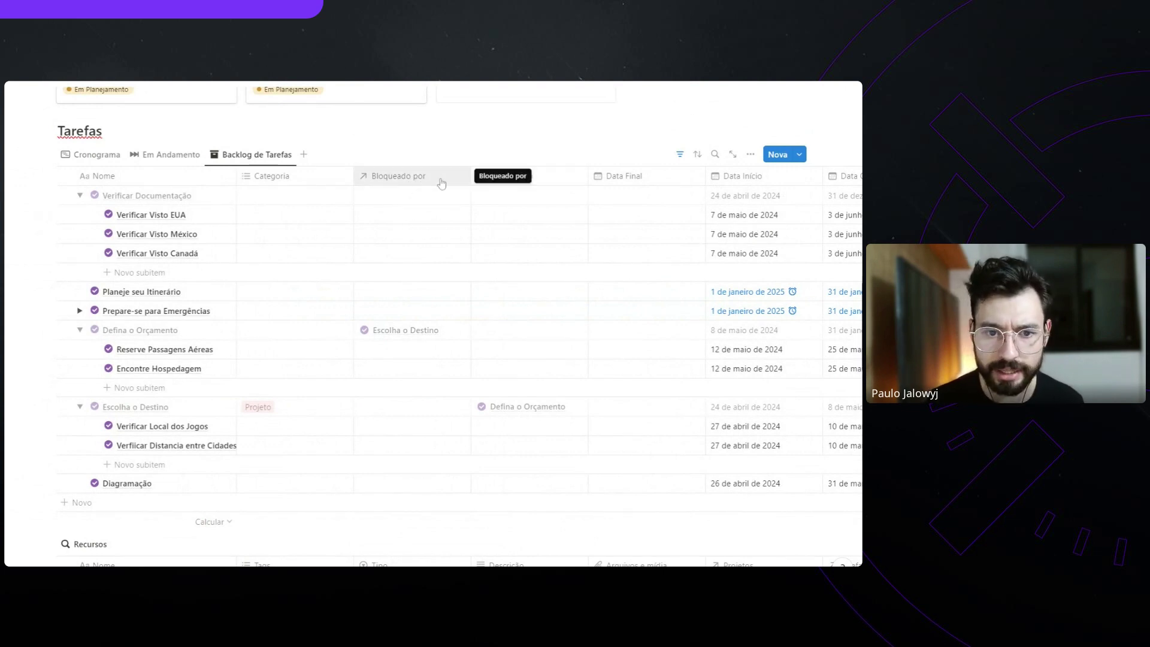
{"action": "left_click", "coordinate": [300, 177]}
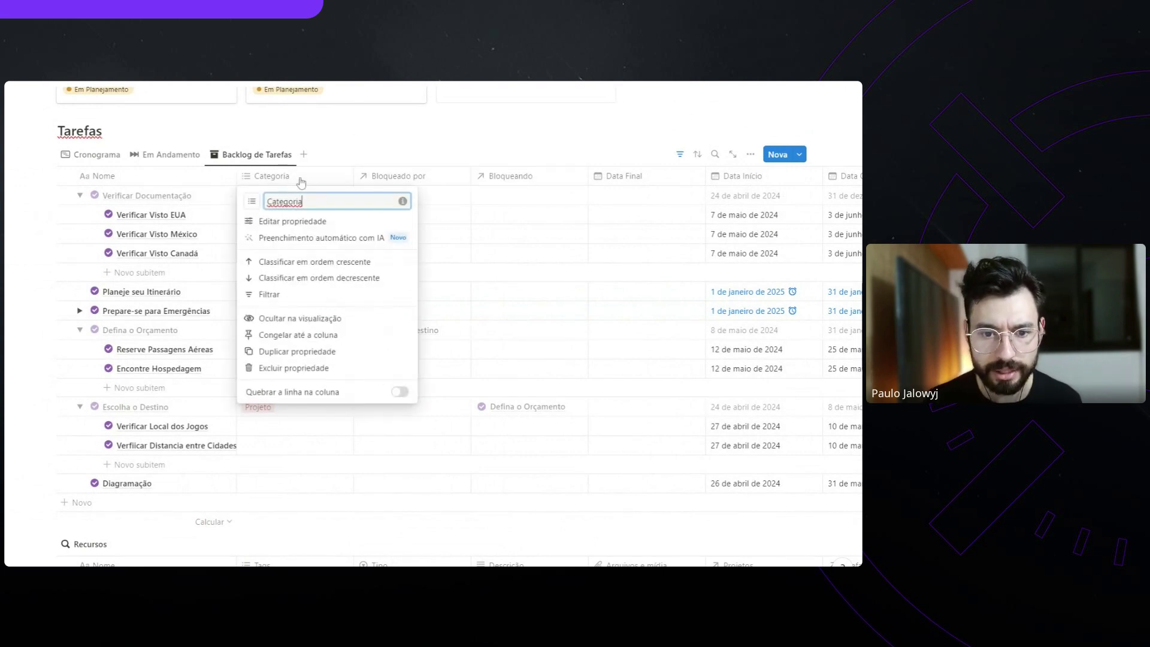
{"action": "left_click", "coordinate": [315, 319]}
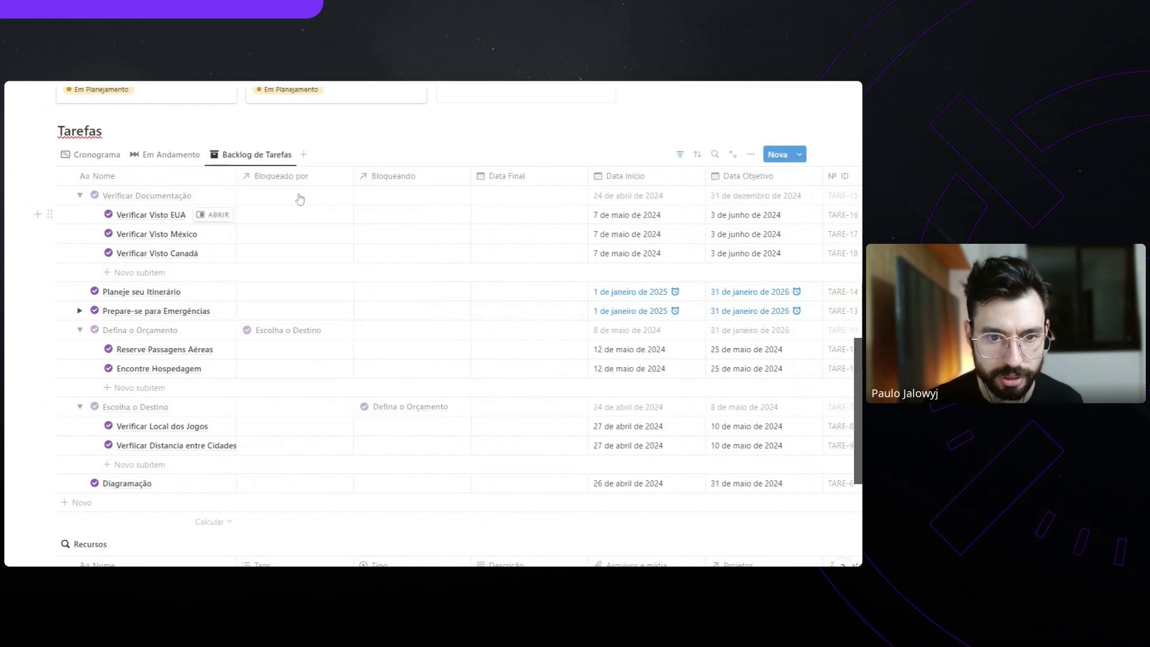
Hide the Bloqueado por and Bloqueando properties in the Backlog de Tarefas table
{"action": "left_click", "coordinate": [298, 177]}
{"action": "left_click", "coordinate": [294, 302]}
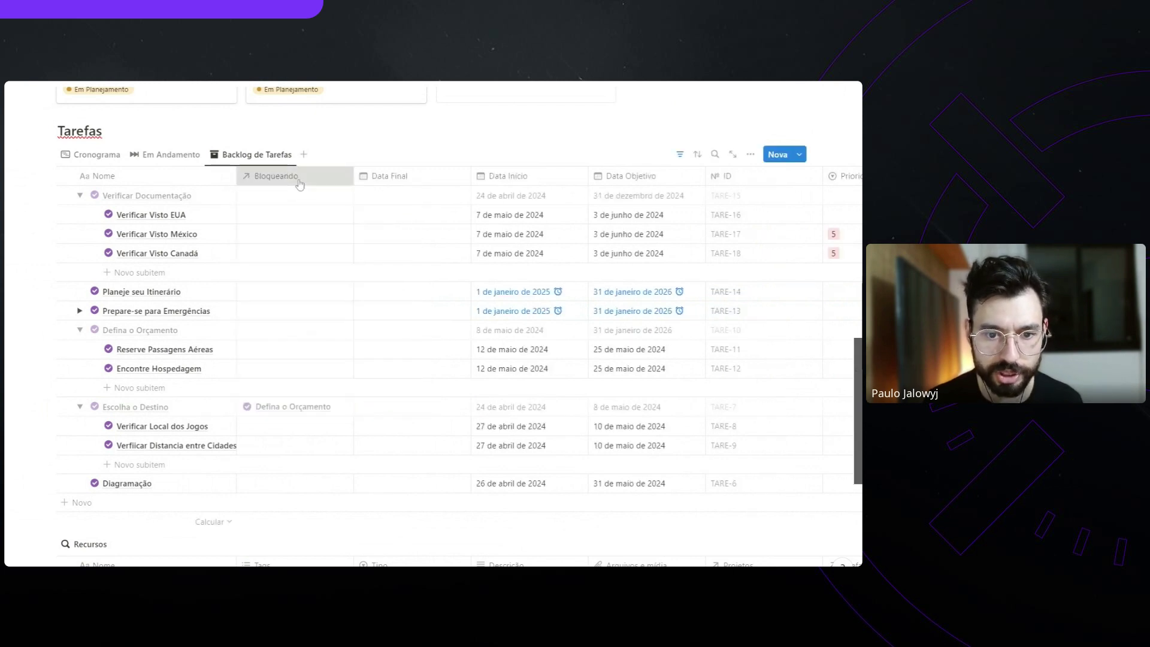
{"action": "left_click", "coordinate": [299, 176]}
{"action": "left_click", "coordinate": [306, 303]}
Hide the three date properties Data Final, Data Início and Data Objetivo in the Backlog de Tarefas table
{"action": "left_click", "coordinate": [297, 177]}
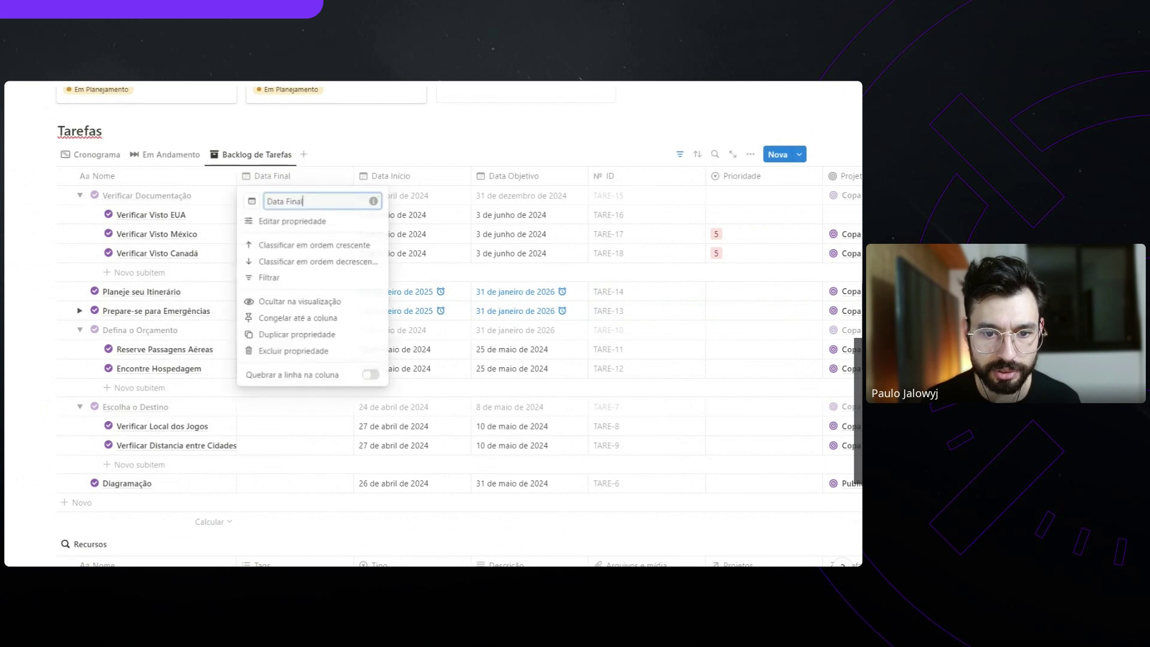
{"action": "left_click", "coordinate": [300, 302]}
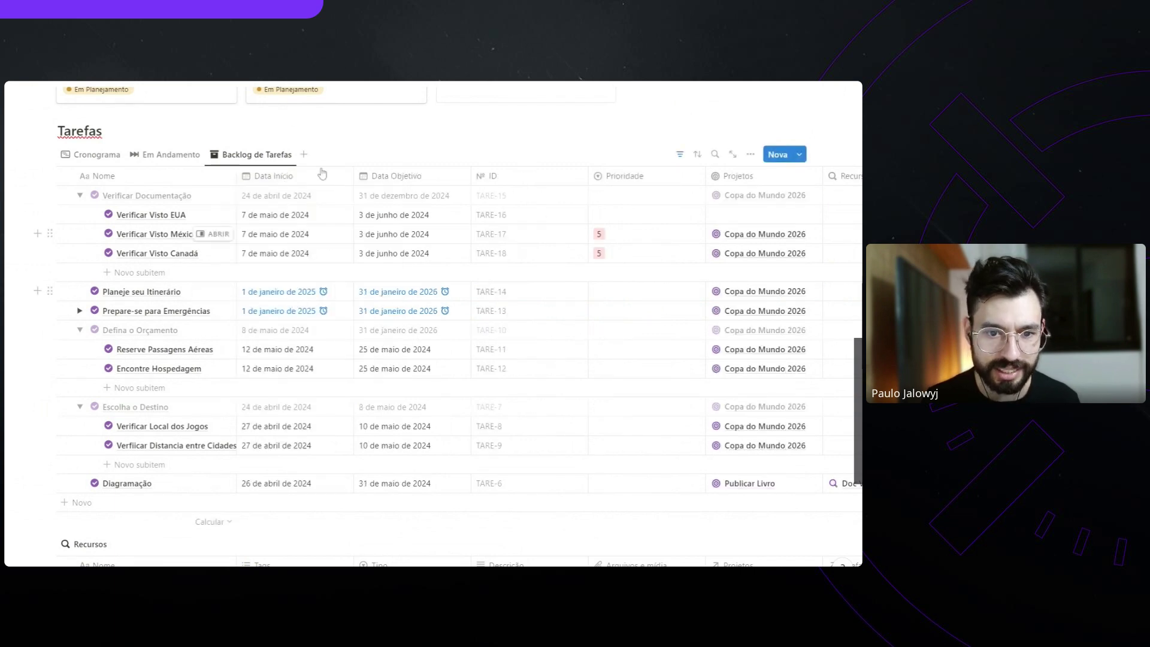
{"action": "left_click", "coordinate": [276, 177]}
{"action": "left_click", "coordinate": [300, 300]}
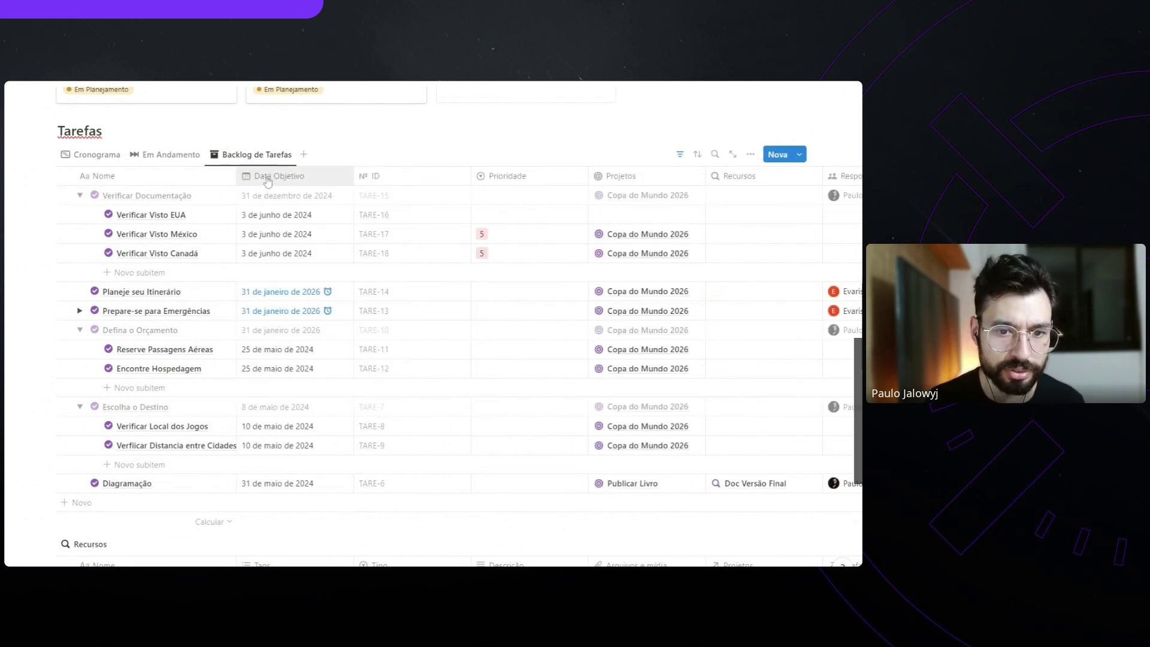
{"action": "left_click", "coordinate": [270, 176]}
{"action": "left_click", "coordinate": [300, 301]}
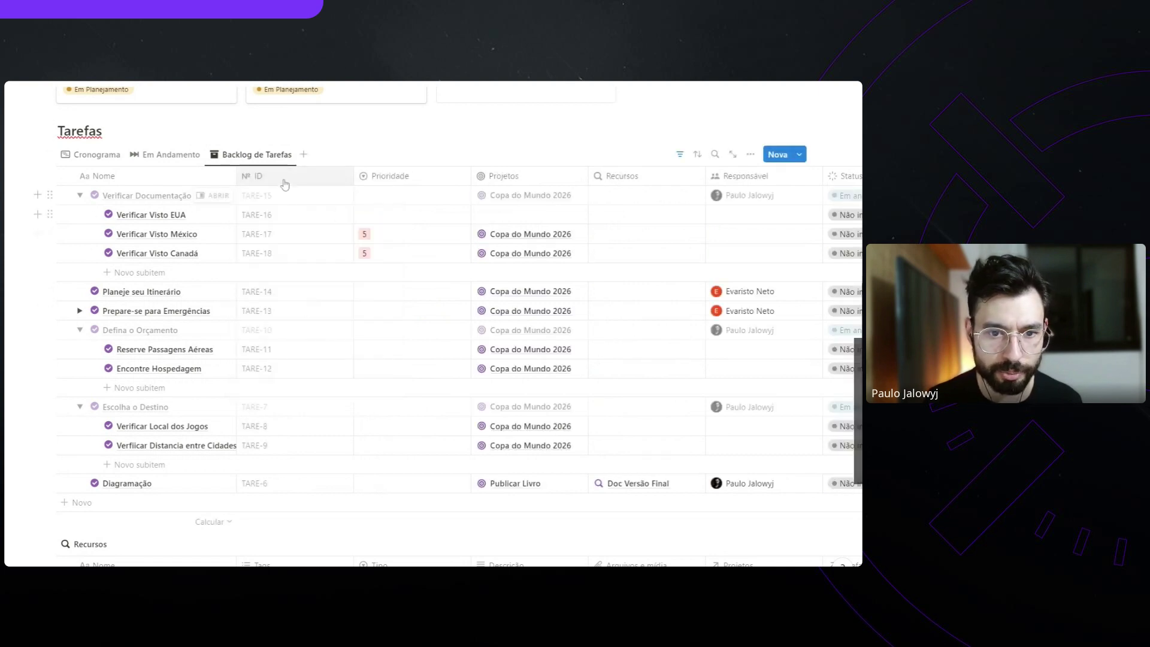
Move the ID column in front of Nome and narrow the Prioridade column in Backlog de Tarefas
{"action": "left_click_drag", "start_coordinate": [282, 176], "coordinate": [118, 177]}
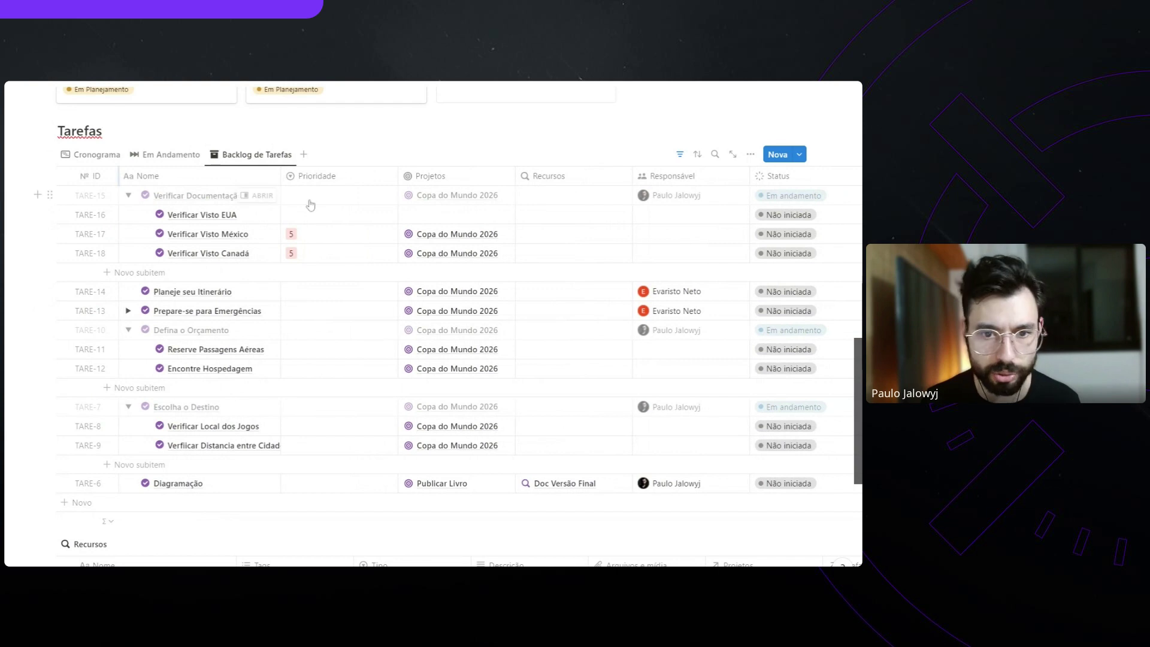
{"action": "left_click_drag", "start_coordinate": [399, 176], "coordinate": [340, 176]}
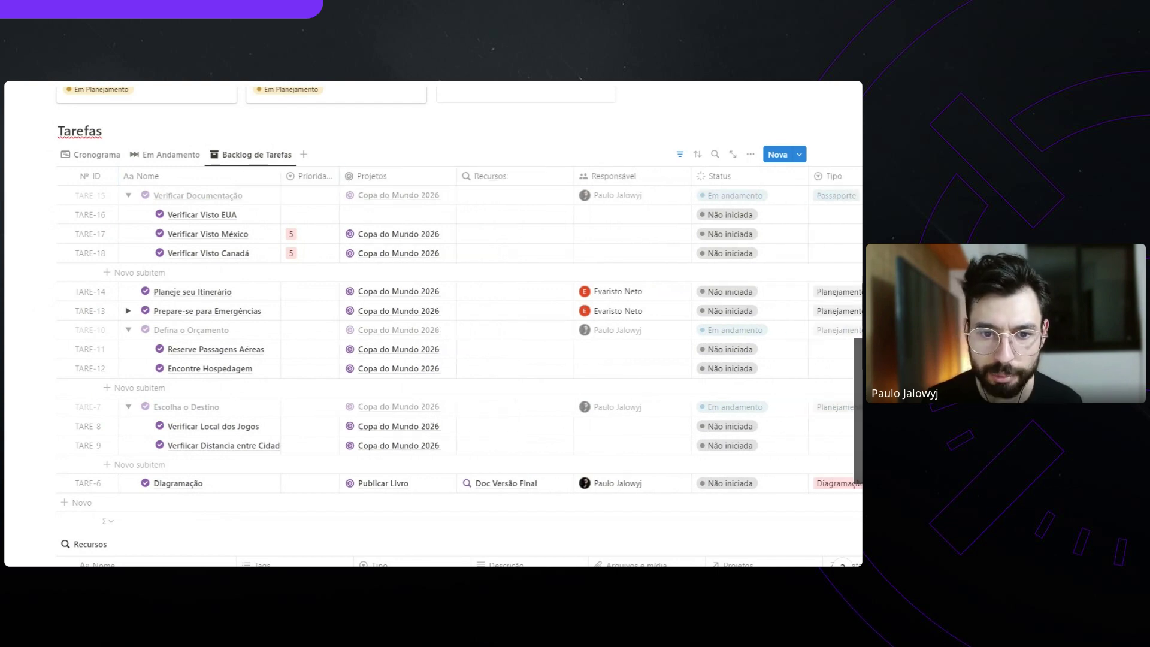
Link the Verificar Visto EUA task to the Copa do Mundo 2026 project
{"action": "left_click", "coordinate": [406, 222]}
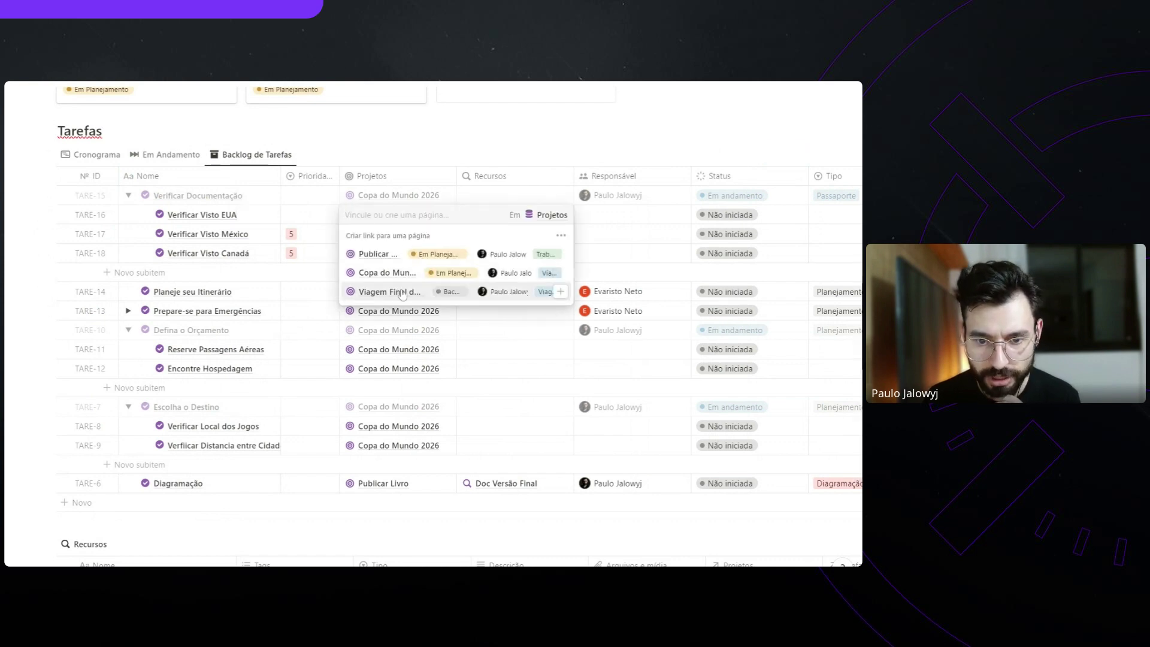
{"action": "left_click", "coordinate": [446, 272]}
{"action": "left_click", "coordinate": [519, 157]}
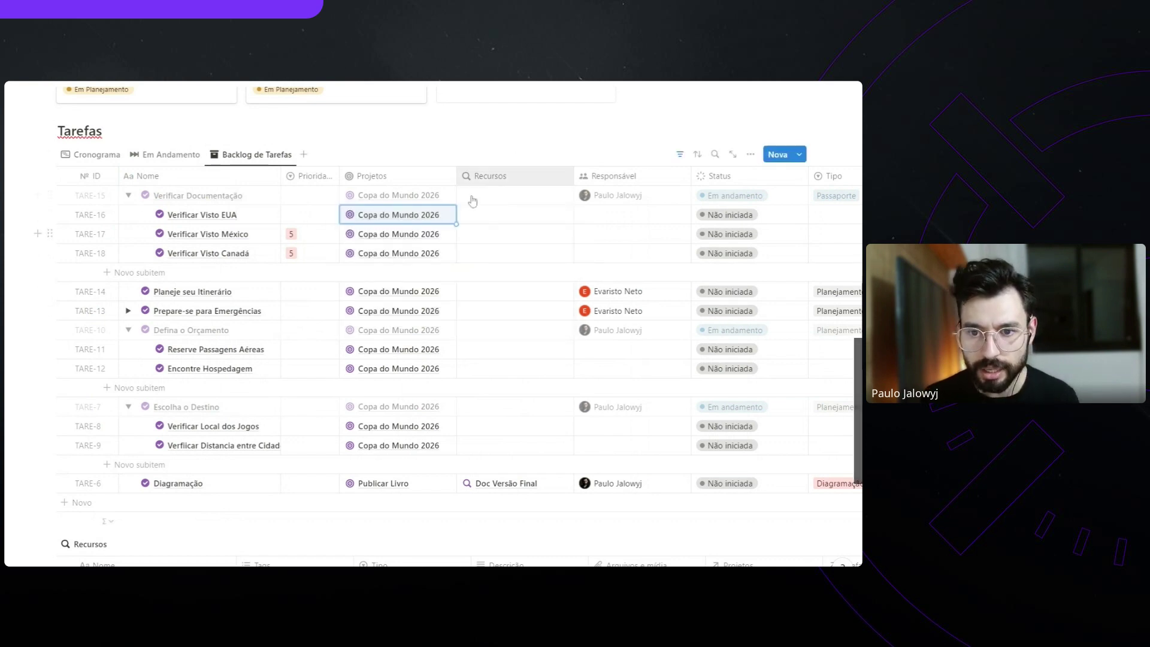
{"action": "left_click", "coordinate": [502, 179]}
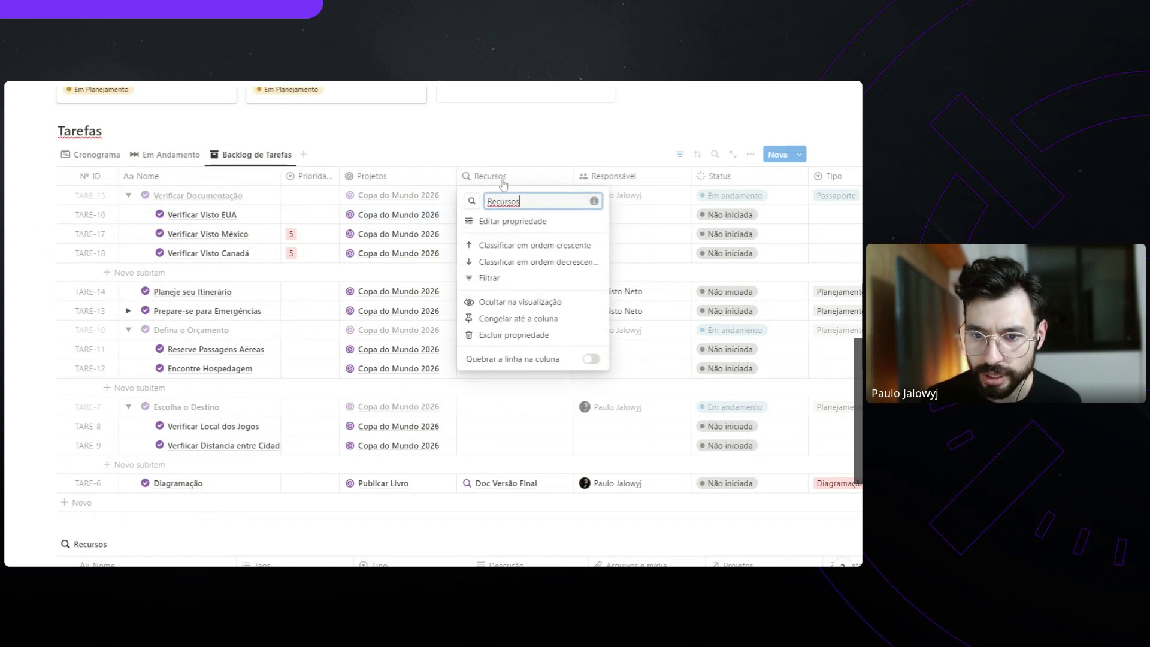
{"action": "left_click", "coordinate": [554, 156]}
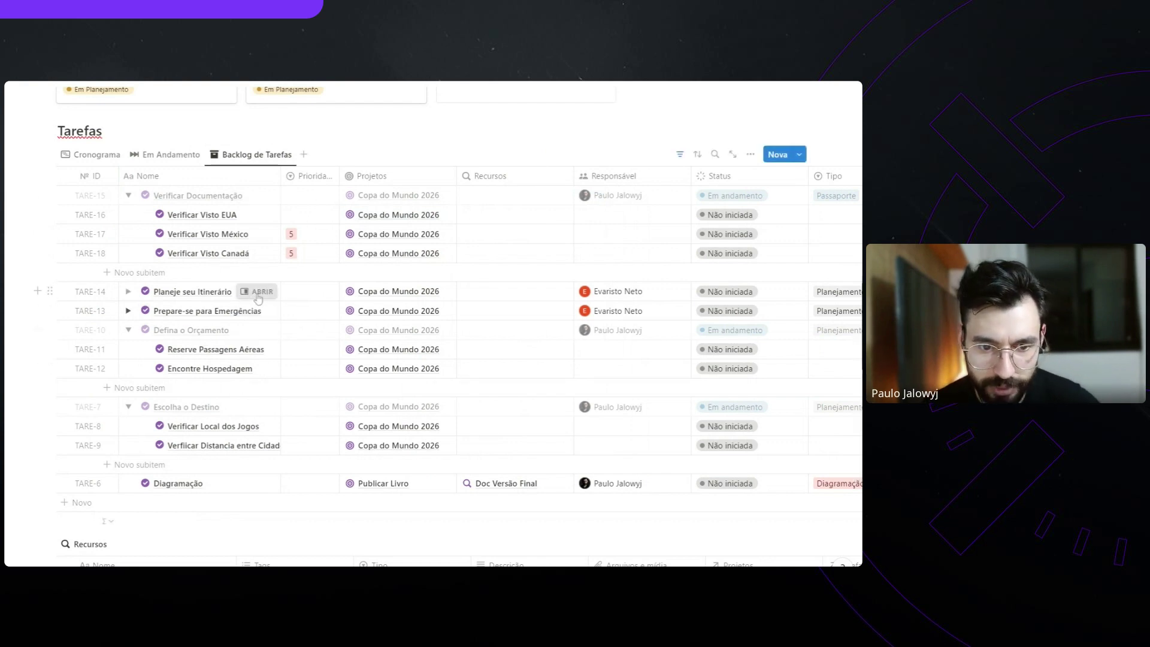
Open the Planeje seu Itinerário task page and copy its image of the 16 World Cup host cities
{"action": "left_click", "coordinate": [258, 292]}
{"action": "scroll", "coordinate": [594, 371], "scroll_direction": "down", "scroll_amount": 5}
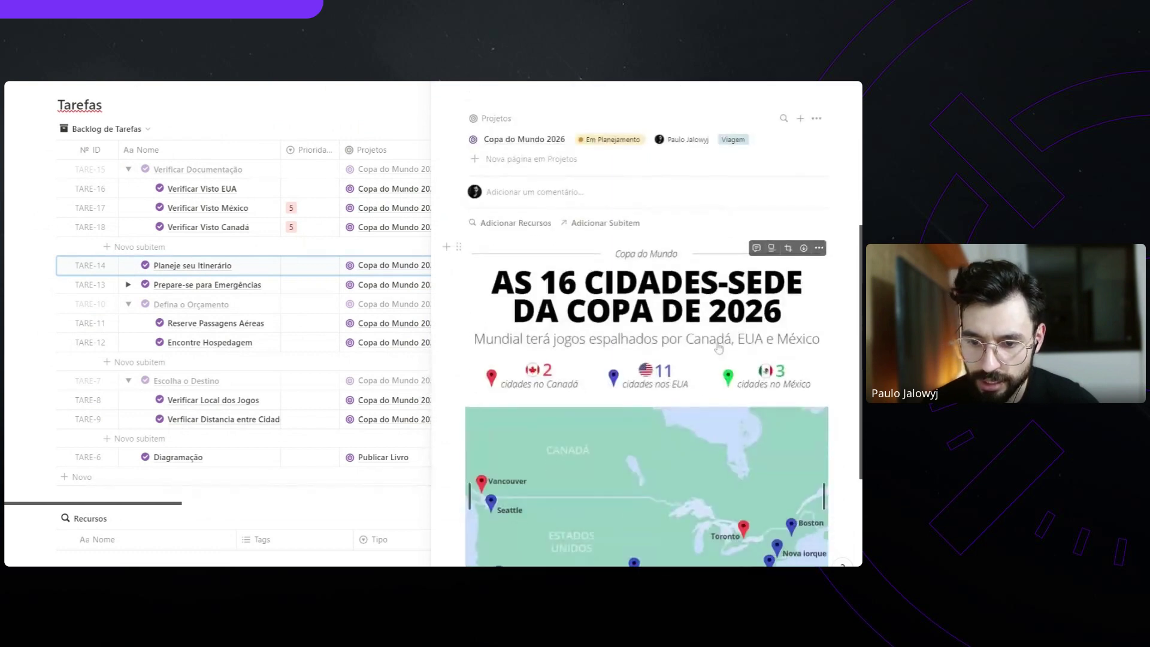
{"action": "scroll", "coordinate": [635, 383], "scroll_direction": "up", "scroll_amount": 2}
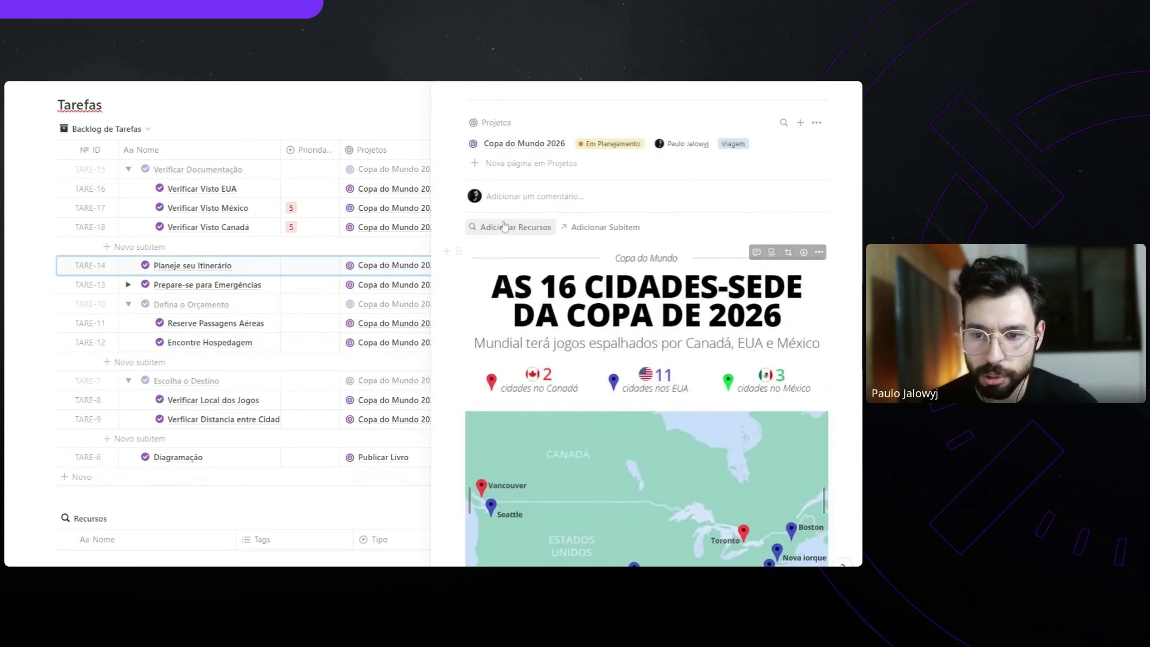
{"action": "right_click", "coordinate": [589, 341]}
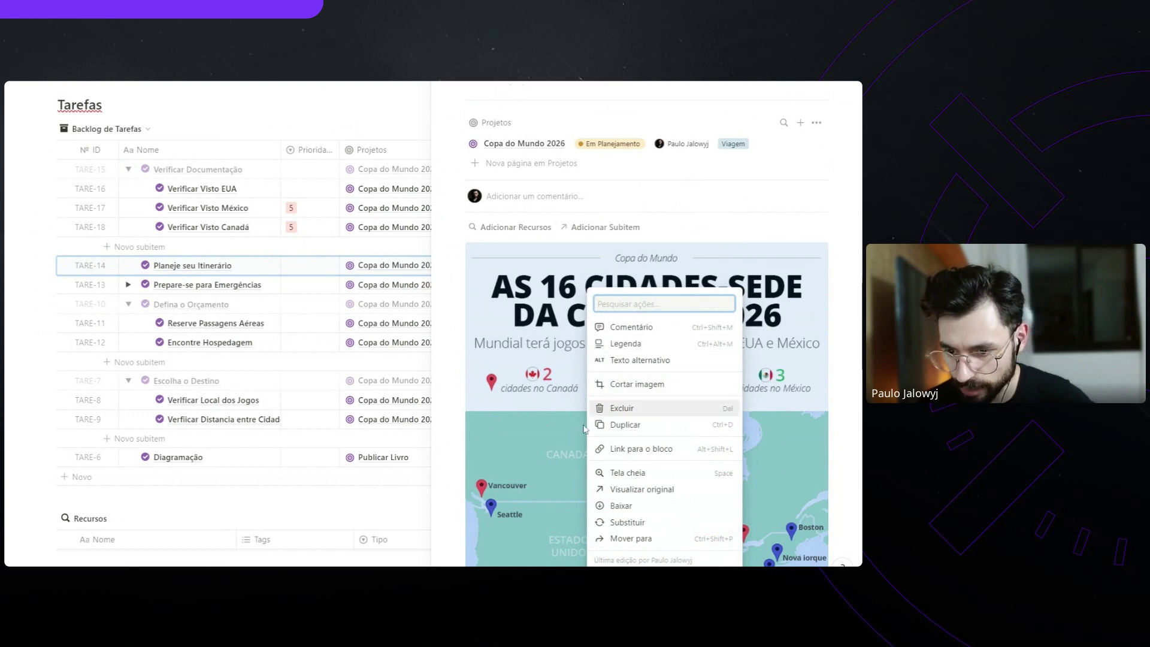
{"action": "left_click", "coordinate": [554, 426]}
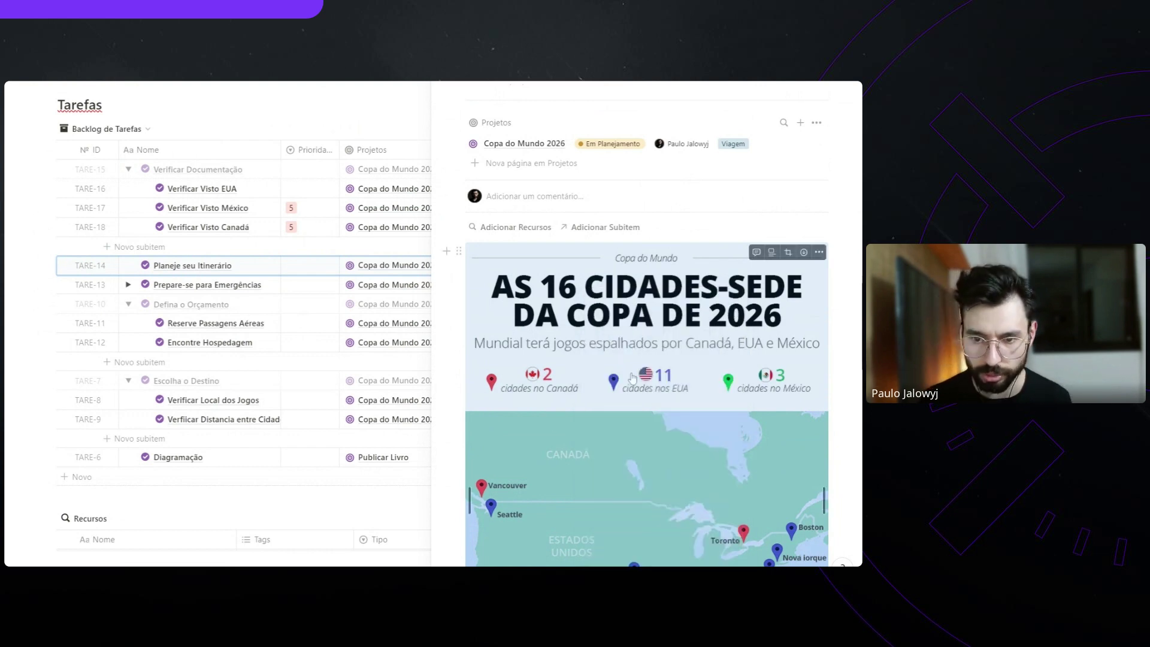
Create a linked resource named Cidades Copa do Mundo in the Planeje seu Itinerário task and give it the magnifying glass icon
{"action": "left_click", "coordinate": [513, 231]}
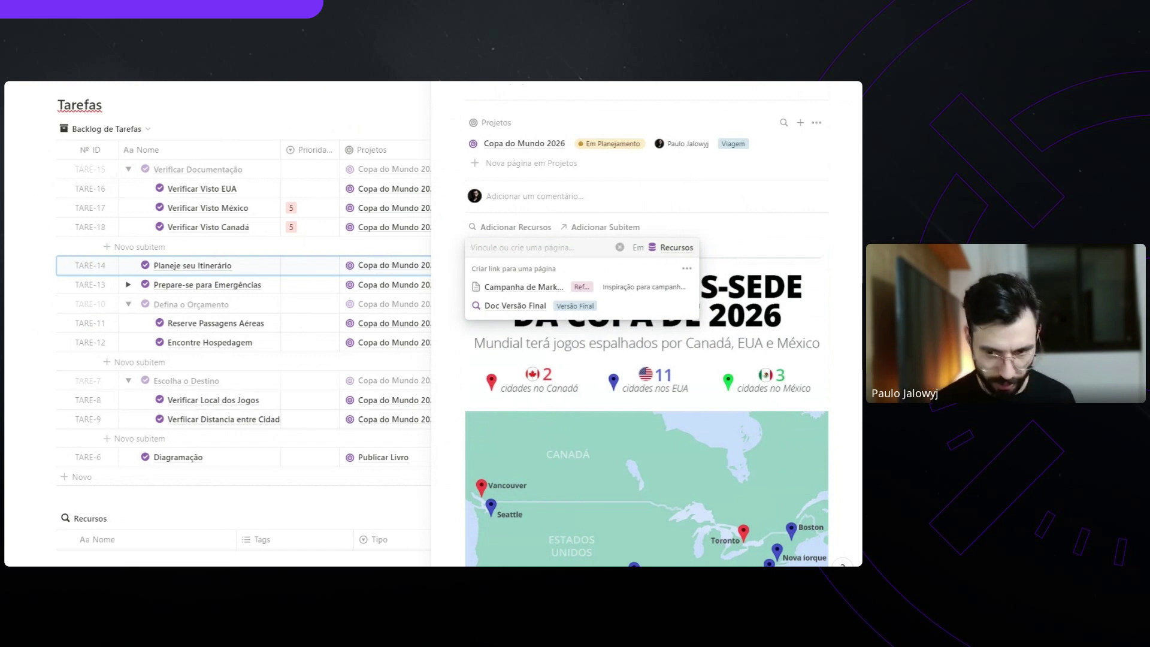
{"action": "type", "text": "Cidades Copa do Mundo"}
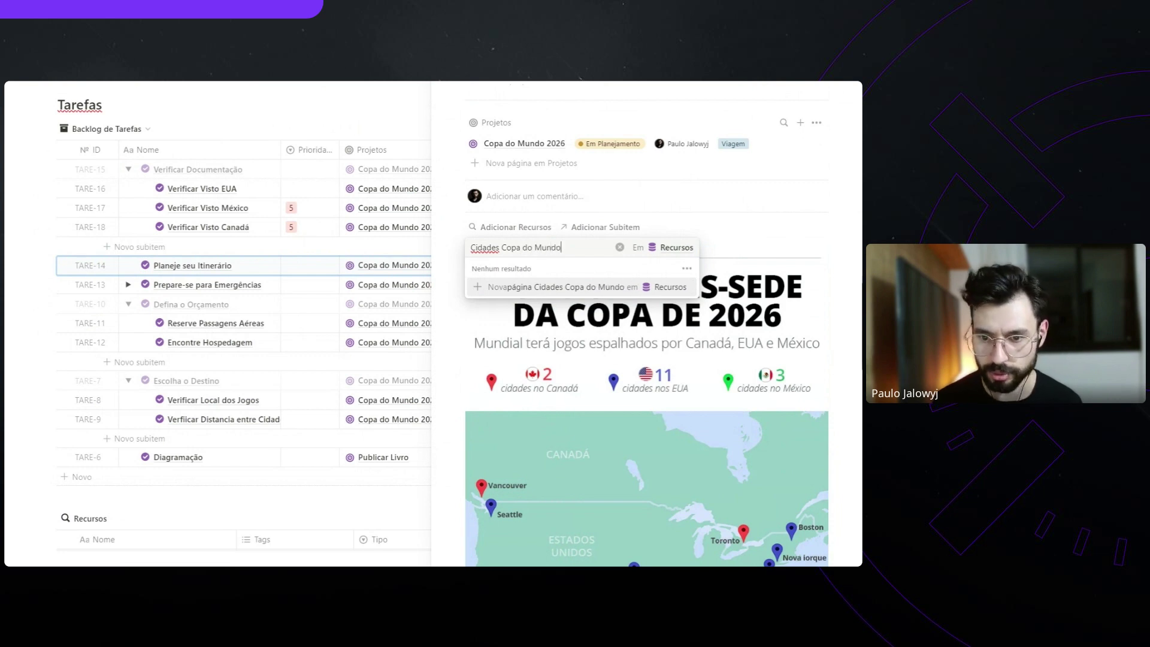
{"action": "key", "text": "Return"}
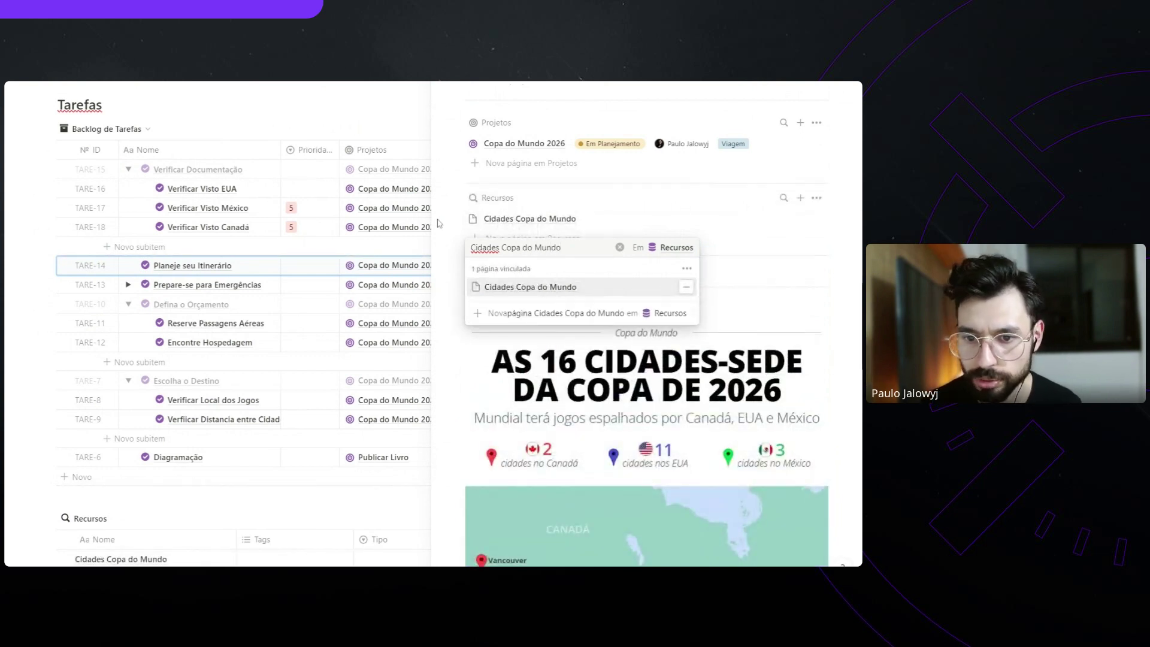
{"action": "left_click", "coordinate": [474, 224]}
{"action": "left_click", "coordinate": [474, 221]}
{"action": "left_click", "coordinate": [408, 239]}
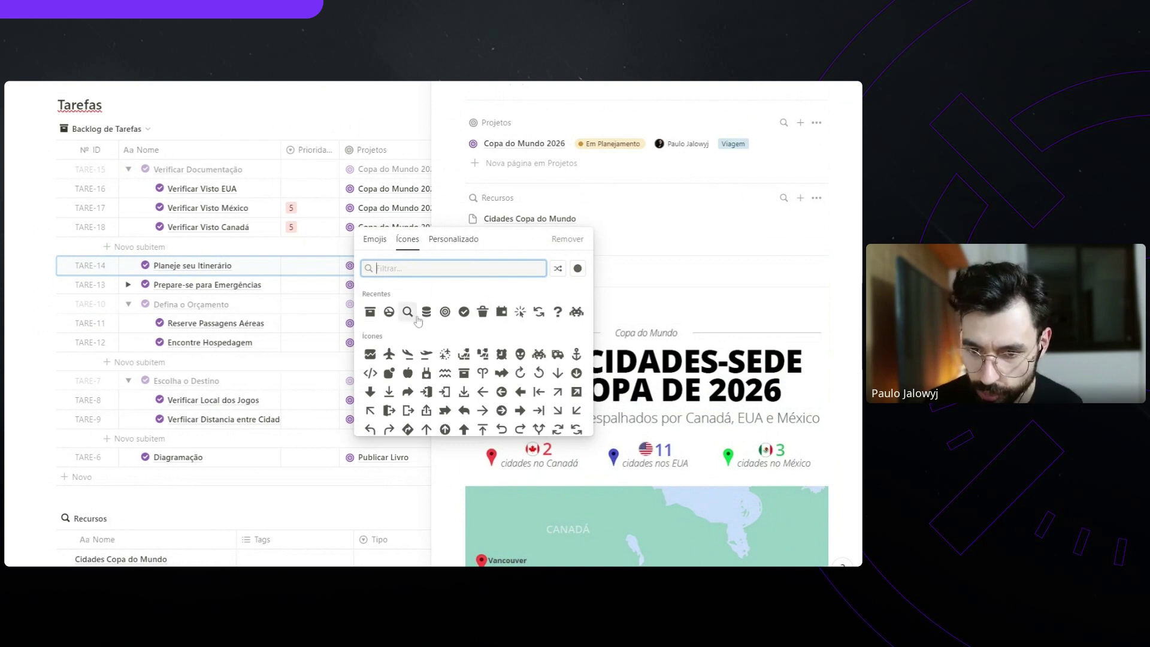
{"action": "left_click", "coordinate": [407, 312]}
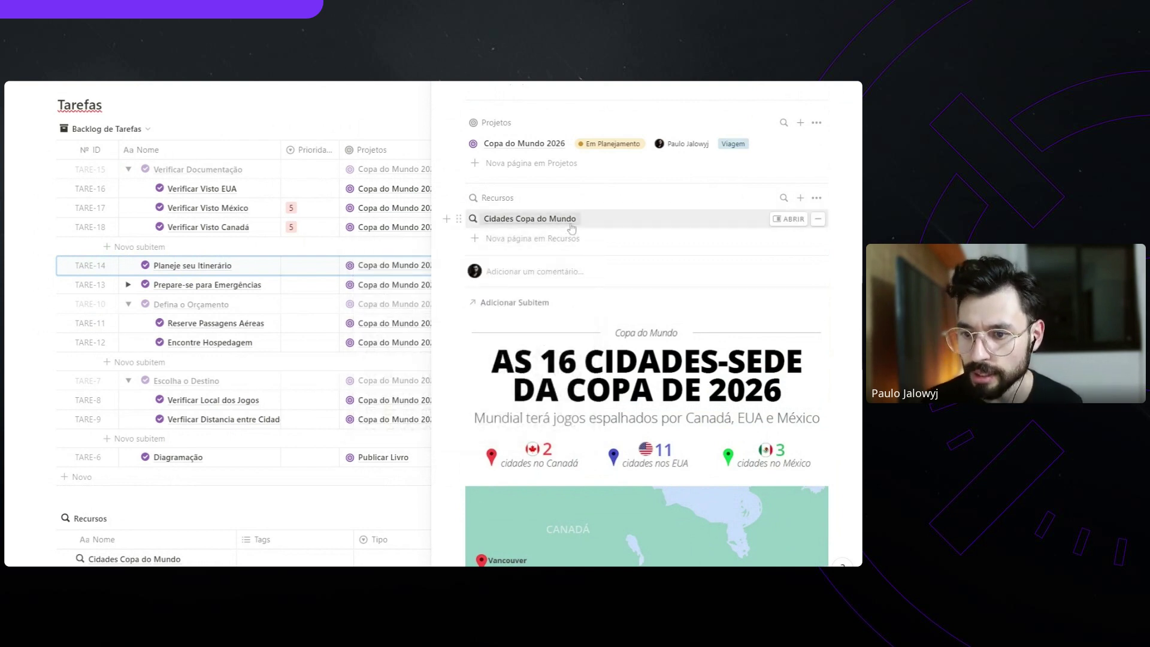
Open the Cidades Copa do Mundo resource page and paste the host cities image into its body
{"action": "left_click", "coordinate": [782, 219]}
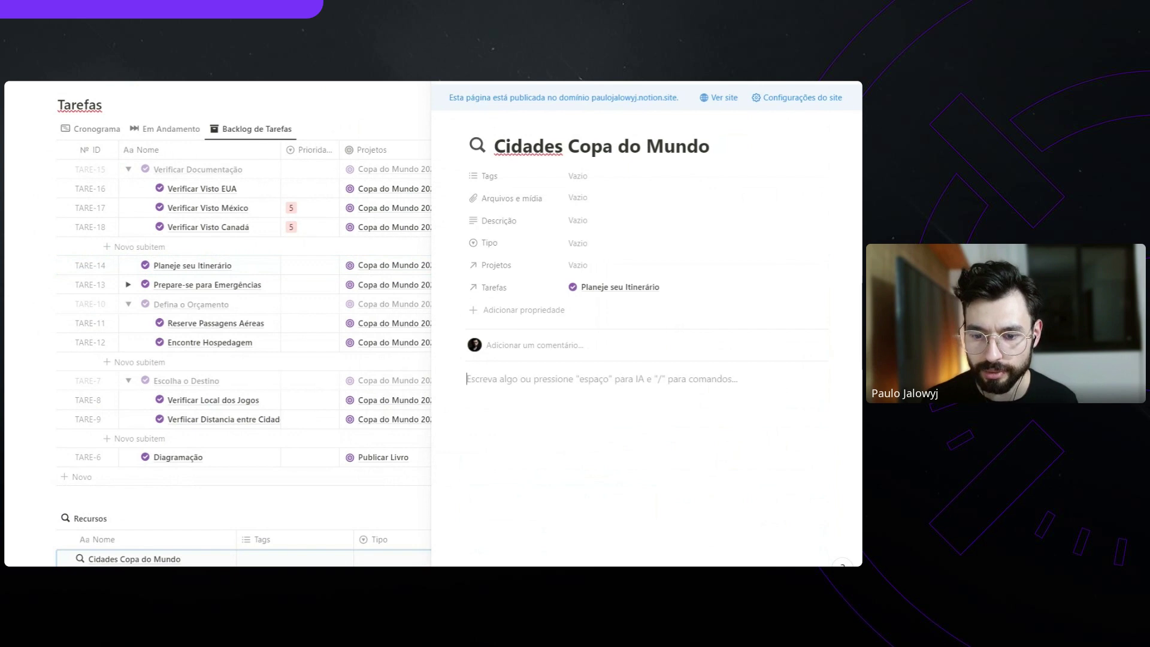
{"action": "key", "text": "ctrl+v"}
{"action": "key", "text": "Escape"}
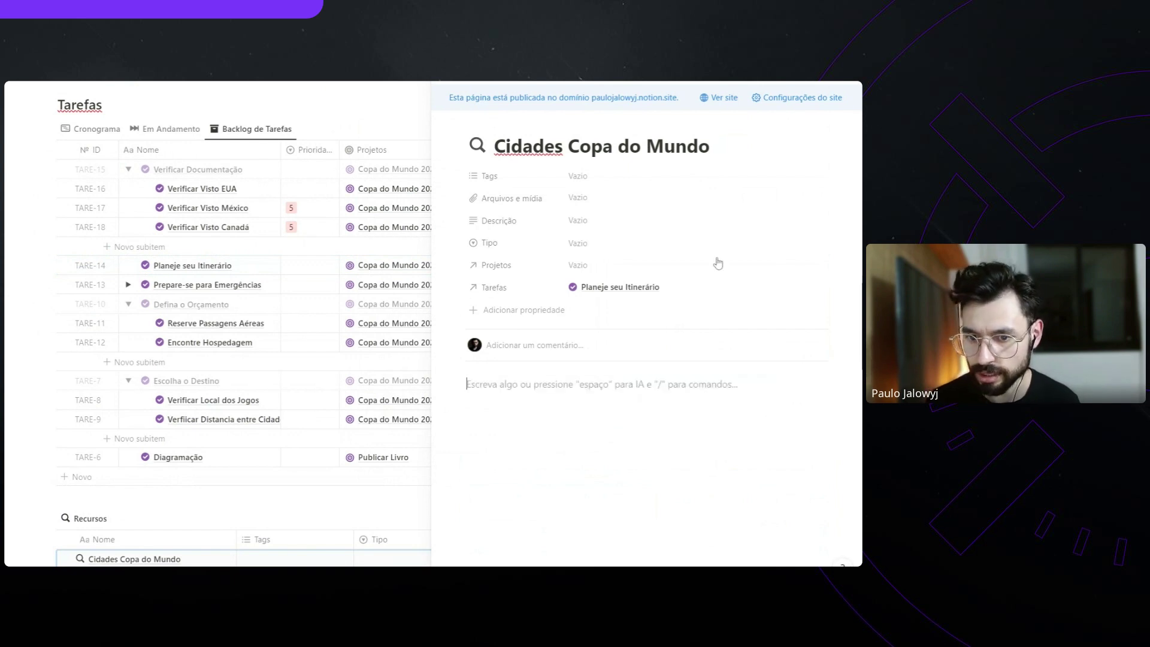
Set the Tipo of the Cidades Copa do Mundo resource to Referência
{"action": "left_click", "coordinate": [602, 243]}
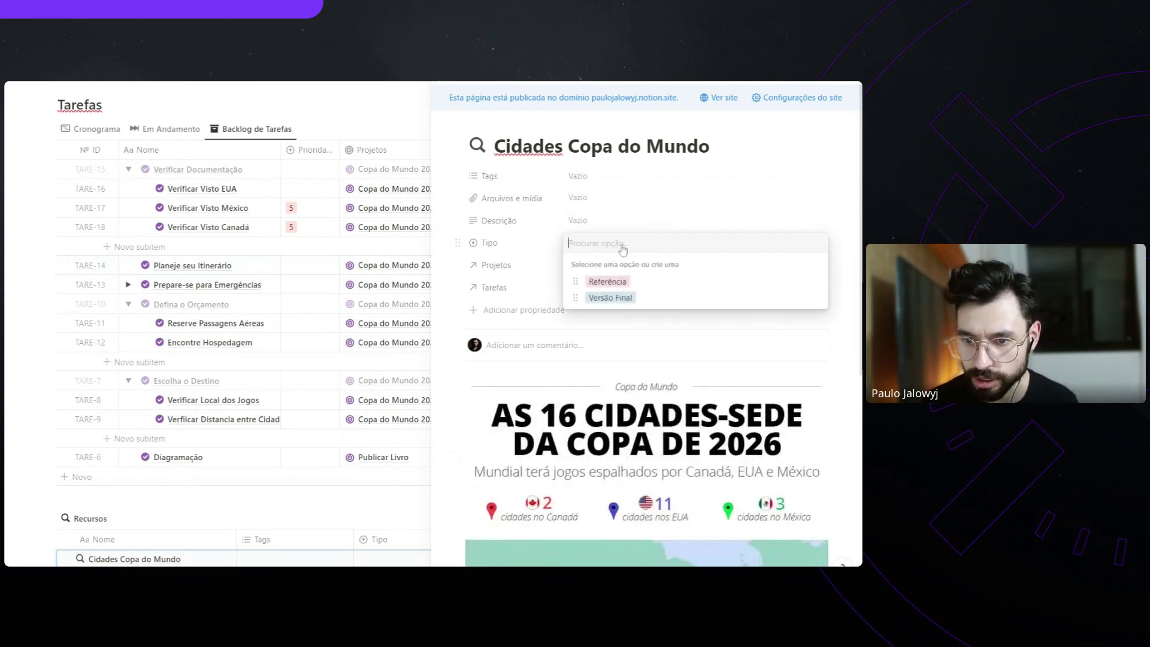
{"action": "left_click", "coordinate": [606, 281]}
{"action": "scroll", "coordinate": [635, 276], "scroll_direction": "down", "scroll_amount": 7}
{"action": "scroll", "coordinate": [637, 283], "scroll_direction": "up", "scroll_amount": 4}
{"action": "scroll", "coordinate": [638, 279], "scroll_direction": "up", "scroll_amount": 5}
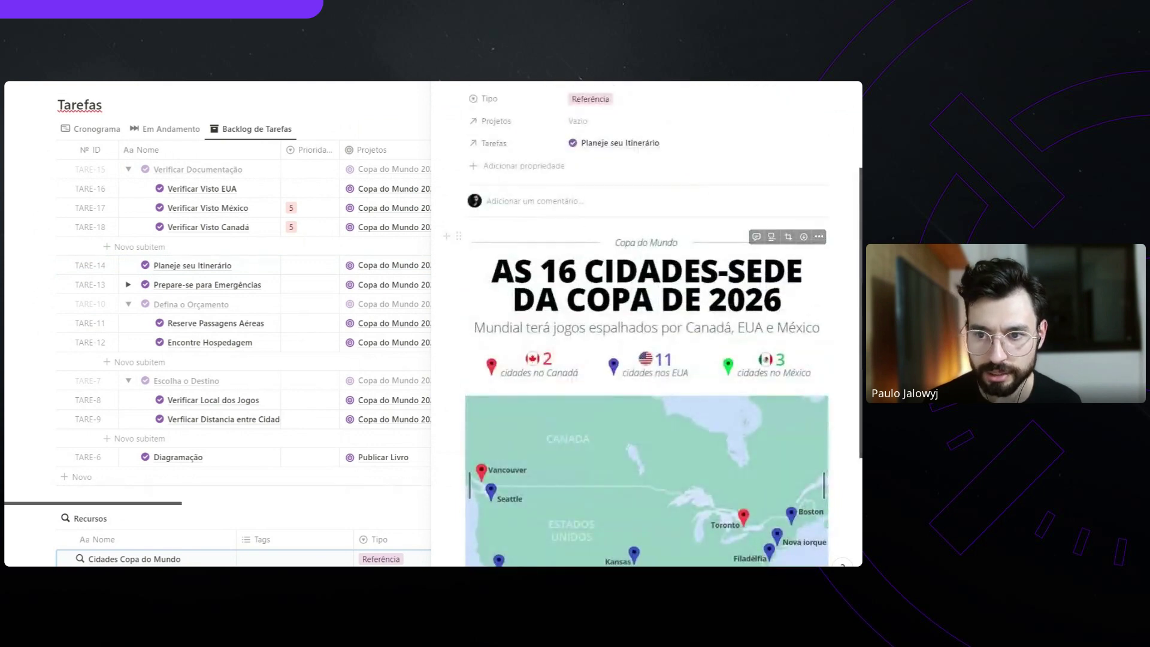
Enter the resource's Descrição as "Cidades que serão realizados os jogos da copa do mundo 2026"
{"action": "left_click", "coordinate": [588, 223]}
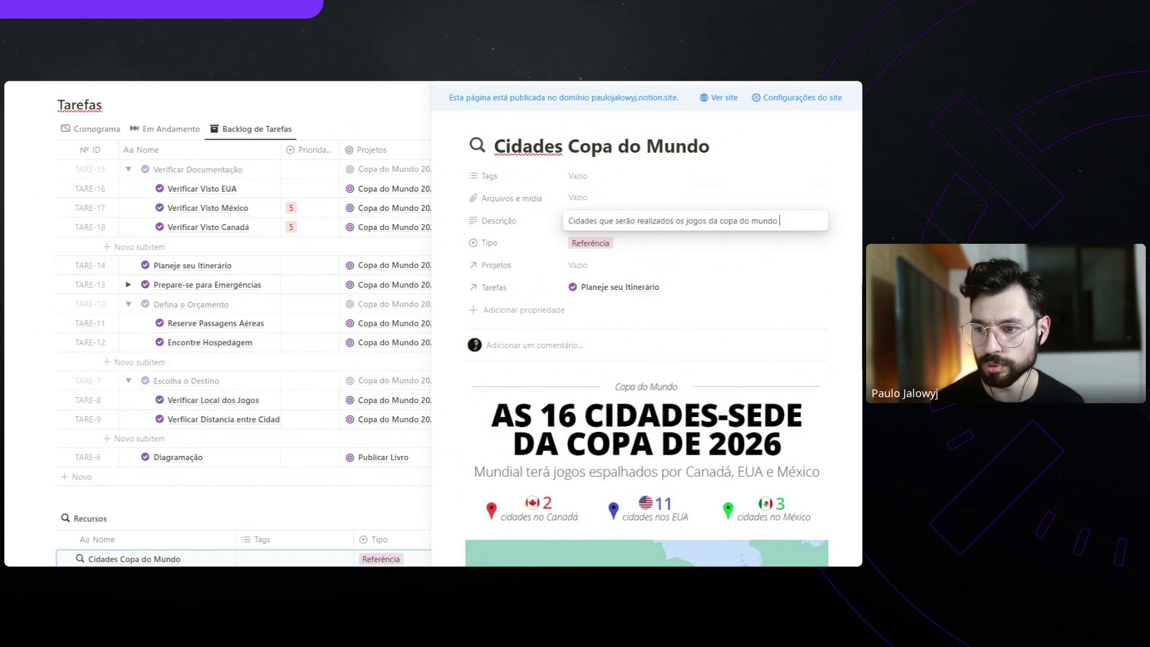
{"action": "type", "text": "6"}
{"action": "key", "text": "Return"}
{"action": "left_click", "coordinate": [599, 199]}
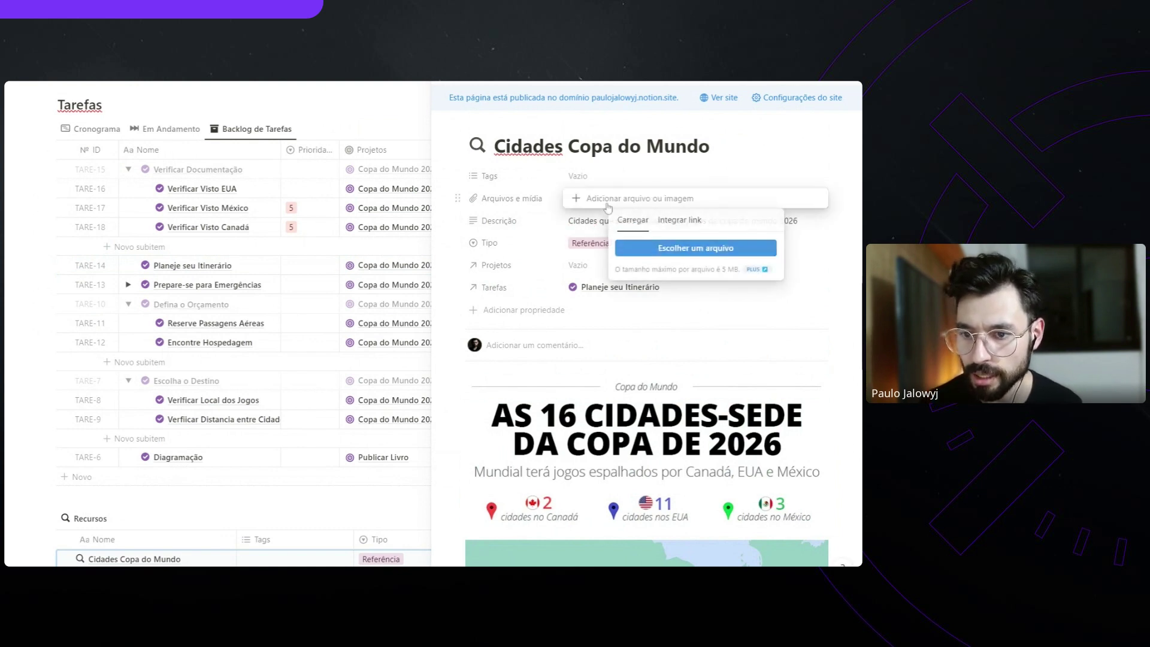
{"action": "left_click", "coordinate": [825, 256]}
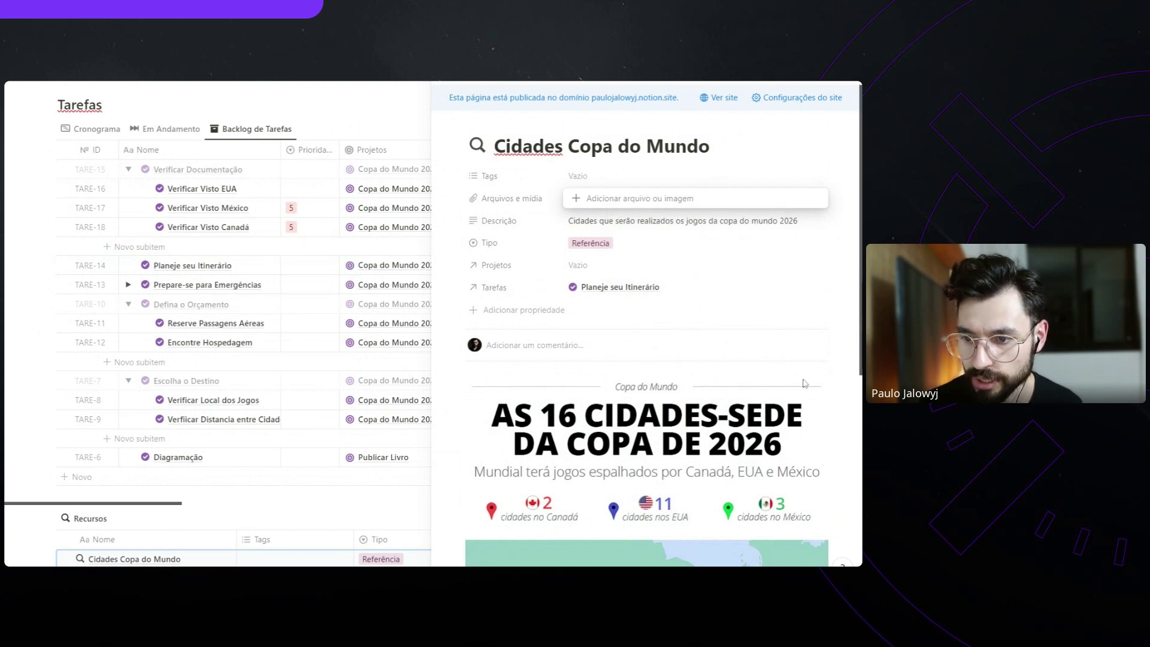
Create and assign the tag Localidade to the Cidades Copa do Mundo resource, and close its page
{"action": "left_click", "coordinate": [623, 176]}
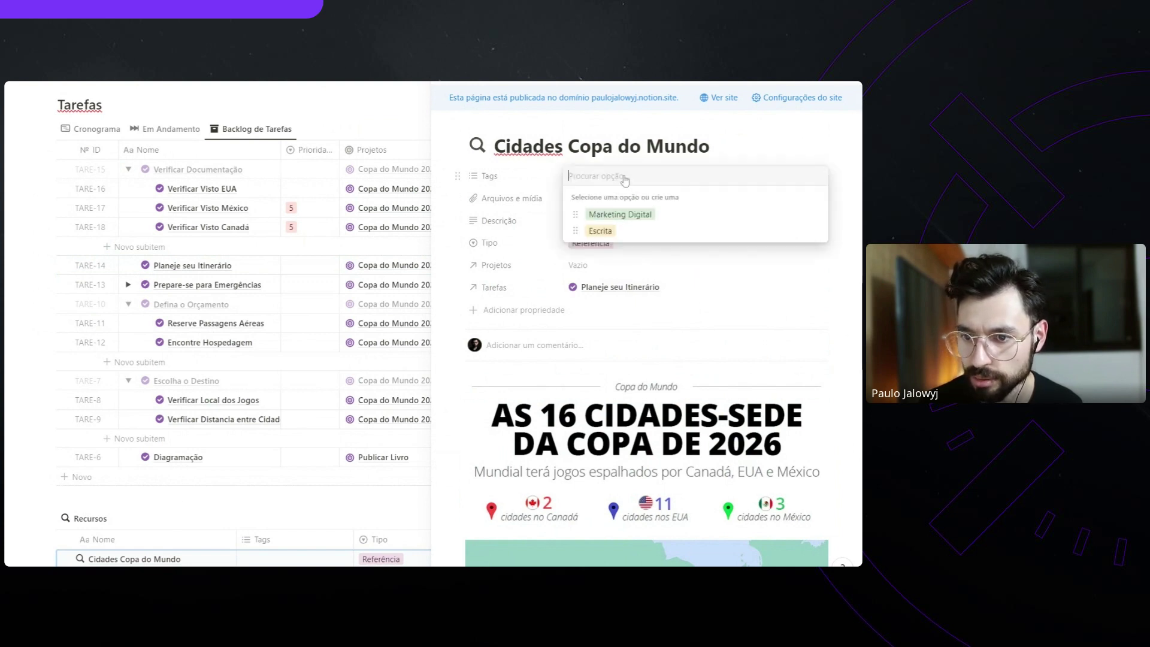
{"action": "left_click", "coordinate": [827, 262]}
{"action": "left_click", "coordinate": [623, 176]}
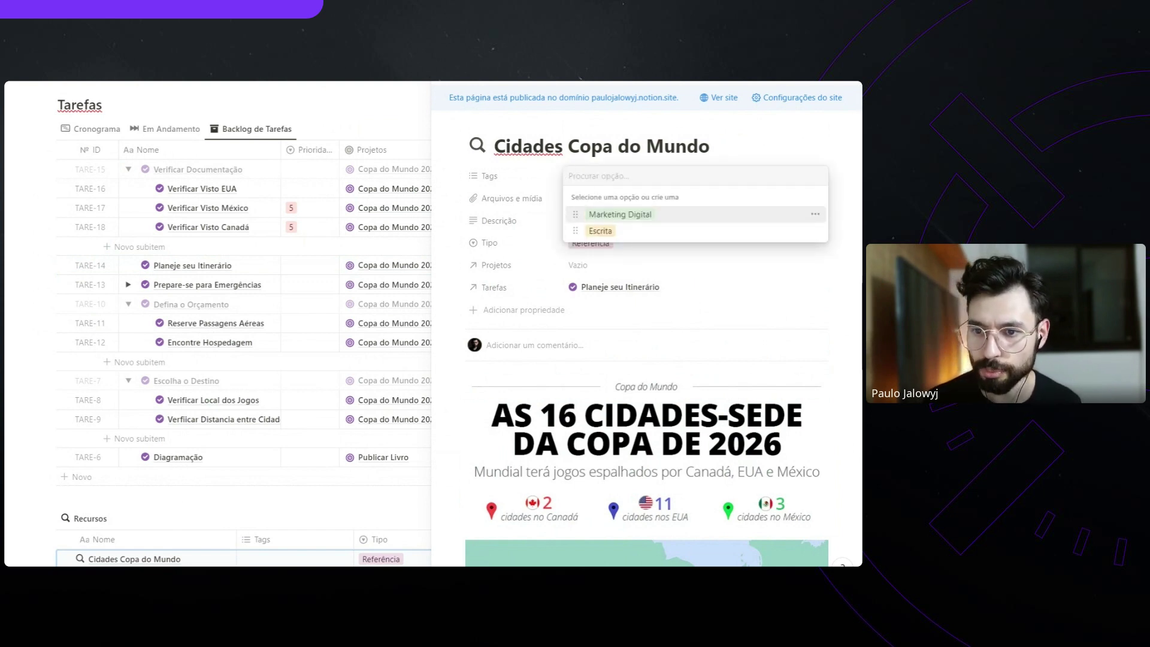
{"action": "type", "text": "Localidade"}
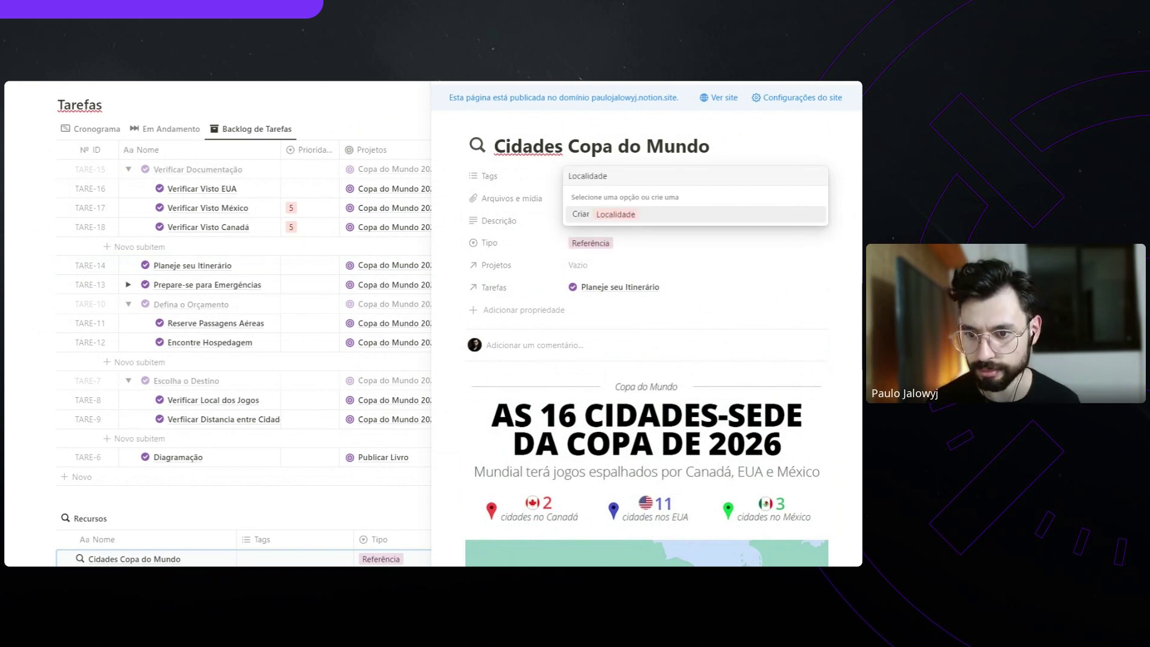
{"action": "key", "text": "Return"}
{"action": "left_click", "coordinate": [839, 172]}
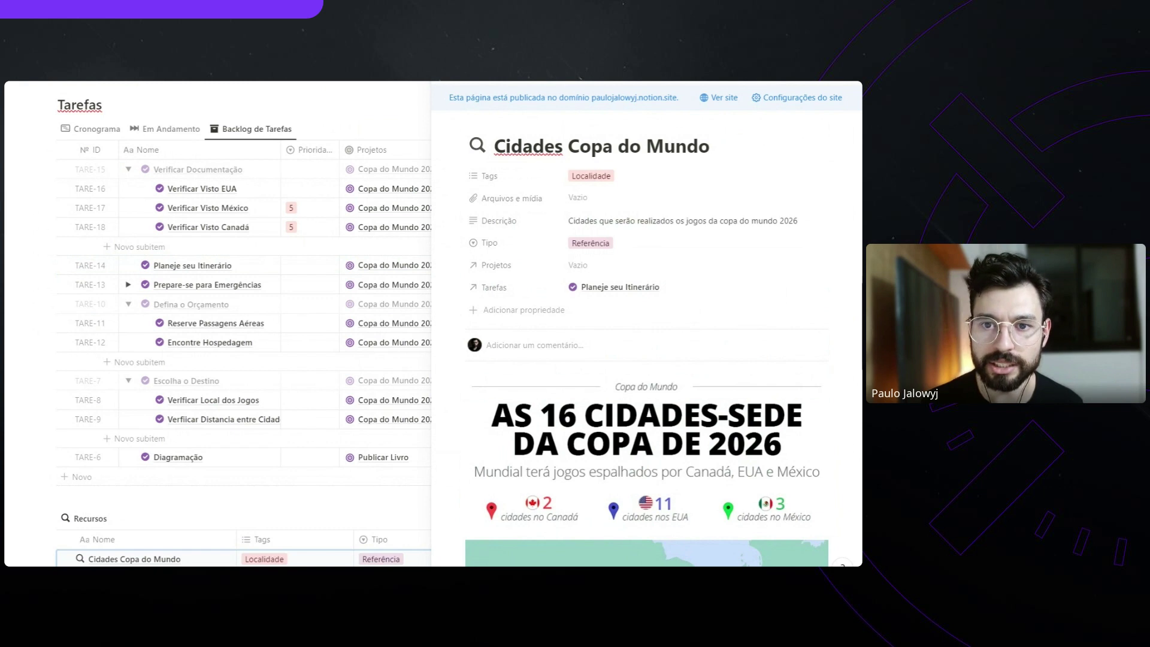
{"action": "left_click", "coordinate": [450, 81]}
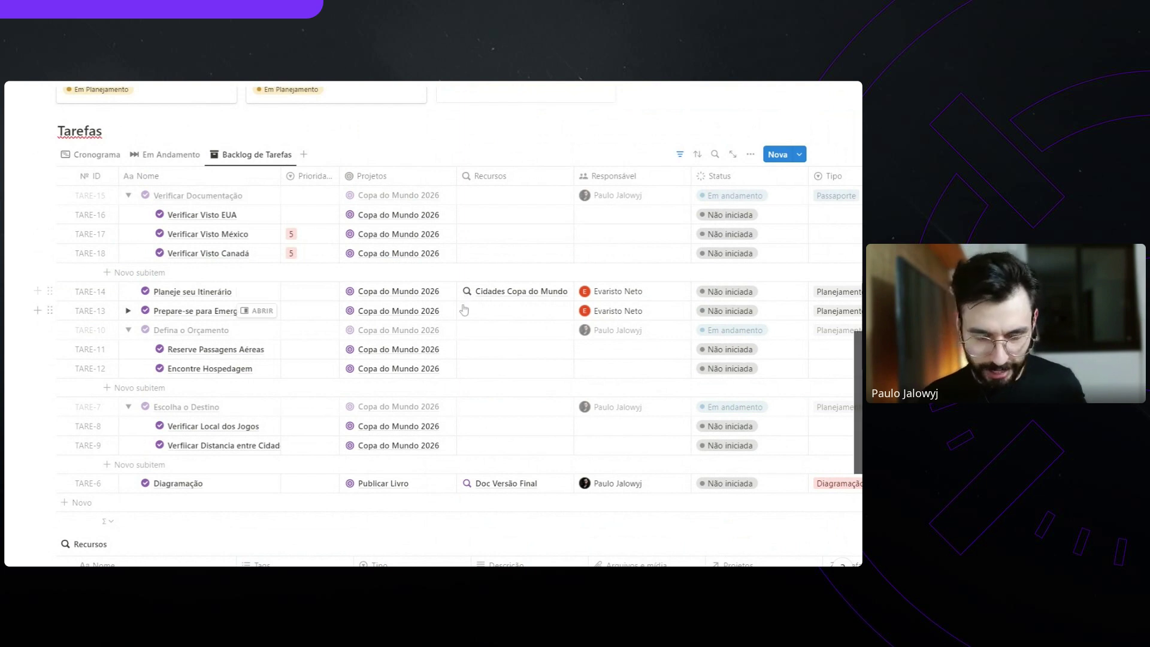
Review the Recursos table entries and the remaining columns of the Backlog de Tarefas table
{"action": "scroll", "coordinate": [477, 326], "scroll_direction": "down", "scroll_amount": 1}
{"action": "scroll", "coordinate": [476, 330], "scroll_direction": "down", "scroll_amount": 5}
{"action": "scroll", "coordinate": [549, 347], "scroll_direction": "up", "scroll_amount": 2}
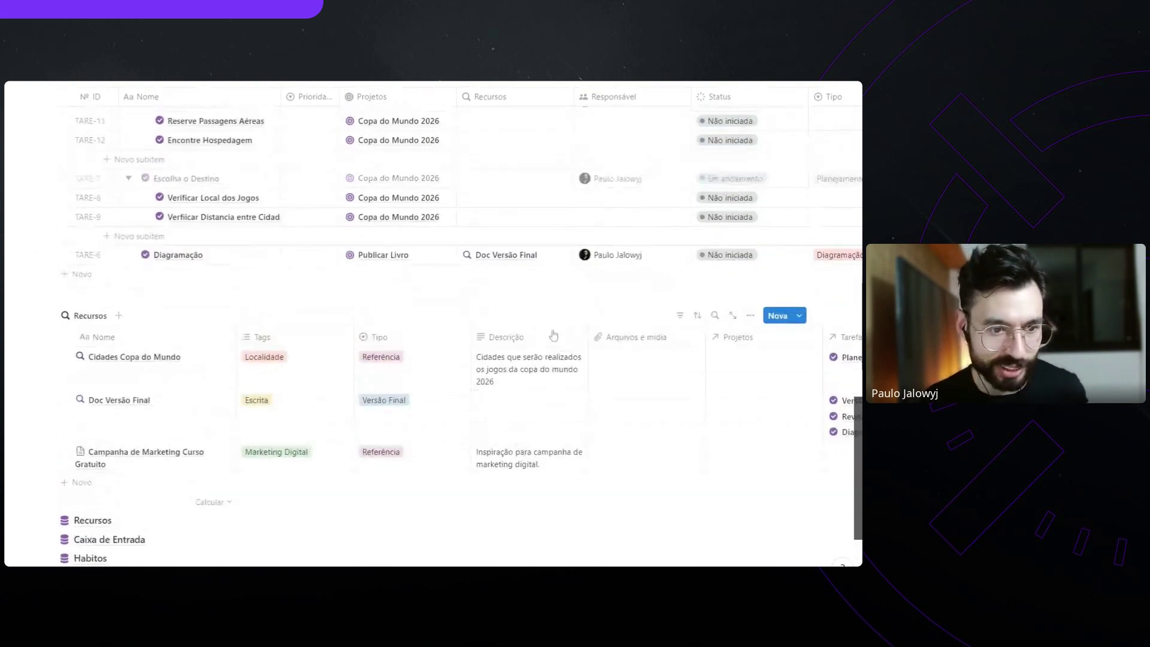
{"action": "scroll", "coordinate": [549, 348], "scroll_direction": "up", "scroll_amount": 6}
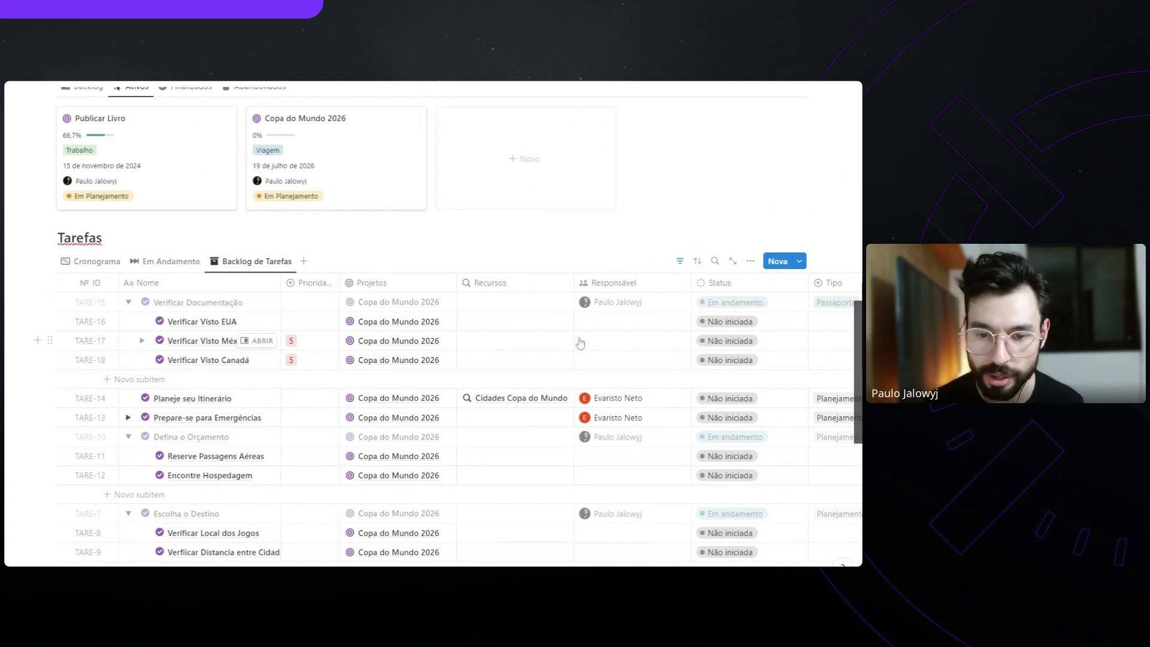
{"action": "scroll", "coordinate": [580, 343], "scroll_direction": "right", "scroll_amount": 3}
{"action": "scroll", "coordinate": [580, 346], "scroll_direction": "right", "scroll_amount": 2}
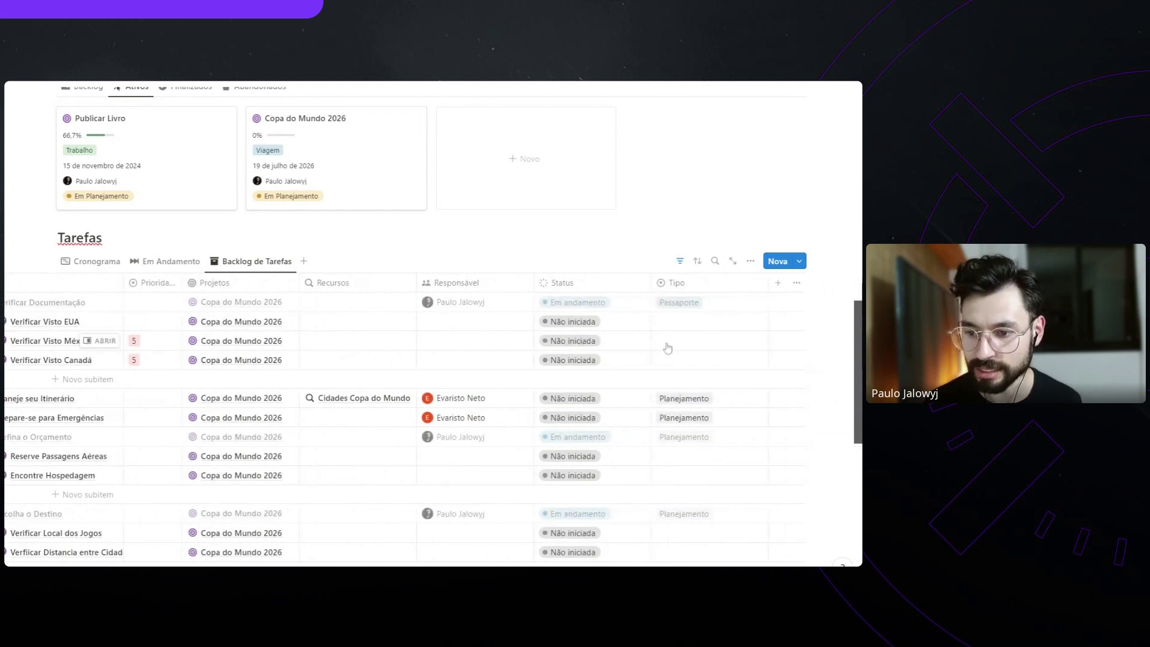
Group the Backlog de Tarefas view by the Projetos property and close the view settings
{"action": "scroll", "coordinate": [668, 348], "scroll_direction": "down", "scroll_amount": 5}
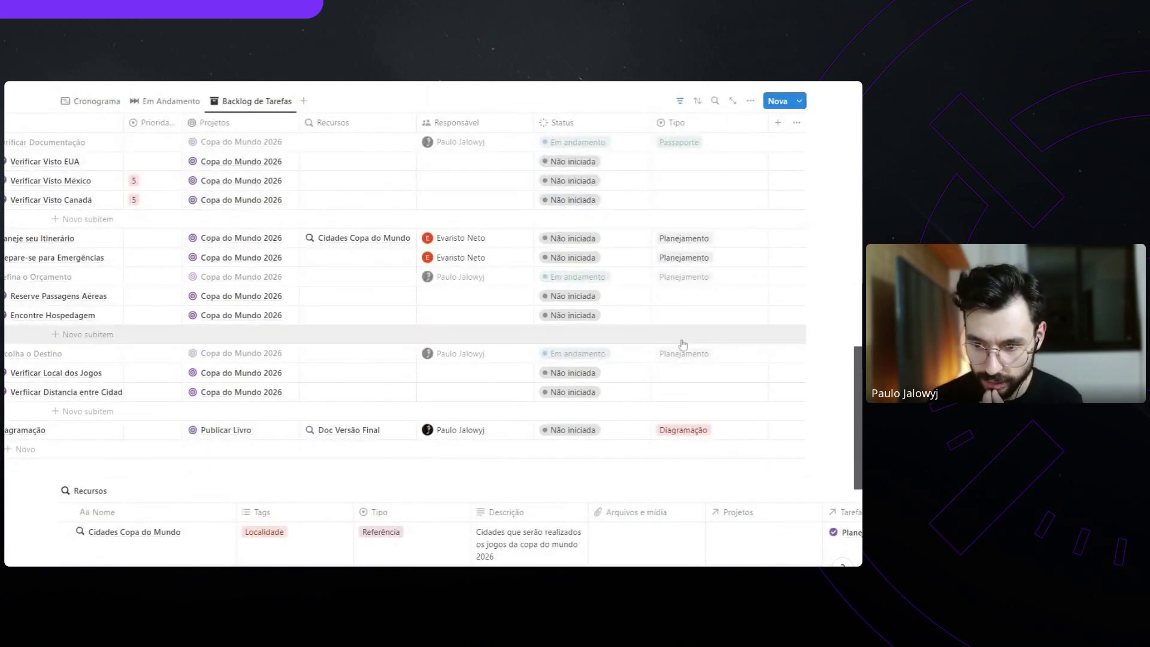
{"action": "scroll", "coordinate": [684, 344], "scroll_direction": "up", "scroll_amount": 4}
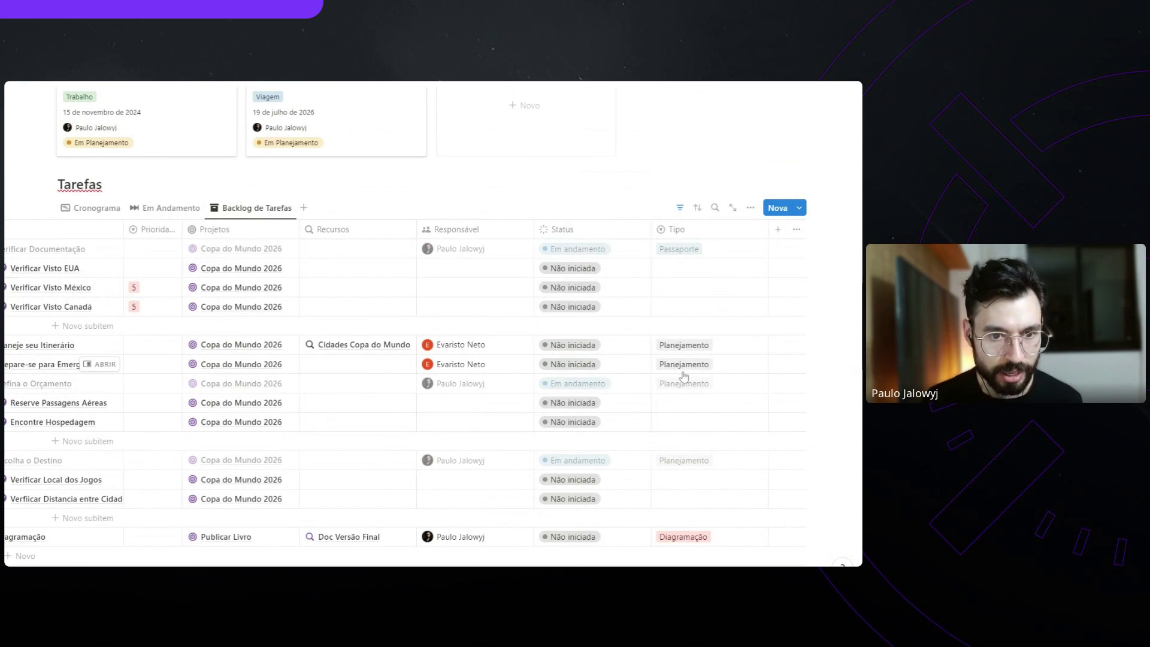
{"action": "scroll", "coordinate": [684, 376], "scroll_direction": "left", "scroll_amount": 5}
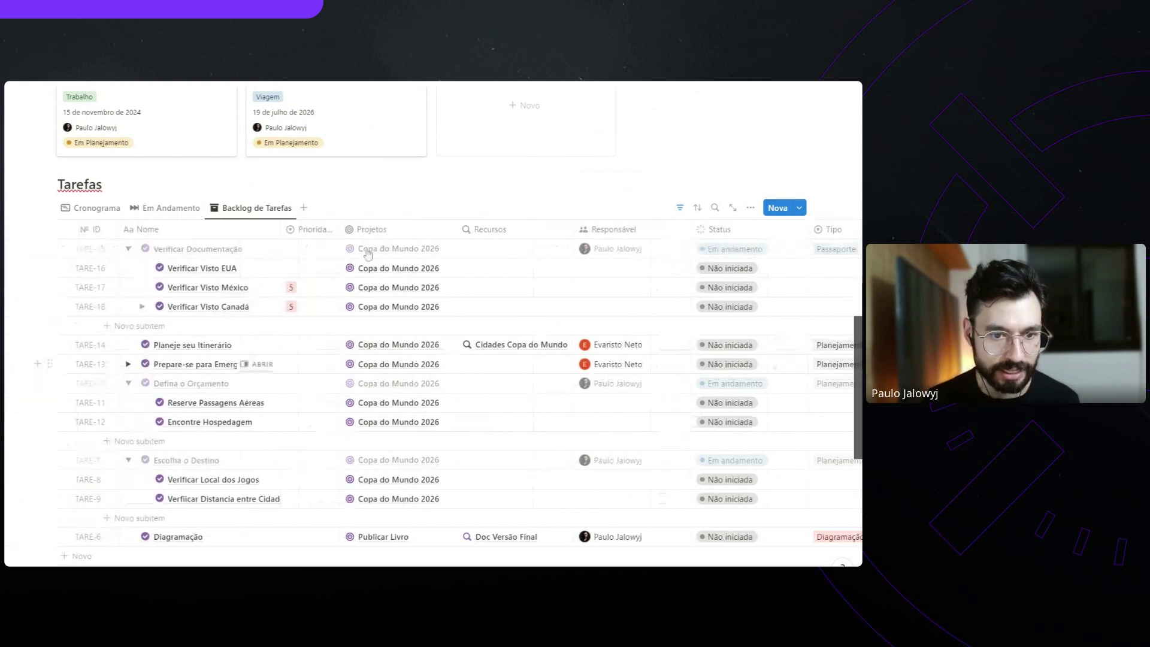
{"action": "left_click", "coordinate": [750, 210]}
{"action": "left_click", "coordinate": [741, 351]}
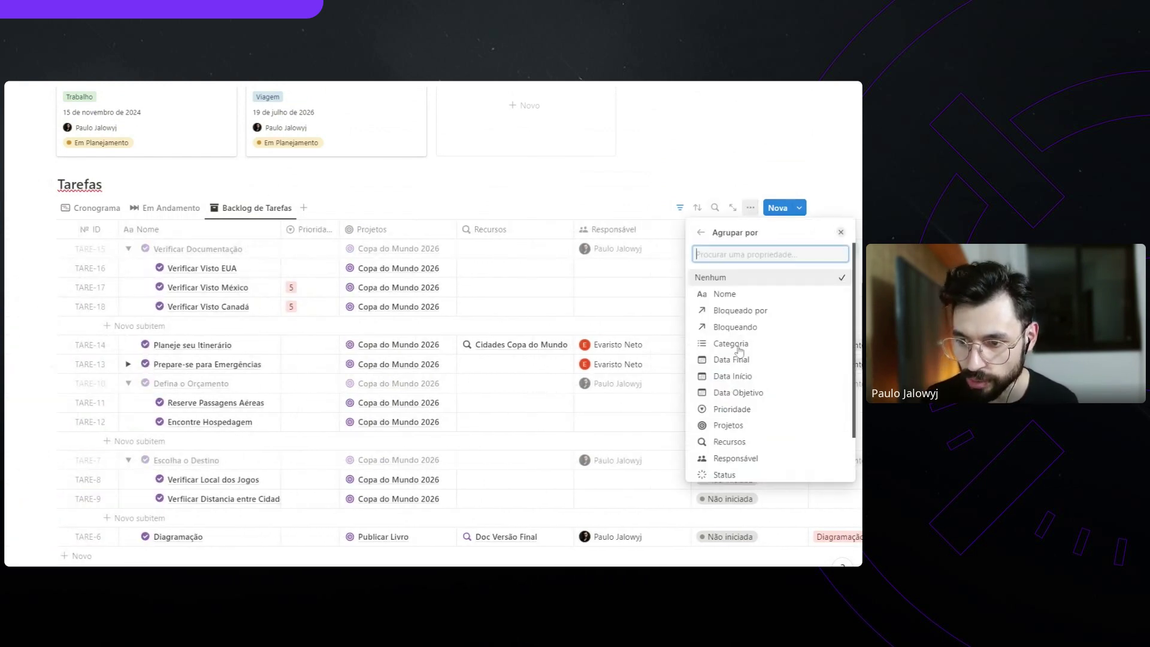
{"action": "left_click", "coordinate": [701, 234]}
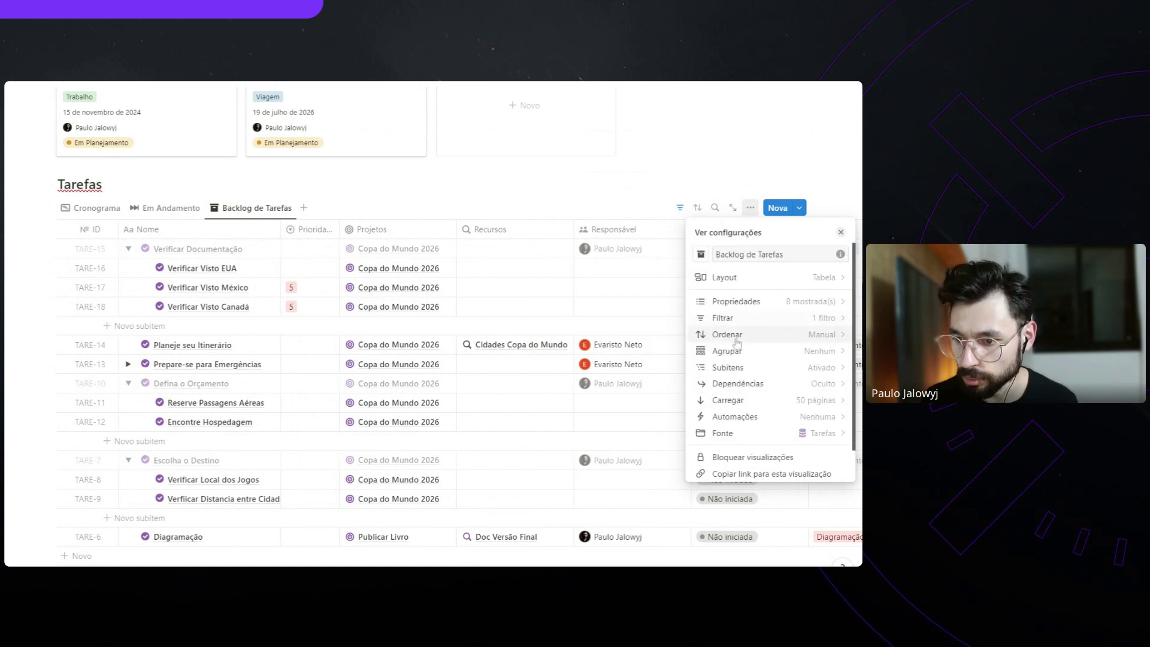
{"action": "left_click", "coordinate": [815, 352]}
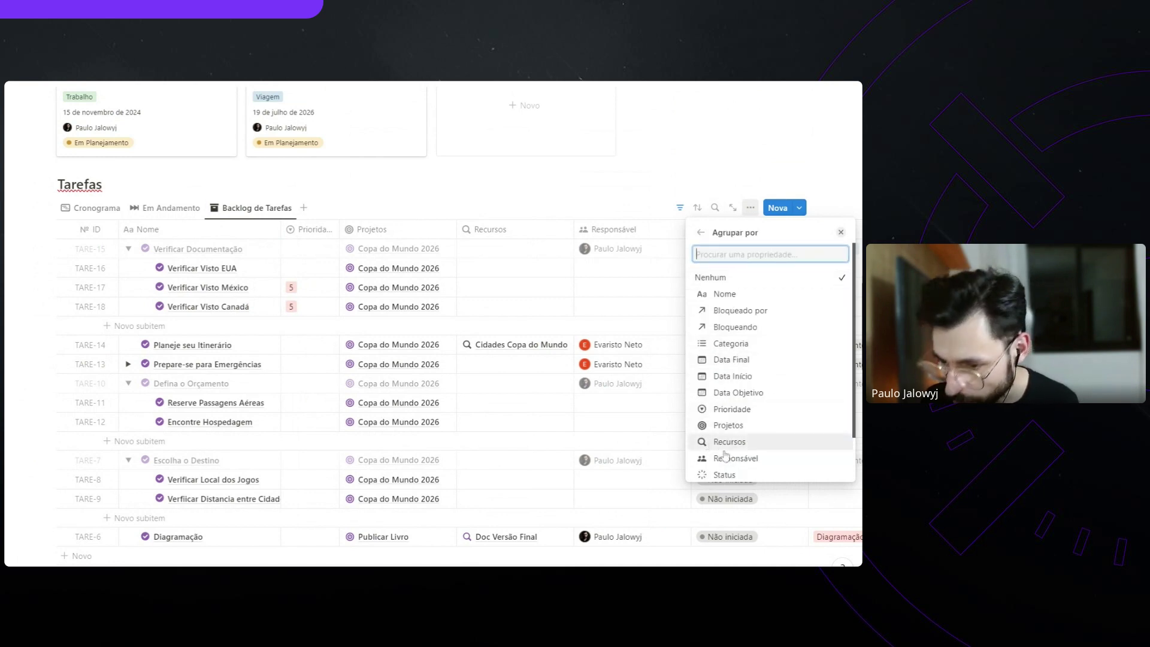
{"action": "scroll", "coordinate": [757, 449], "scroll_direction": "down", "scroll_amount": 2}
{"action": "scroll", "coordinate": [757, 419], "scroll_direction": "up", "scroll_amount": 3}
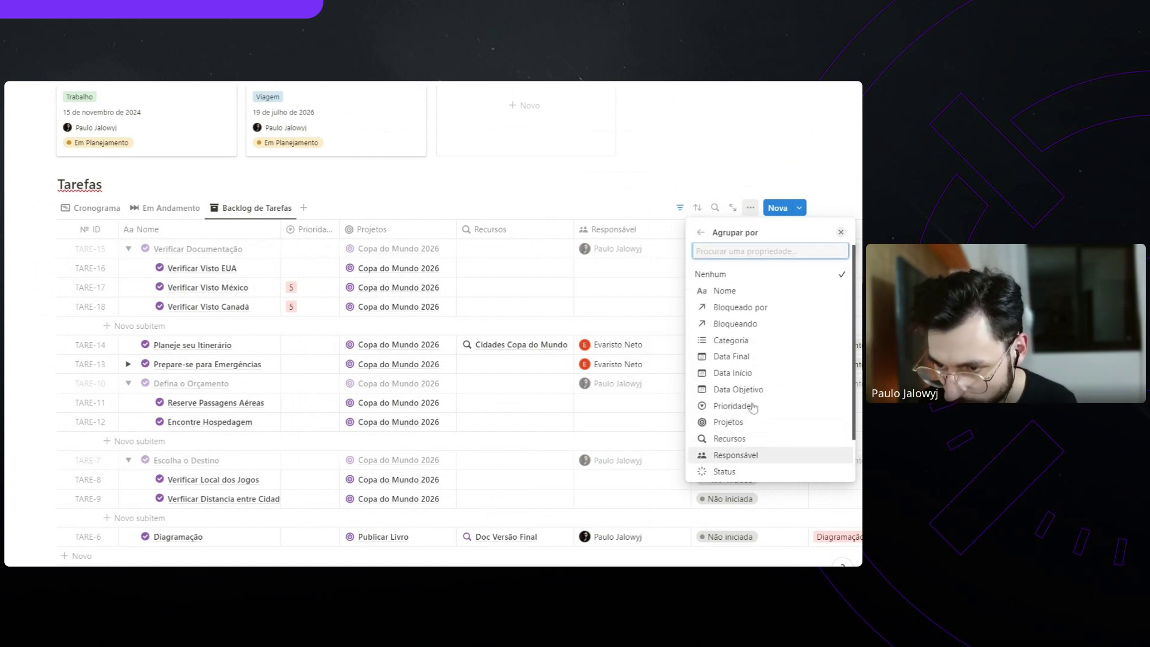
{"action": "scroll", "coordinate": [753, 386], "scroll_direction": "down", "scroll_amount": 1}
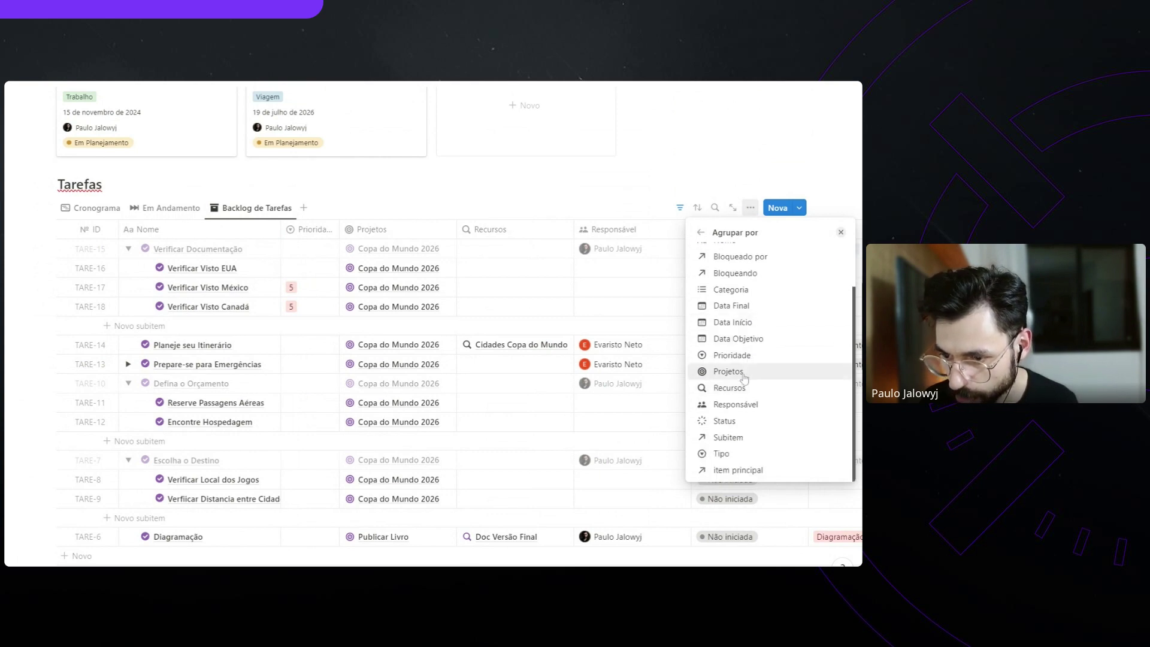
{"action": "left_click", "coordinate": [749, 374]}
{"action": "left_click", "coordinate": [562, 189]}
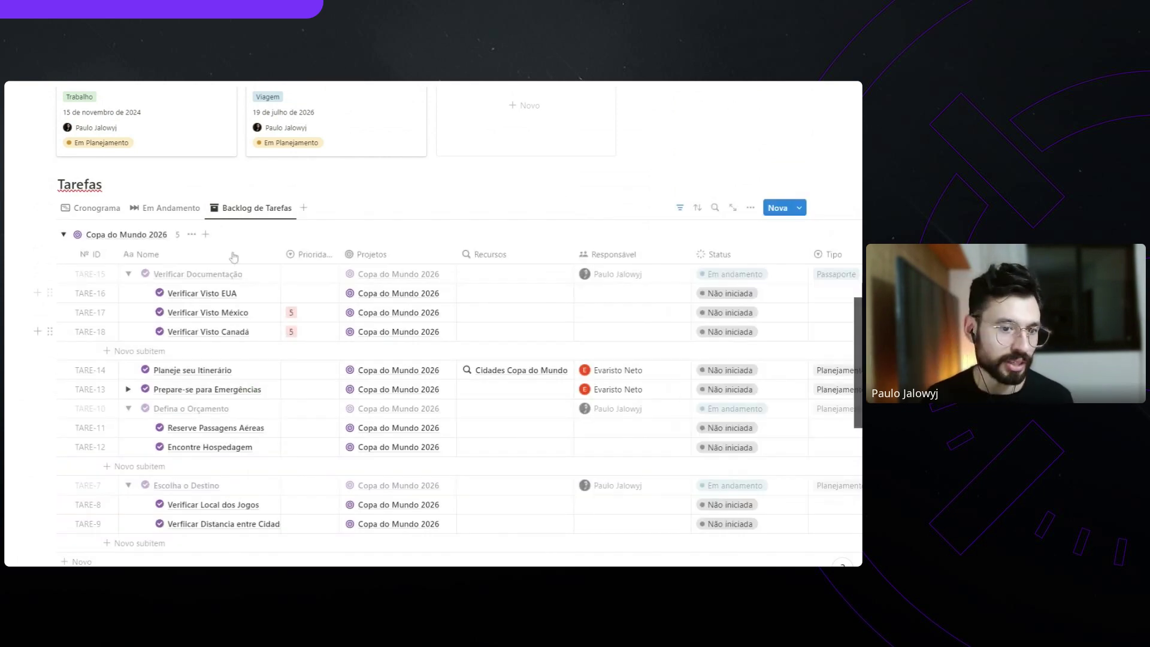
Collapse and re-expand the Copa do Mundo 2026 and Publicar Livro groups, and look over the tasks in each
{"action": "left_click", "coordinate": [63, 235]}
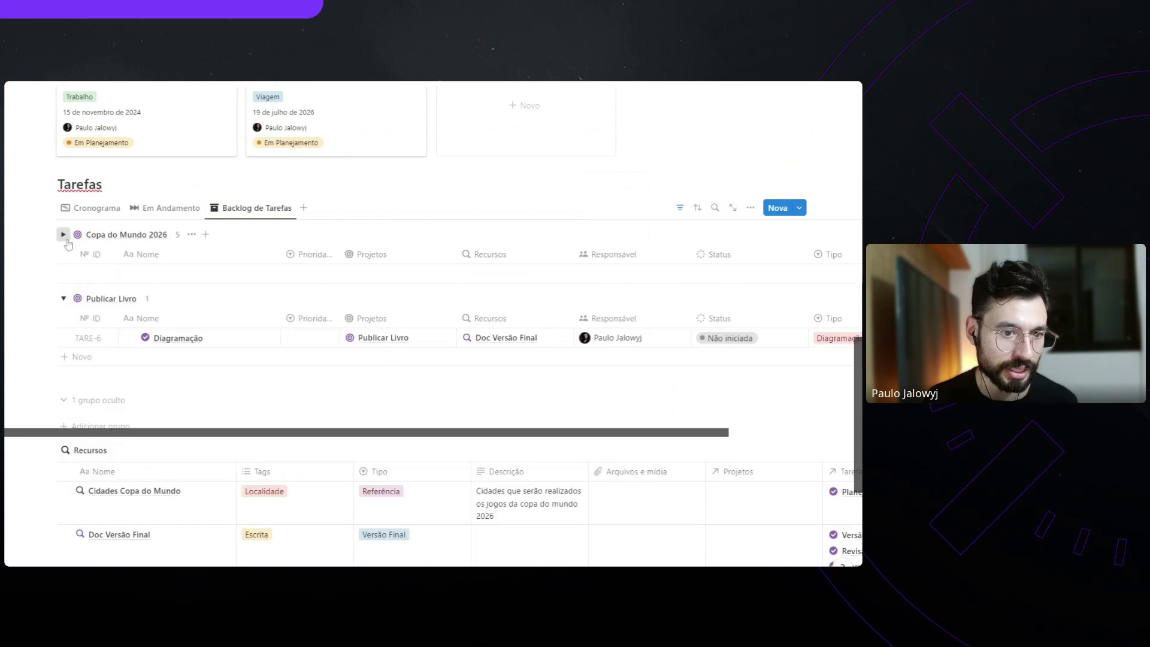
{"action": "left_click", "coordinate": [63, 234]}
{"action": "left_click", "coordinate": [63, 234]}
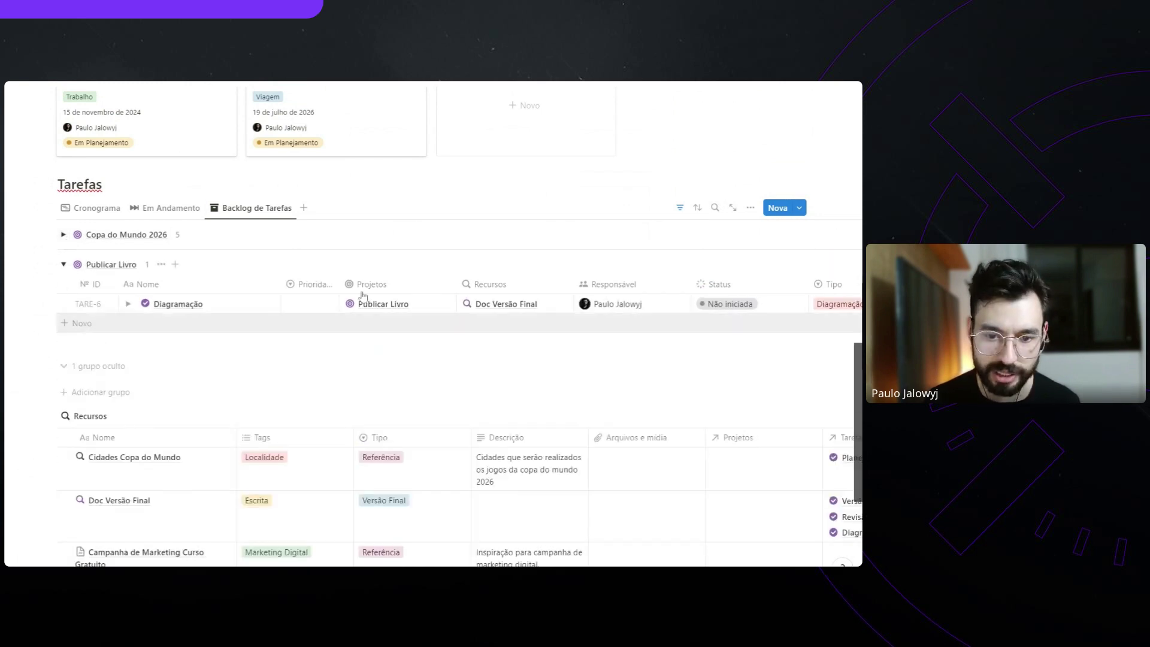
{"action": "left_click", "coordinate": [63, 265]}
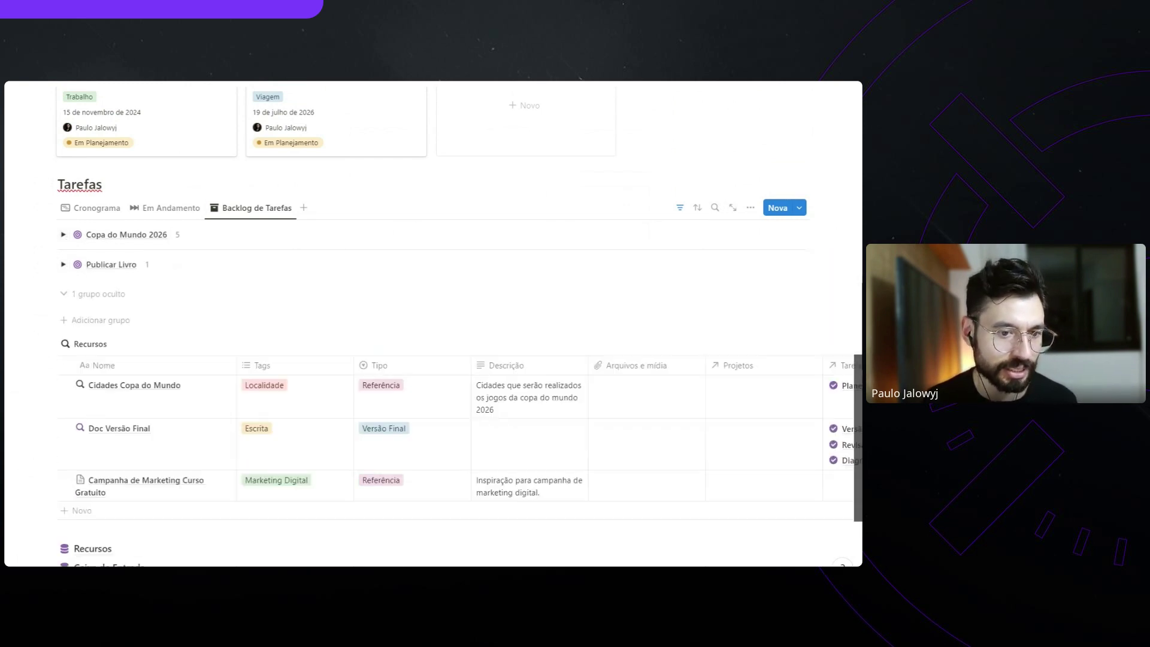
{"action": "left_click", "coordinate": [63, 264]}
{"action": "left_click", "coordinate": [63, 235]}
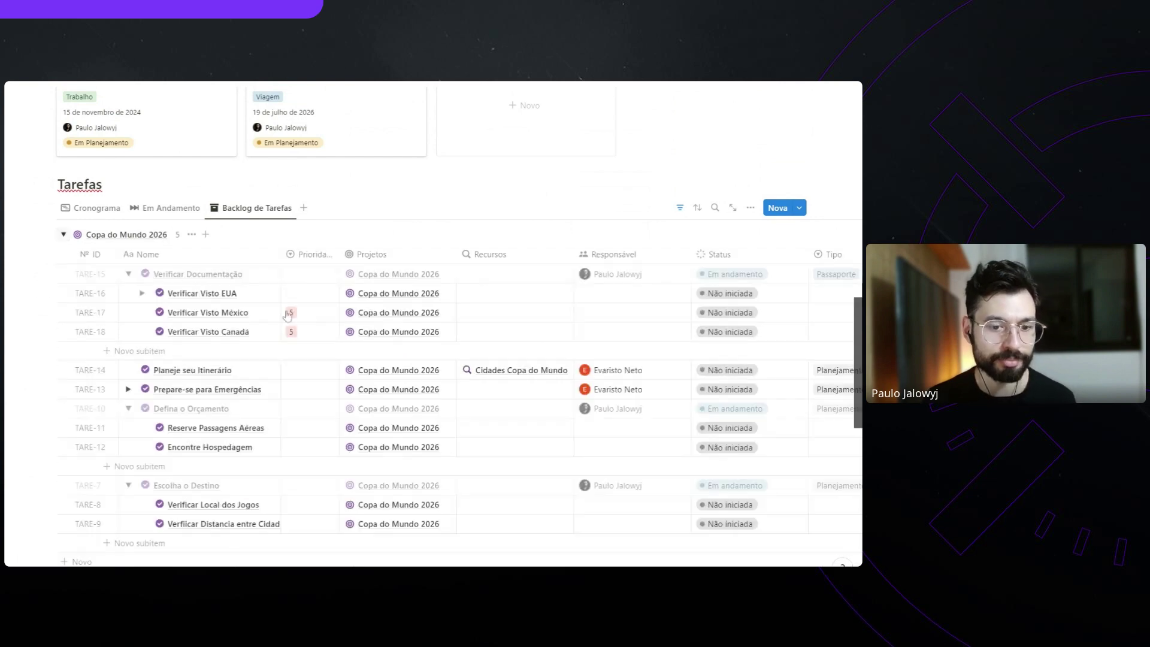
{"action": "scroll", "coordinate": [300, 264], "scroll_direction": "down", "scroll_amount": 2}
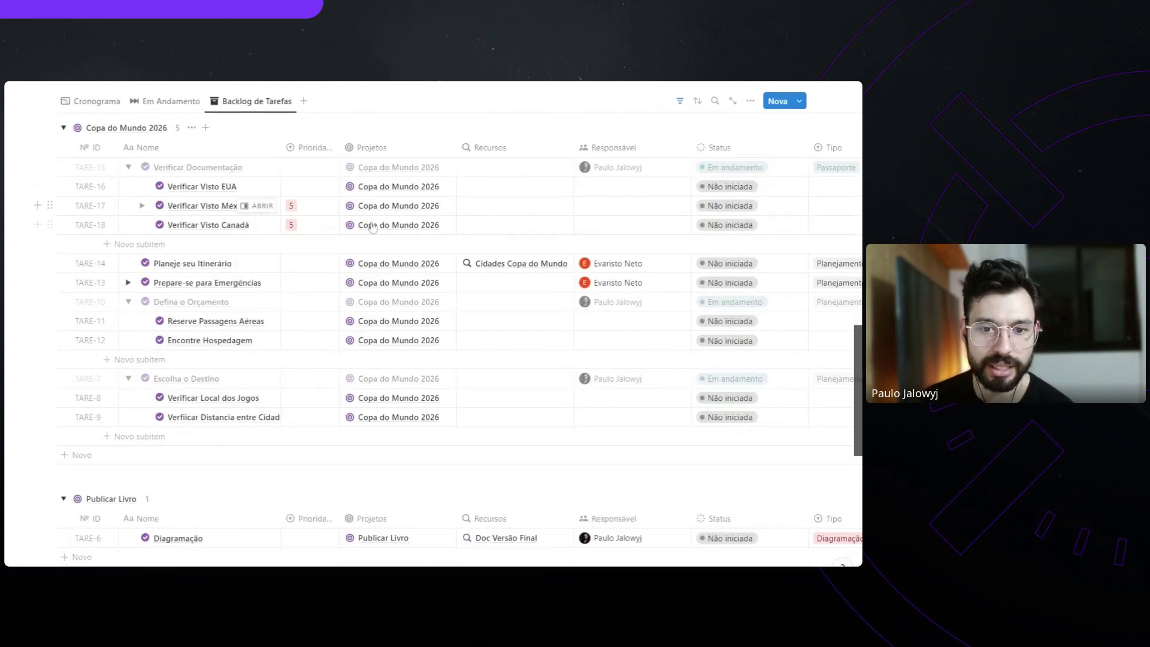
{"action": "scroll", "coordinate": [338, 204], "scroll_direction": "up", "scroll_amount": 3}
{"action": "scroll", "coordinate": [323, 215], "scroll_direction": "down", "scroll_amount": 2}
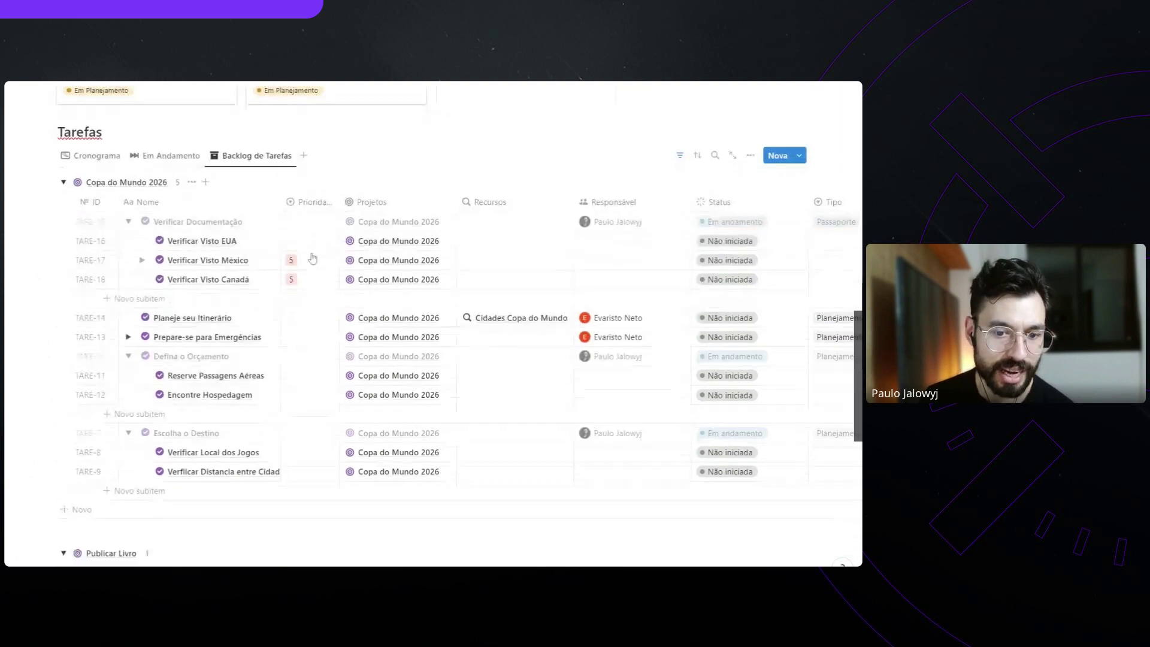
Set the Prioridade of Verificar Documentação and its subitem Verificar Visto EUA to 5
{"action": "left_click", "coordinate": [307, 227]}
{"action": "key", "text": "Escape"}
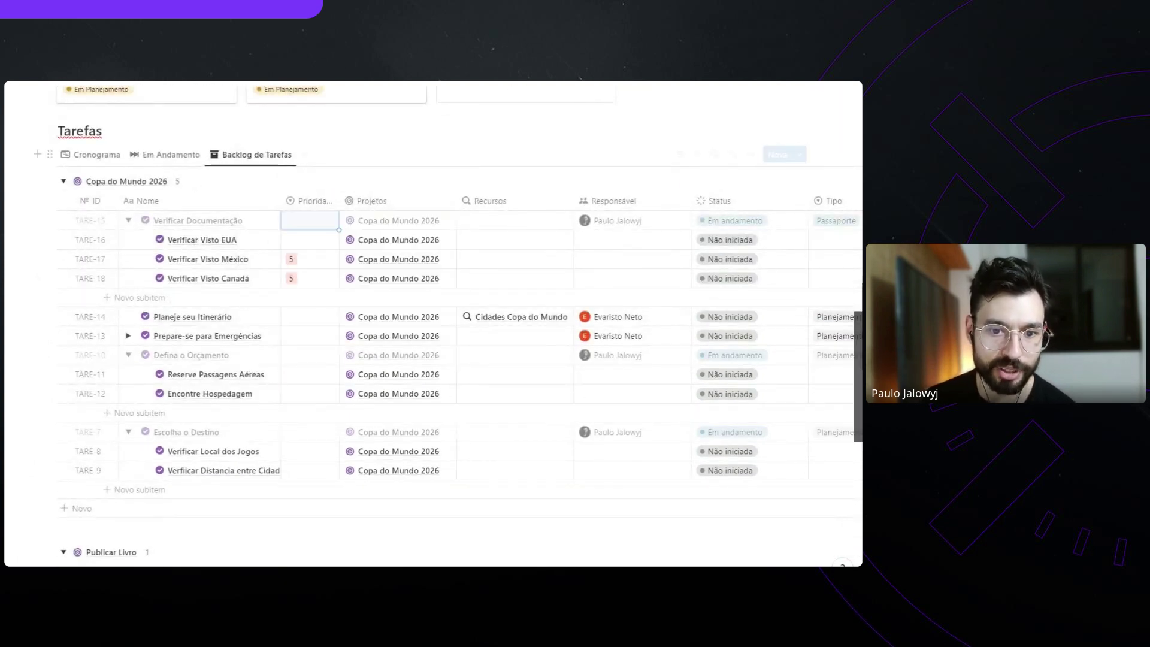
{"action": "left_click", "coordinate": [310, 228]}
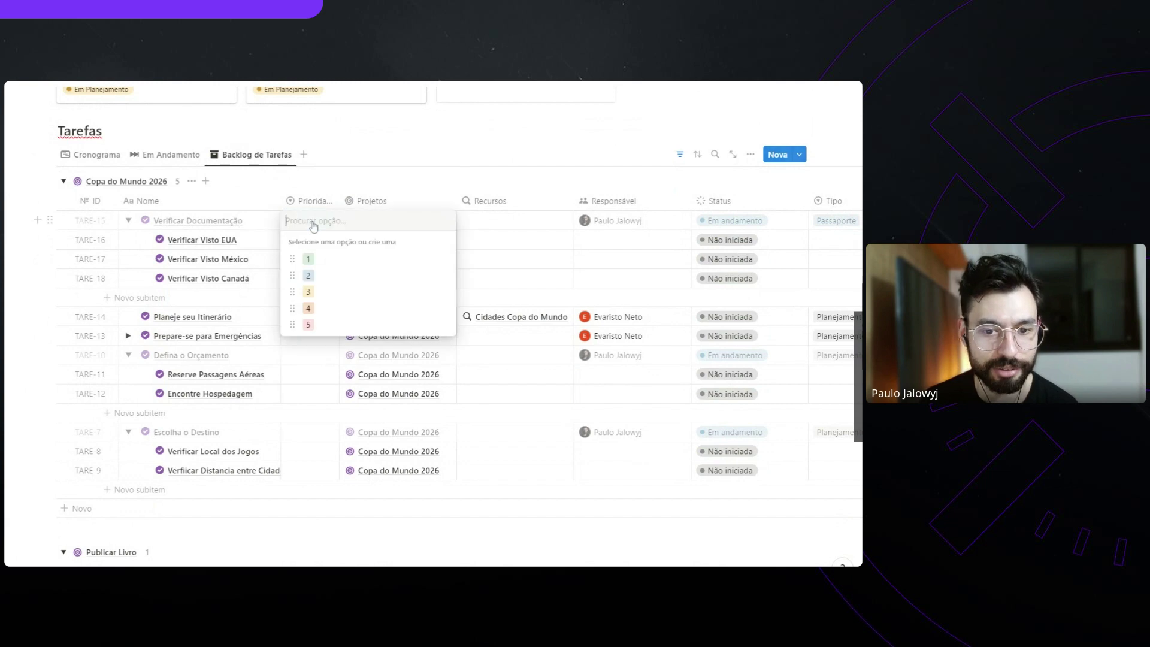
{"action": "left_click", "coordinate": [307, 328]}
{"action": "left_click", "coordinate": [307, 240]}
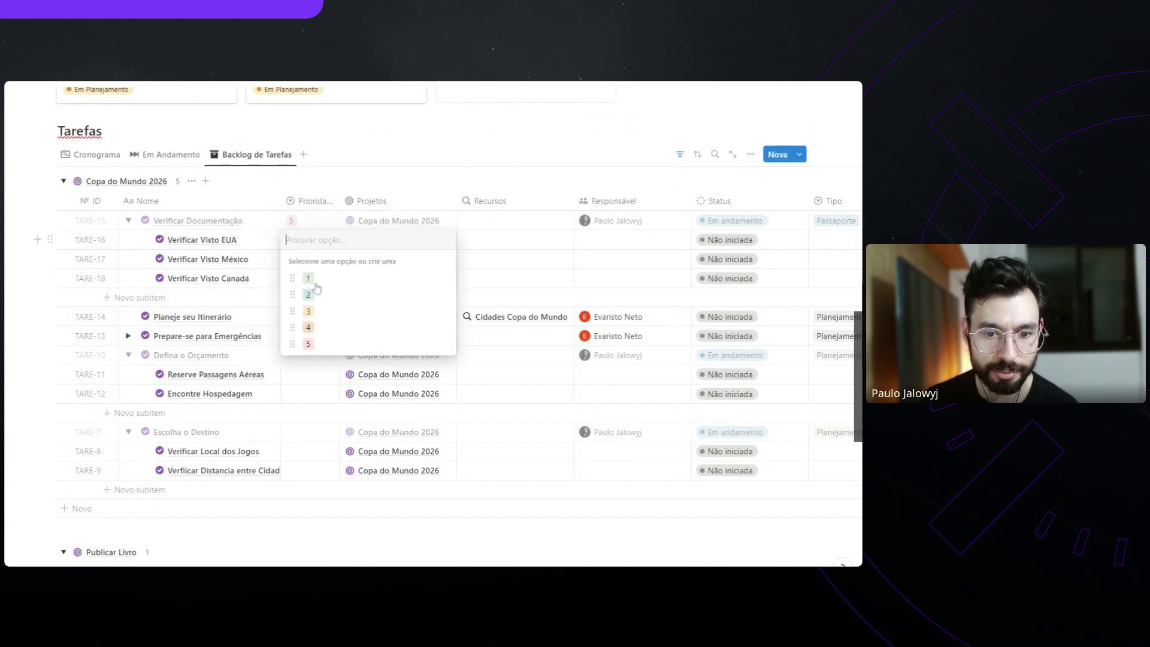
{"action": "left_click", "coordinate": [305, 345]}
Set the Prioridade of the Planeje seu Itinerário and Prepare-se para Emergências tasks to 3
{"action": "left_click", "coordinate": [303, 318]}
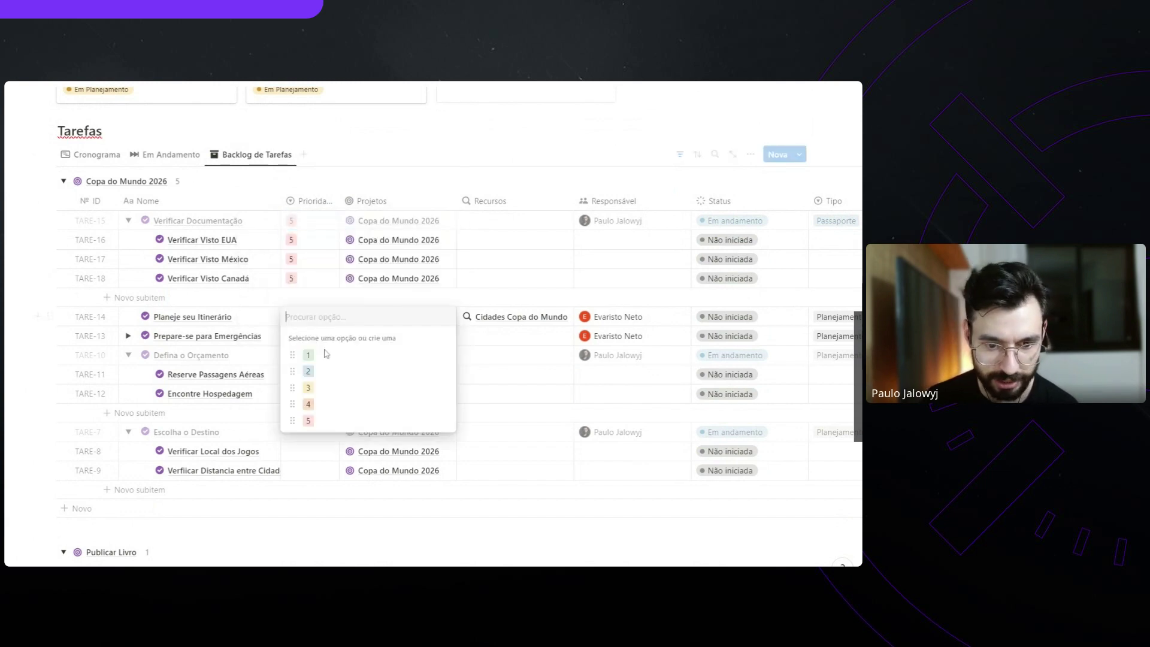
{"action": "left_click", "coordinate": [308, 407]}
{"action": "key", "text": "Return"}
{"action": "left_click", "coordinate": [308, 407]}
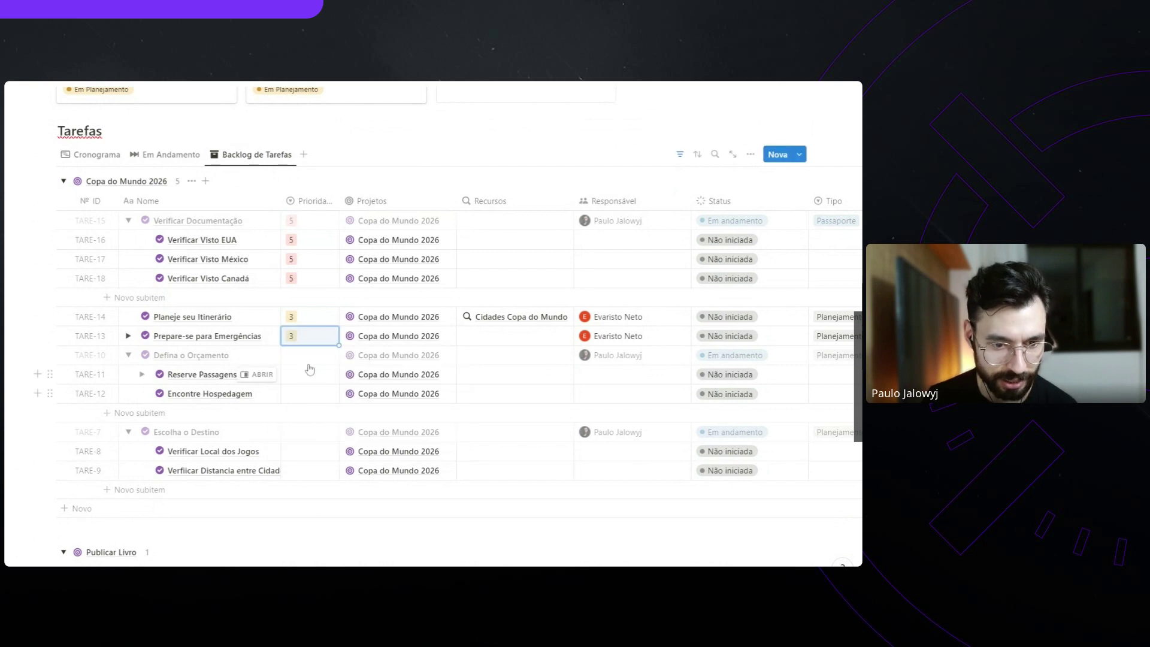
Set the Prioridade of Defina o Orçamento to 4, Reserve Passagens Aéreas to 5 and Encontre Hospedagem to 4
{"action": "left_click", "coordinate": [307, 357]}
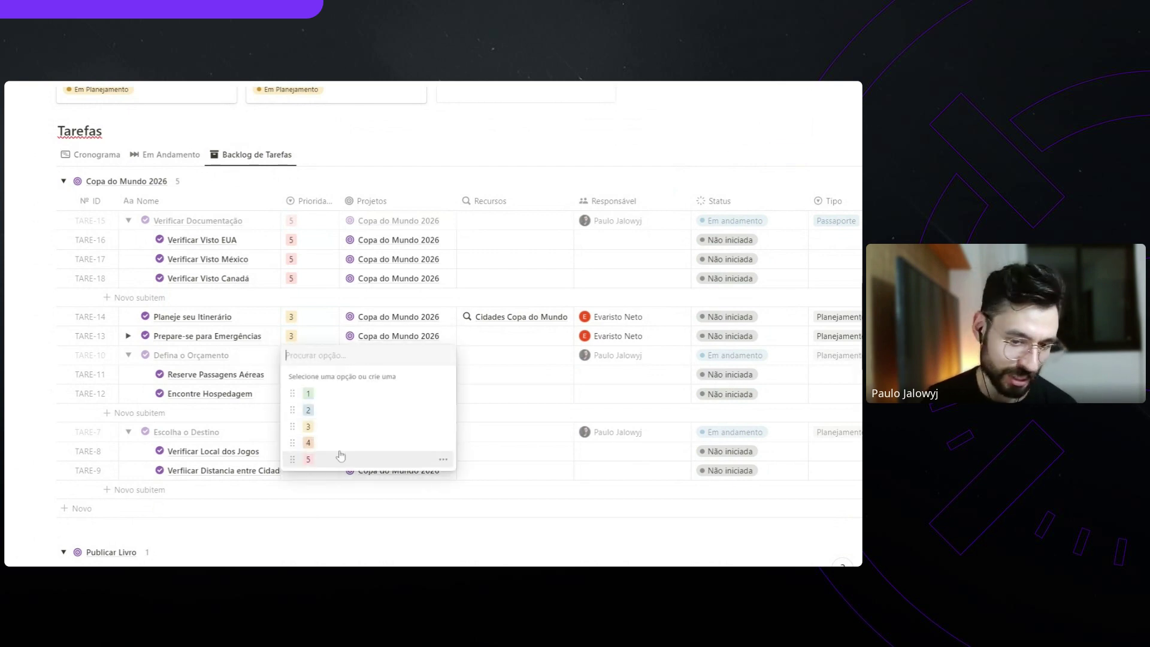
{"action": "left_click", "coordinate": [309, 443]}
{"action": "left_click", "coordinate": [309, 377]}
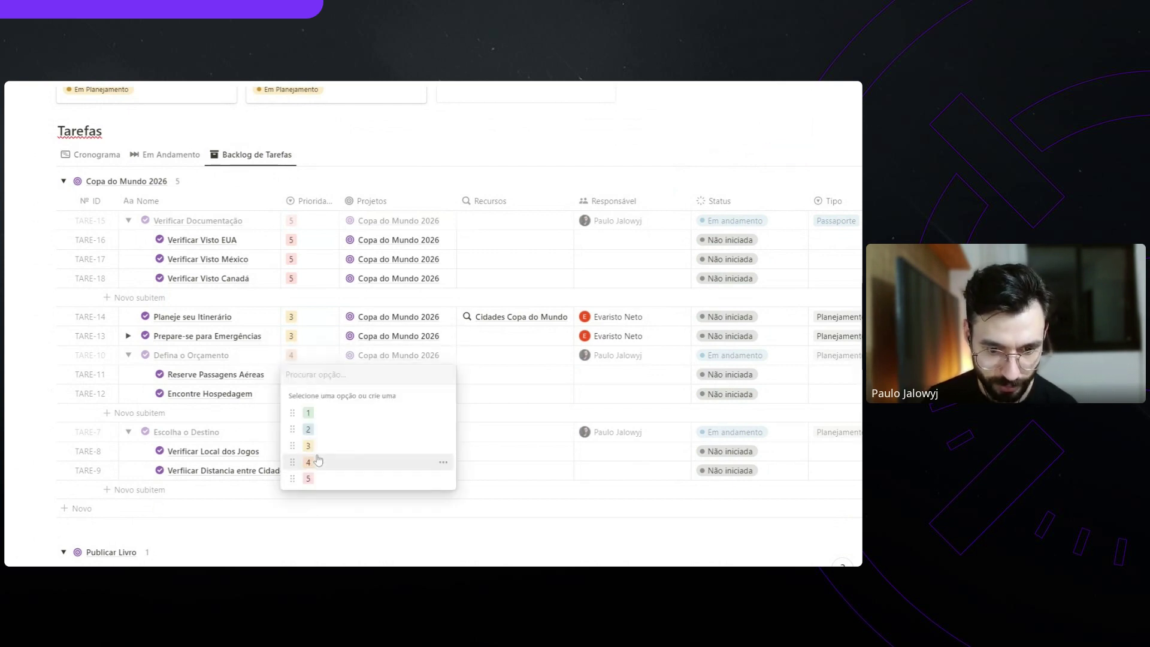
{"action": "left_click", "coordinate": [318, 482]}
{"action": "left_click", "coordinate": [309, 396]}
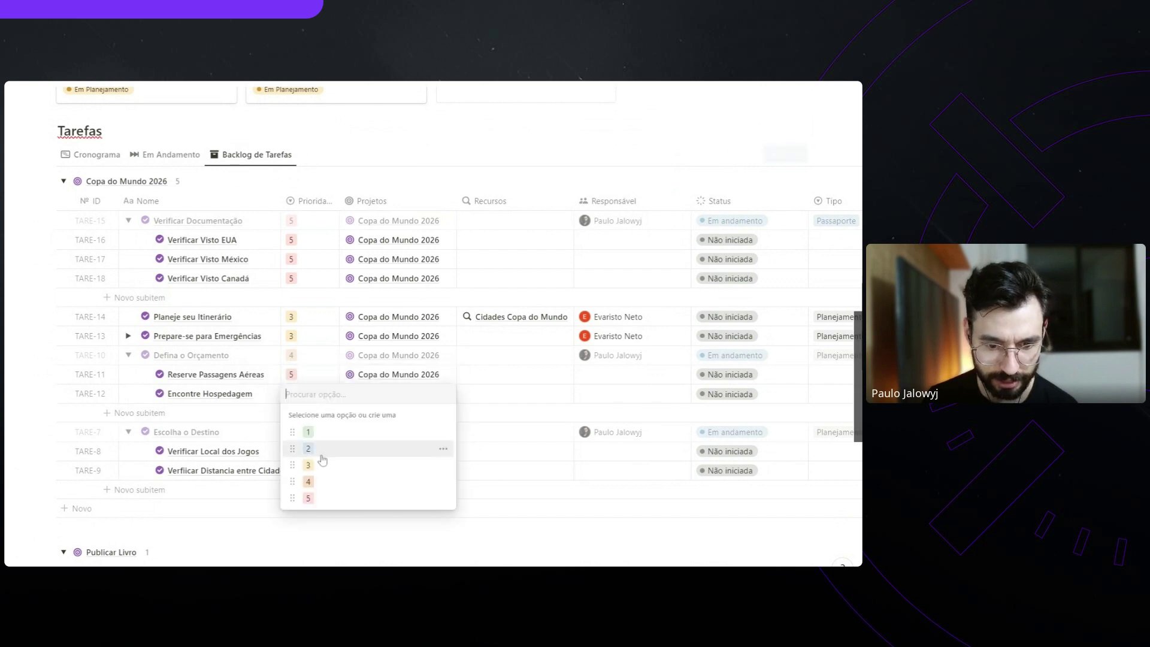
{"action": "left_click", "coordinate": [309, 481]}
Set the Prioridade to 4 for both subitems of Escolha o Destino, on game venues and distance between cities
{"action": "left_click", "coordinate": [314, 454]}
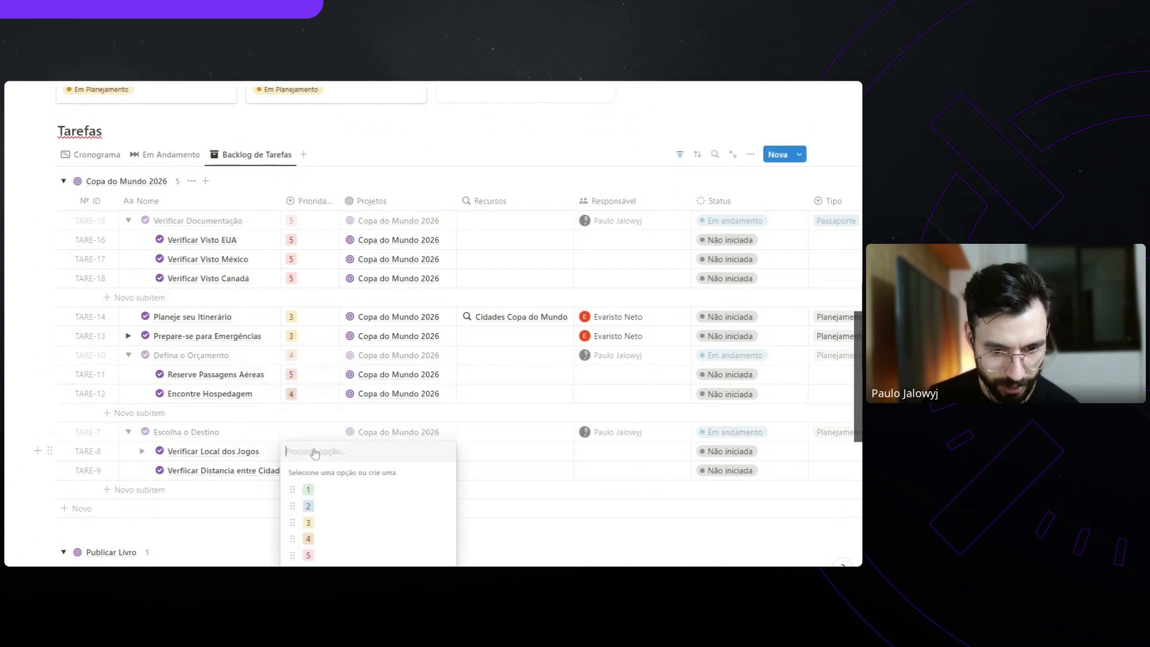
{"action": "left_click", "coordinate": [317, 545]}
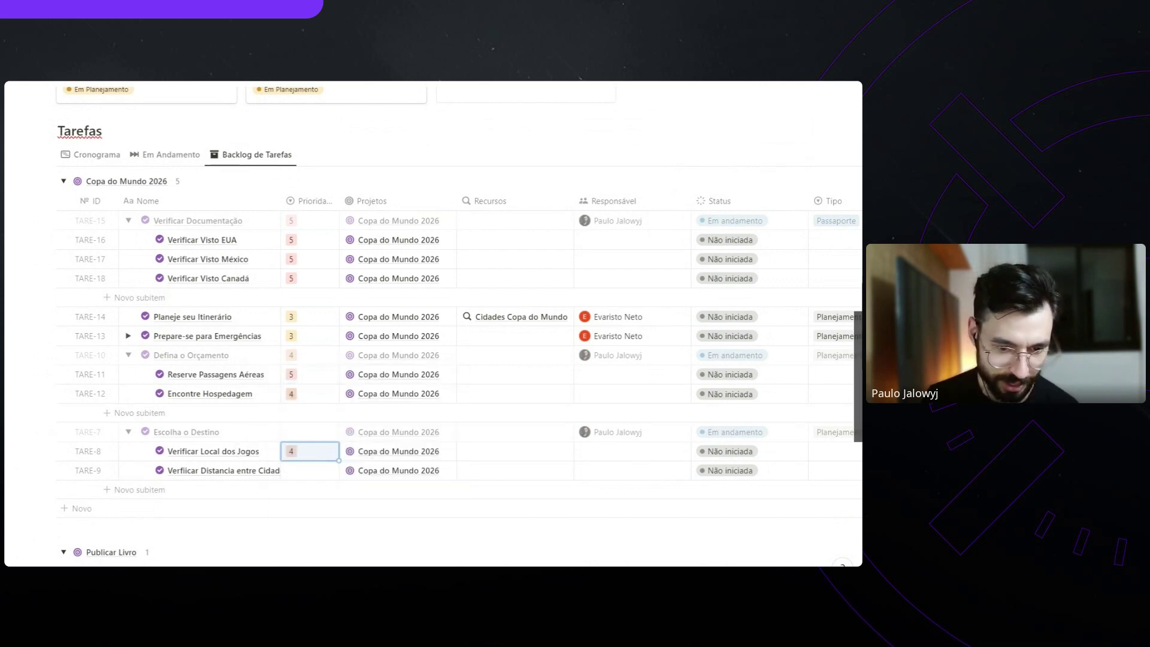
{"action": "left_click", "coordinate": [310, 472]}
{"action": "left_click", "coordinate": [316, 439]}
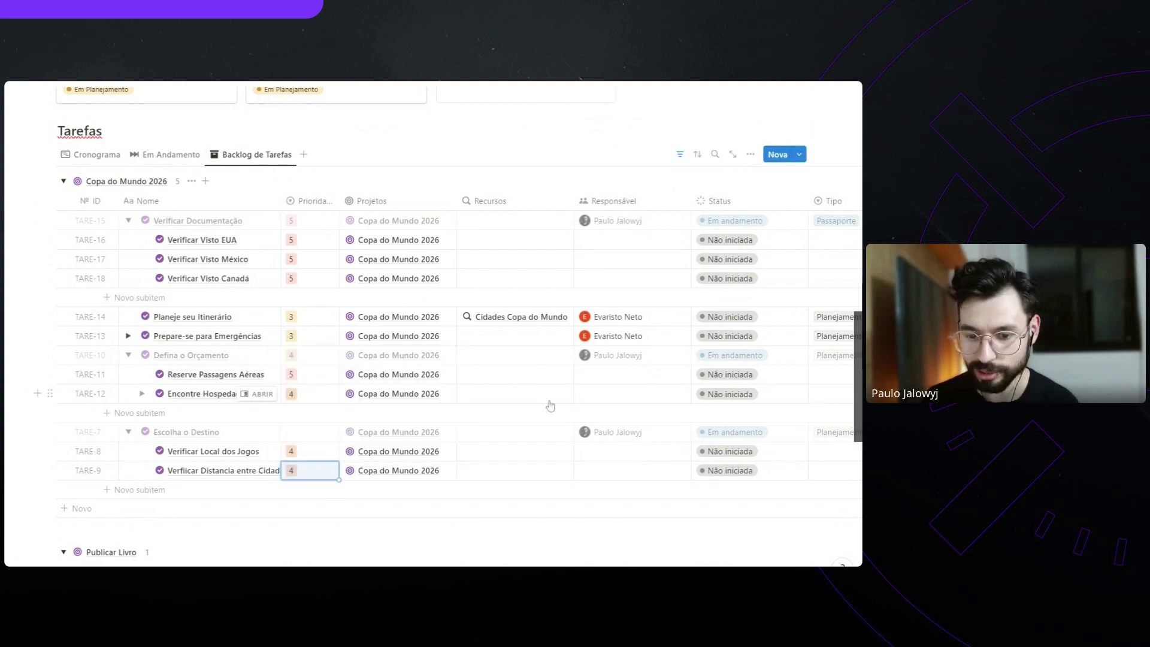
{"action": "key", "text": "Escape"}
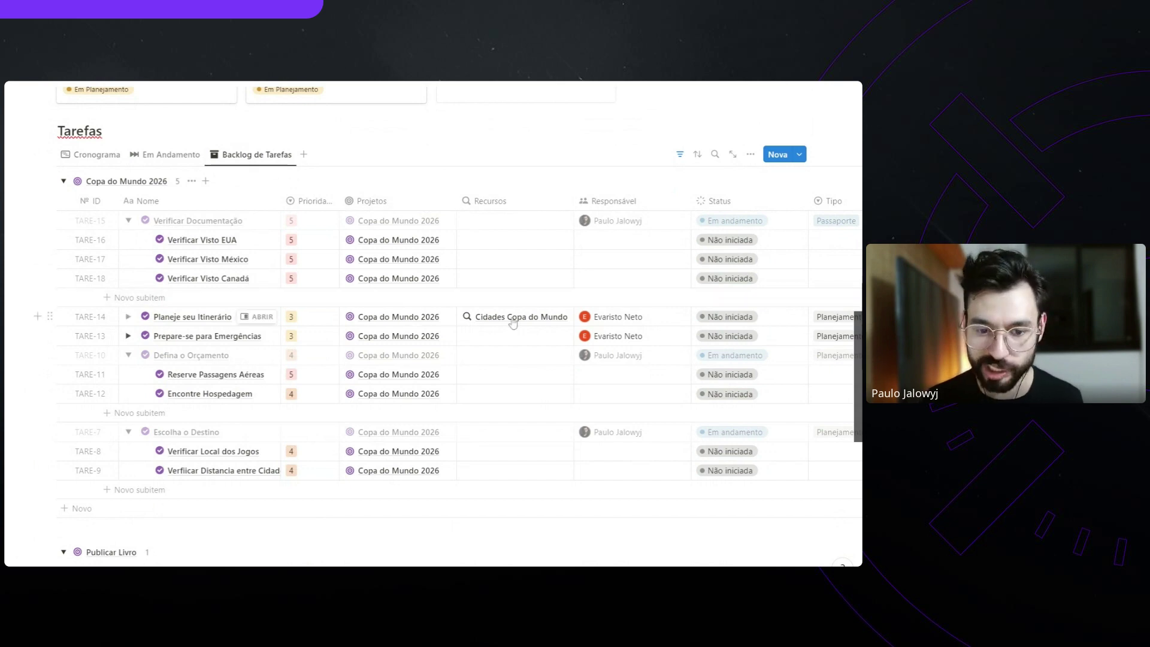
Expand the subitems of Prepare-se para Emergências and review the prioritized Copa do Mundo 2026 tasks
{"action": "left_click", "coordinate": [128, 336]}
{"action": "left_click", "coordinate": [128, 337]}
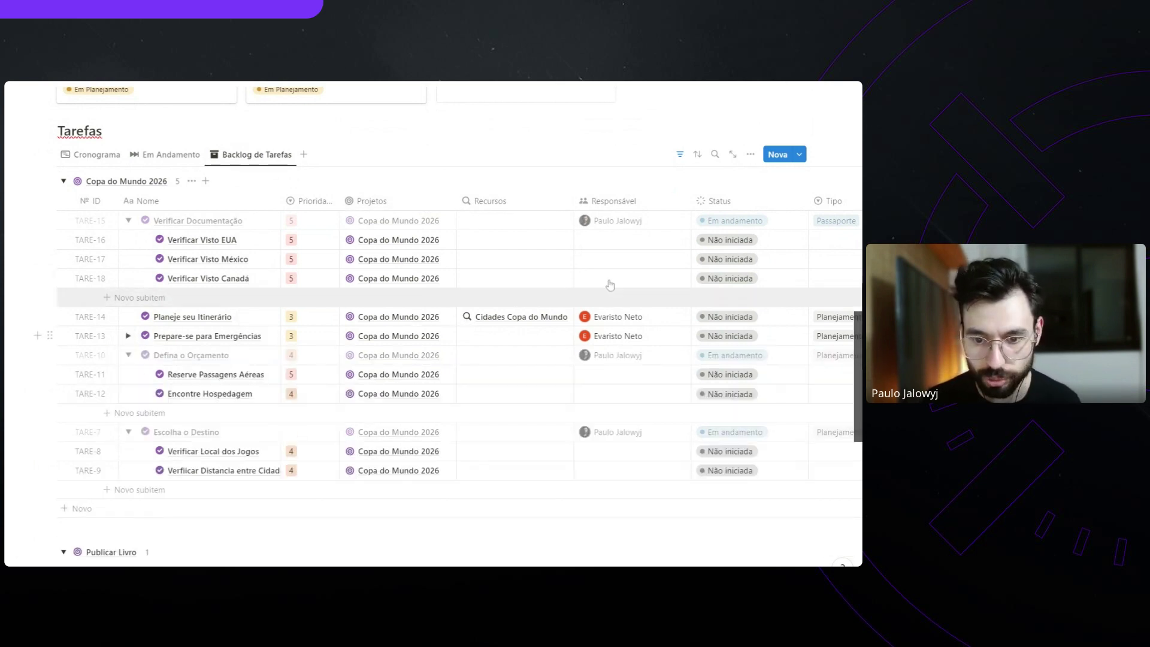
{"action": "left_click", "coordinate": [129, 336]}
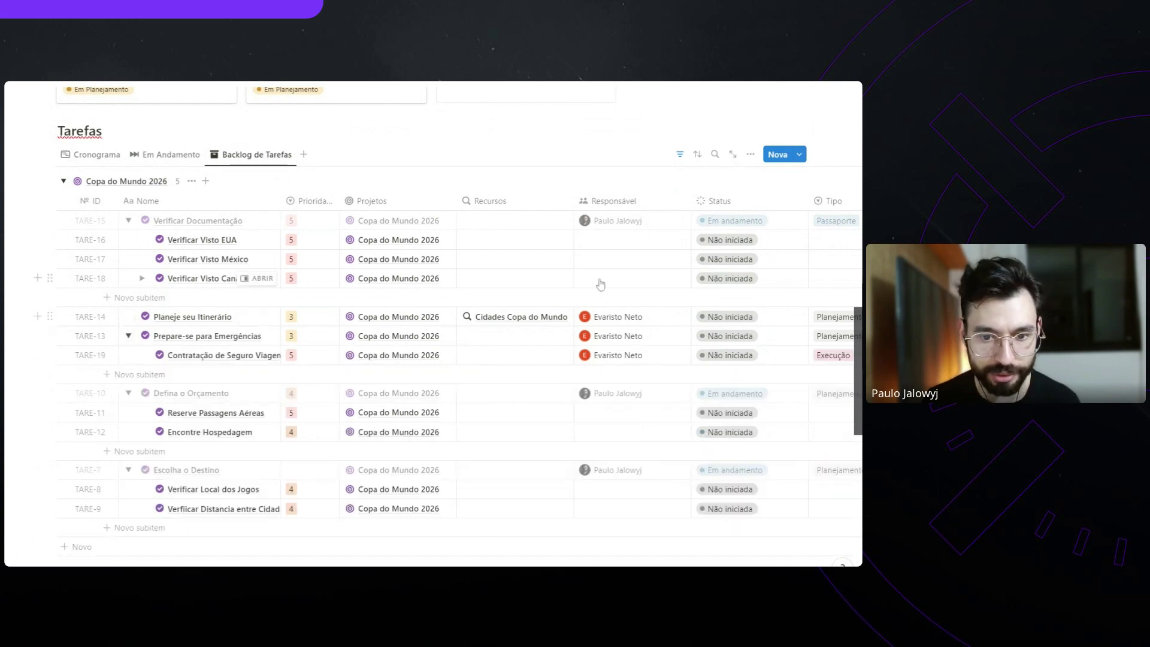
{"action": "scroll", "coordinate": [549, 243], "scroll_direction": "up", "scroll_amount": 3}
{"action": "scroll", "coordinate": [462, 230], "scroll_direction": "down", "scroll_amount": 4}
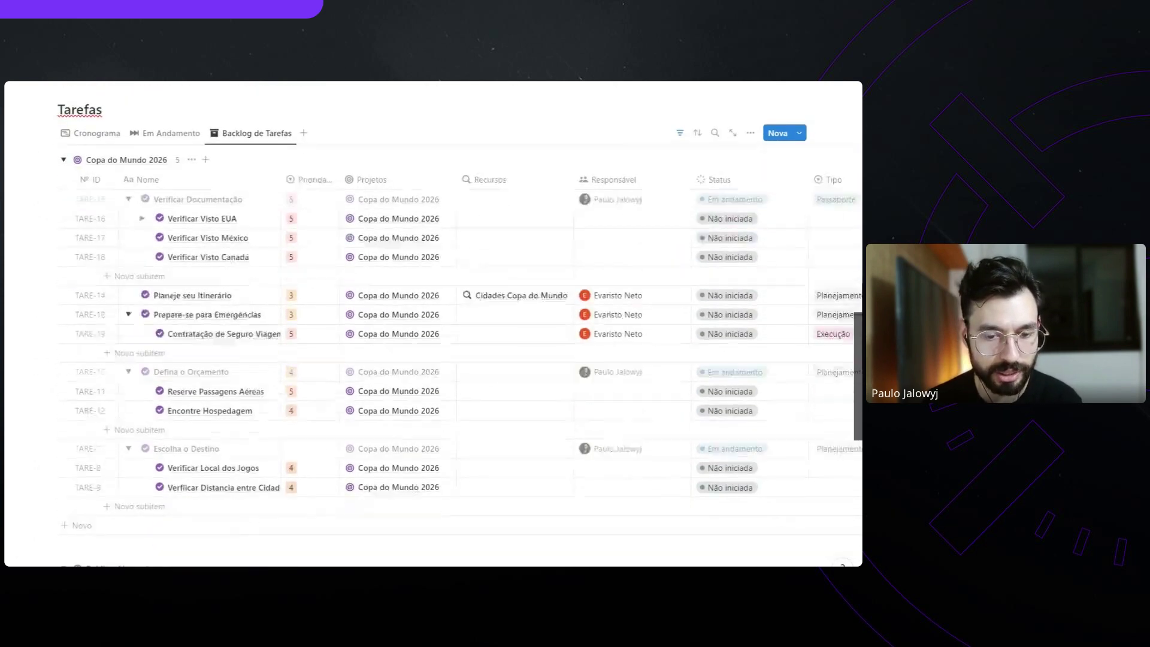
{"action": "scroll", "coordinate": [462, 229], "scroll_direction": "up", "scroll_amount": 1}
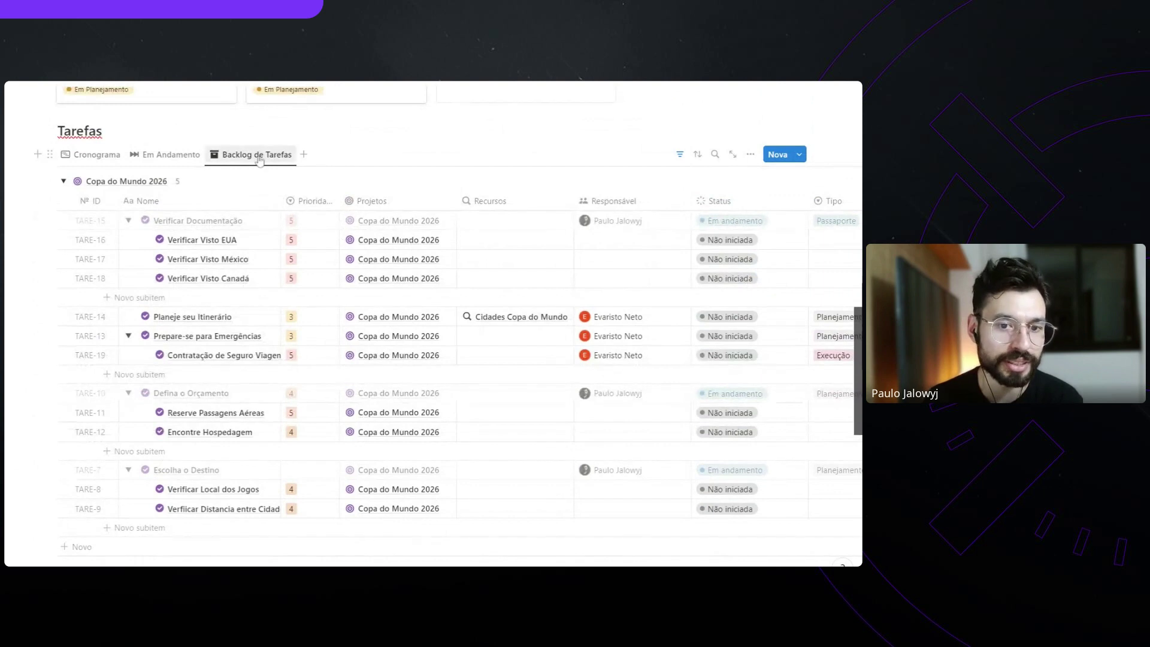
Add a new Tarefas view with the Quadro layout and name it Kanban
{"action": "left_click", "coordinate": [304, 156]}
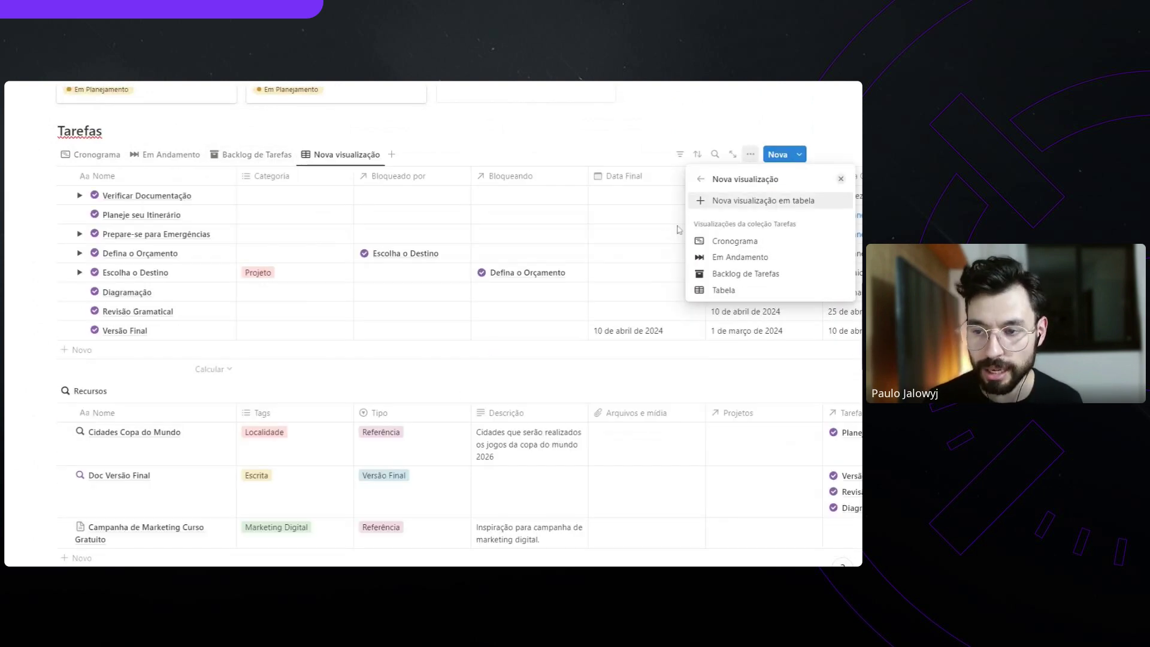
{"action": "left_click", "coordinate": [758, 201]}
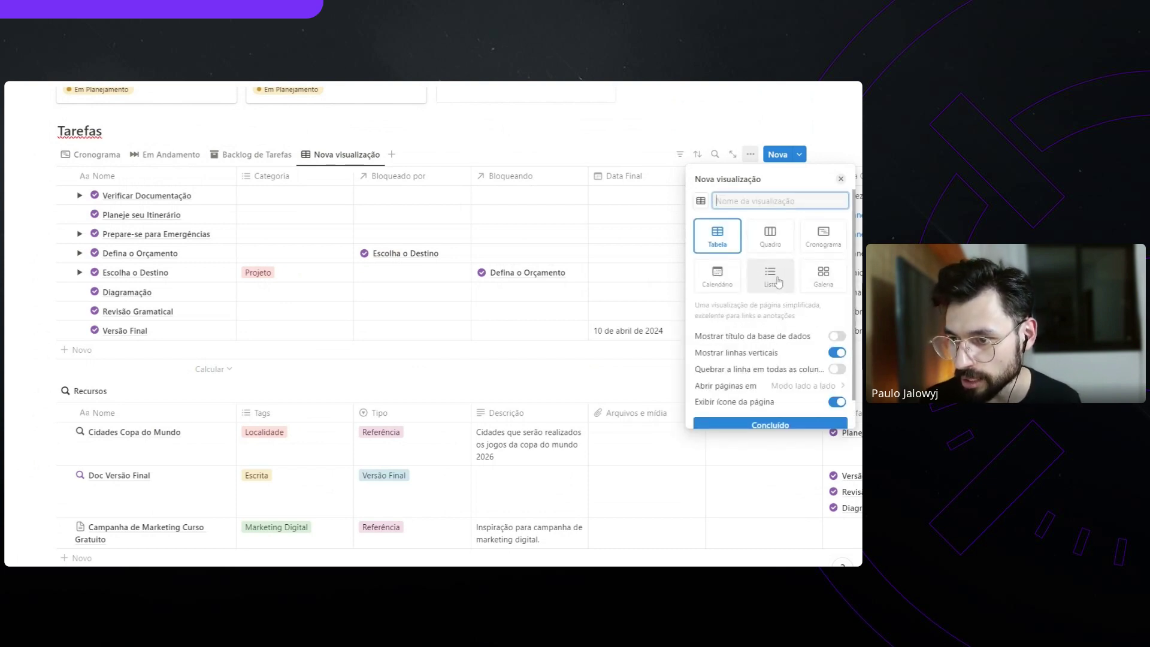
{"action": "left_click", "coordinate": [772, 238]}
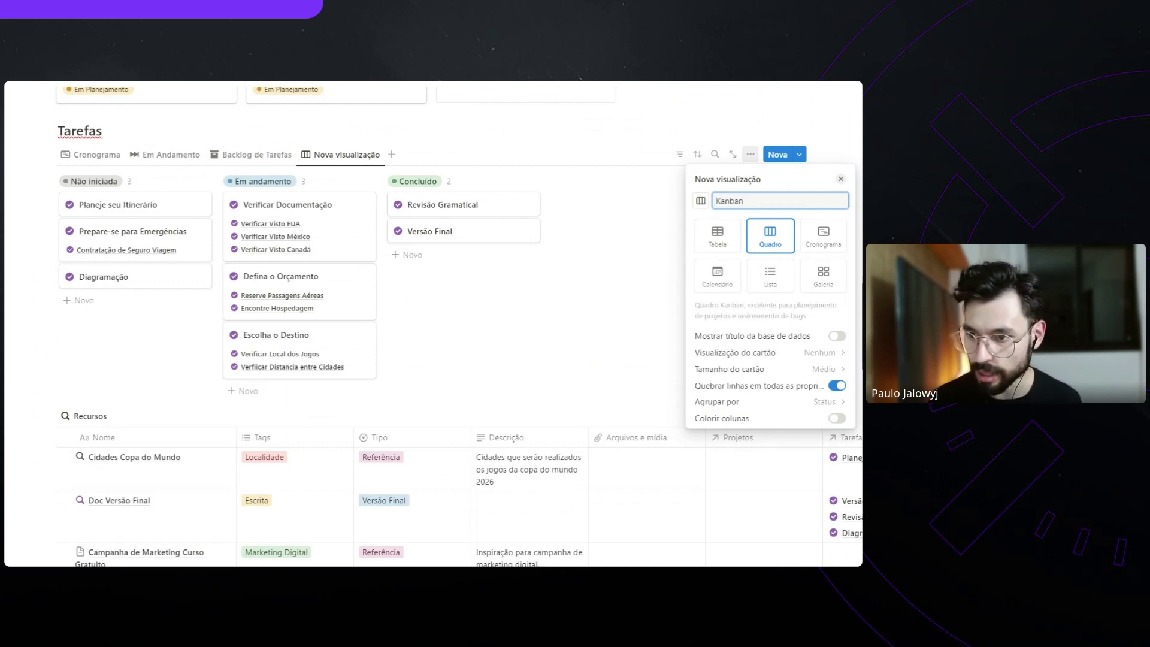
{"action": "key", "text": "Return"}
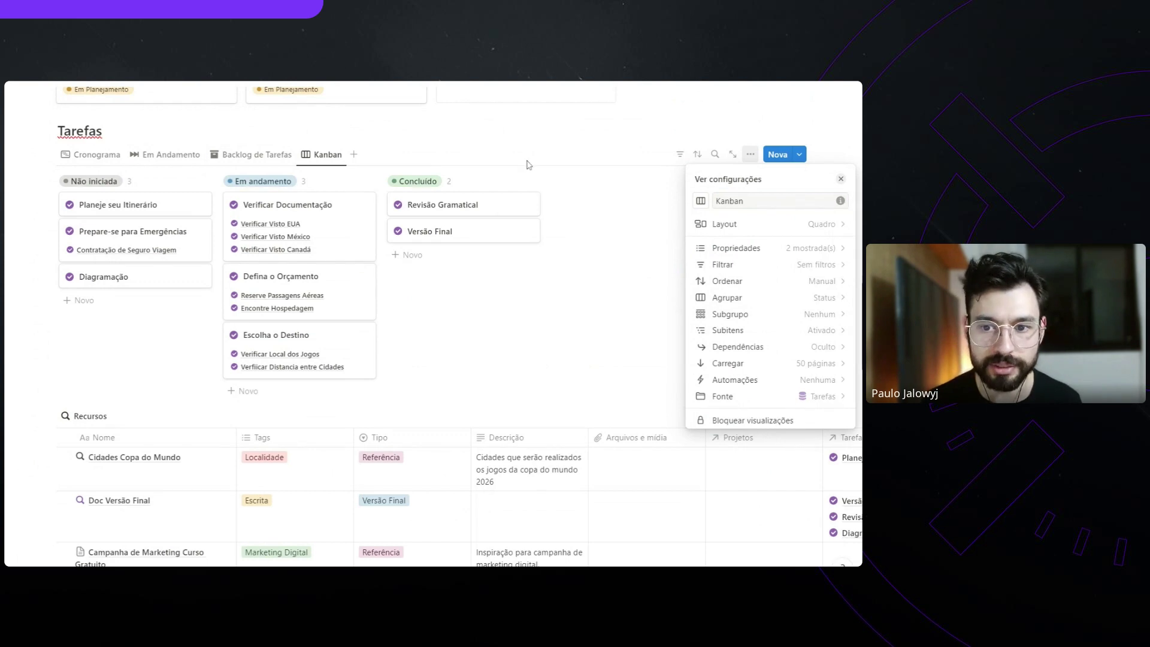
Close the Kanban view settings and review the Tarefas views Cronograma, Em Andamento, Backlog de Tarefas and Kanban
{"action": "left_click", "coordinate": [529, 161]}
{"action": "scroll", "coordinate": [528, 180], "scroll_direction": "up", "scroll_amount": 1}
{"action": "scroll", "coordinate": [162, 360], "scroll_direction": "up", "scroll_amount": 3}
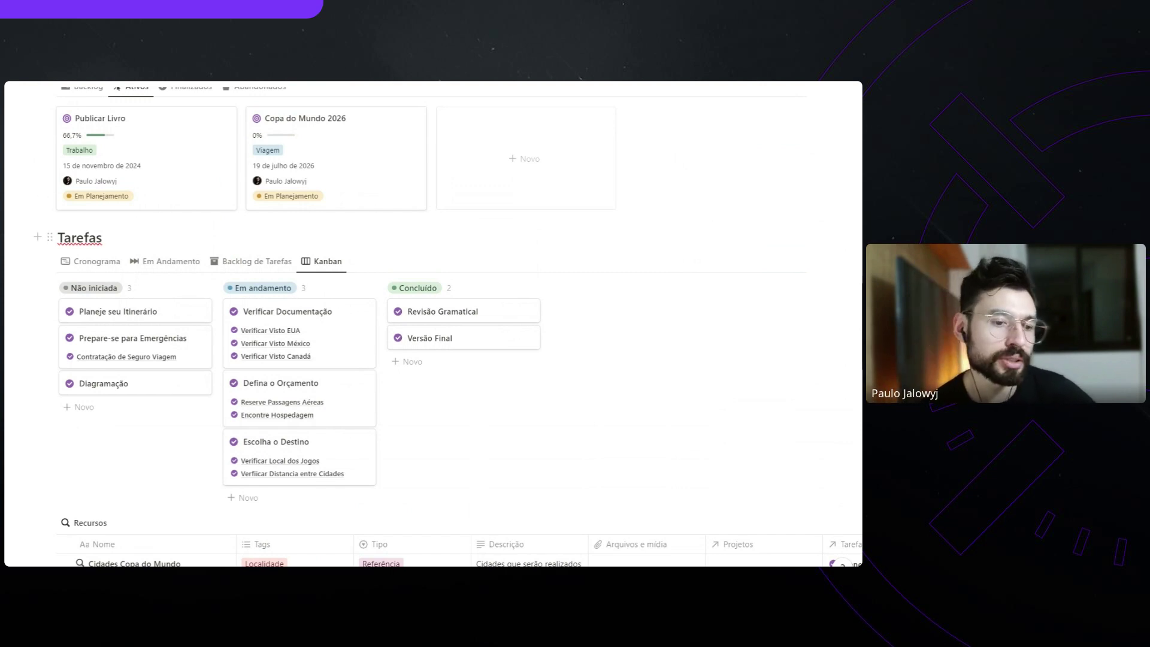
{"action": "scroll", "coordinate": [359, 290], "scroll_direction": "down", "scroll_amount": 1}
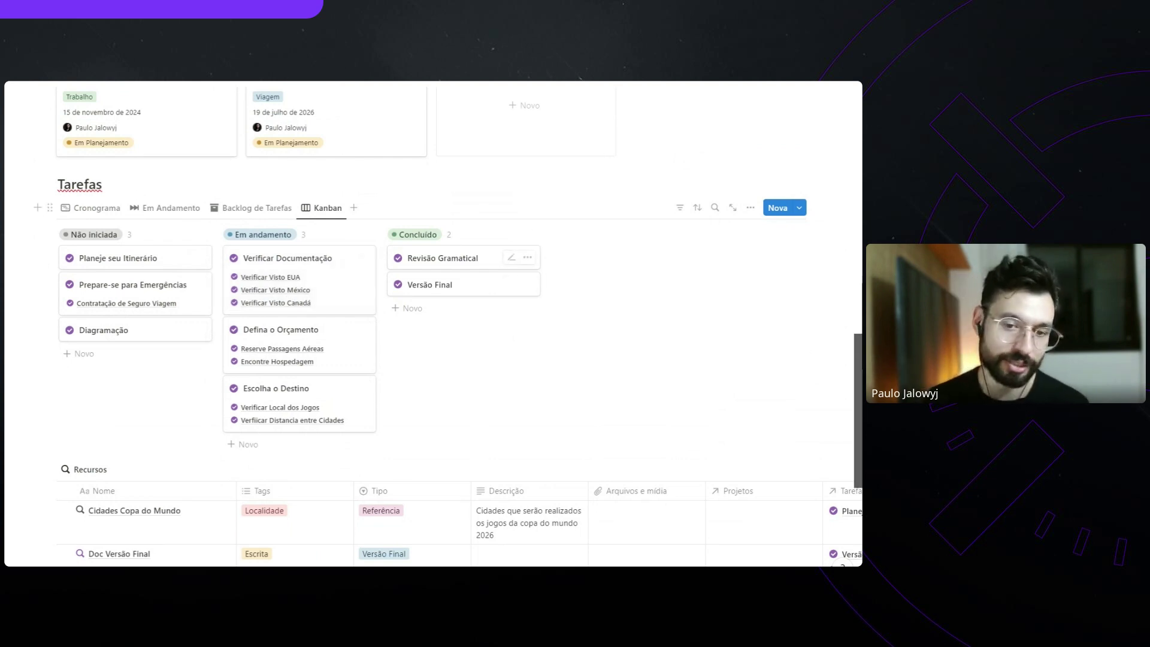
{"action": "left_click", "coordinate": [110, 215]}
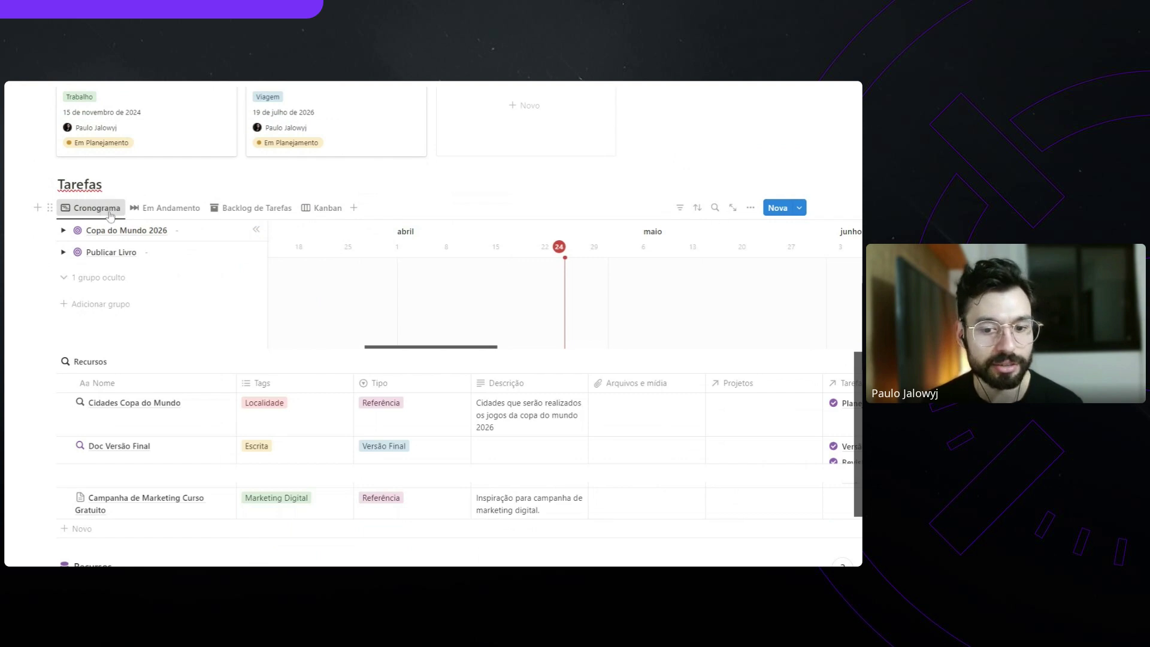
{"action": "scroll", "coordinate": [779, 239], "scroll_direction": "down", "scroll_amount": 1}
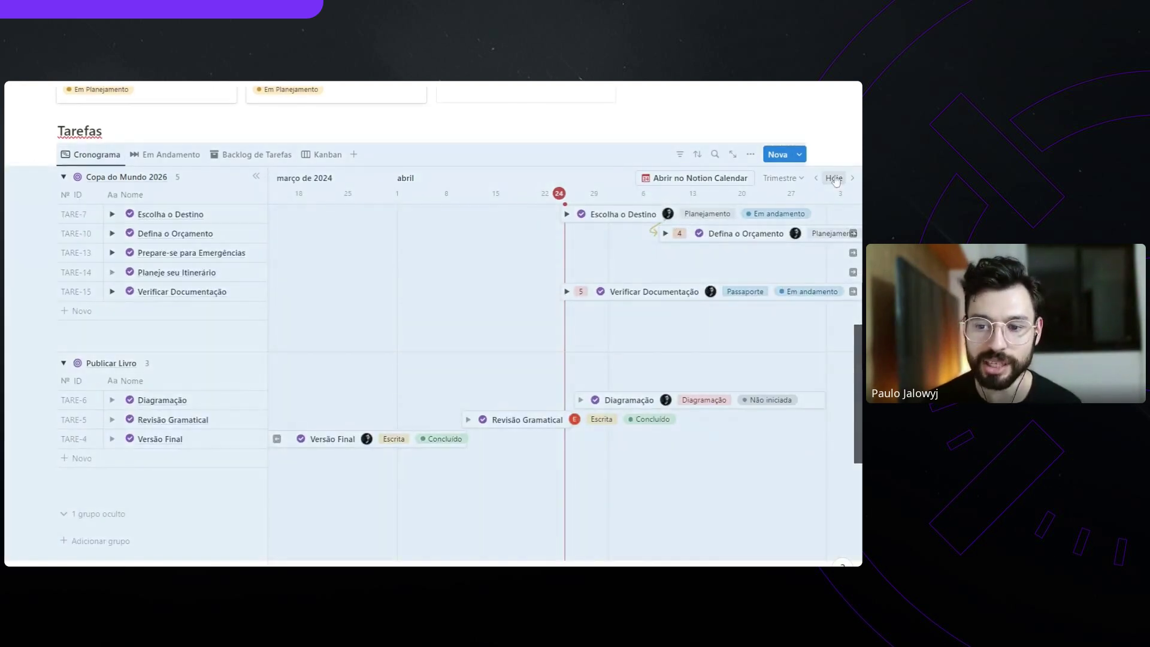
{"action": "left_click", "coordinate": [835, 179]}
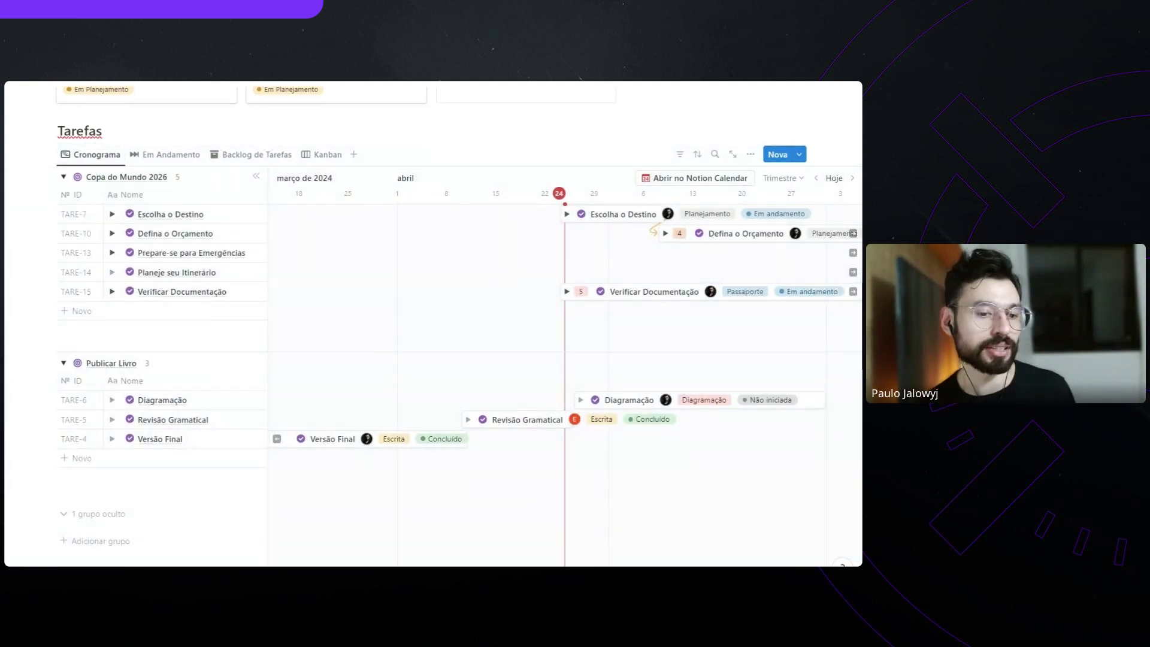
{"action": "left_click", "coordinate": [181, 165]}
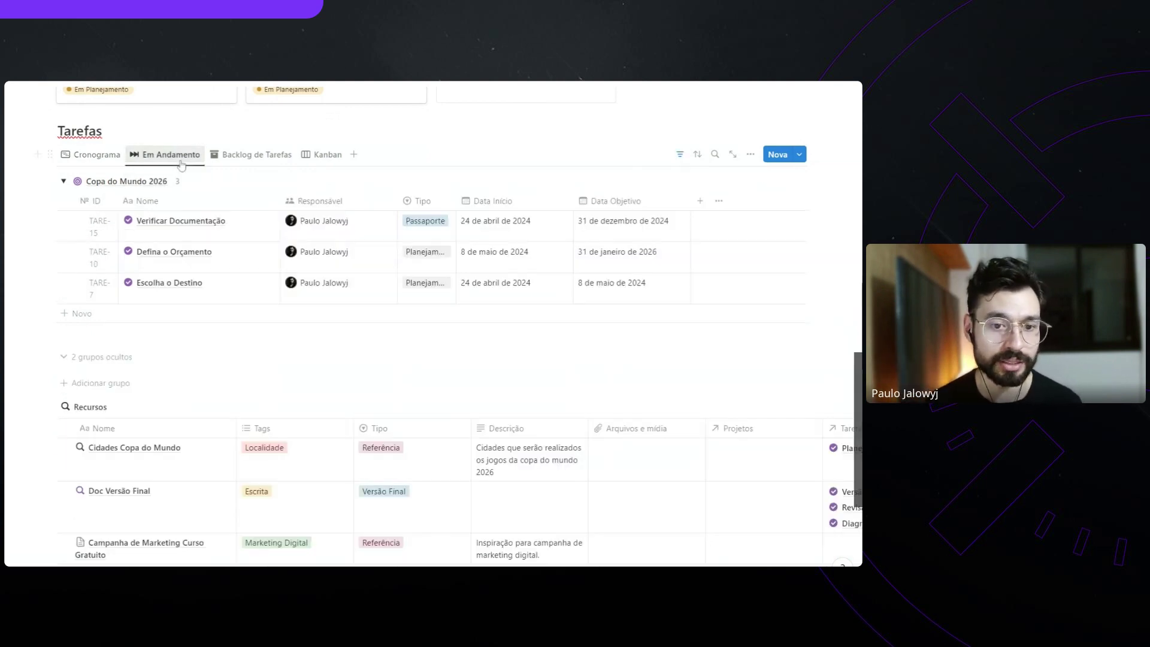
{"action": "left_click", "coordinate": [235, 157]}
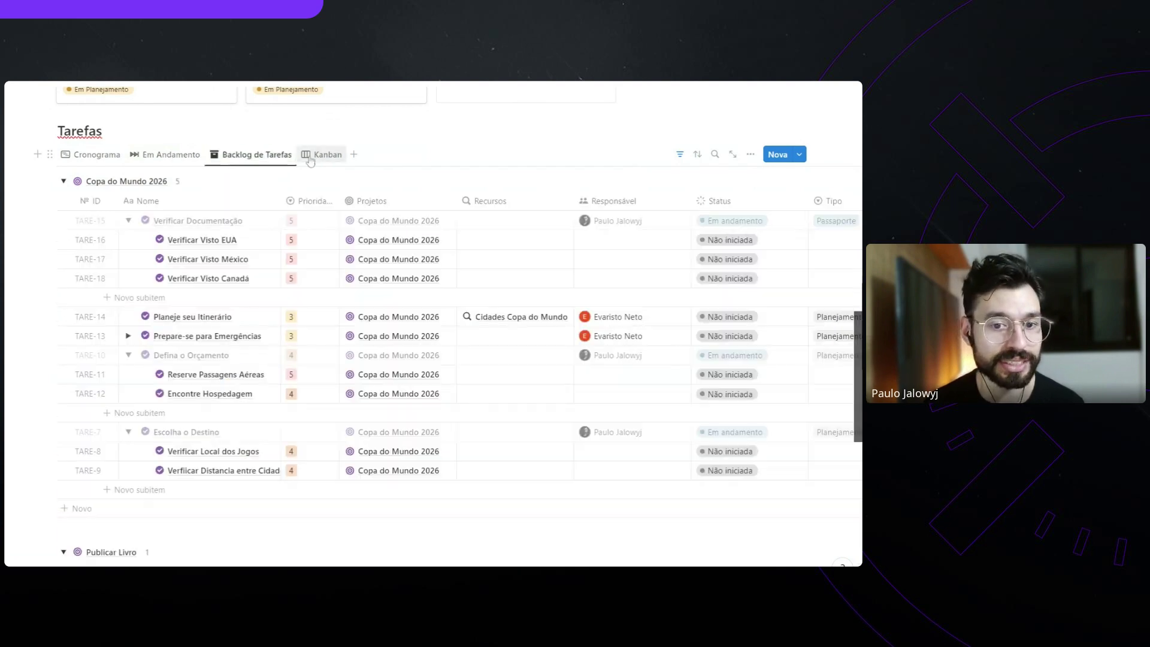
{"action": "left_click", "coordinate": [313, 156]}
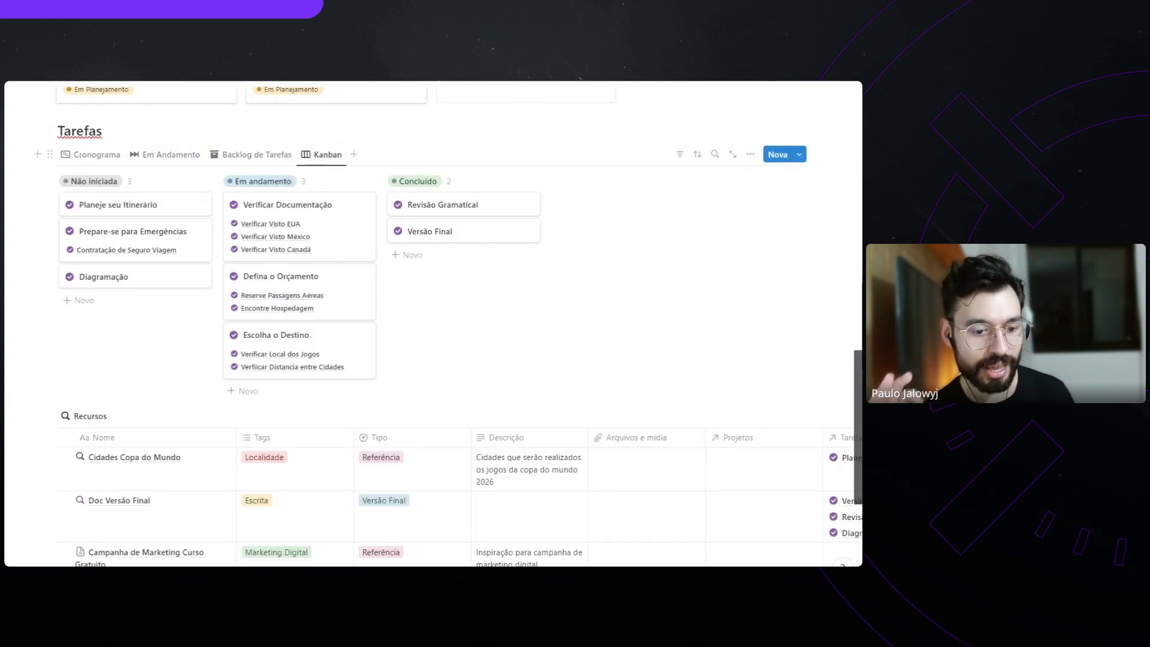
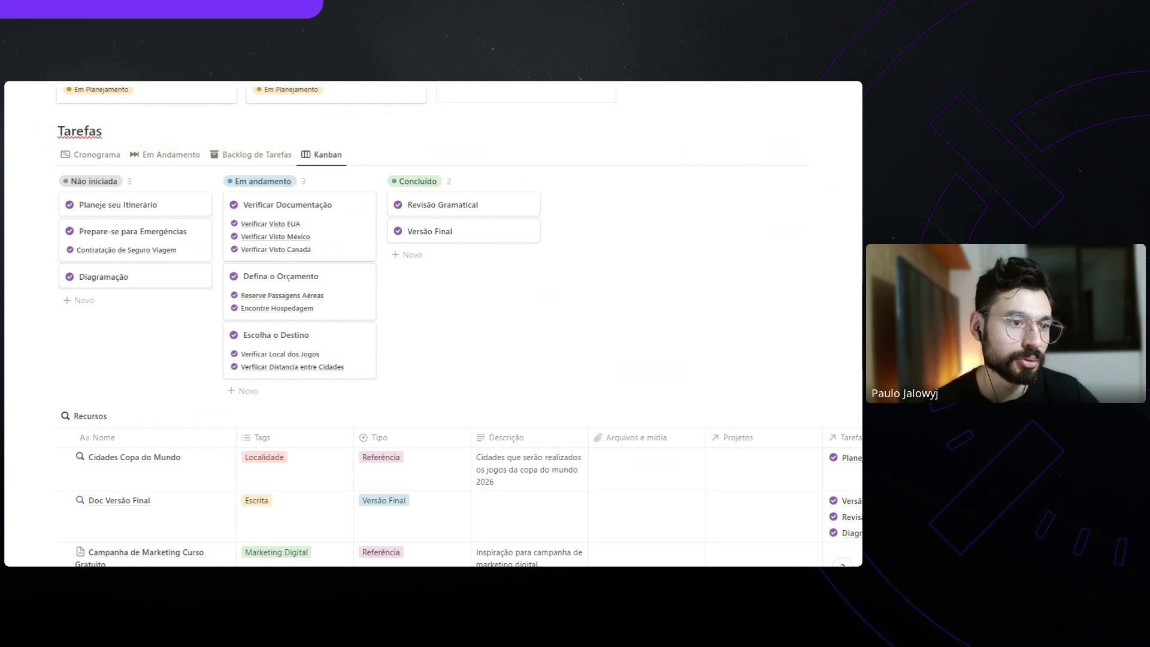
{"action": "left_click", "coordinate": [302, 308]}
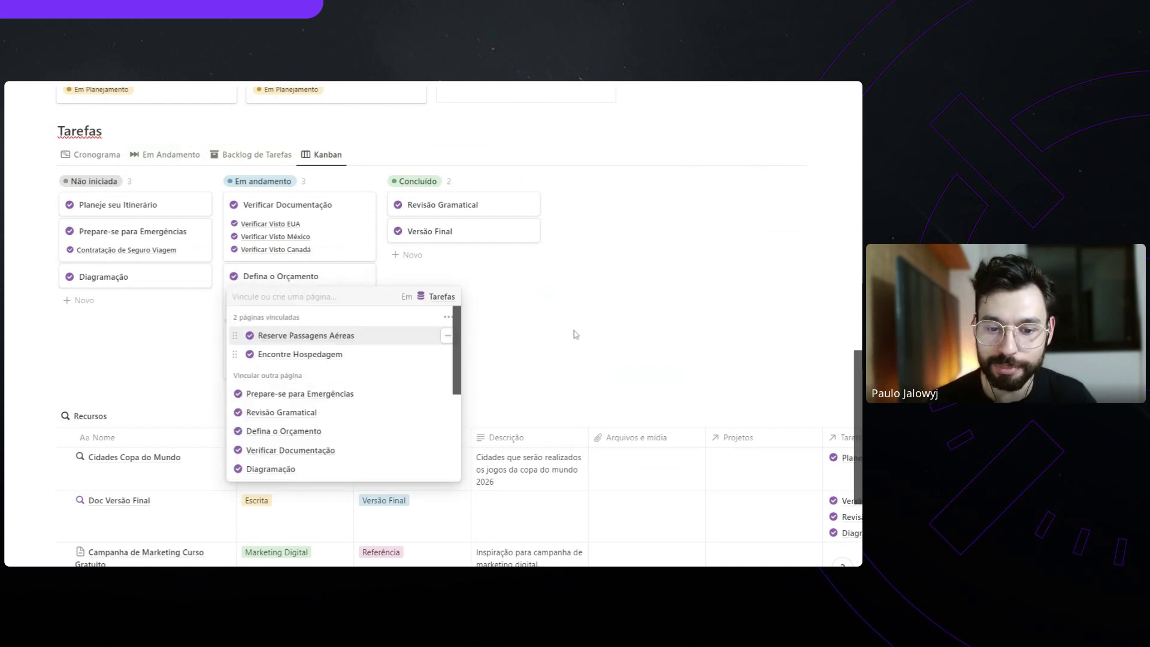
{"action": "key", "text": "Escape"}
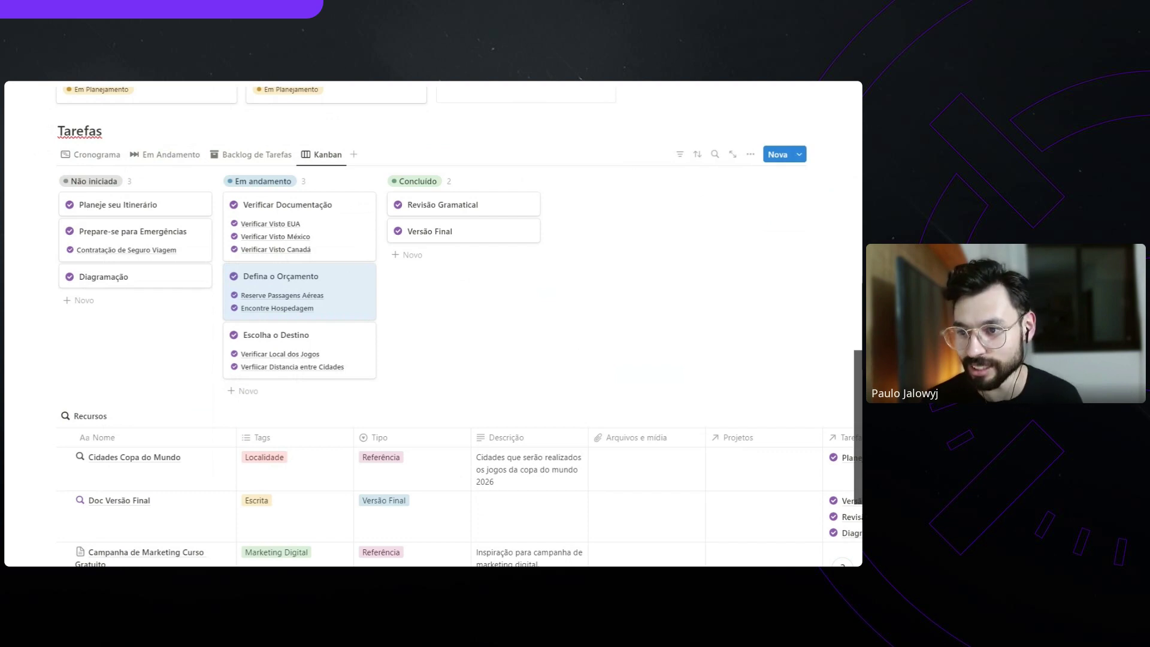
{"action": "left_click", "coordinate": [750, 154]}
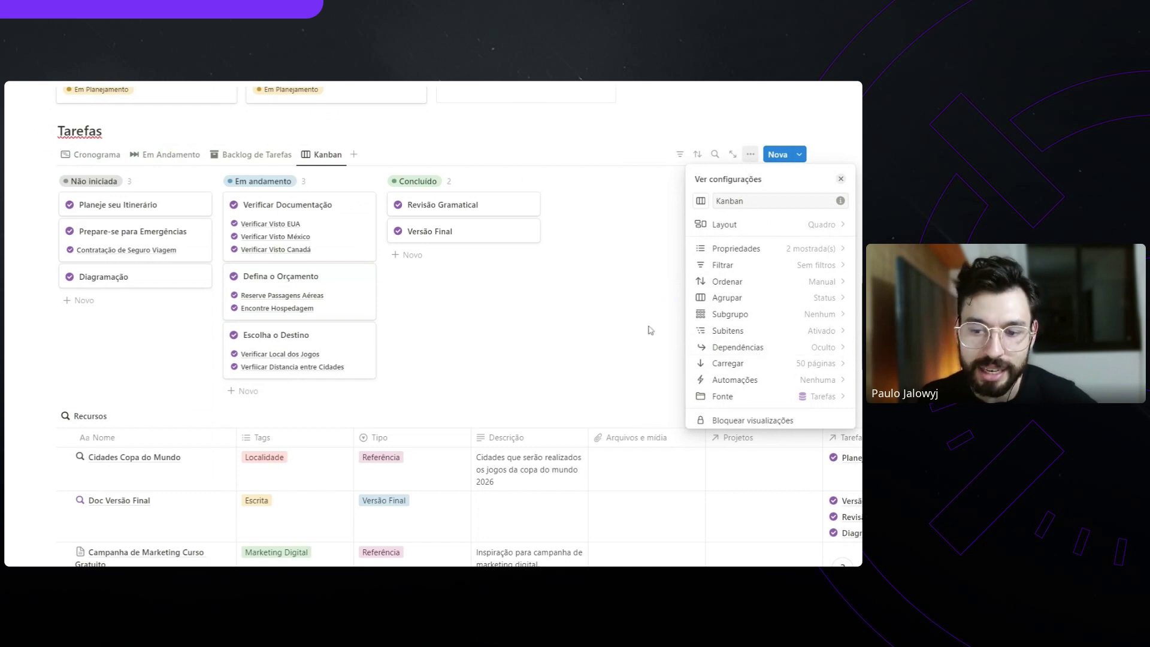
{"action": "key", "text": "Escape"}
Expand the subitems of Escolha o Destino in the Cronograma view and examine its dependency on the timeline
{"action": "left_click", "coordinate": [95, 154]}
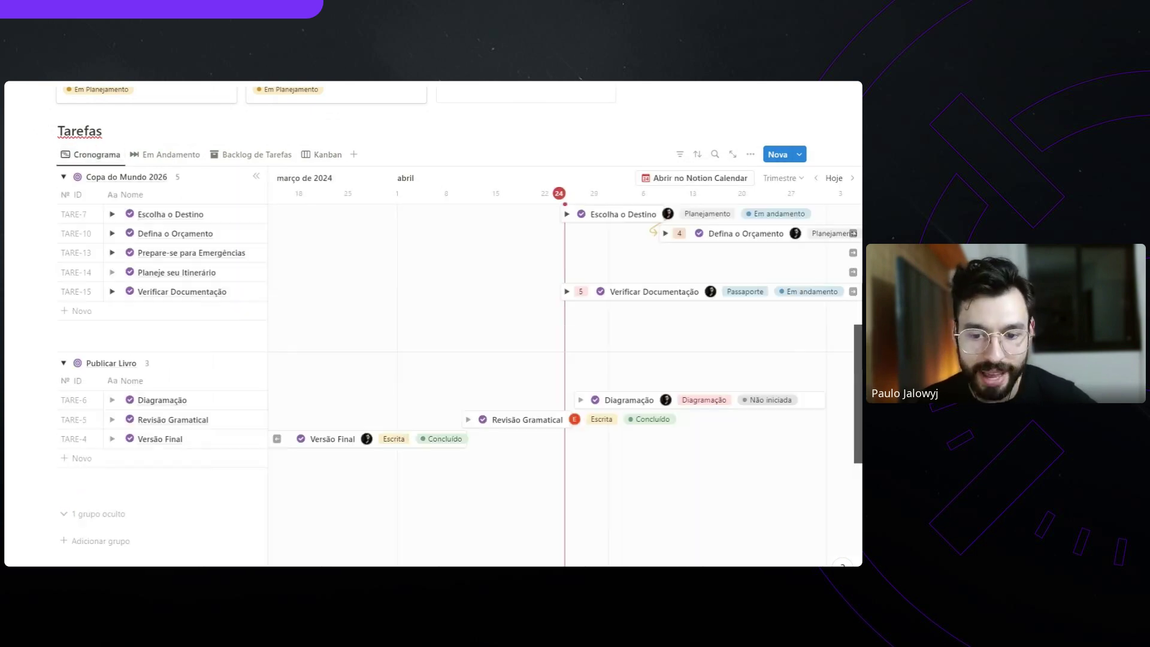
{"action": "scroll", "coordinate": [659, 340], "scroll_direction": "up", "scroll_amount": 2}
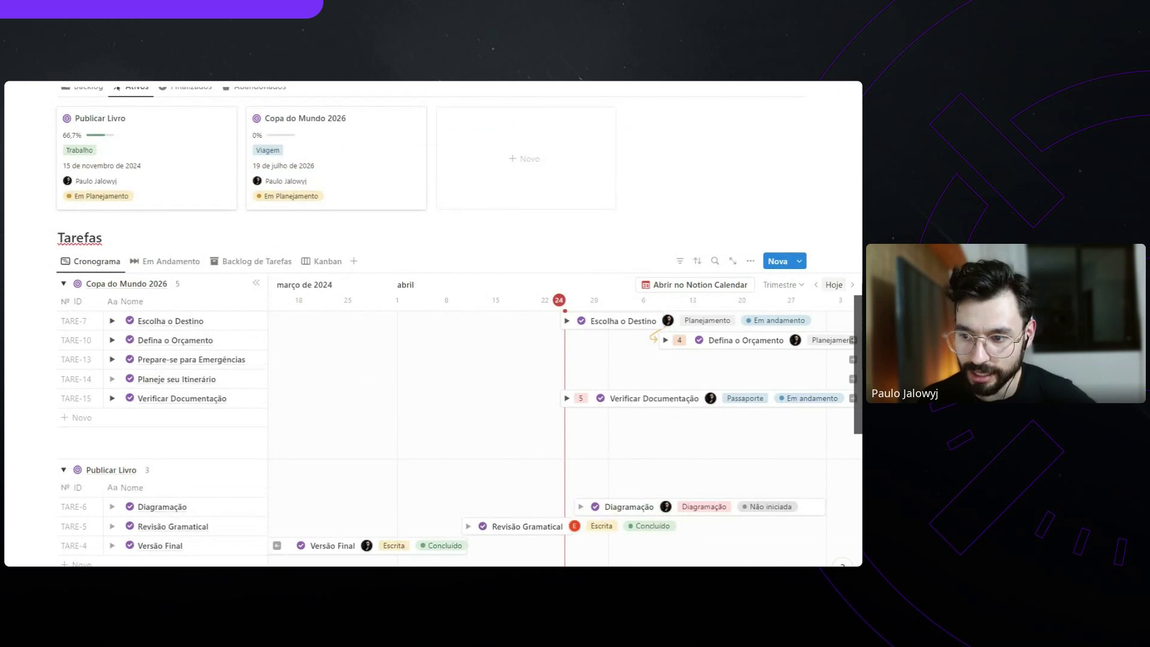
{"action": "left_click", "coordinate": [566, 321]}
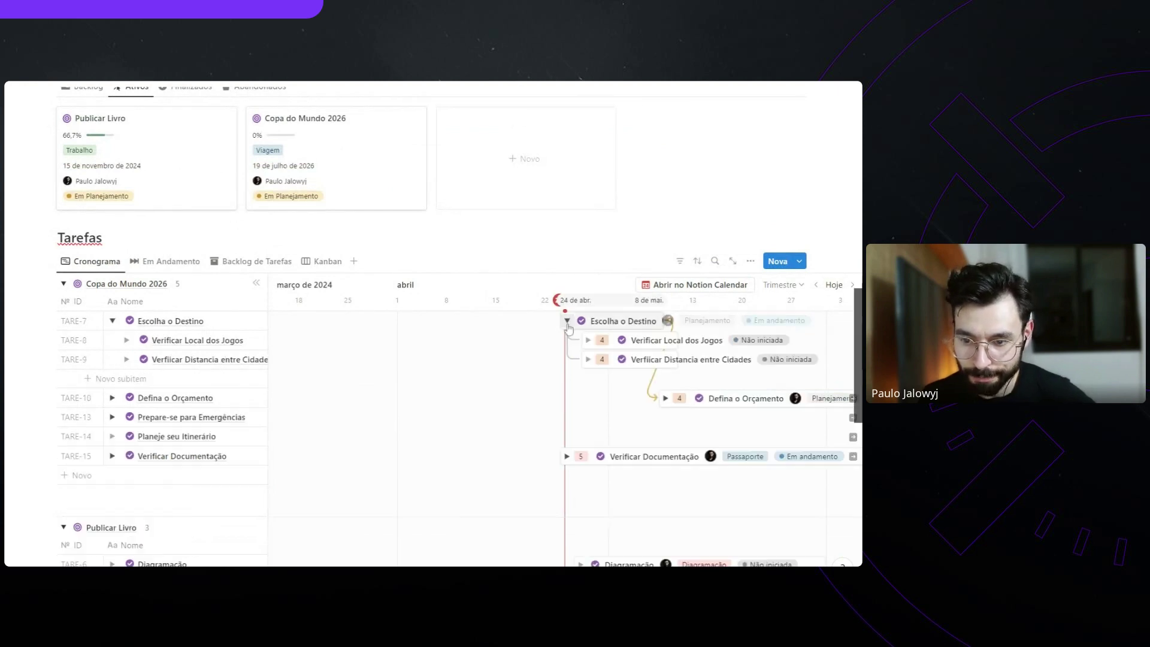
{"action": "left_click_drag", "start_coordinate": [654, 394], "coordinate": [656, 398]}
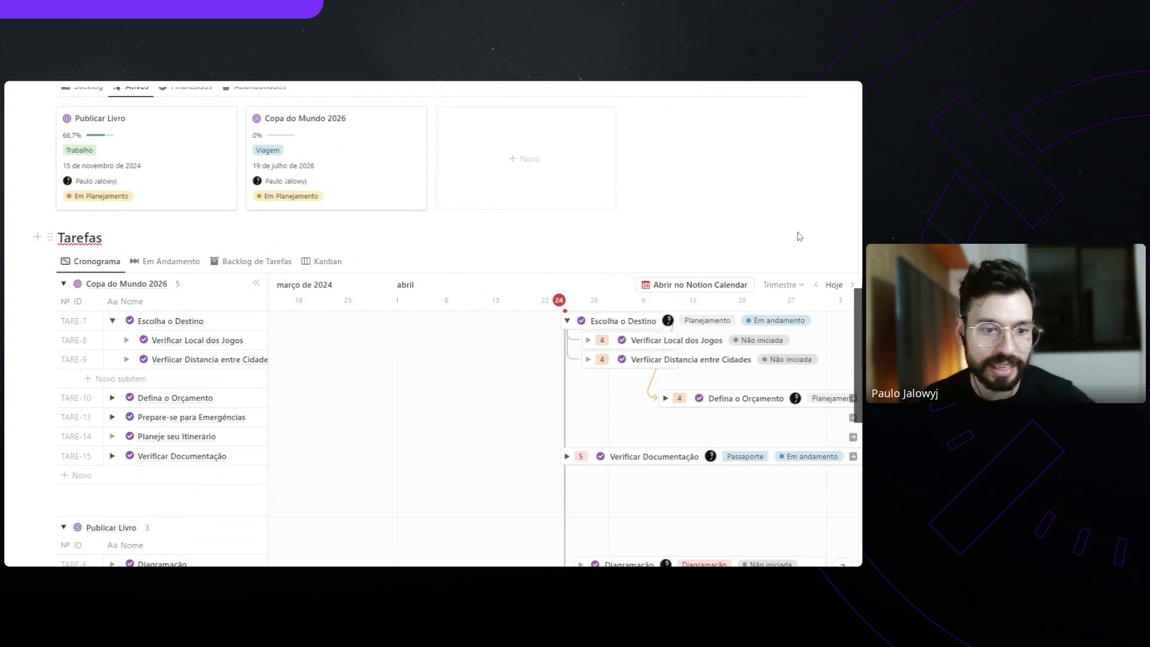
From the Revisão Gramatical task in the Kanban view, add an Em Planejamento option to the Status property's Em andamento group
{"action": "left_click", "coordinate": [301, 262]}
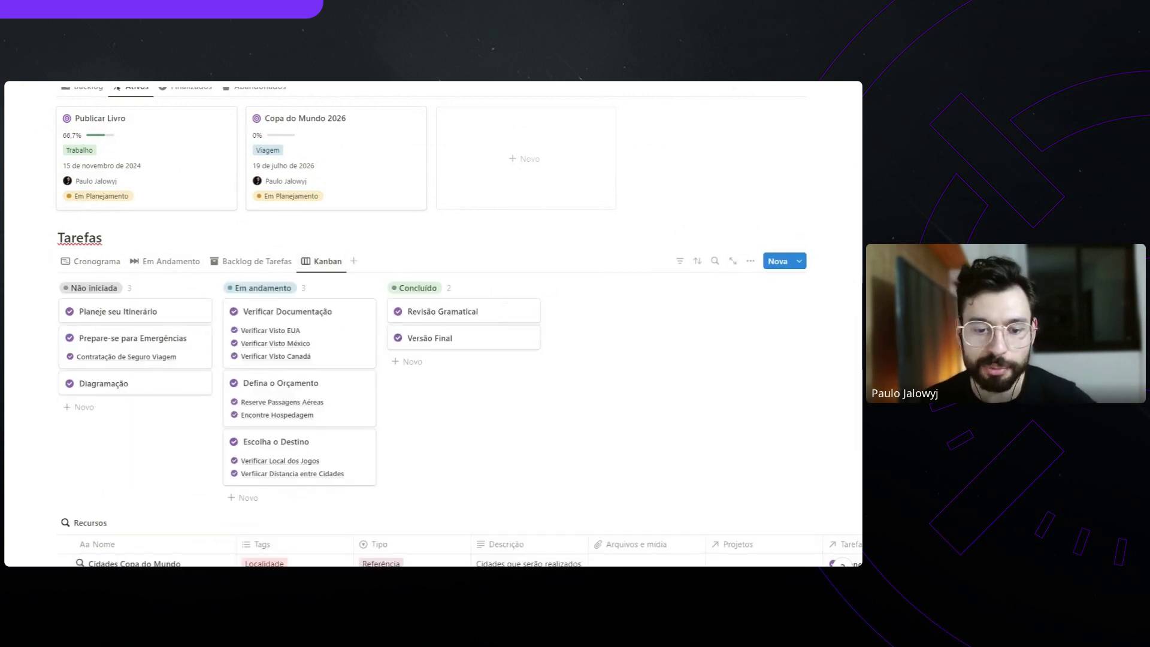
{"action": "scroll", "coordinate": [432, 324], "scroll_direction": "down", "scroll_amount": 1}
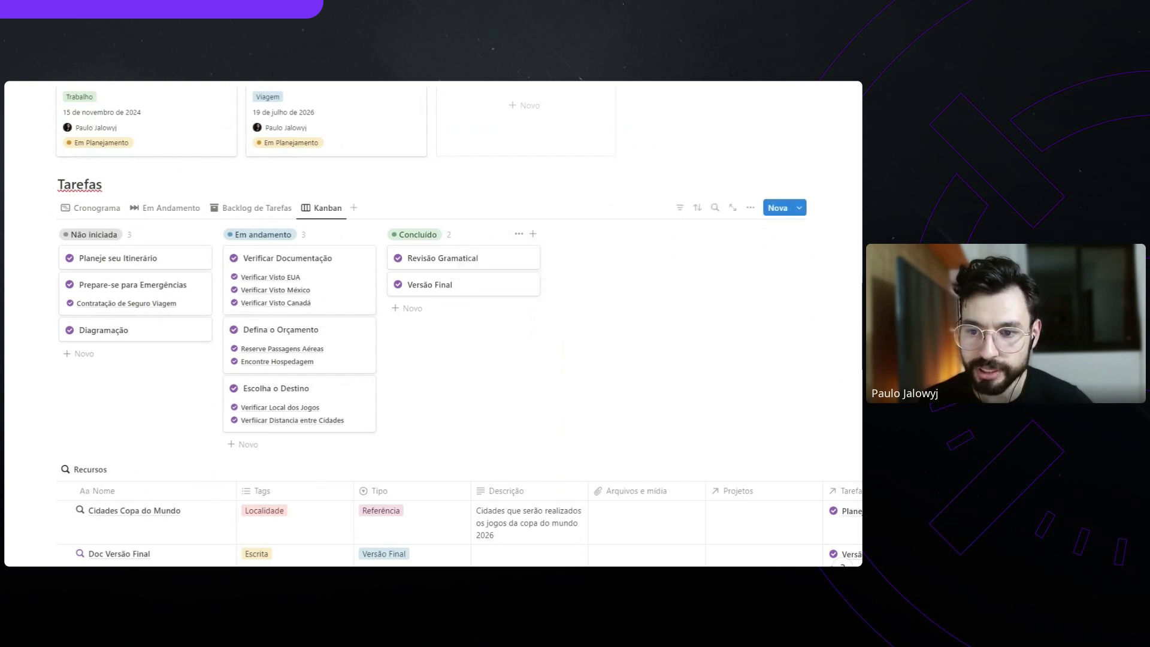
{"action": "left_click", "coordinate": [459, 262]}
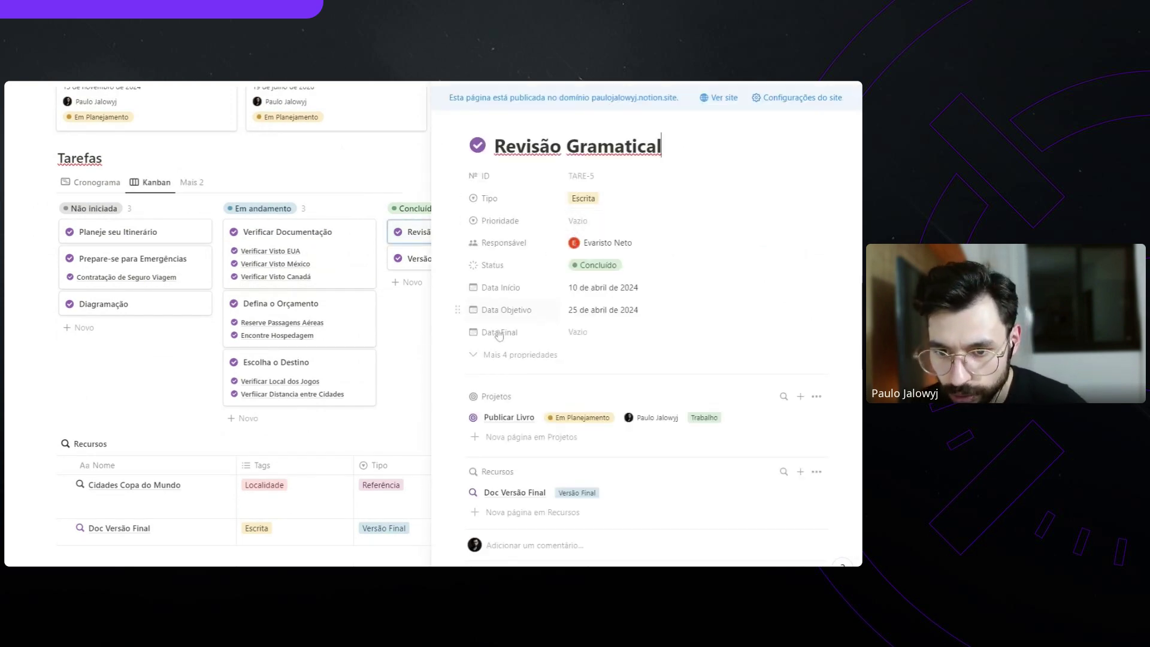
{"action": "left_click", "coordinate": [640, 267]}
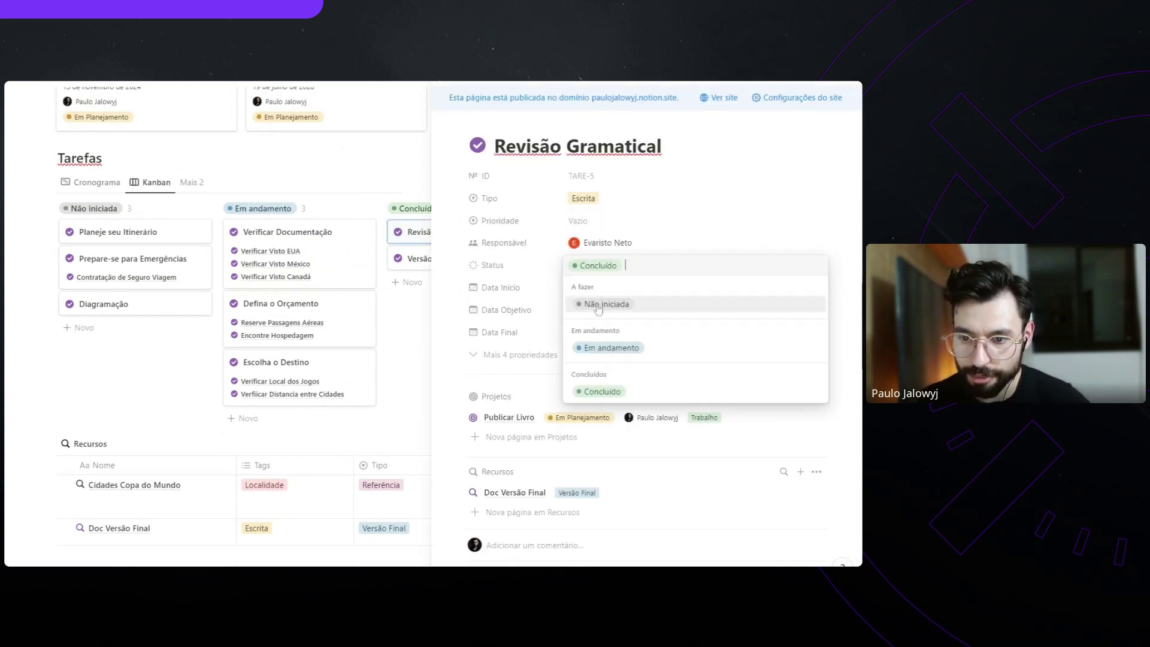
{"action": "left_click", "coordinate": [440, 309]}
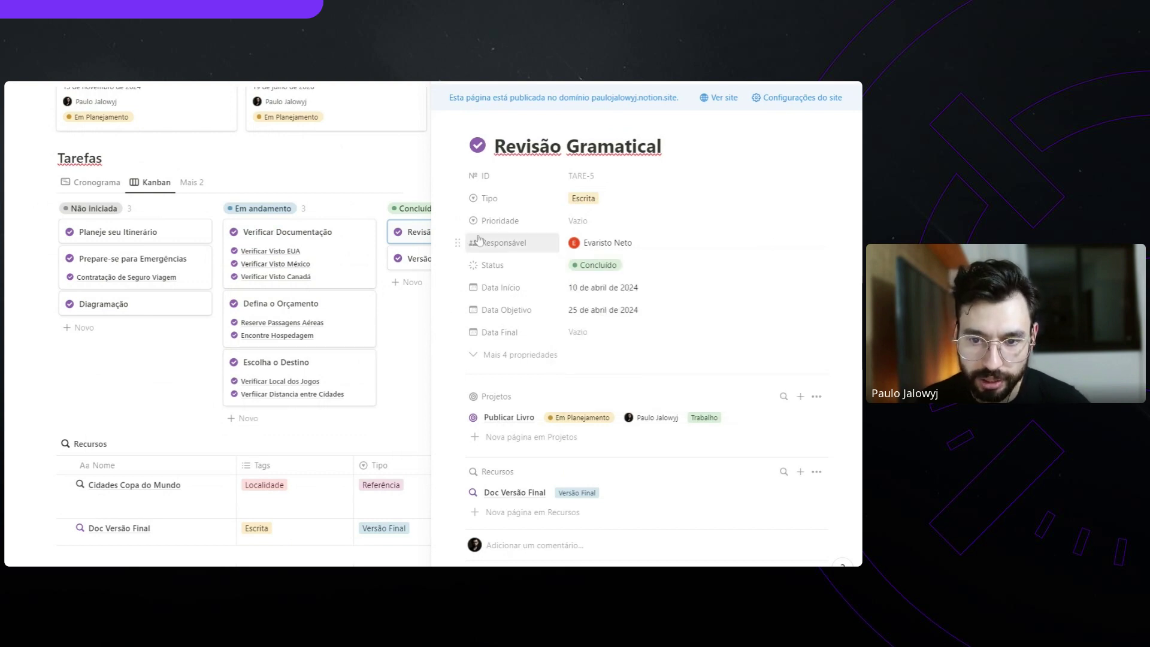
{"action": "left_click", "coordinate": [458, 263]}
{"action": "left_click", "coordinate": [506, 303]}
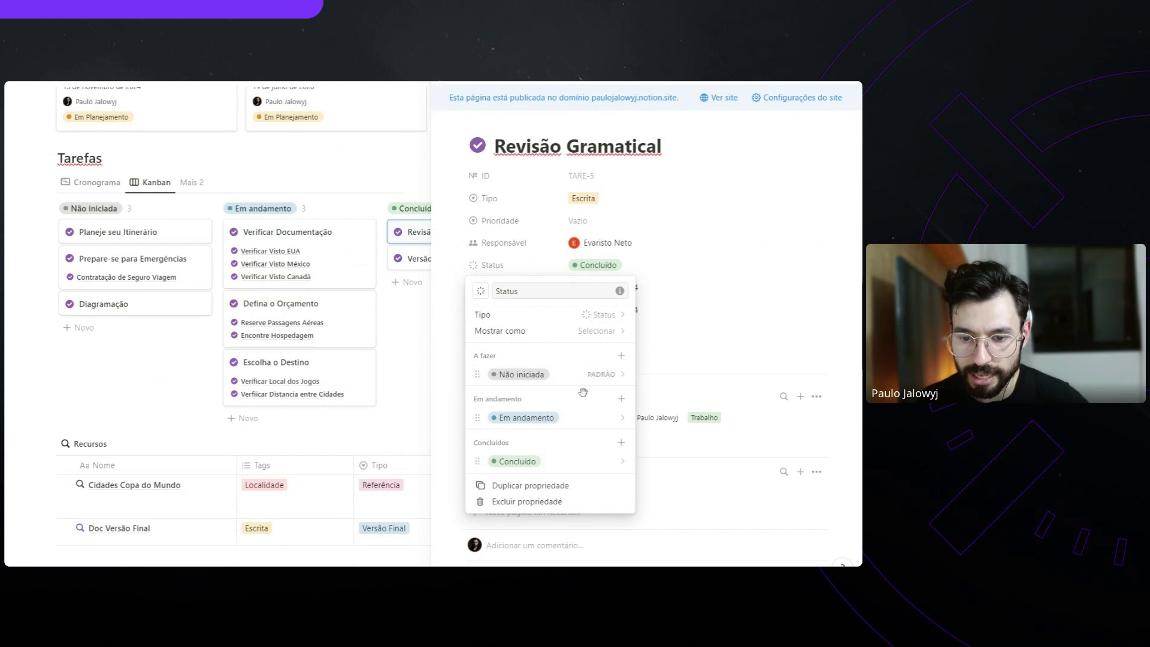
{"action": "left_click", "coordinate": [621, 399]}
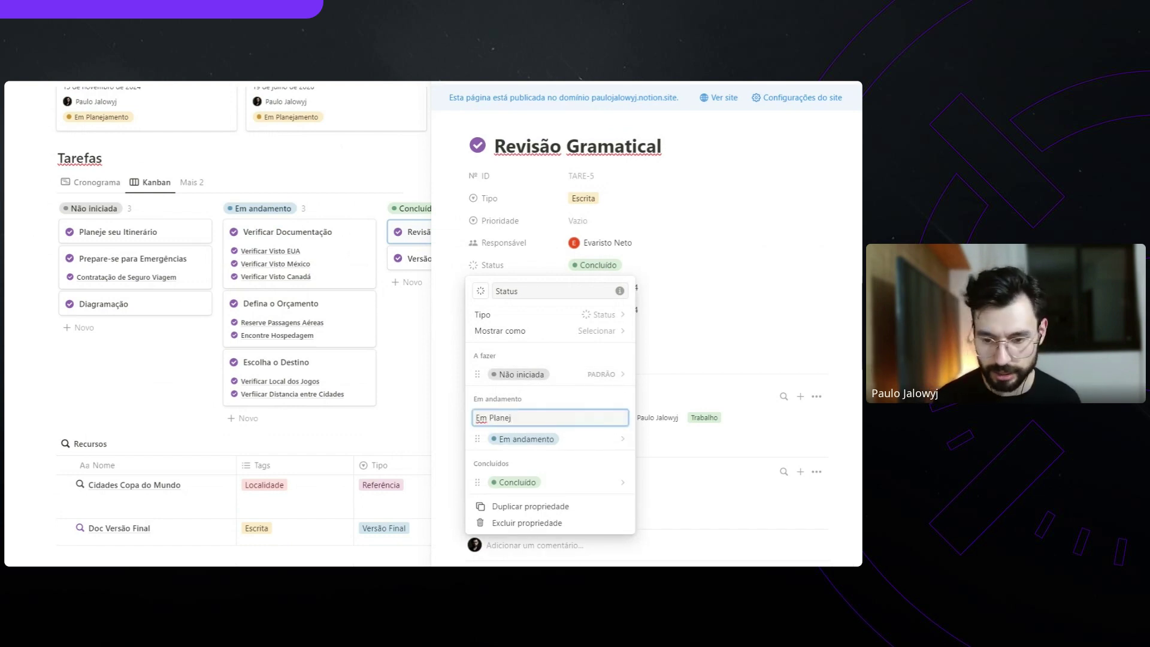
{"action": "key", "text": "Return"}
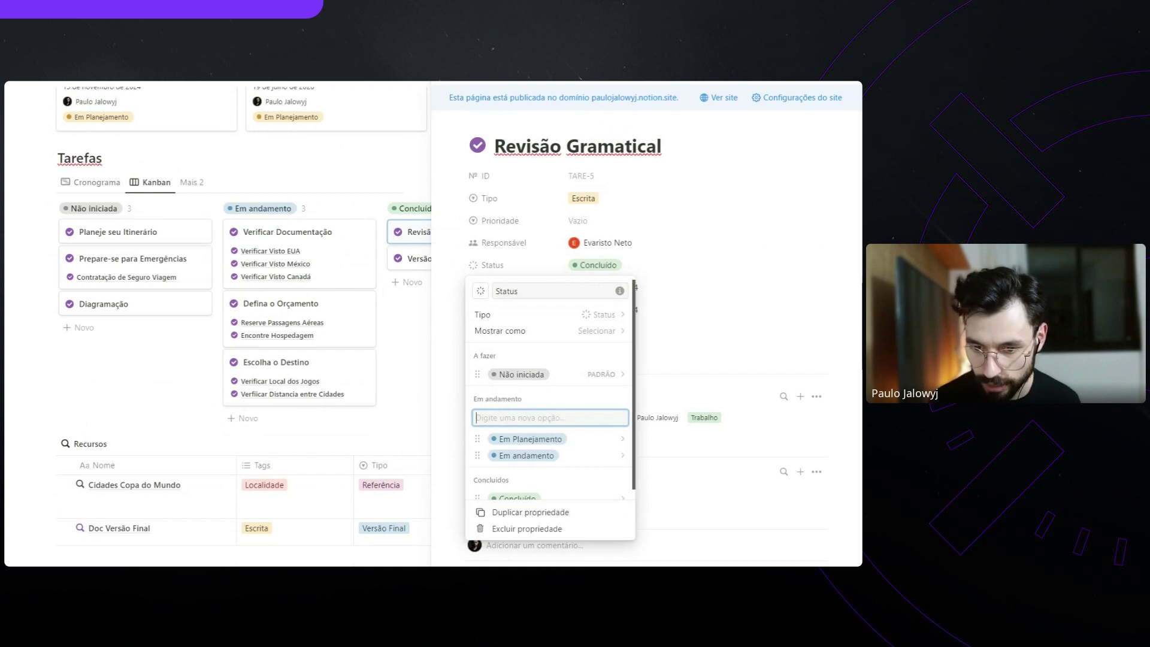
Set the colour of the Em Planejamento status option to Amarelo and close the Revisão Gramatical task
{"action": "left_click", "coordinate": [623, 440]}
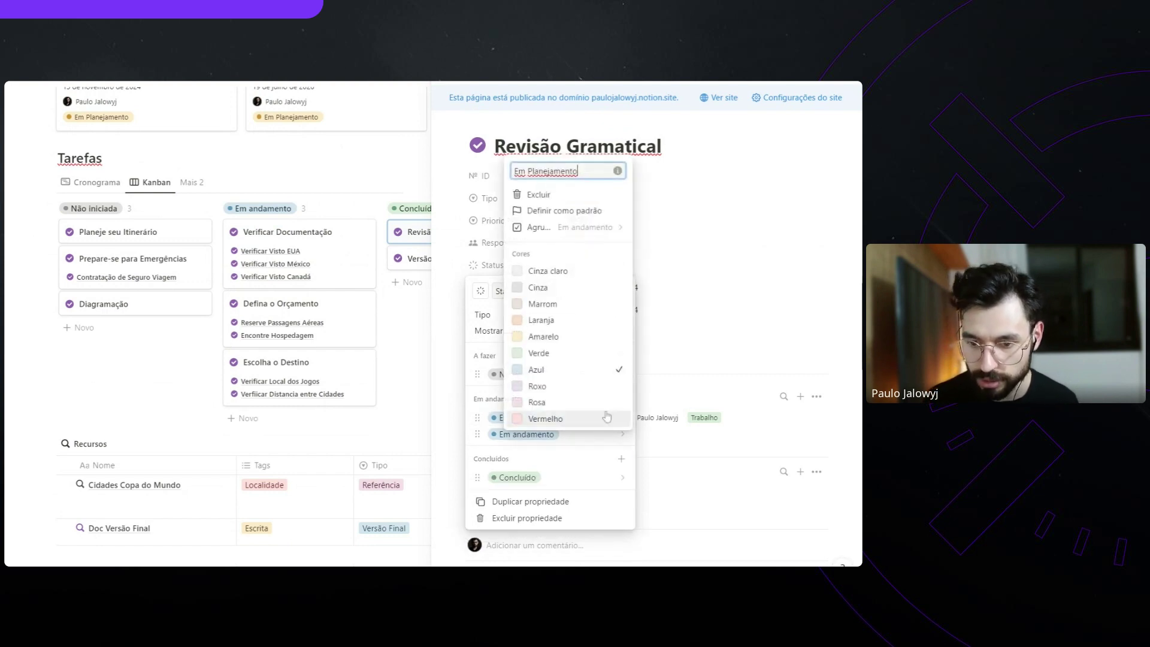
{"action": "left_click", "coordinate": [568, 337]}
{"action": "left_click", "coordinate": [722, 352]}
{"action": "left_click", "coordinate": [534, 418]}
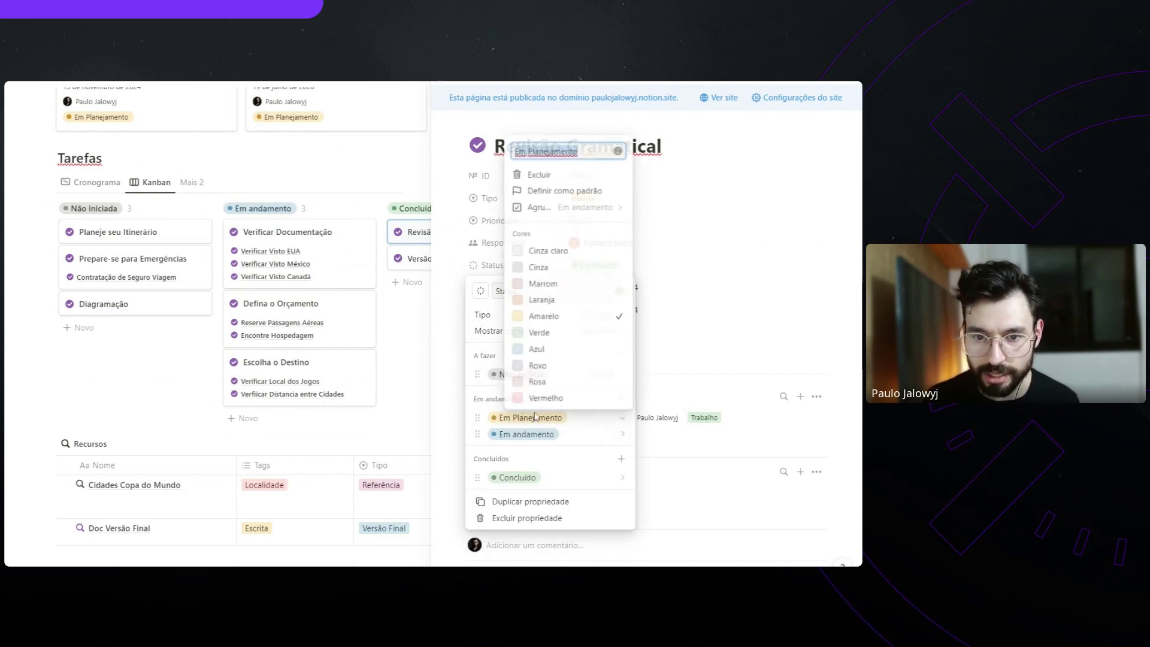
{"action": "left_click", "coordinate": [433, 359]}
{"action": "left_click", "coordinate": [433, 359]}
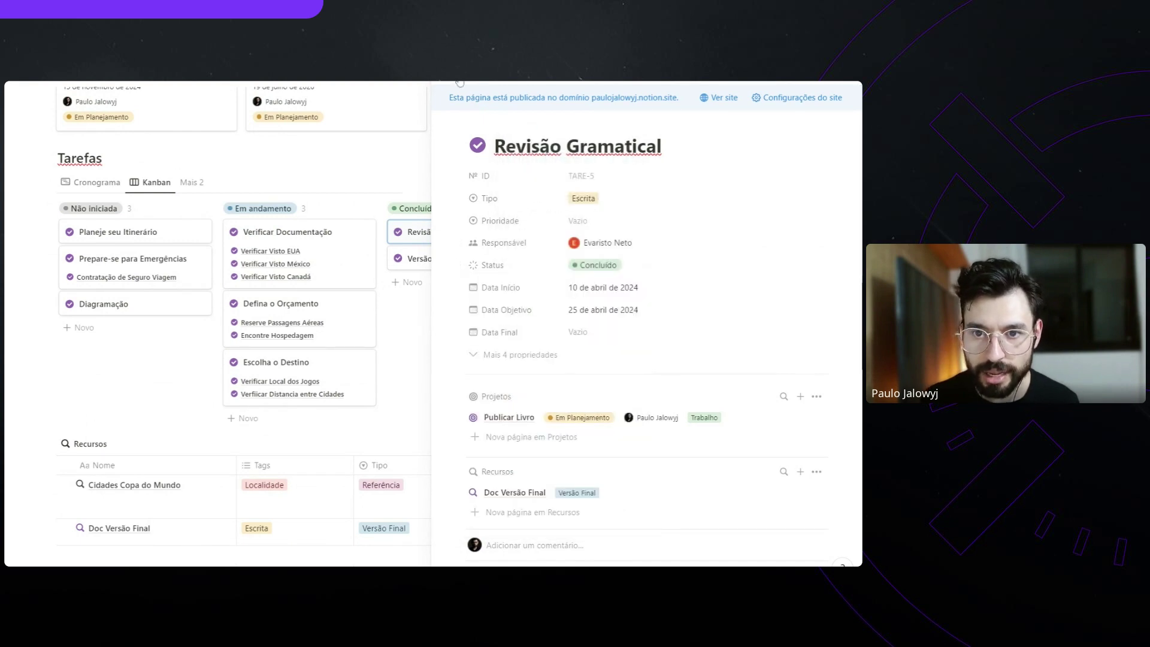
{"action": "left_click", "coordinate": [442, 122]}
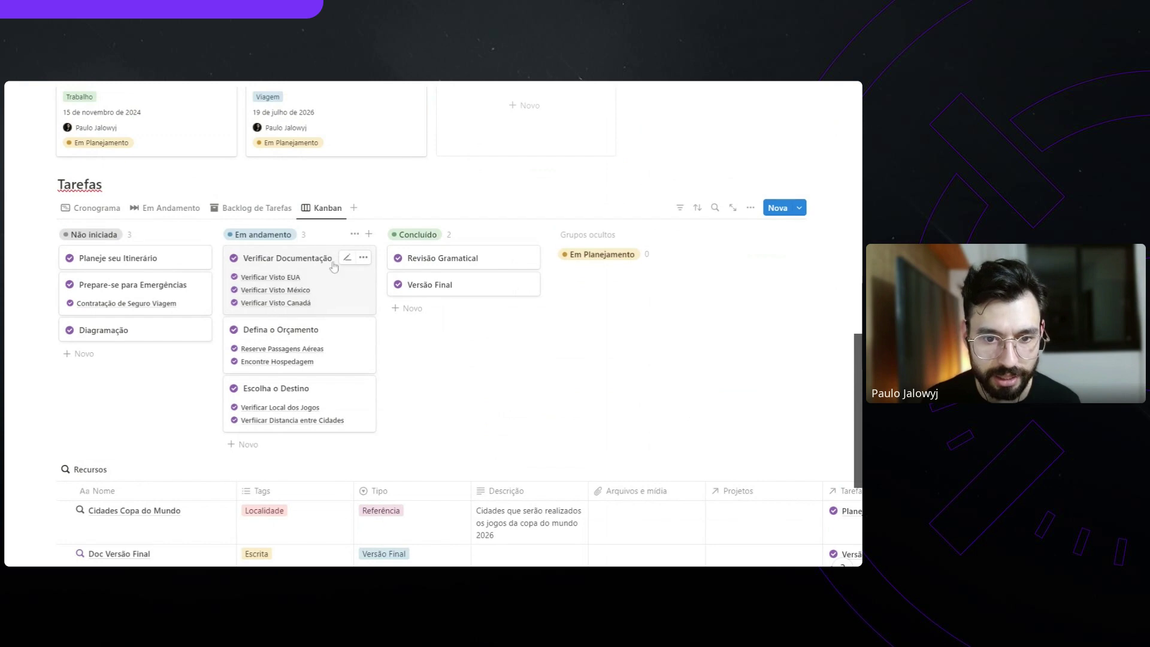
Set the Status of the Verificar Documentação task to Em Planejamento and close the task
{"action": "left_click", "coordinate": [330, 265]}
{"action": "left_click", "coordinate": [605, 265]}
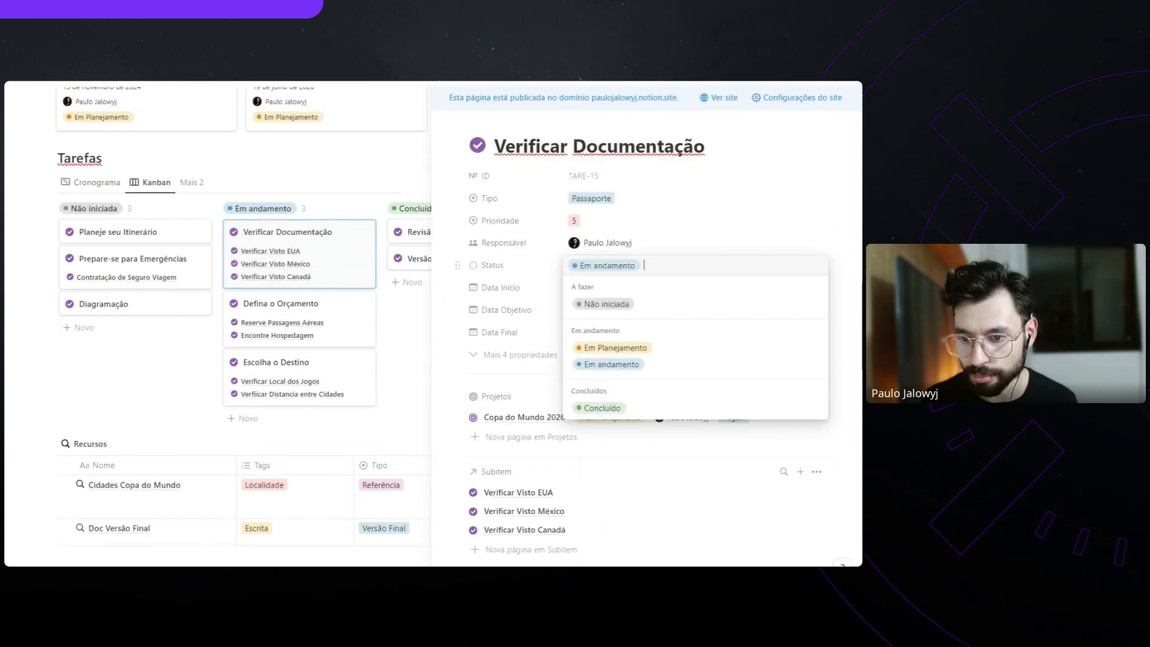
{"action": "left_click", "coordinate": [625, 354]}
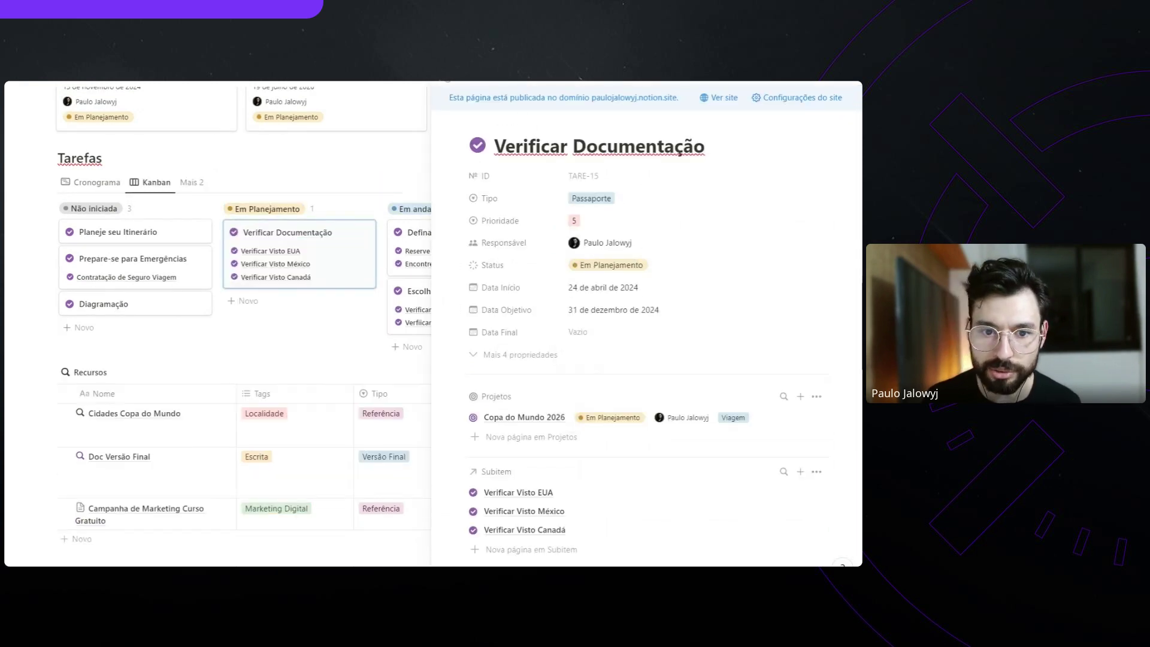
{"action": "key", "text": "Escape"}
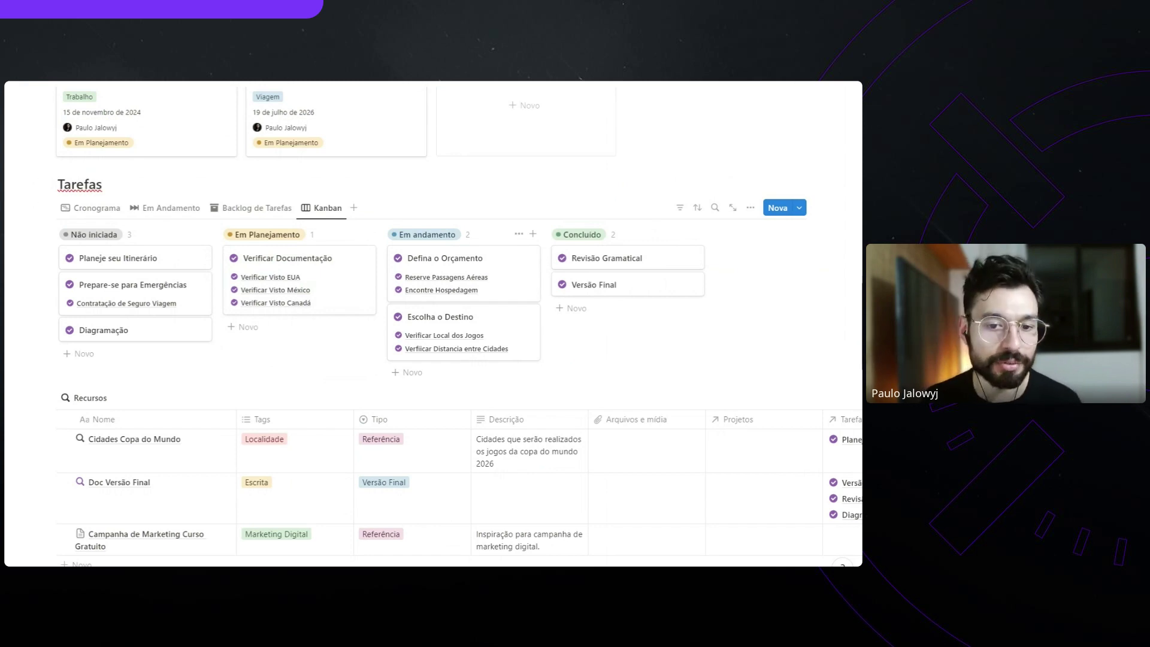
Examine which properties the Kanban view's cards can be subgrouped by, and close the view settings without choosing one
{"action": "left_click", "coordinate": [751, 208]}
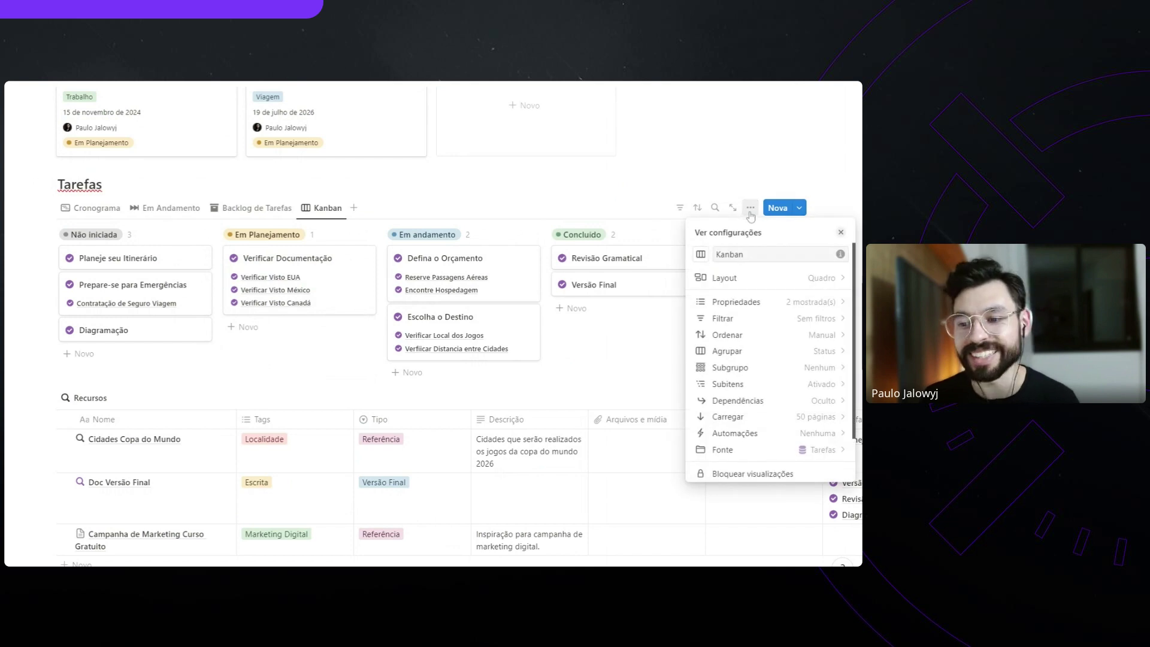
{"action": "left_click", "coordinate": [840, 372]}
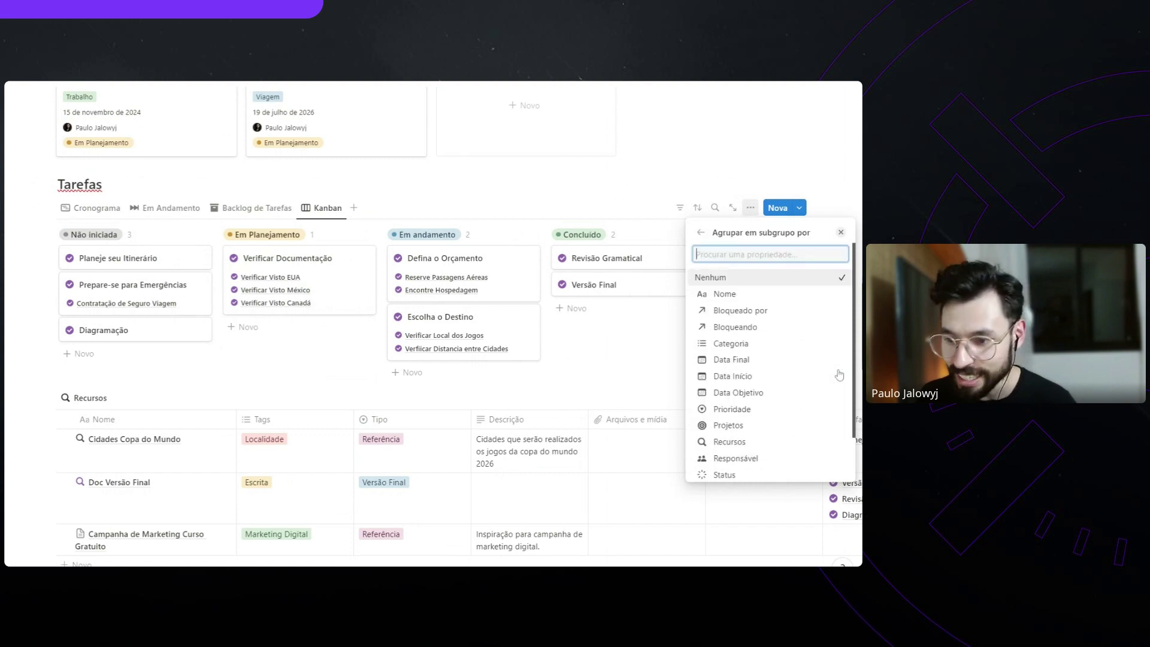
{"action": "scroll", "coordinate": [811, 341], "scroll_direction": "down", "scroll_amount": 2}
{"action": "scroll", "coordinate": [773, 299], "scroll_direction": "up", "scroll_amount": 2}
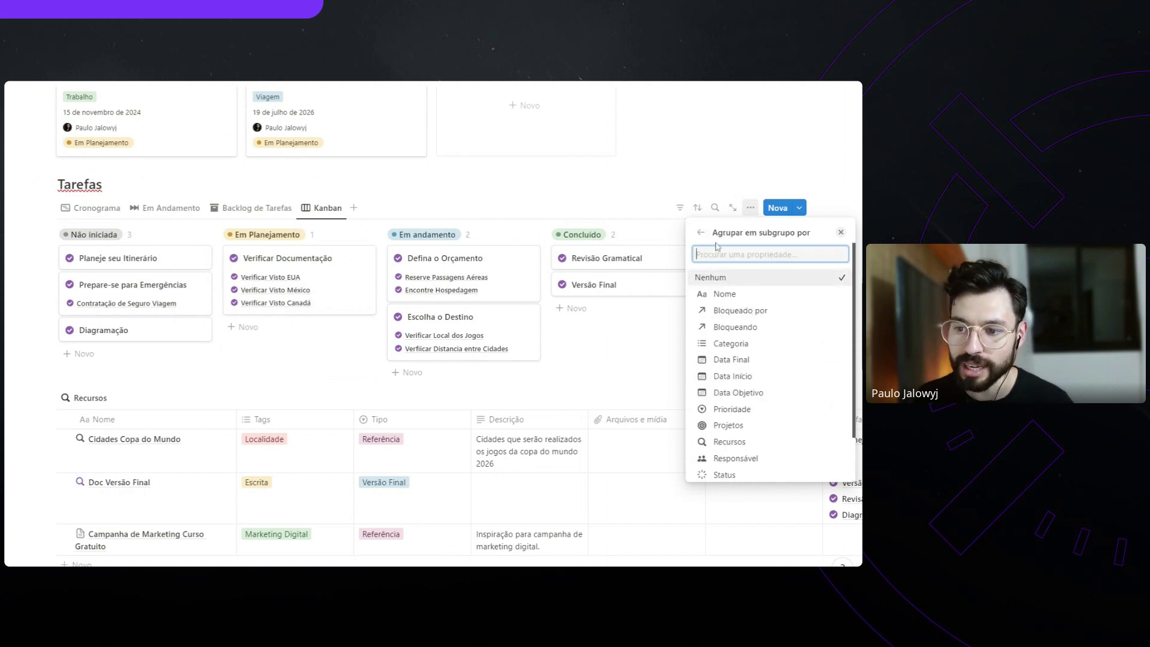
{"action": "left_click", "coordinate": [701, 232]}
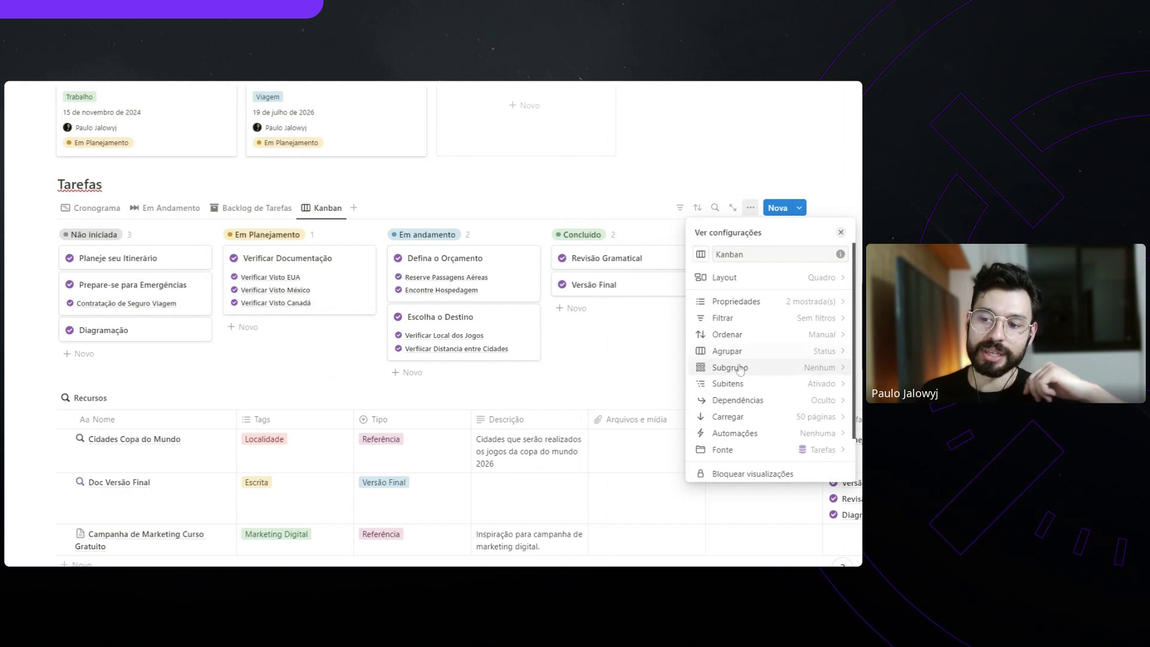
{"action": "left_click", "coordinate": [842, 233]}
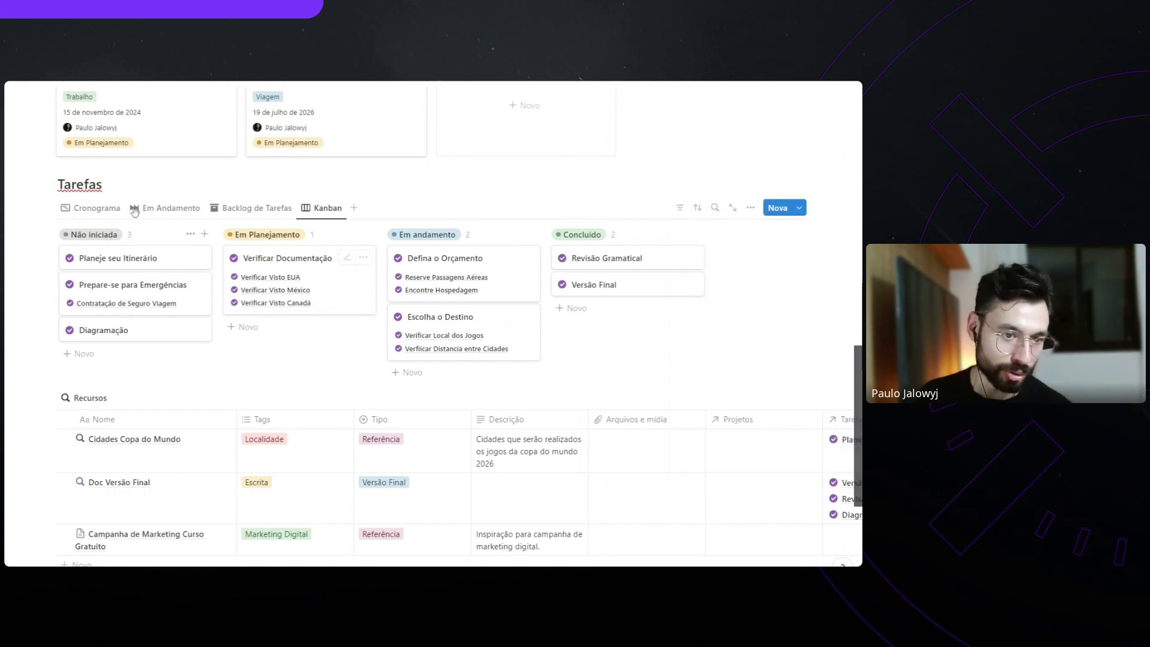
Look through the Cronograma, Em Andamento, Backlog de Tarefas and Kanban views of Tarefas, ending on Cronograma
{"action": "left_click", "coordinate": [93, 208]}
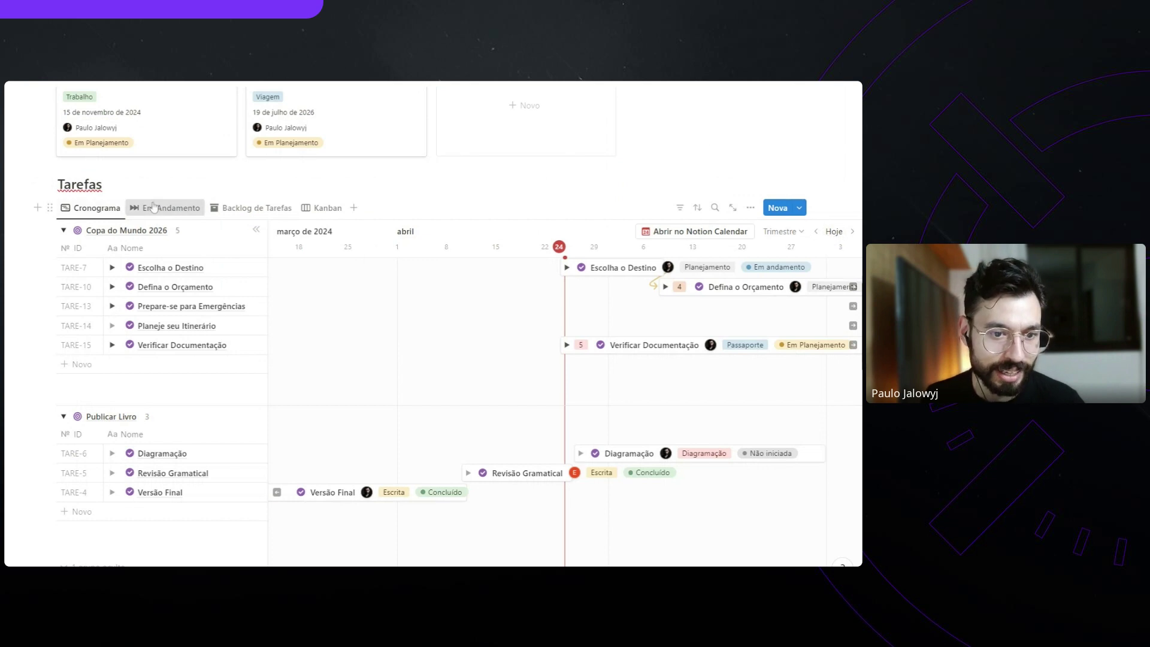
{"action": "left_click", "coordinate": [171, 207]}
{"action": "left_click", "coordinate": [257, 208]}
{"action": "left_click", "coordinate": [322, 210]}
{"action": "left_click", "coordinate": [90, 208]}
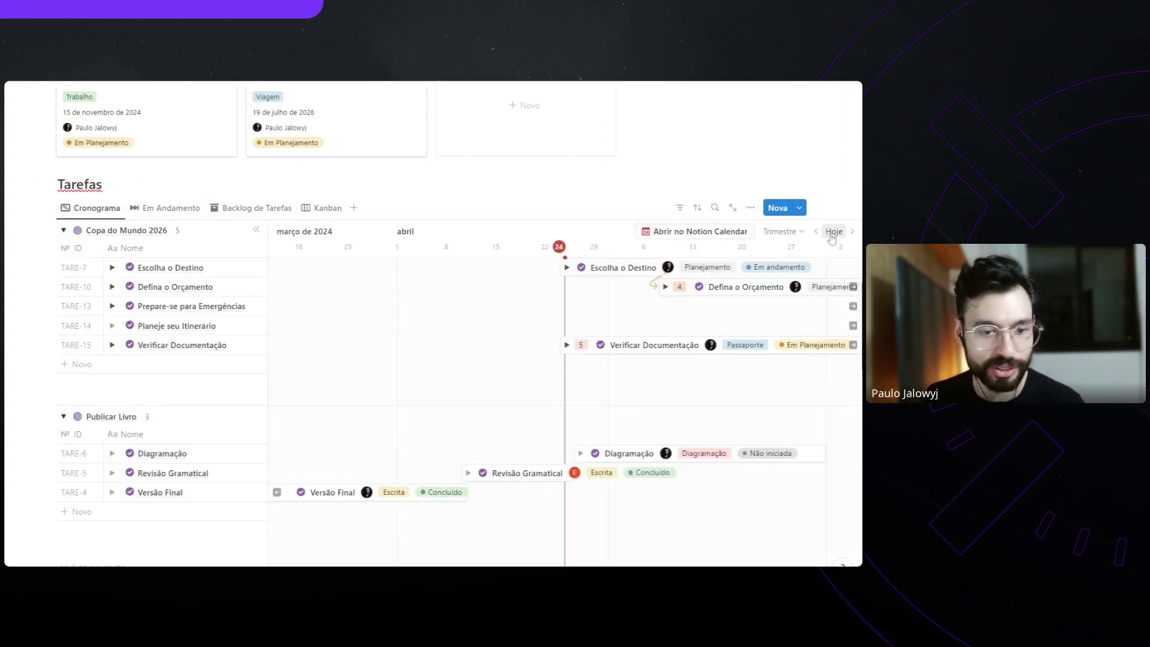
Expand the subitems of Verificar Documentação, Prepare-se para Emergências, Defina o Orçamento and Escolha o Destino, and examine them further ahead on the timeline
{"action": "left_click", "coordinate": [112, 345]}
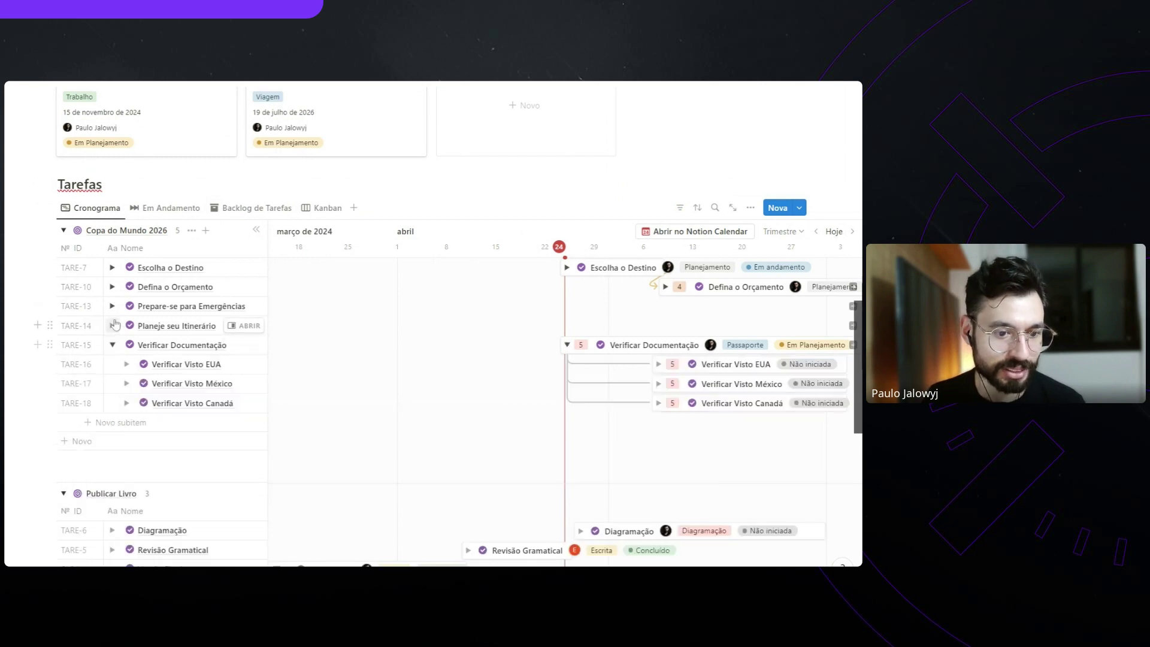
{"action": "left_click", "coordinate": [112, 306]}
{"action": "left_click", "coordinate": [112, 286]}
{"action": "left_click", "coordinate": [112, 268]}
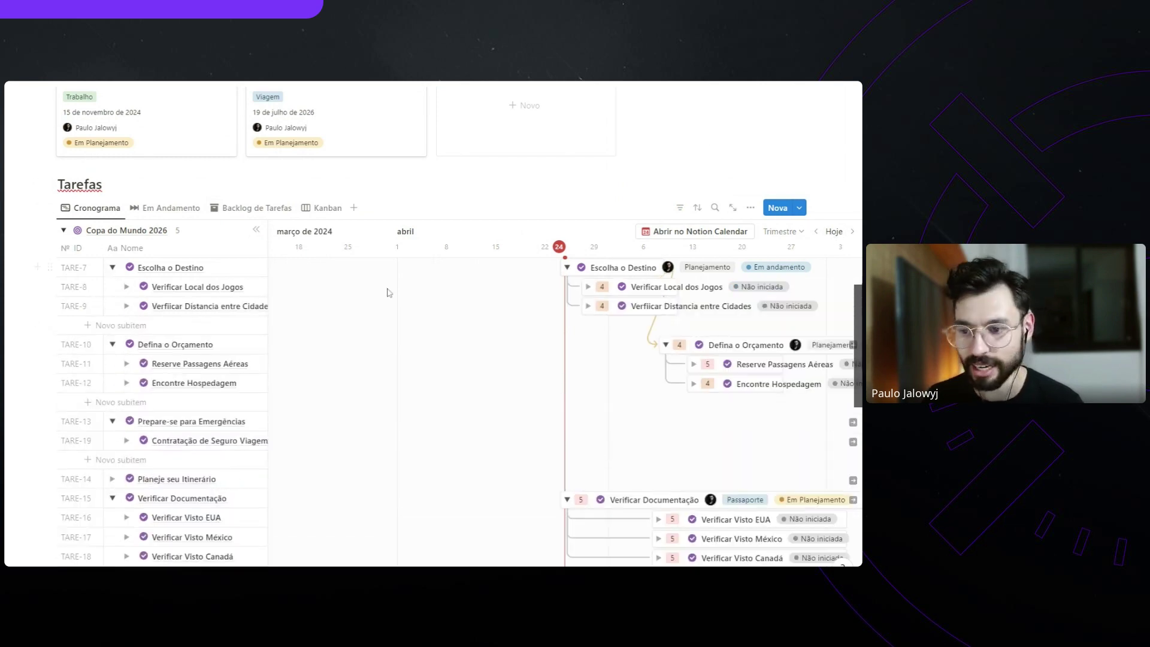
{"action": "scroll", "coordinate": [838, 222], "scroll_direction": "down", "scroll_amount": 1}
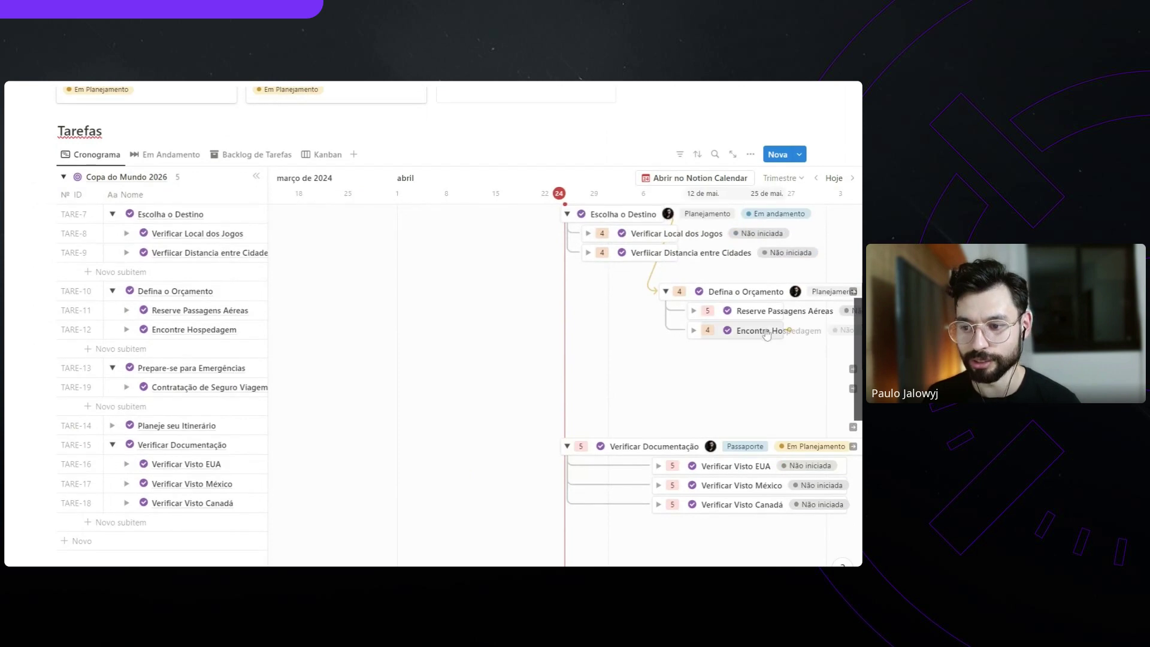
{"action": "left_click", "coordinate": [851, 178]}
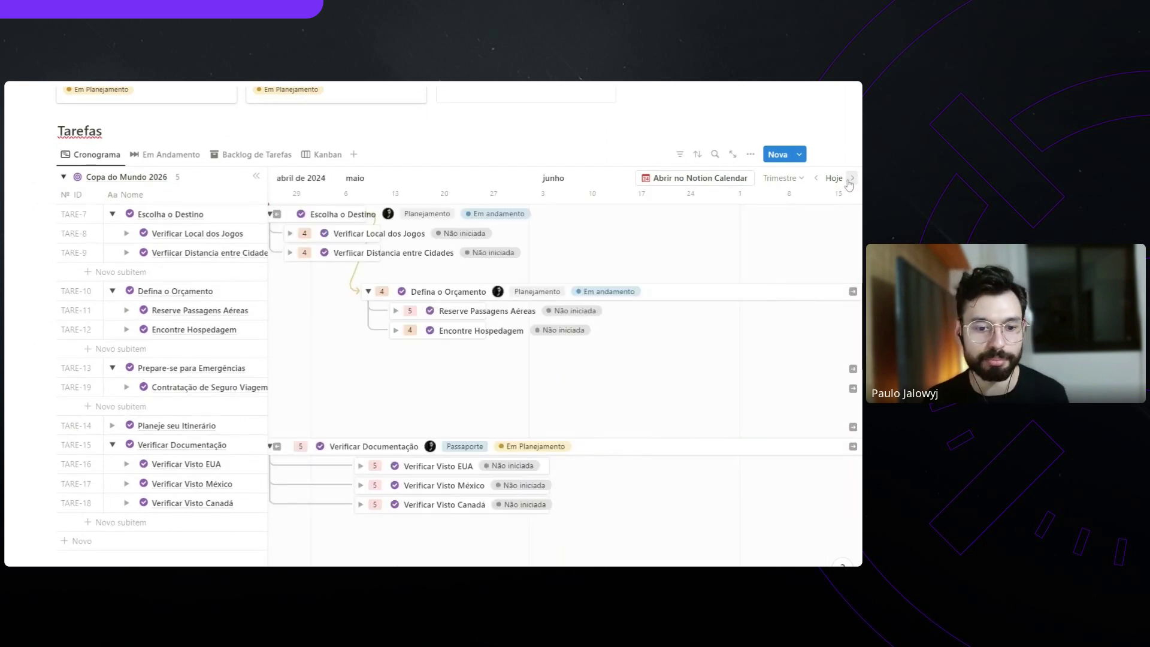